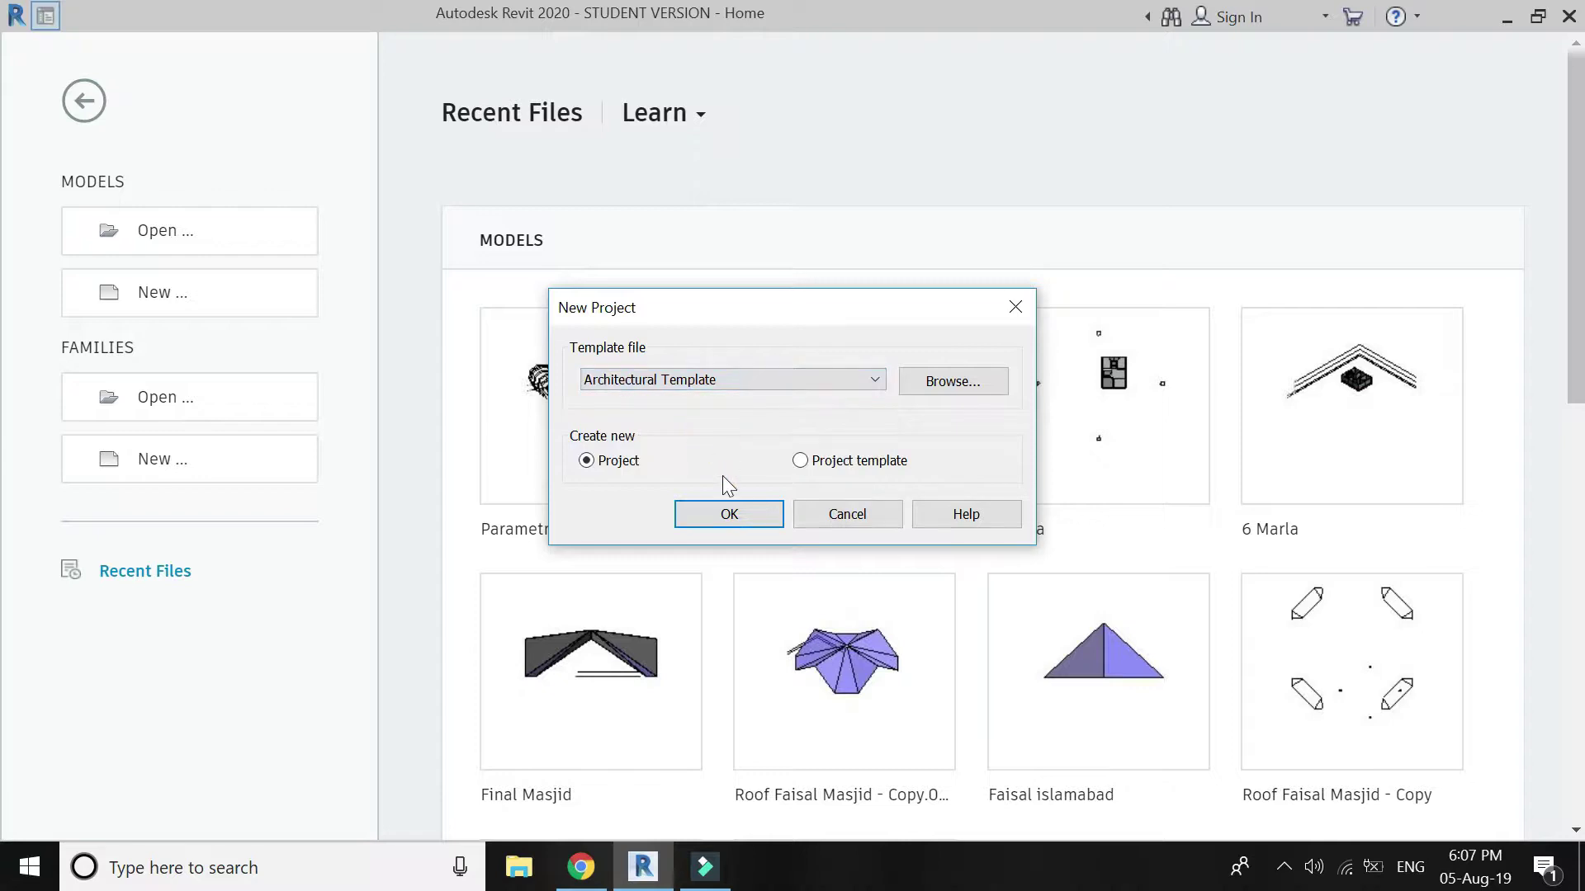
Step: Create a new project from the Architectural Template and start an in-place mass named Mass 1
left_click(730, 516)
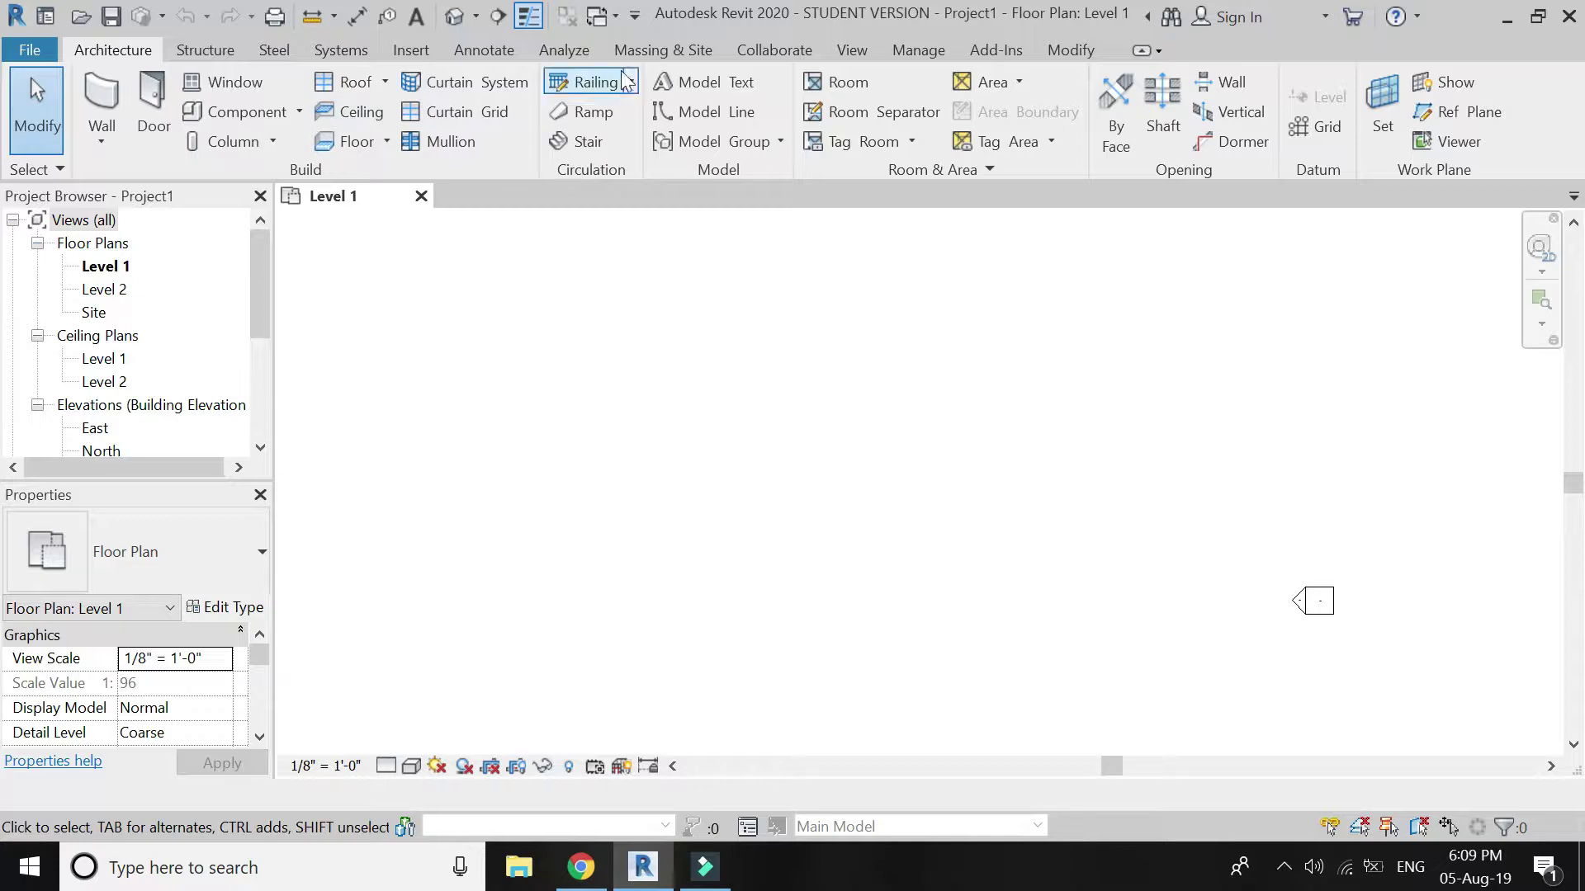
left_click(652, 52)
left_click(240, 149)
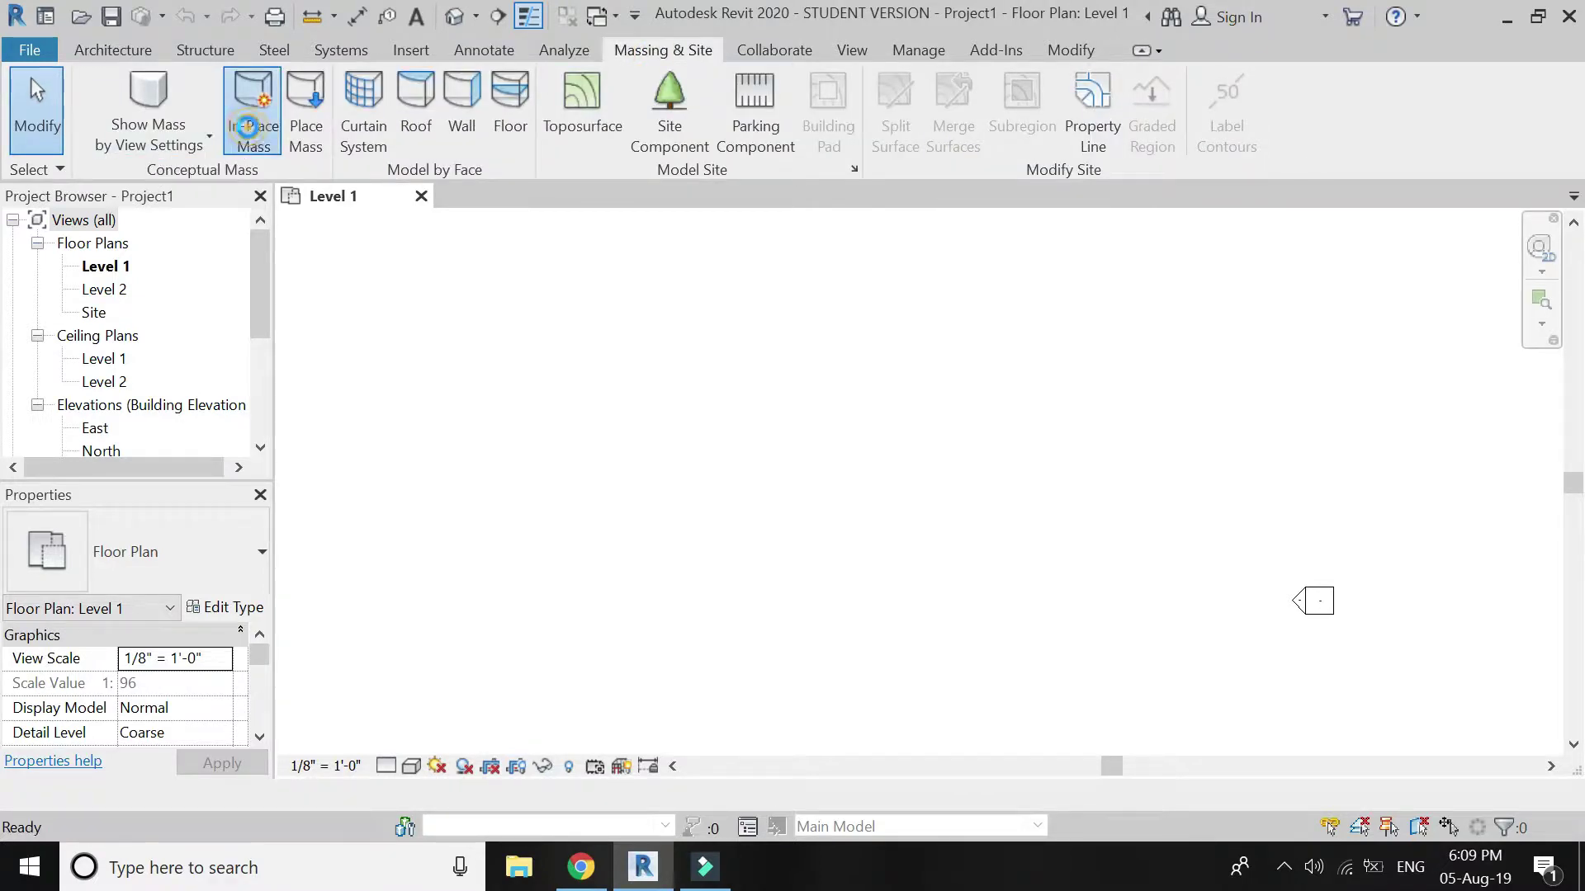
left_click(949, 533)
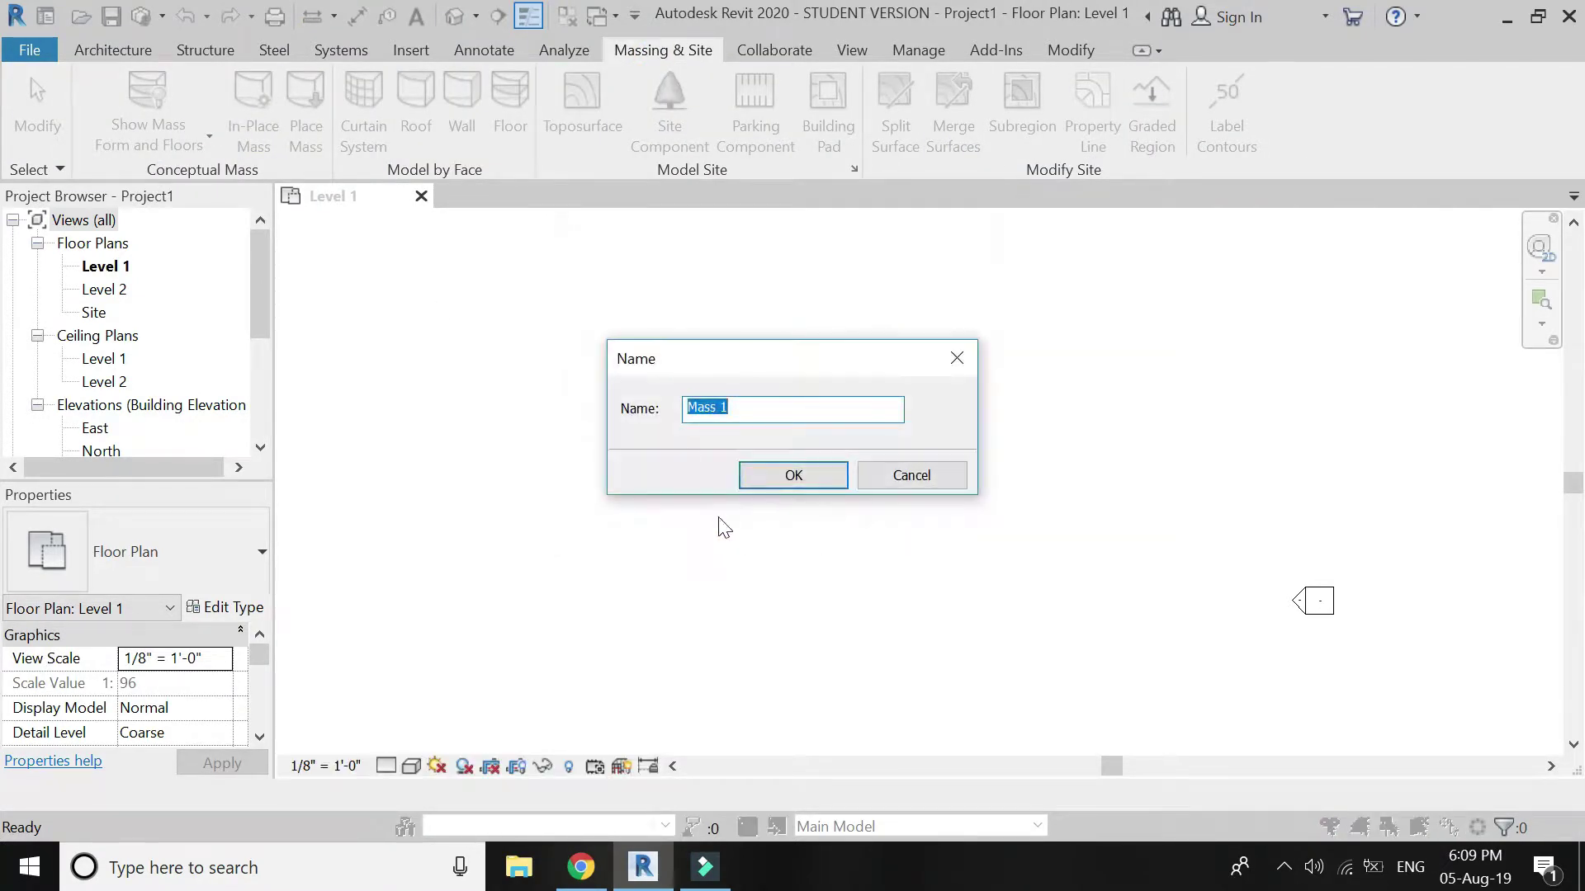
left_click(771, 469)
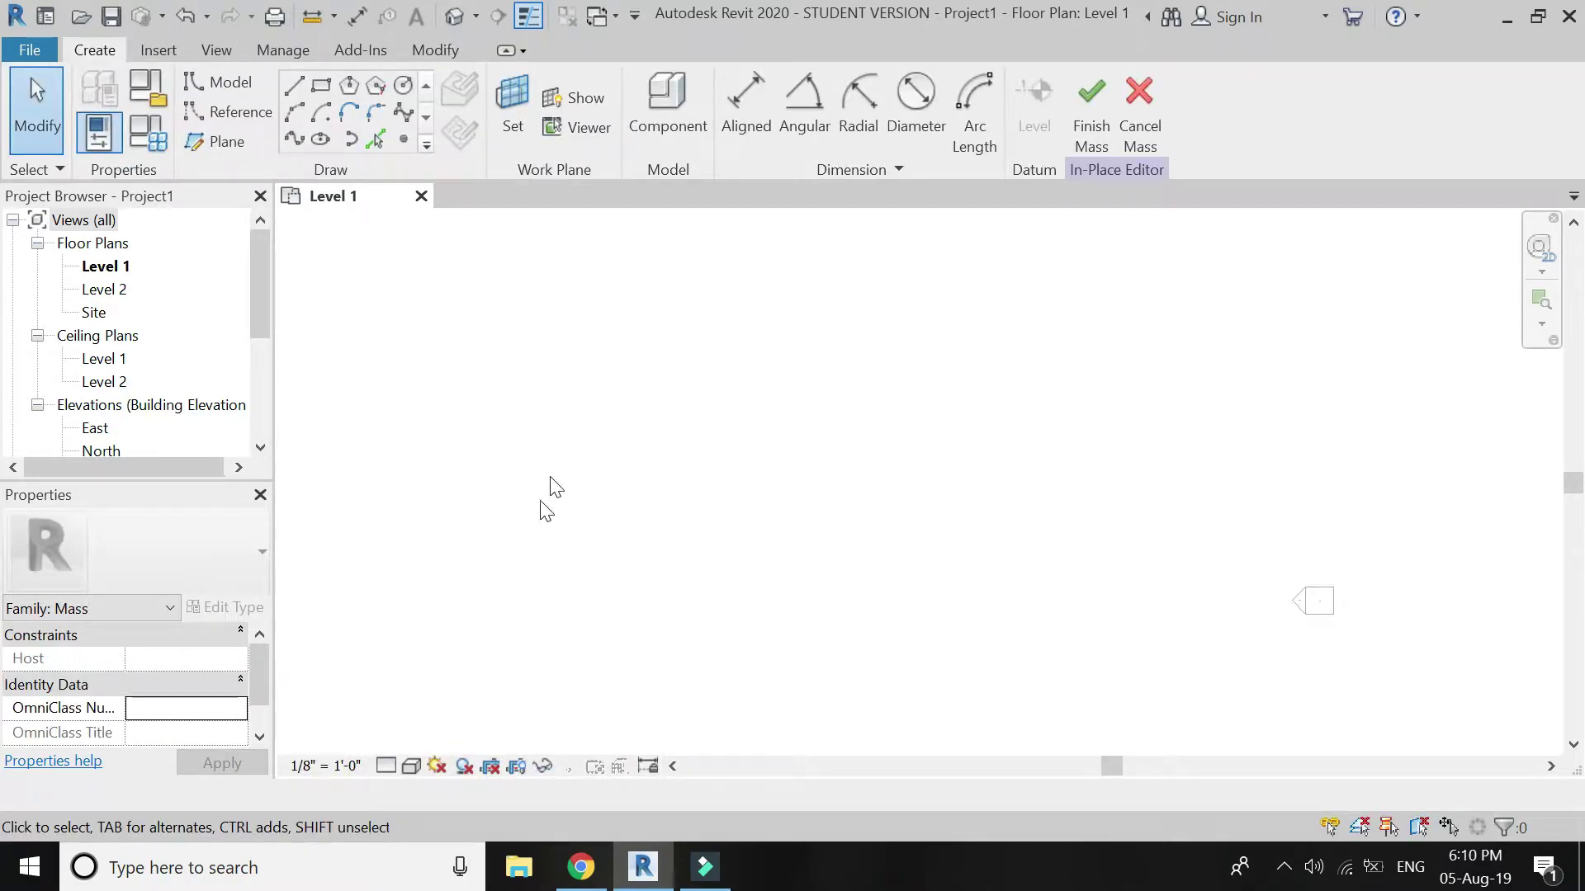
Step: Draw a horizontal reference plane just above the south elevation marker, spanning roughly from the west to the east marker
left_click(203, 146)
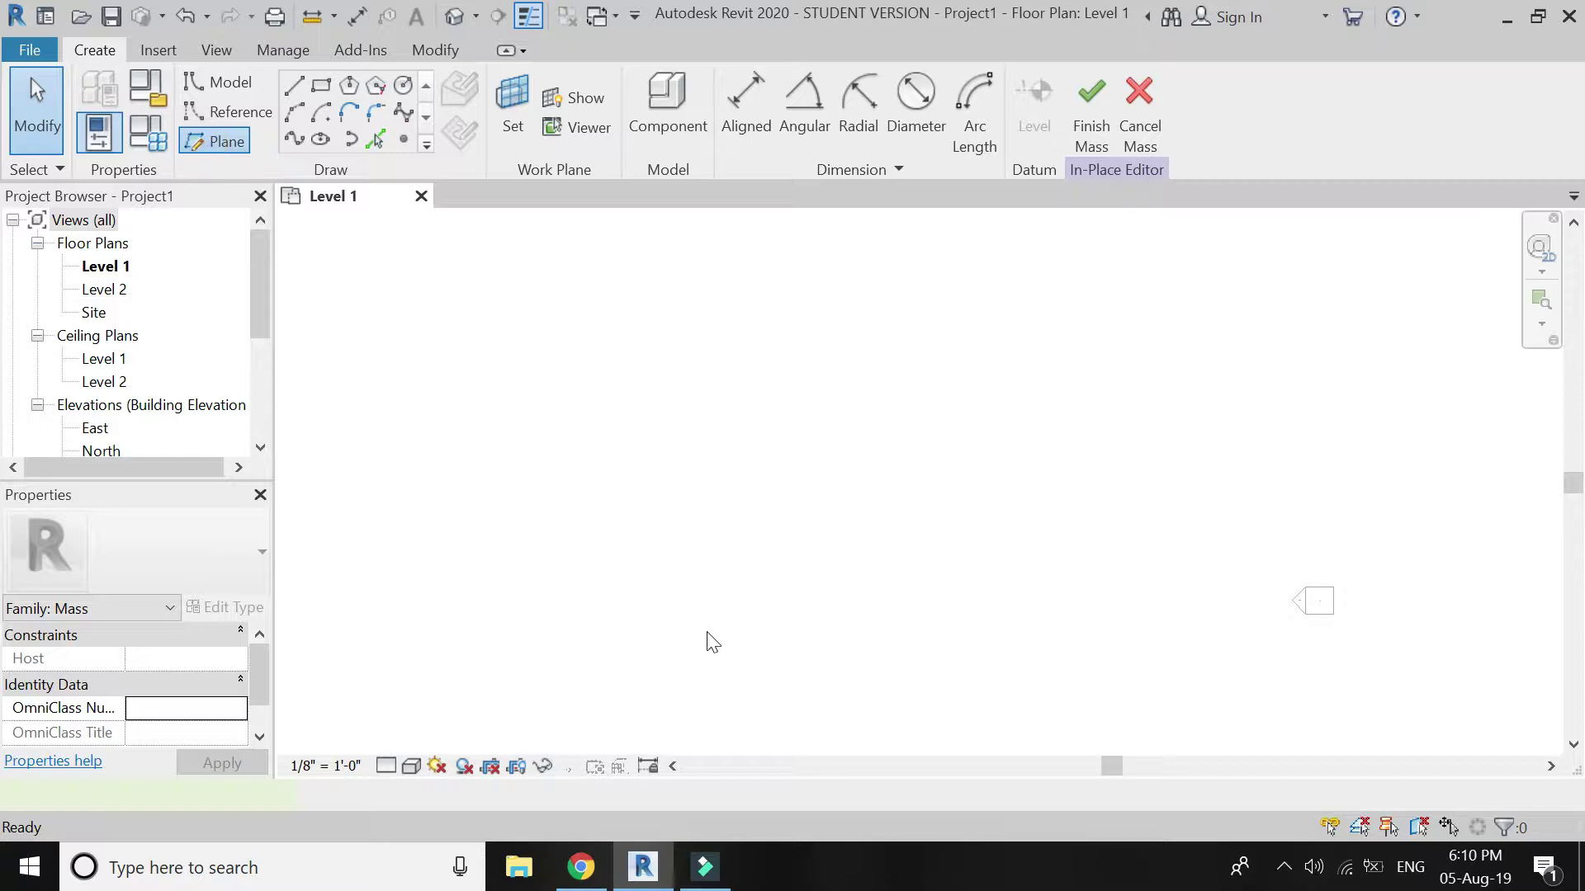
scroll(974, 485, "down", 4)
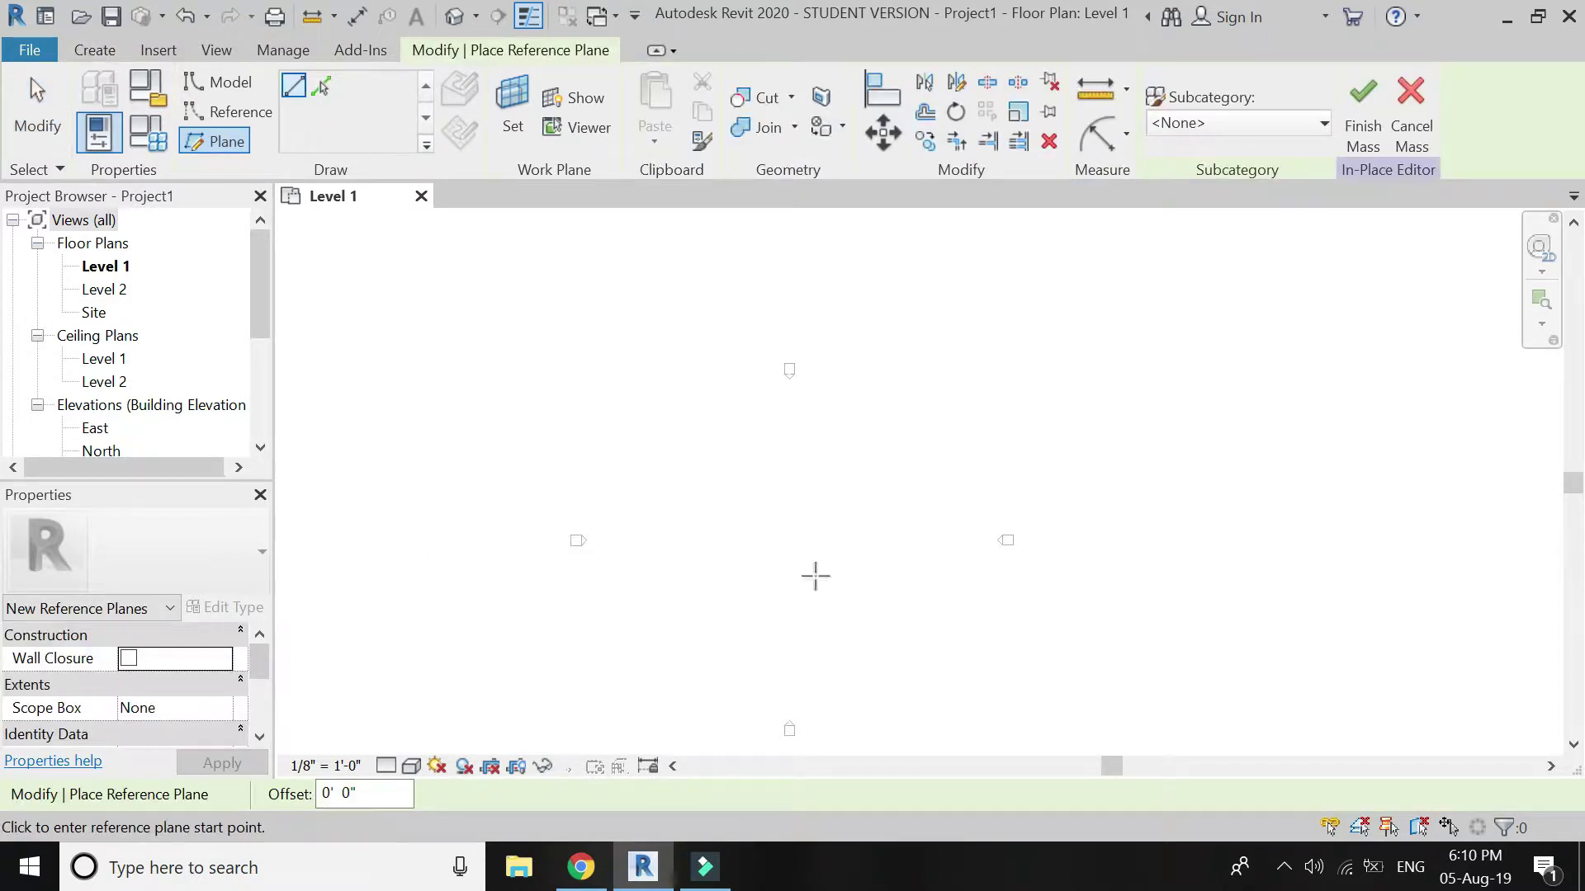
left_click(583, 676)
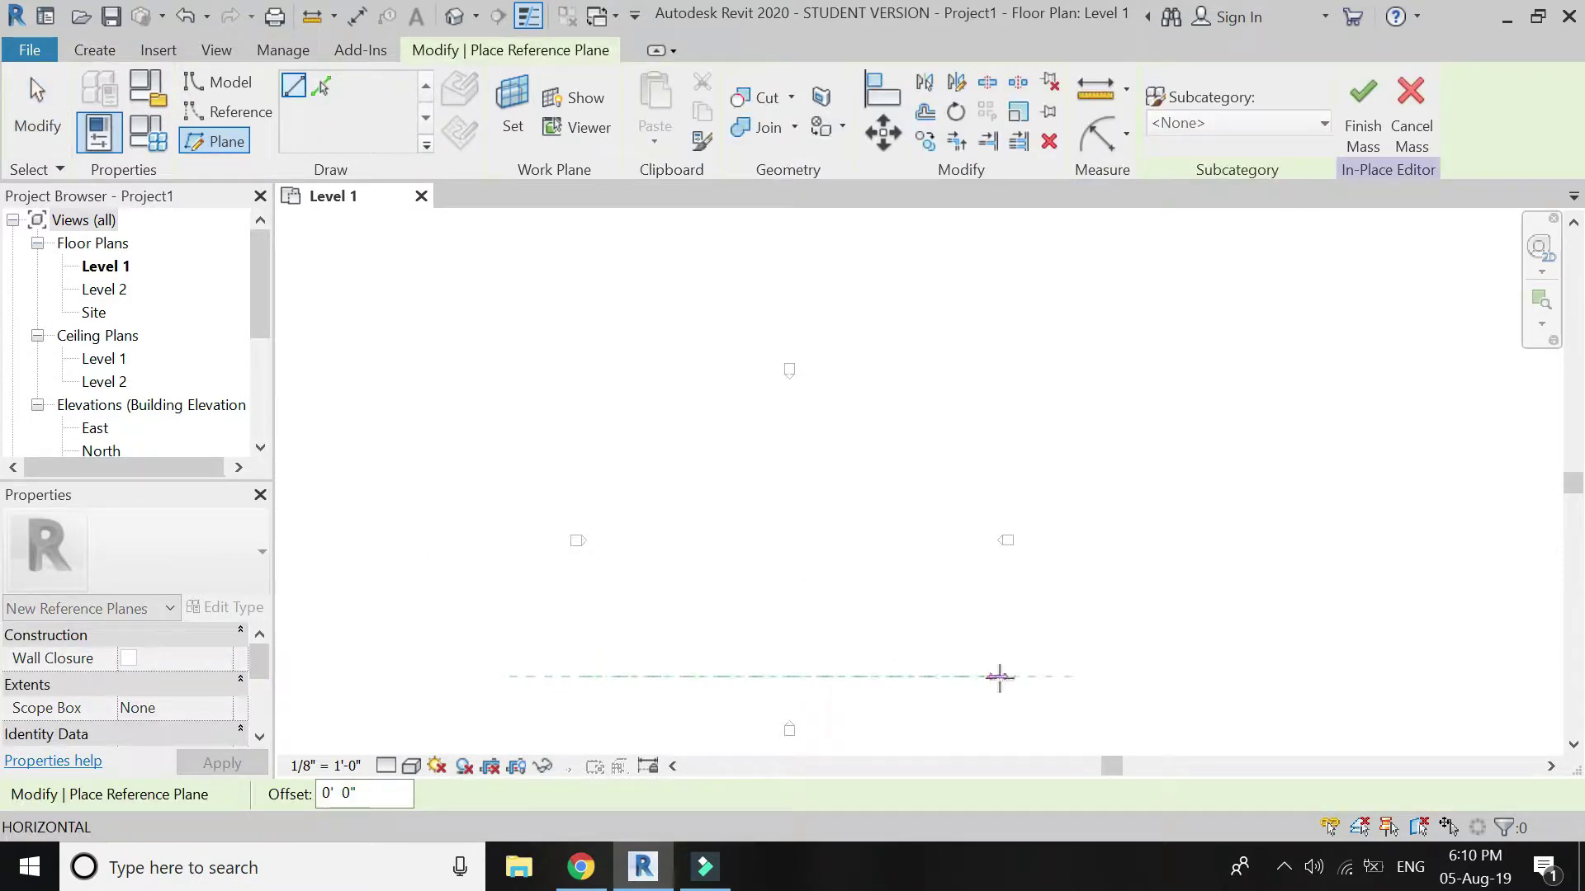
left_click(1028, 675)
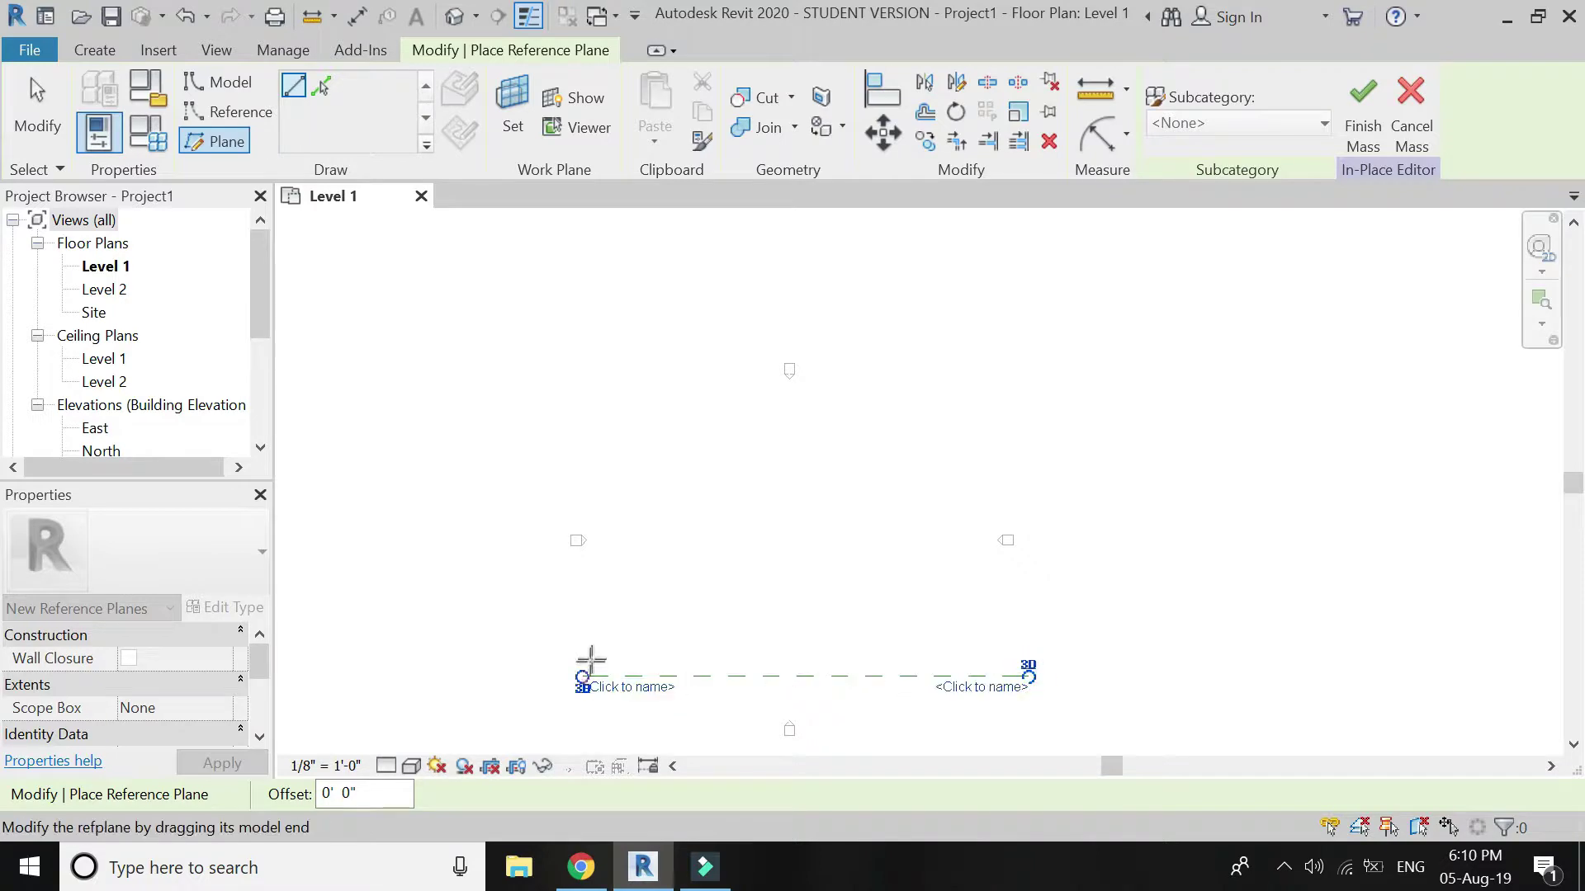
Step: Draw a second horizontal reference plane of equal length 4' above the first, with its ends aligned
scroll(582, 678, "up", 3)
scroll(581, 677, "up", 2)
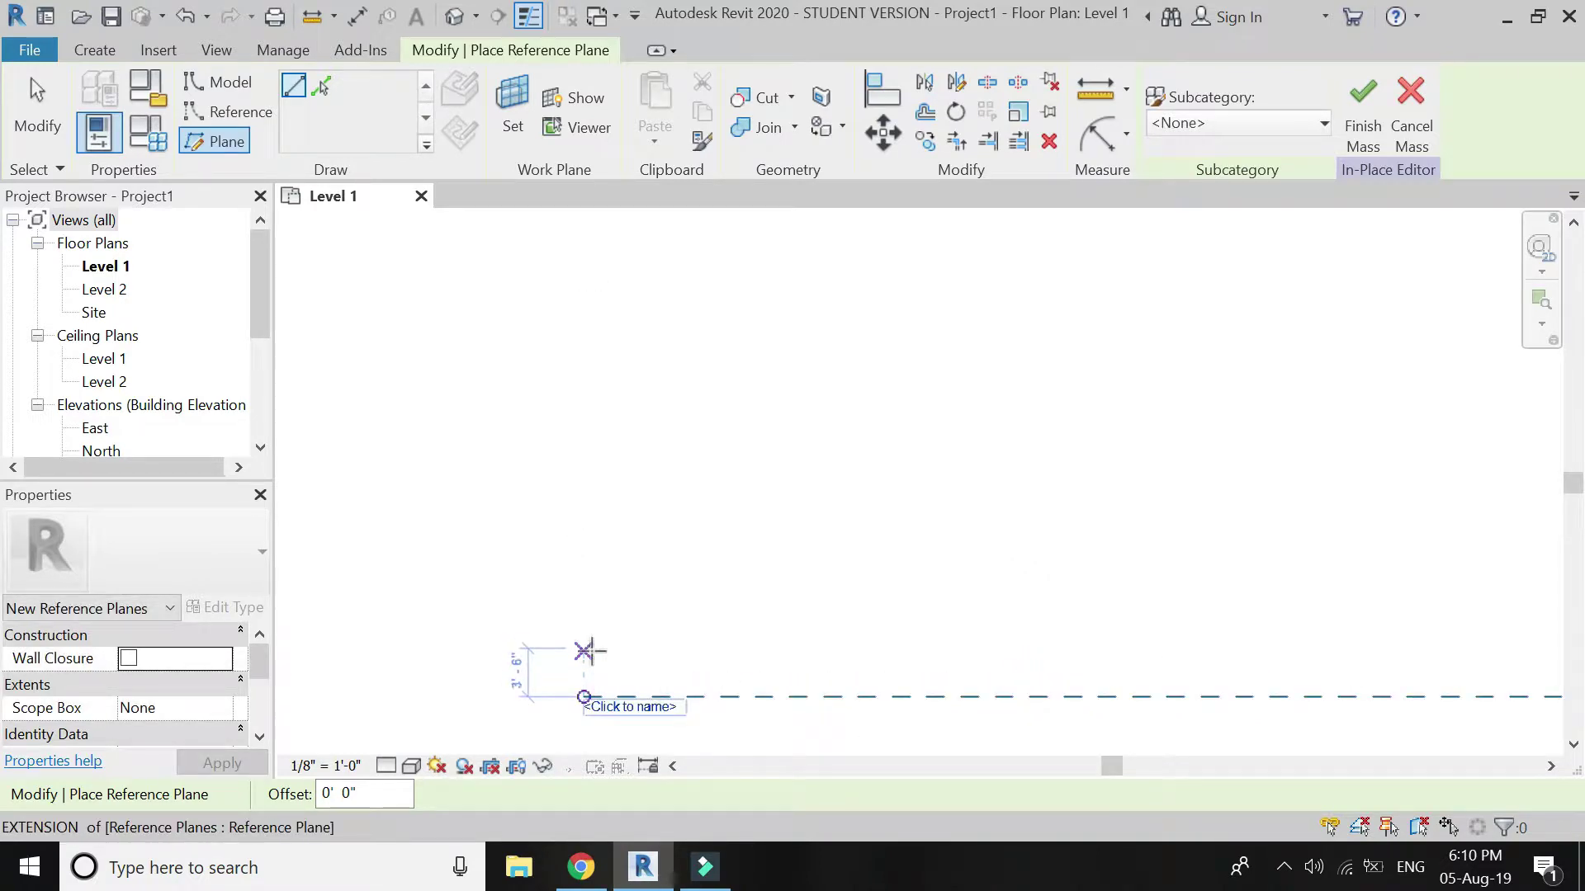
left_click(583, 642)
scroll(584, 642, "down", 4)
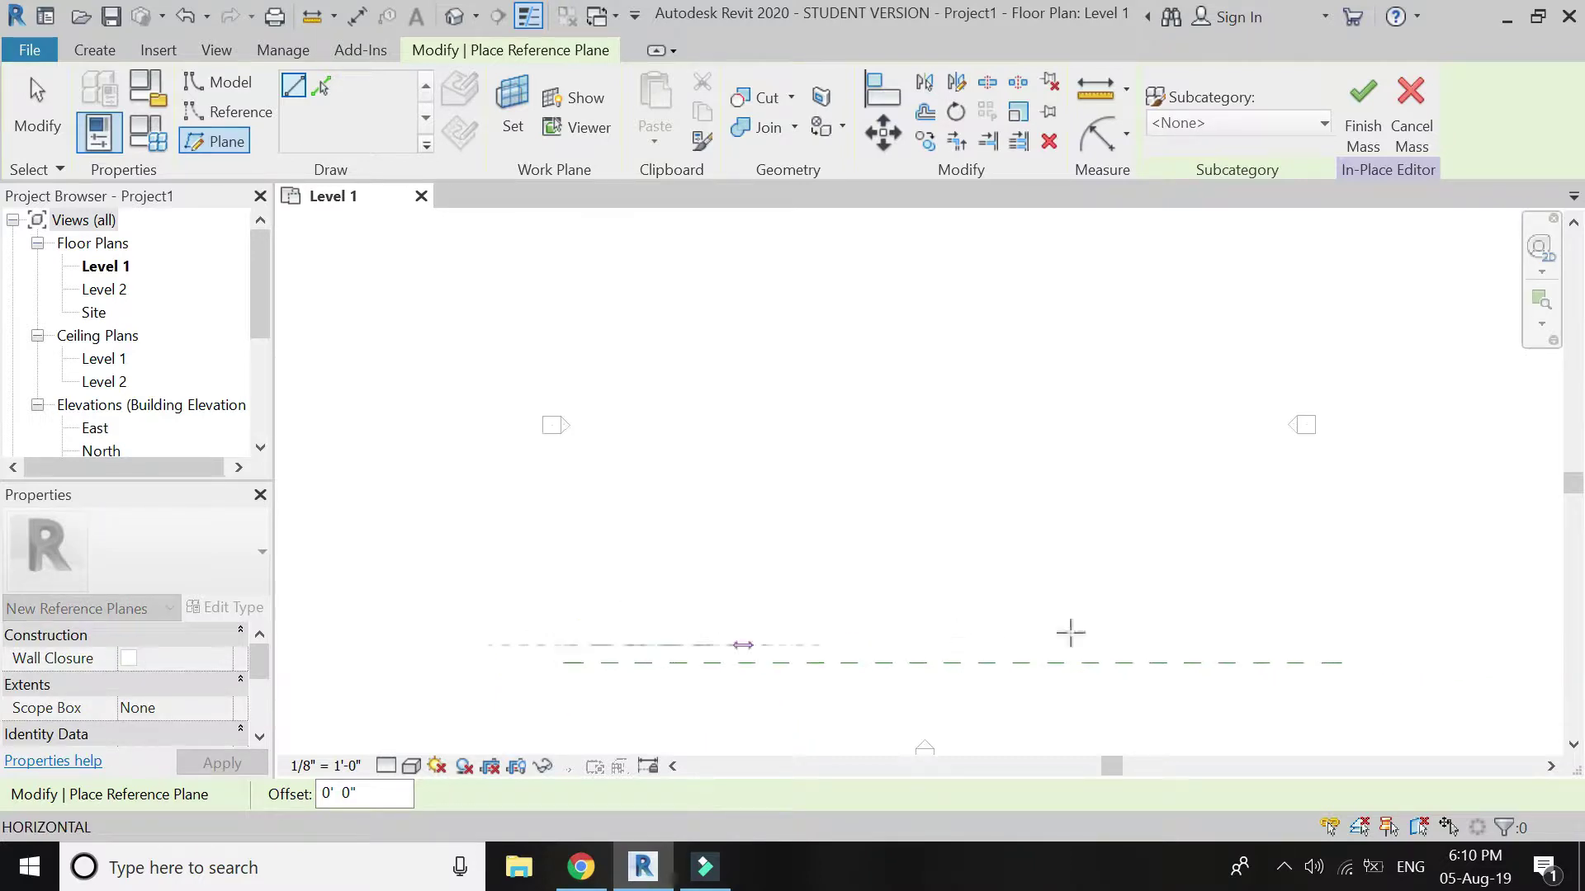
left_click(1338, 643)
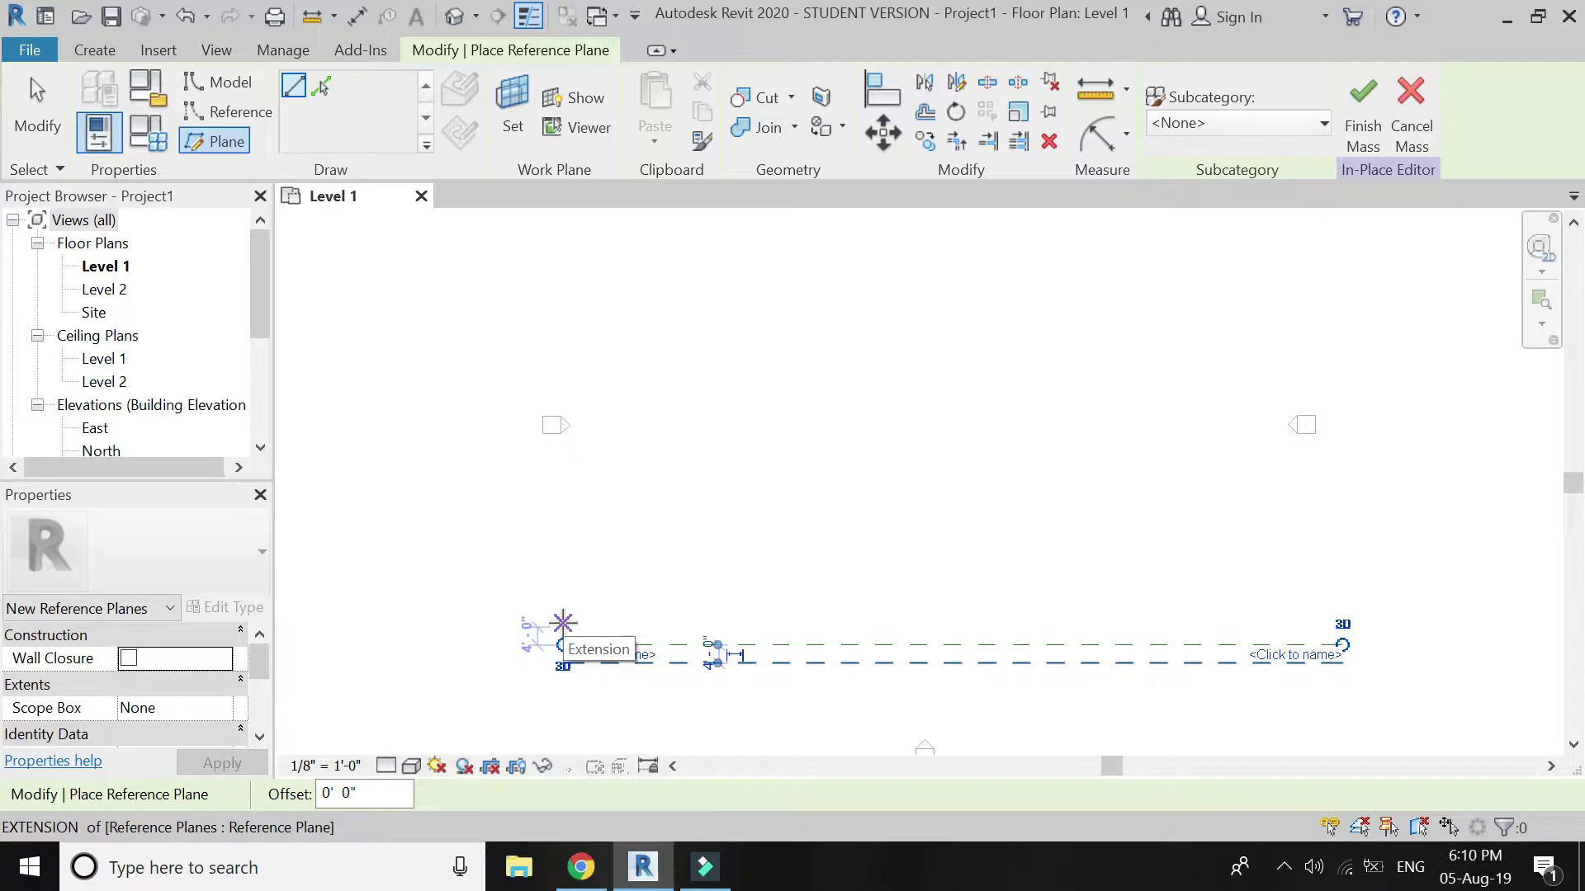
Step: Draw a third horizontal reference plane 6' above the second, with its ends aligned to the planes below
scroll(563, 615, "up", 5)
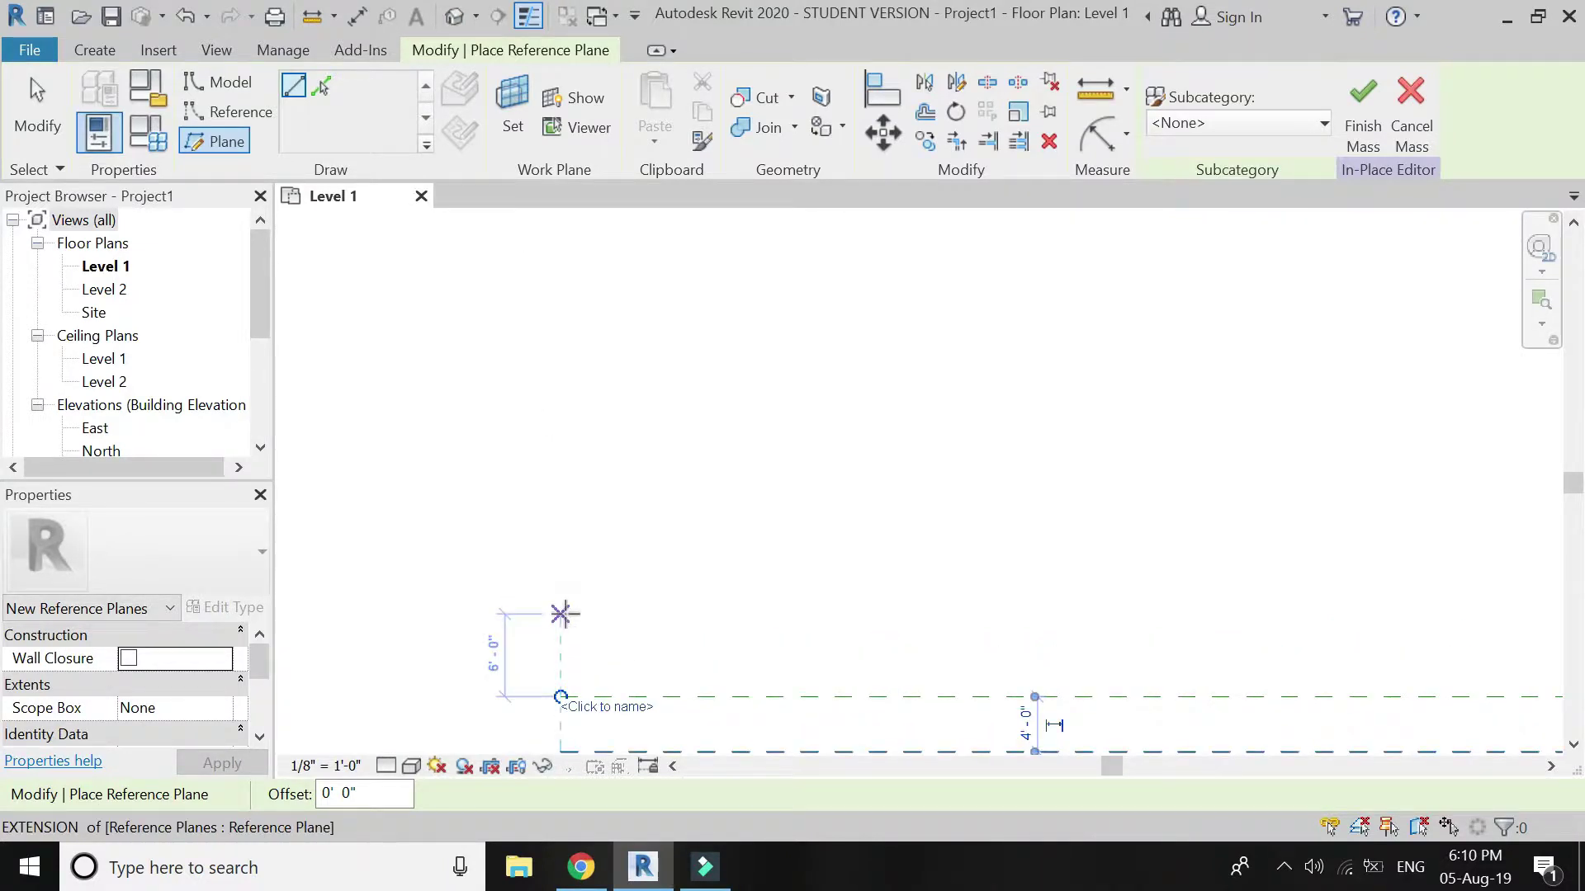
left_click(563, 615)
scroll(488, 630, "down", 5)
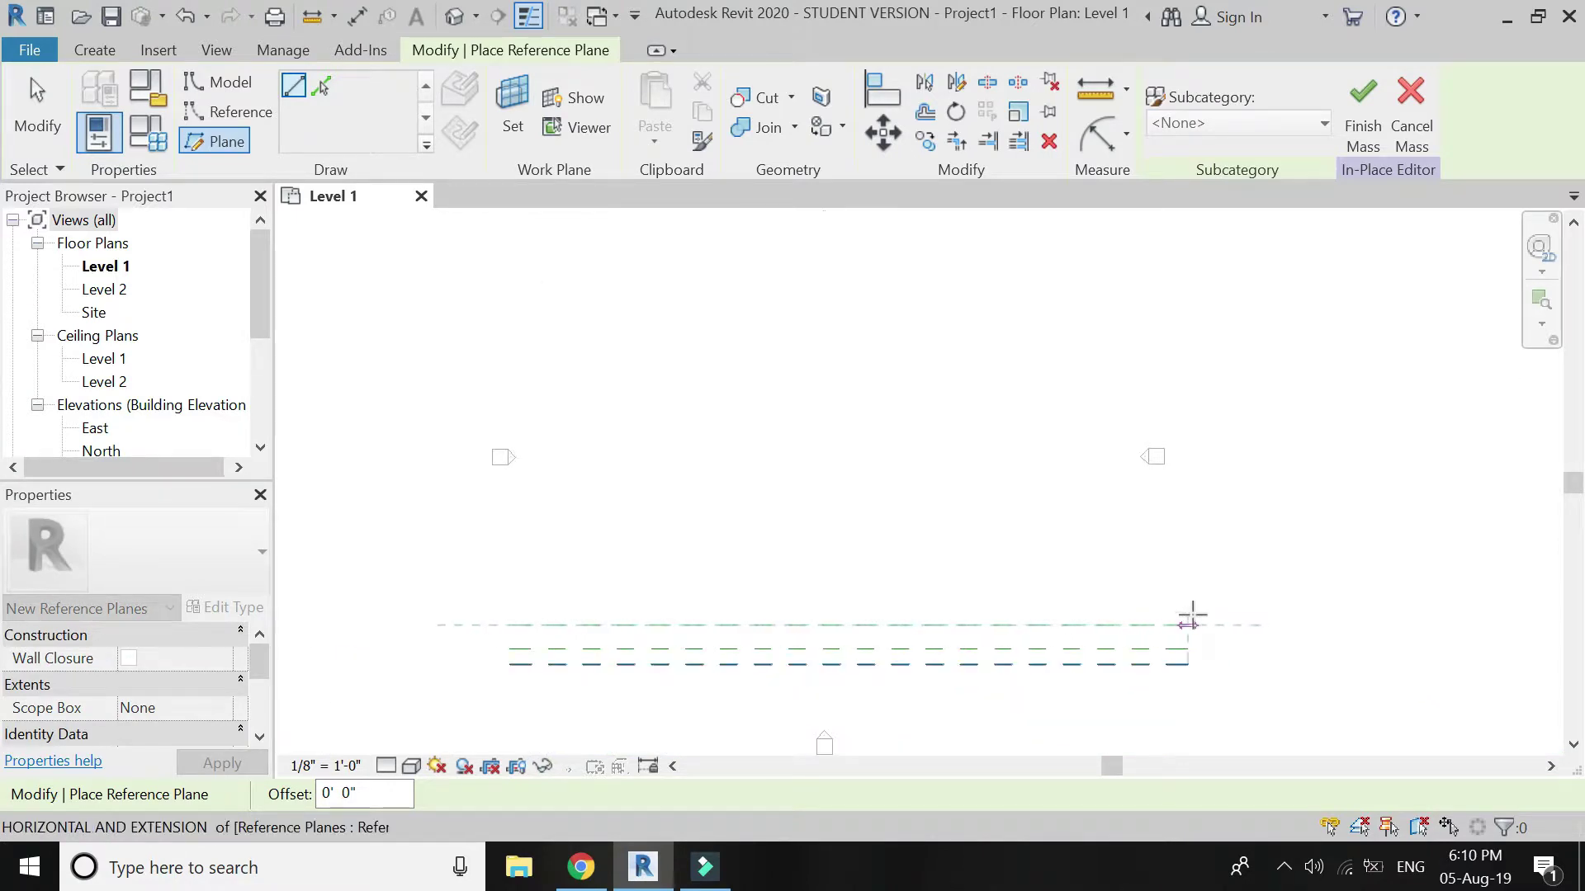
left_click(1191, 621)
Step: Draw a fourth horizontal reference plane 4' above the third, with its ends aligned to the planes below
scroll(503, 617, "up", 3)
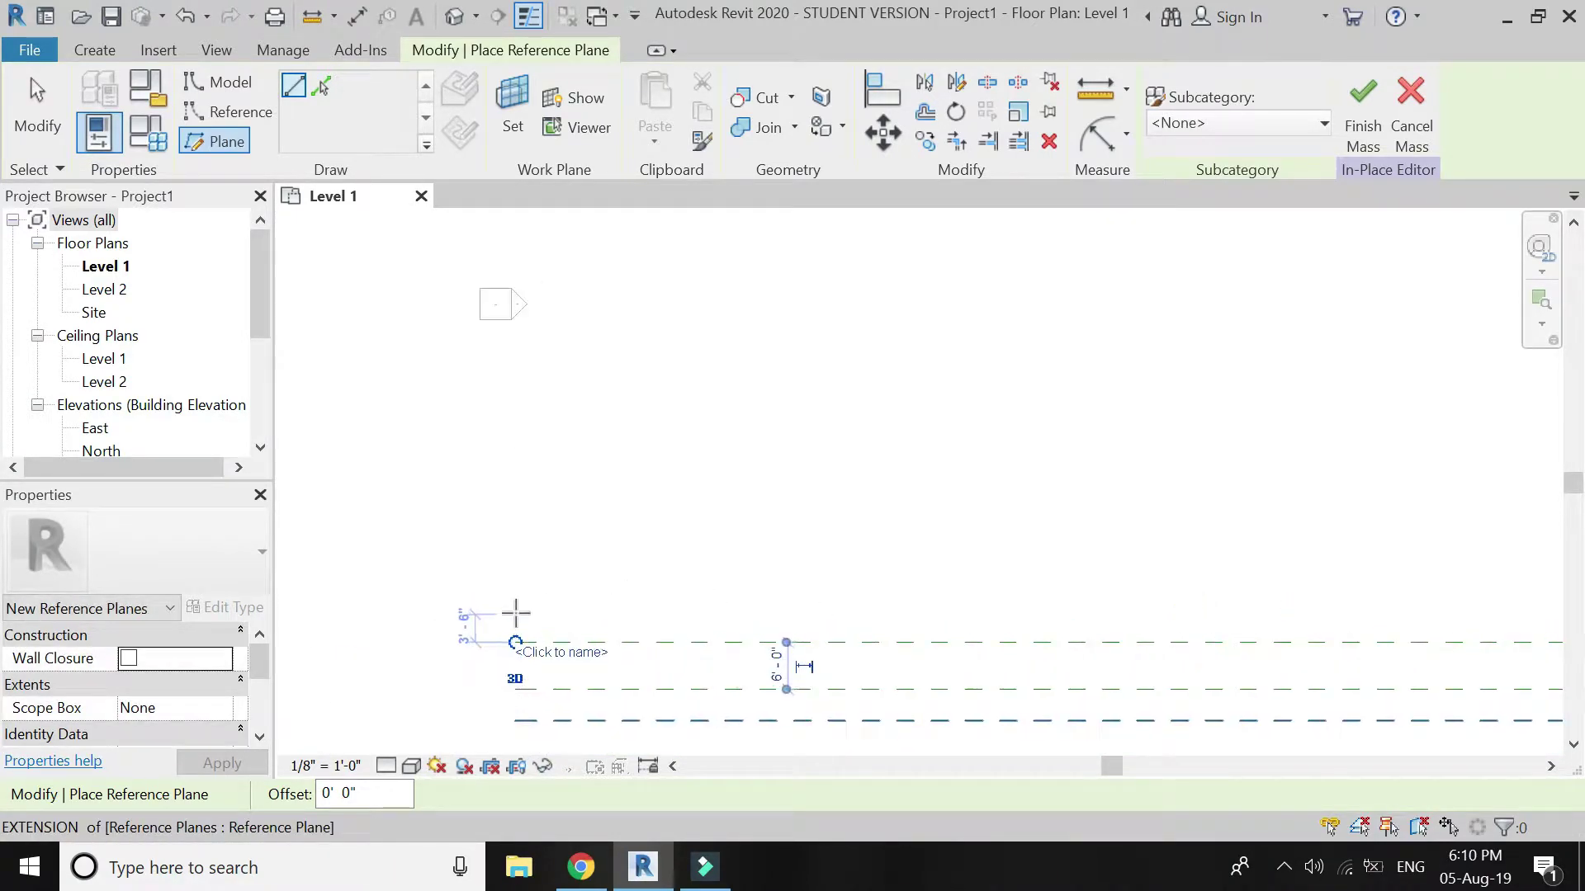
left_click(516, 610)
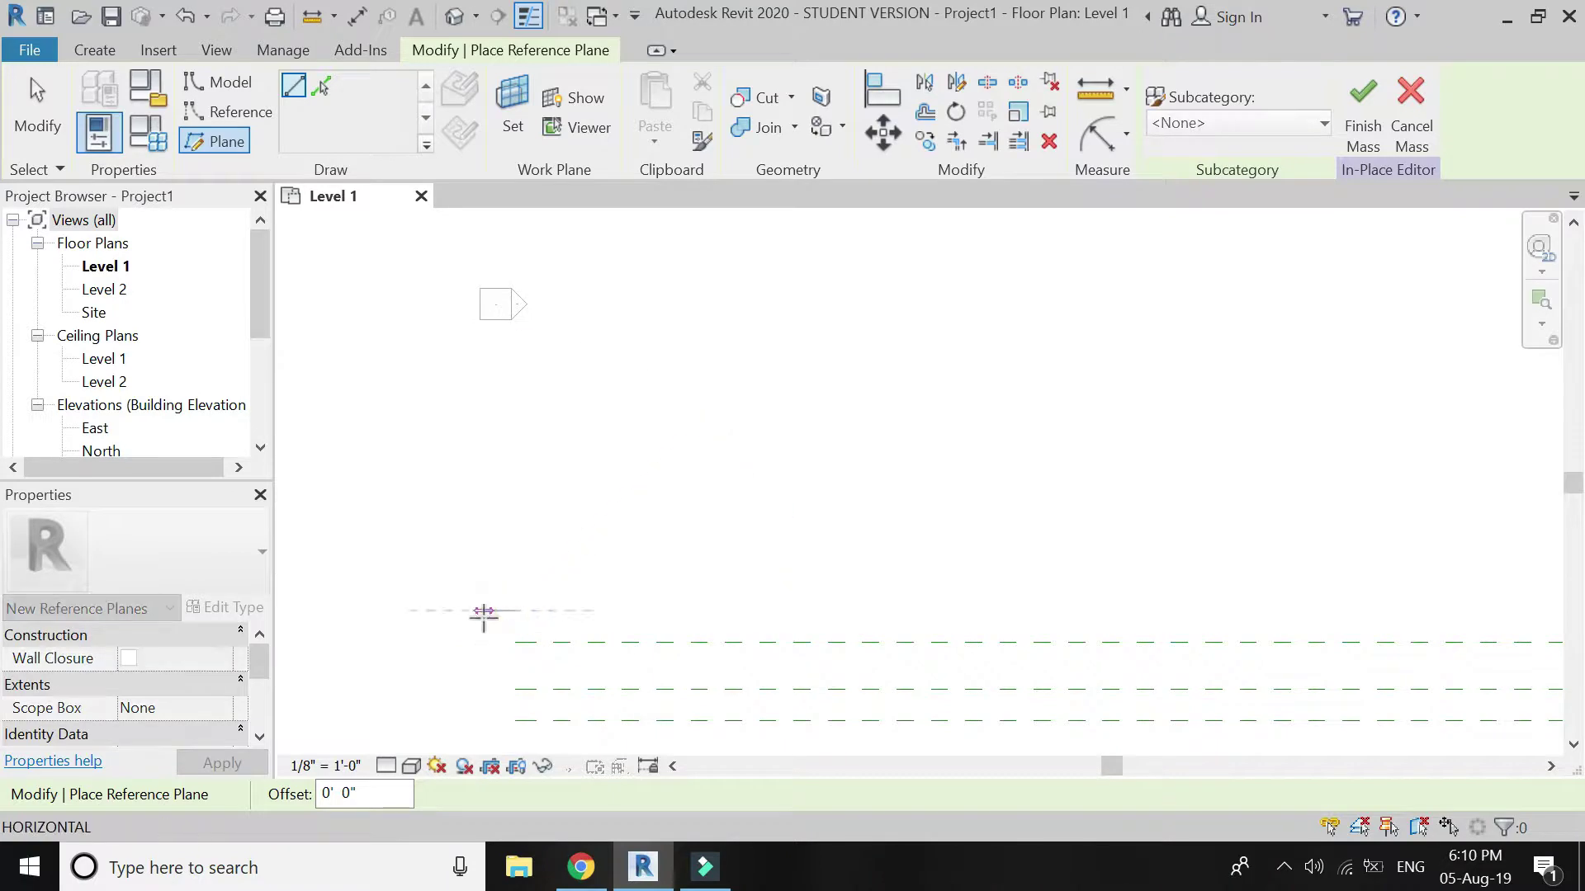
left_click(1278, 613)
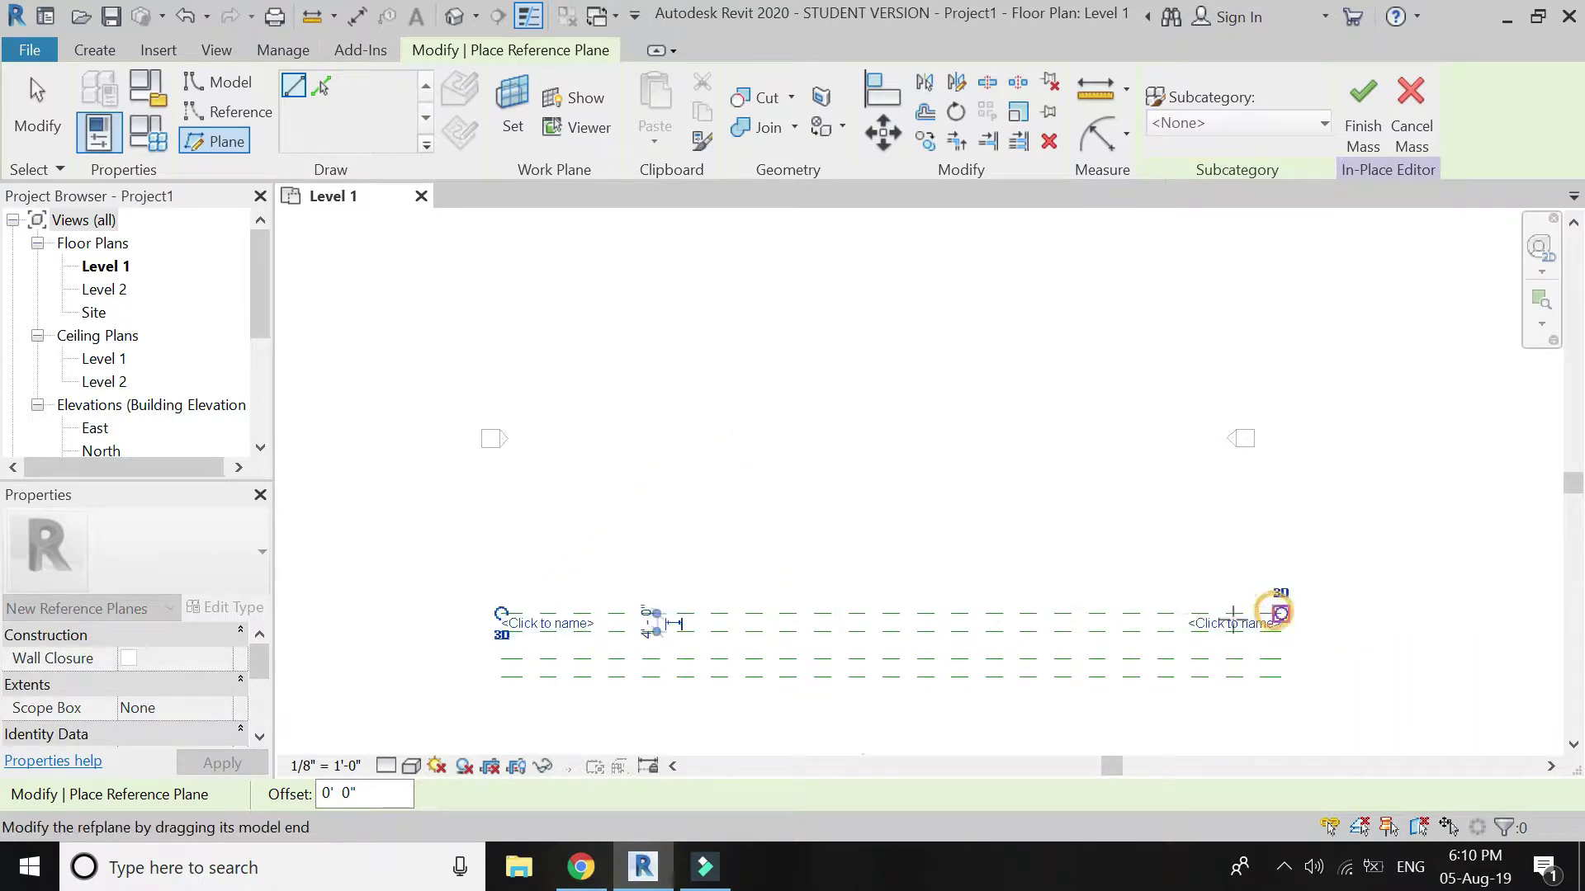
Step: Draw a horizontal reference plane midway between the two lowest planes, 2' from each
scroll(495, 660, "up", 4)
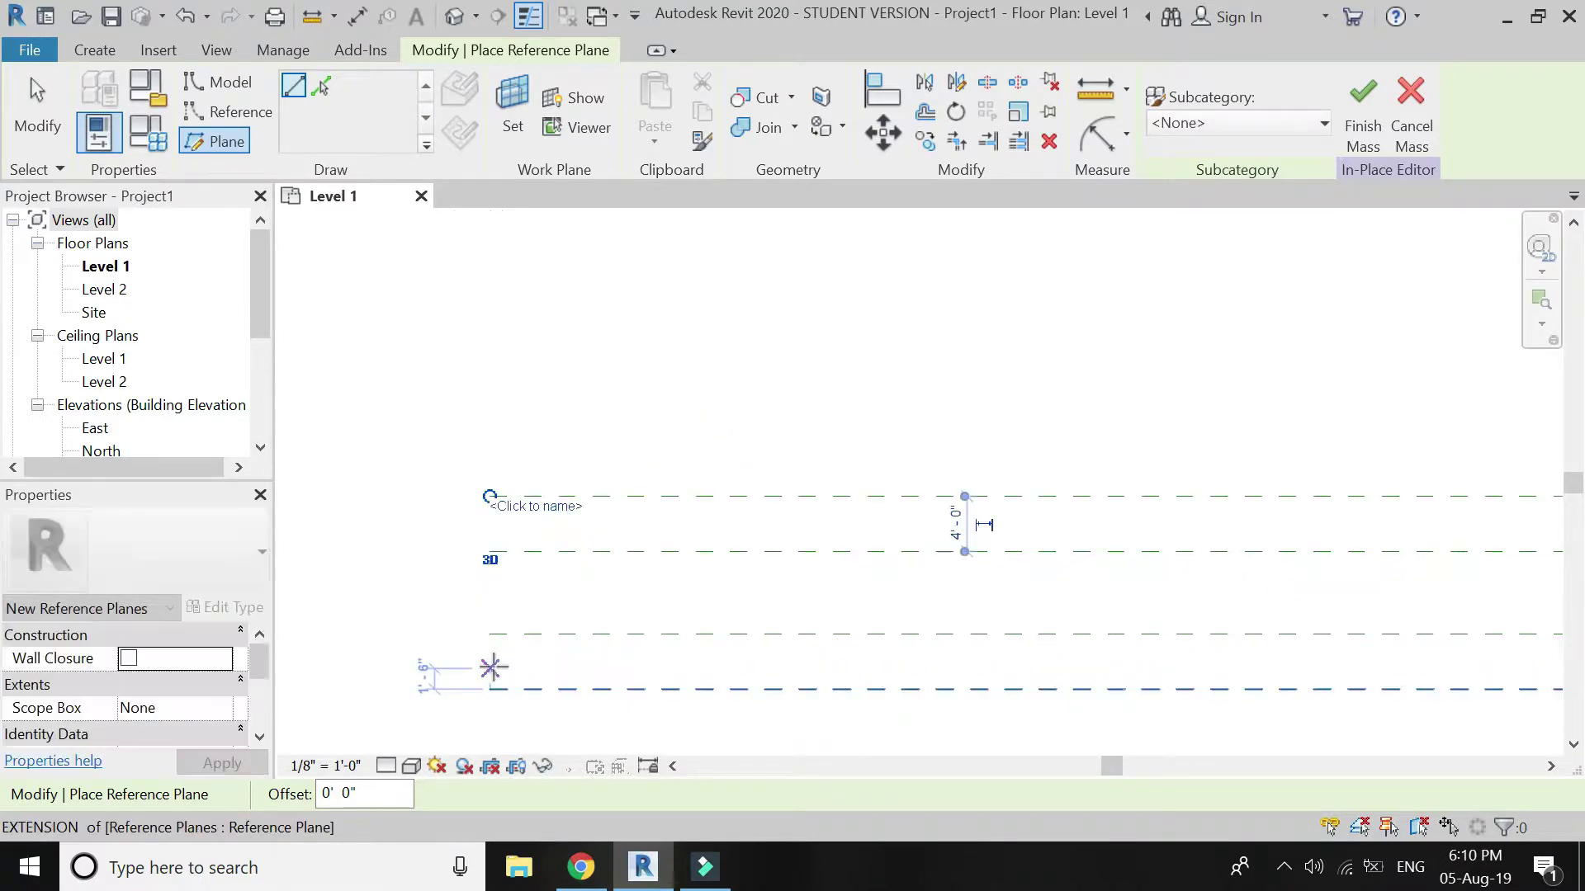
left_click(491, 663)
scroll(462, 662, "down", 3)
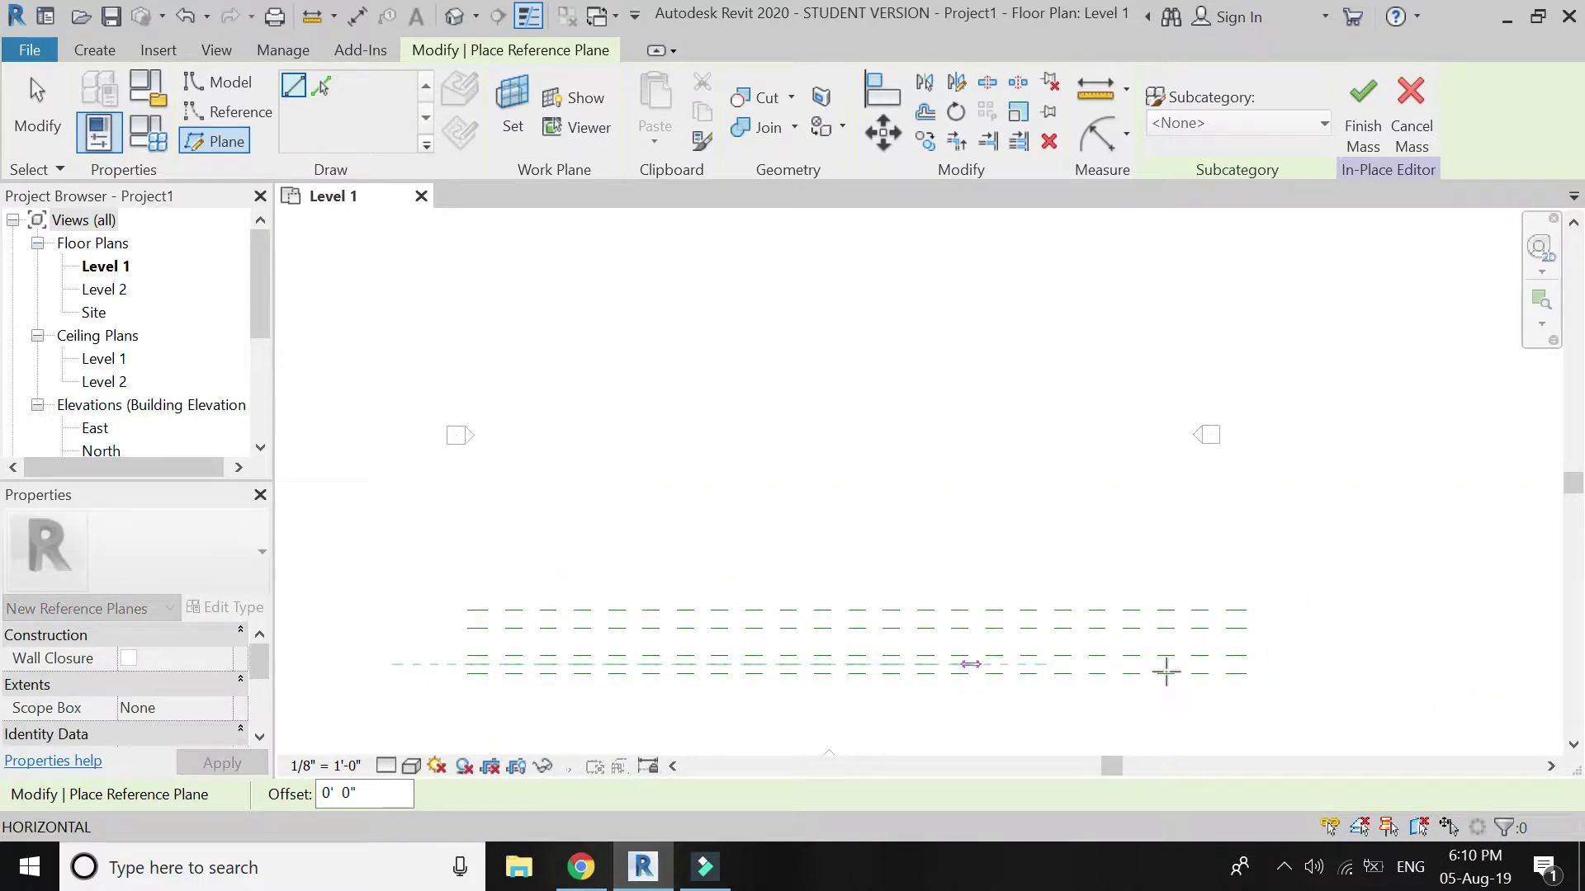
left_click(1246, 663)
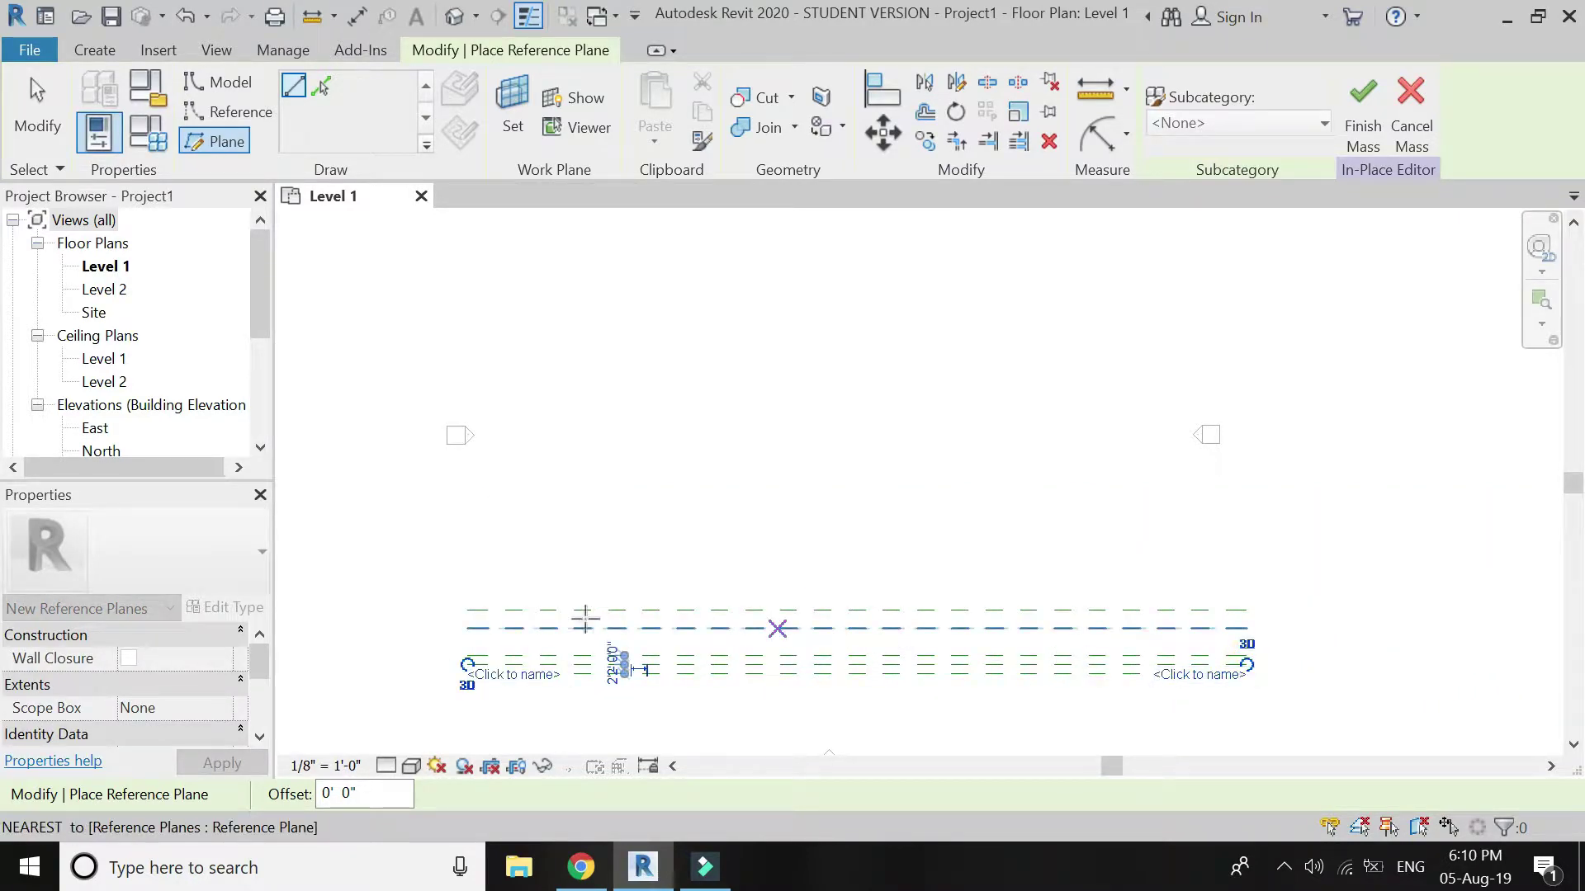
Step: Draw a horizontal reference plane midway between the two uppermost planes, 2' from each, and end the command
scroll(470, 616, "up", 3)
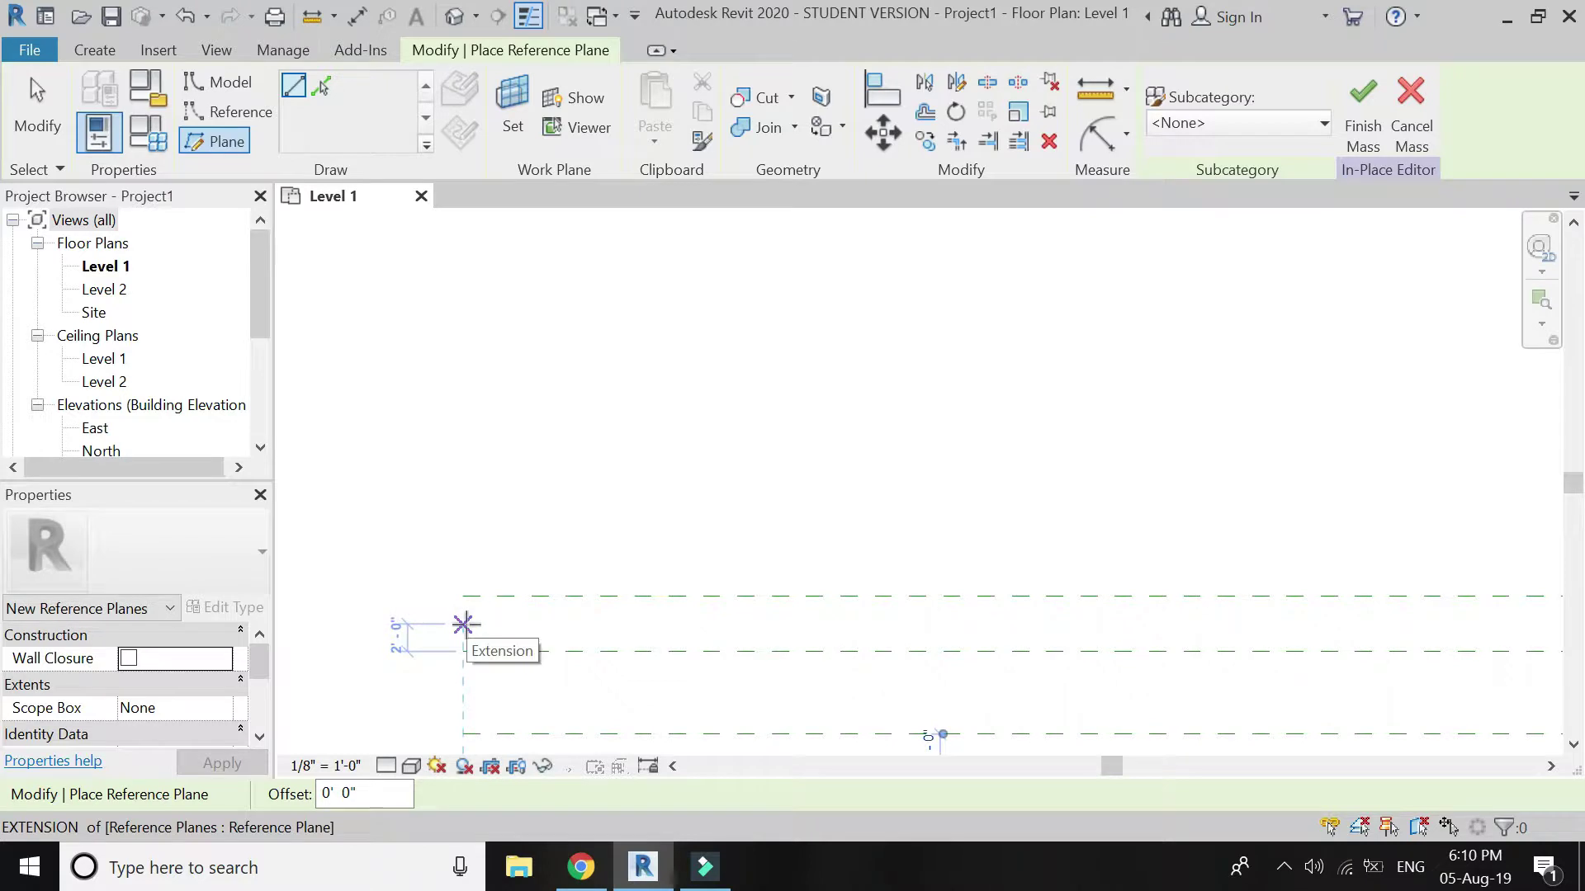
left_click(463, 624)
scroll(389, 637, "down", 3)
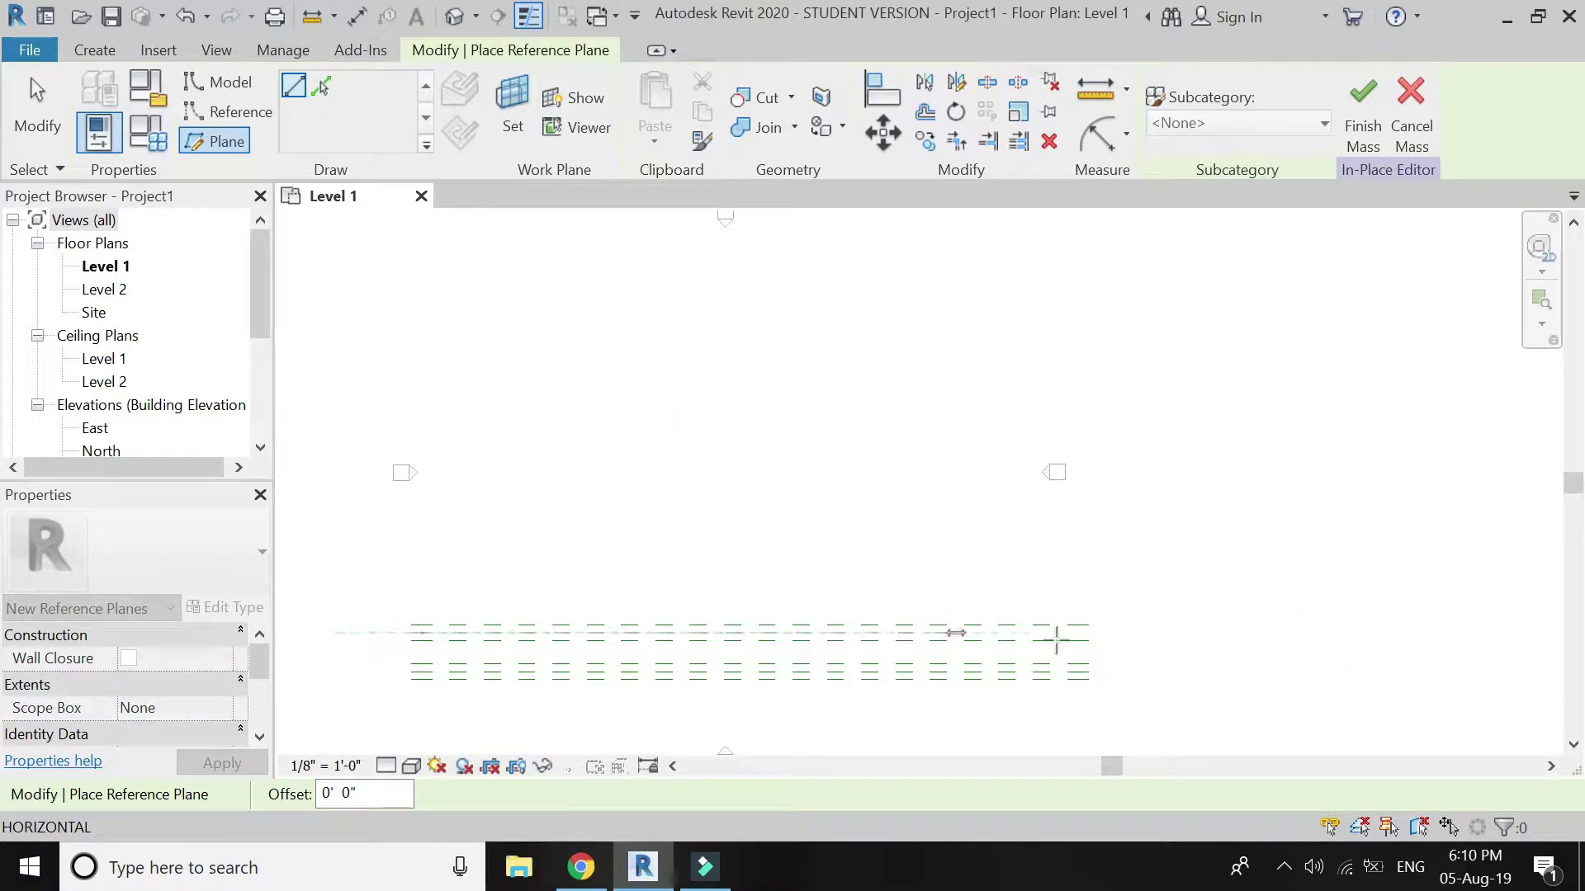
left_click(1083, 633)
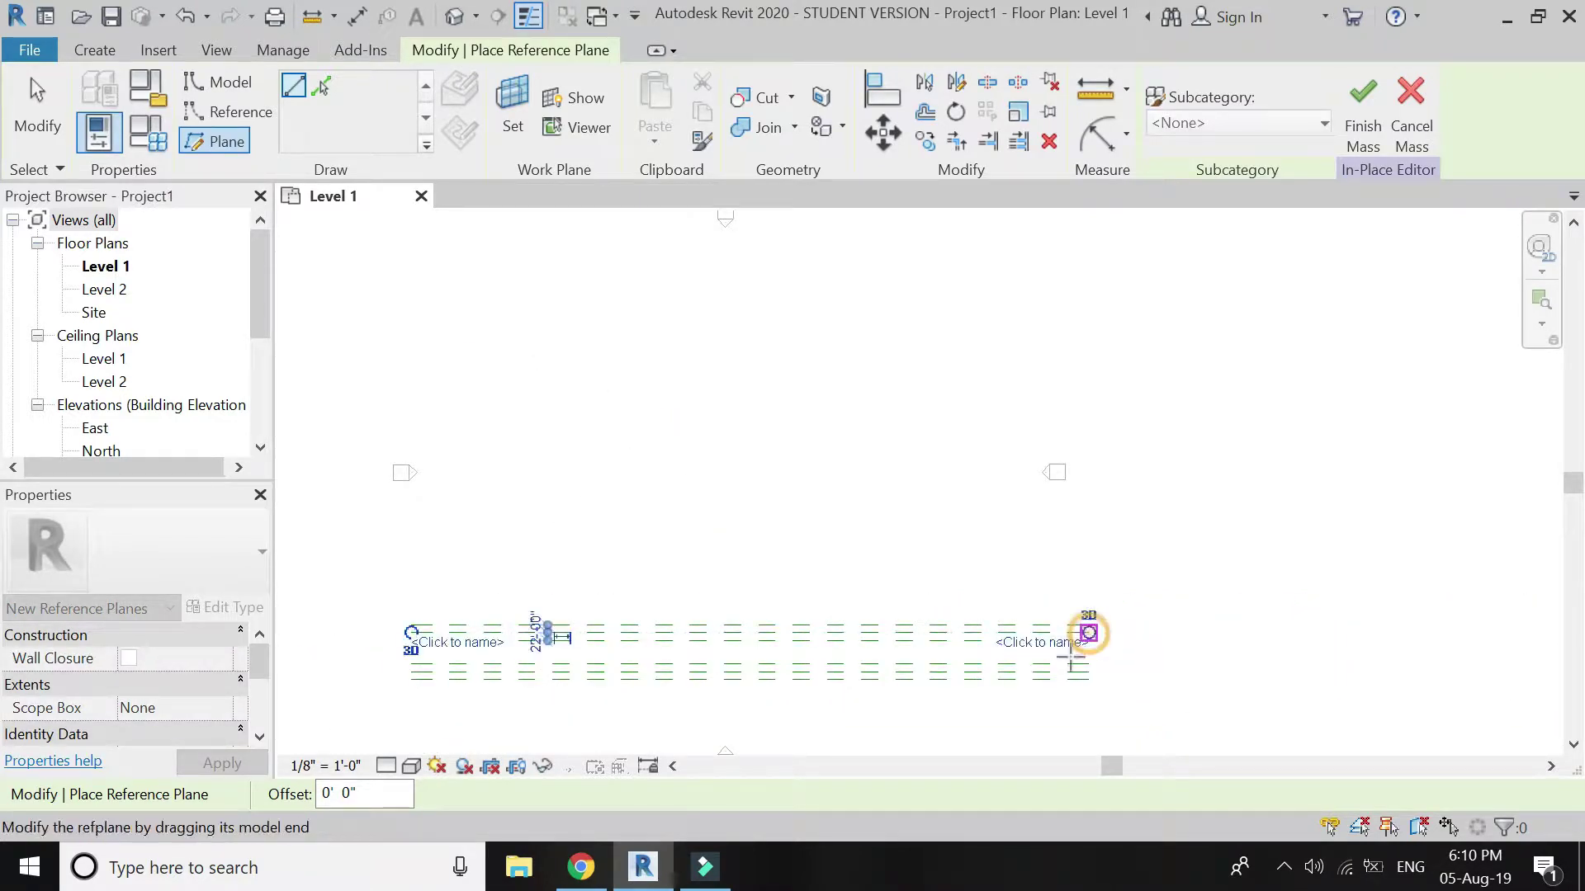
key("Escape")
key("Escape")
Step: Name the three lower reference planes a1, a2 and a3, from the lowest upward
left_click(422, 685)
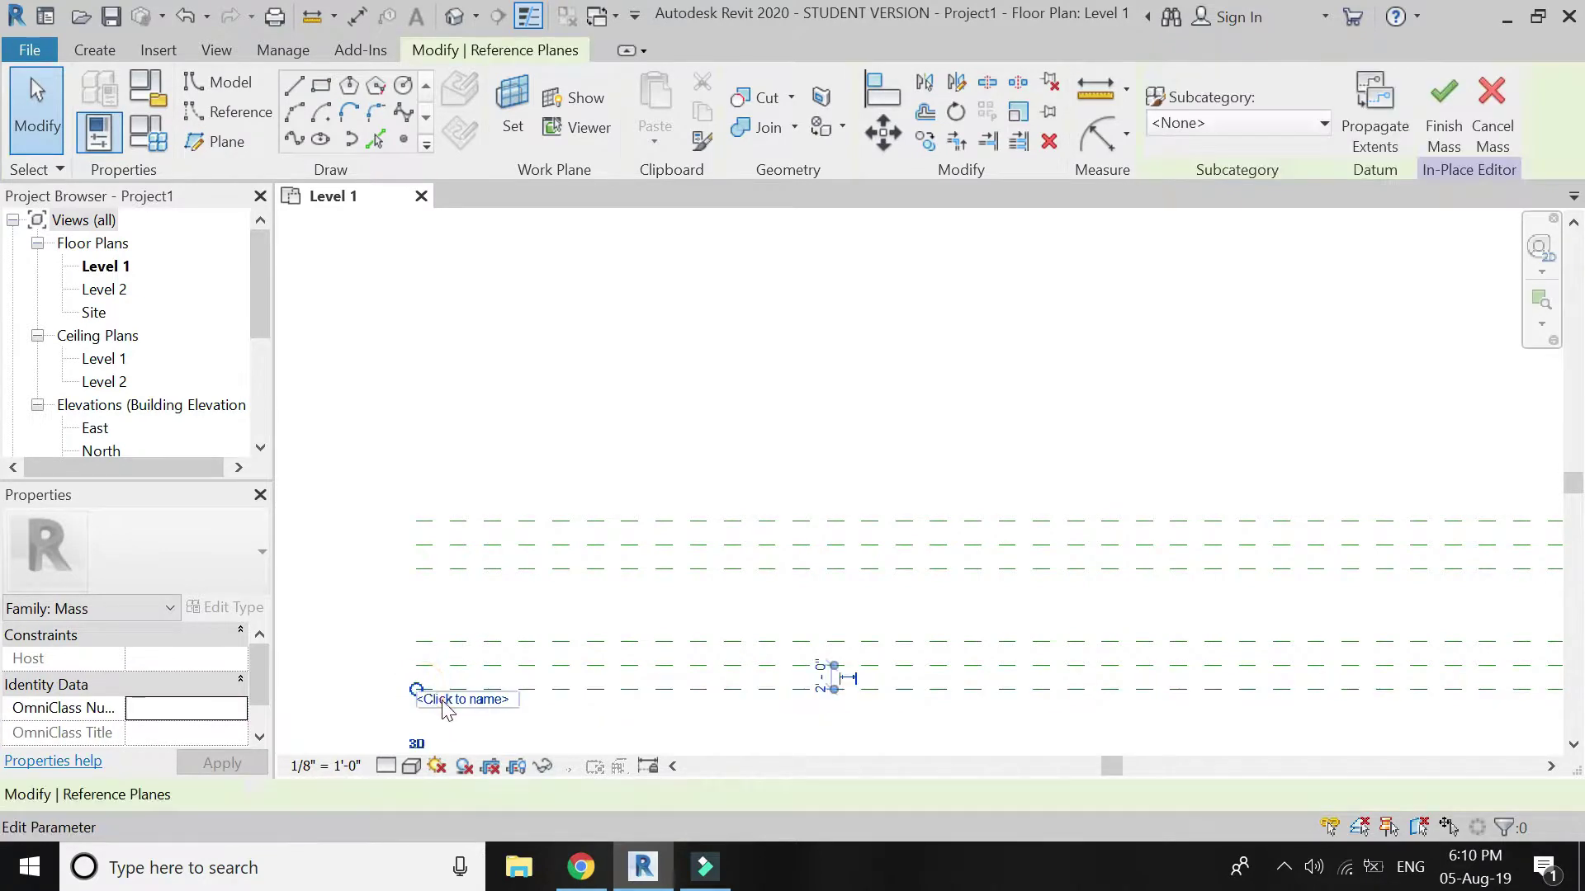
left_click(462, 701)
type("a")
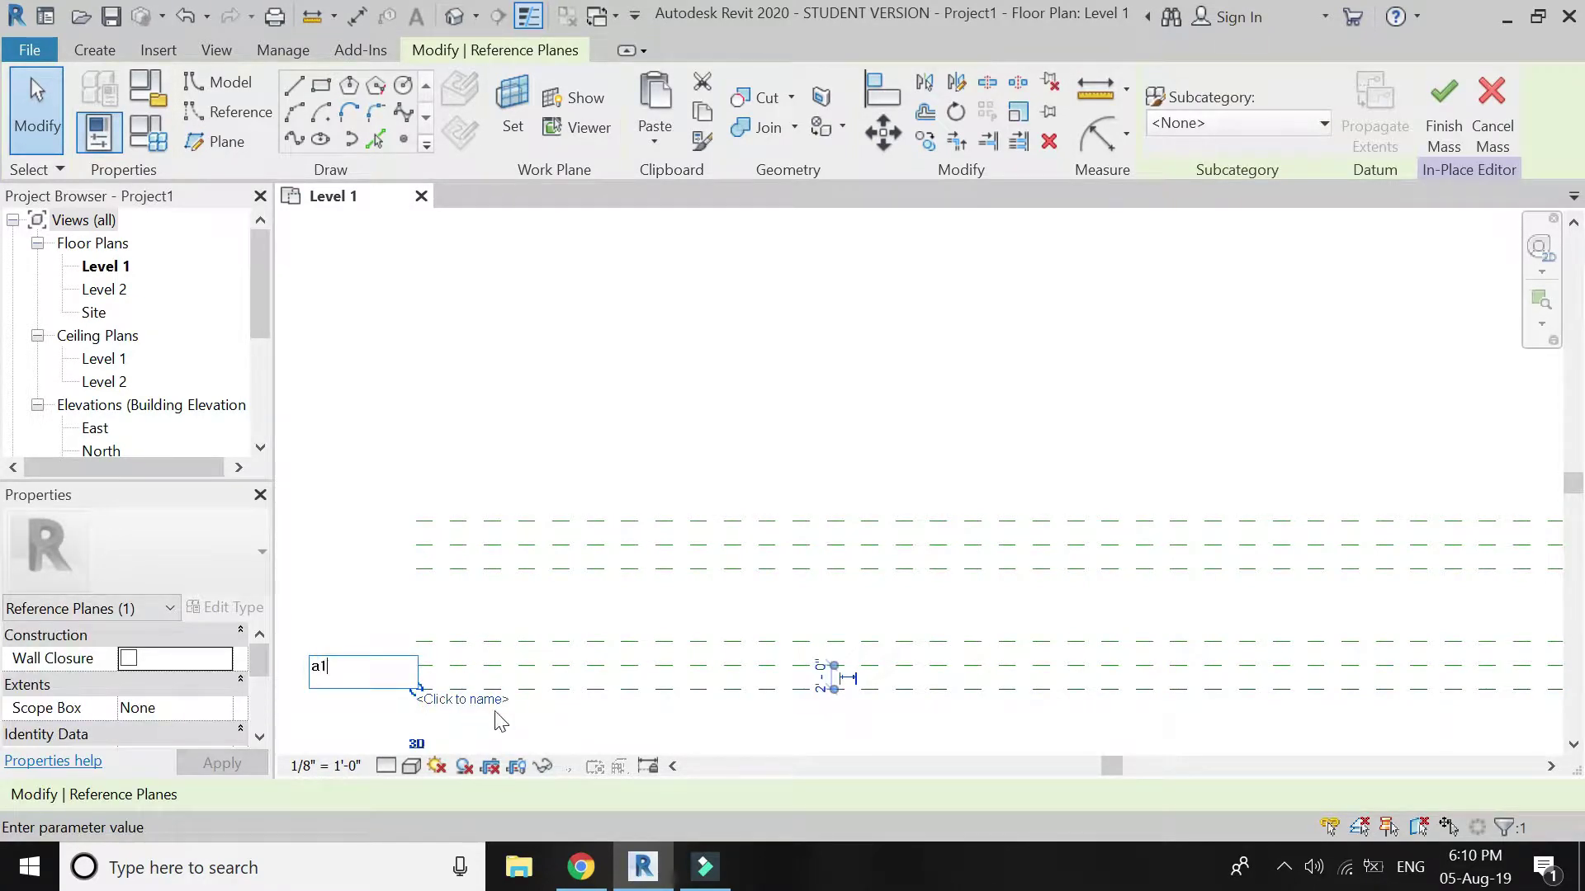
type("1")
left_click(520, 706)
left_click(506, 667)
left_click(500, 674)
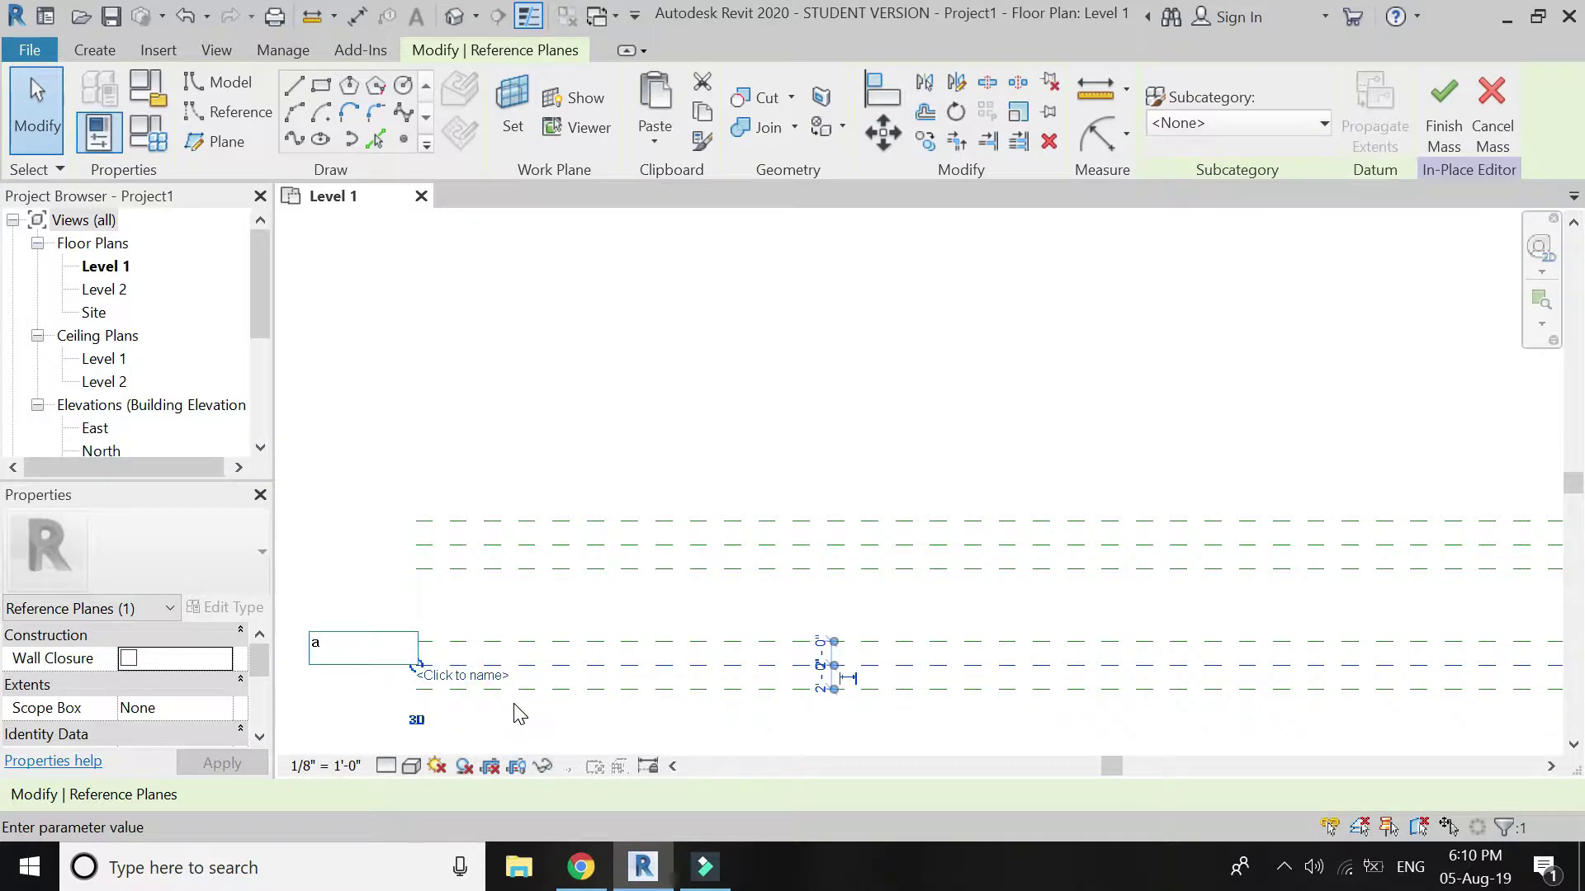
left_click(522, 708)
left_click(497, 643)
left_click(505, 652)
type("a3")
left_click(562, 726)
Step: Name the three upper reference planes b1, b2 and b3, from the lowest upward
left_click(518, 570)
left_click(517, 582)
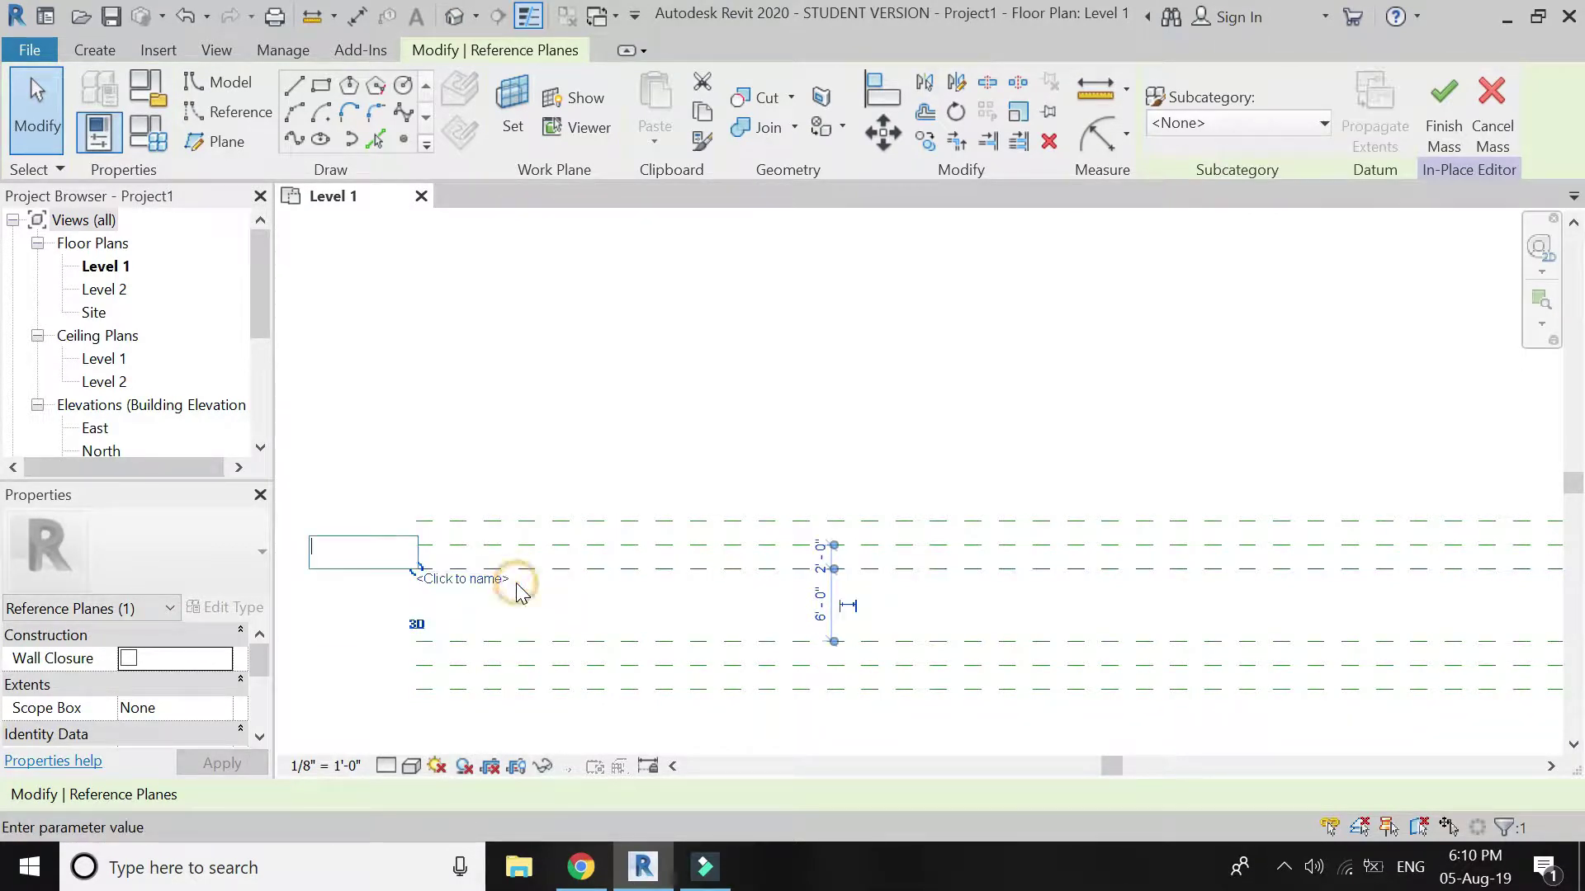
type("b1")
left_click(575, 719)
left_click(533, 545)
left_click(499, 564)
type("b2")
left_click(529, 610)
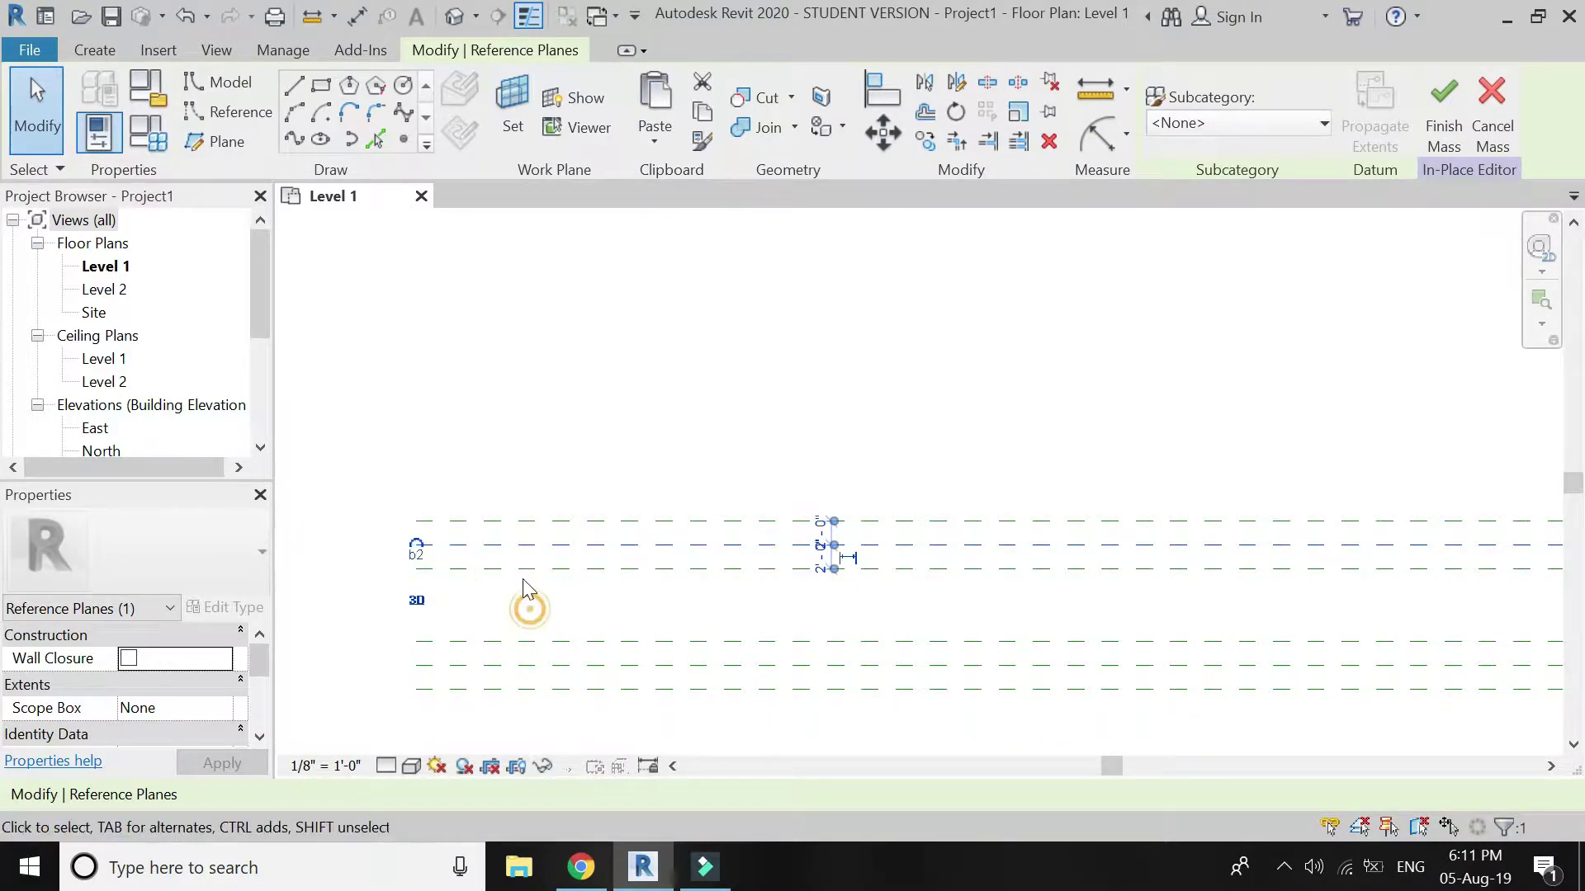
left_click(503, 527)
left_click(504, 530)
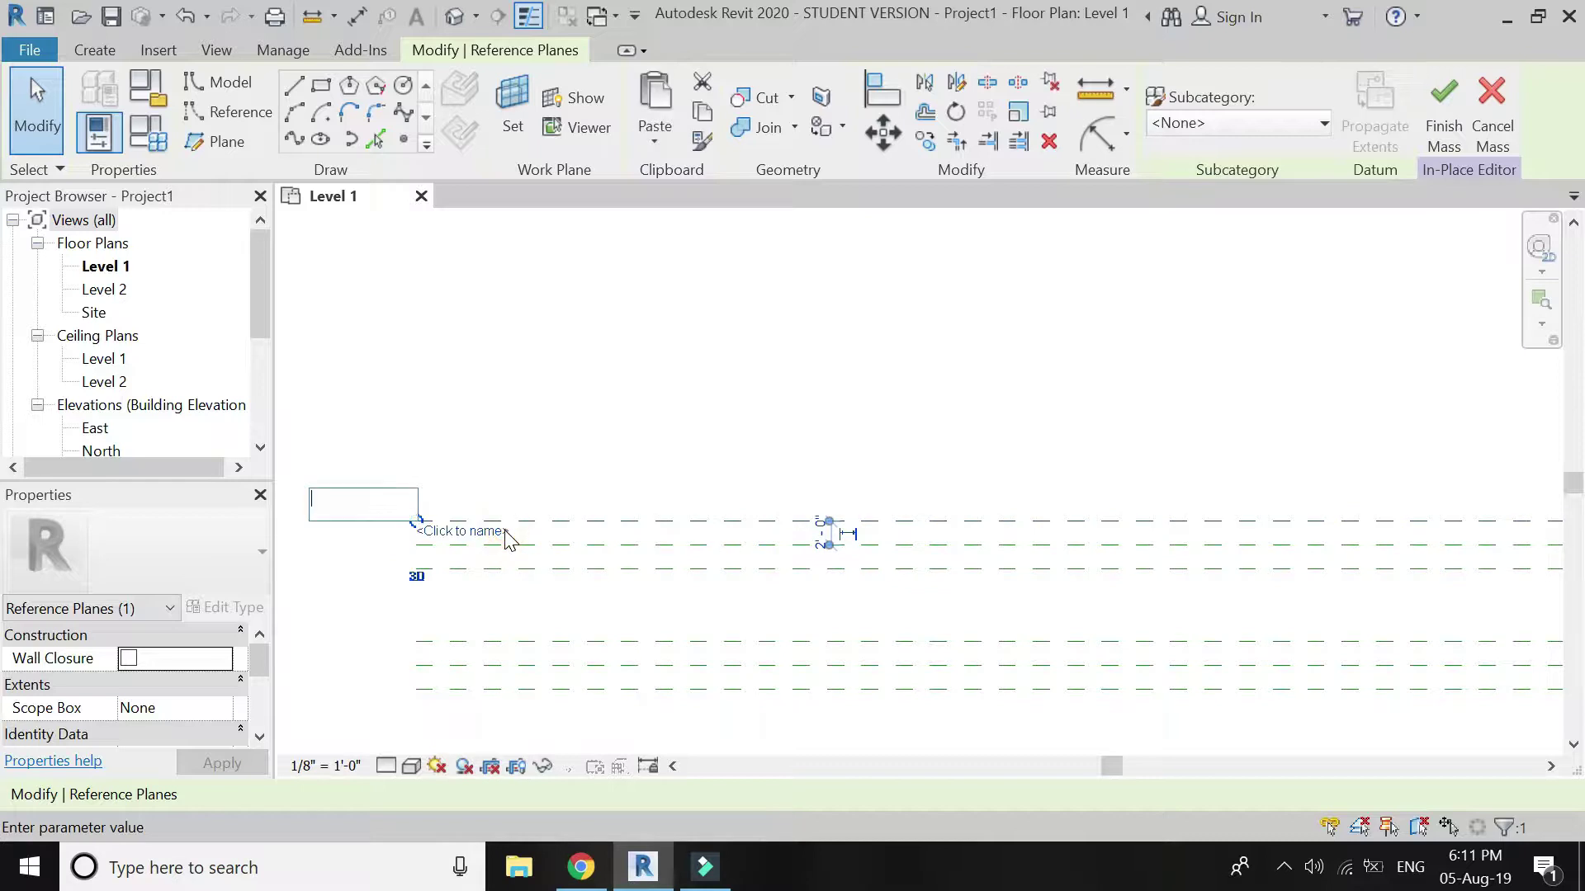
type("b3")
left_click(540, 427)
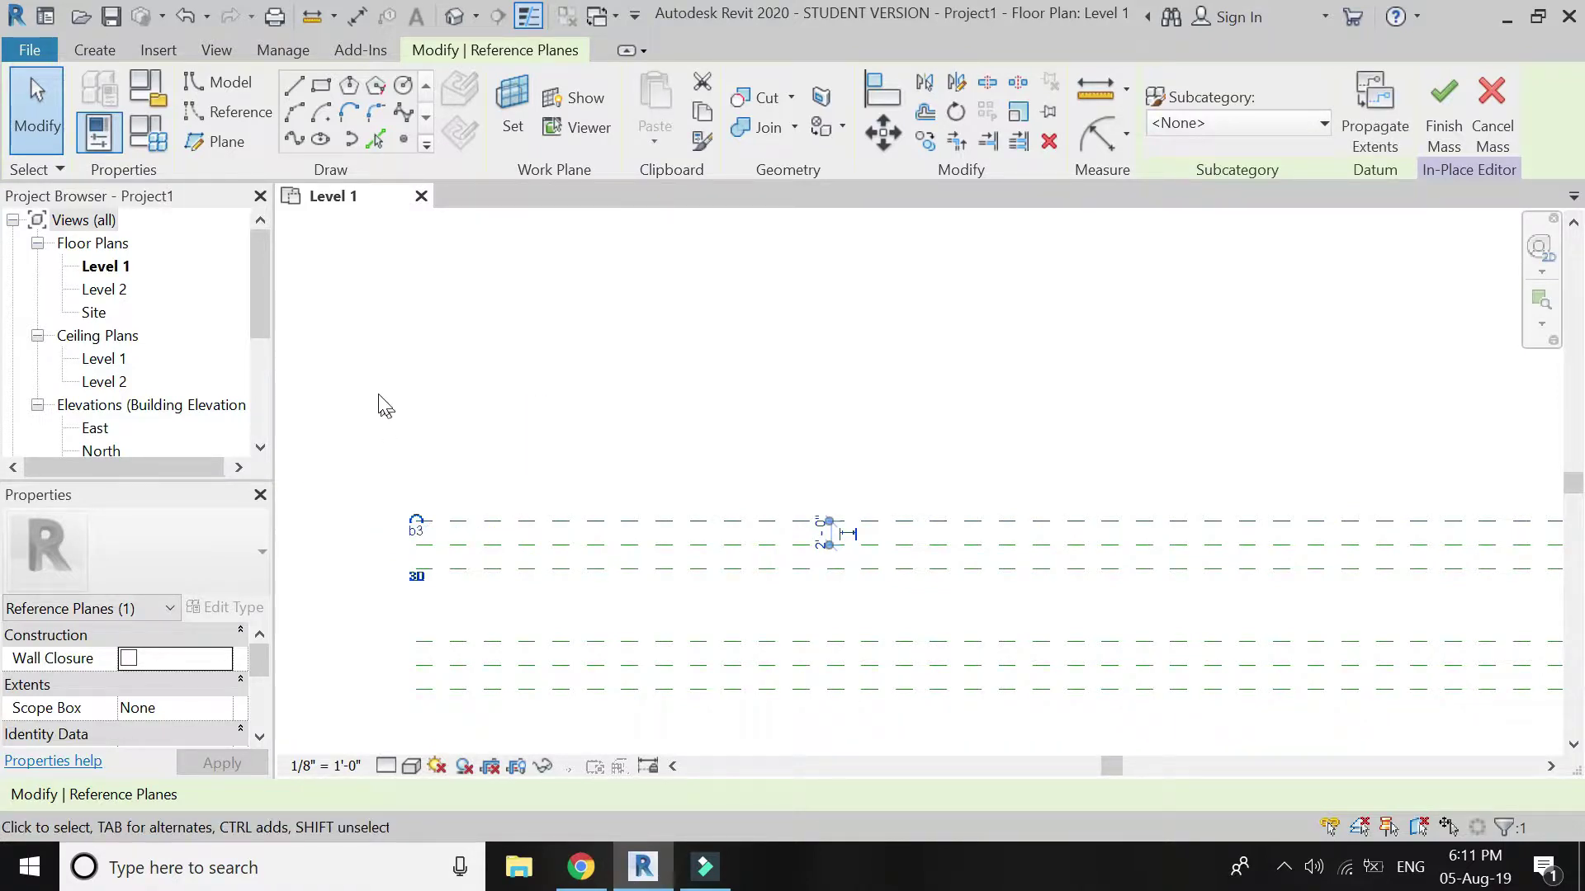
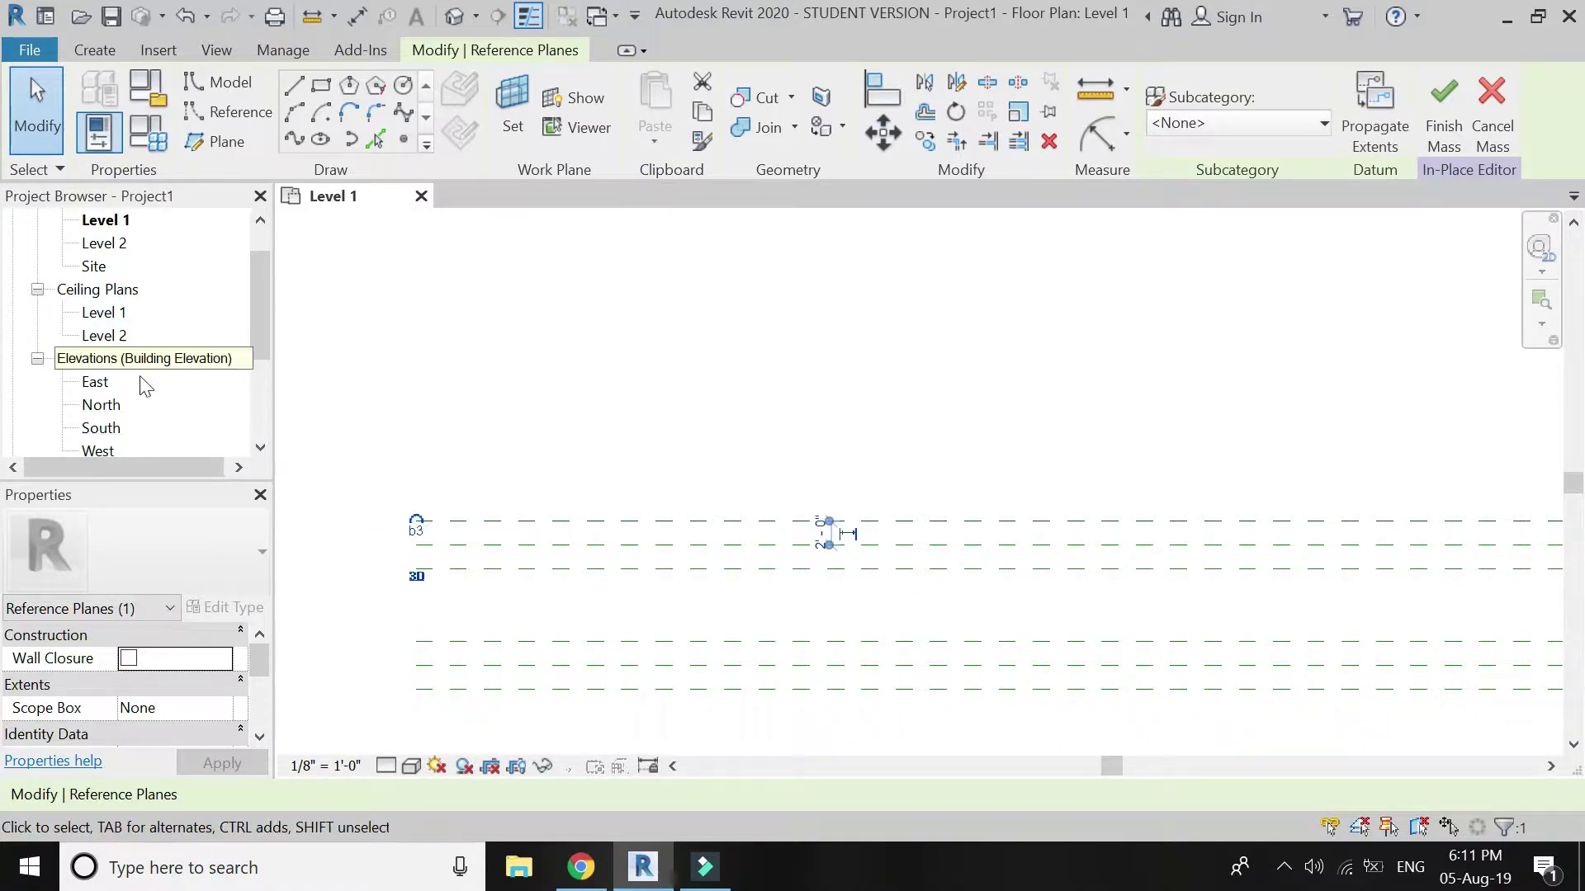
Step: In the North elevation, draw a vertical reference plane up from the free end of Level 1, past Level 2
double_click(101, 405)
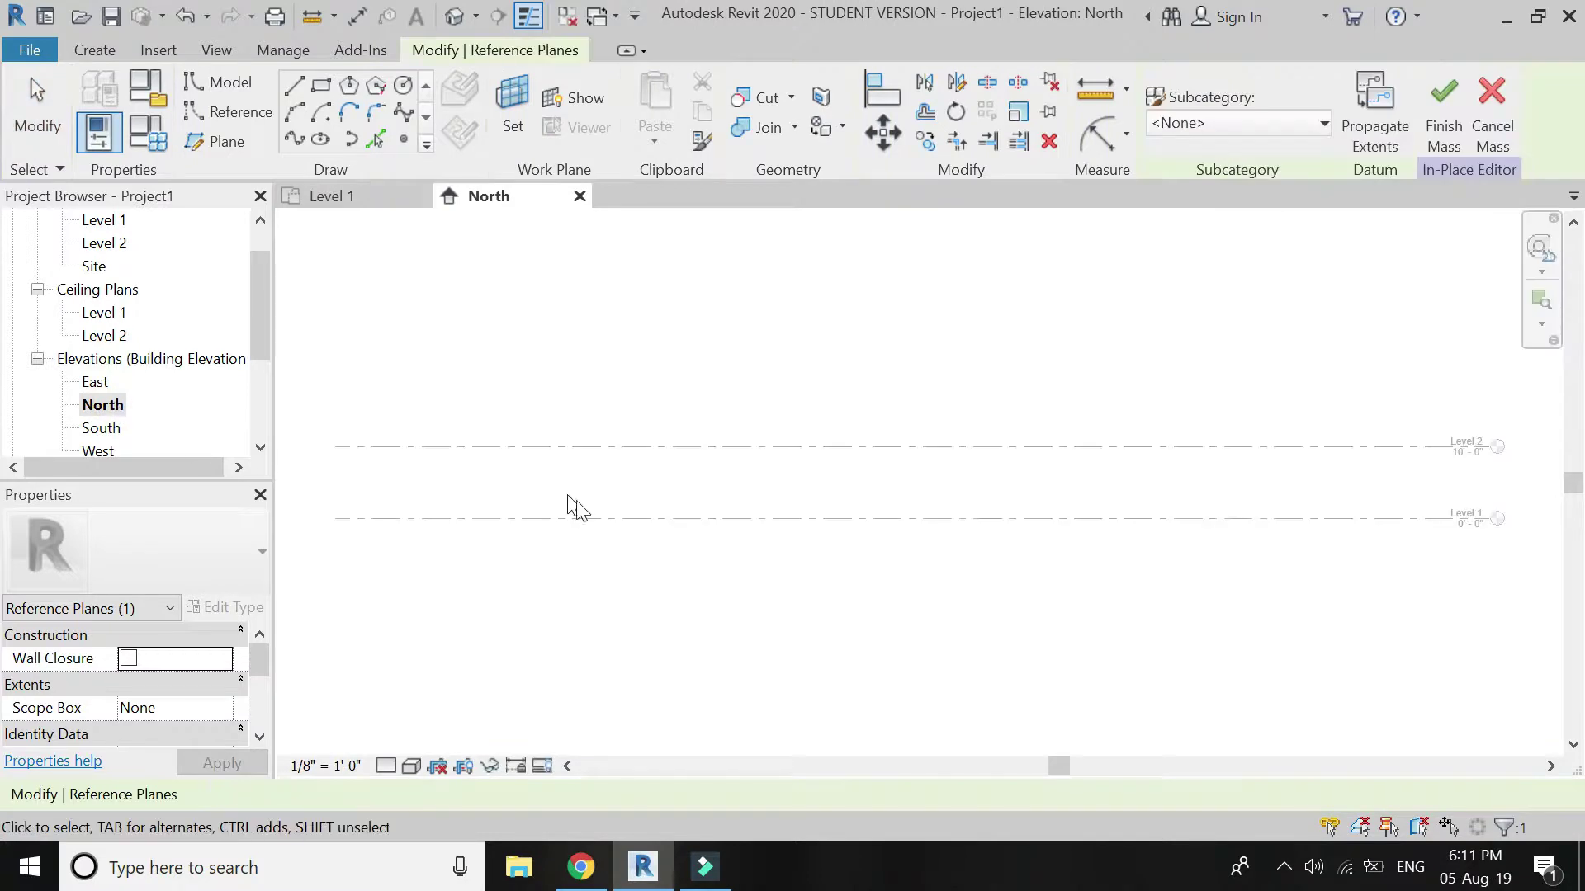
scroll(641, 640, "down", 2)
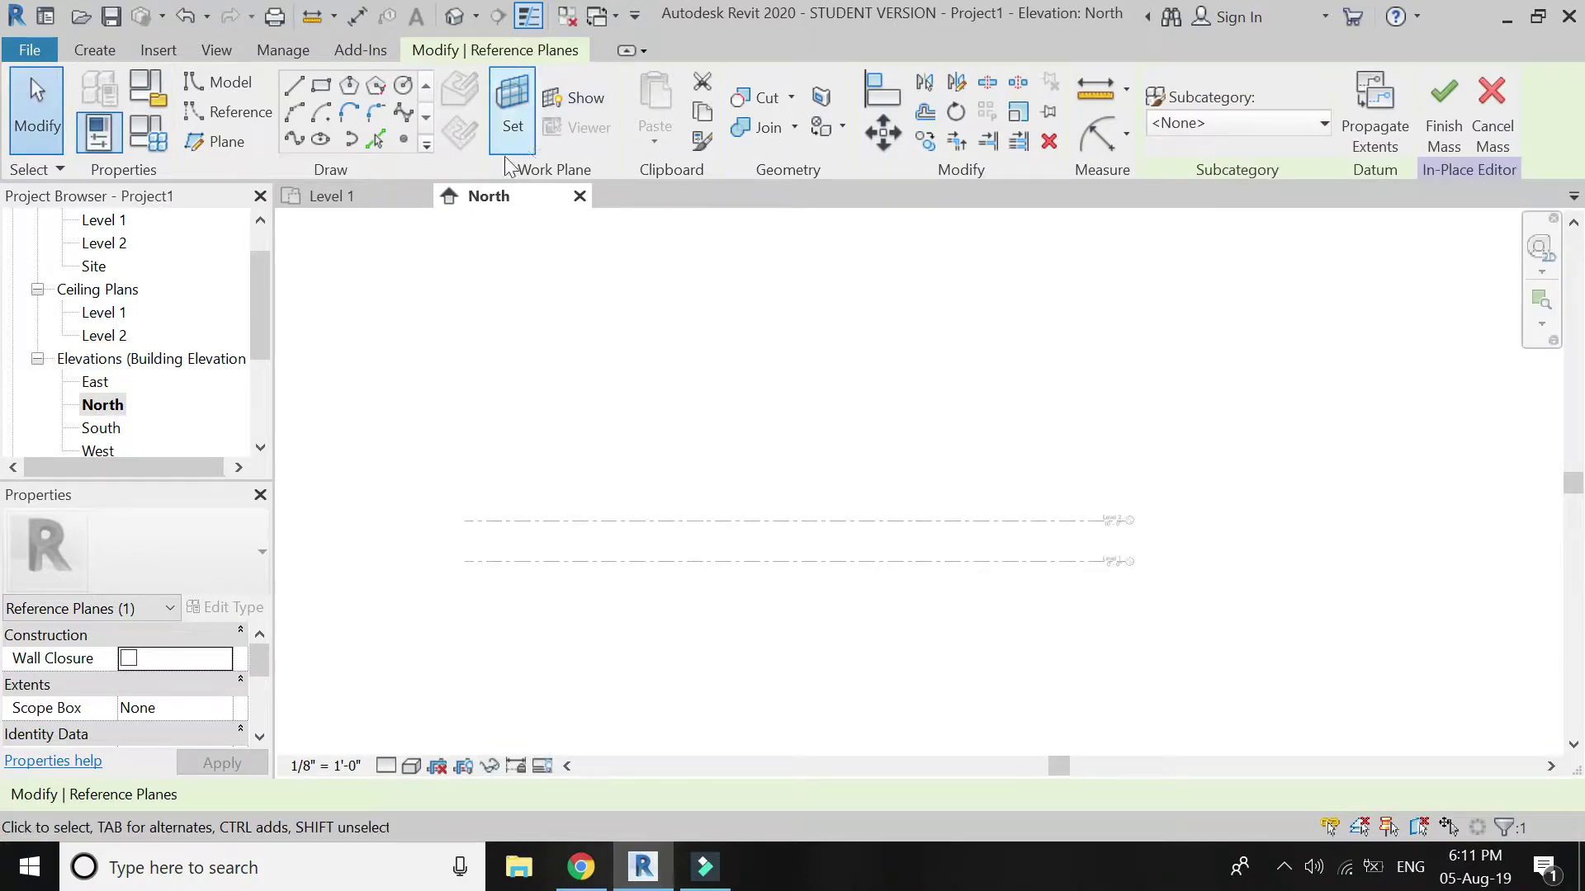
left_click(216, 145)
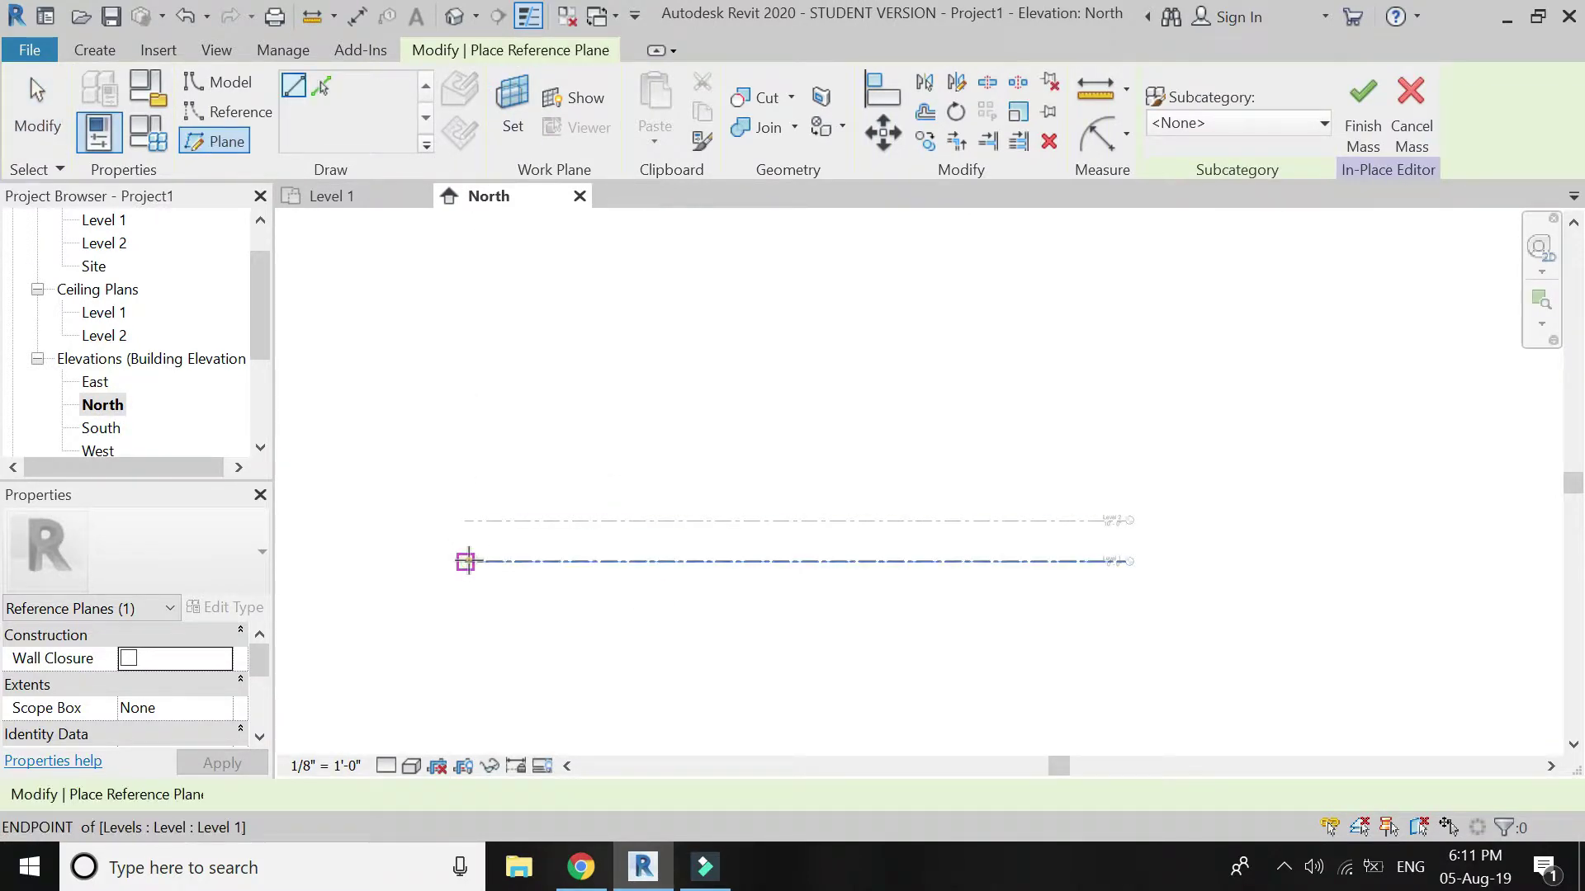
left_click(465, 561)
left_click(465, 260)
left_click(465, 561)
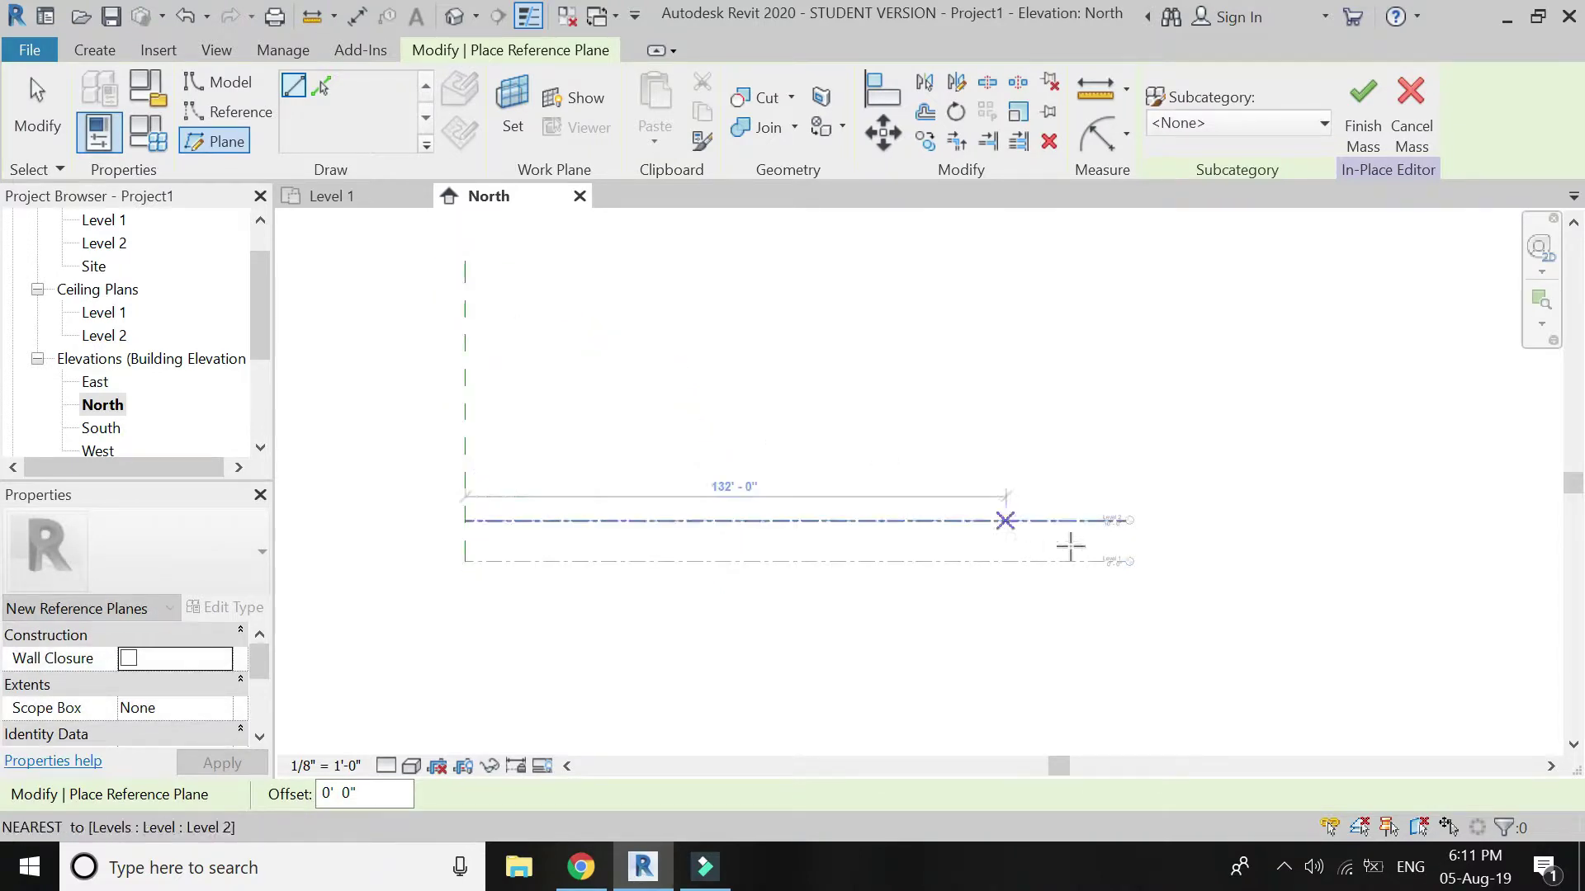
Step: Draw a second vertical reference plane 120' from the first, then a horizontal one between them 36' above Level 2
left_click(954, 562)
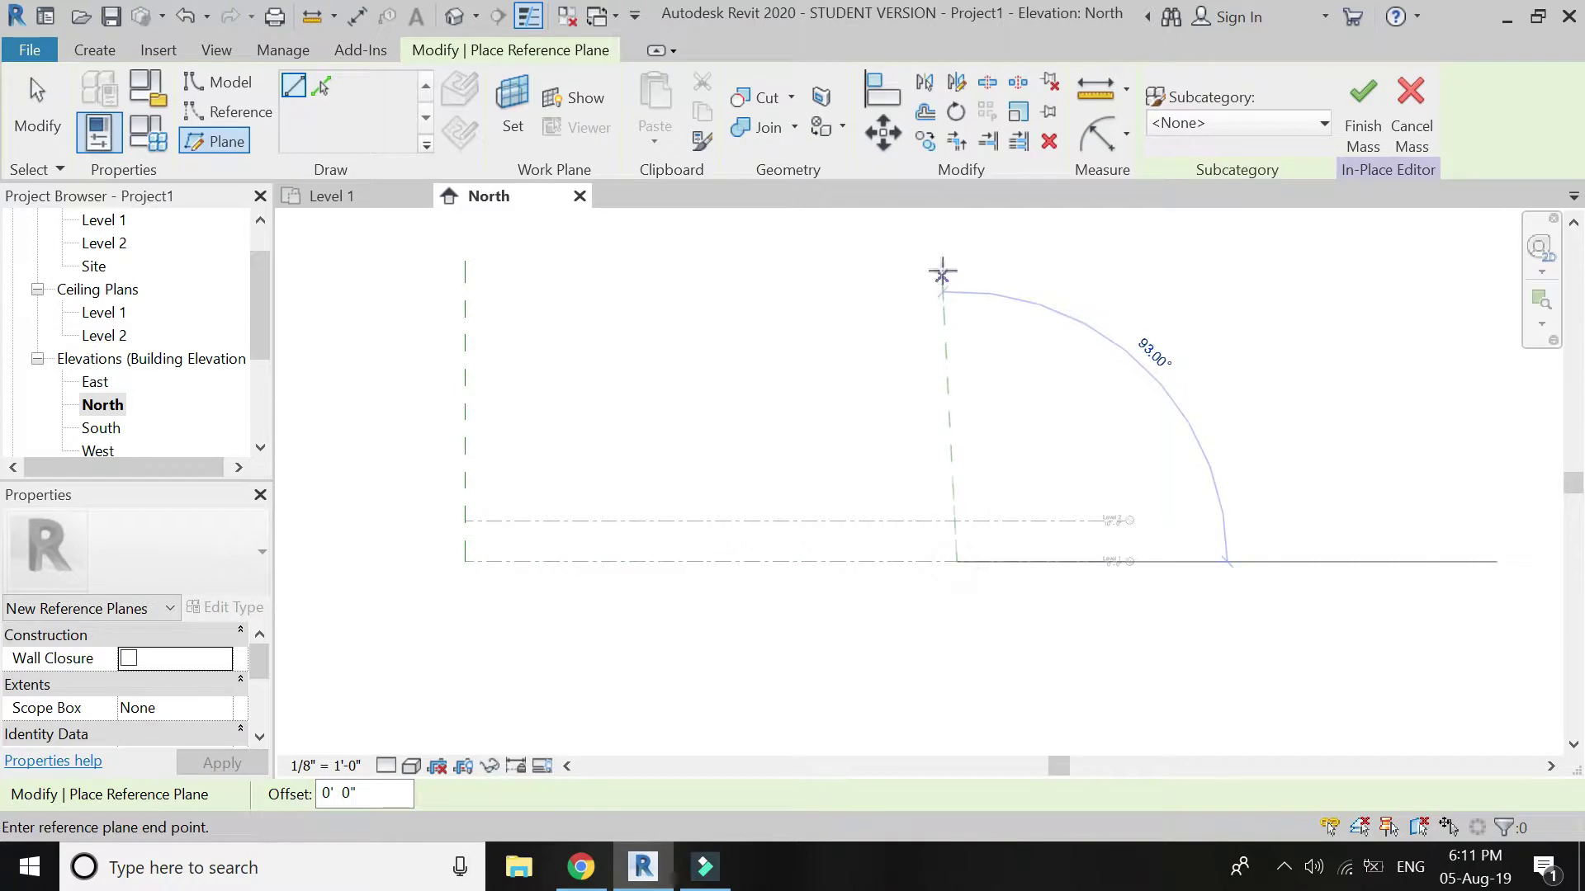
left_click(956, 260)
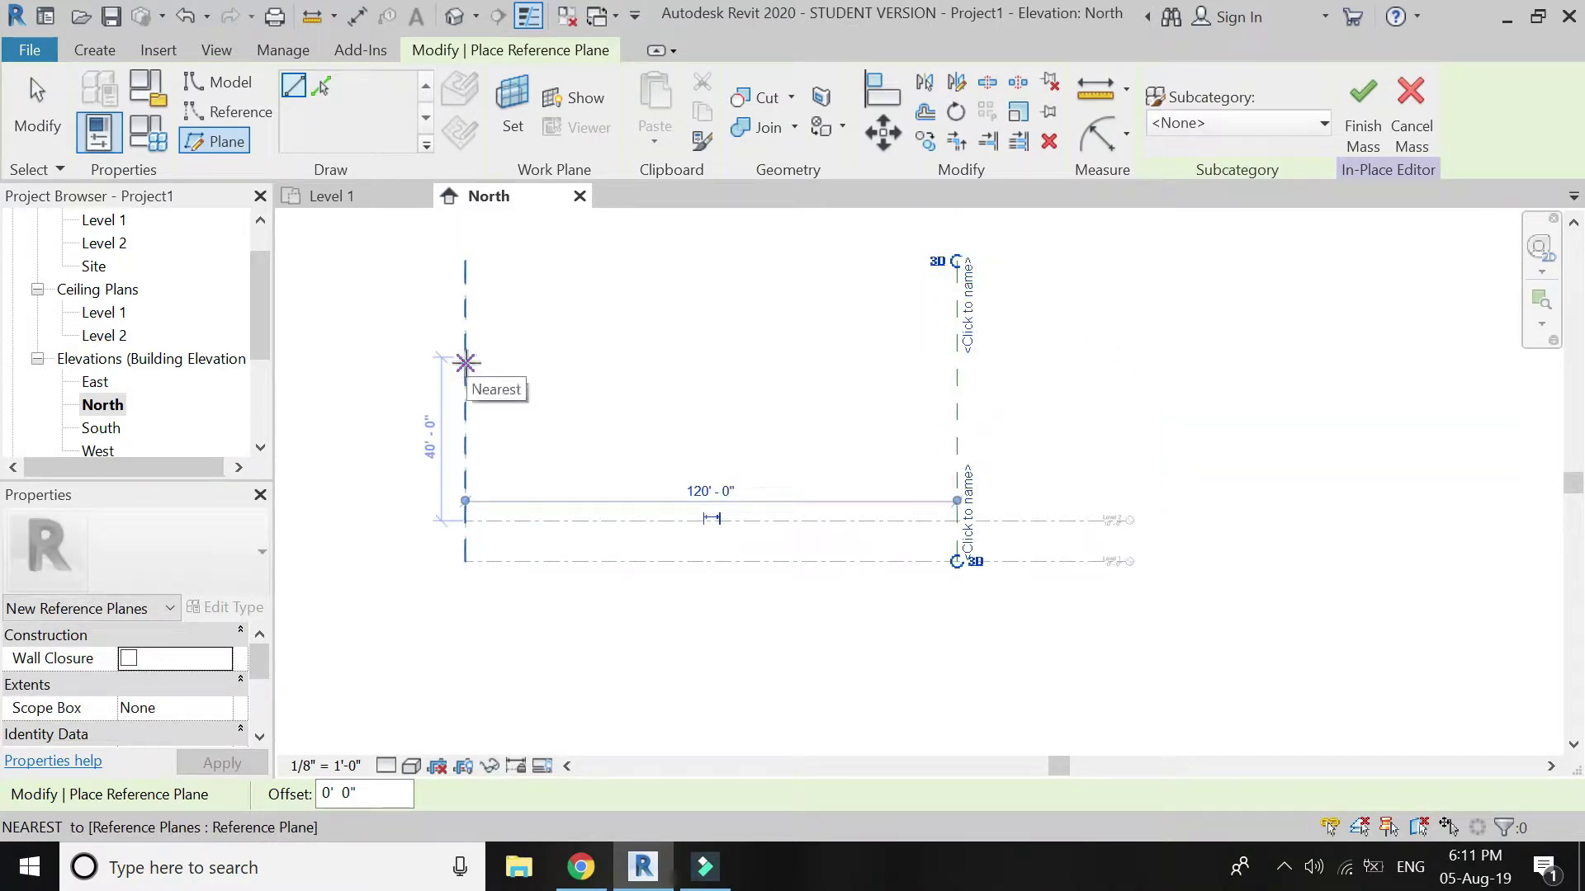
left_click(468, 369)
left_click(957, 373)
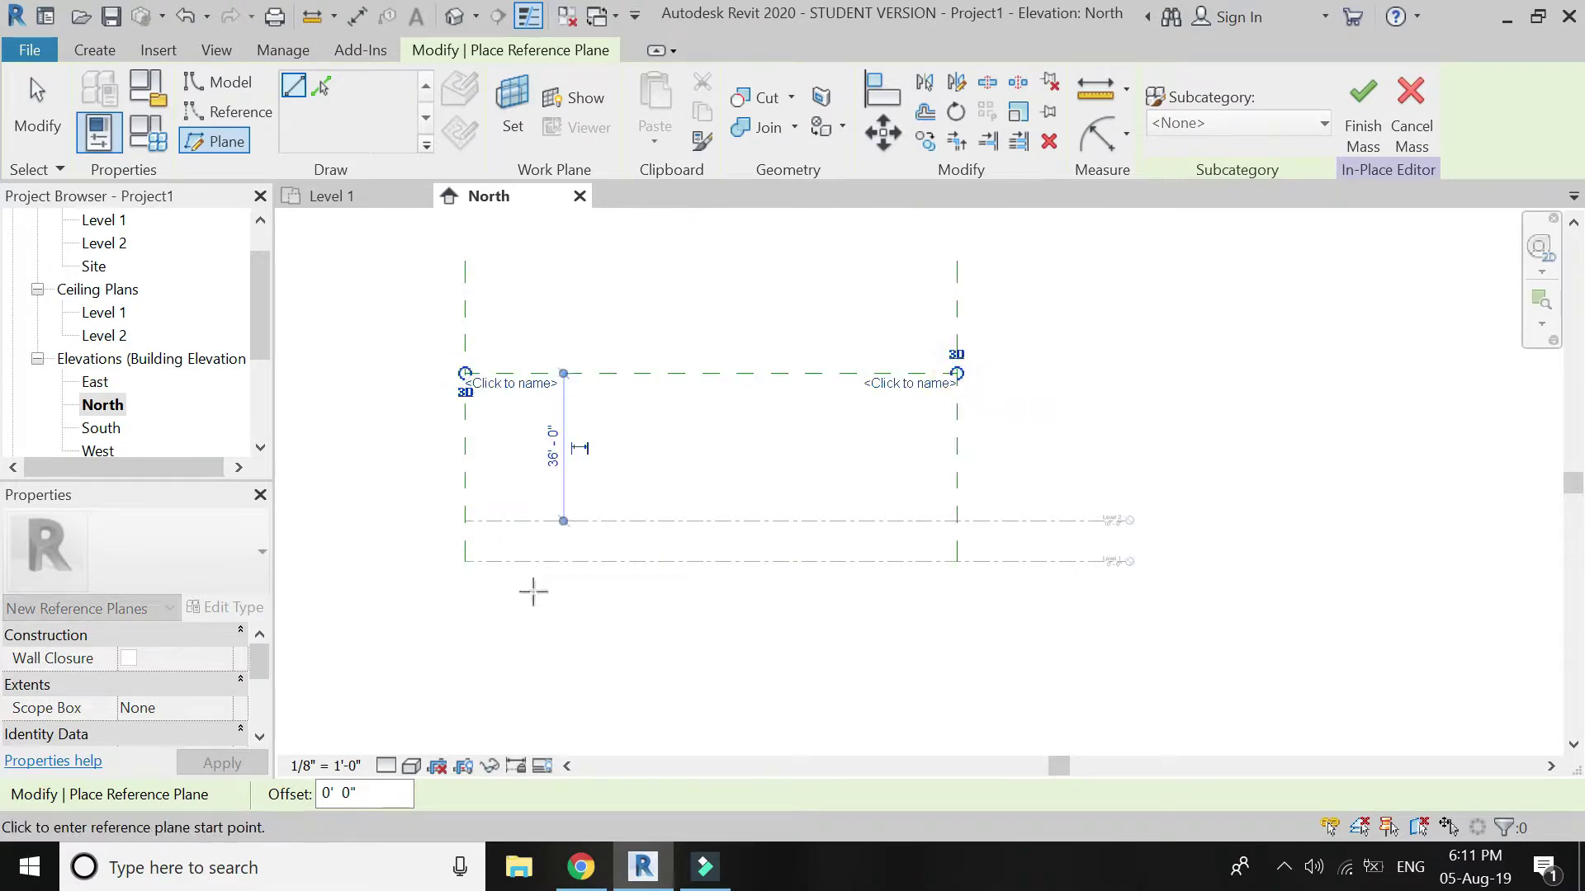
Step: Draw a horizontal reference plane along Level 1 between the two vertical planes and end the command
left_click(464, 561)
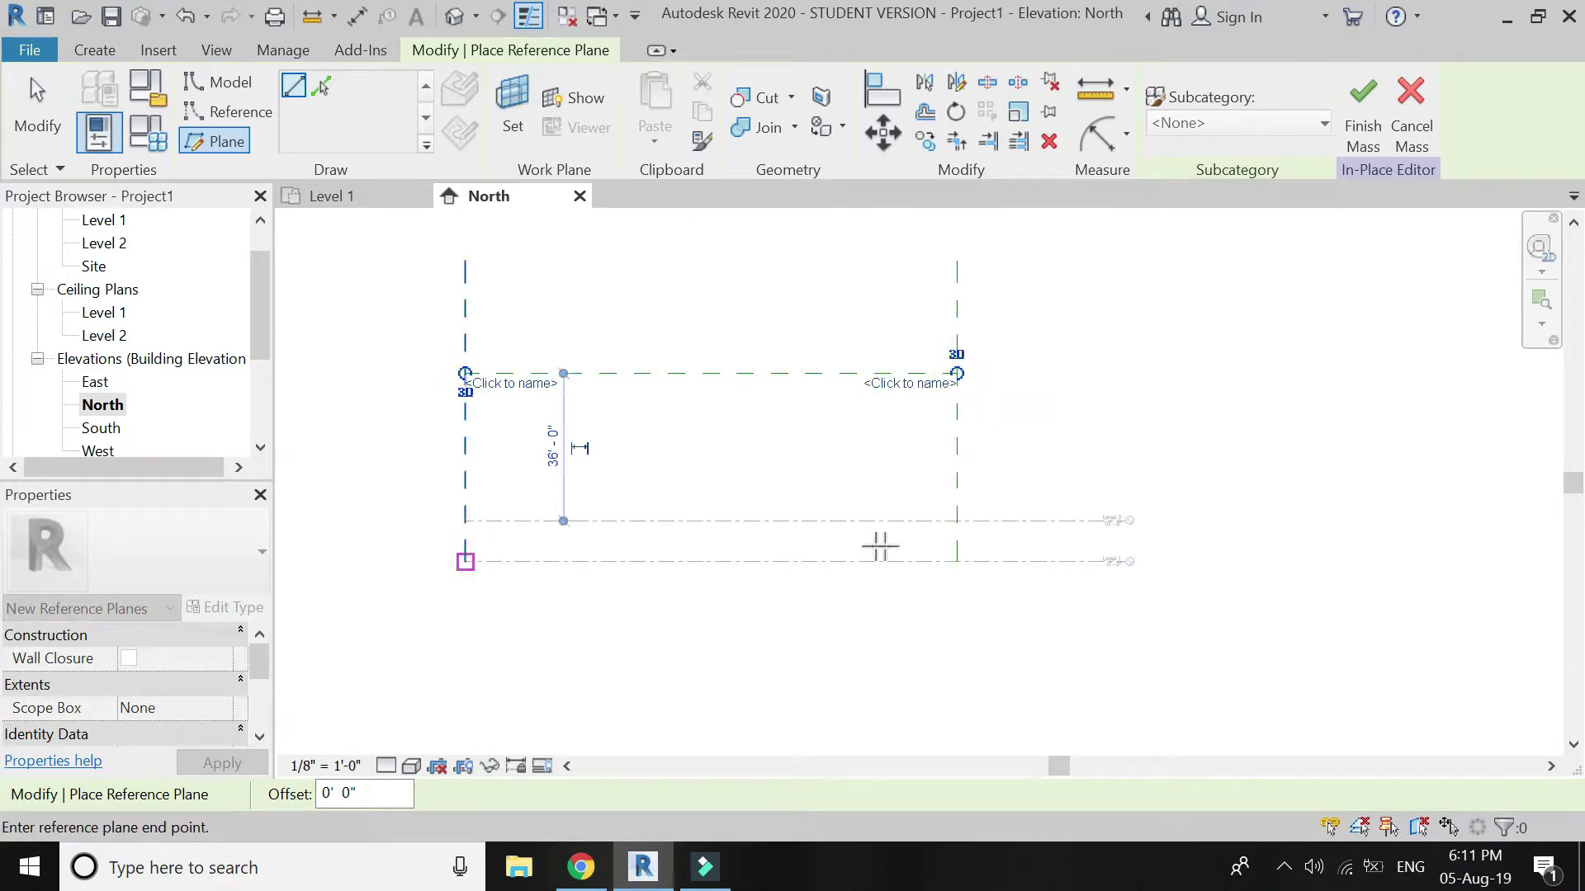
left_click(956, 561)
scroll(551, 375, "up", 2)
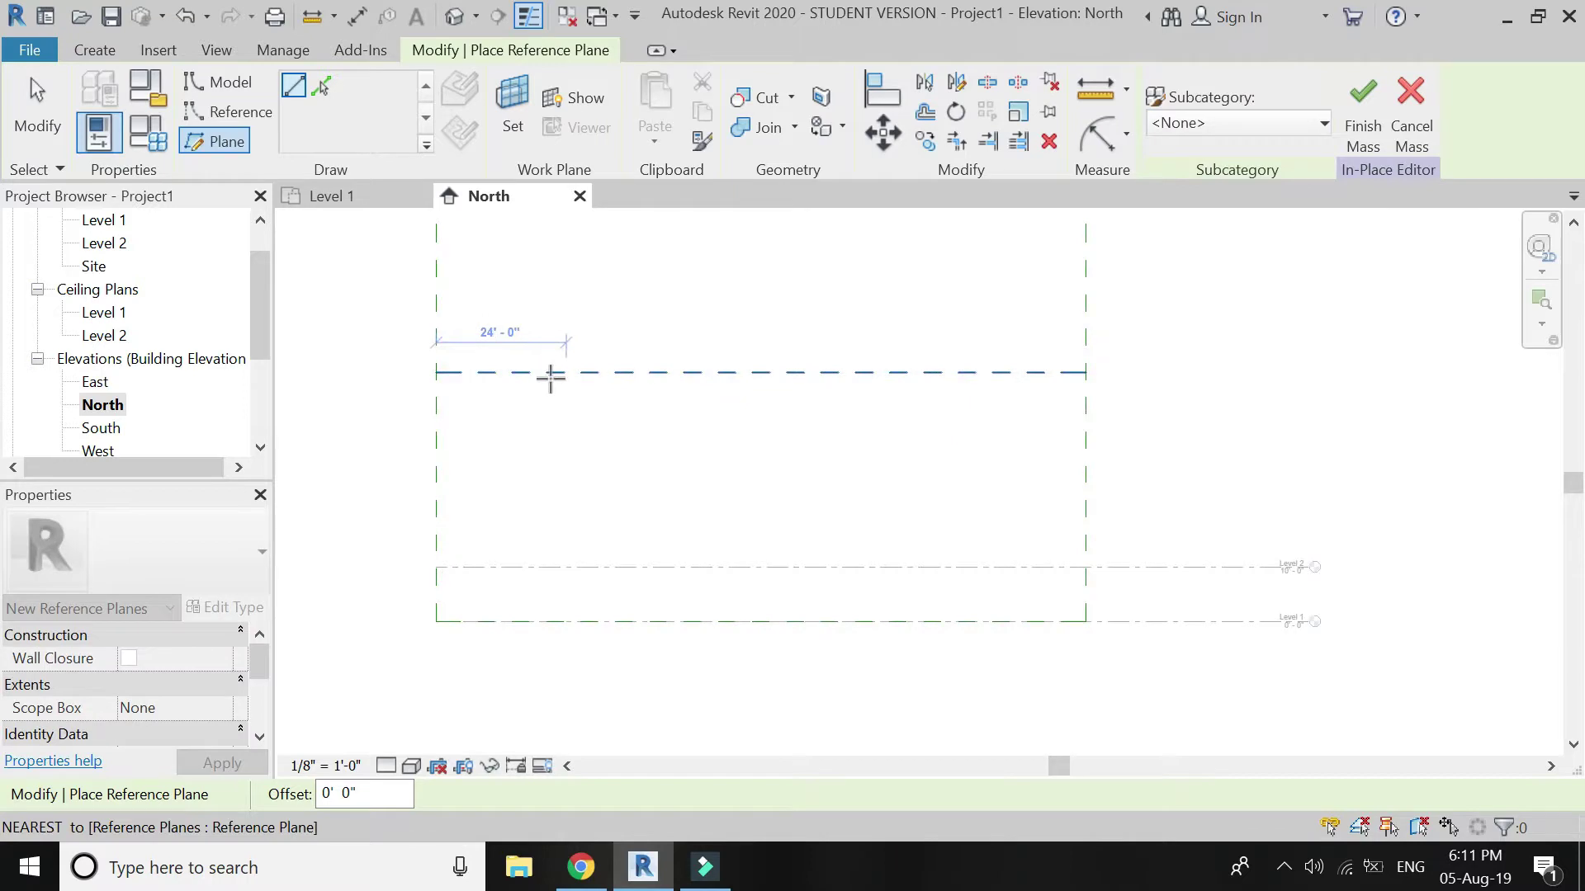
key("Escape")
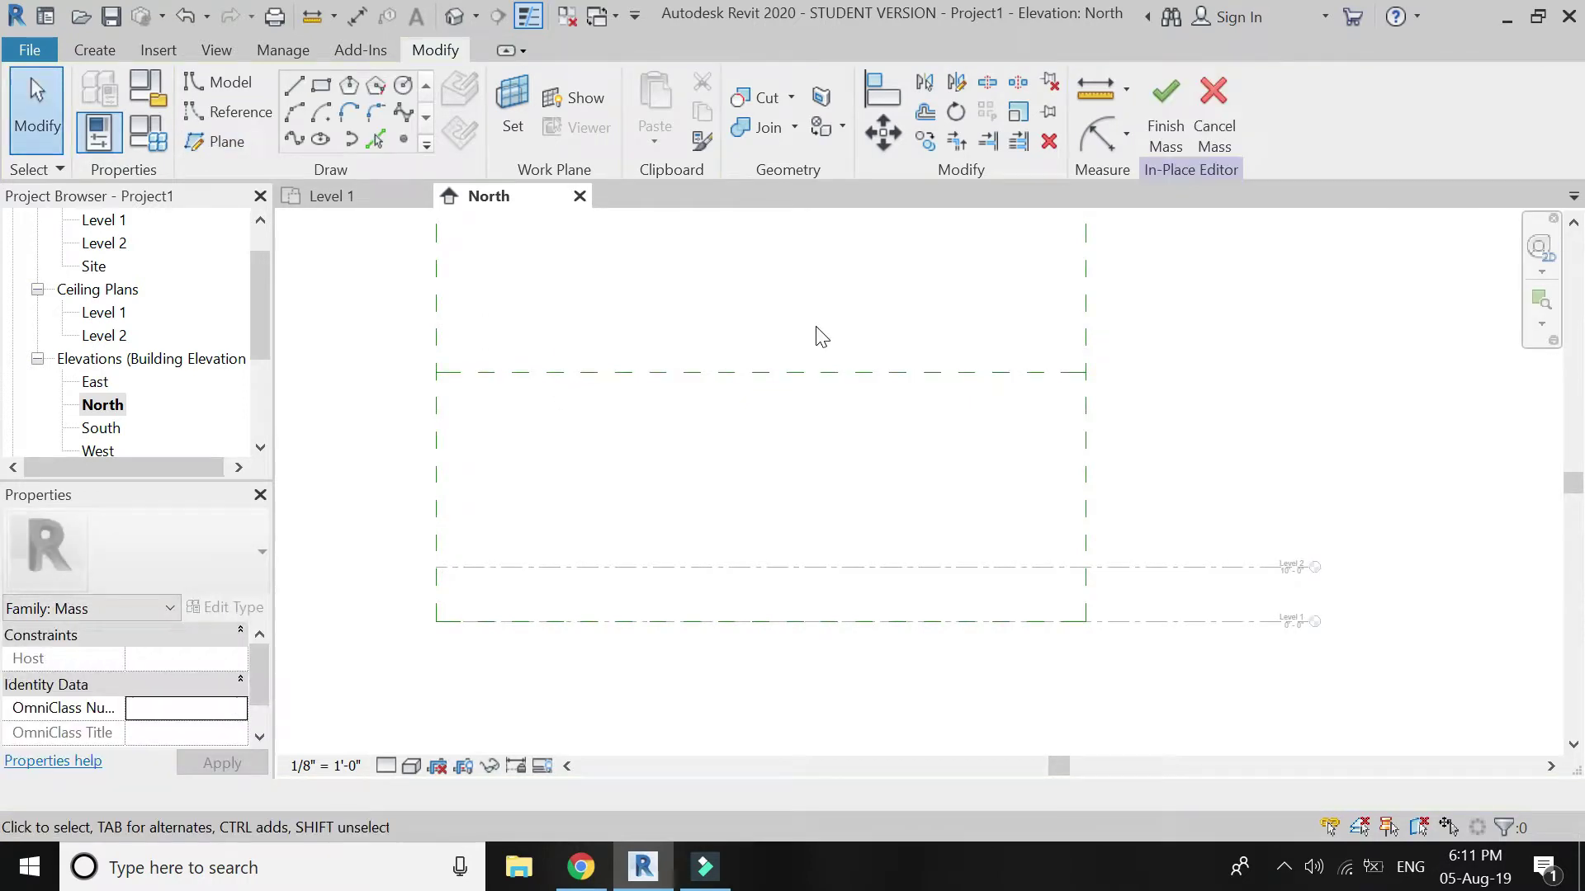
Step: Name the two vertical reference planes right and left according to their side in the North elevation
left_click(1090, 329)
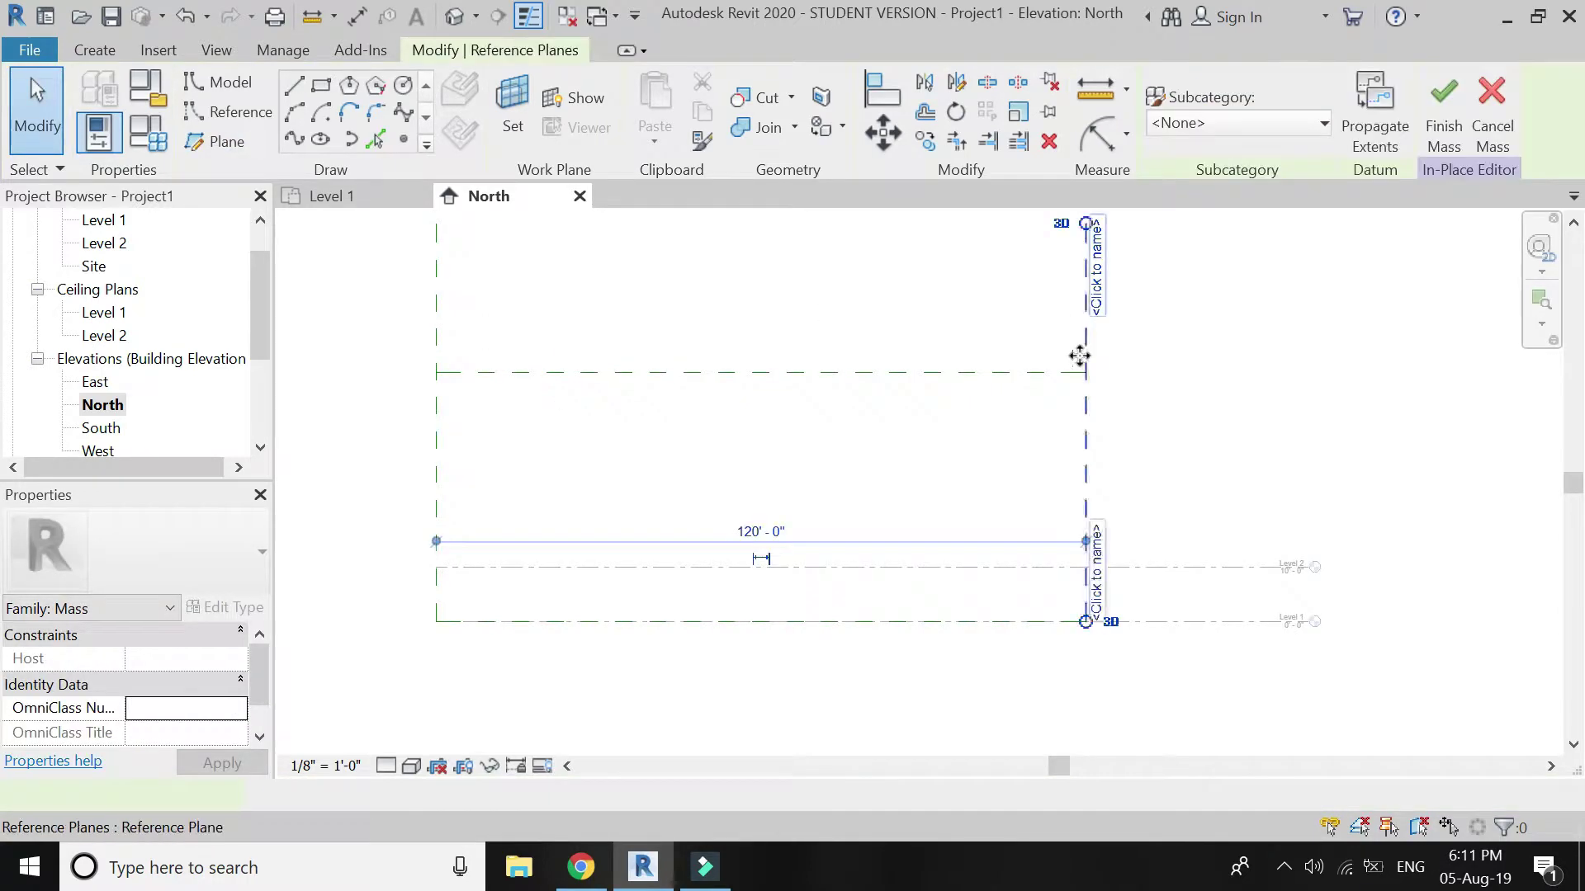
left_click(1097, 301)
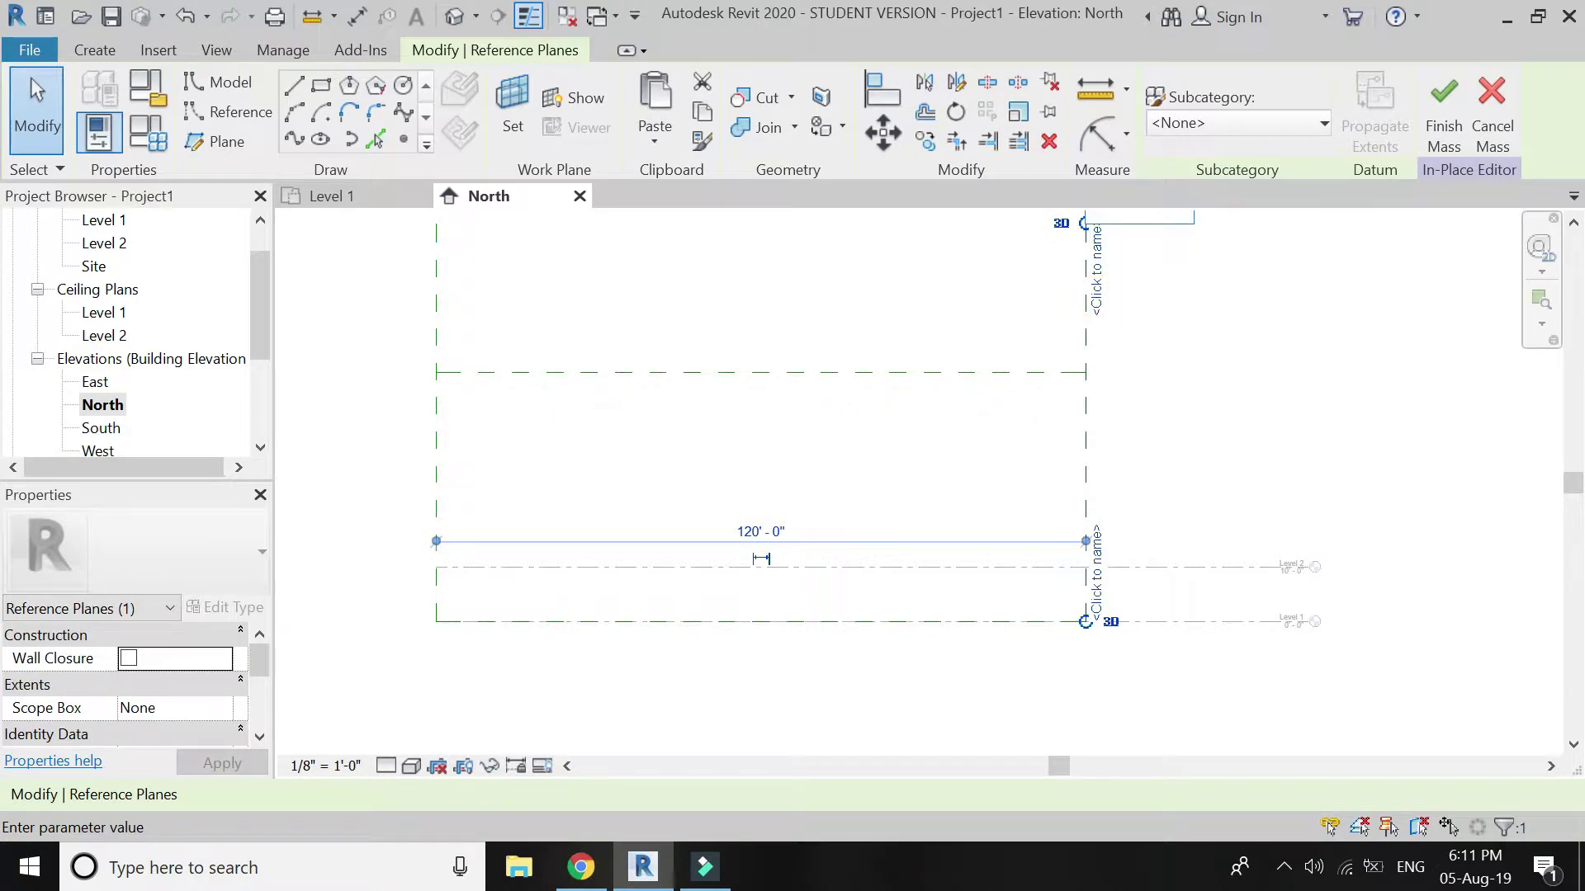
scroll(1081, 411, "down", 1)
type("right")
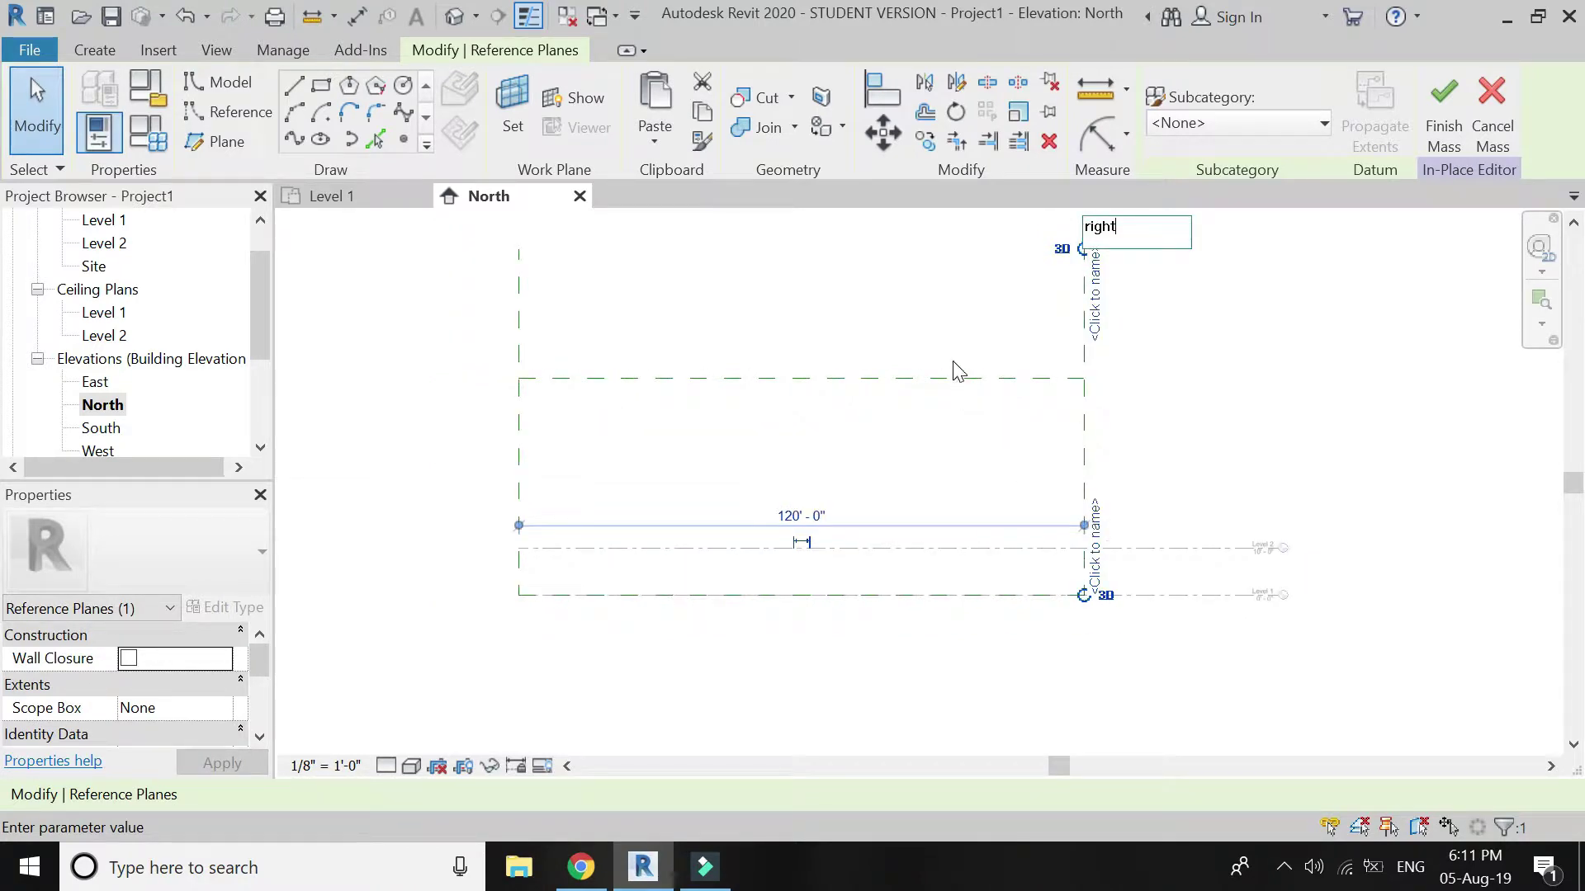
key("Return")
left_click(519, 329)
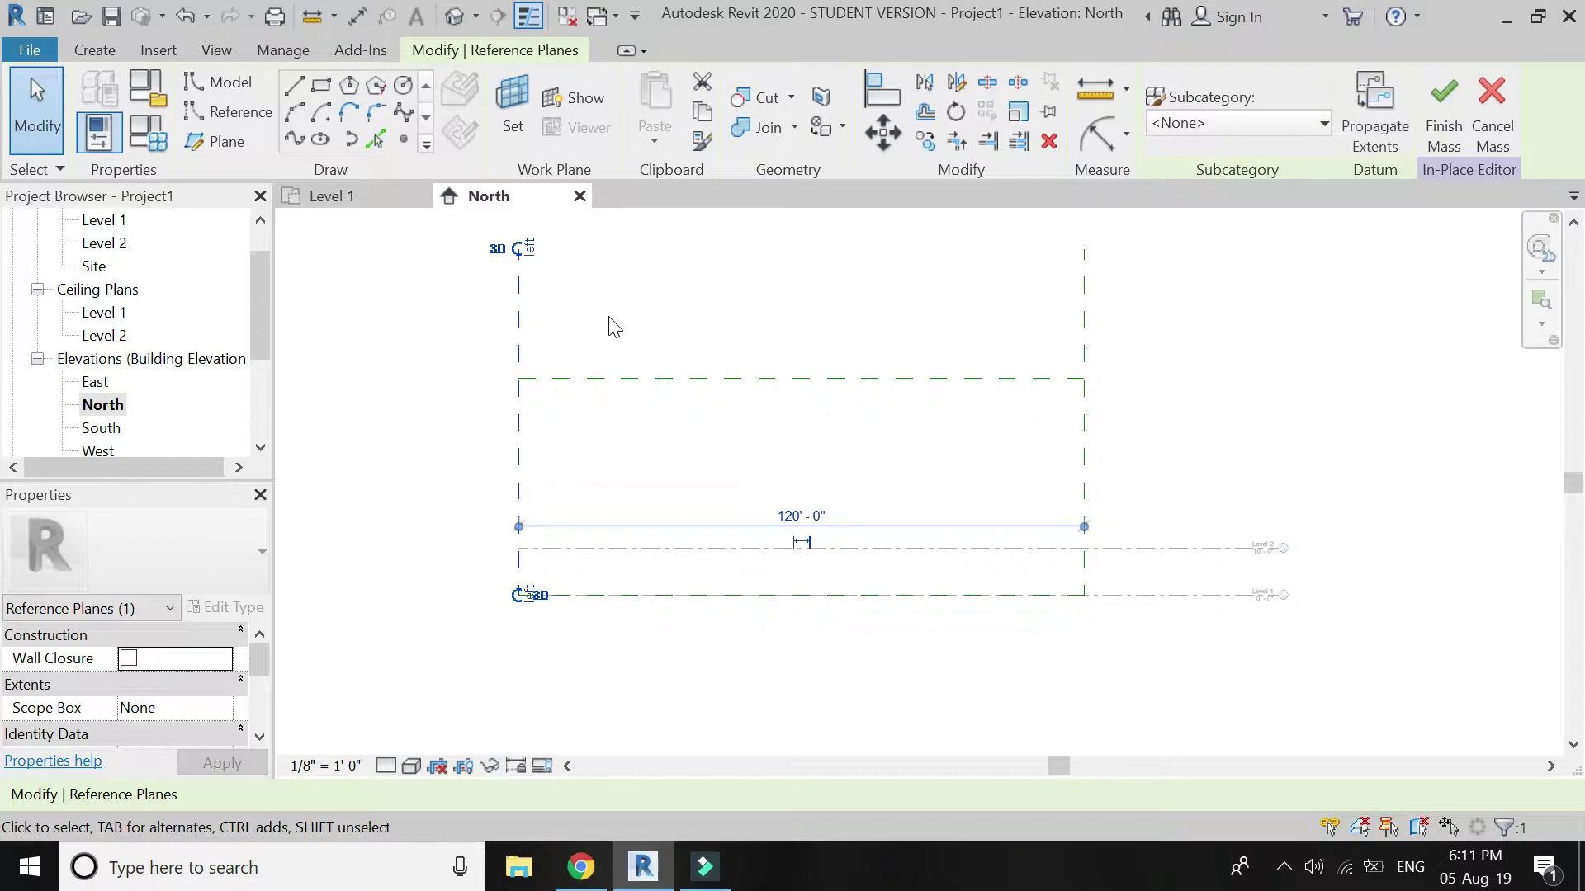
Step: Name the upper horizontal reference plane top and the one along Level 1 bottom
left_click(661, 381)
left_click(1012, 388)
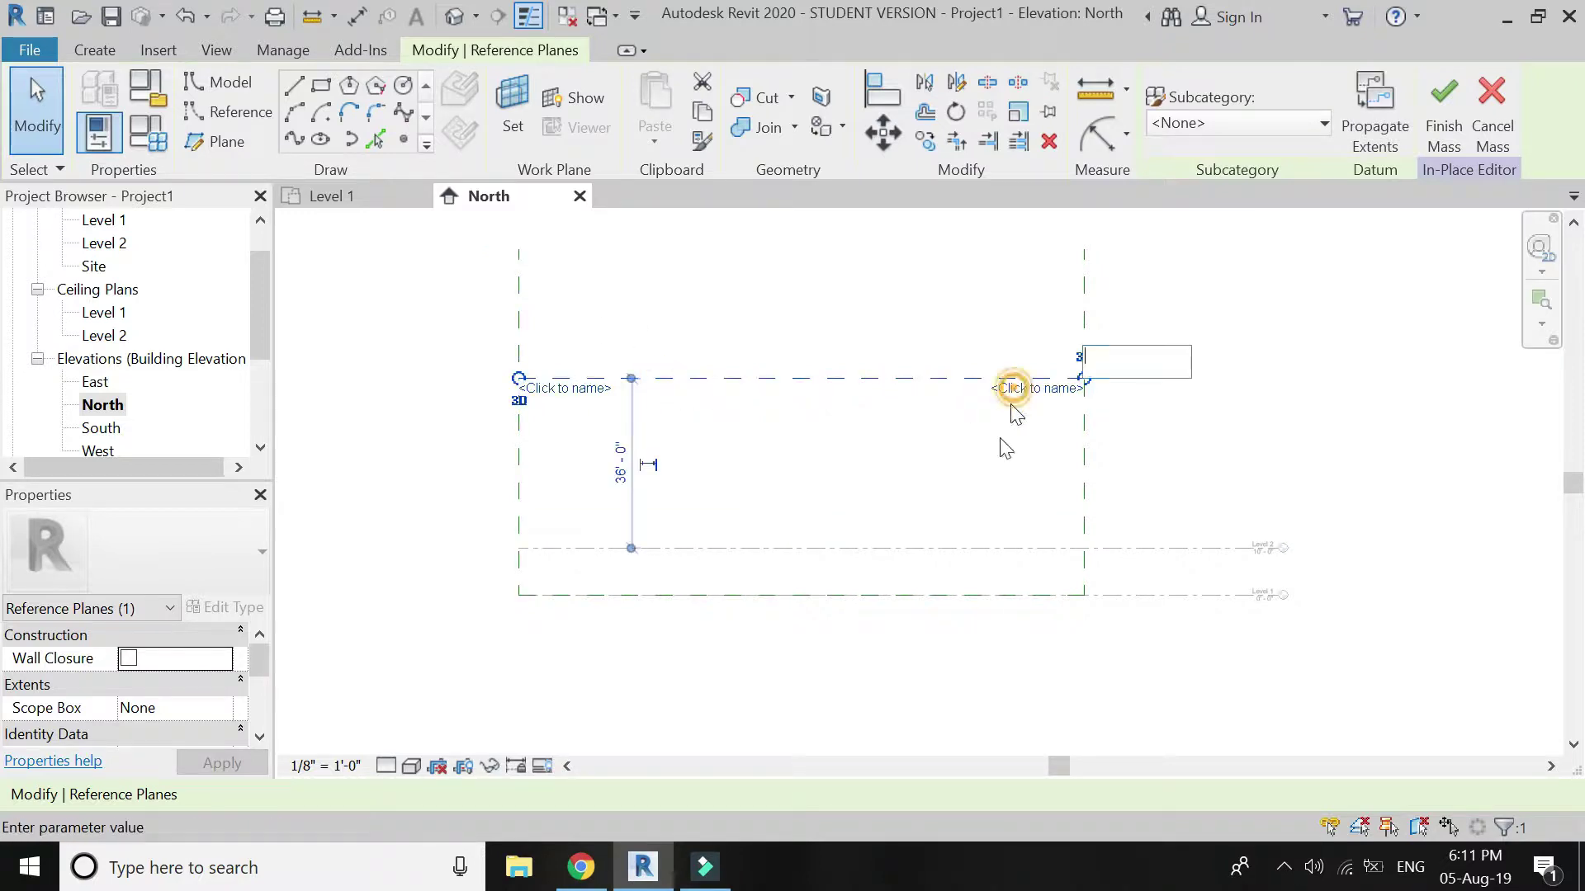
type("top")
key("Return")
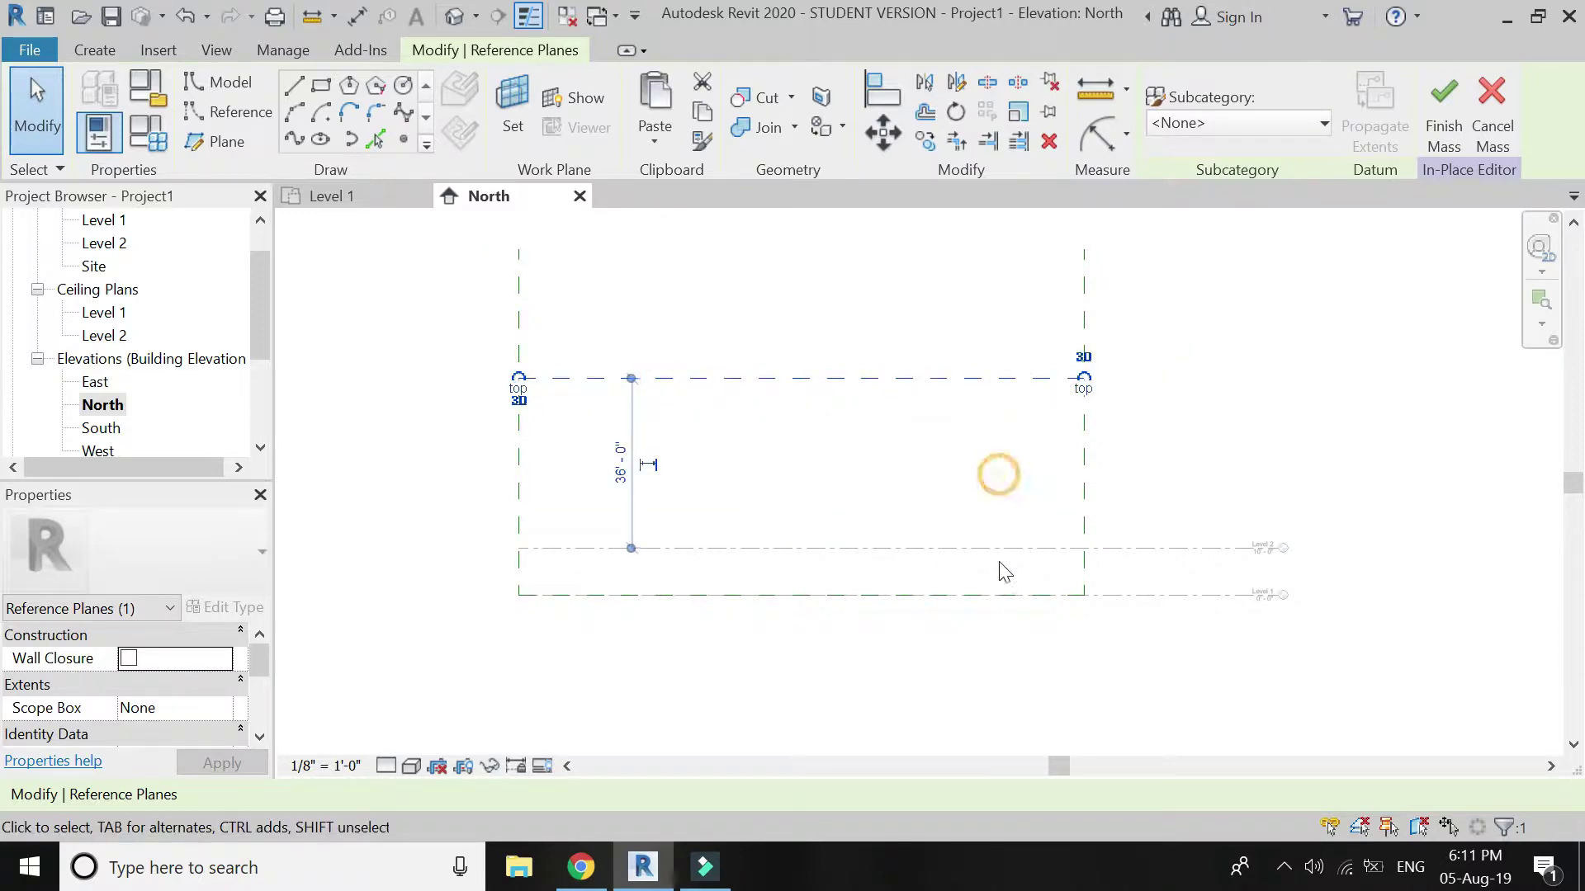
left_click(999, 595)
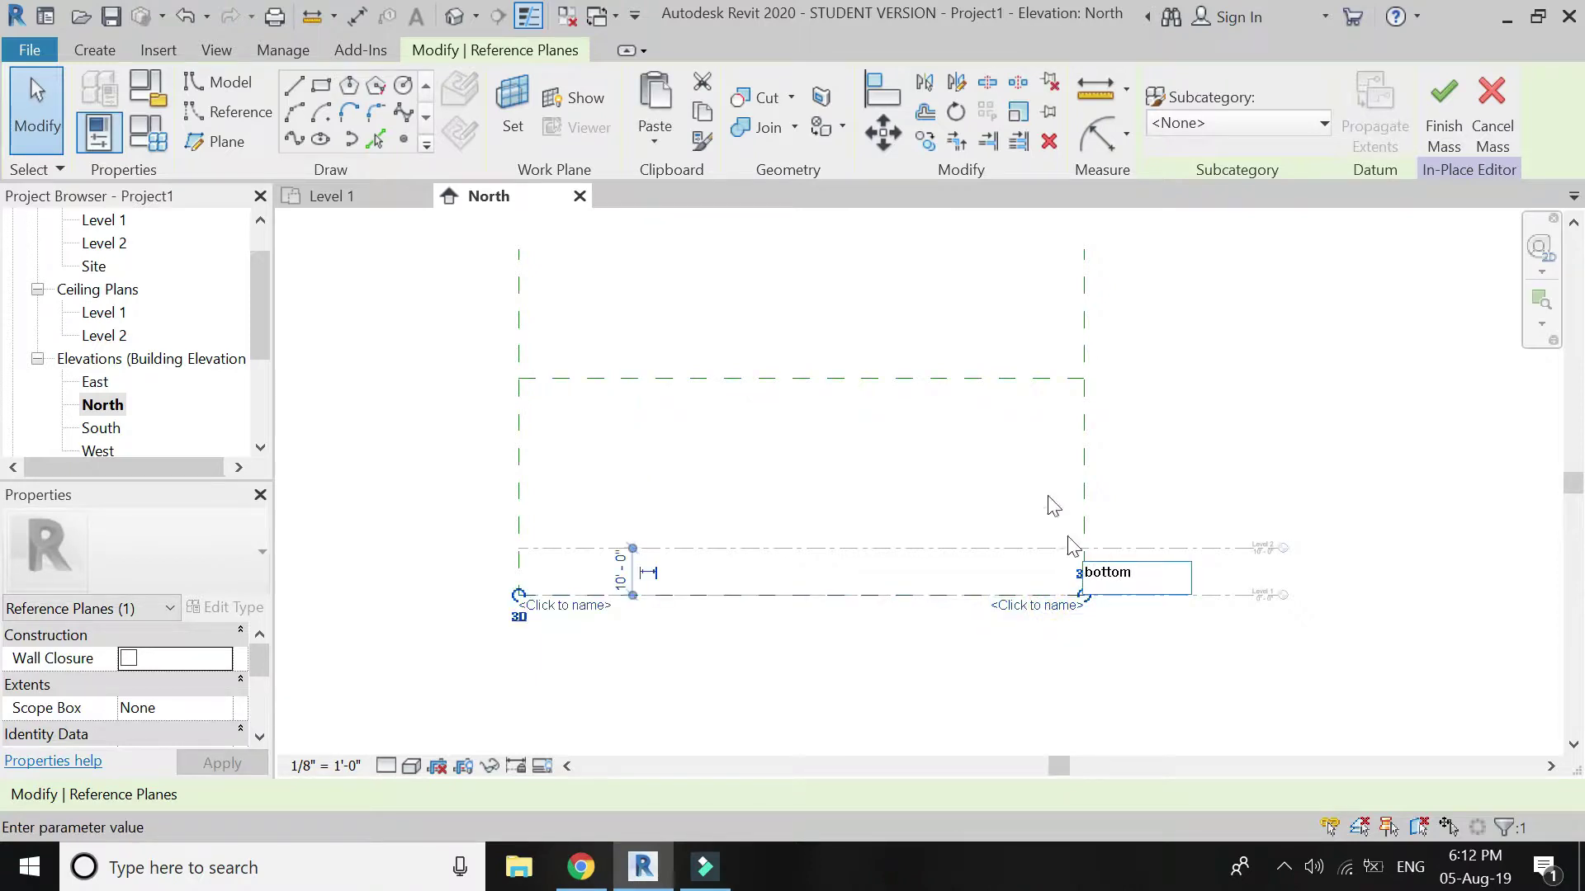
left_click(958, 456)
left_click(610, 363)
Step: Start a spline-through-points model line with Reference Plane : a1 as its work plane
scroll(670, 341, "up", 1)
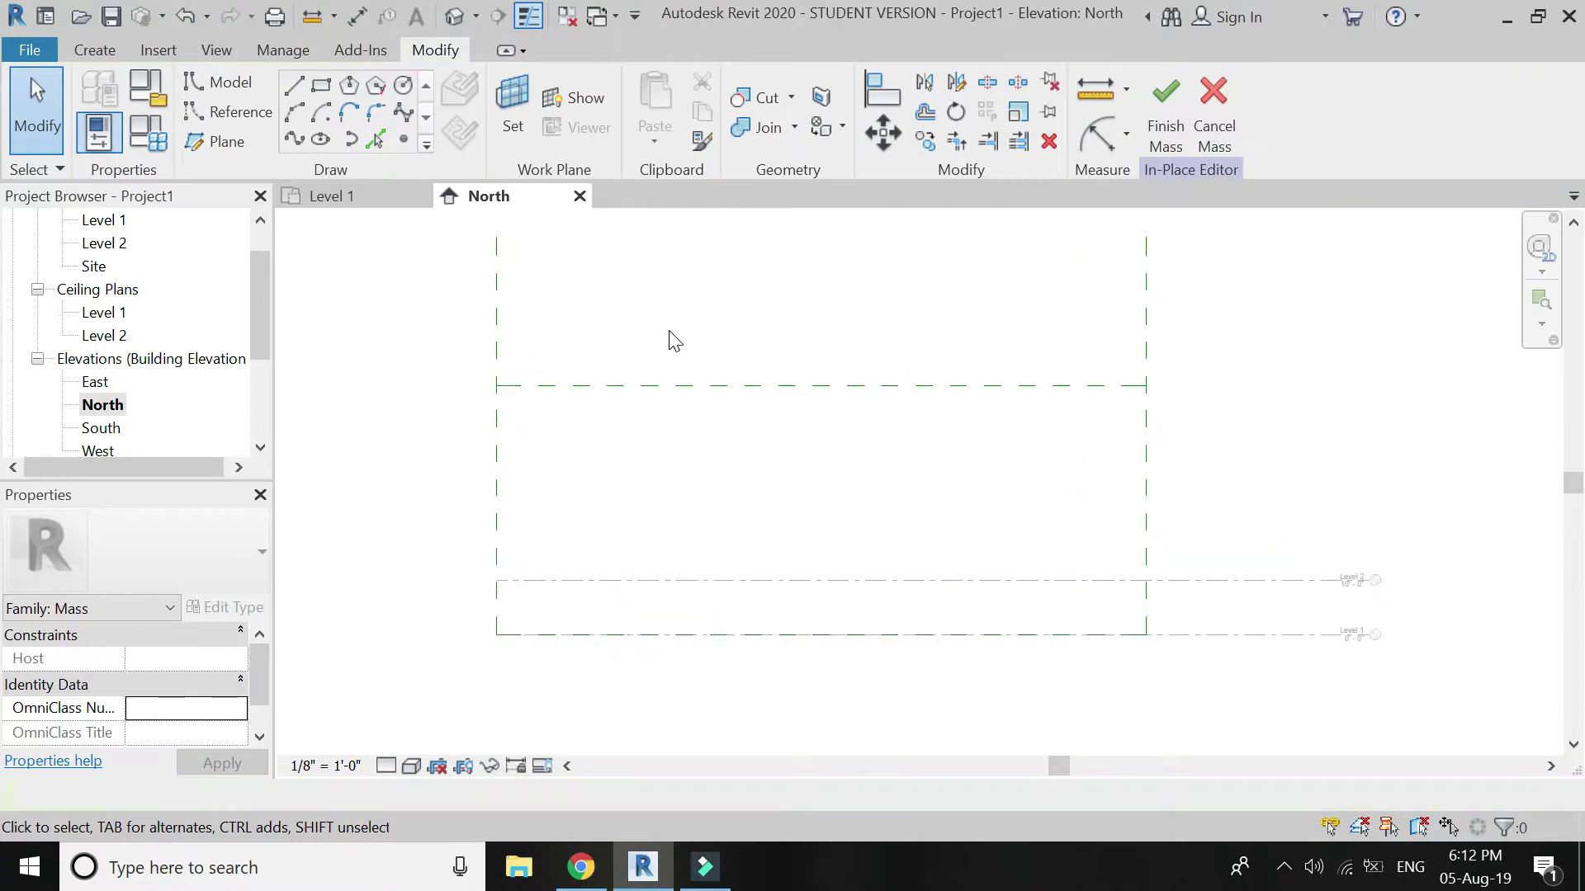
left_click(294, 139)
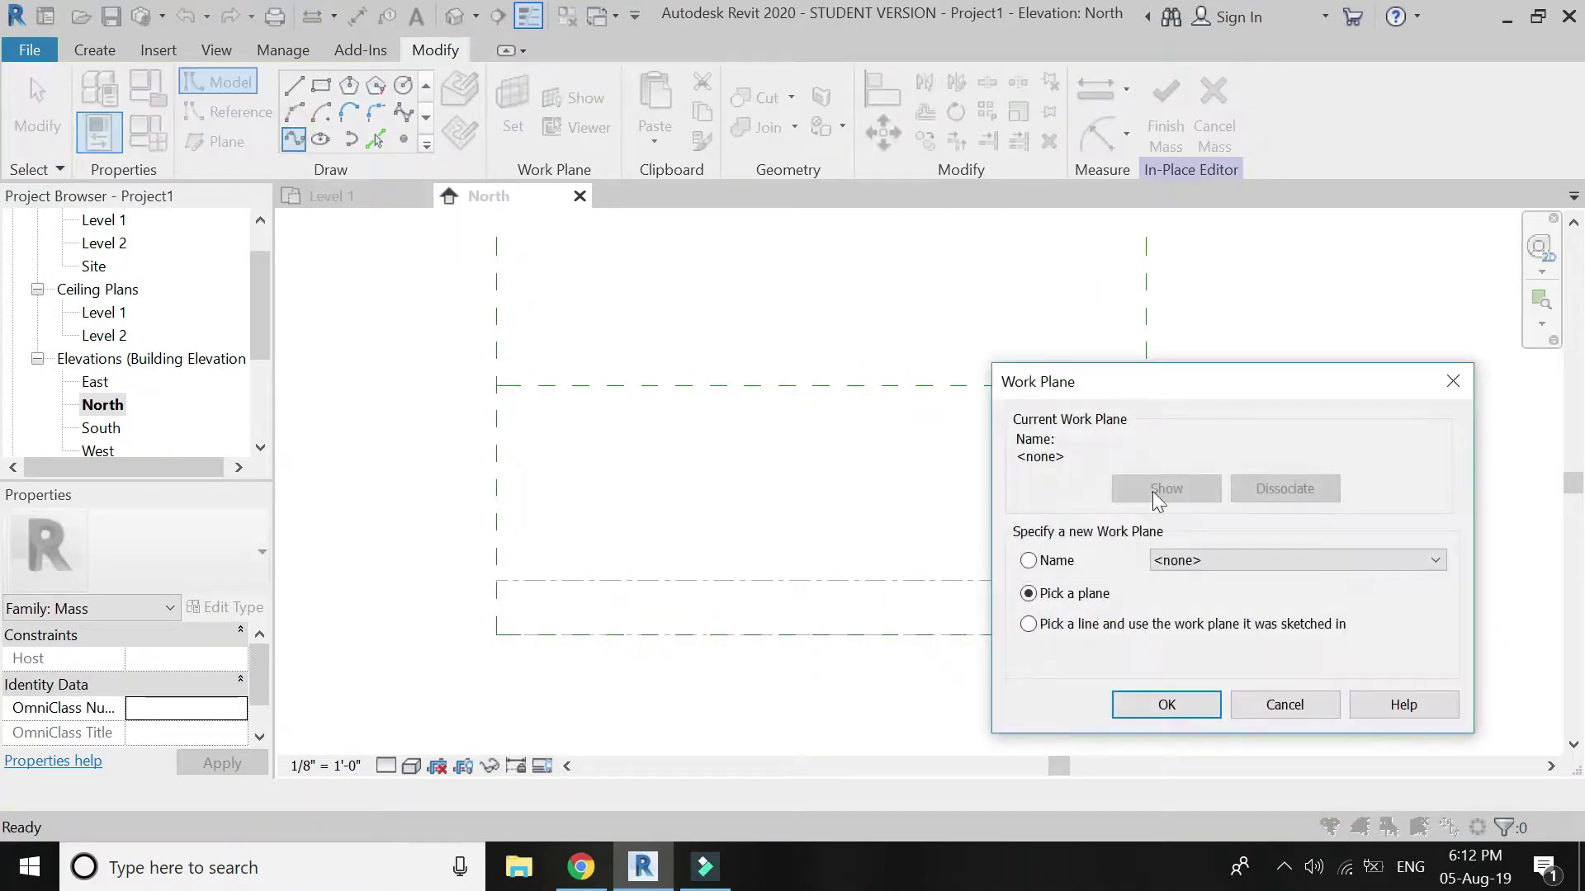
left_click(1206, 561)
left_click(1221, 619)
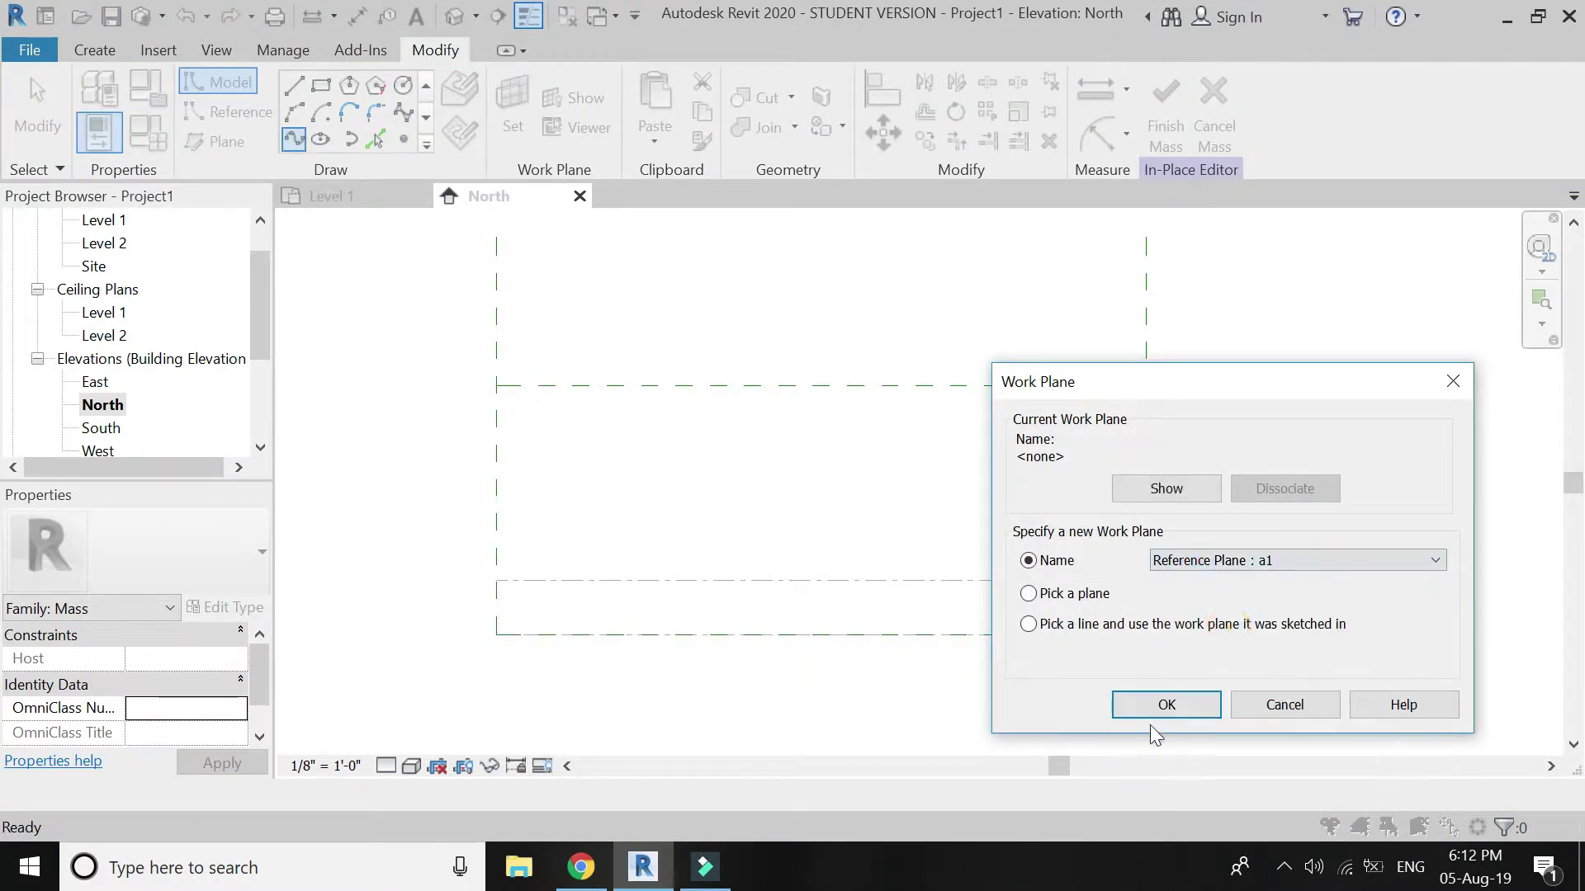
left_click(1151, 706)
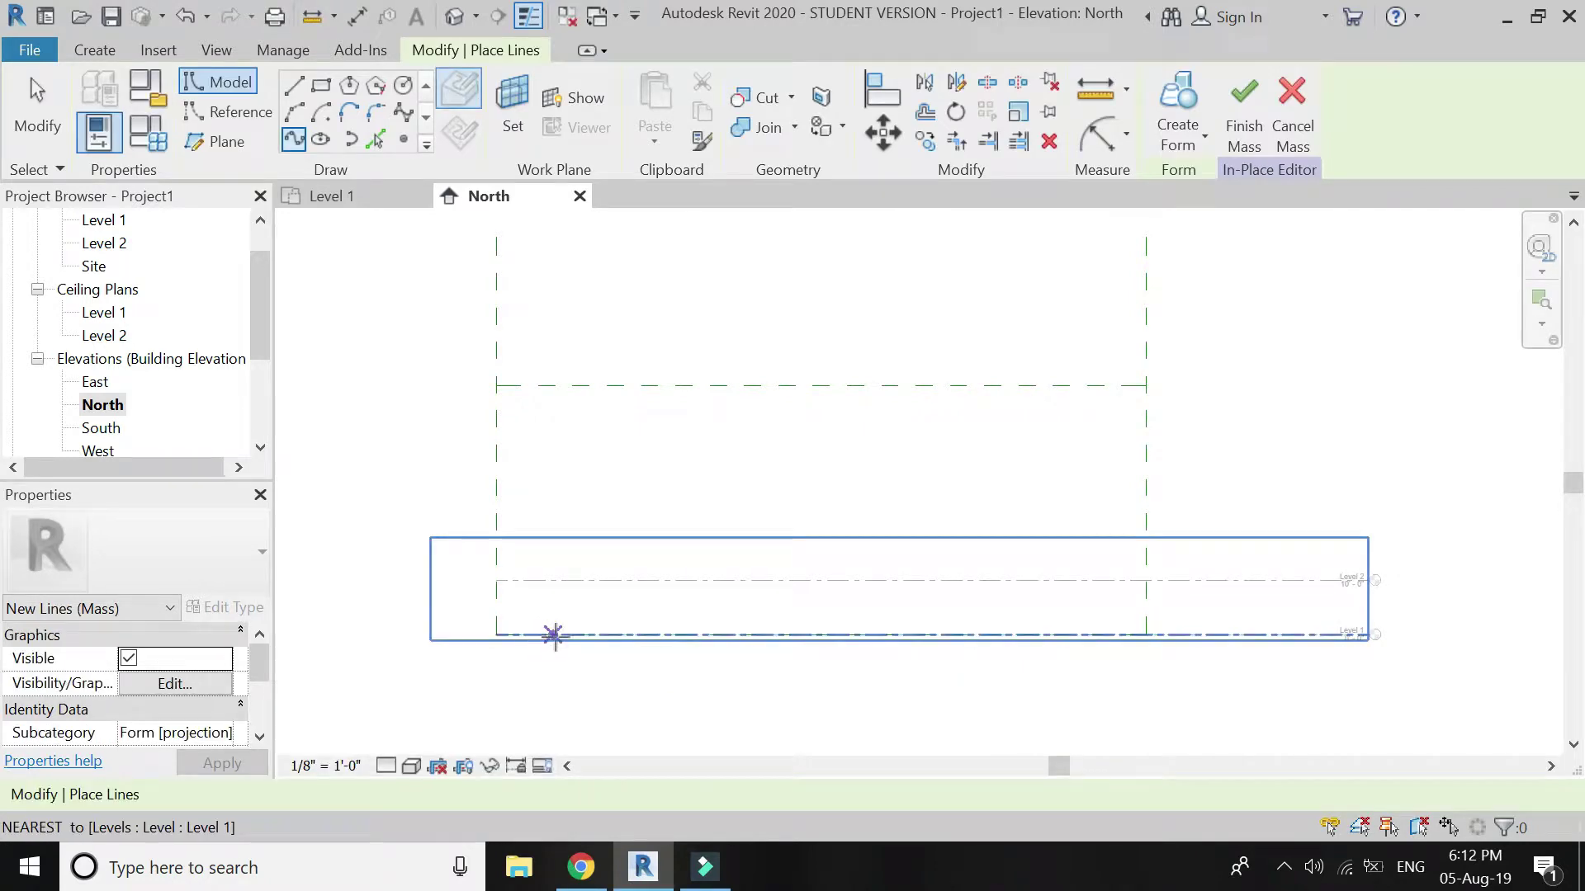
Step: Draw a twelve-point spline from Level 1 near the left plane, bulging to that plane, cresting at the top plane, dipping and ending on the right plane
left_click(565, 634)
left_click(543, 600)
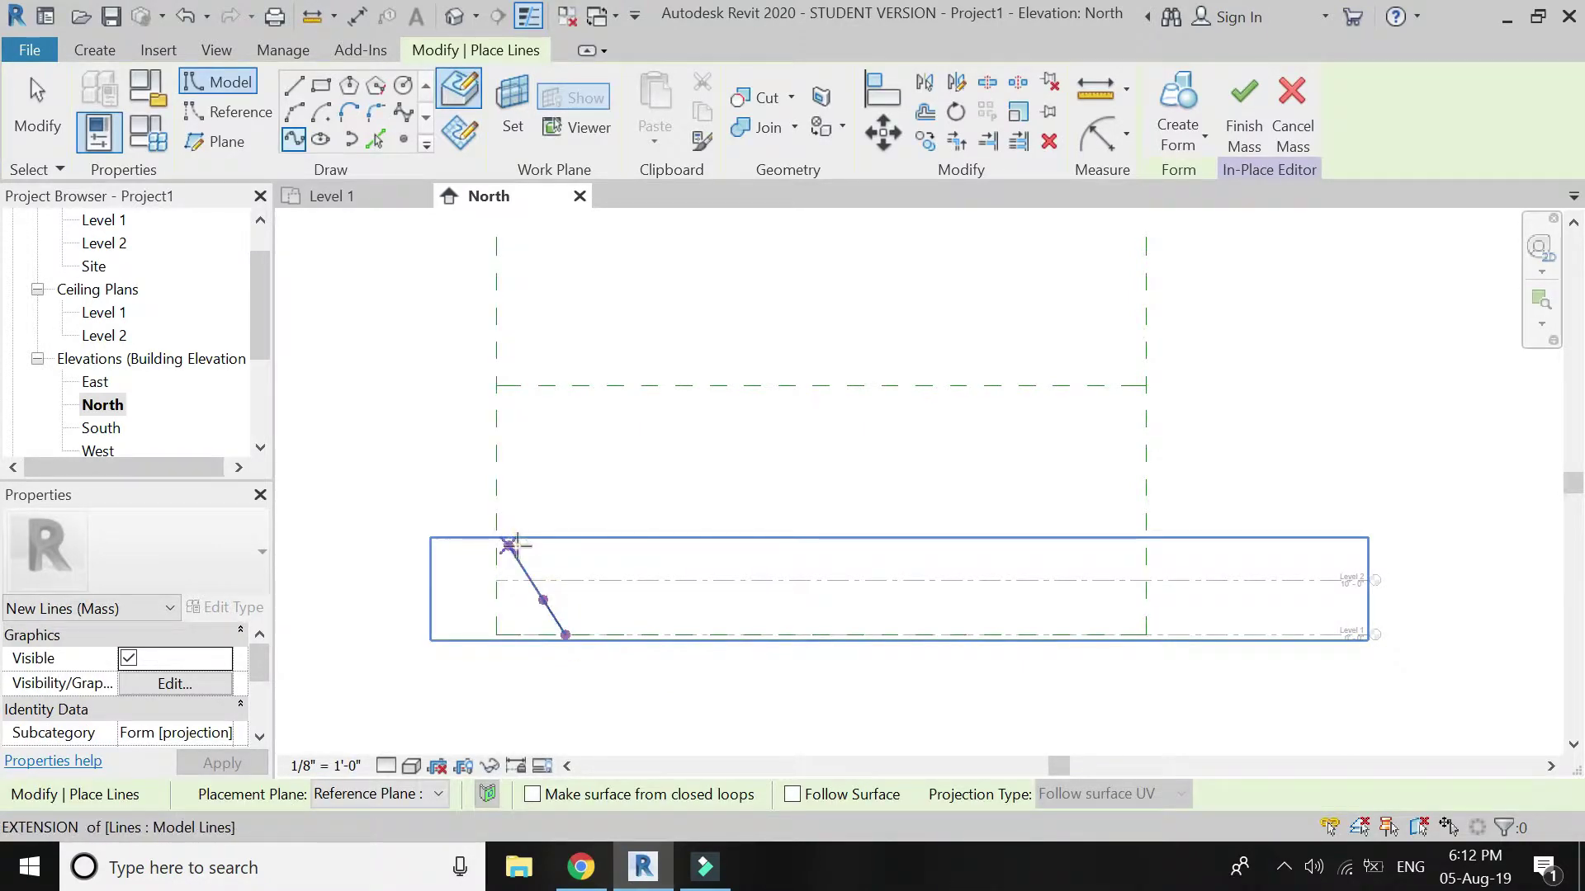
left_click(512, 549)
left_click(497, 503)
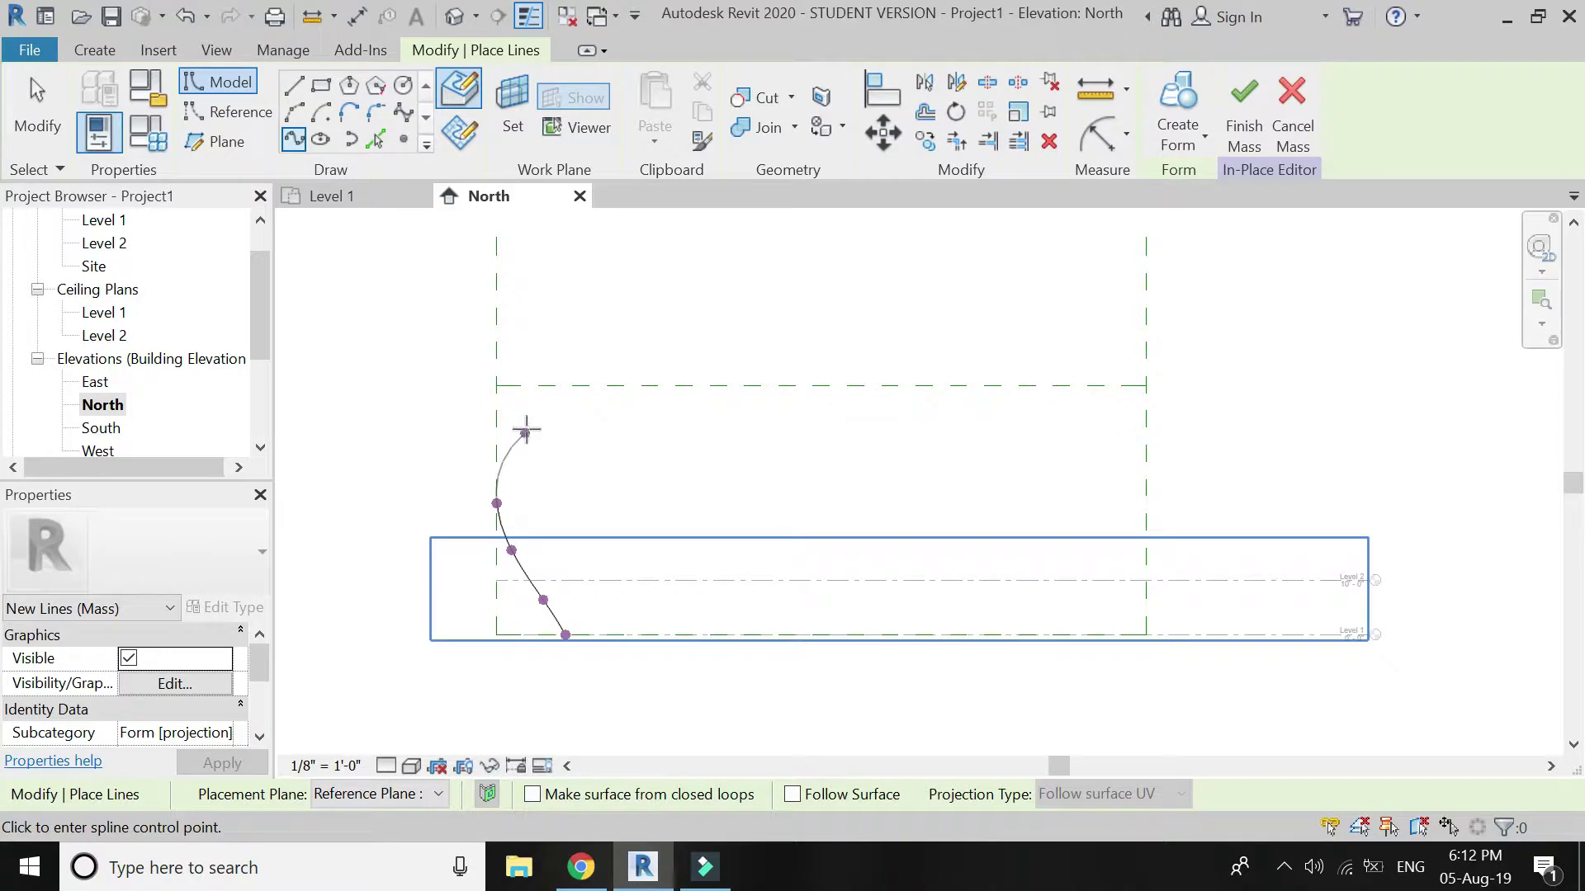
left_click(586, 386)
left_click(668, 386)
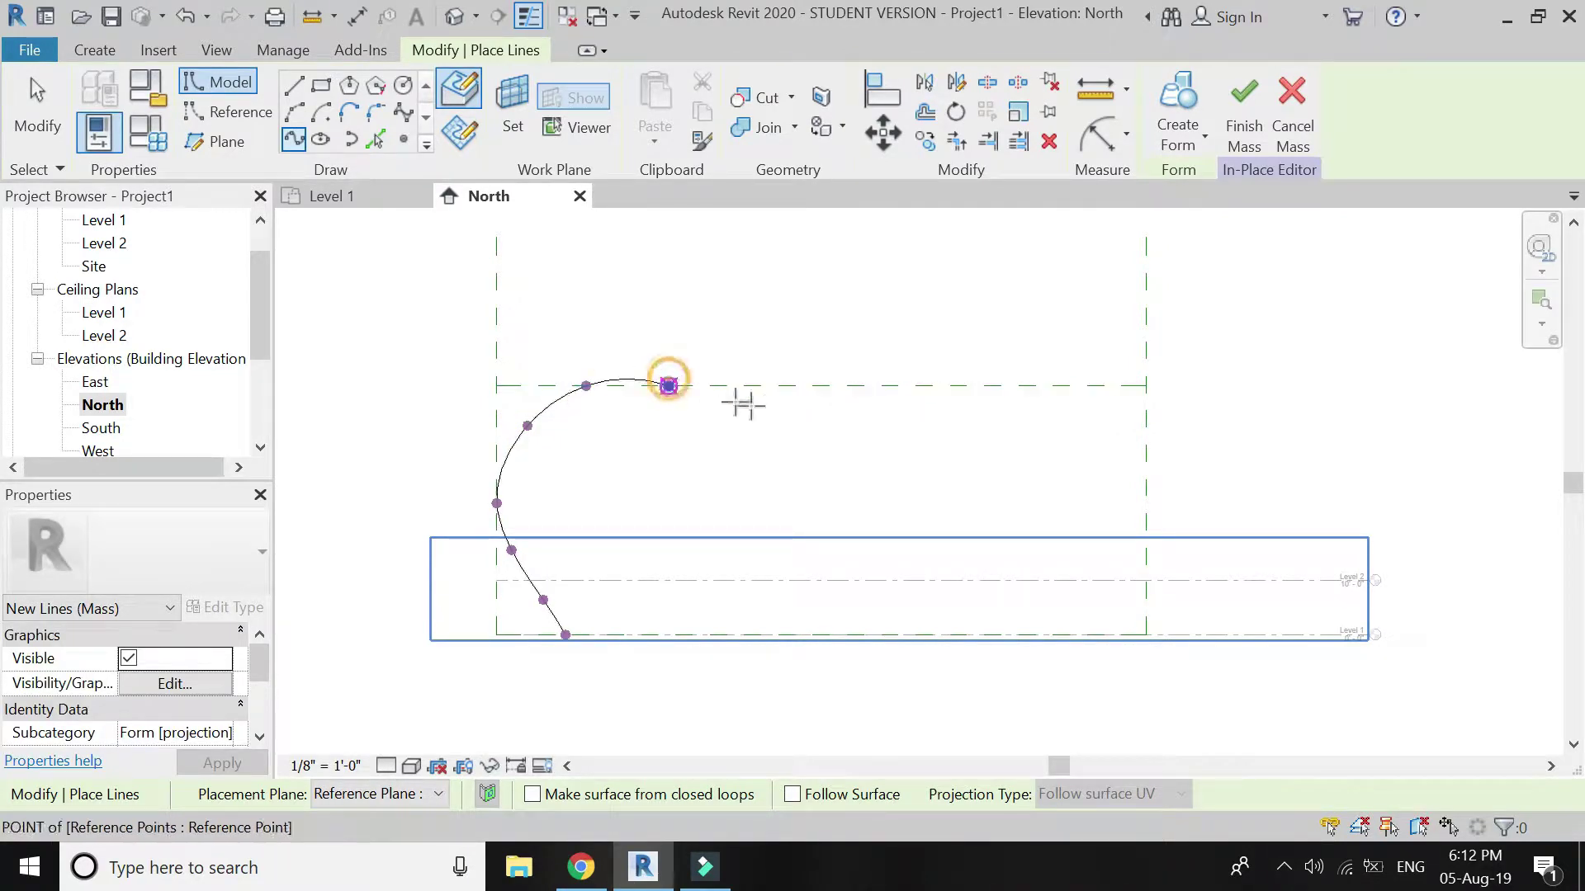
left_click(756, 438)
left_click(865, 455)
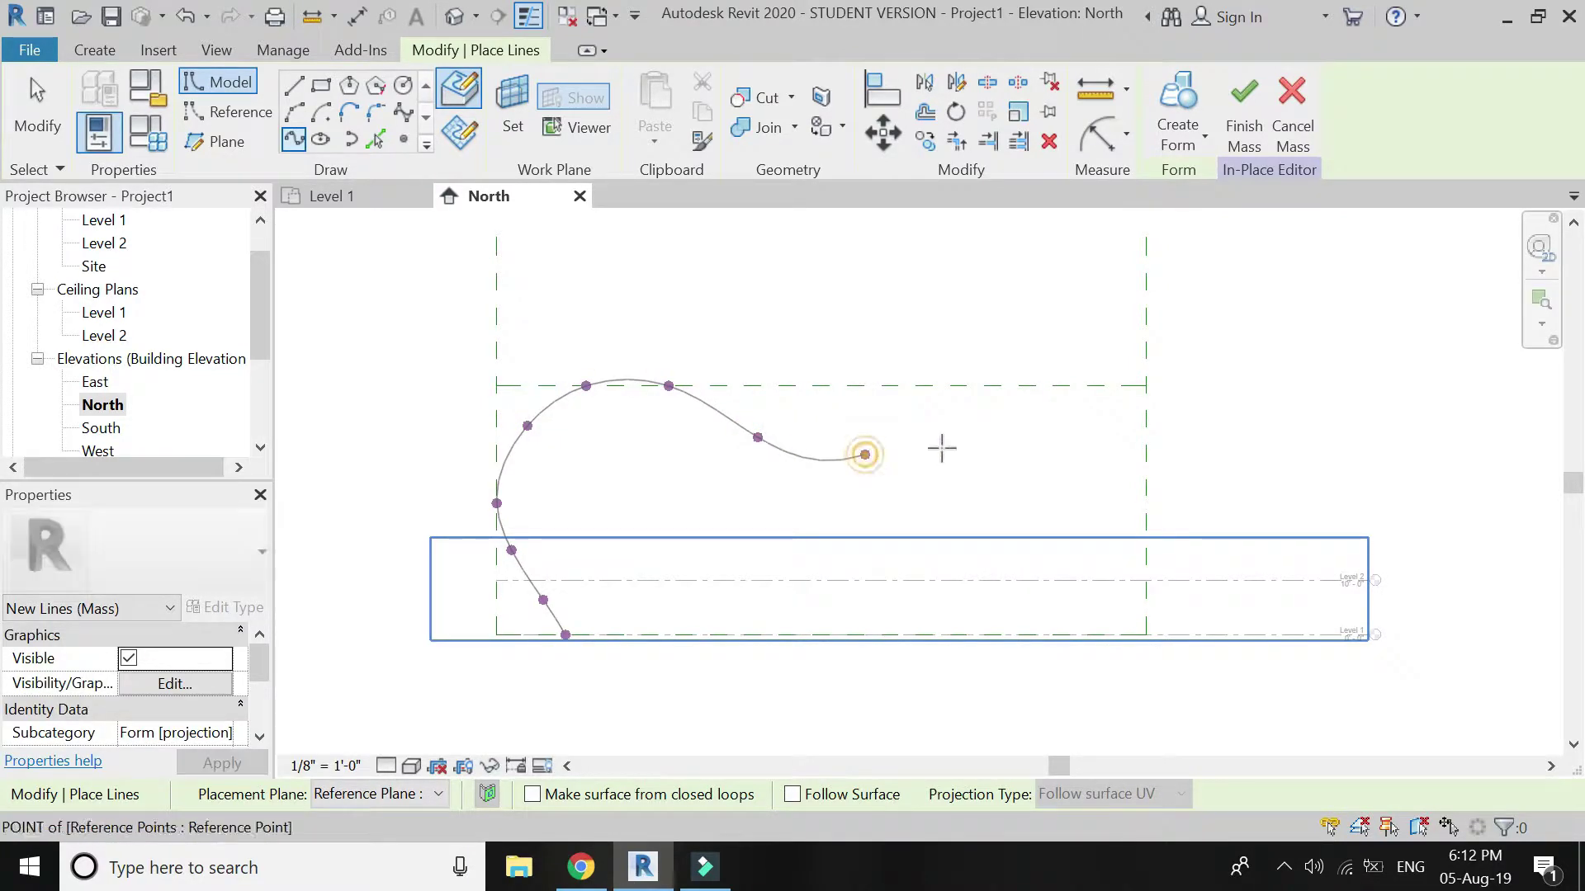
left_click(1003, 450)
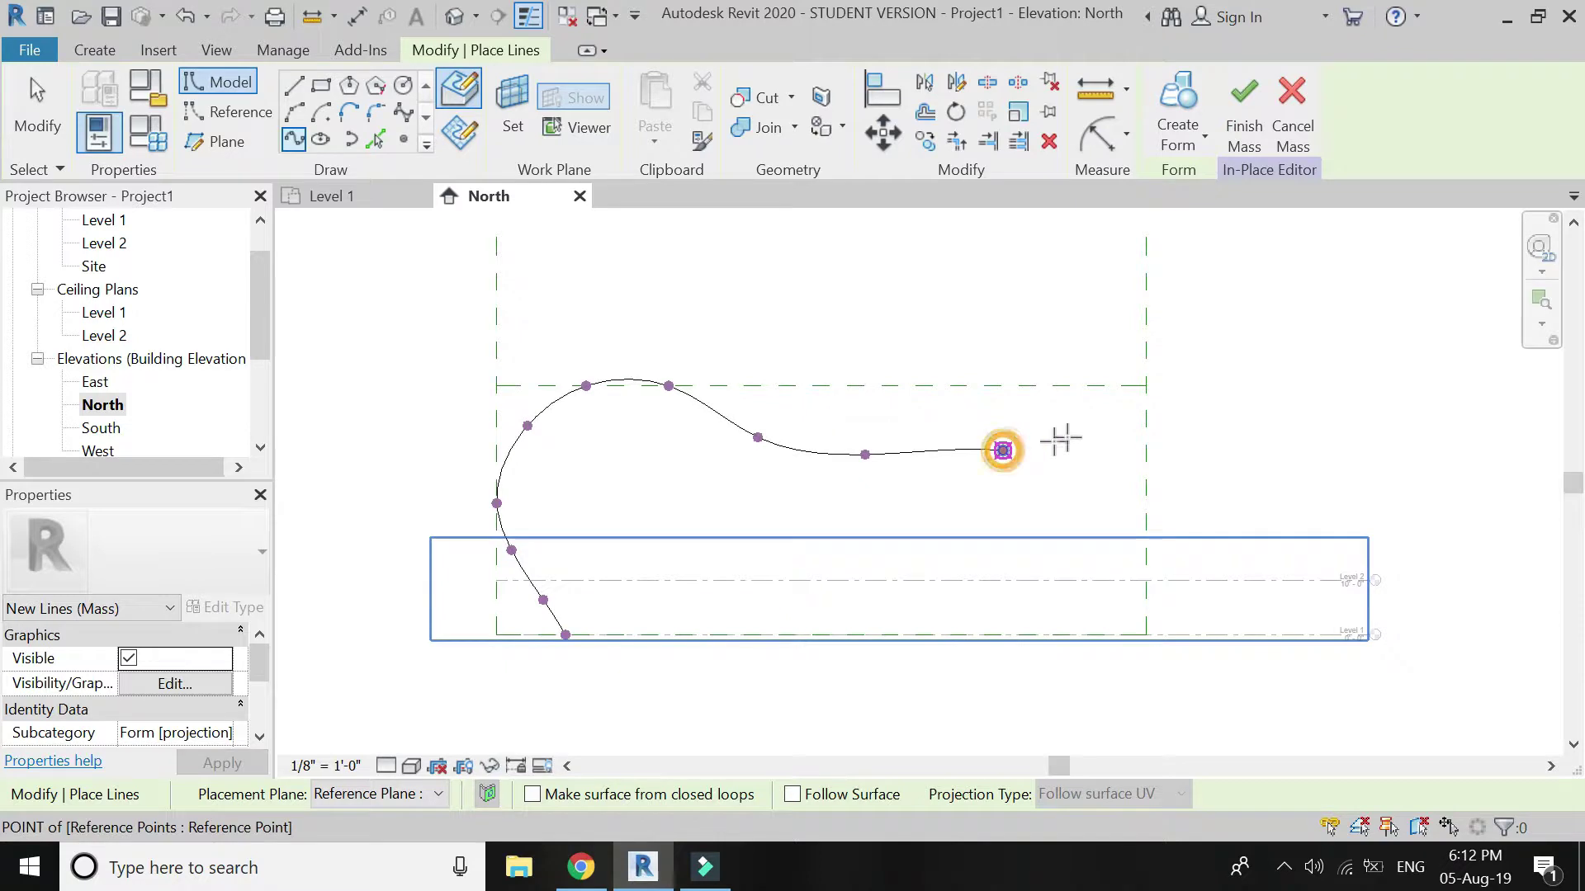
left_click(1146, 398)
key("Escape")
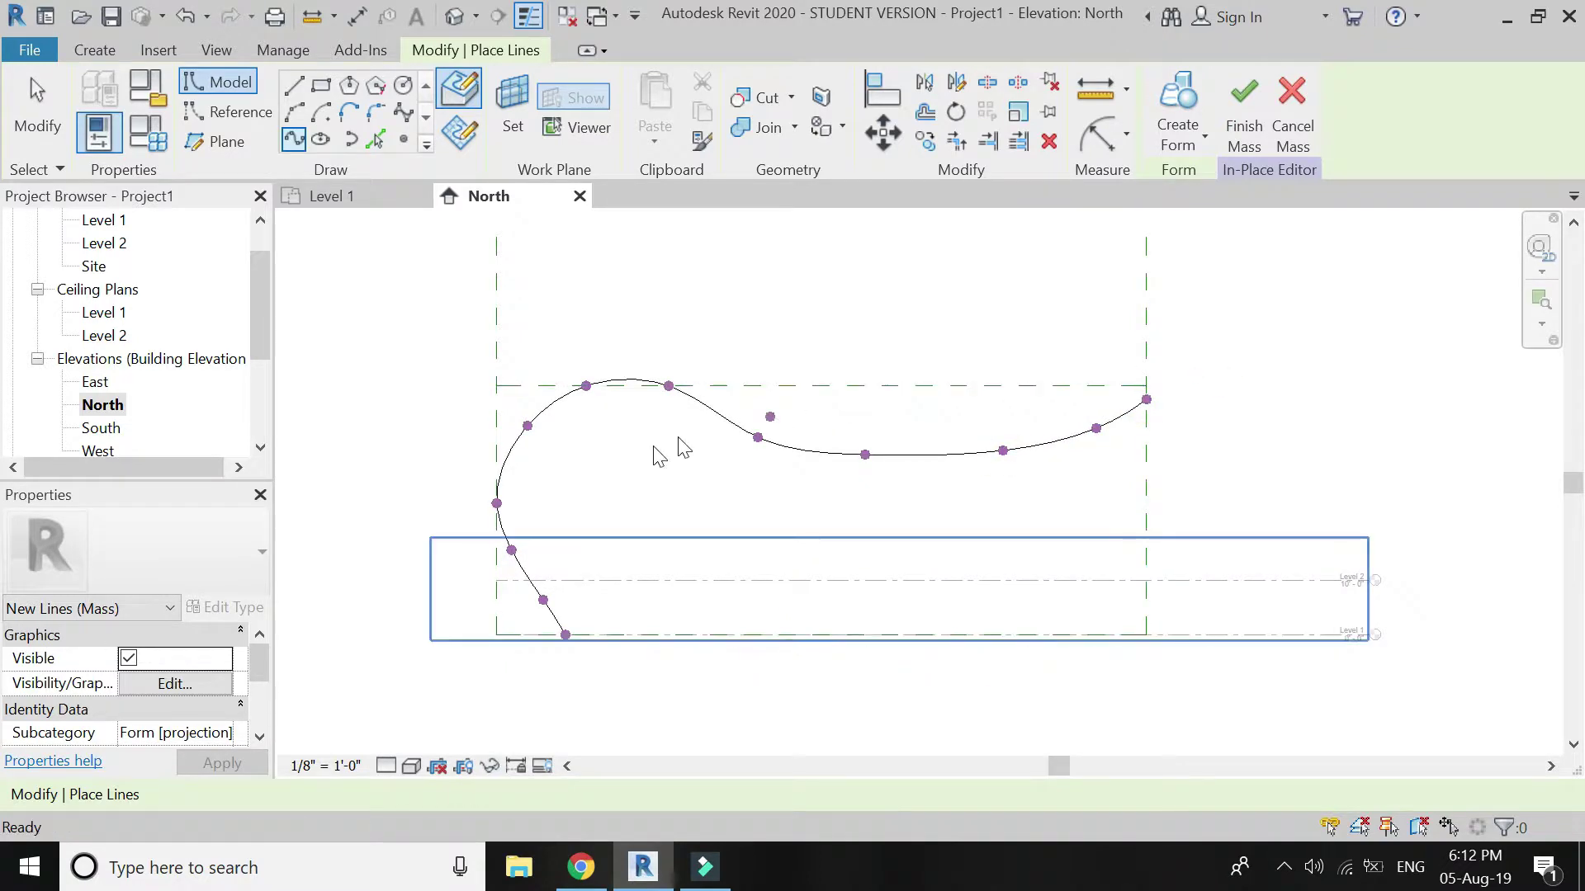
key("Escape")
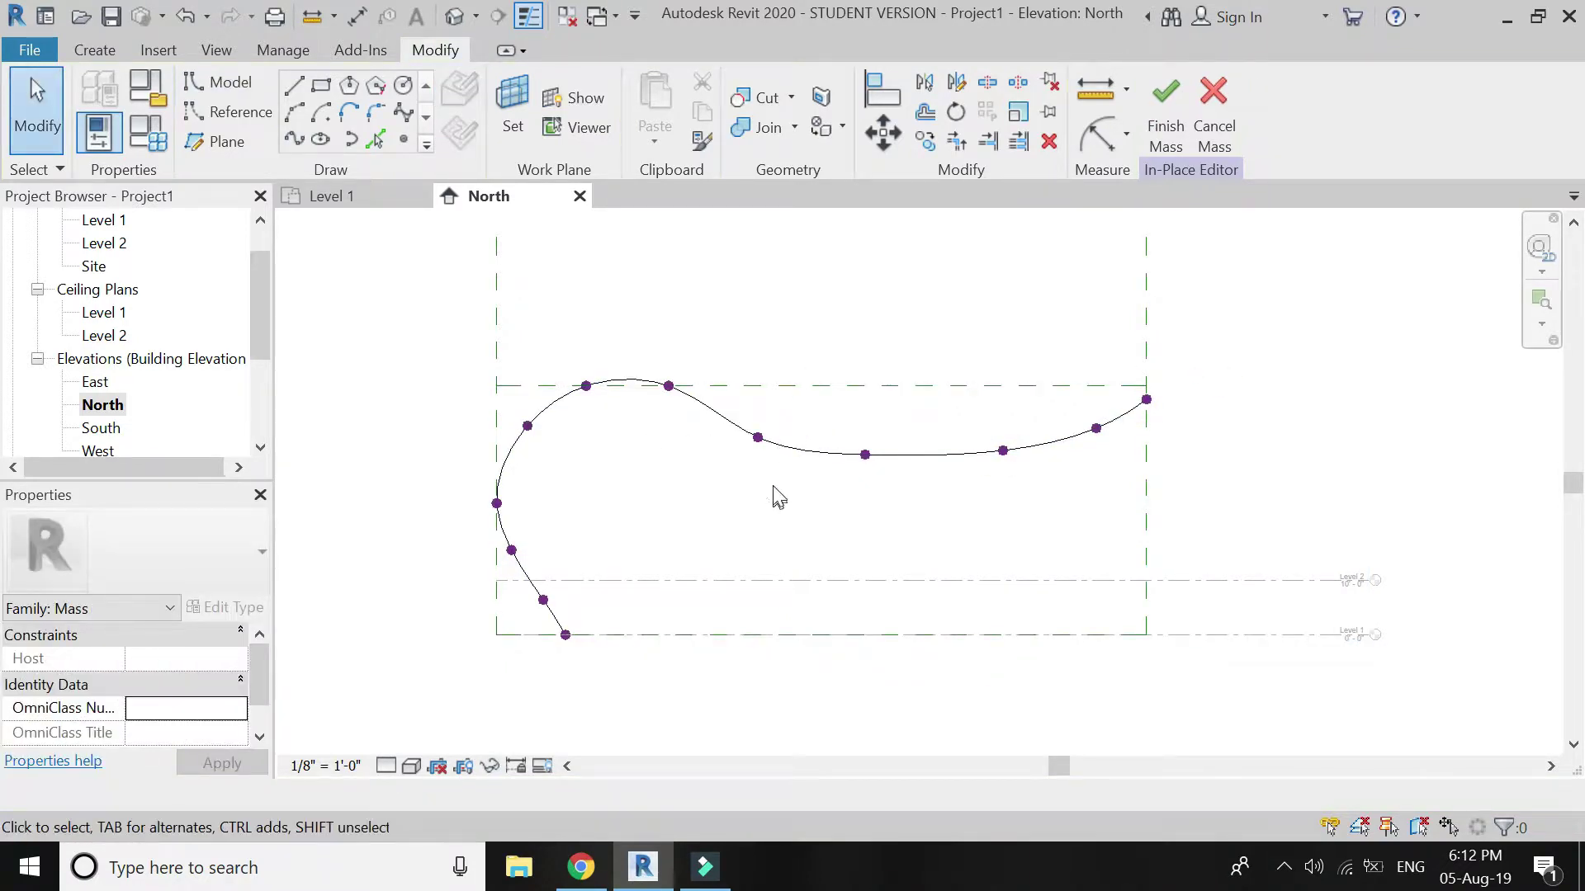
Step: Raise the first spline point on the slope below the crest to about 6'-10" below the top reference plane
left_click(757, 438)
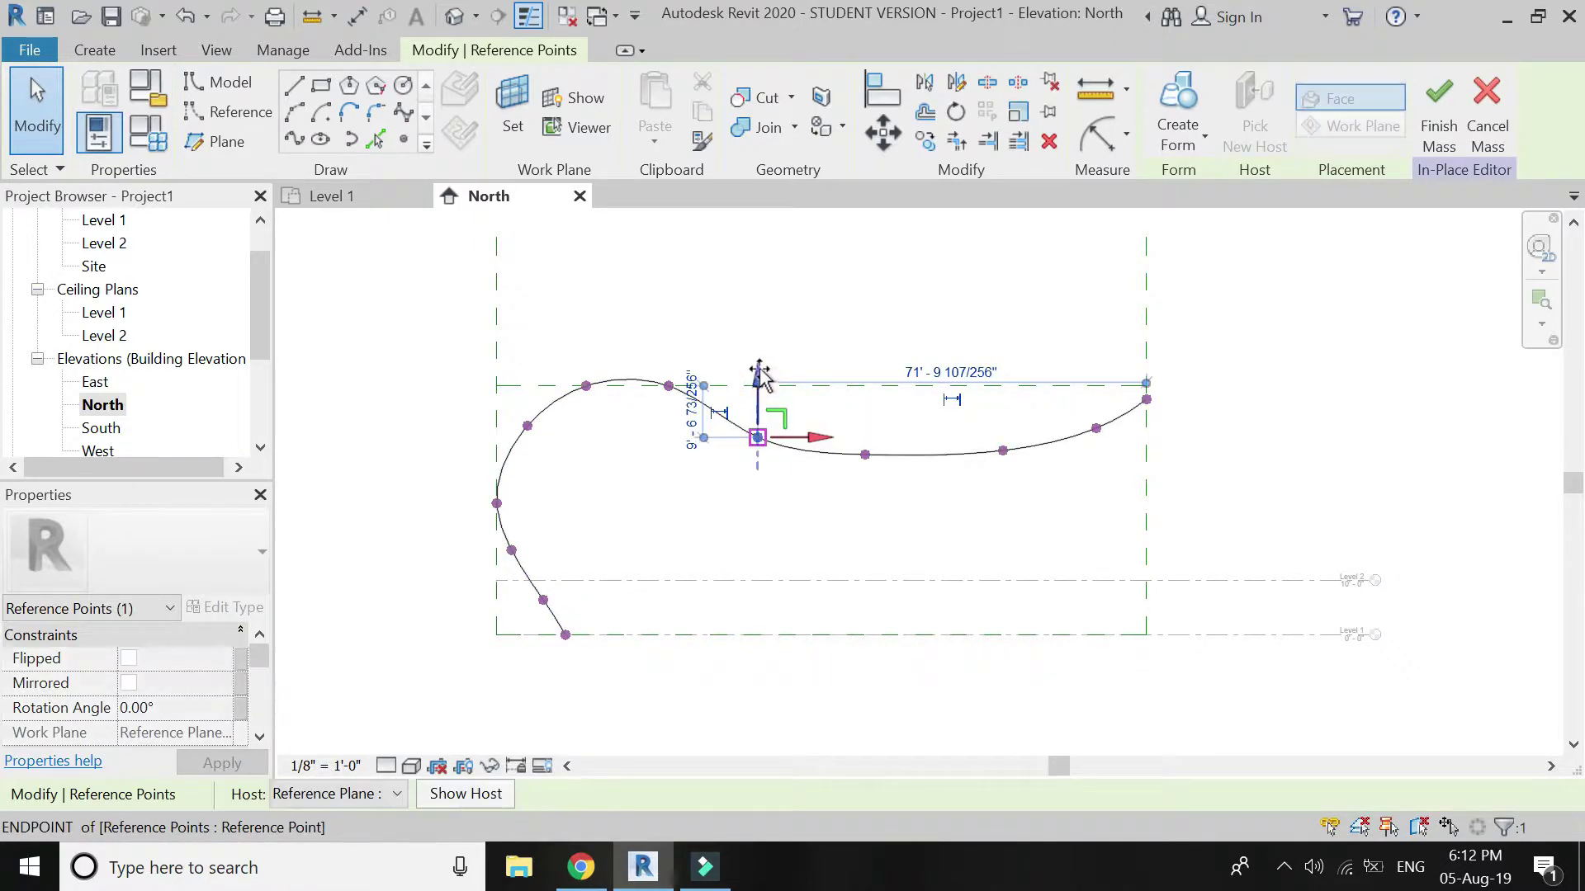
left_click_drag(758, 385, 767, 374)
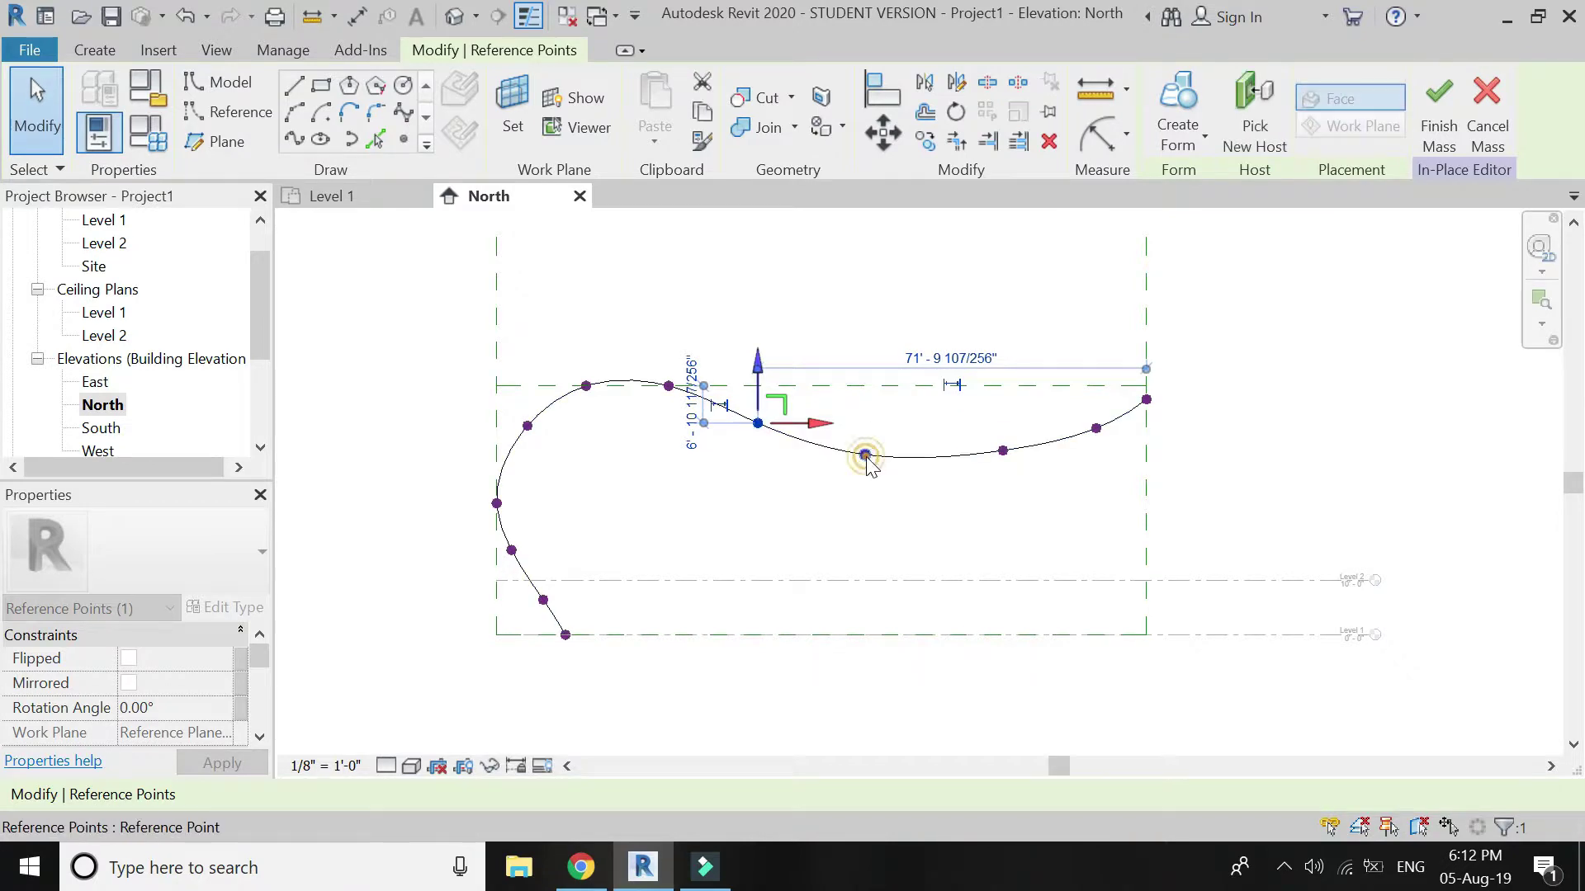
left_click(865, 454)
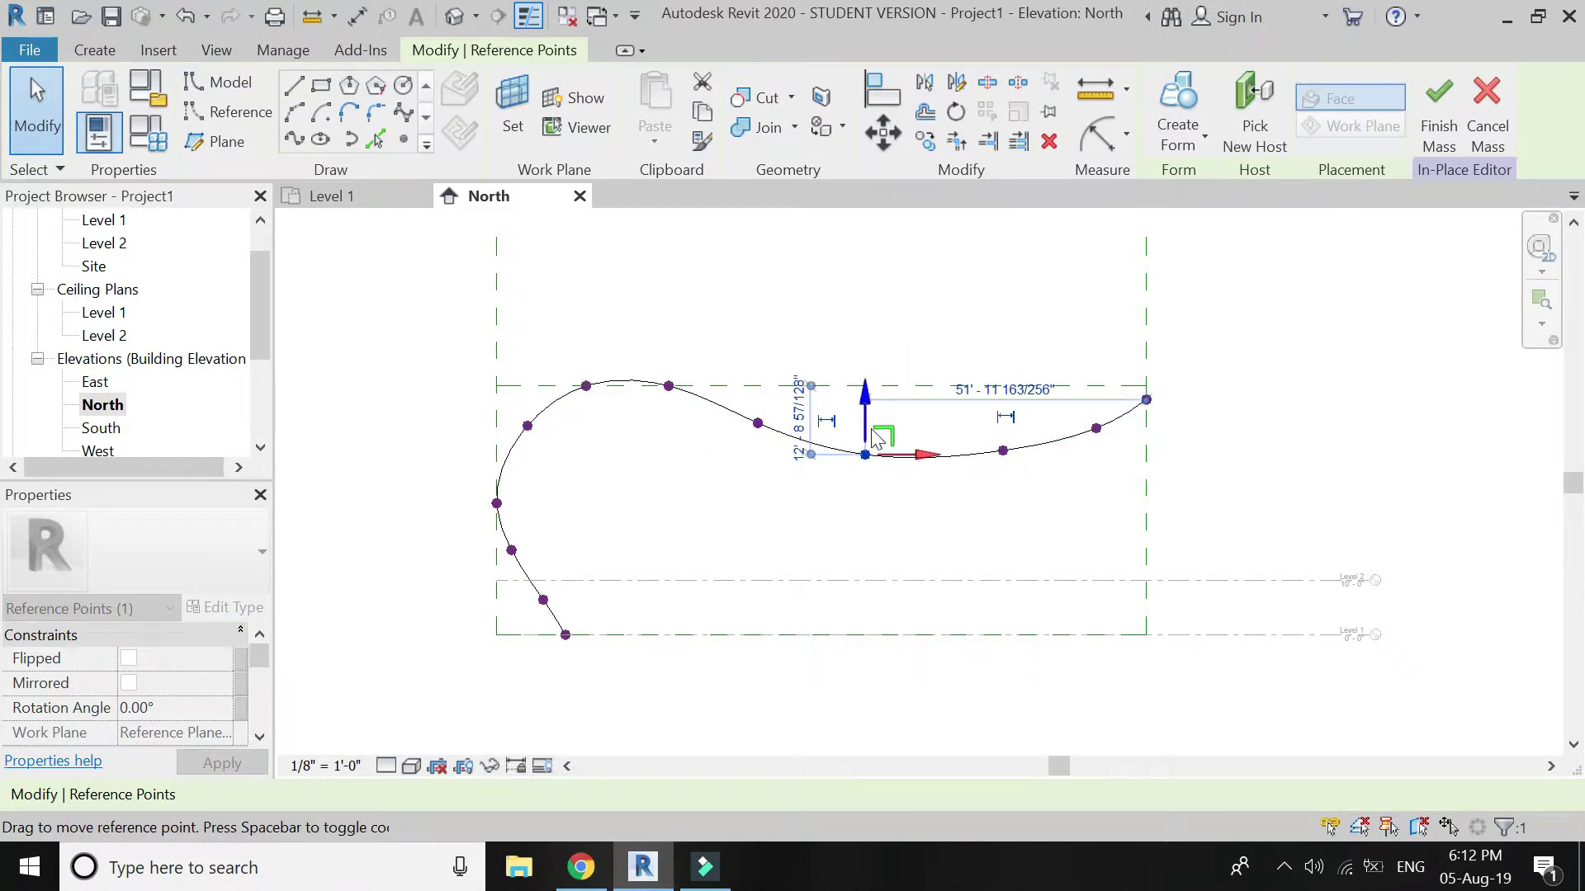
Step: Raise the spline point between the left plane and the crest to about 4'-3" below the top reference plane
left_click(526, 425)
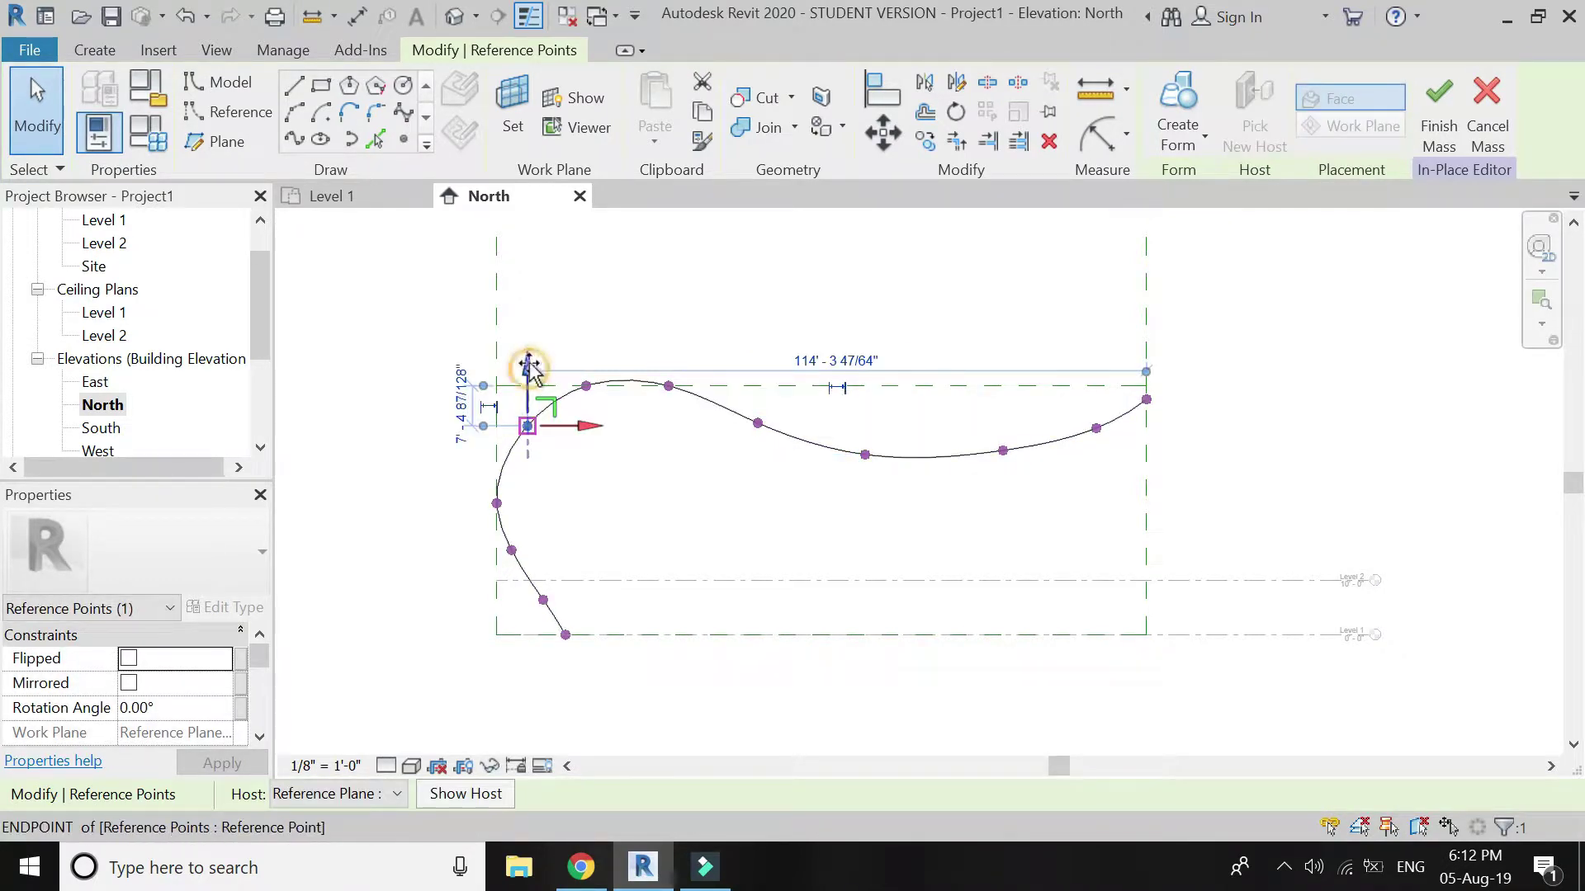
left_click_drag(528, 358, 528, 341)
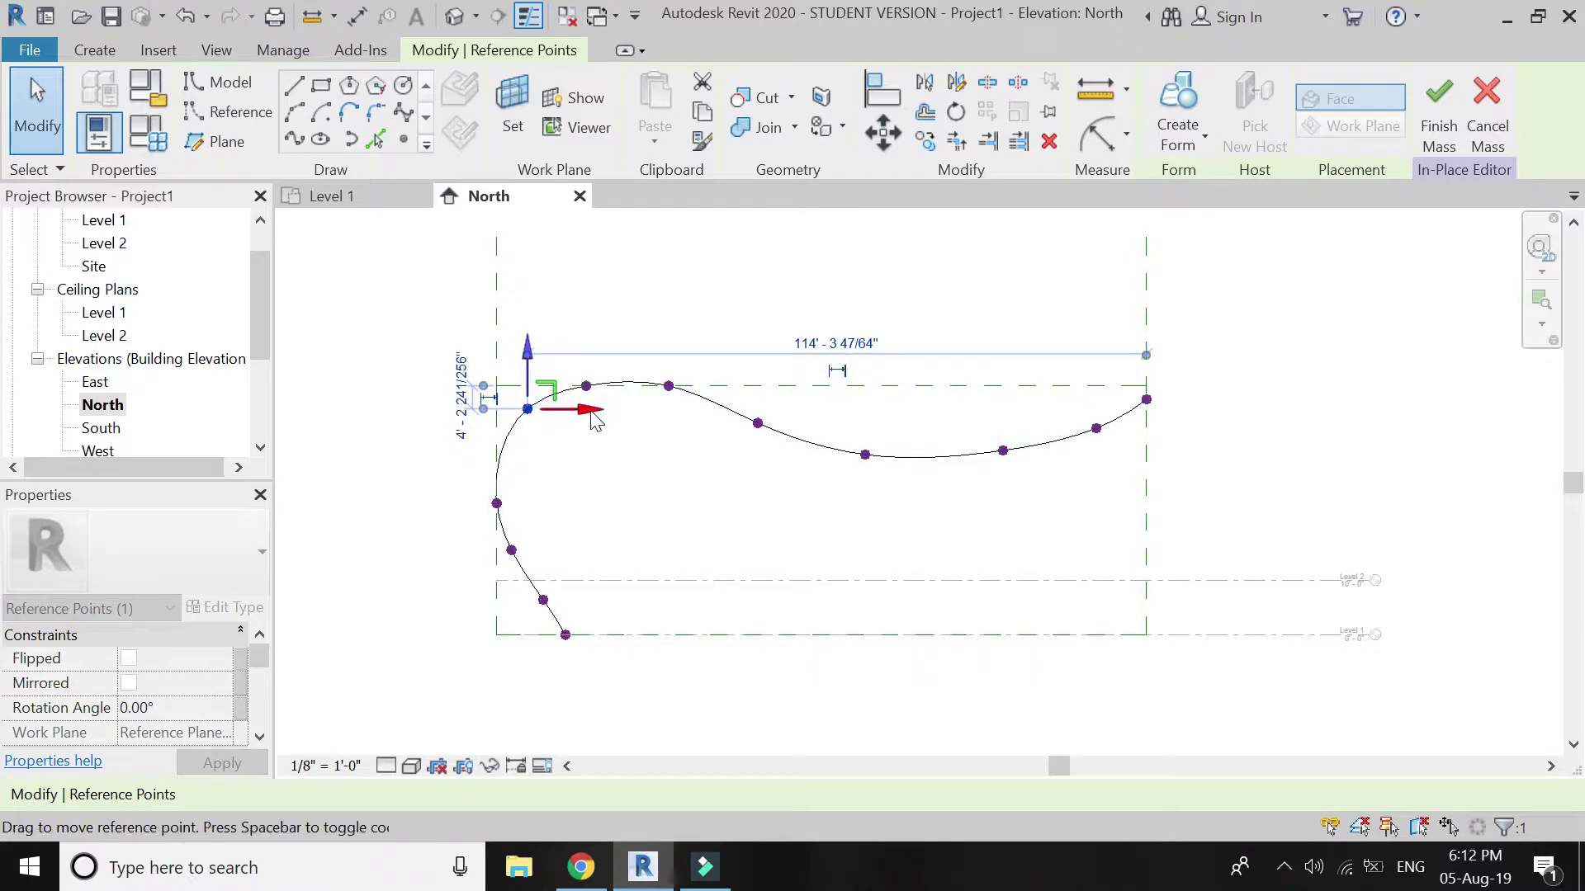
left_click_drag(596, 421, 584, 408)
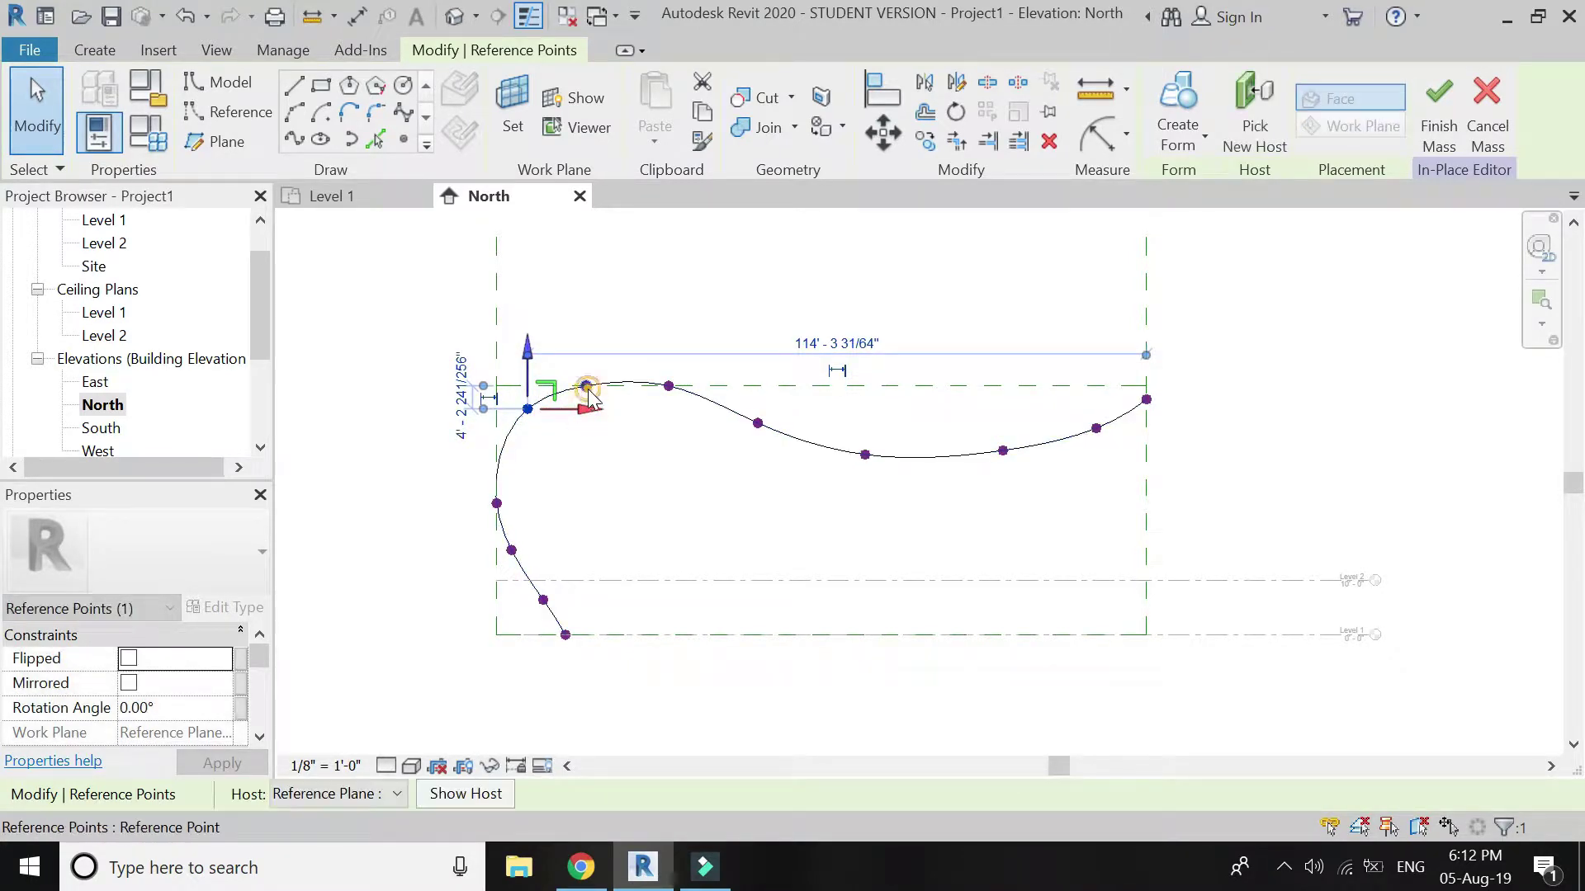
Step: Raise the first crest point of the spline above the top reference plane, to about 48'-4" above the bottom plane
left_click(586, 386)
left_click_drag(587, 345, 588, 316)
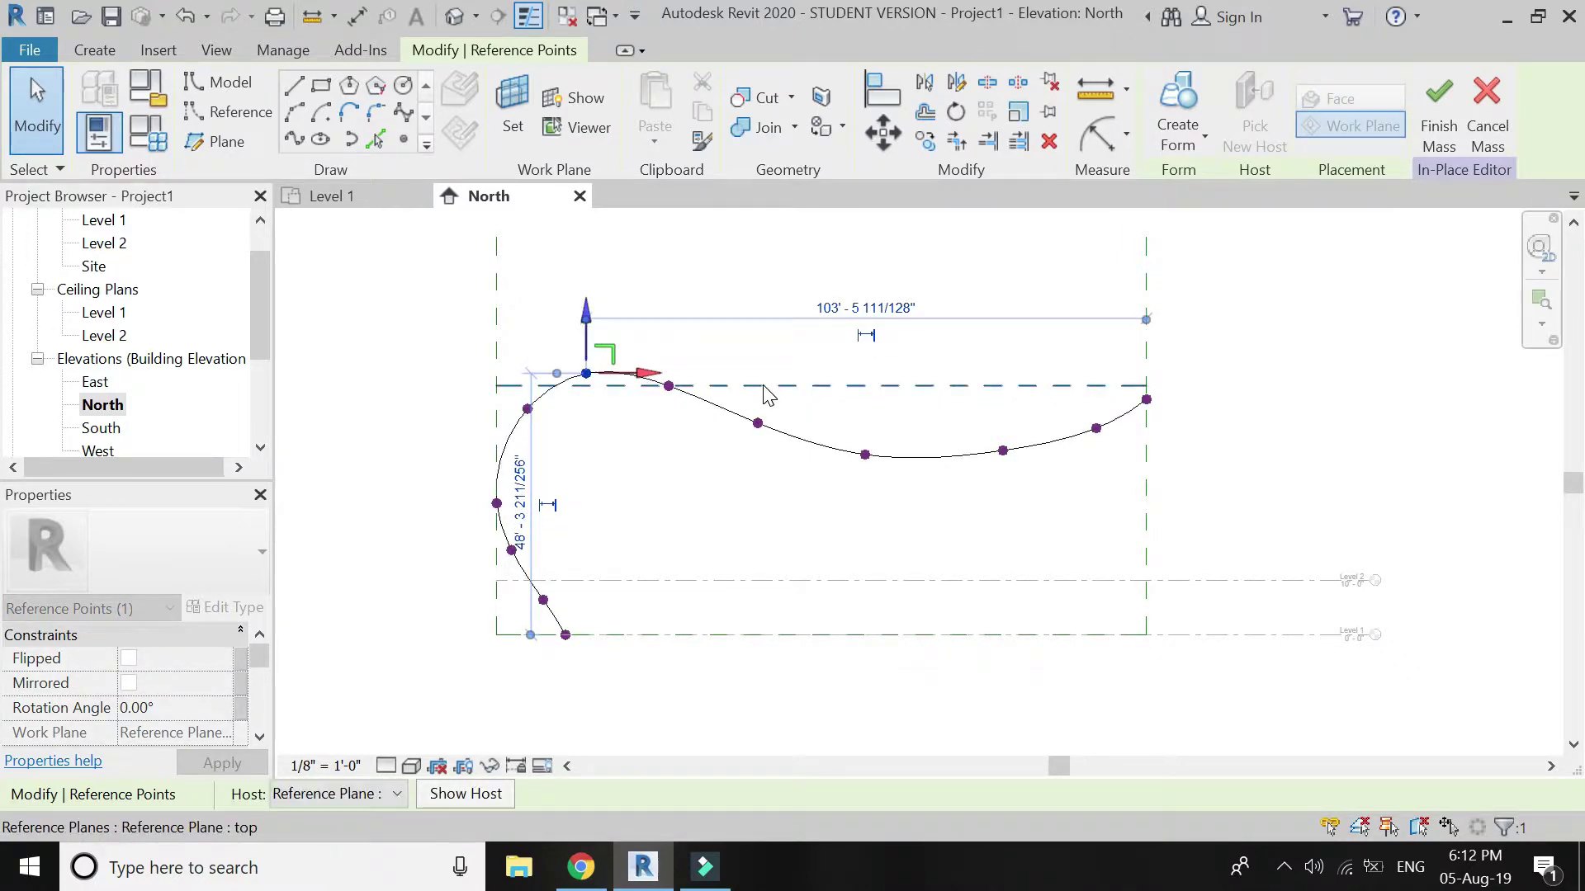
left_click(948, 540)
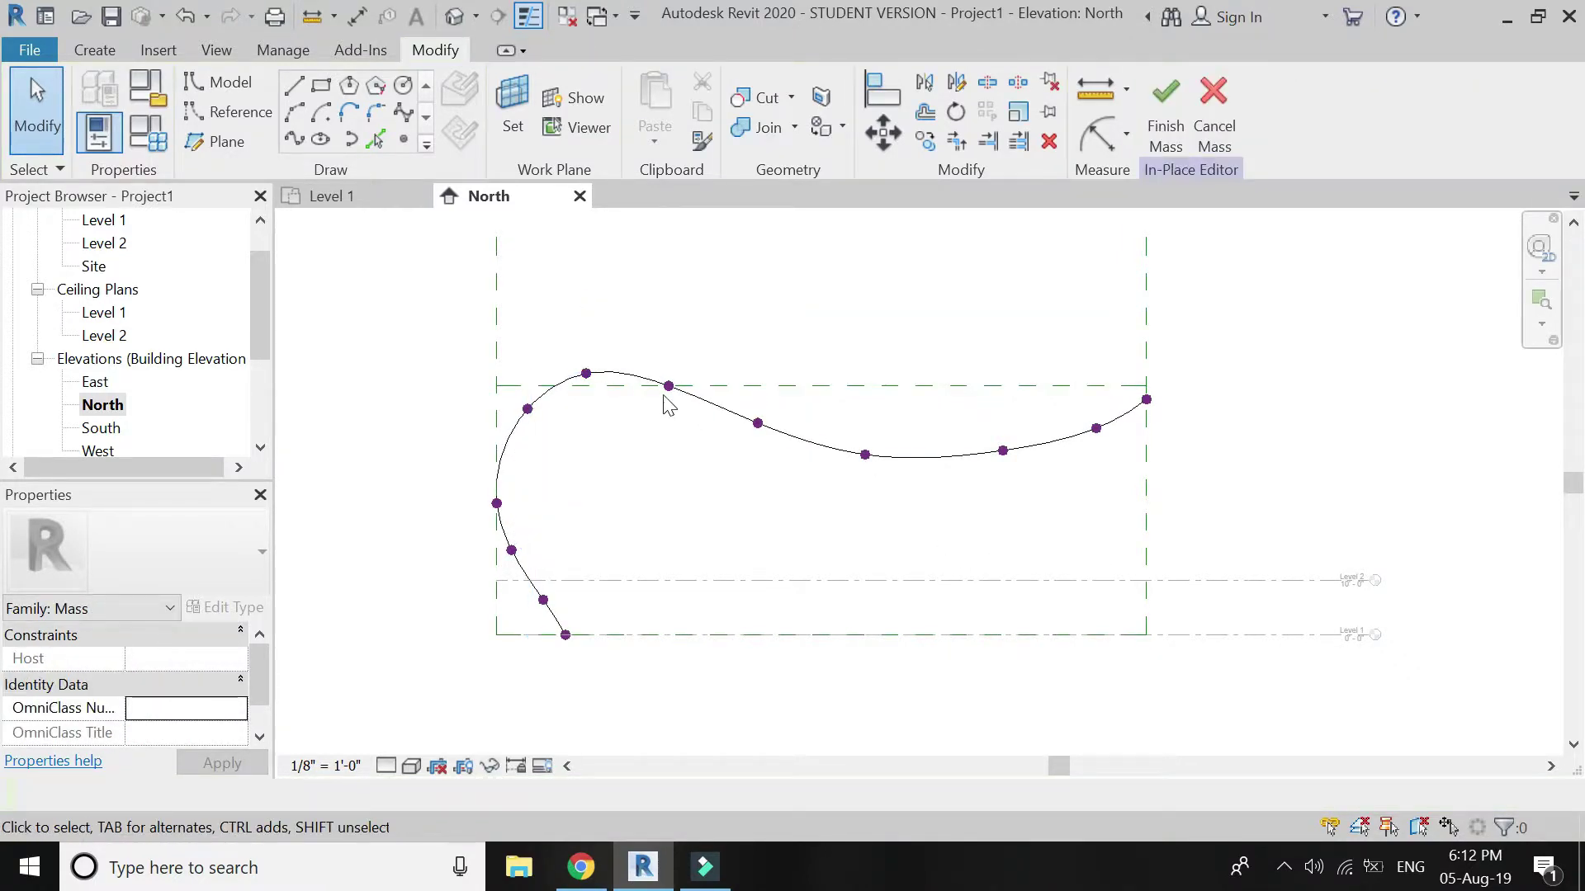
Step: Shift the second crest point along the top reference plane to about 85'-8" from the right plane and deselect it
scroll(669, 404, "up", 2)
left_click(715, 397)
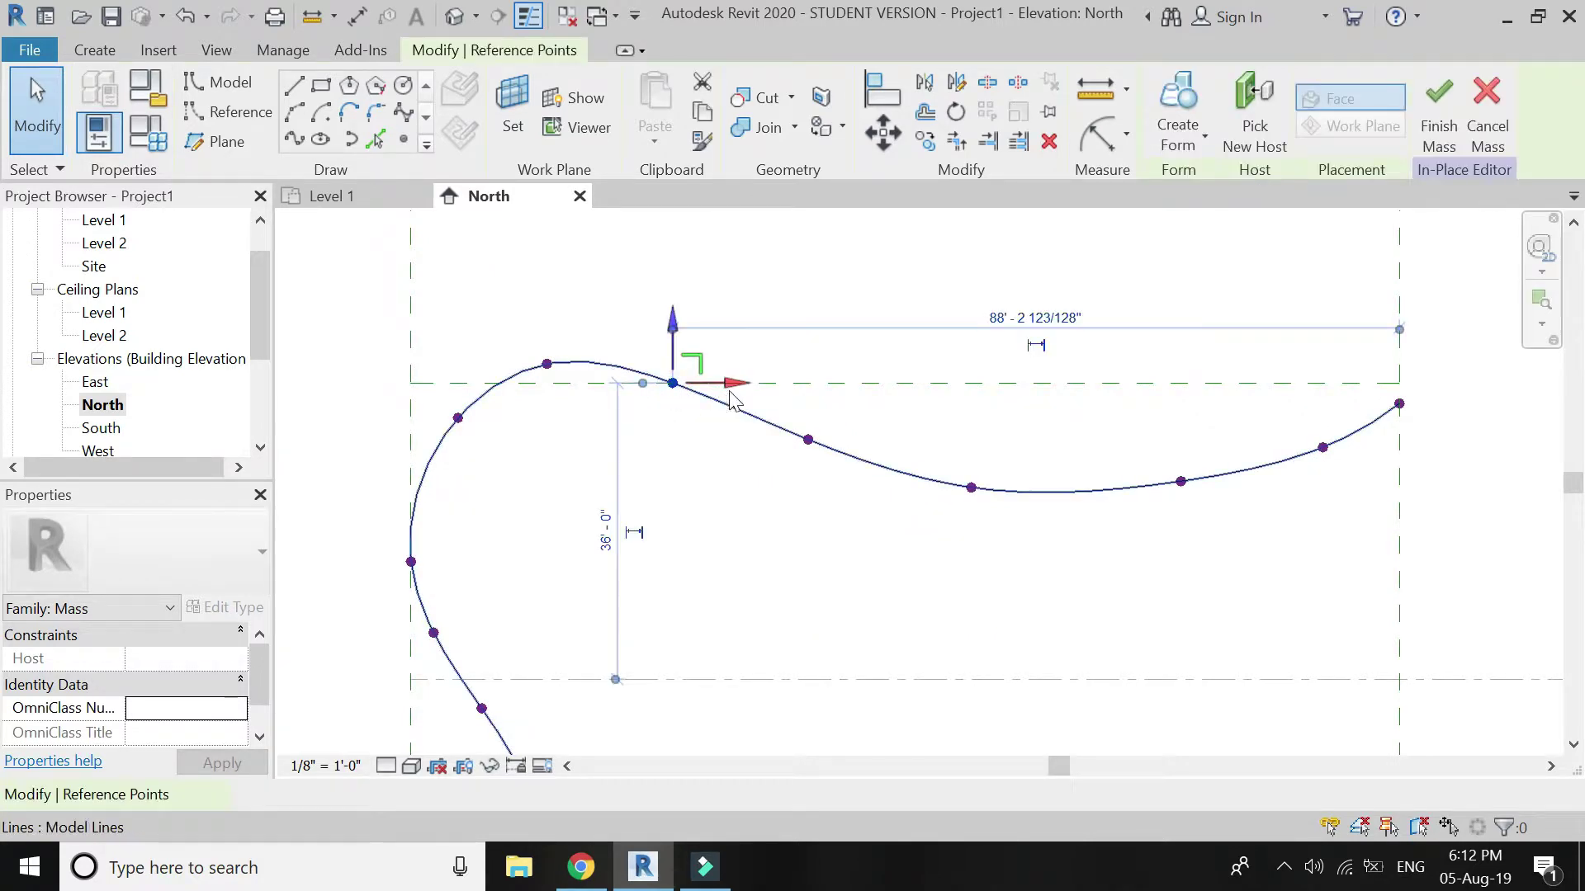
left_click_drag(732, 382, 757, 385)
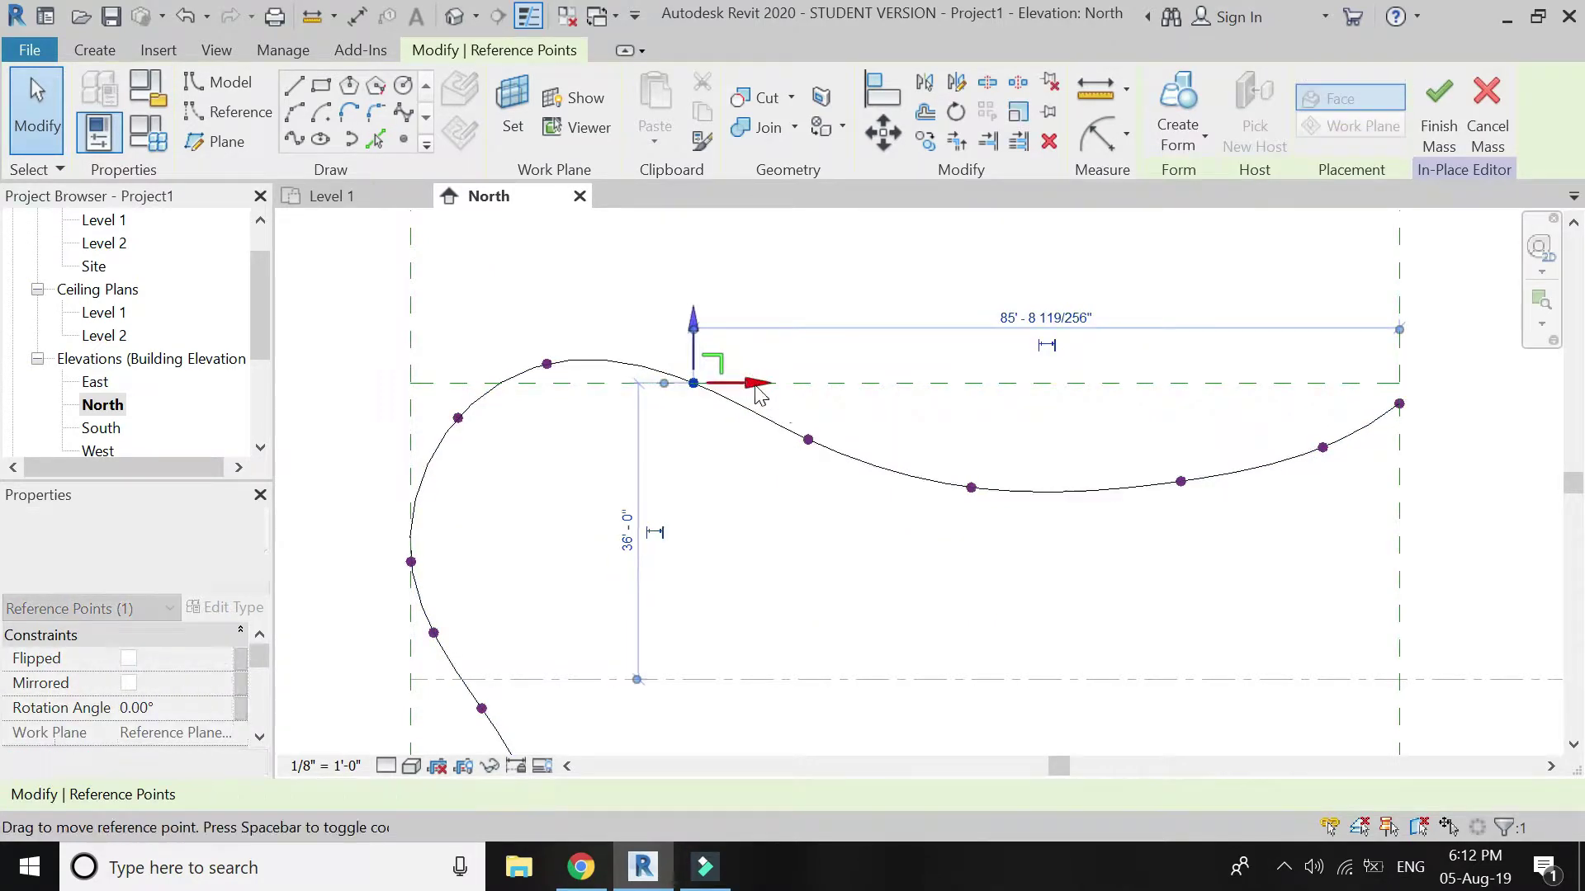
key("Escape")
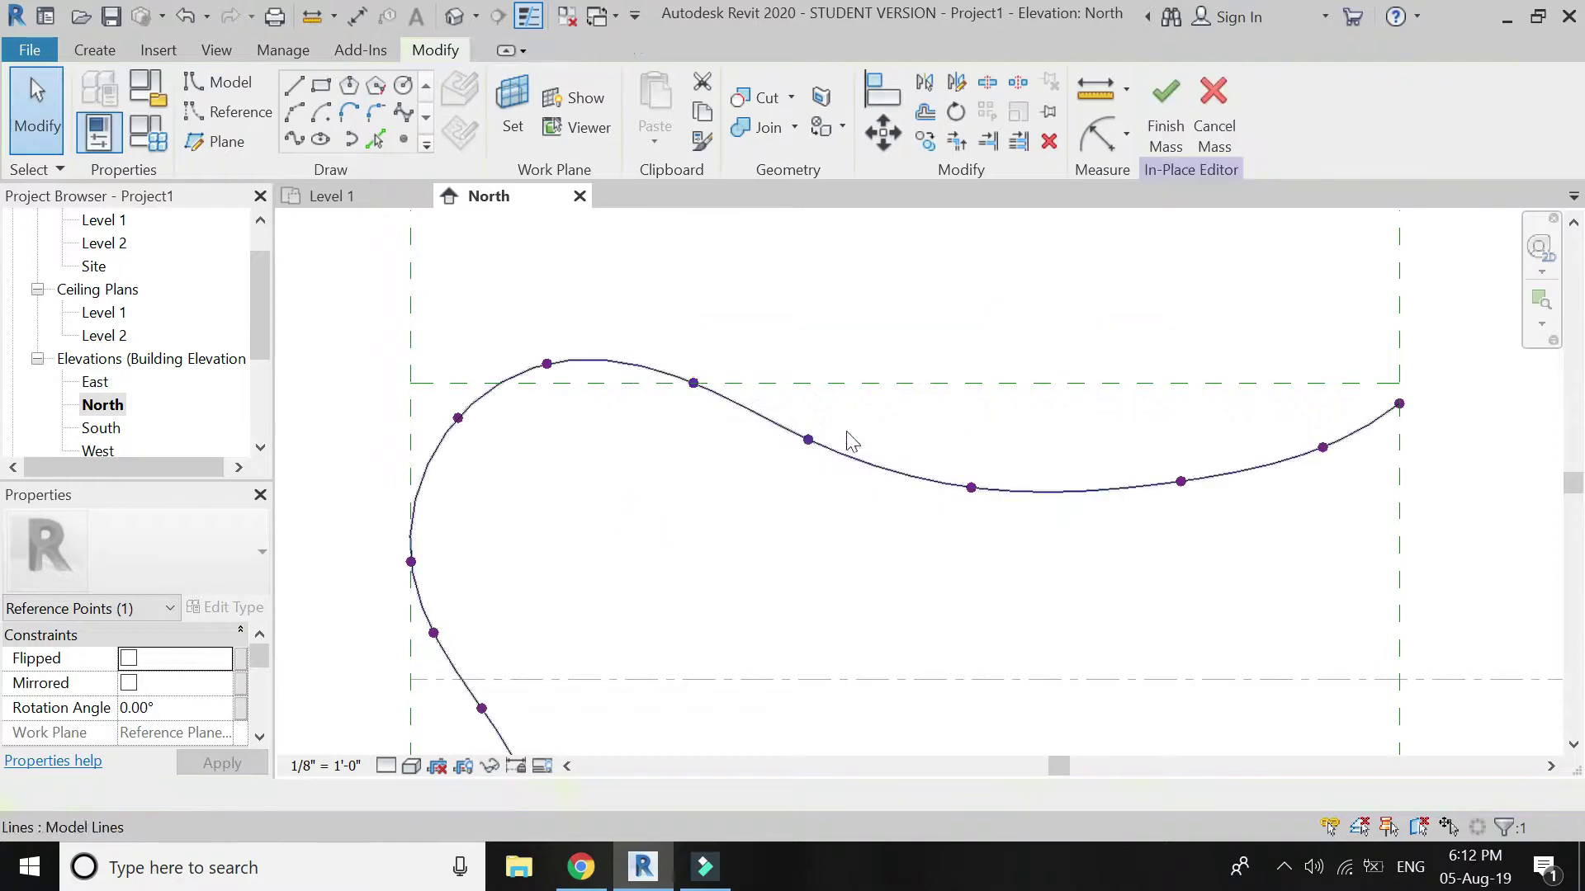
Step: Switch from the North elevation through the Level 1 floor plan to the Level 2 ceiling plan
scroll(848, 442, "down", 2)
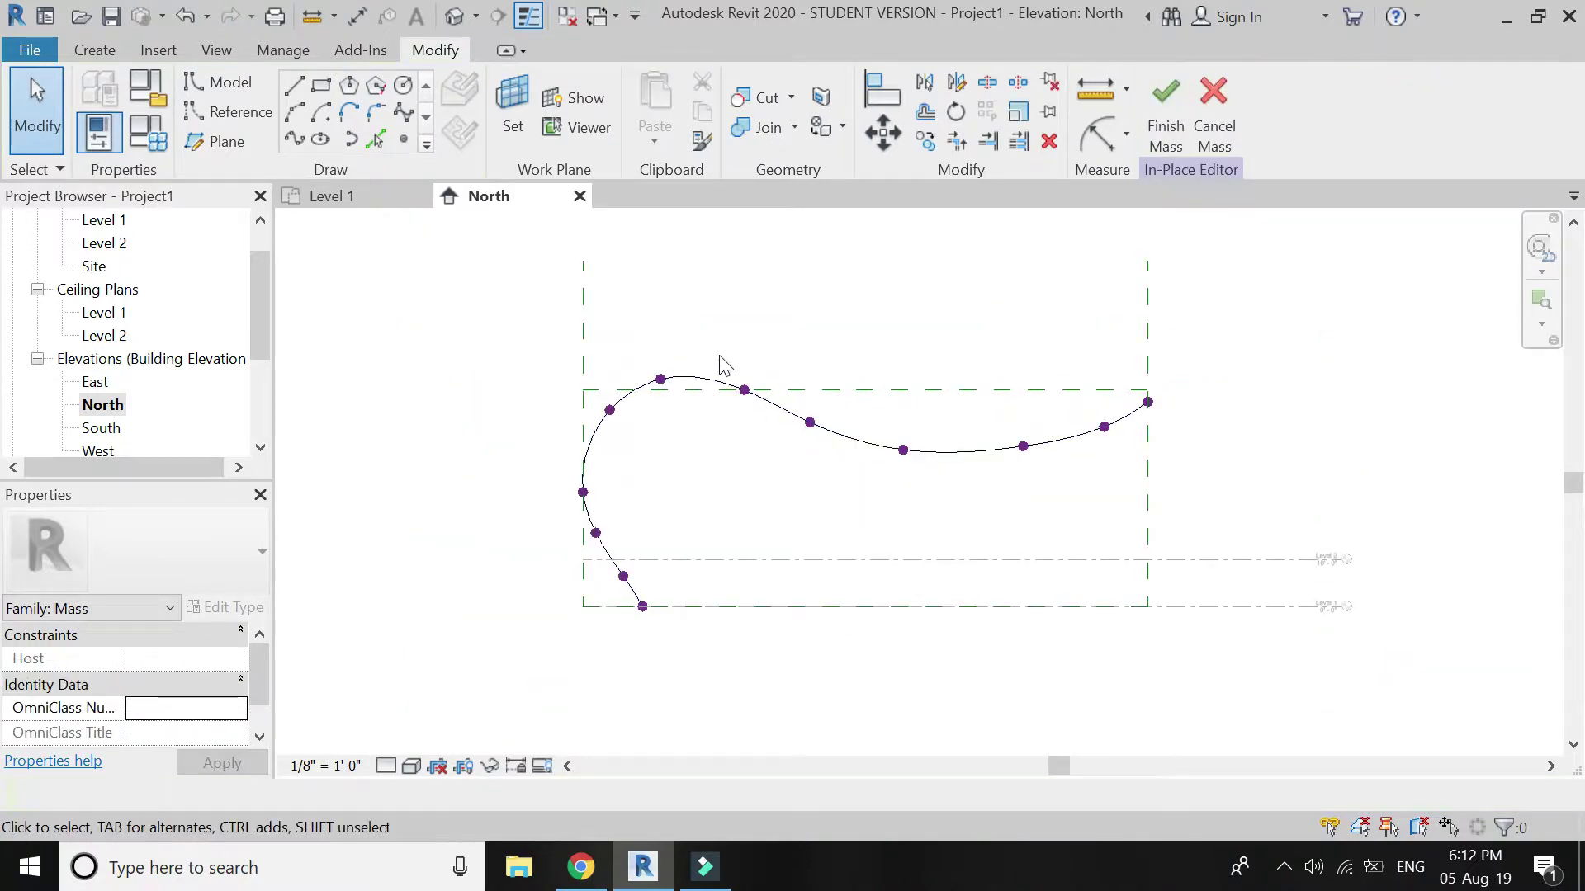
scroll(690, 395, "up", 1)
left_click(363, 198)
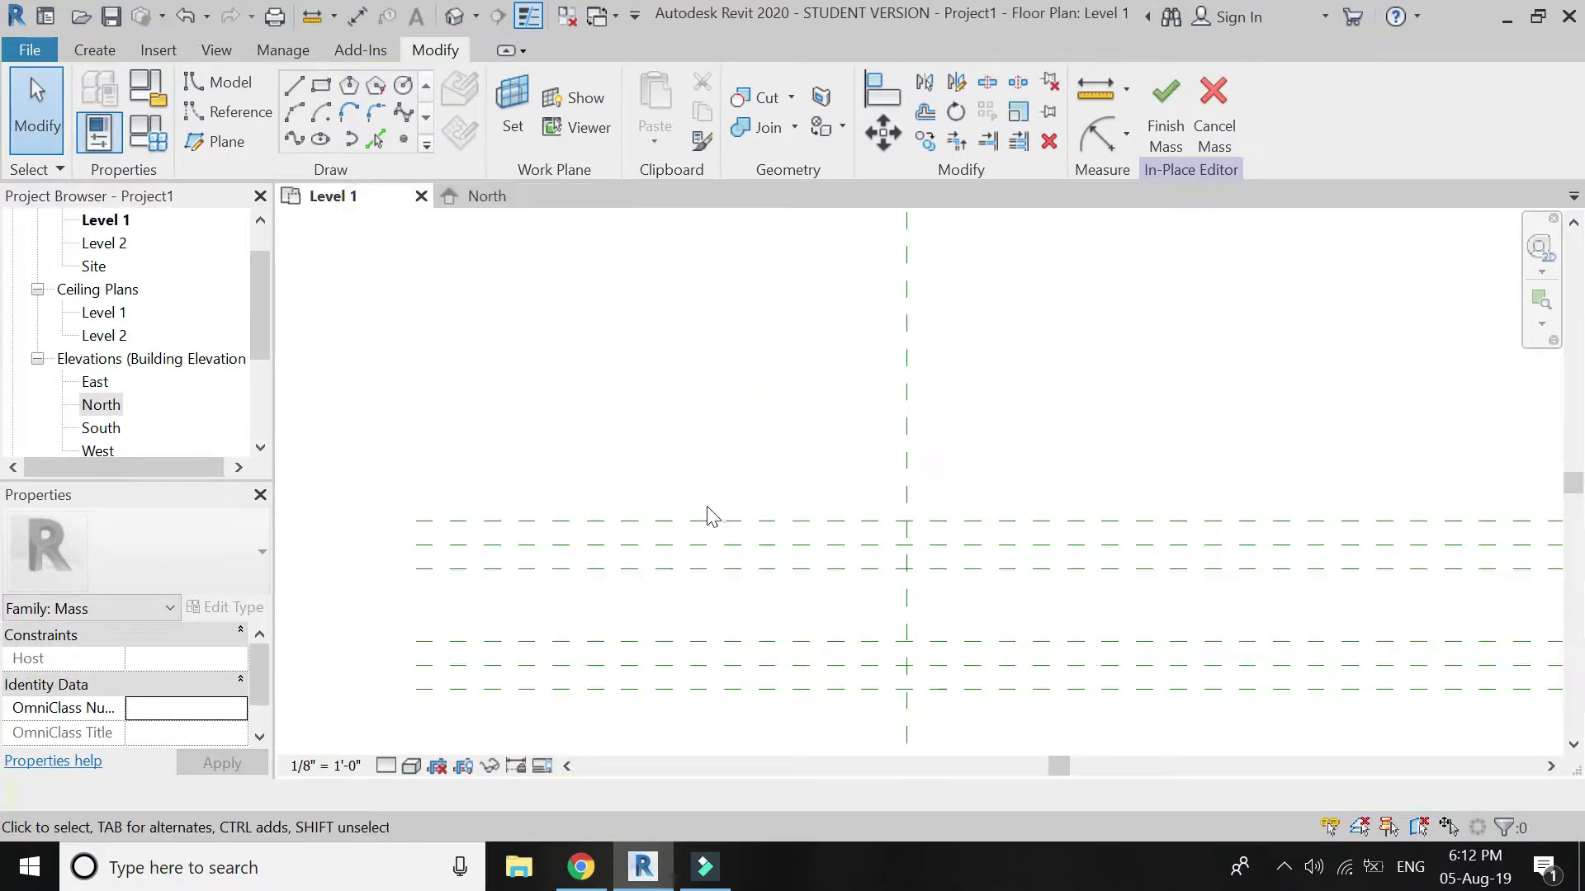
scroll(737, 429, "down", 3)
scroll(1005, 387, "up", 1)
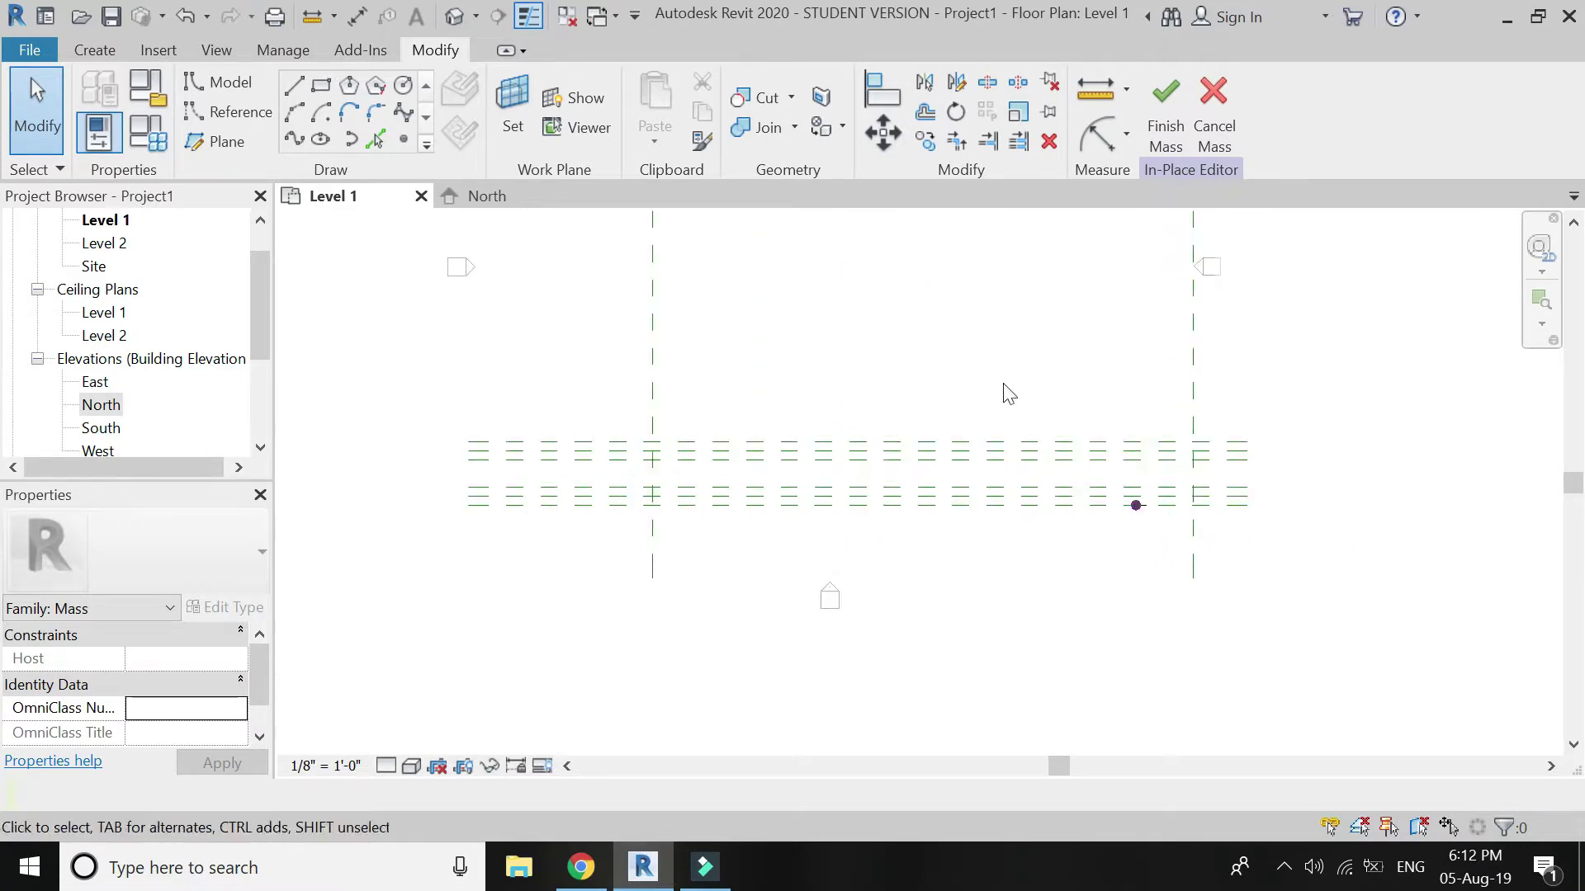
double_click(105, 335)
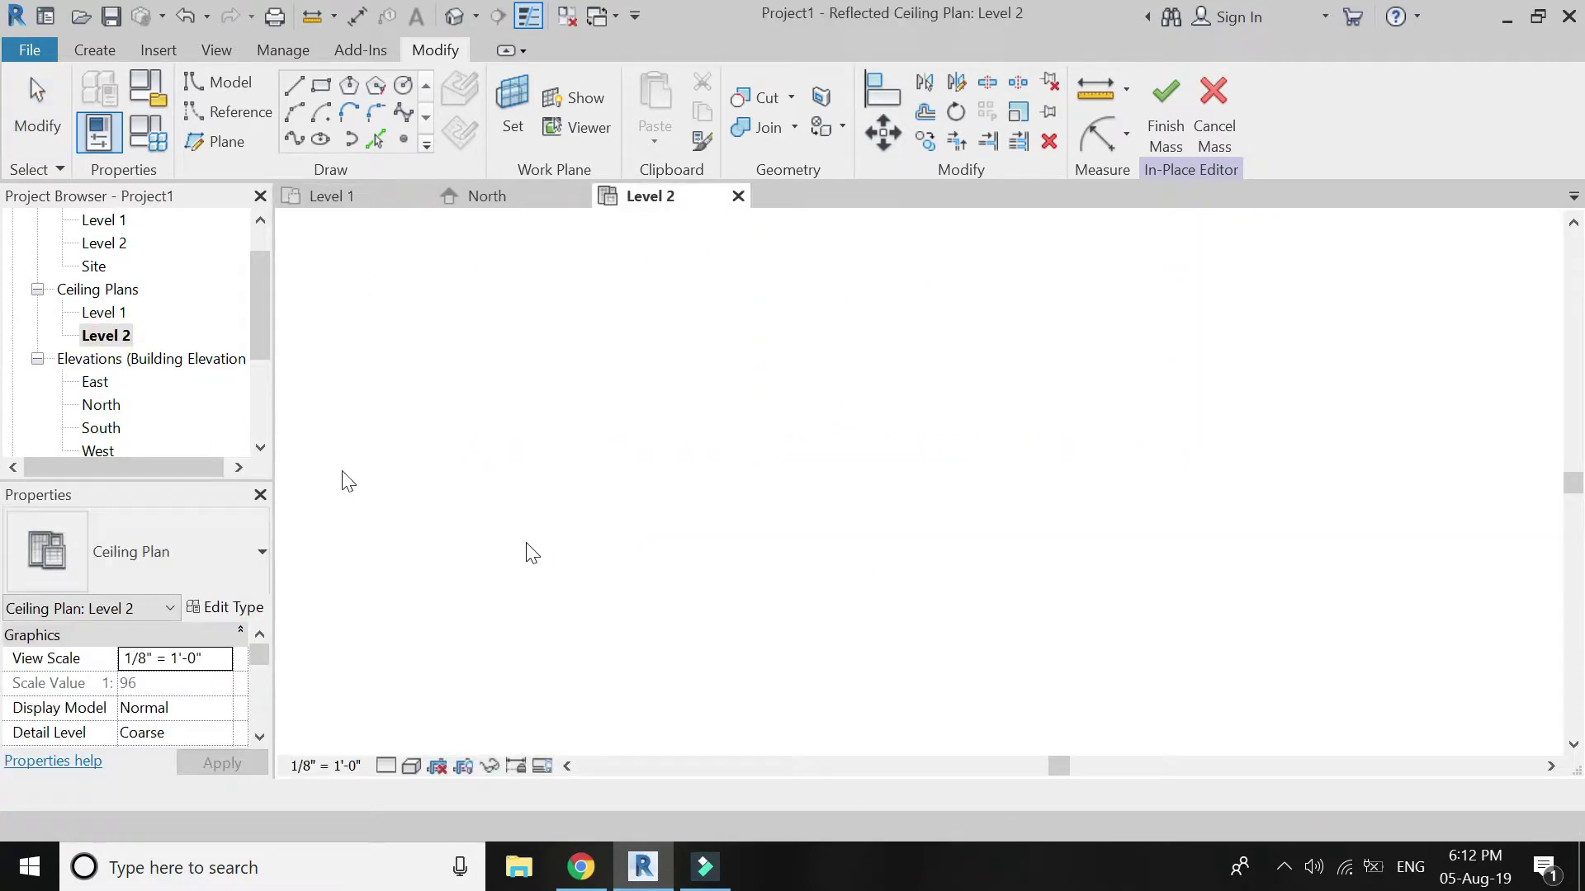
Step: Copy the spline profile from reference plane a1 onto reference plane a3 and leave the command
left_click(928, 505)
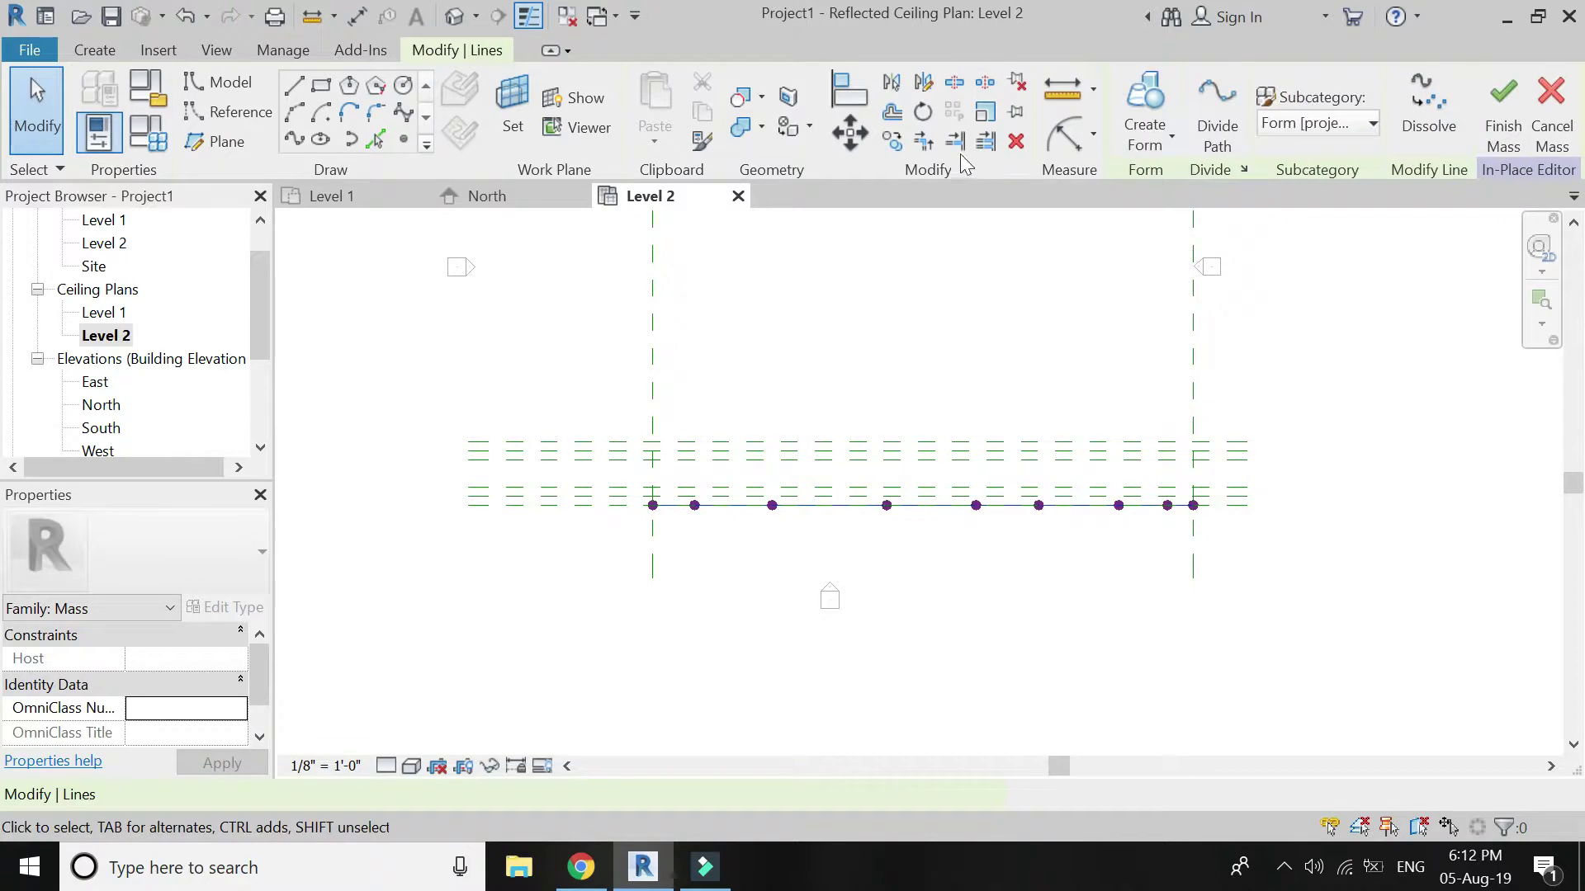
scroll(1184, 491, "up", 1)
scroll(1189, 493, "up", 1)
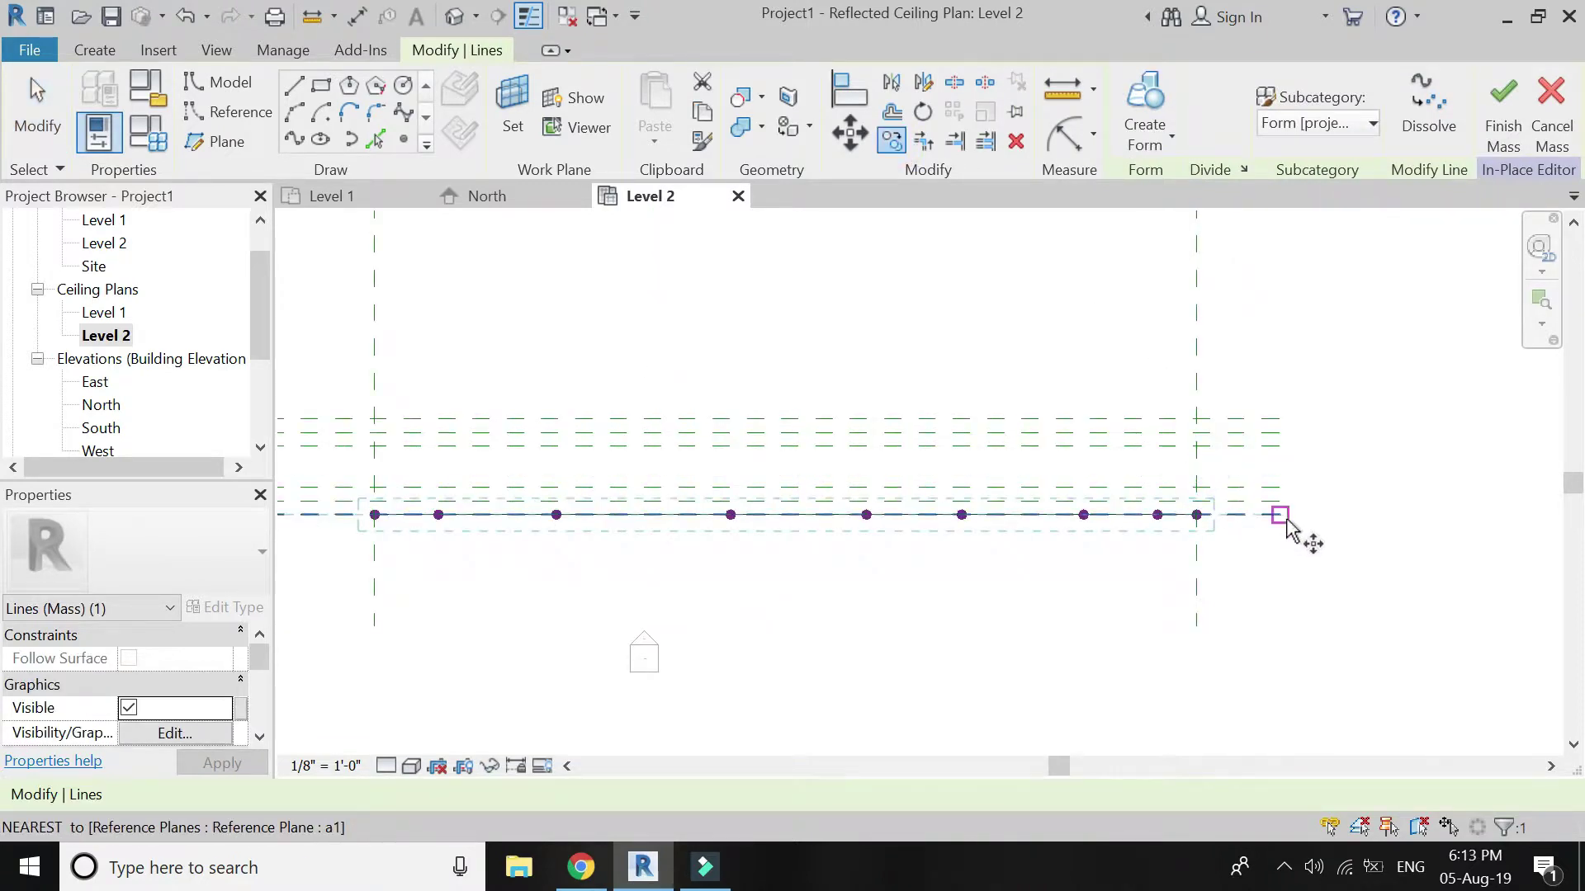
key("c")
key("o")
left_click(1280, 515)
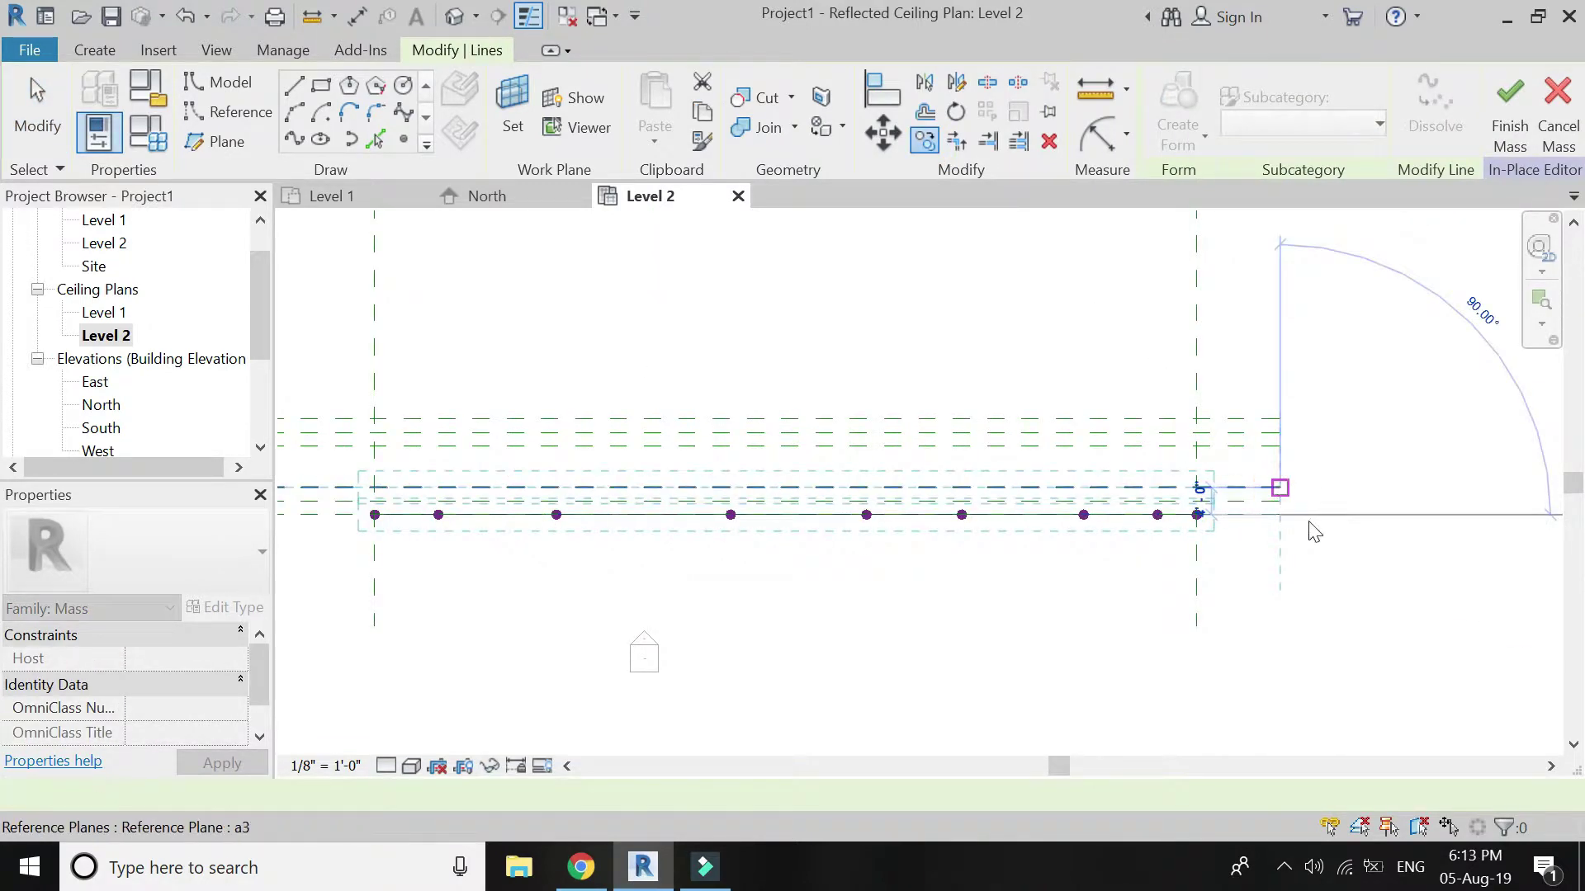
left_click(1300, 516)
key("Escape")
Step: Return to the North elevation and set the work plane to Reference Plane : b1
left_click(479, 203)
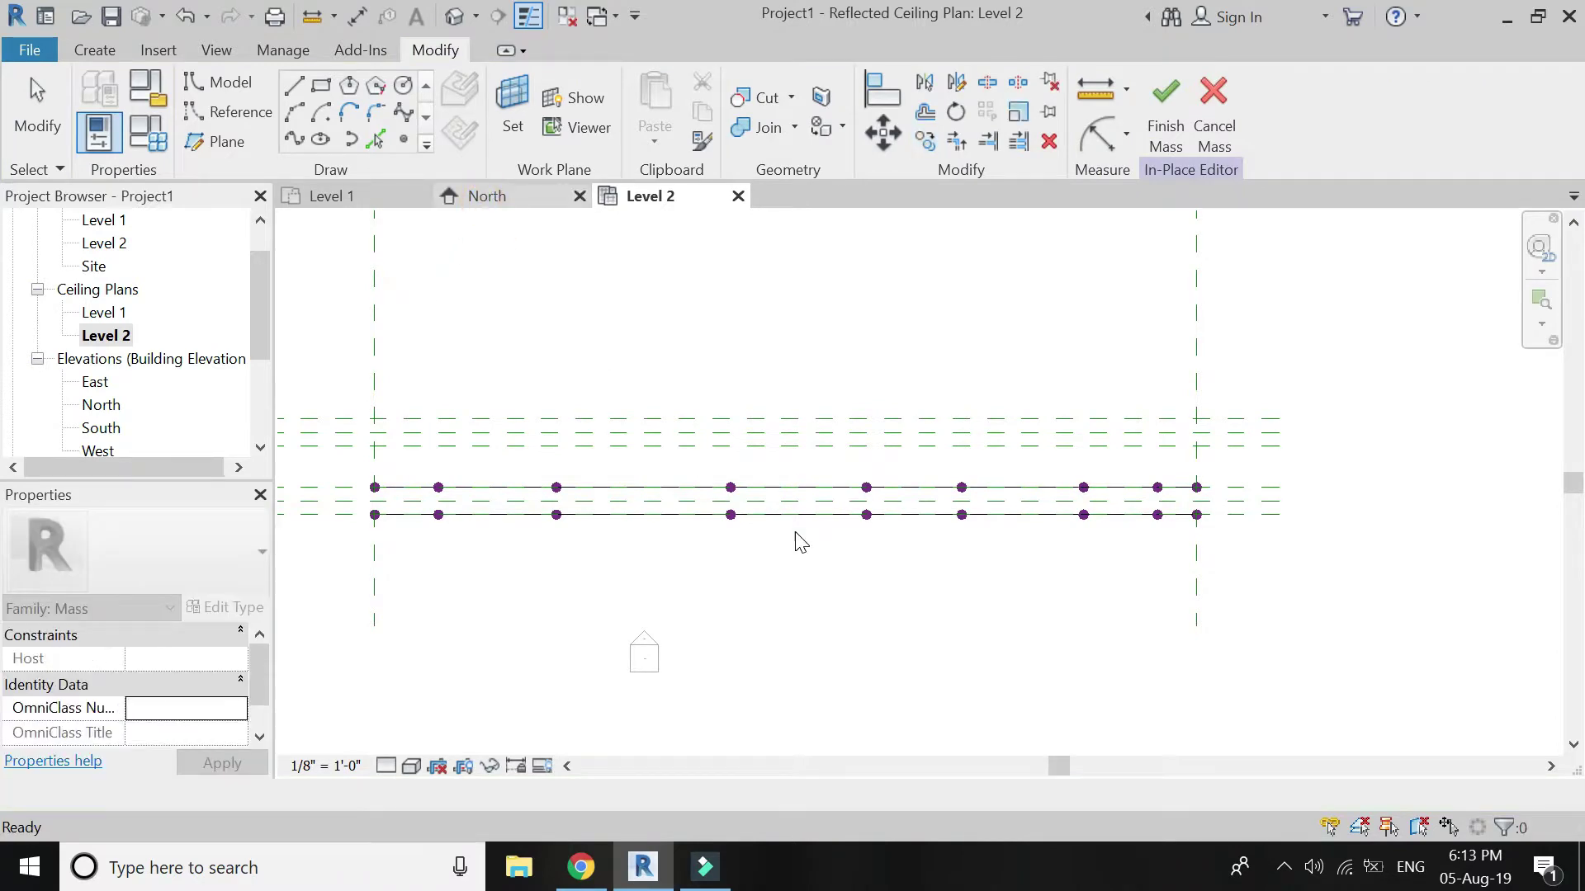
left_click(533, 152)
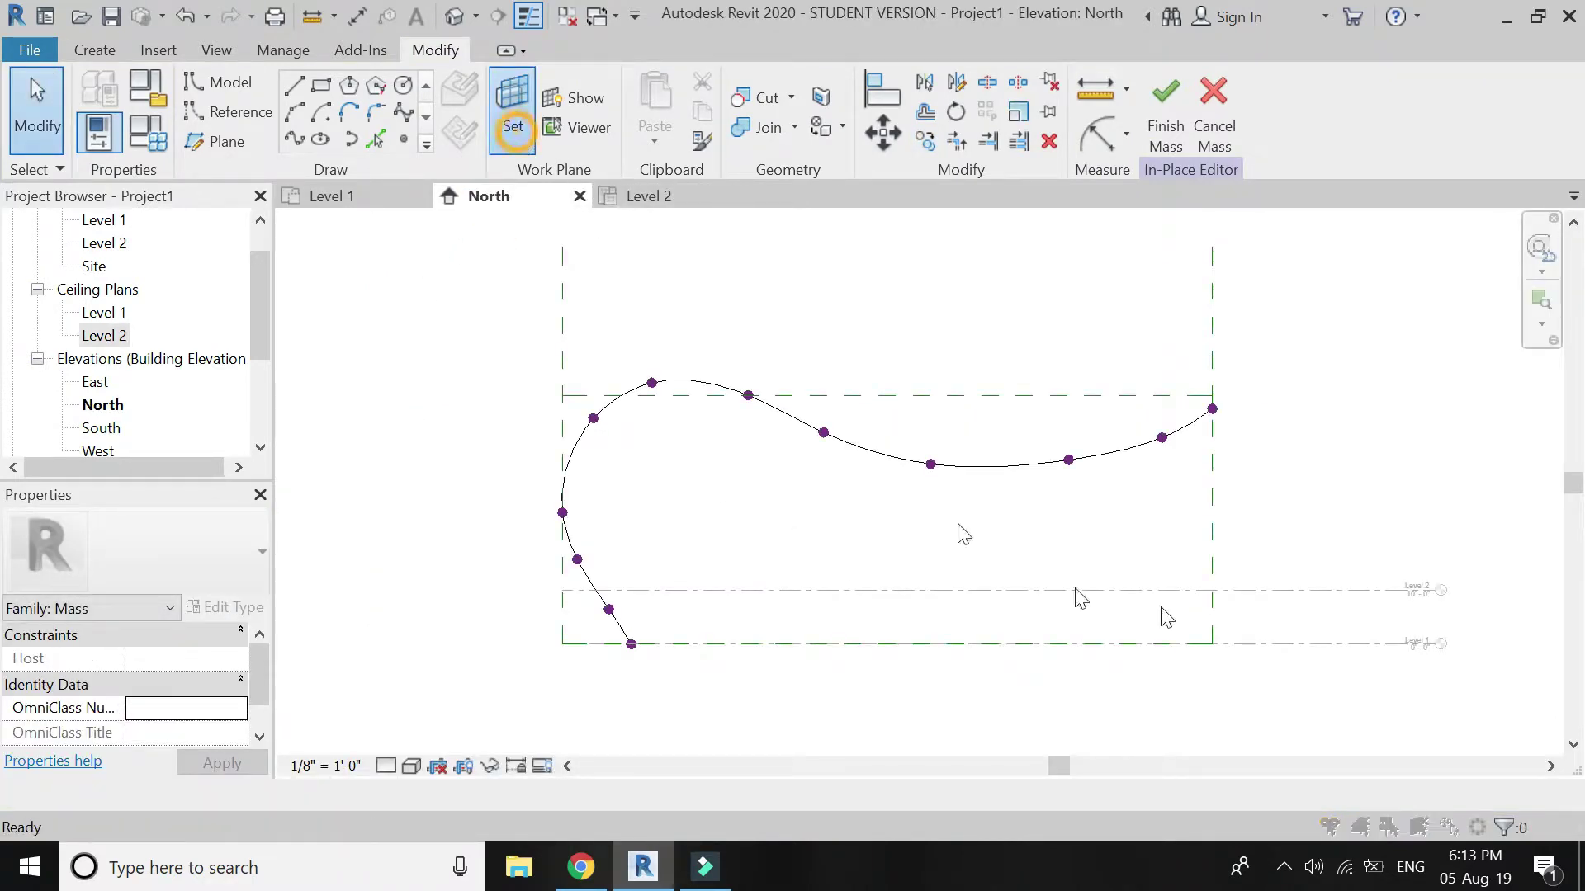
left_click(1306, 560)
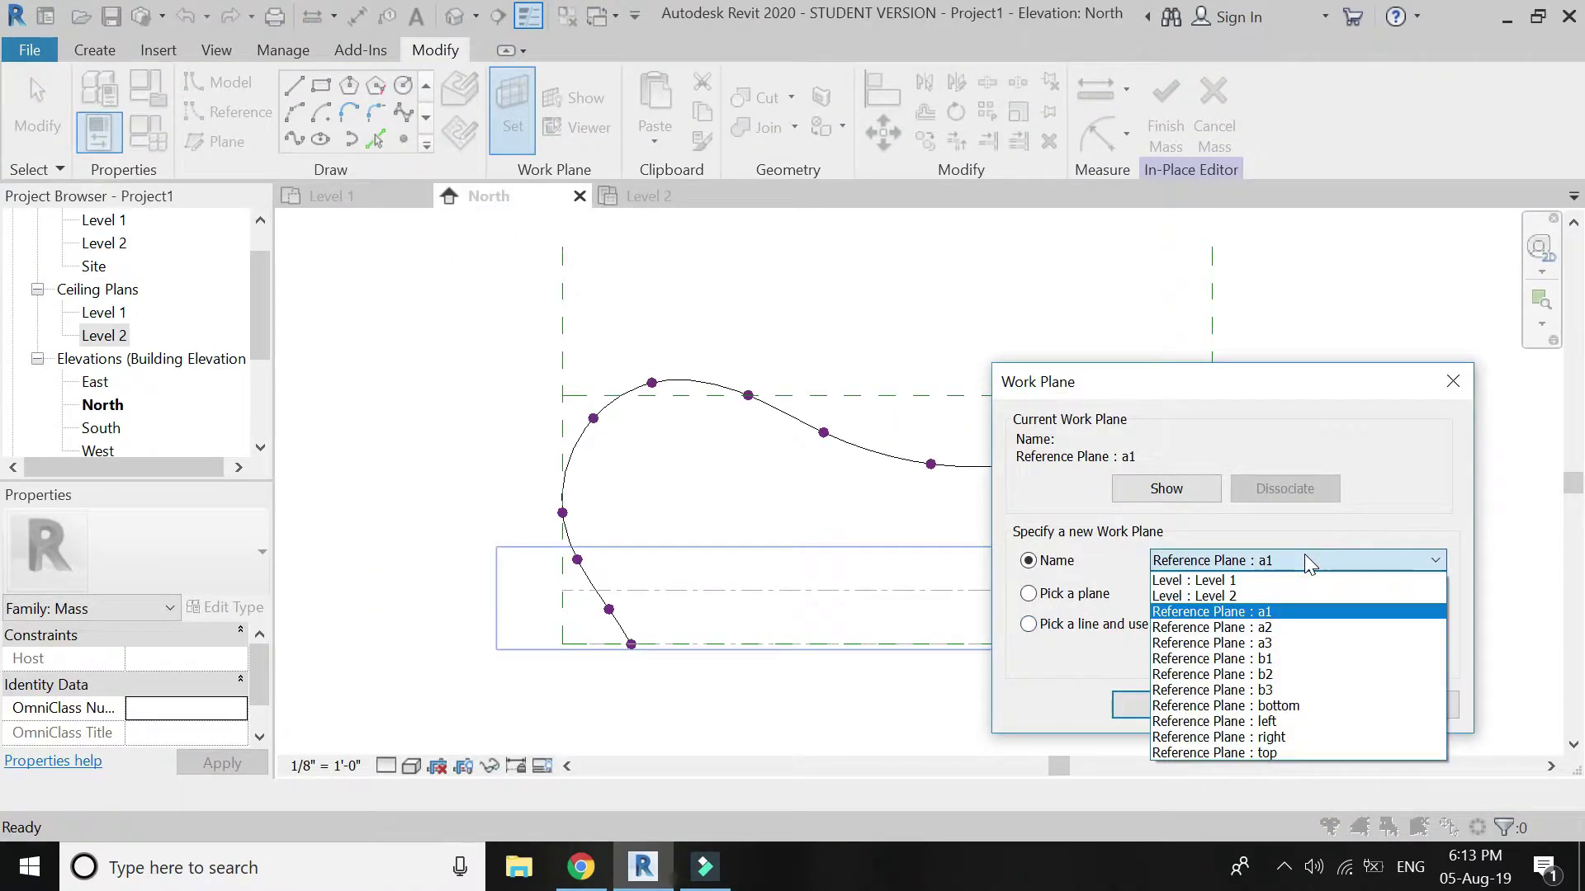
left_click(1306, 658)
left_click(1166, 704)
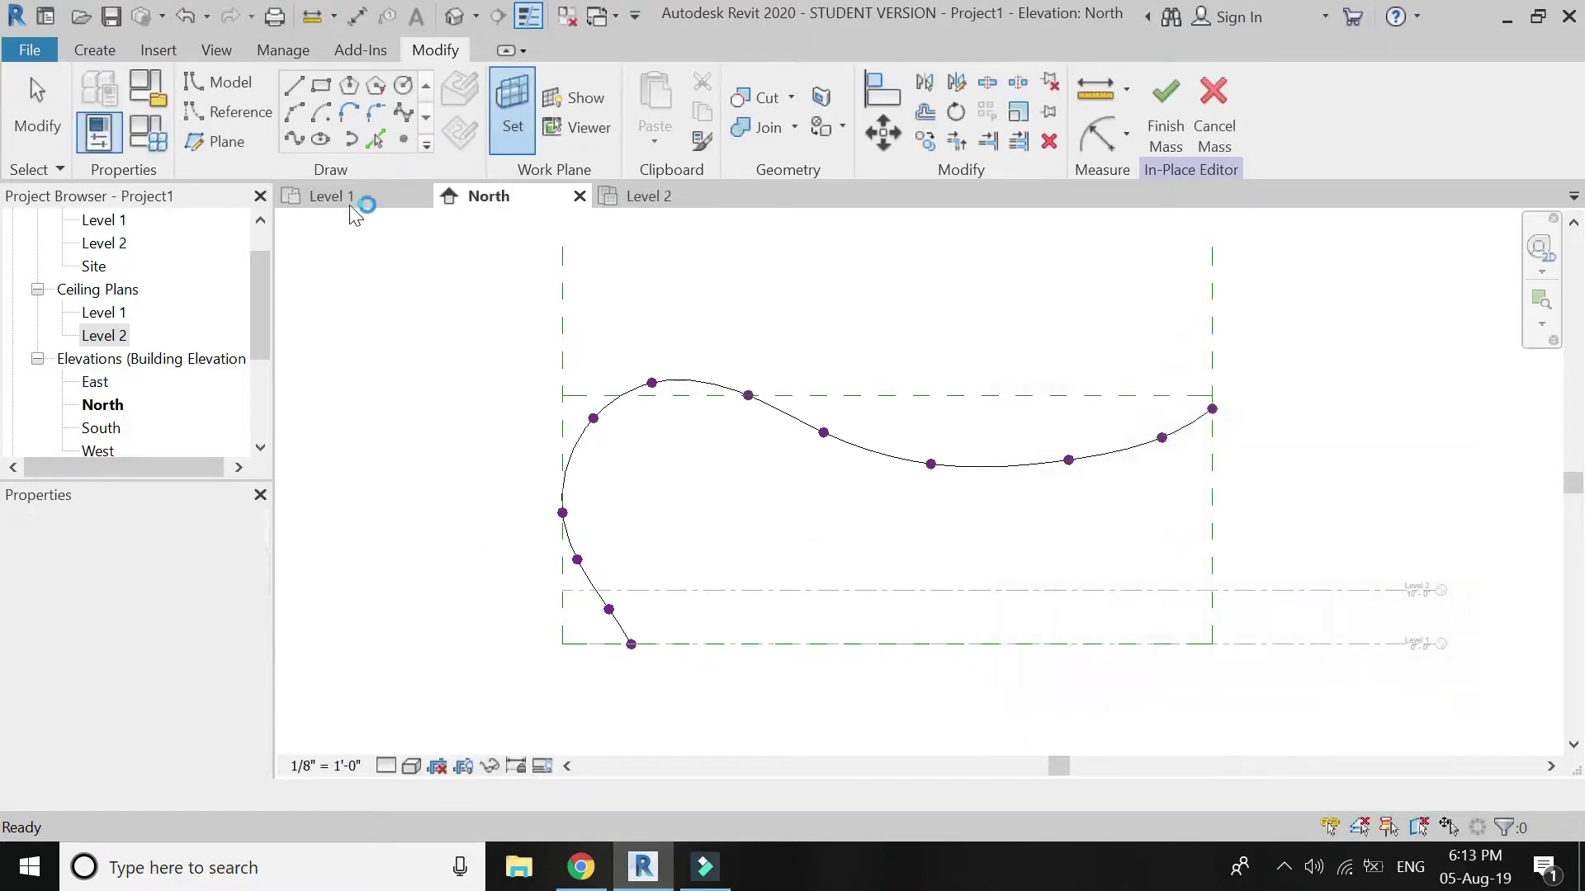
Step: Draw a second spline from the bottom plane beside the first base point, over a crest and dip, ending on the right plane about 50'-4" high
left_click(294, 139)
left_click(736, 343)
scroll(736, 344, "up", 1)
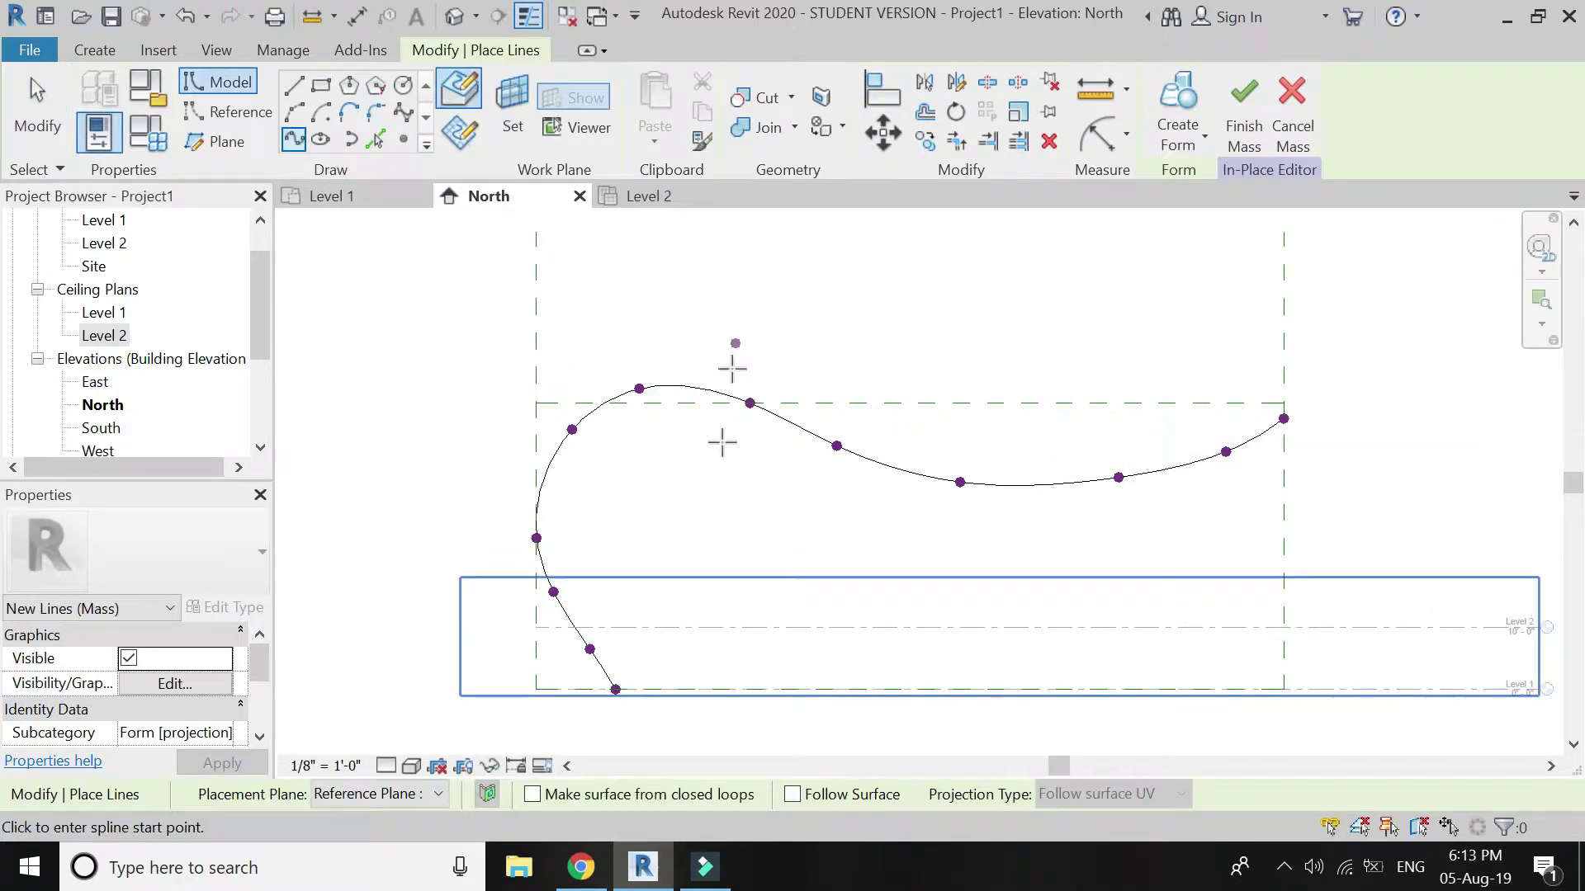
left_click(643, 689)
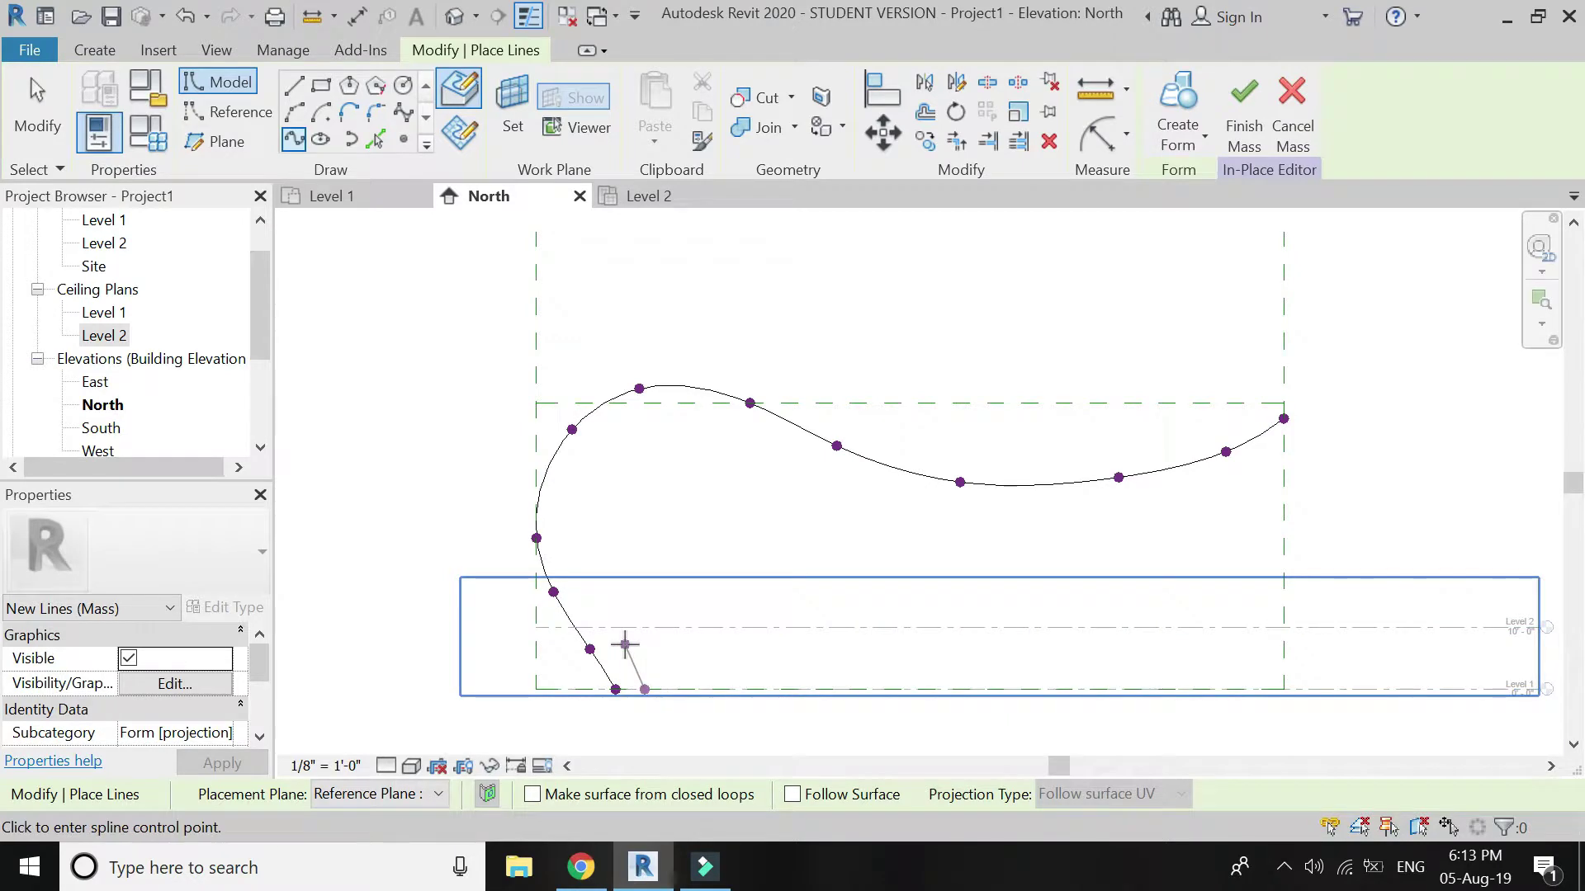
left_click(625, 644)
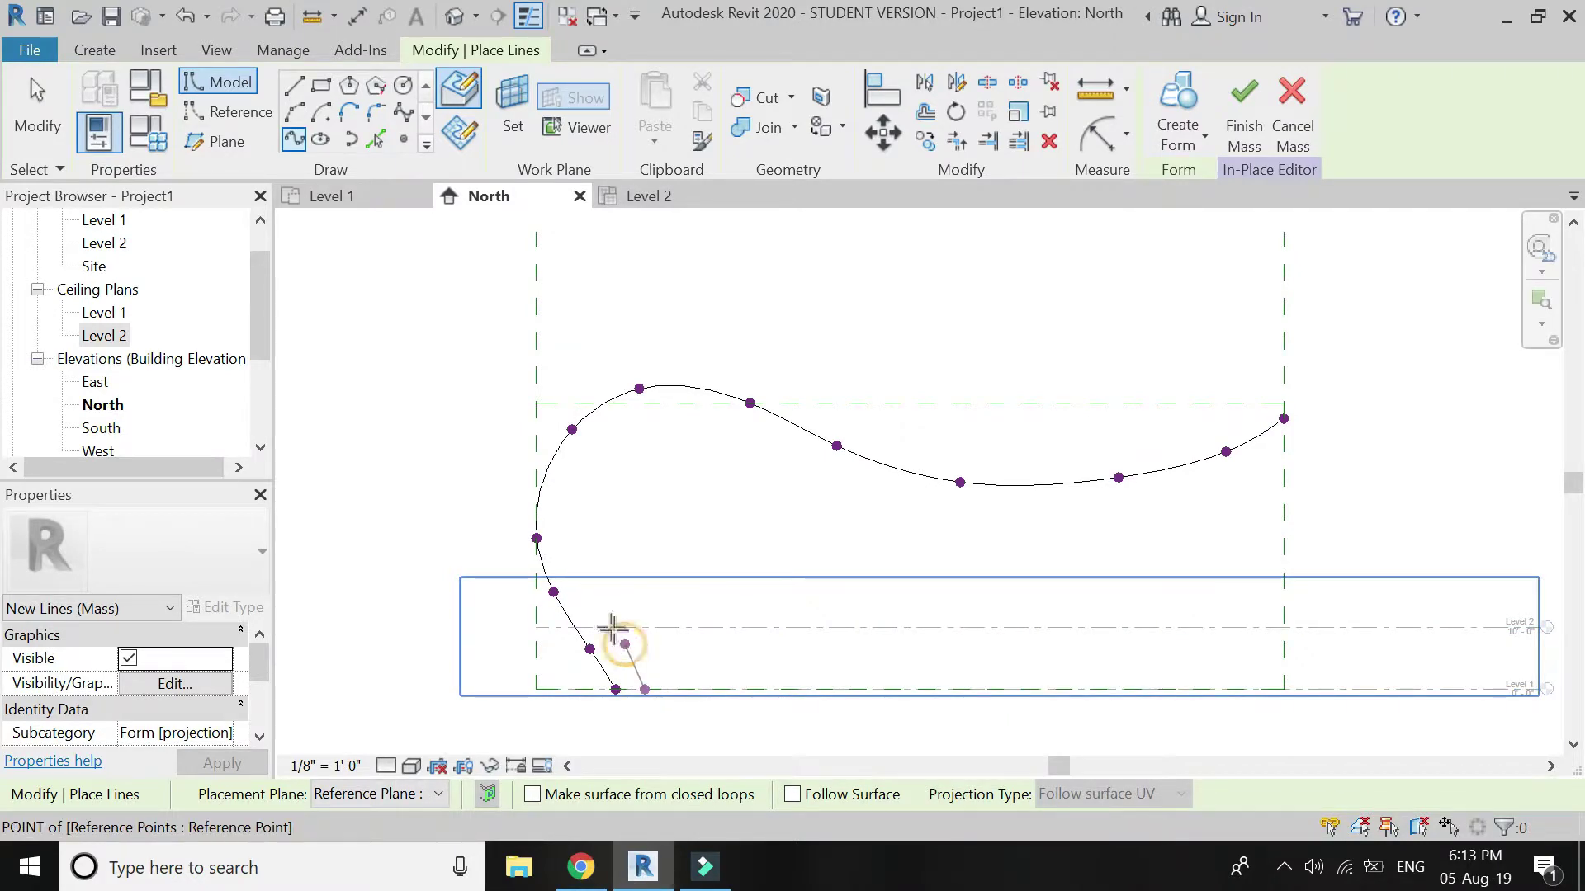
left_click(596, 608)
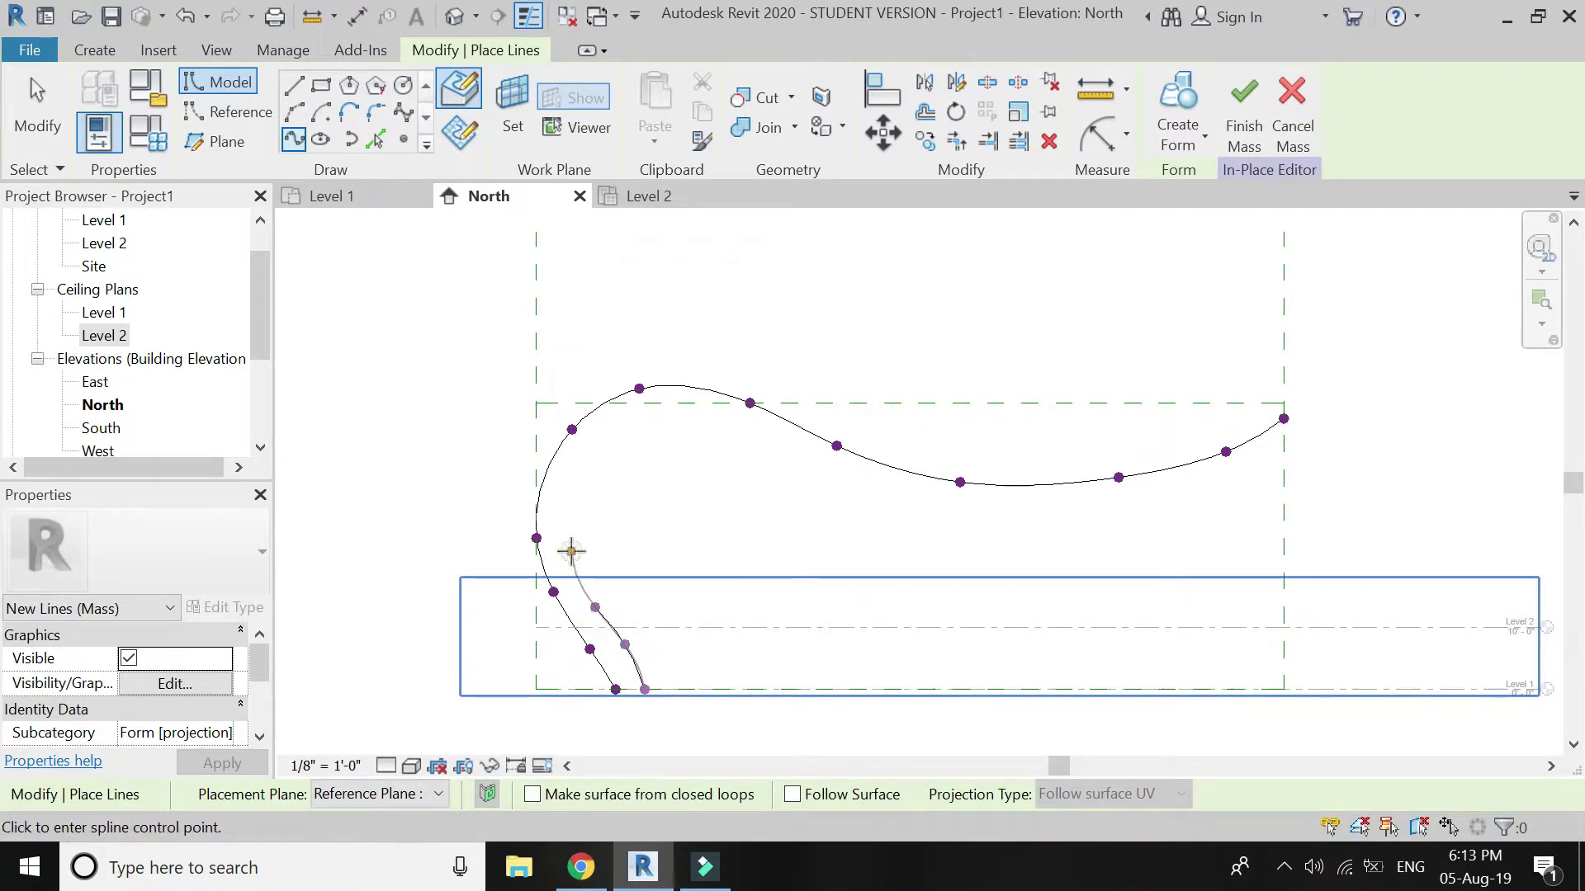
left_click(571, 551)
left_click(576, 468)
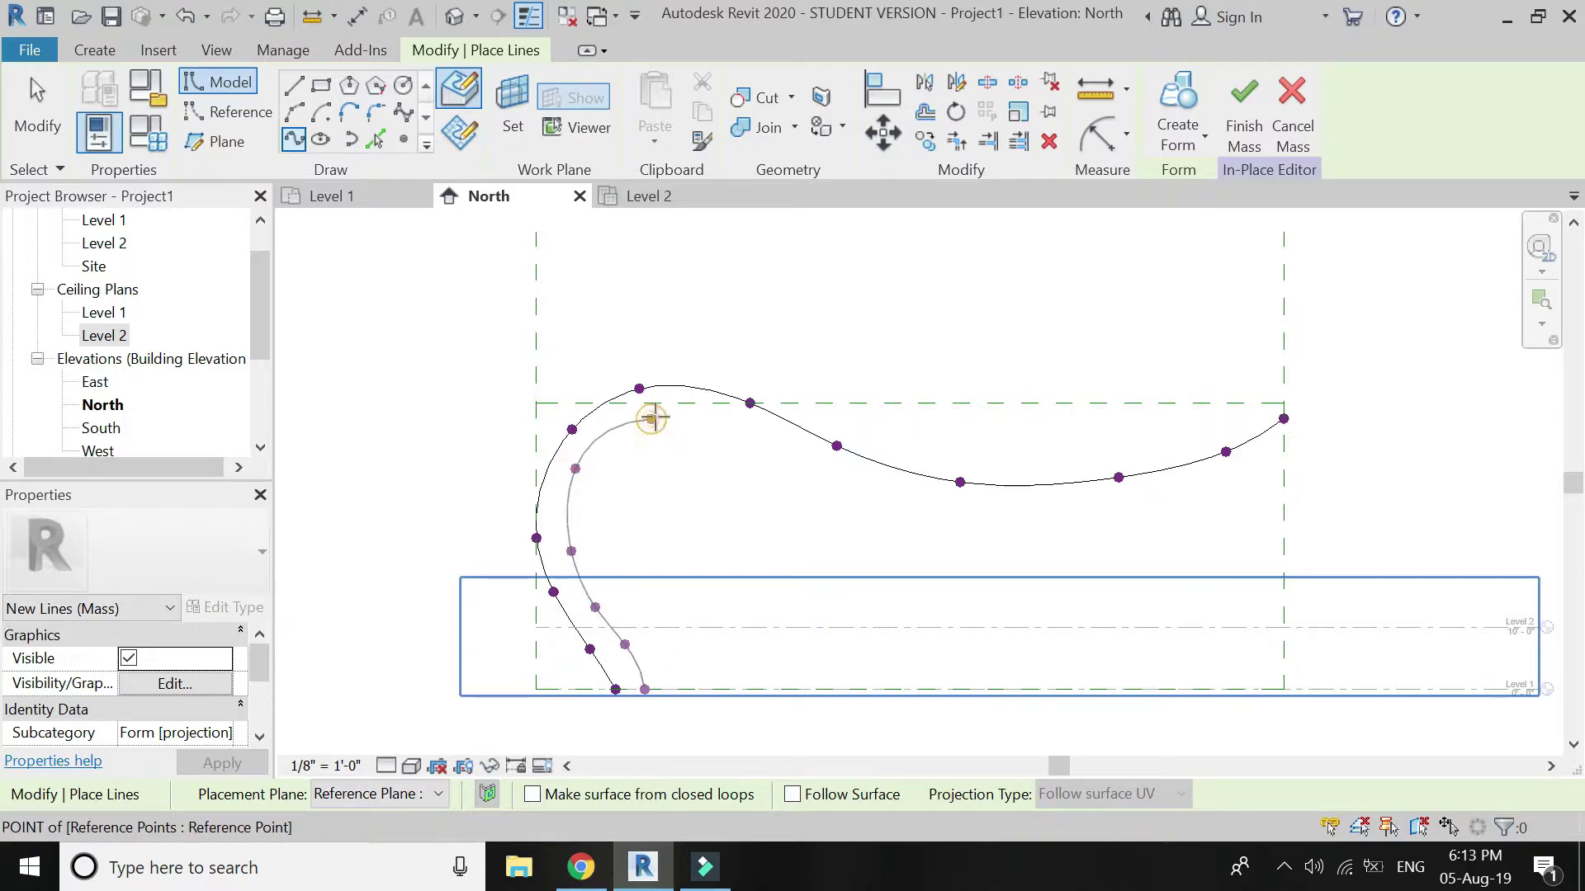
left_click(651, 418)
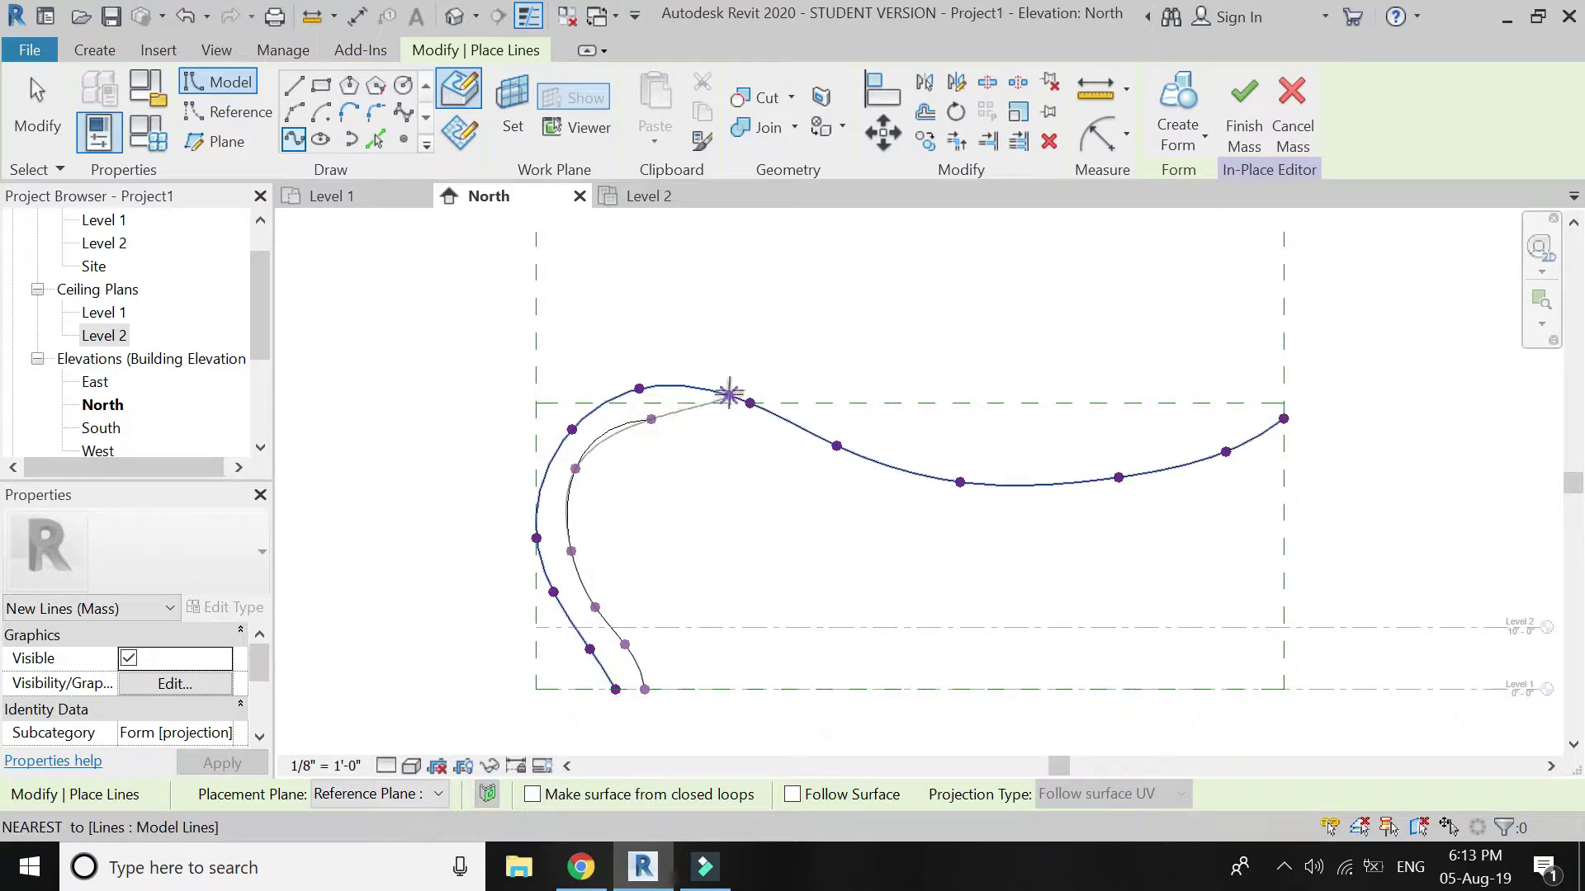
left_click(825, 416)
left_click(902, 484)
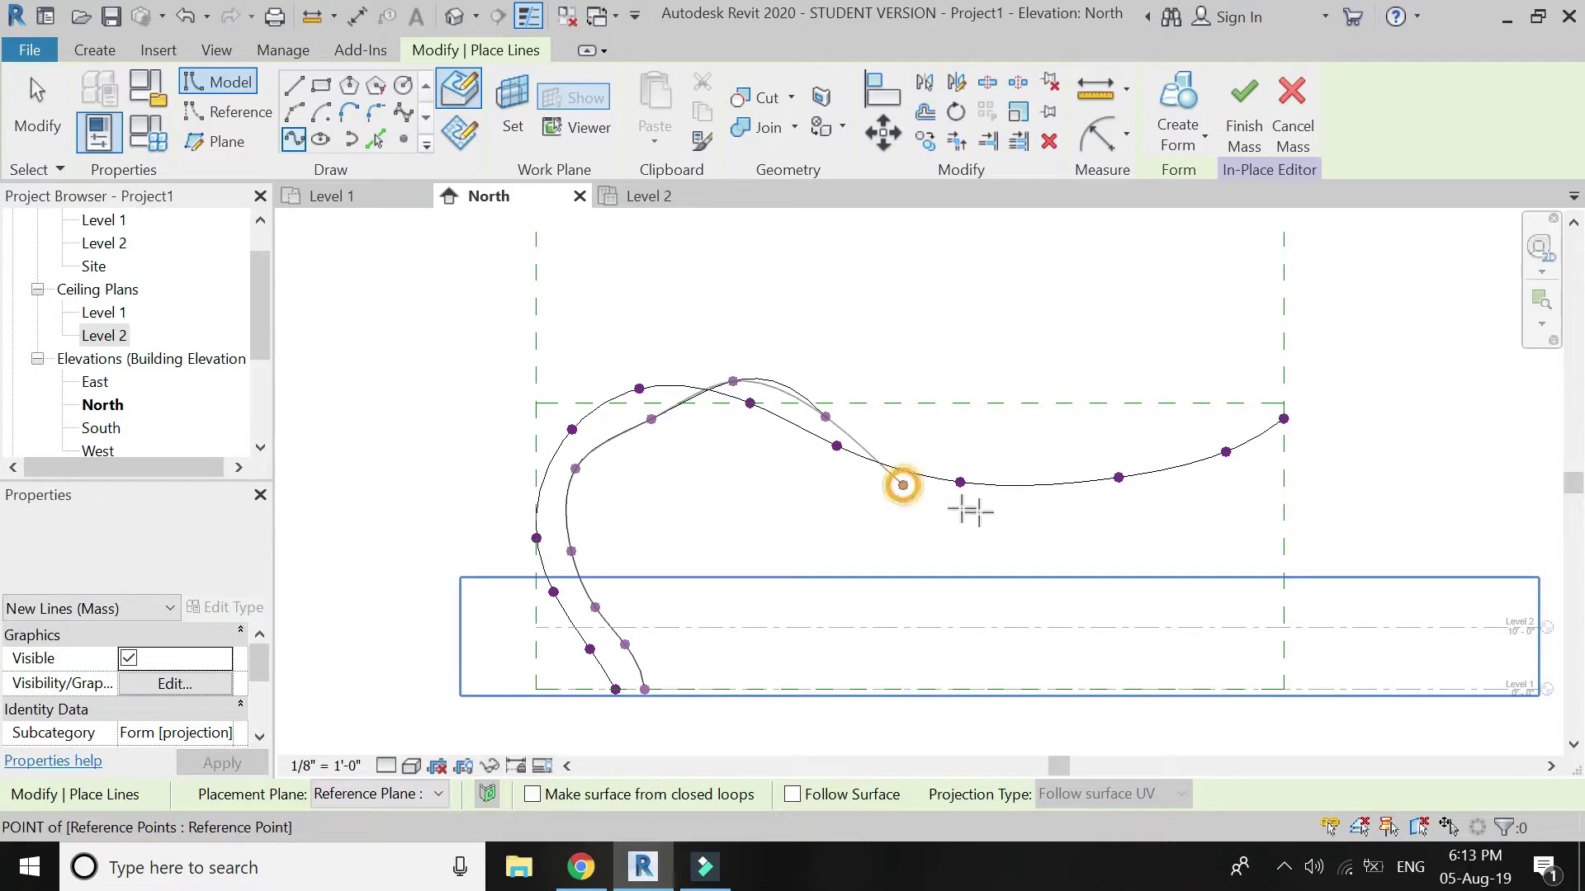
left_click(1023, 512)
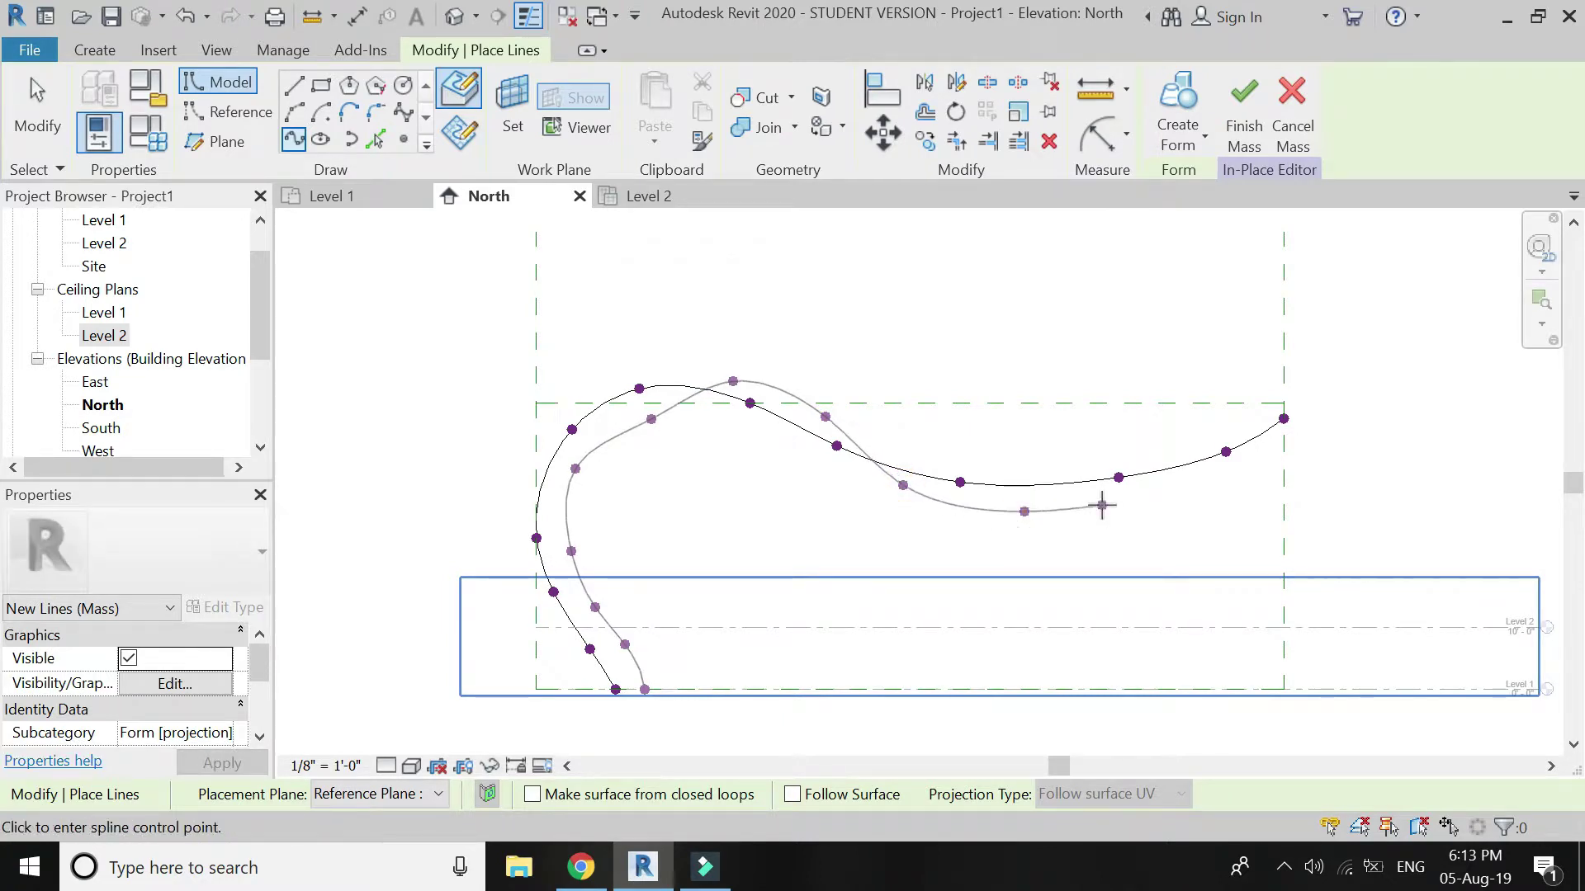
double_click(1105, 505)
left_click(1192, 441)
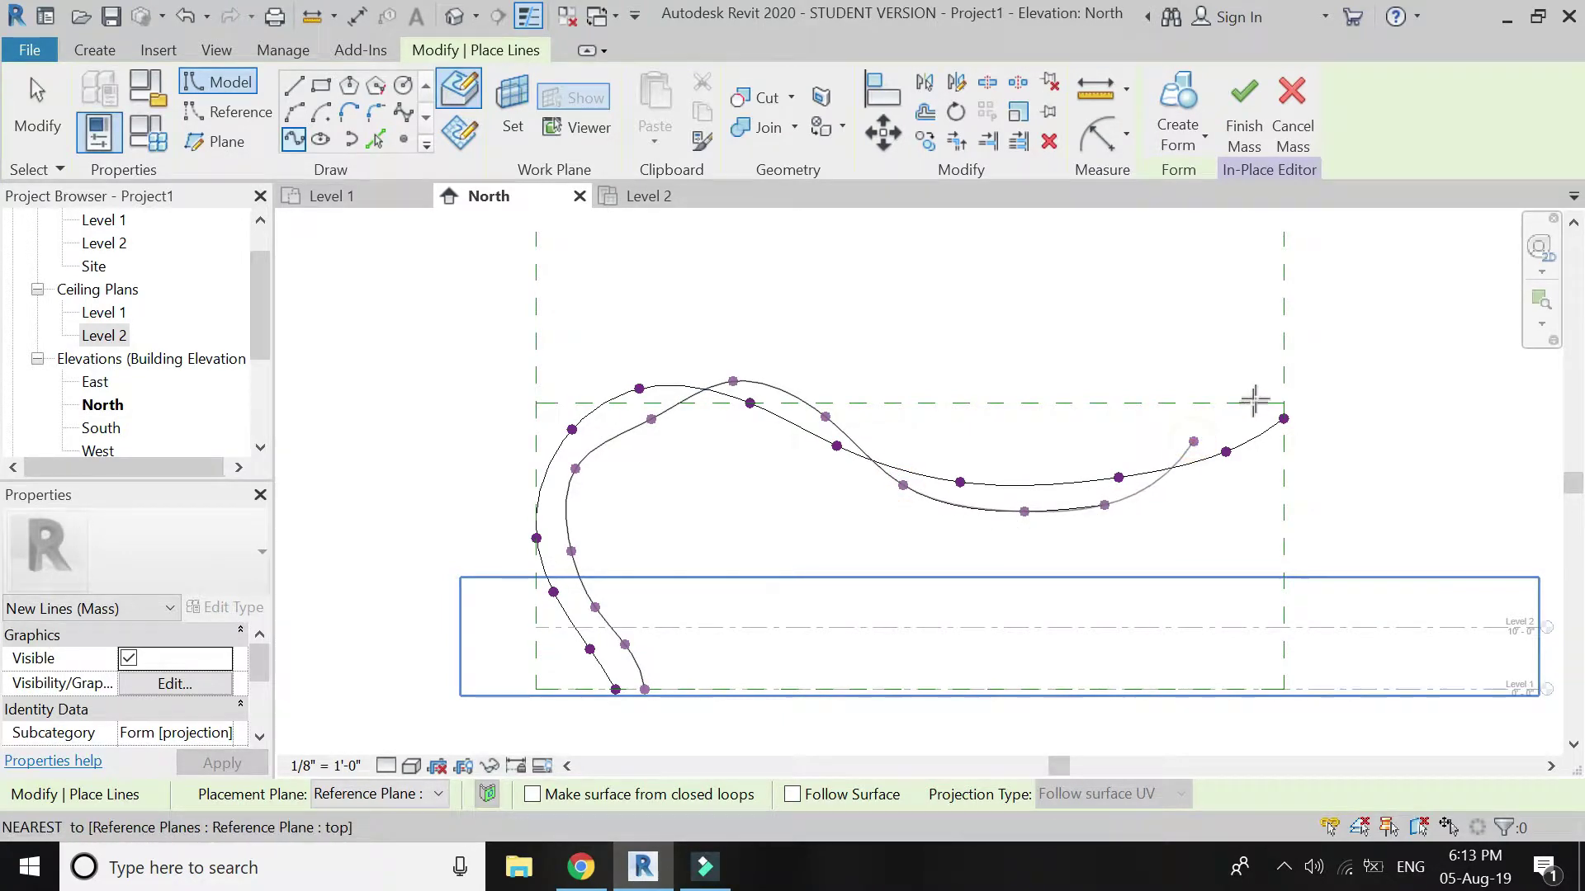
double_click(1282, 377)
key("Escape")
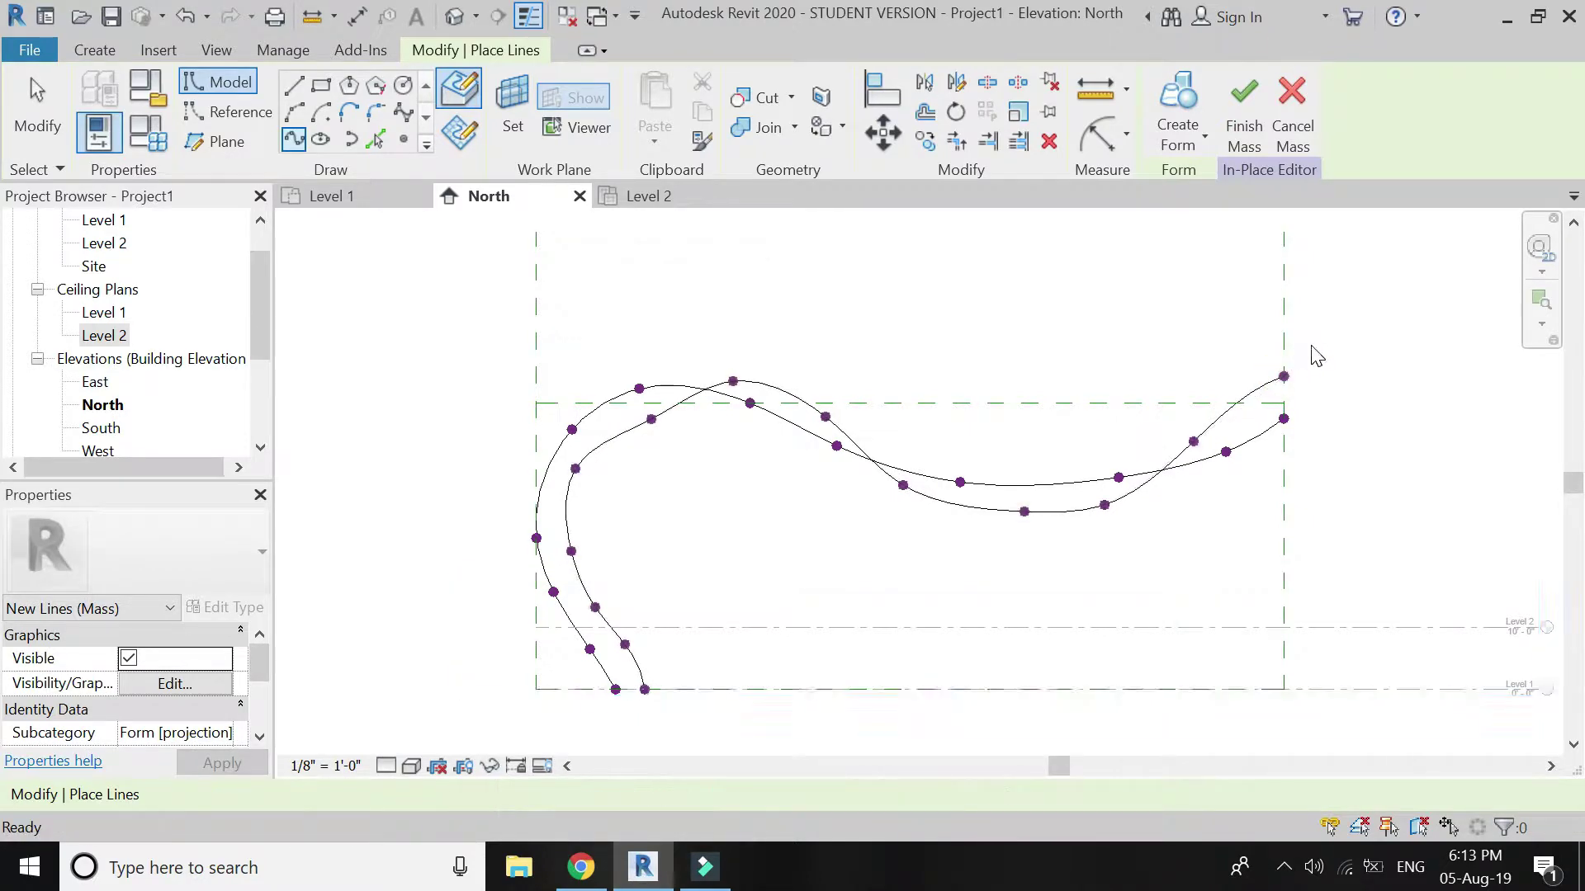
Step: Raise the second spline's right end to about 53'-6" above the bottom plane and lower its neighbouring point to about 8'-10" below the top plane
left_click(1284, 374)
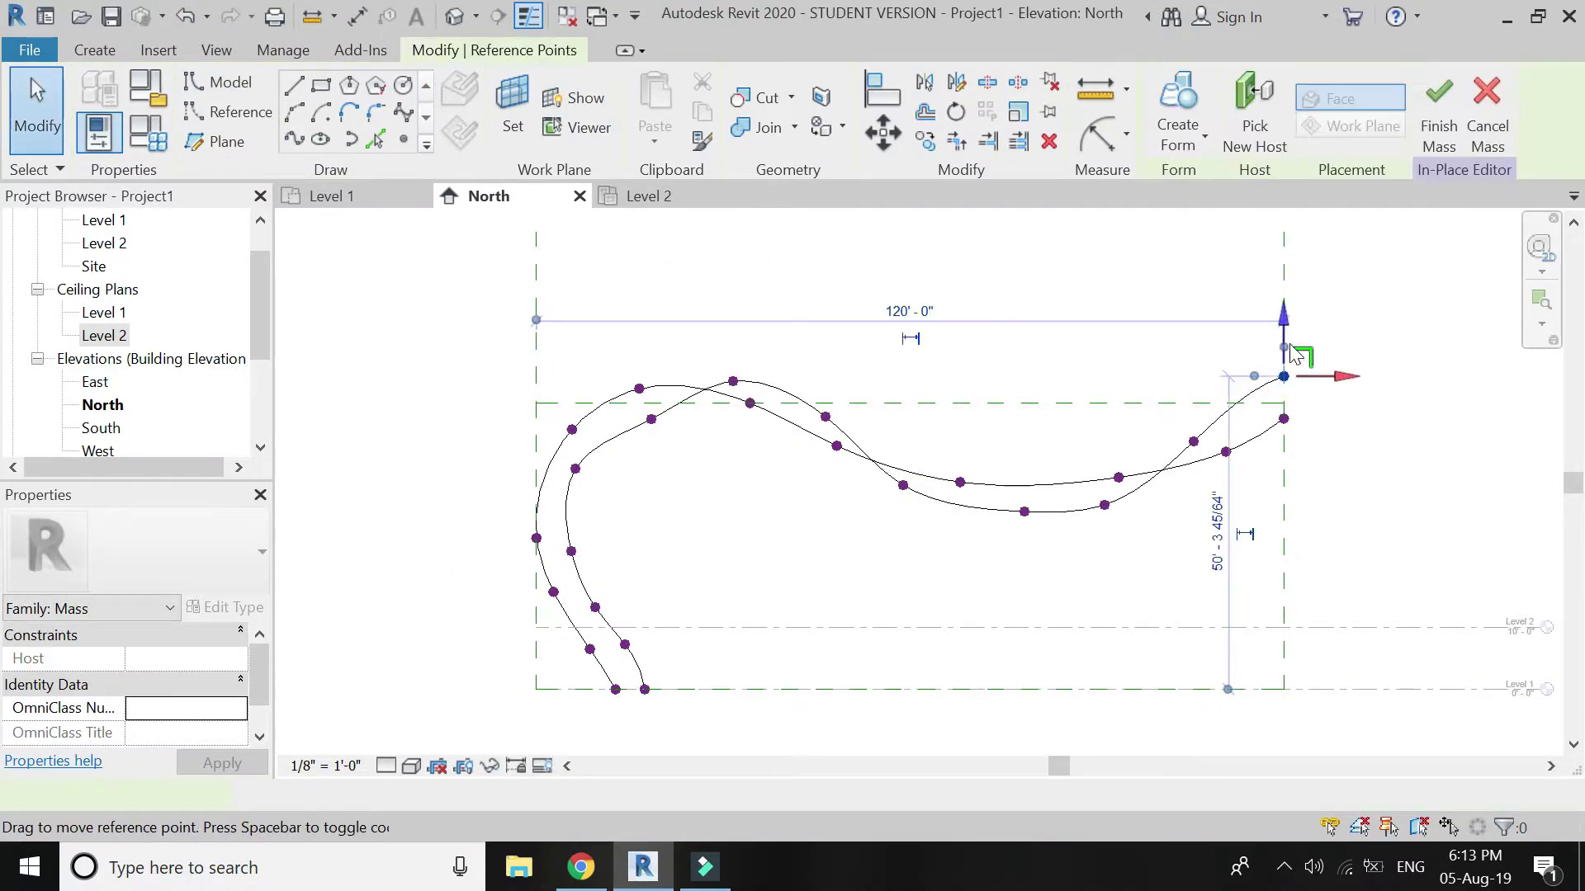
left_click_drag(1286, 330, 1282, 303)
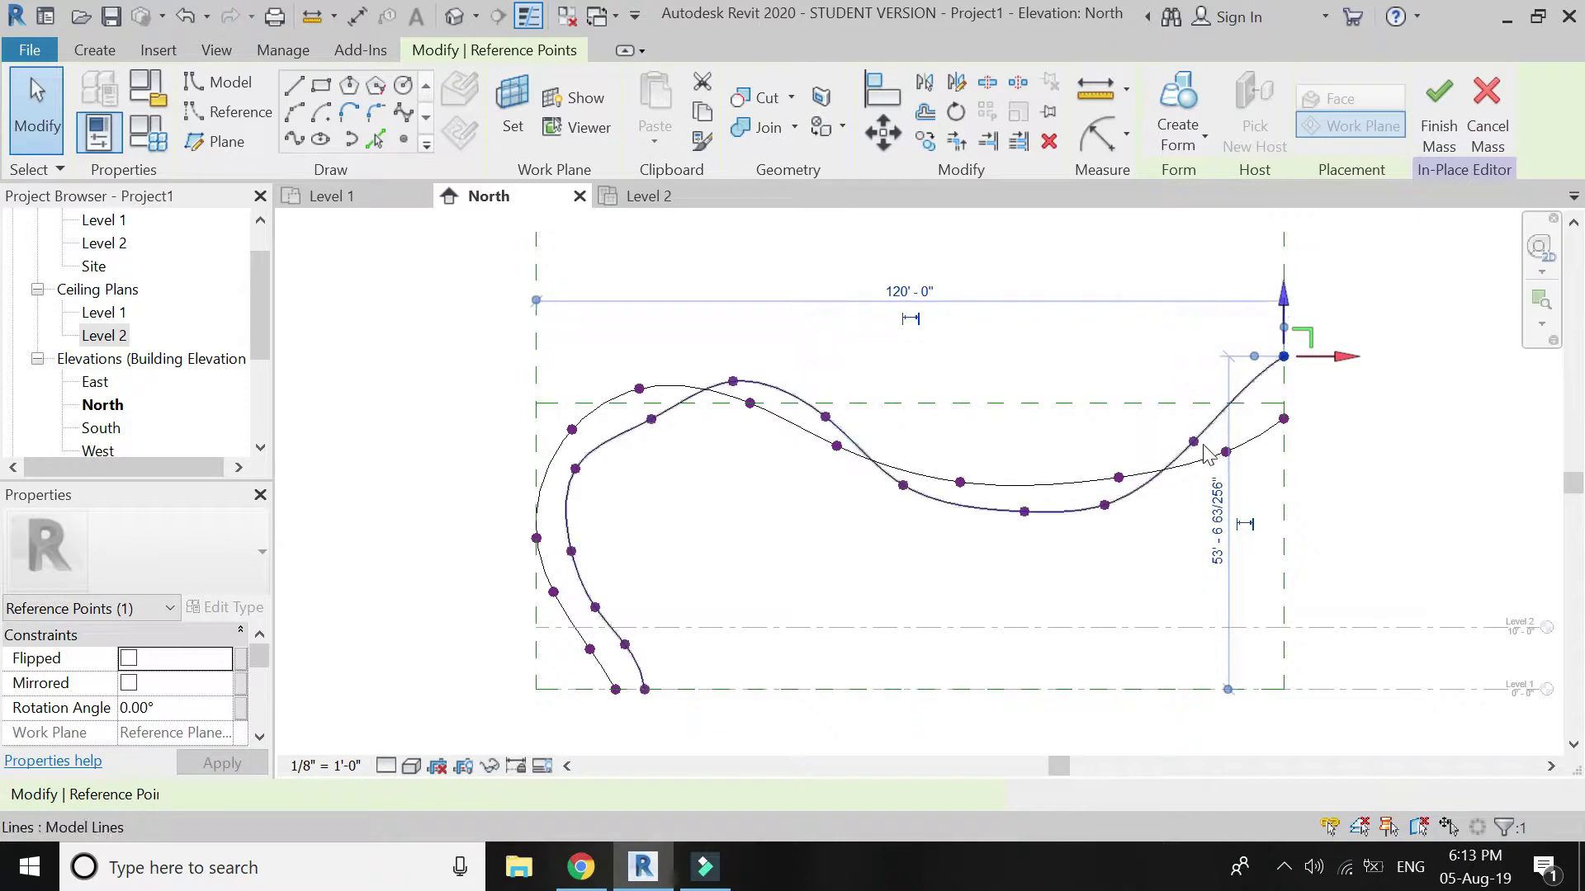
left_click(1194, 442)
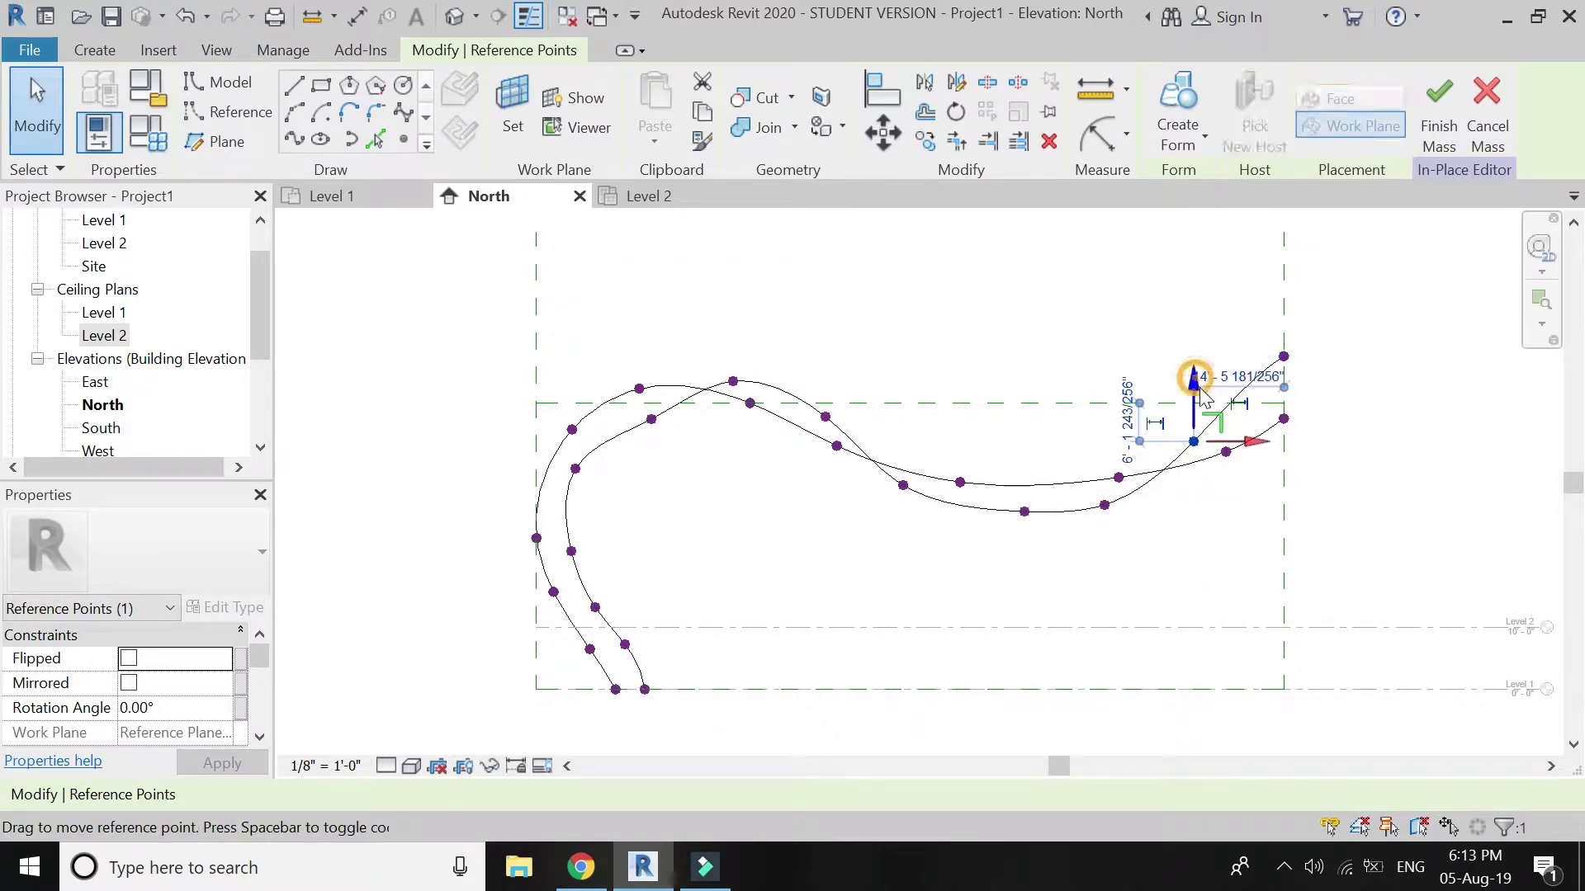
left_click_drag(1195, 385, 1196, 403)
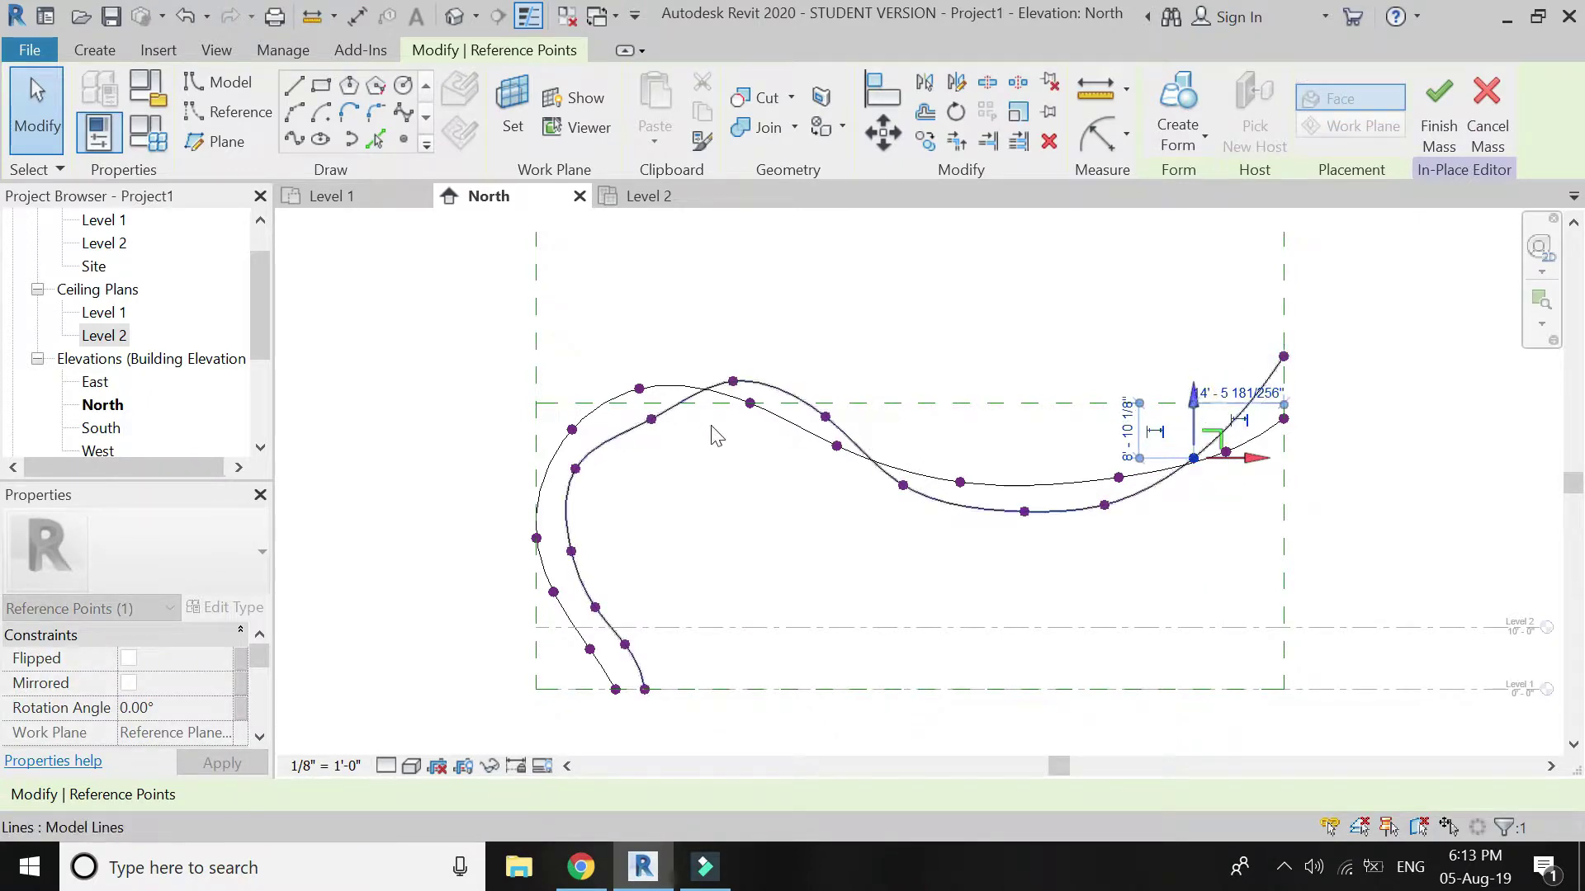
Step: Raise the second spline's two crest points to about 50'-1" and 52'-4" above the bottom plane
left_click(651, 419)
left_click_drag(653, 421, 647, 320)
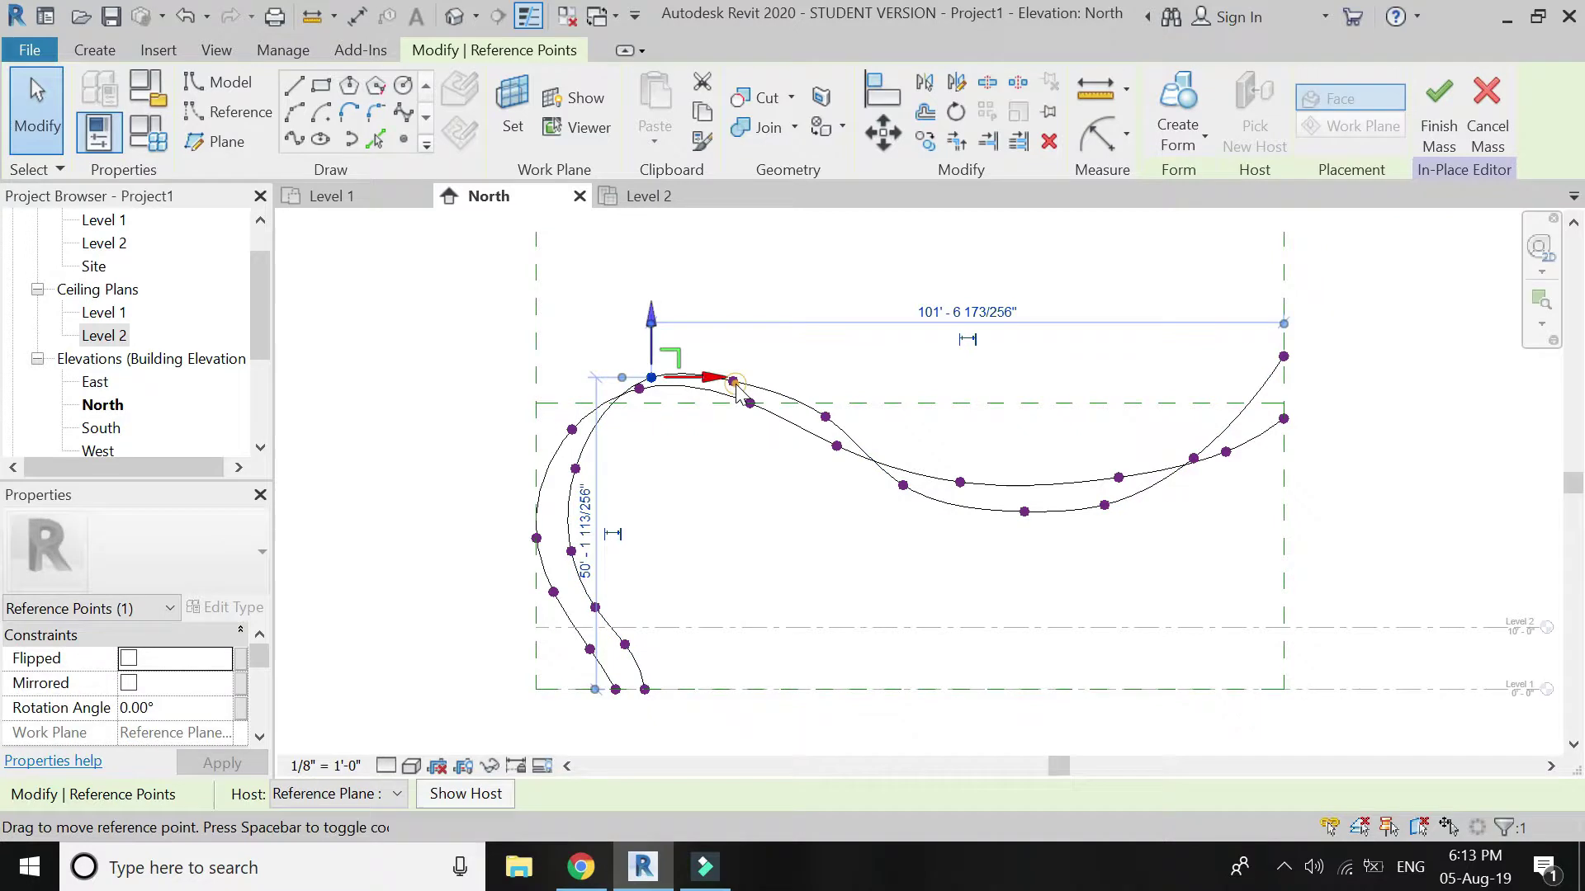
left_click(733, 381)
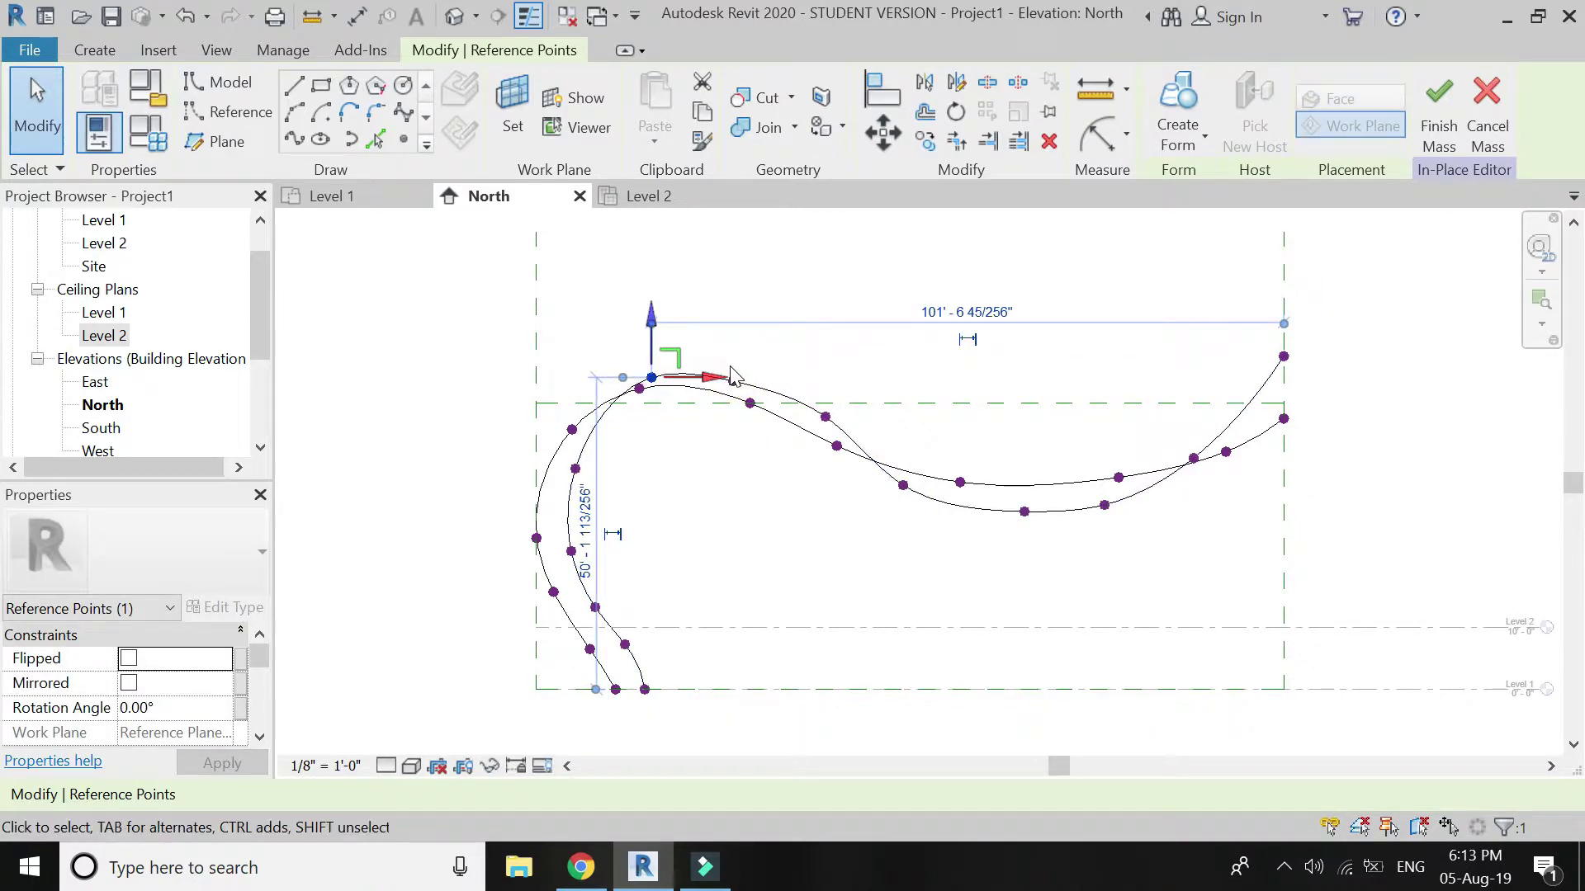
key("Escape")
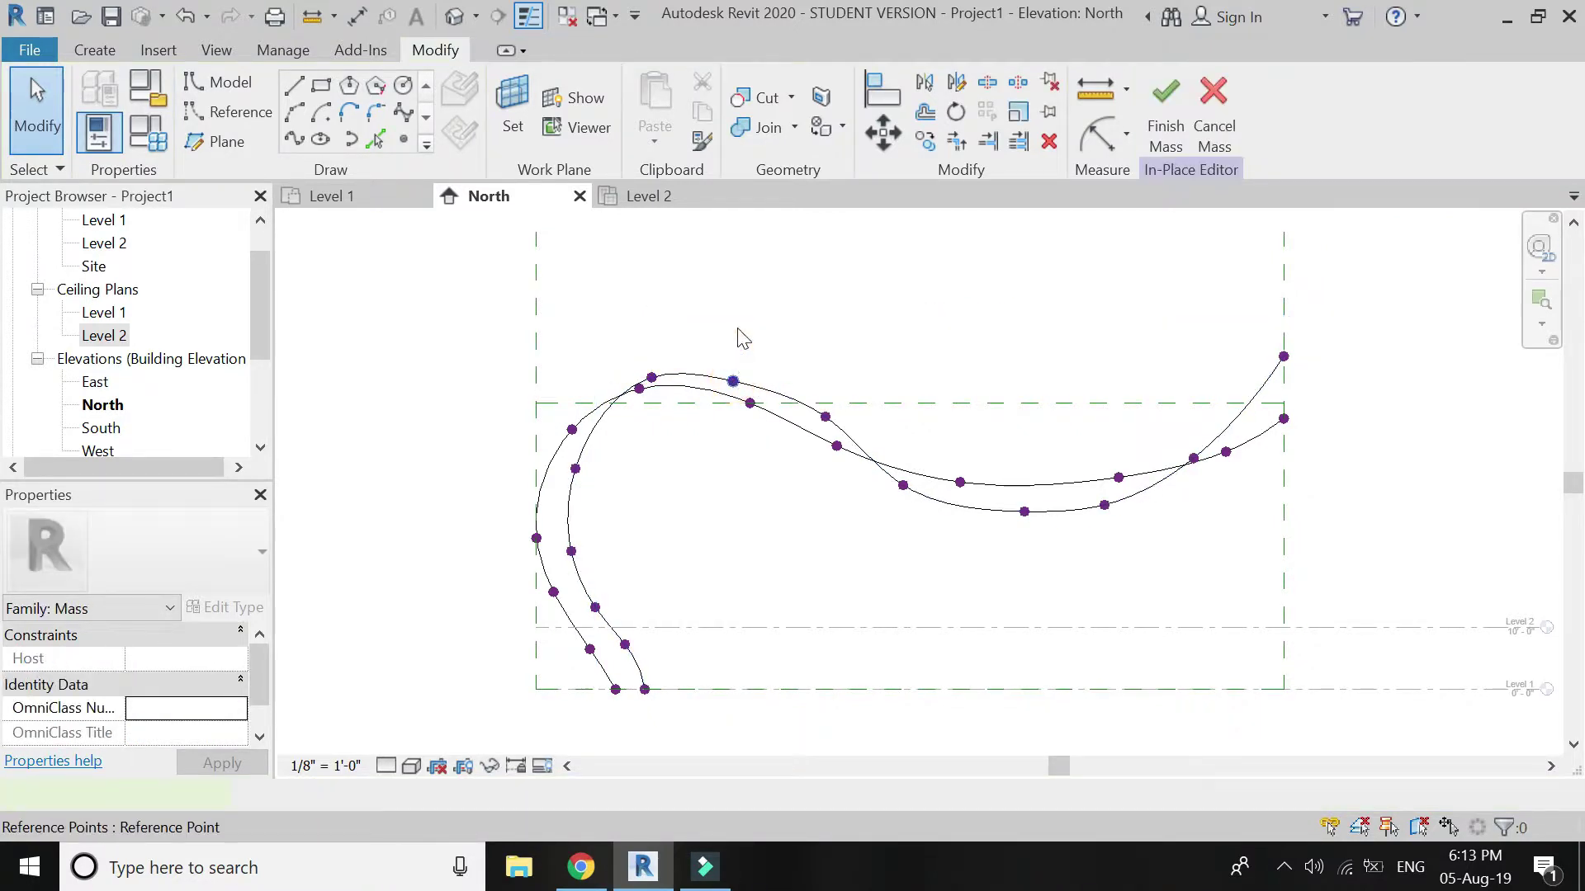
left_click(737, 333)
left_click_drag(735, 328, 736, 318)
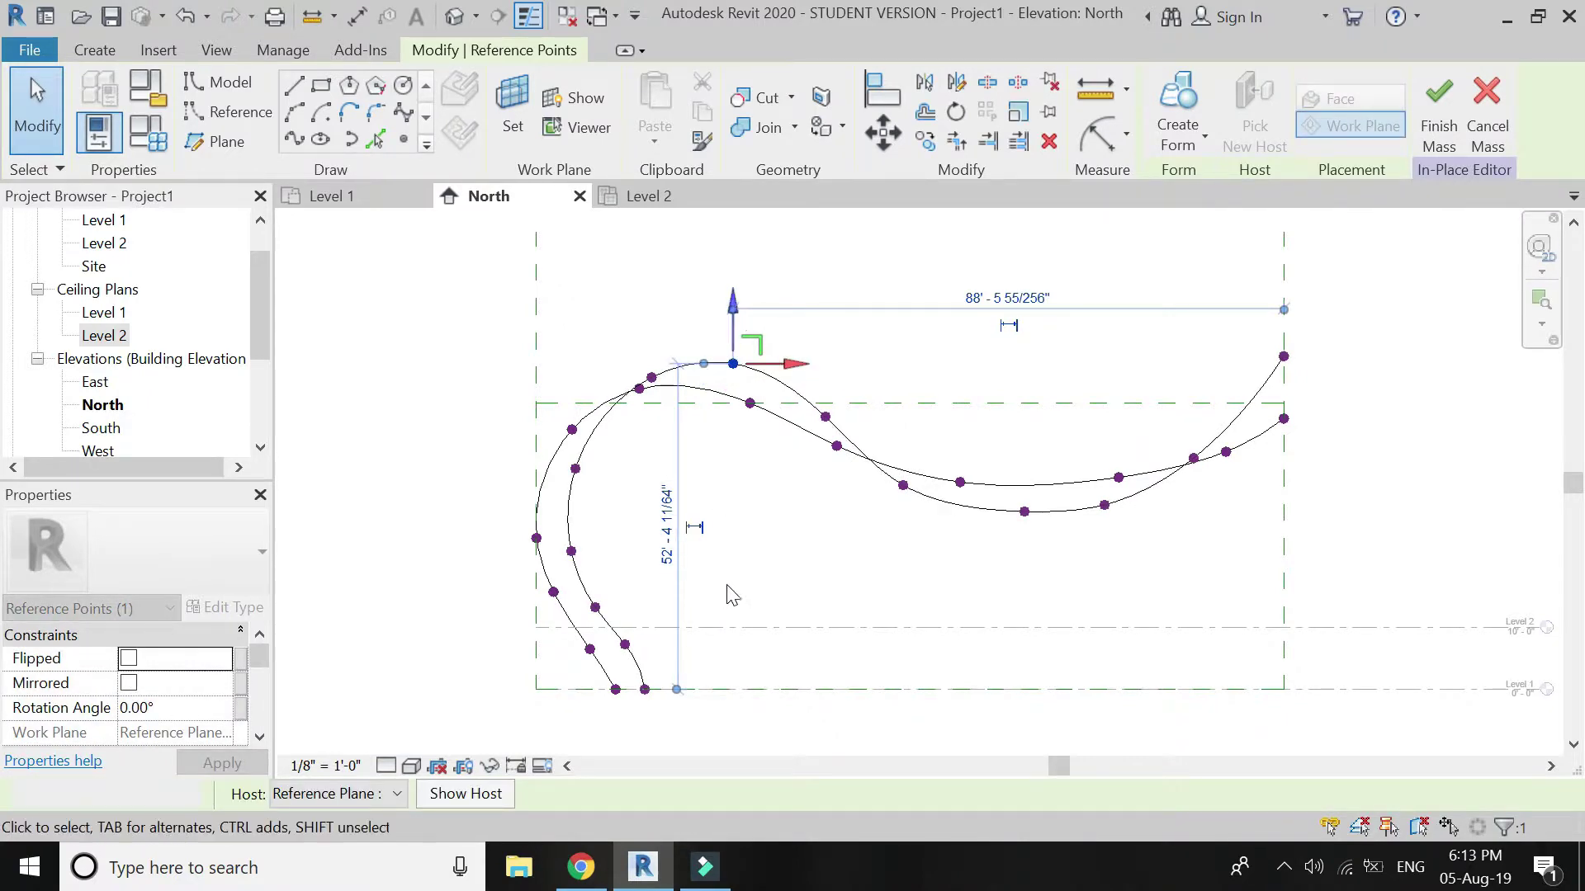
left_click(994, 611)
Step: Raise the second spline's lower slope point past the crest to about 11'-1" below the top reference plane and clear the selection
scroll(1120, 465, "up", 1)
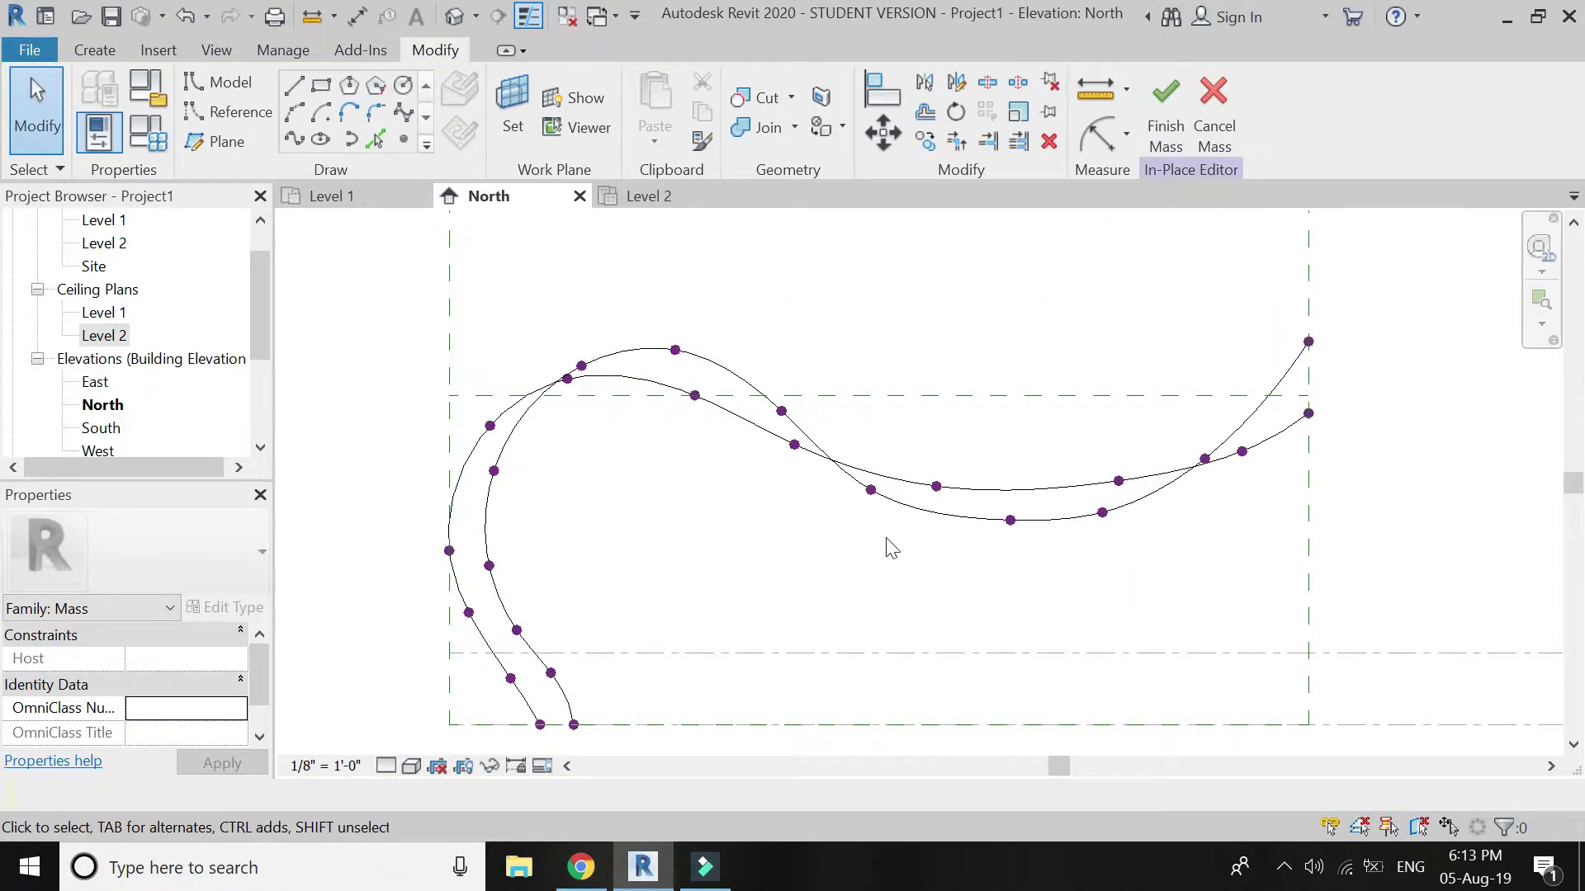
left_click(872, 492)
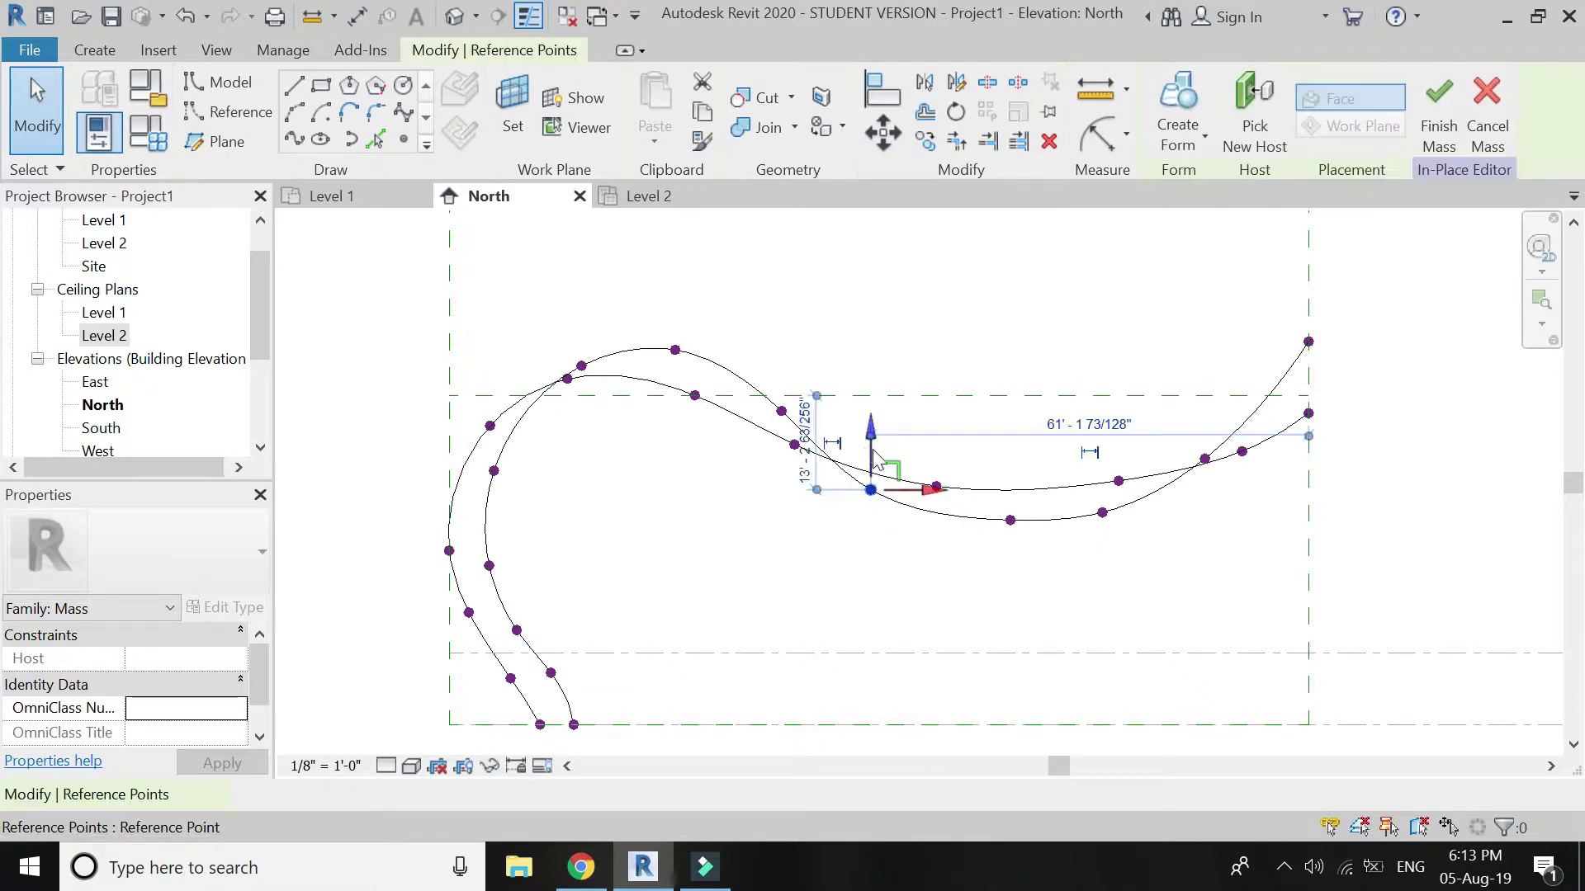
left_click_drag(874, 421, 858, 471)
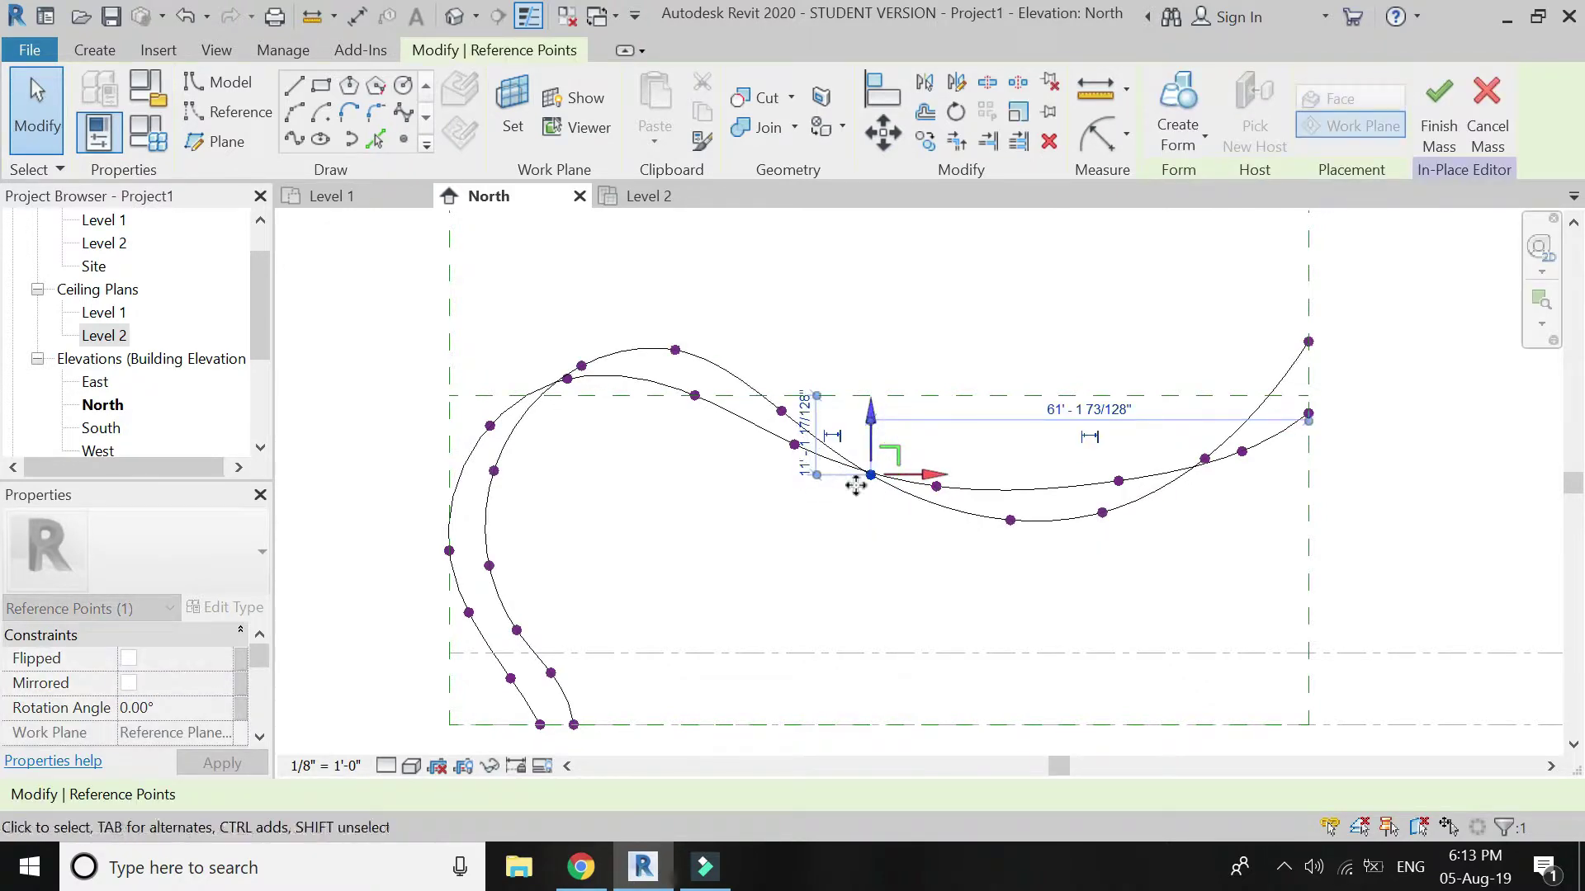
left_click(781, 410)
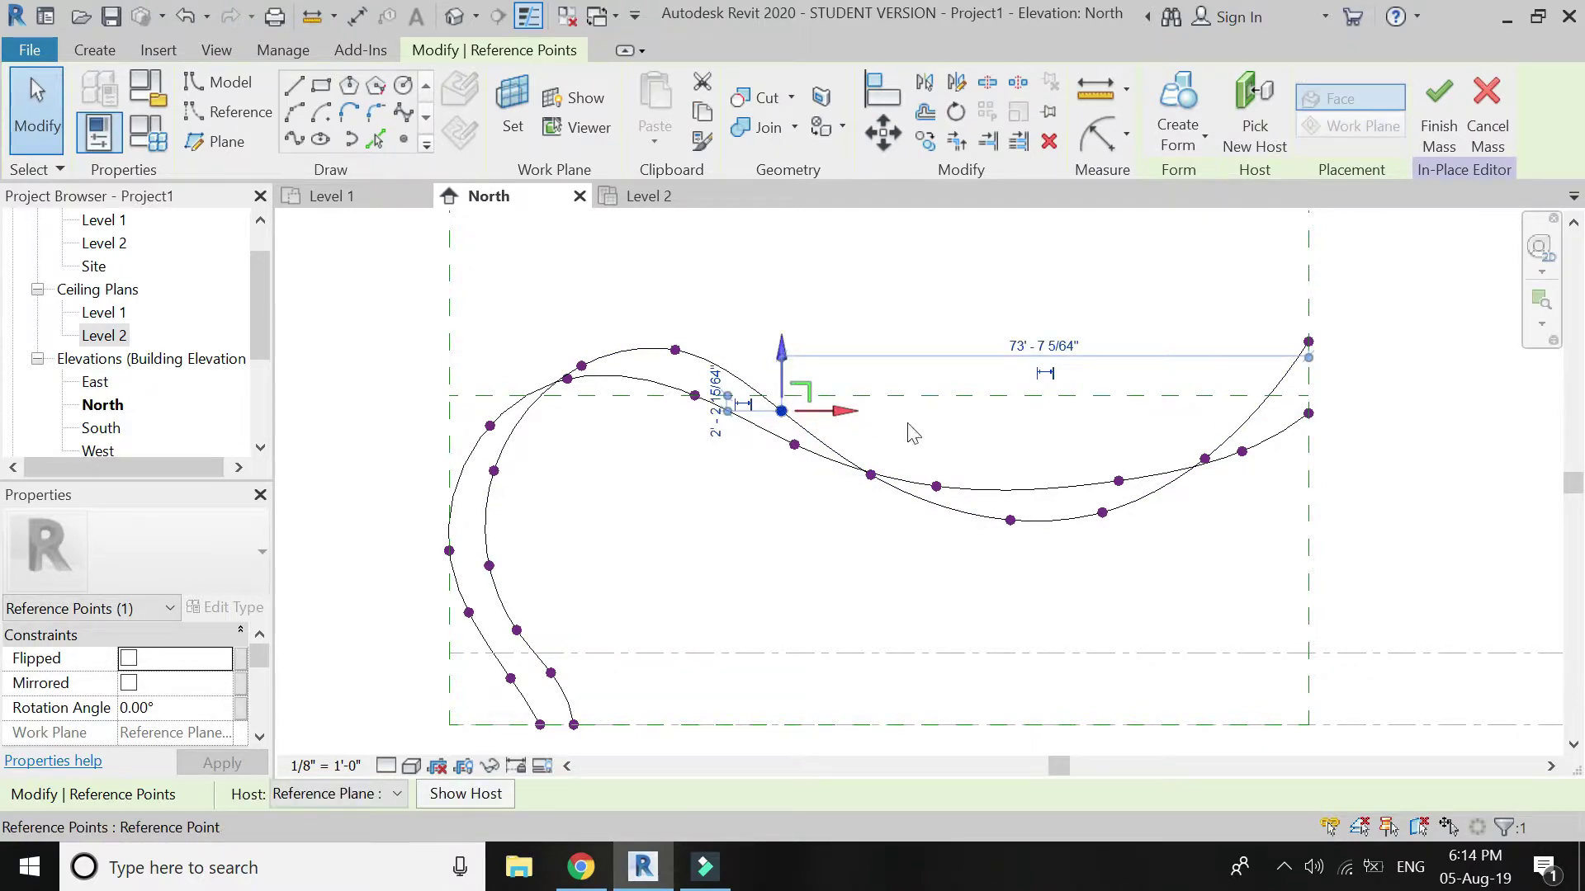
left_click(1024, 443)
scroll(1015, 424, "down", 1)
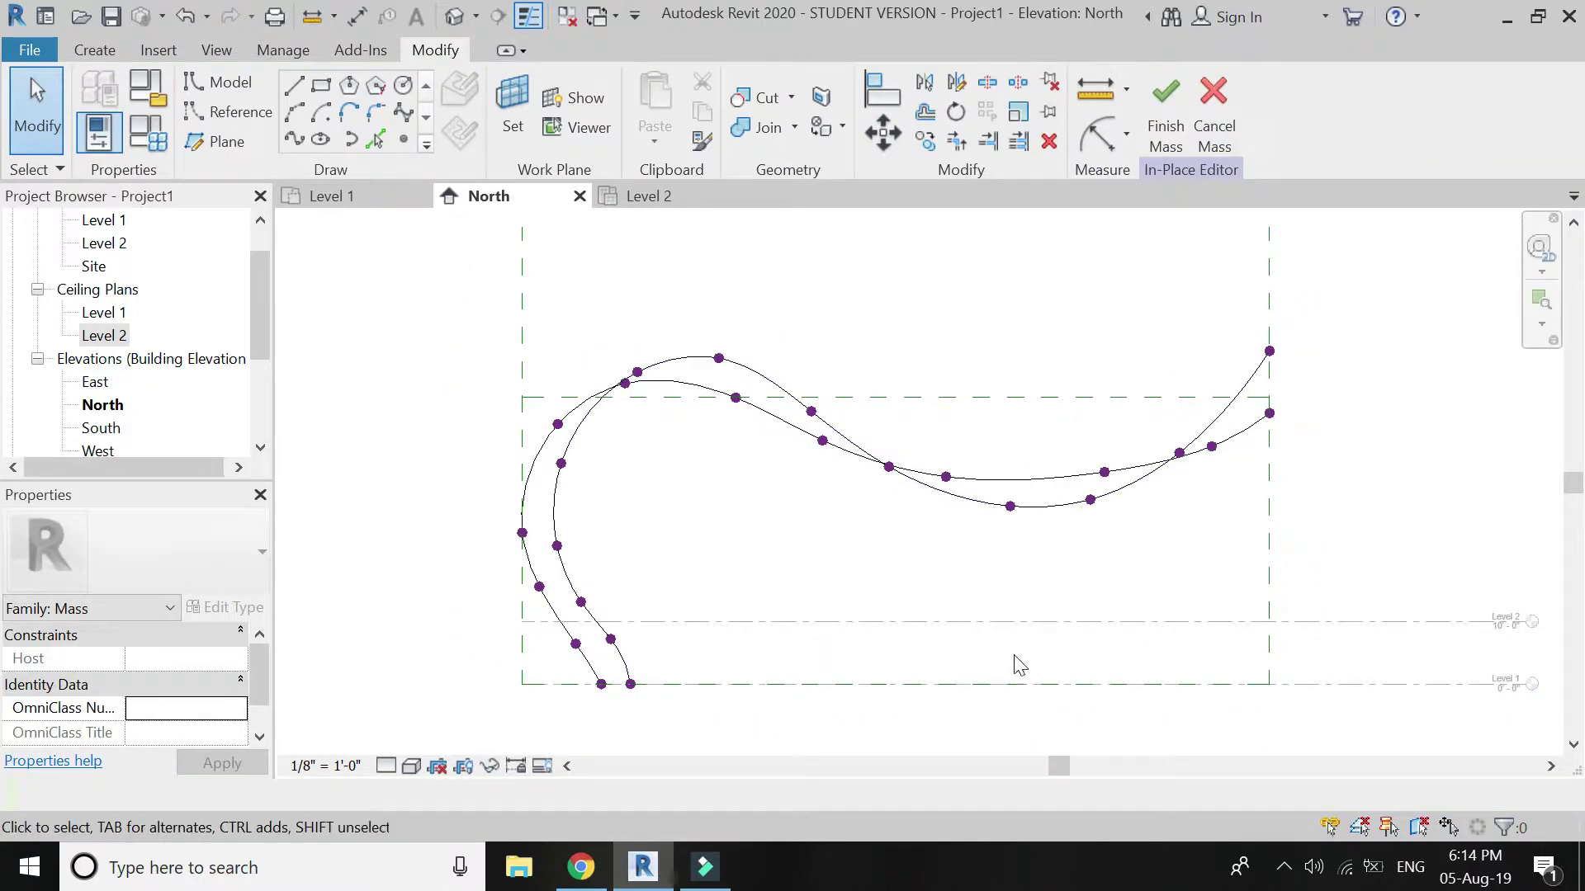
Step: In the Level 2 ceiling plan, copy the second spline 4'-0" perpendicular onto reference plane b3
left_click(390, 198)
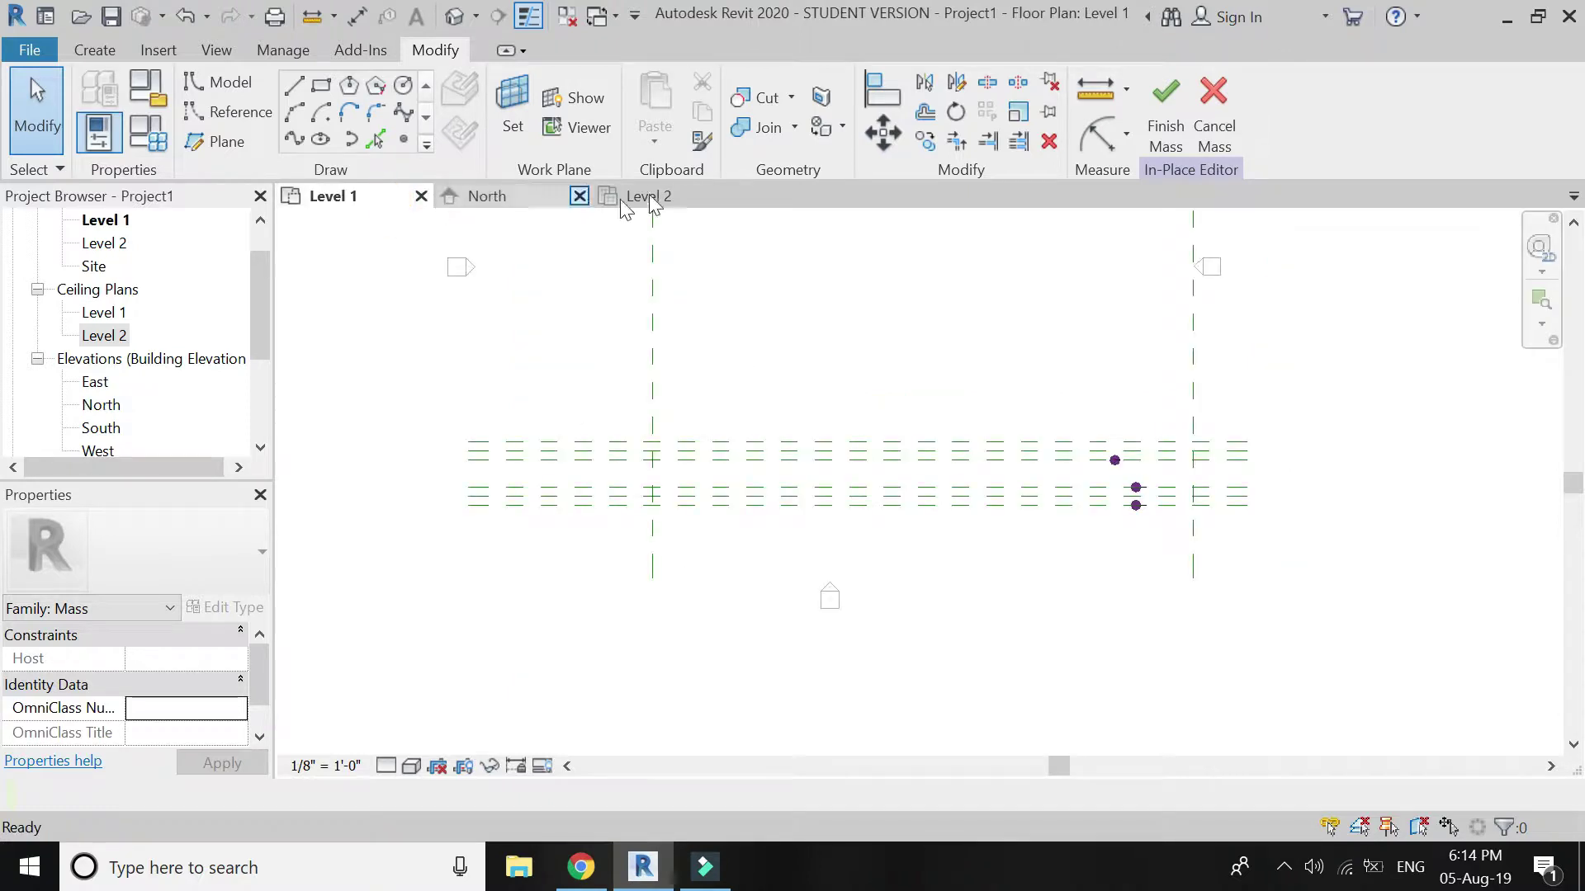
left_click(648, 196)
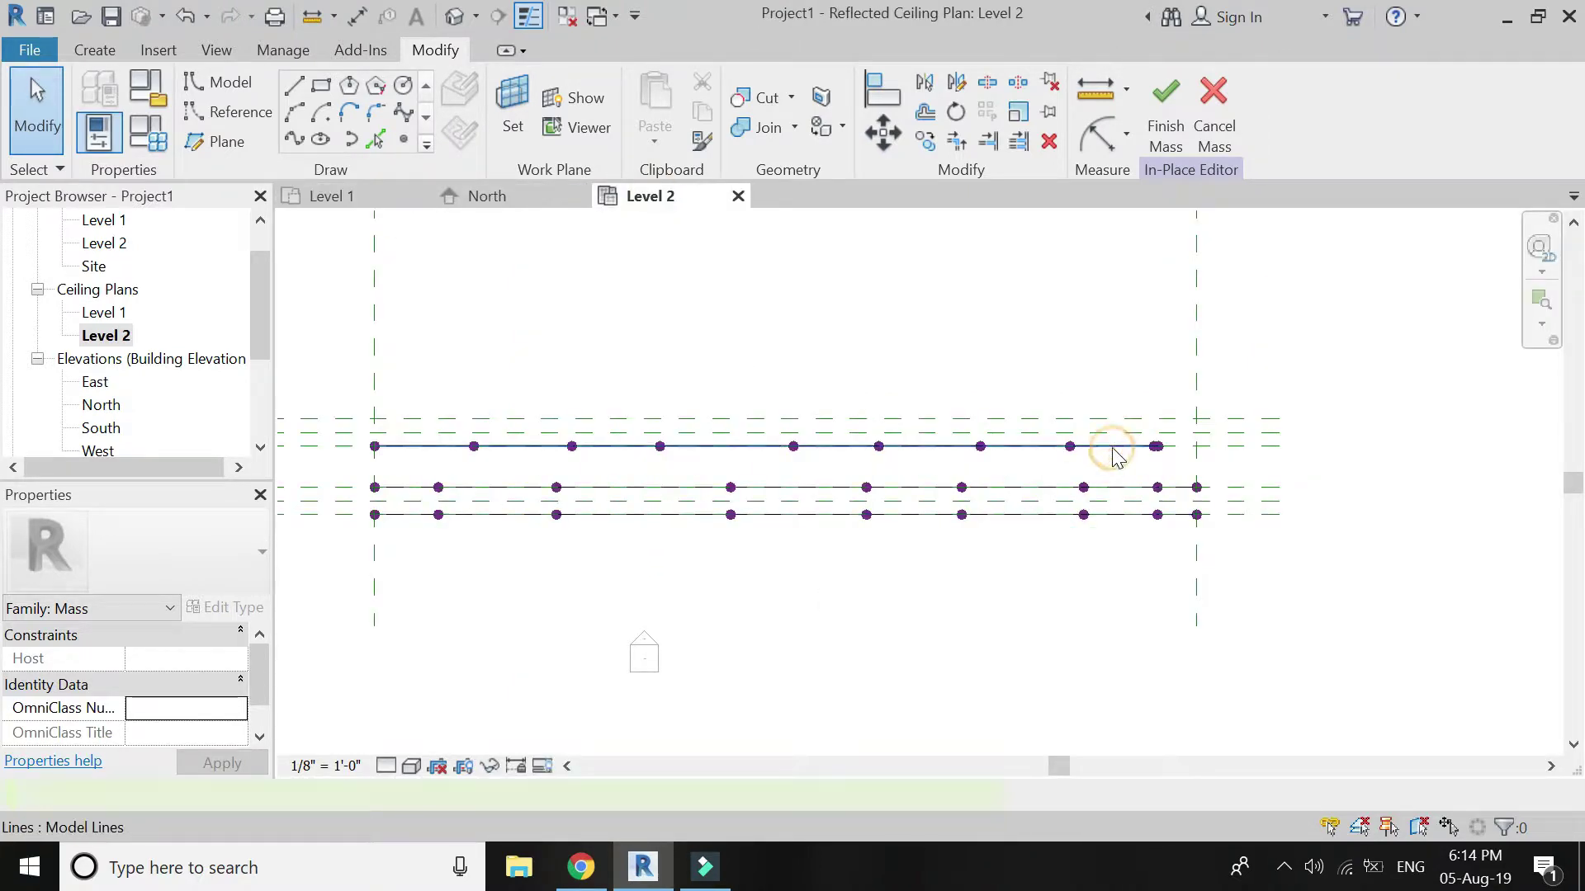
left_click(1113, 454)
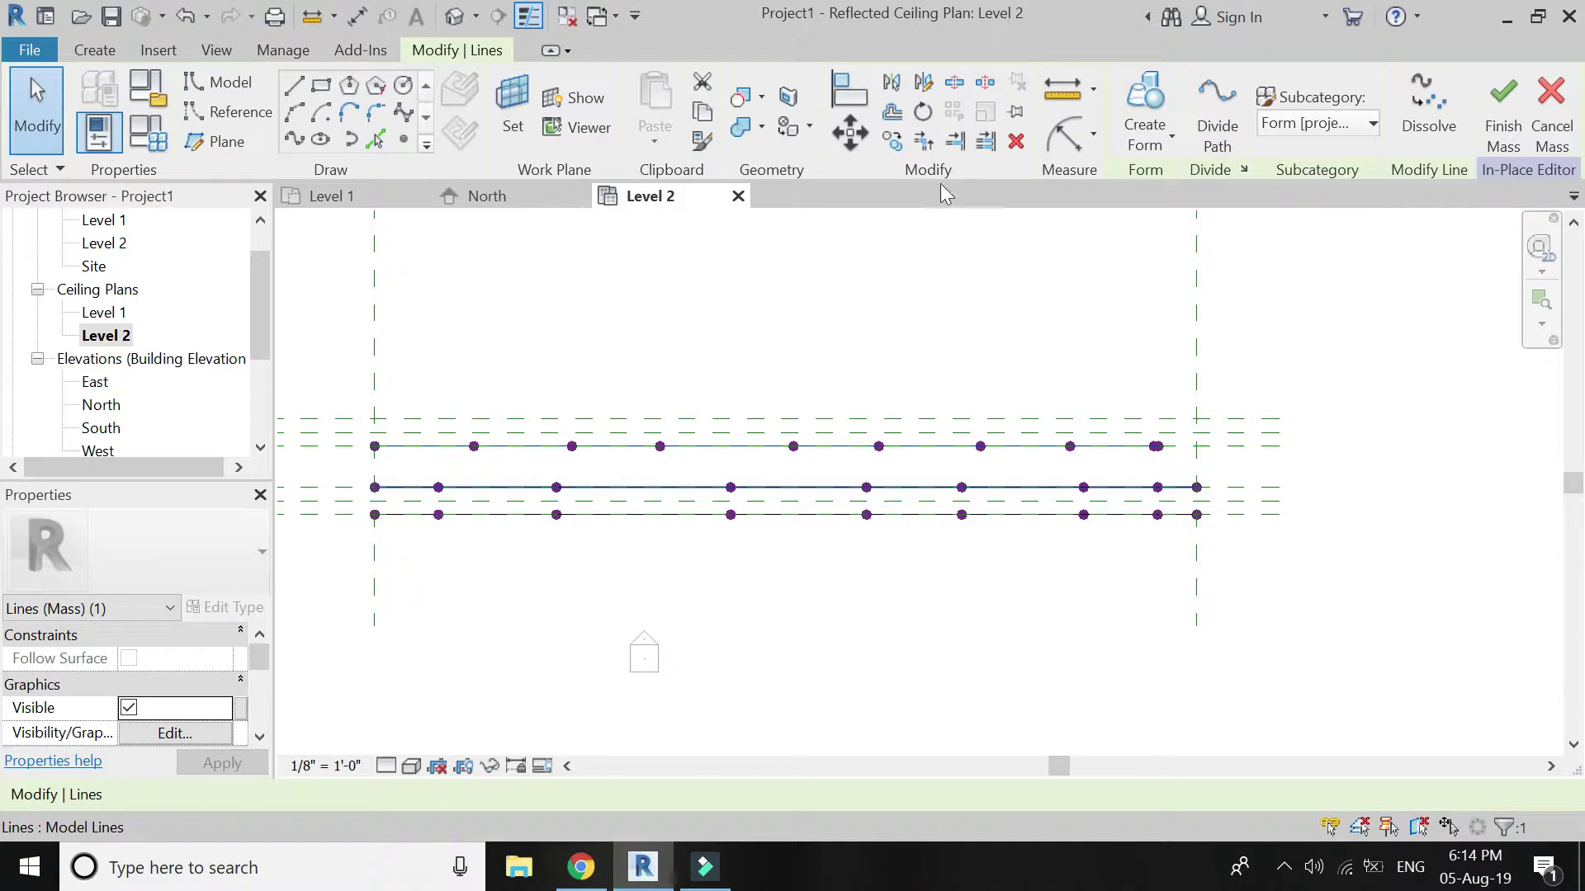
left_click(890, 142)
left_click(1280, 447)
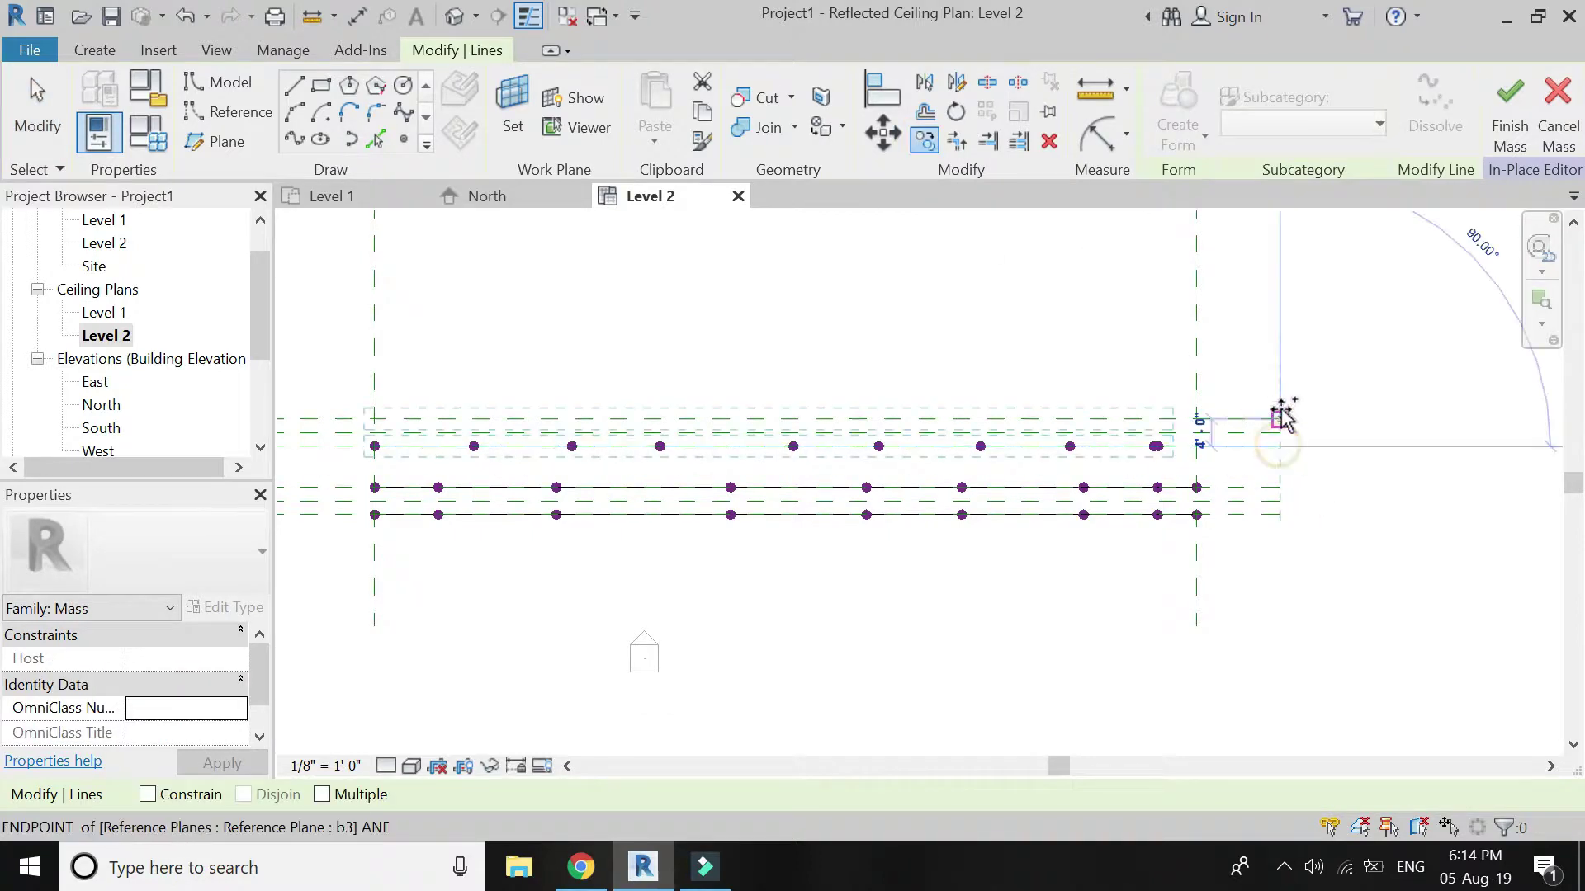
left_click(1280, 412)
left_click(1314, 450)
left_click(683, 360)
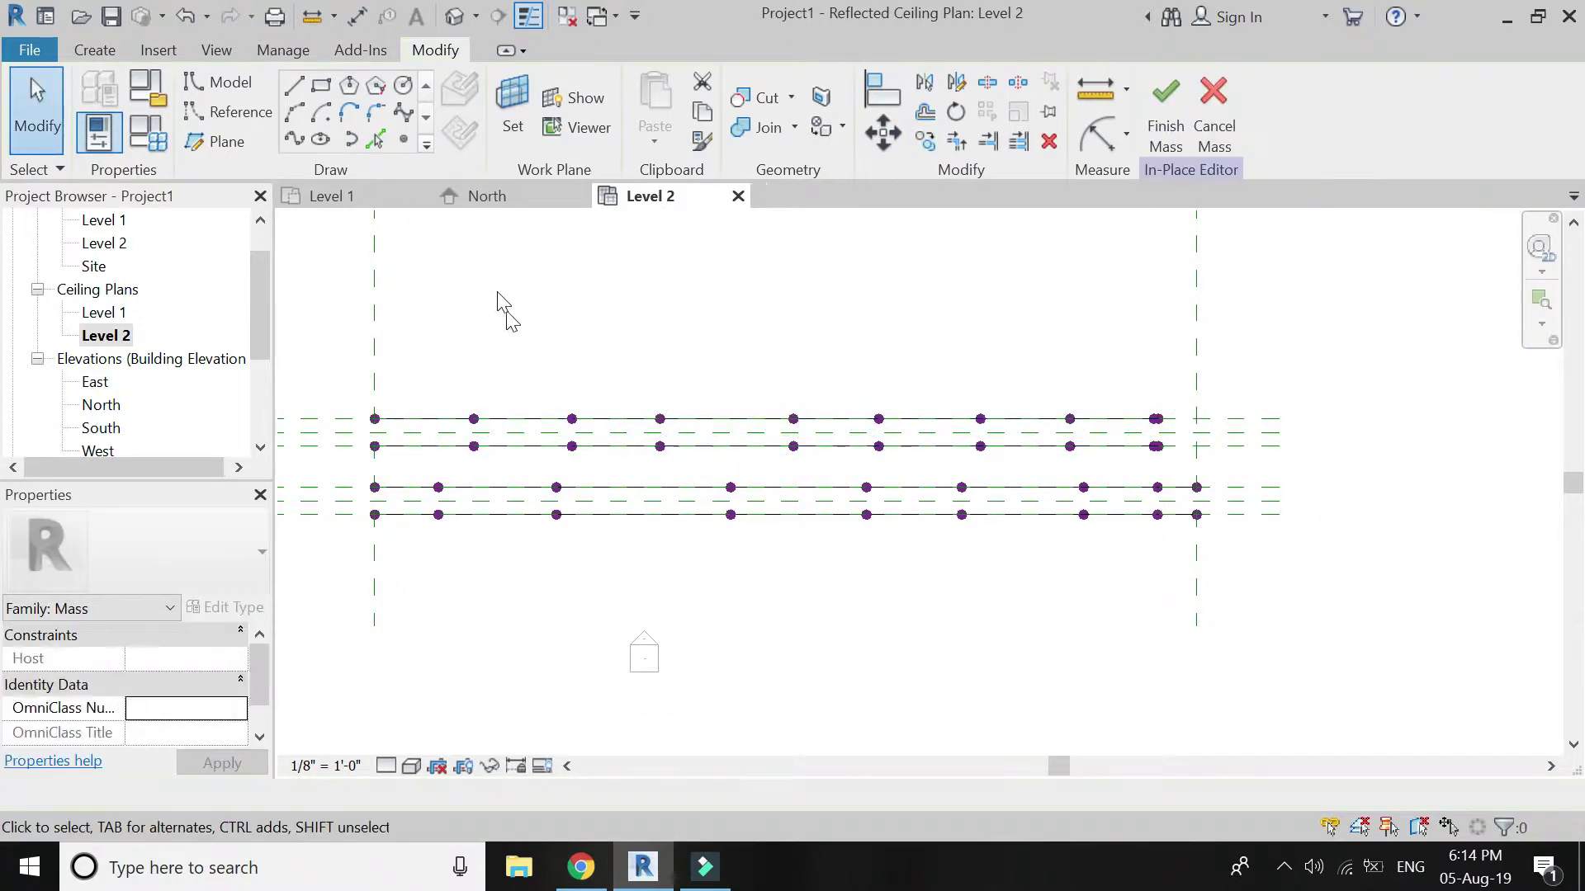
Step: Open the default 3D view and orient it toward the upper ends of the four splines
left_click(510, 201)
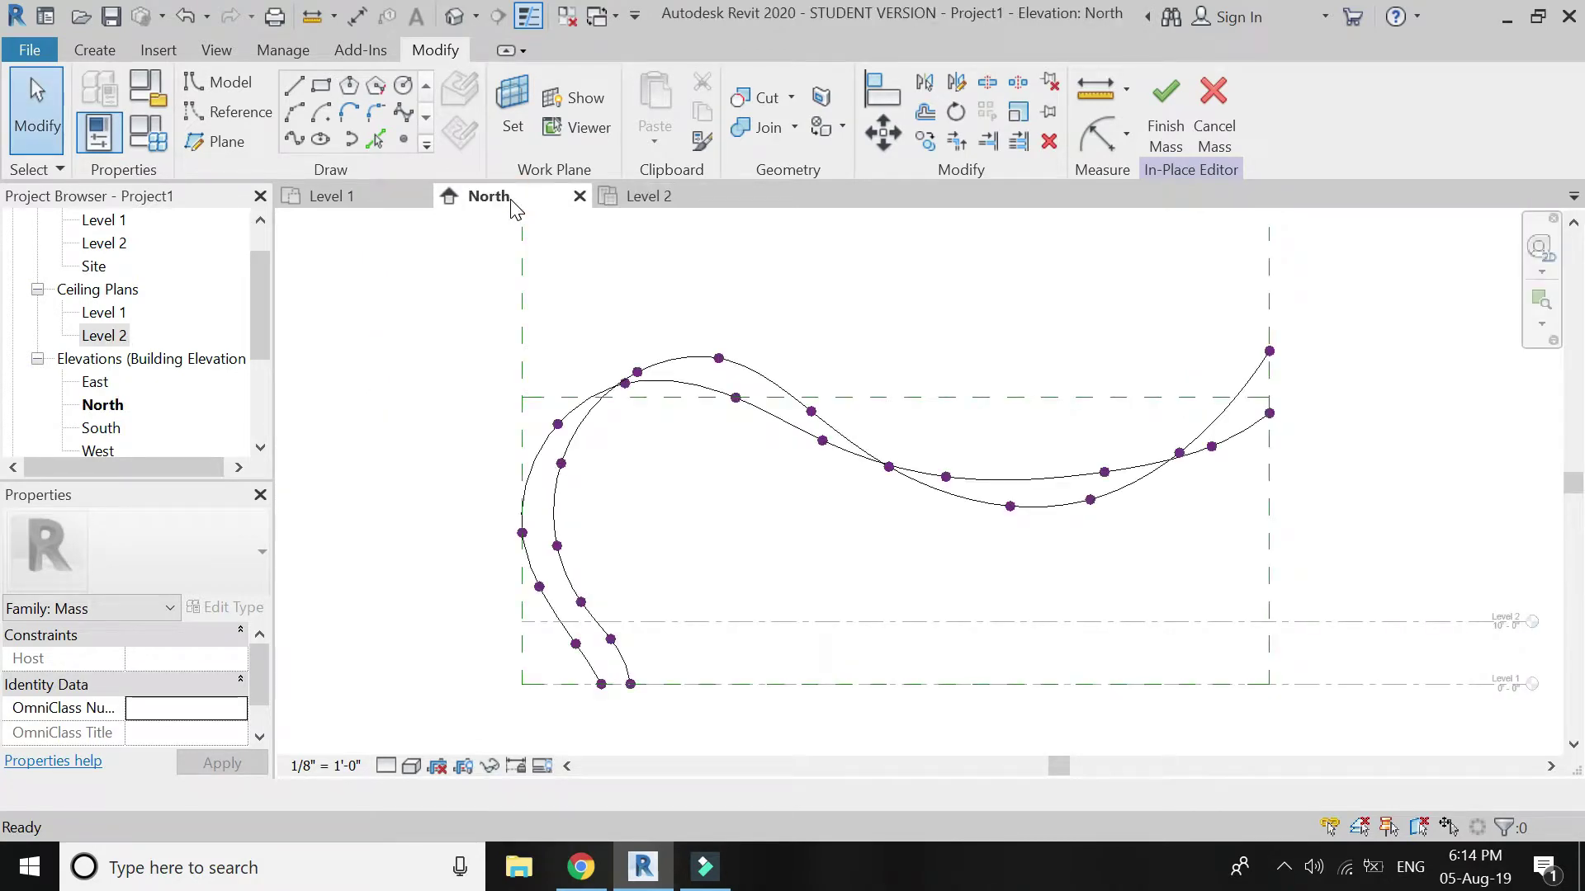
left_click(456, 16)
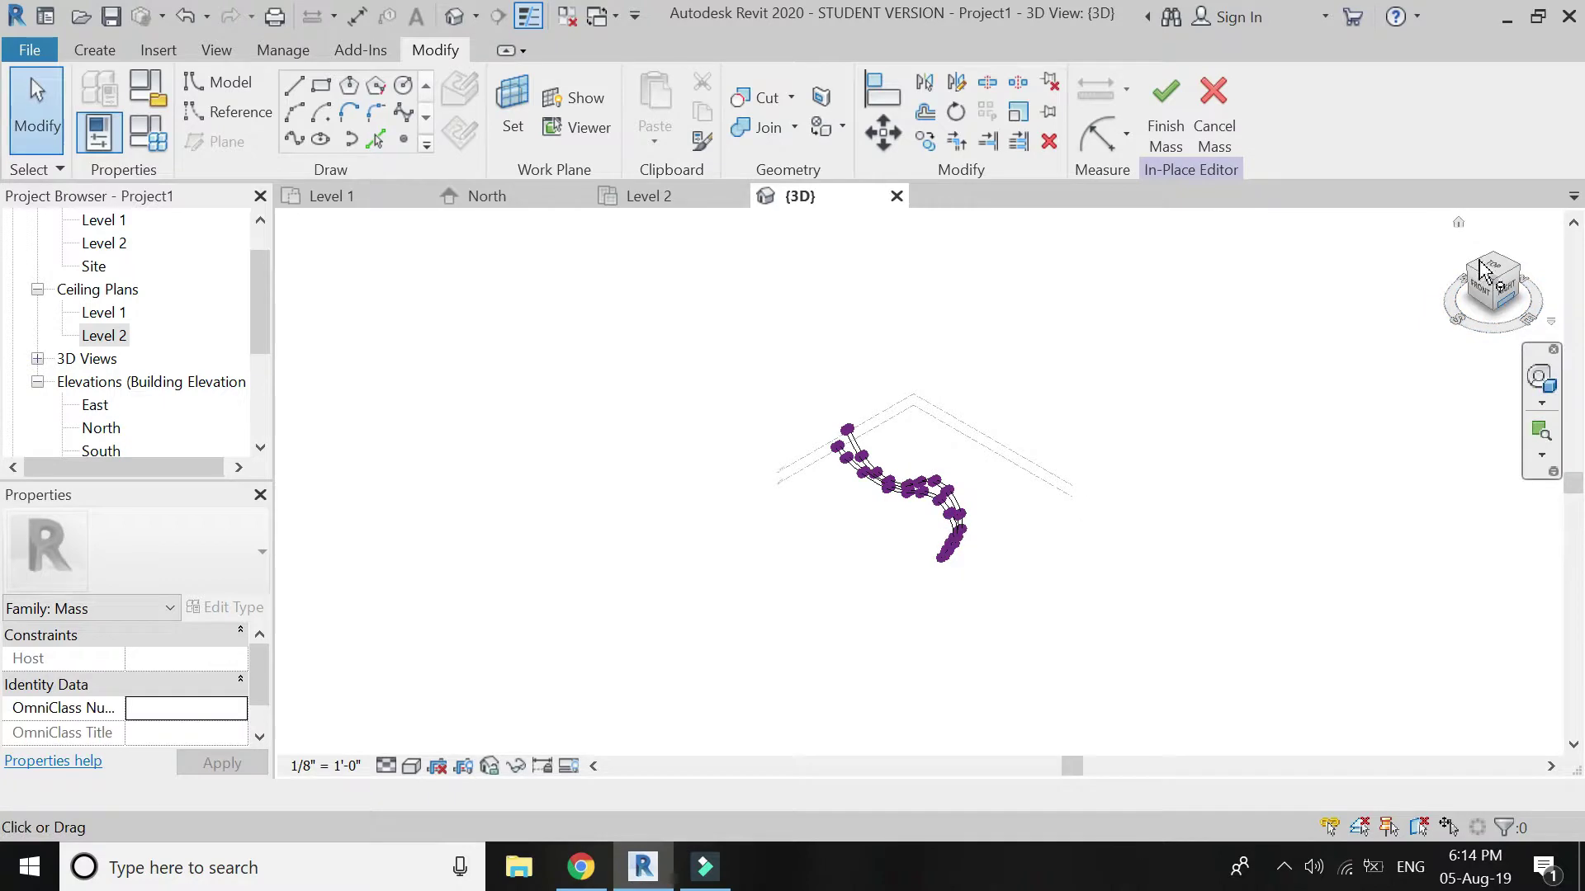
left_click_drag(1498, 264, 1469, 280)
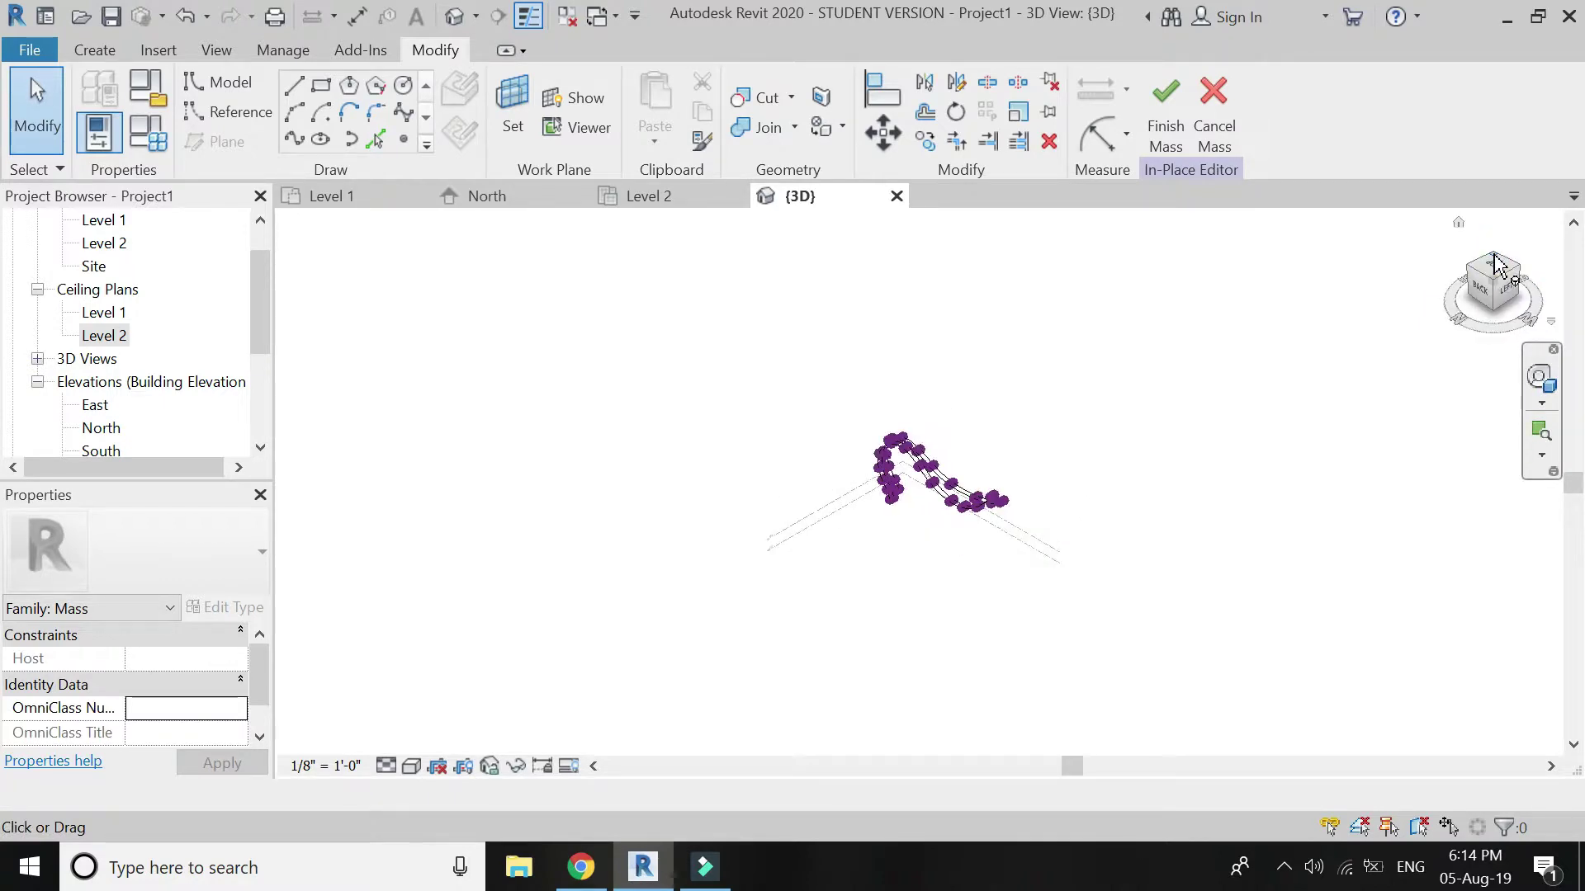
left_click(1469, 277)
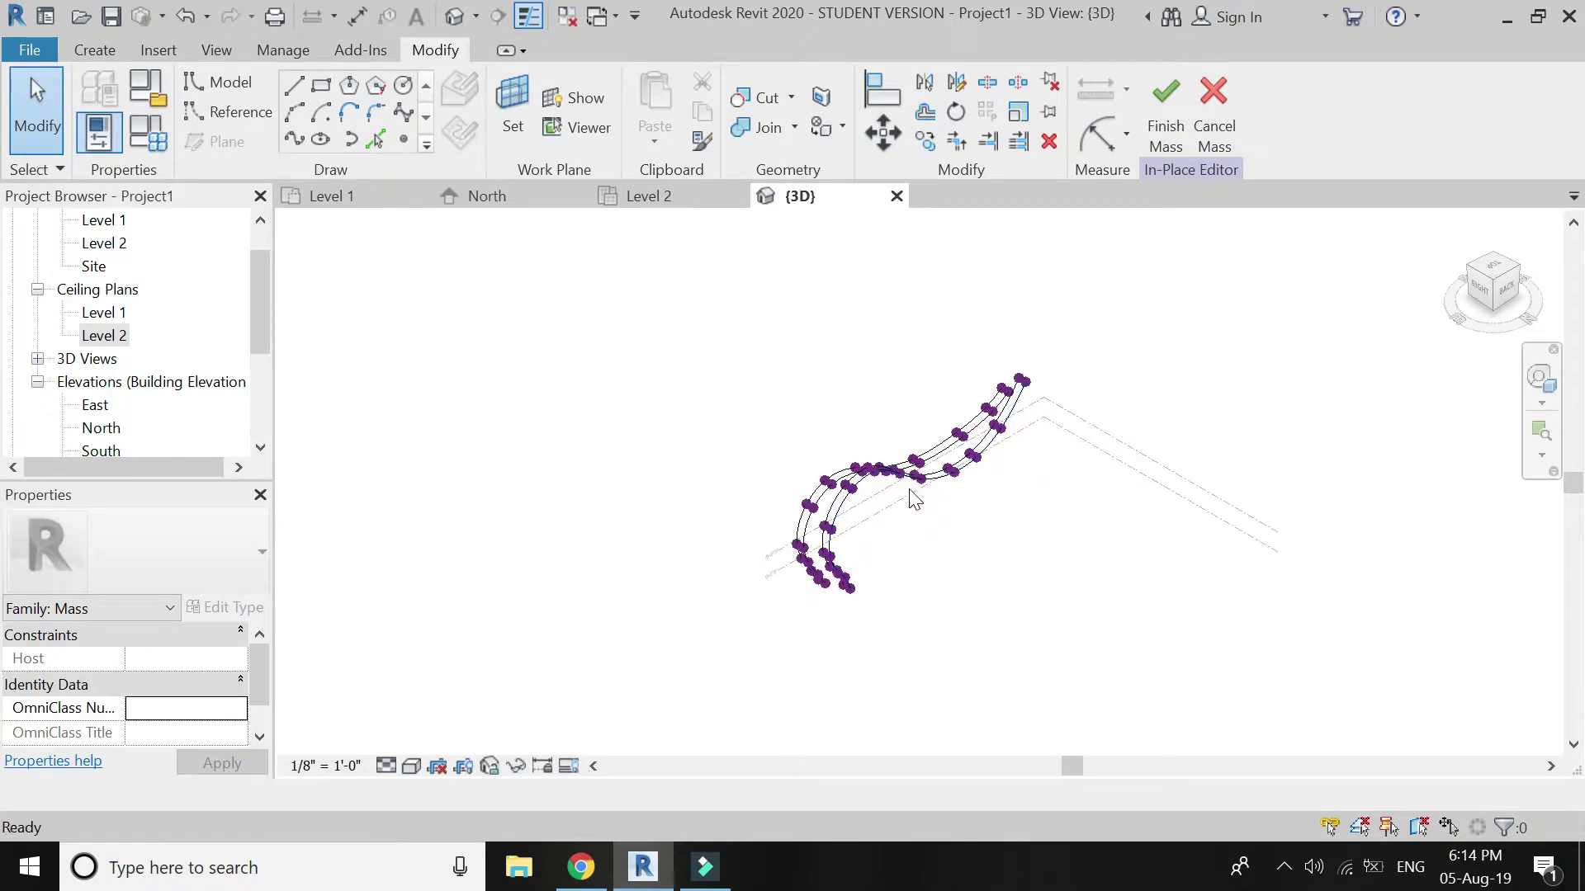
scroll(1129, 337, "up", 5)
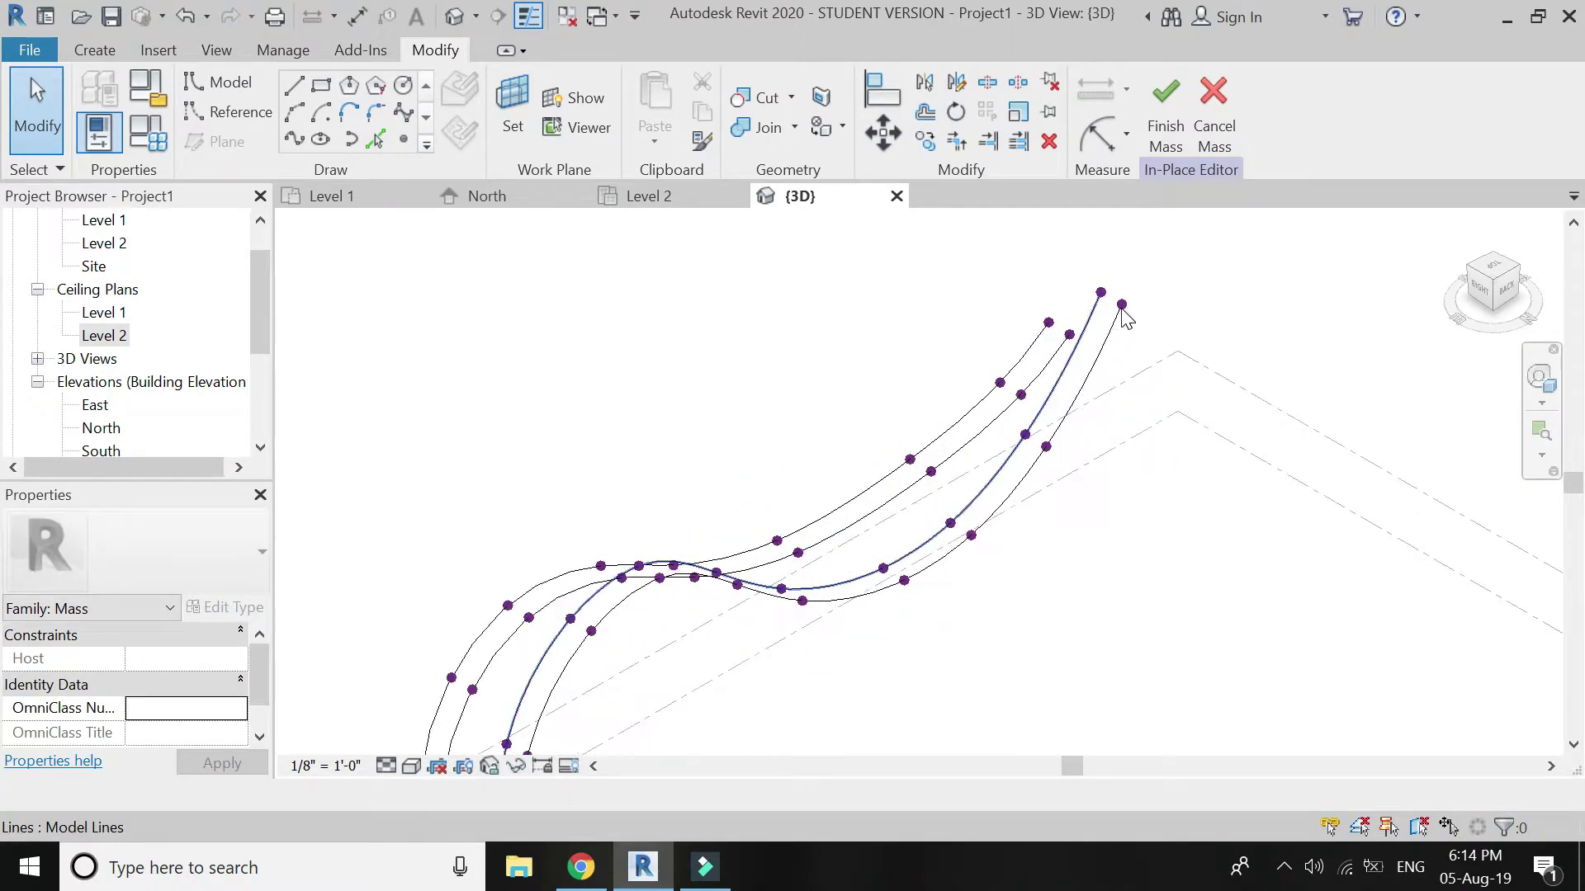
scroll(1130, 339, "up", 2)
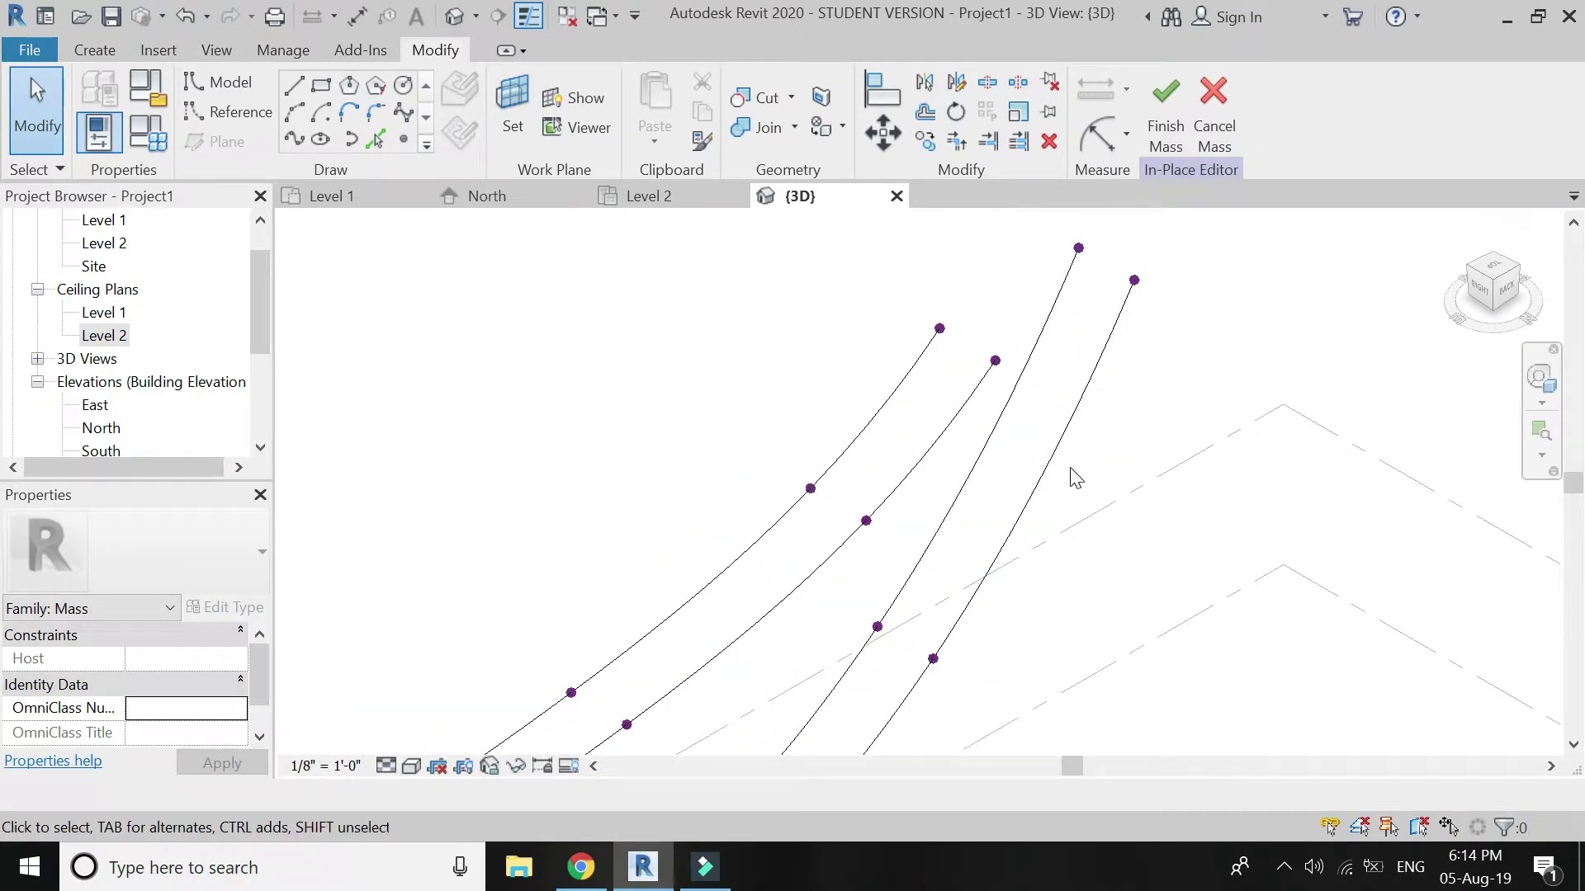
left_click_drag(1070, 467, 855, 437)
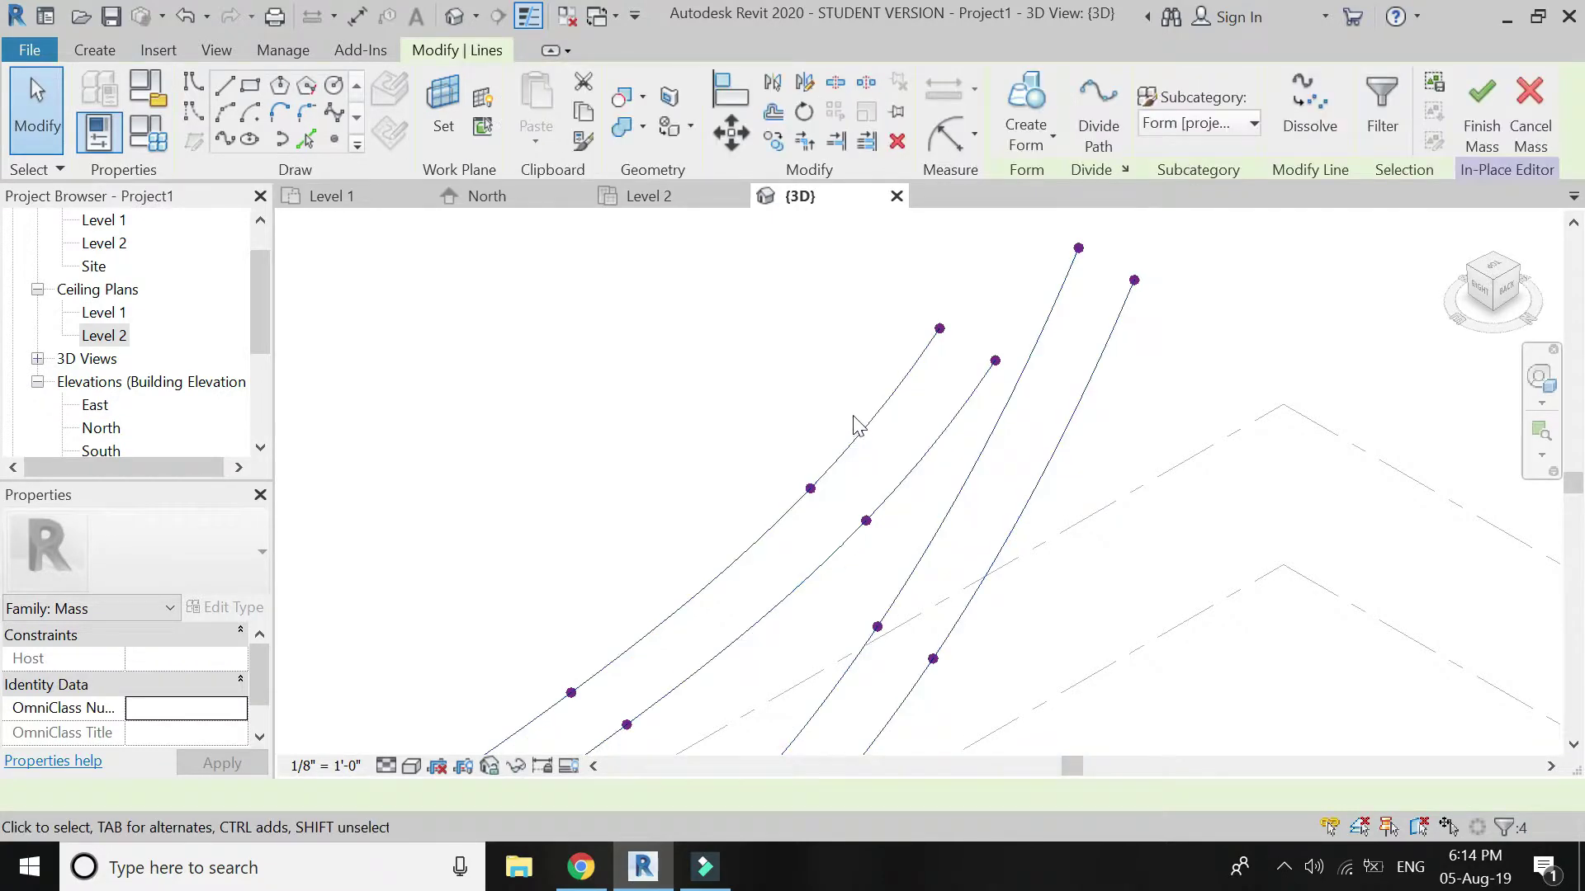
key("c")
key("o")
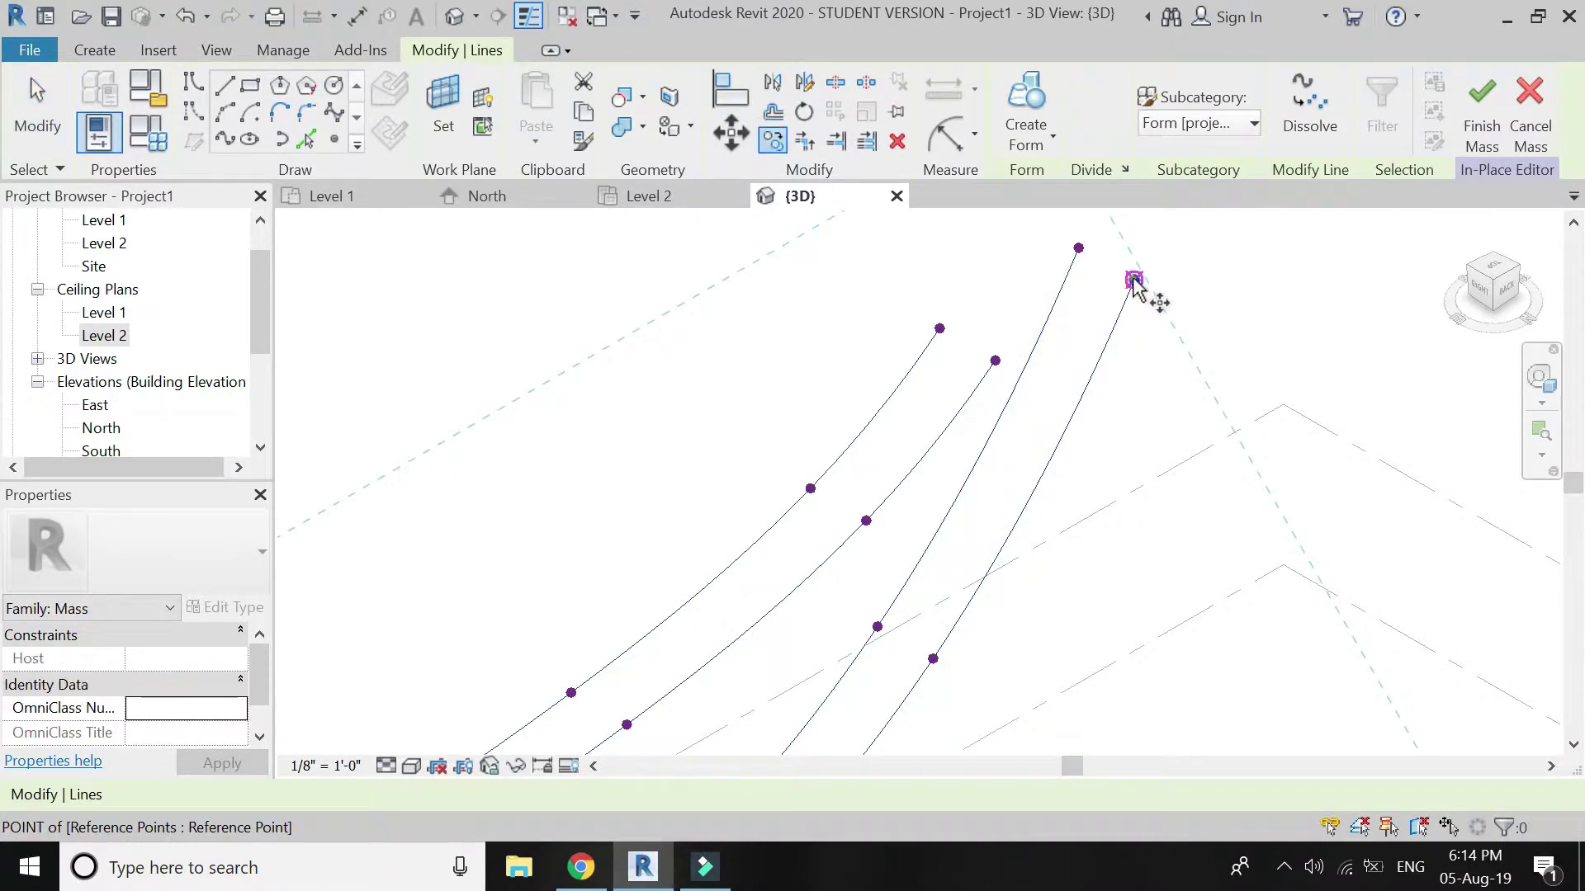
left_click(1132, 282)
left_click(1135, 282)
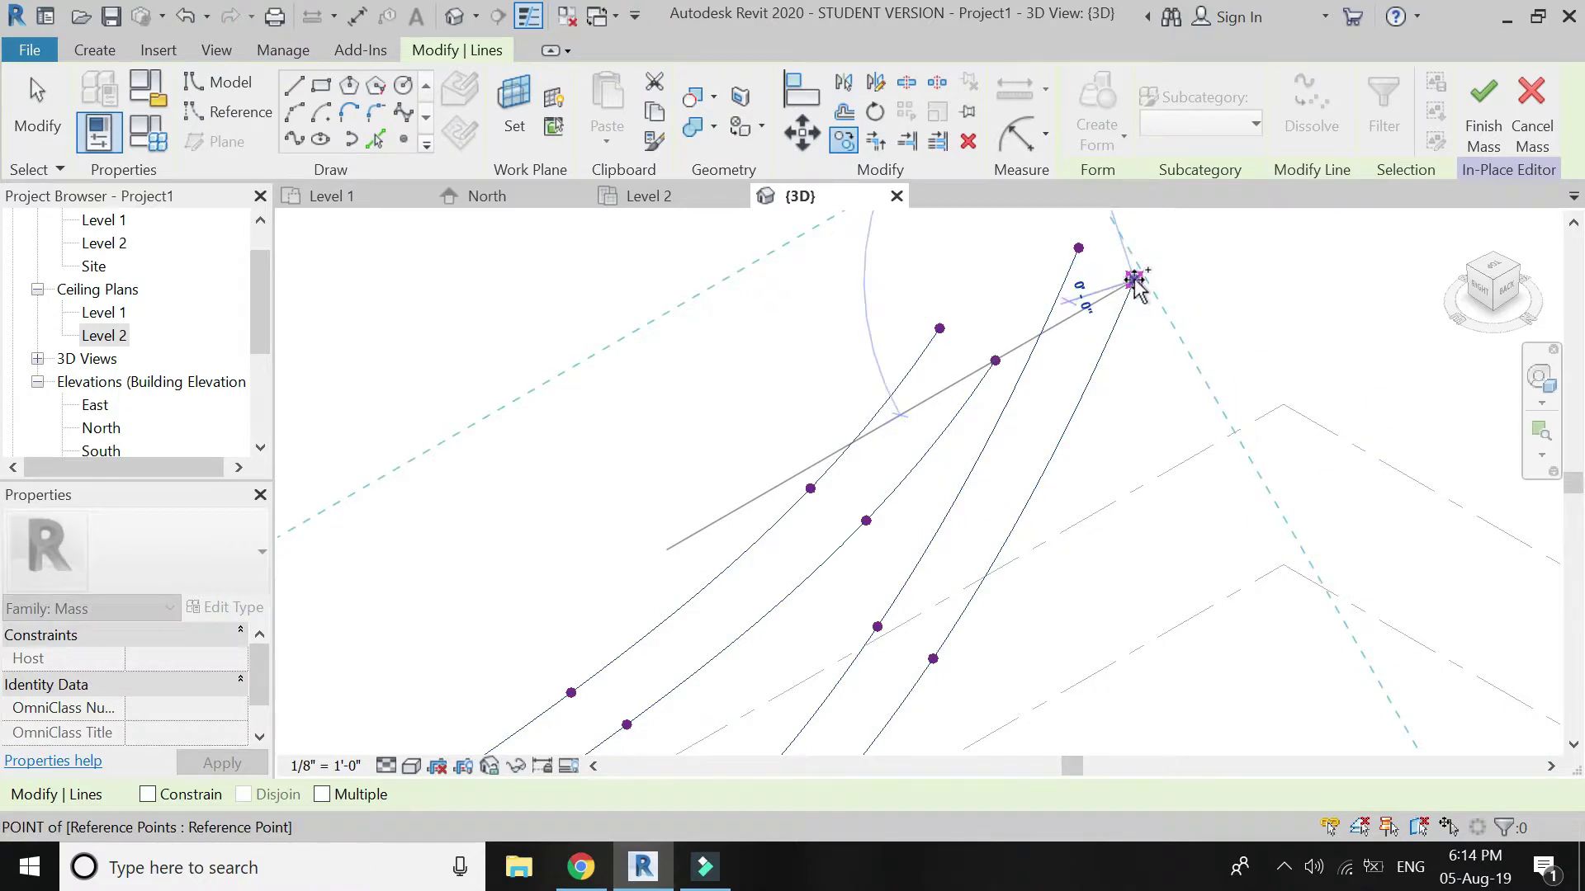
key("Escape")
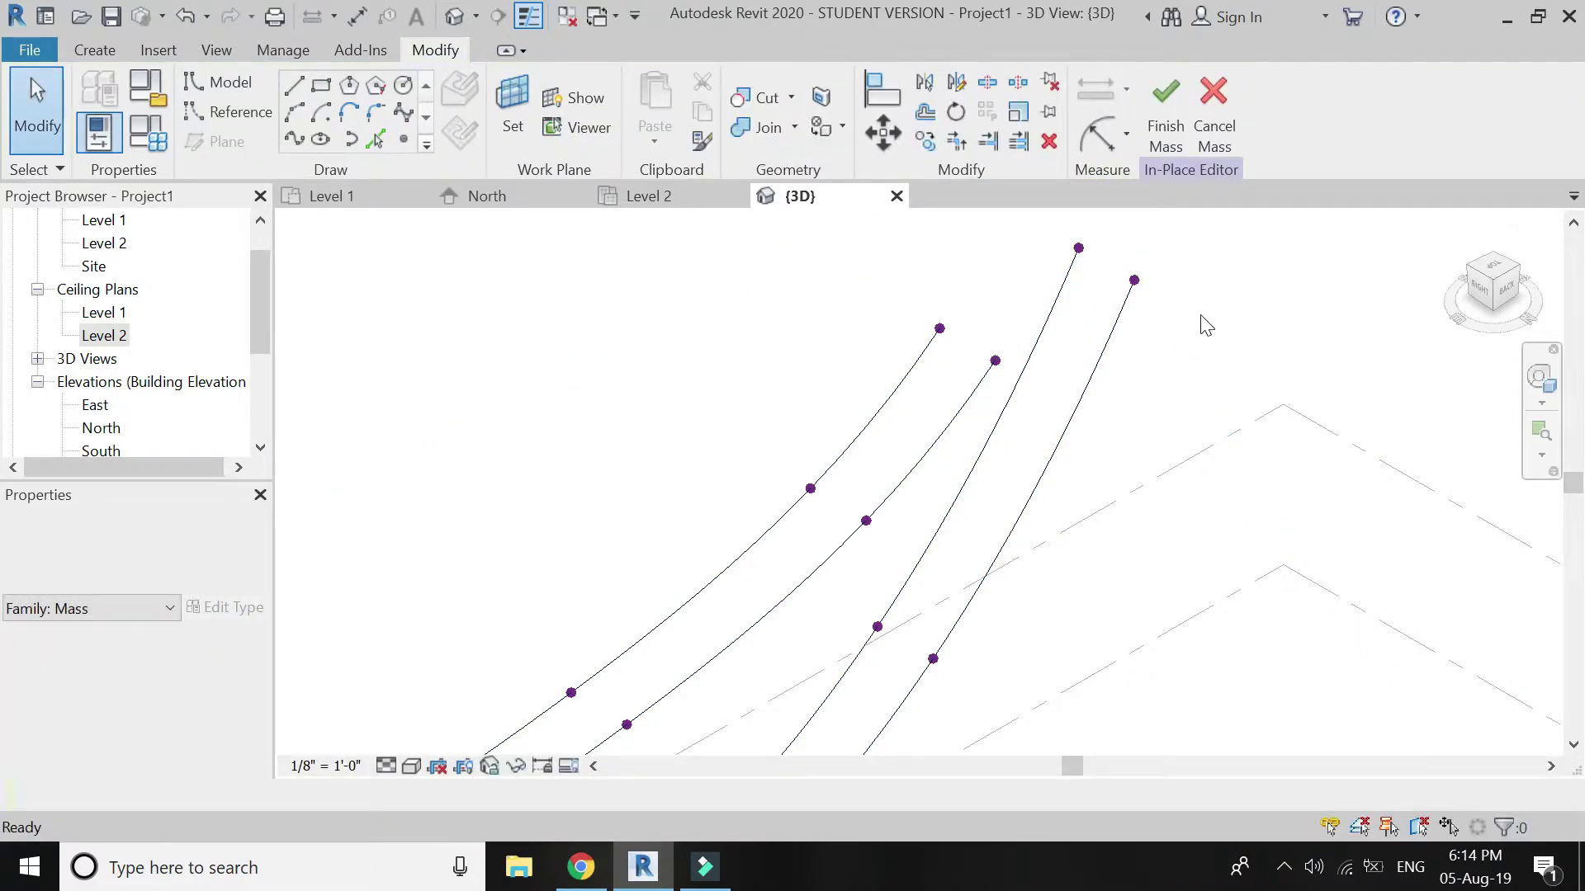
Step: Create a ribbon-like form between the two parallel splines with the higher ends
mouse_move(1202, 322)
middle_mouse_down("shift")
mouse_move(1196, 290)
mouse_move(1196, 305)
mouse_move(1156, 285)
mouse_move(1188, 312)
middle_mouse_up("shift")
left_click(1147, 345)
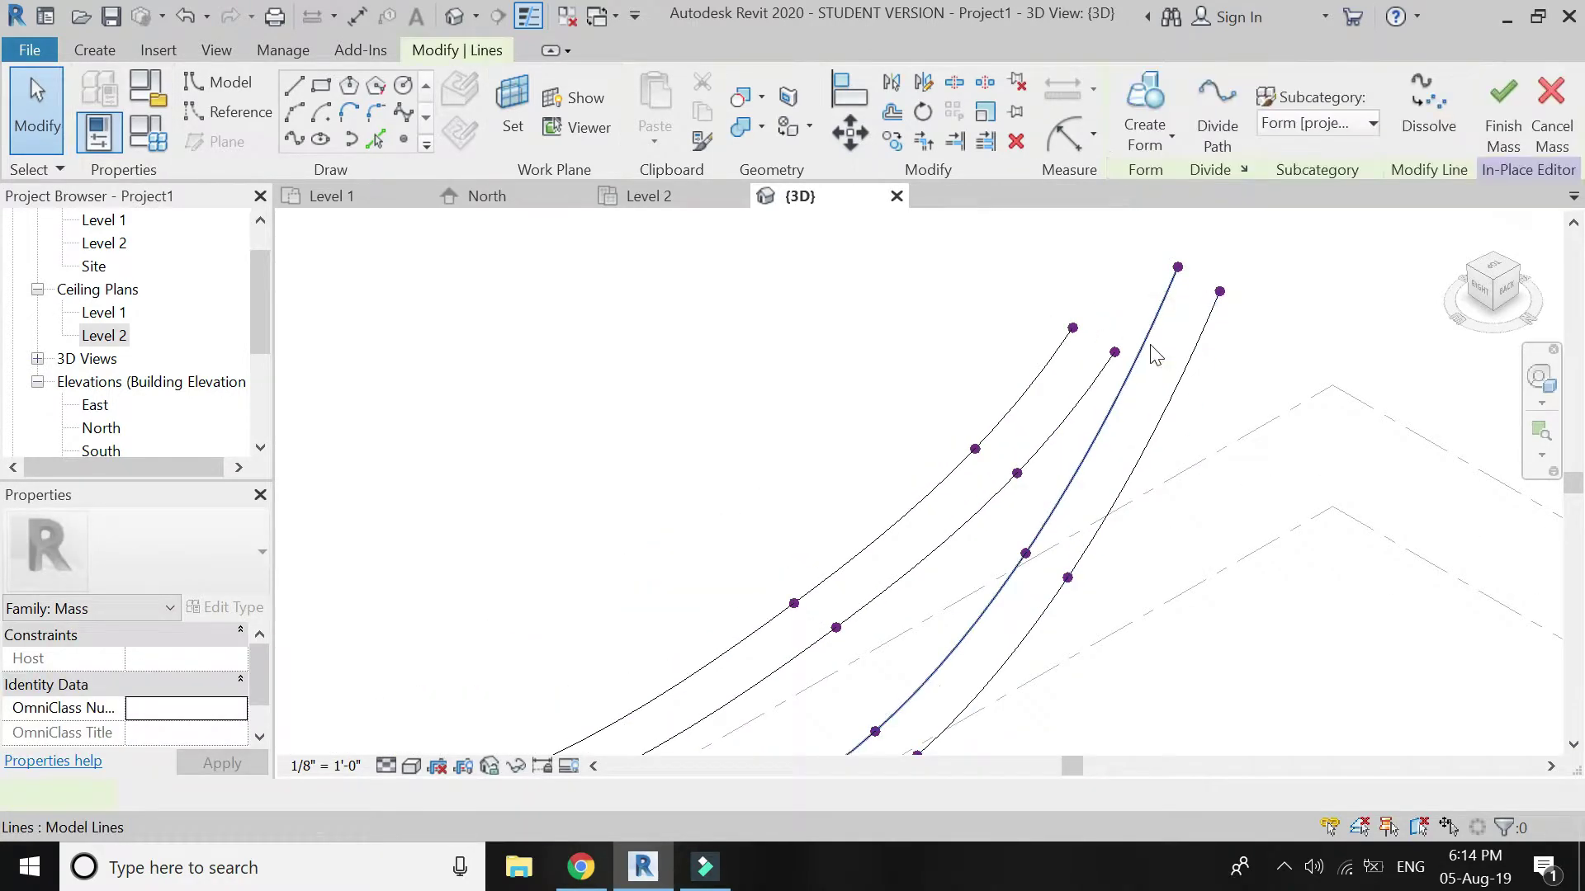
left_click(1091, 431, "ctrl")
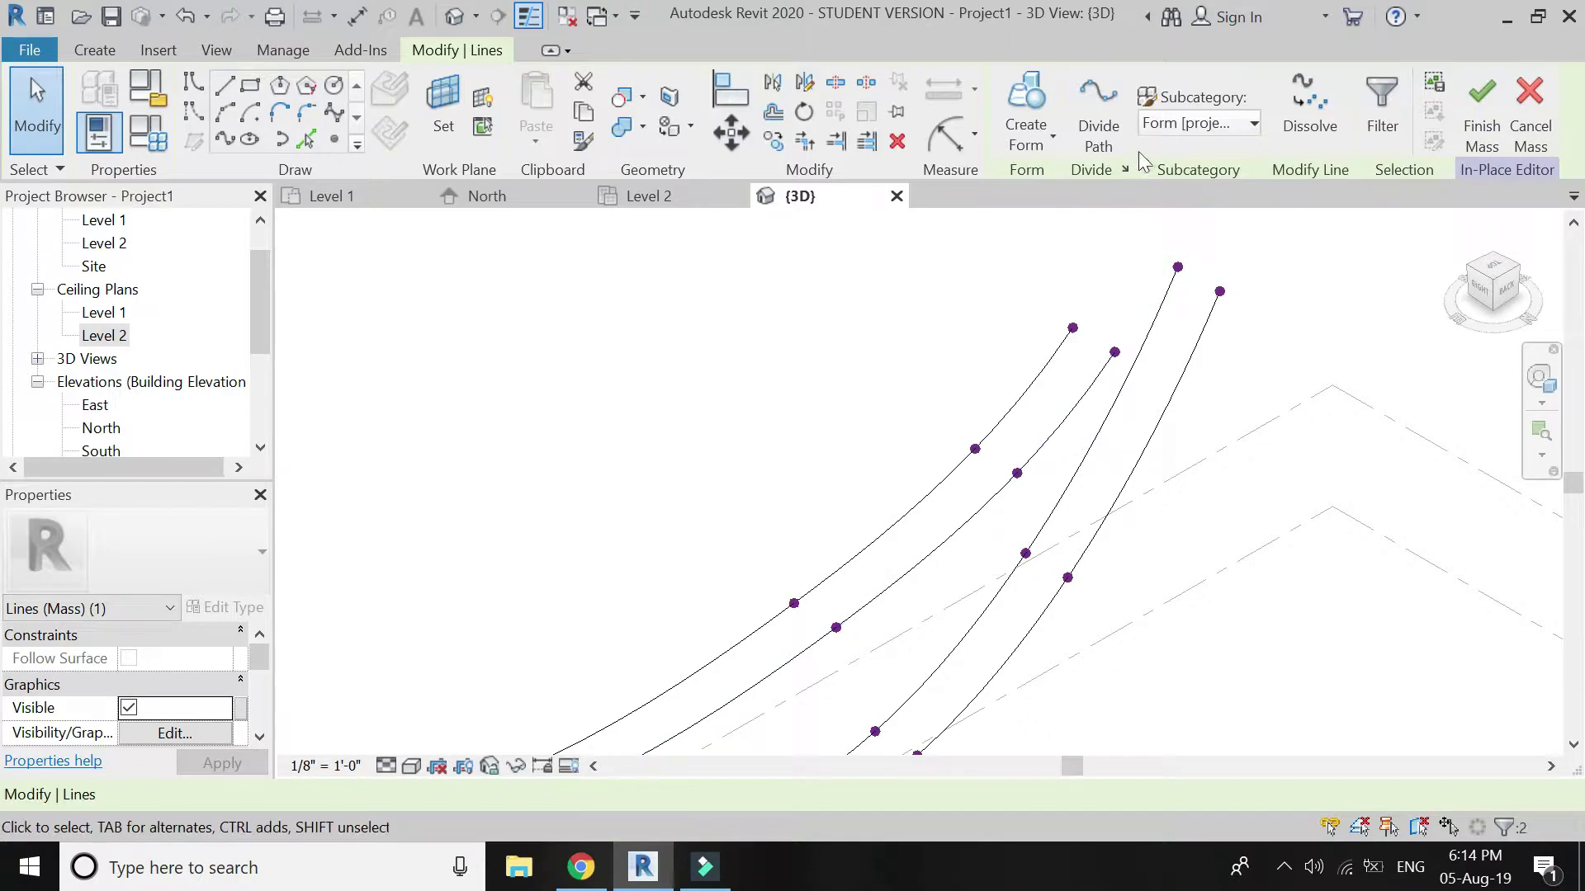
left_click(1038, 110)
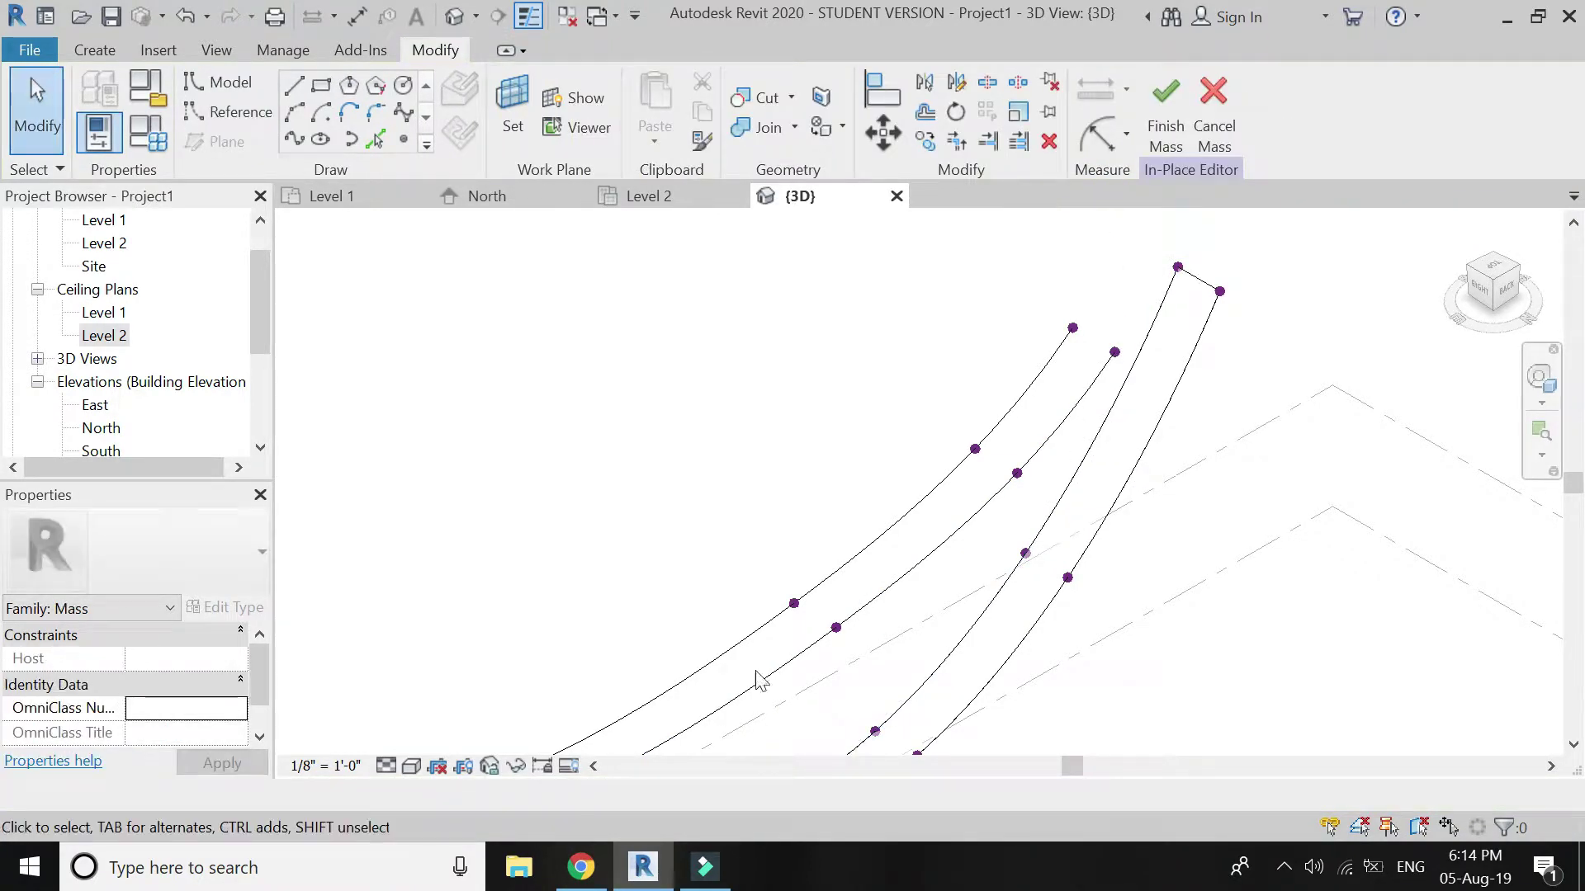
Step: Create a form between the two parallel splines with the lower ends and set the visual style to Realistic
left_click(1047, 434)
left_click(1019, 405)
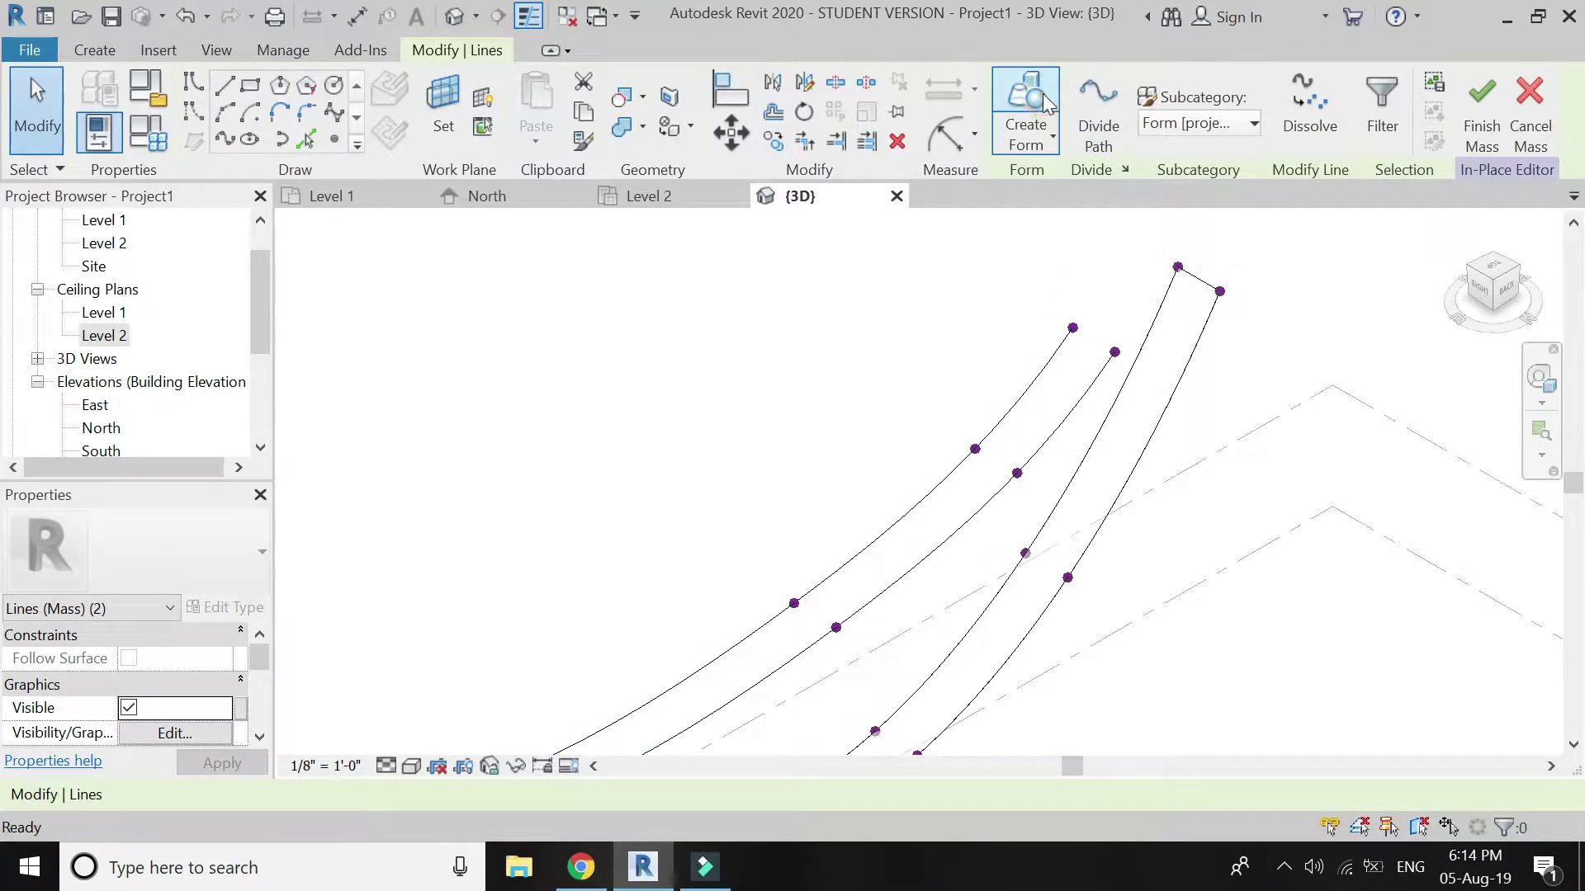
key("Escape")
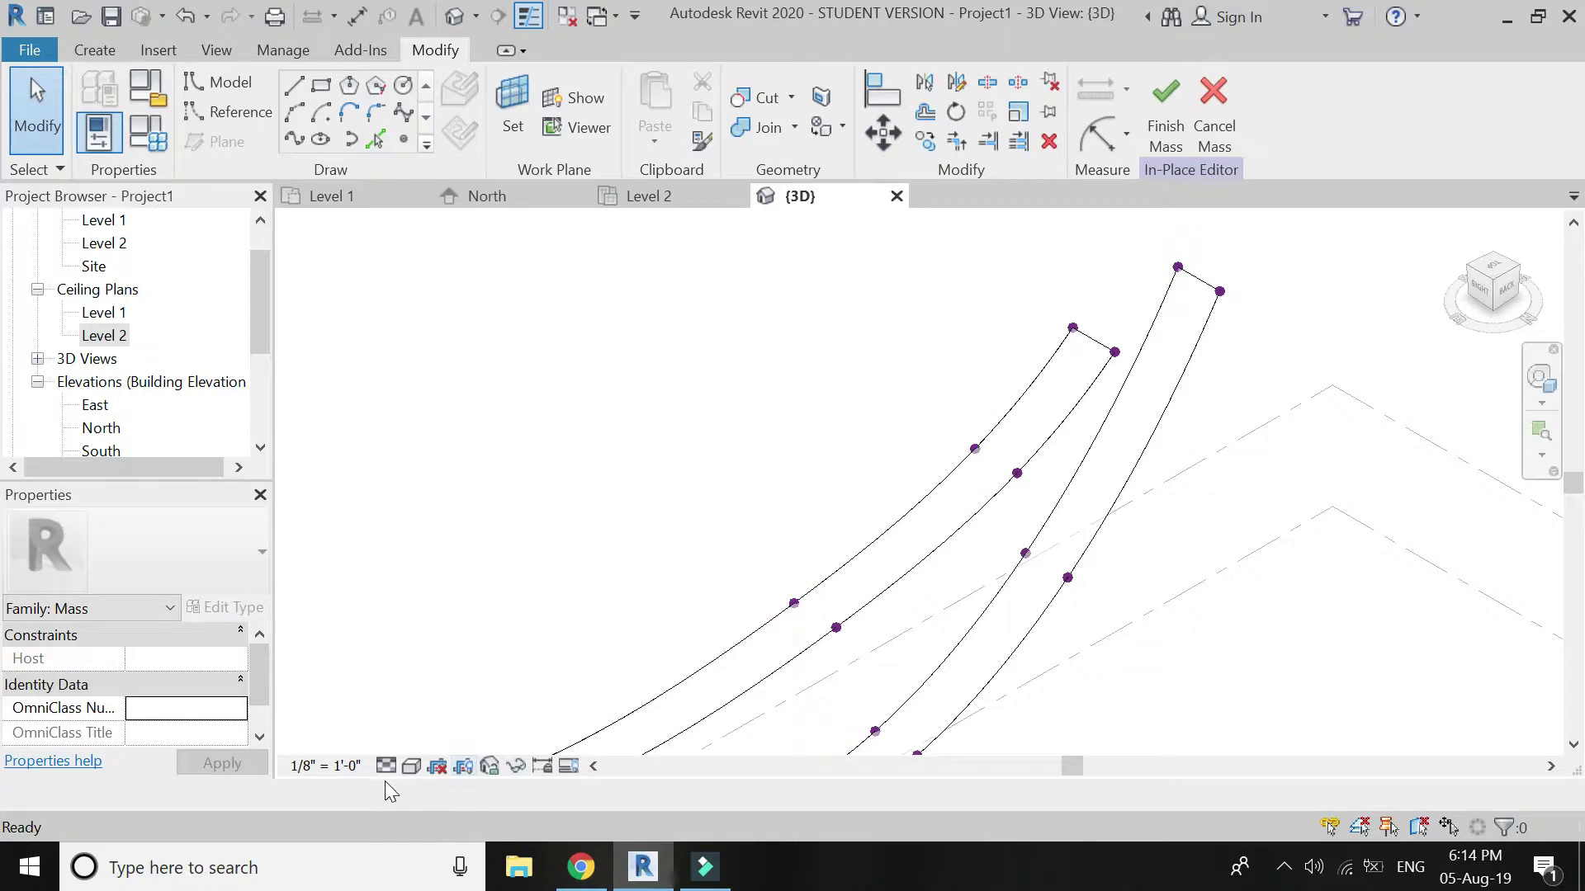
left_click(410, 767)
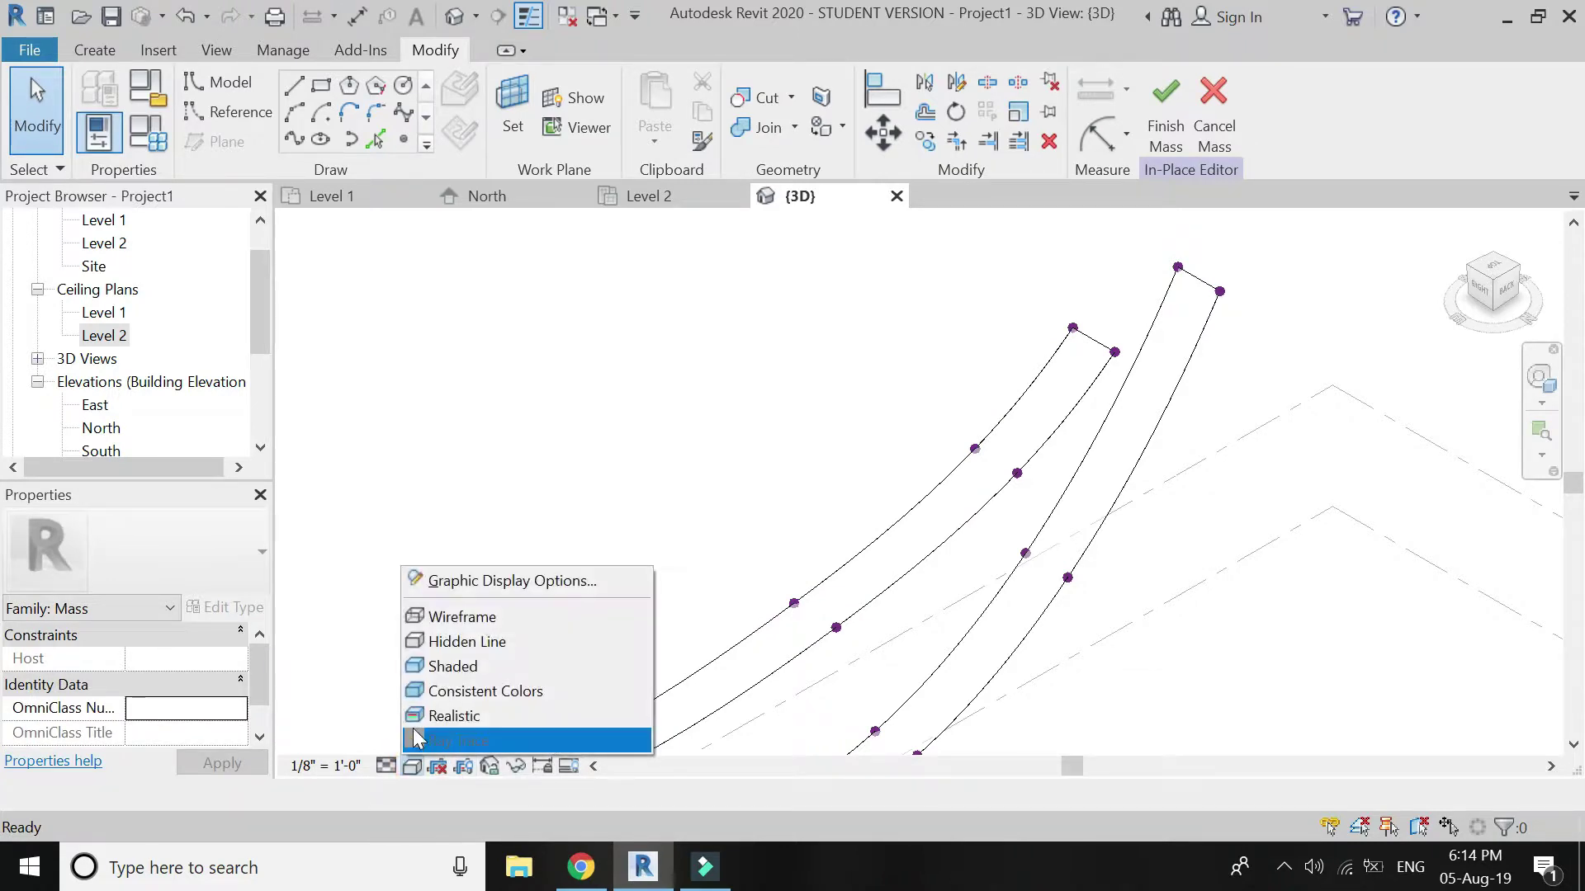
left_click(427, 716)
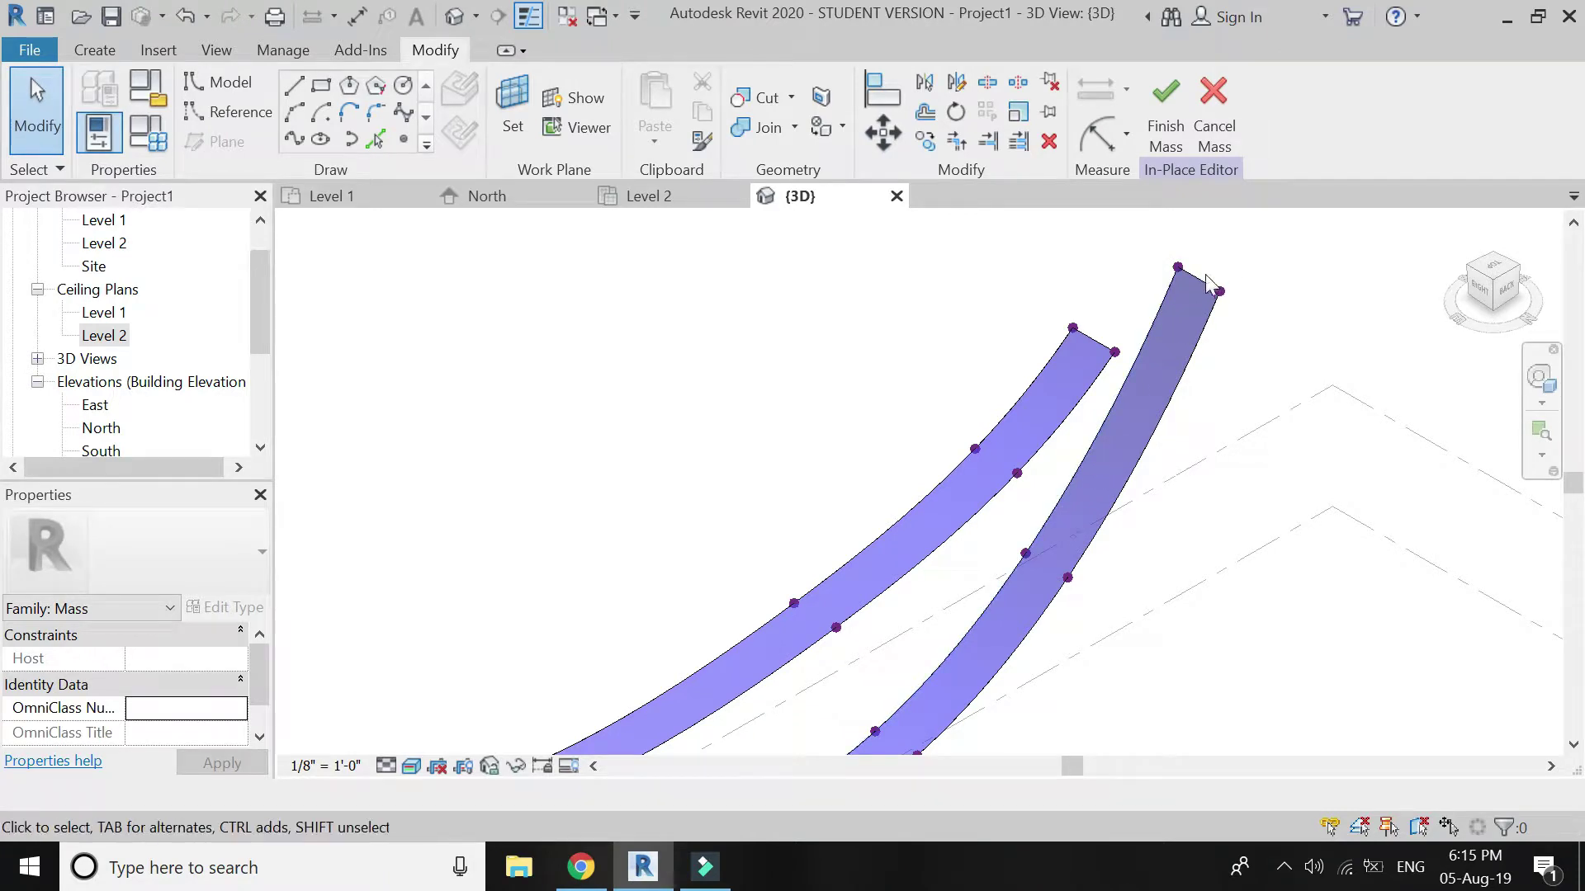
Step: Divide the higher-ended ribbon surface with a U grid number of 1 and a V grid number of 30
scroll(1208, 281, "up", 3)
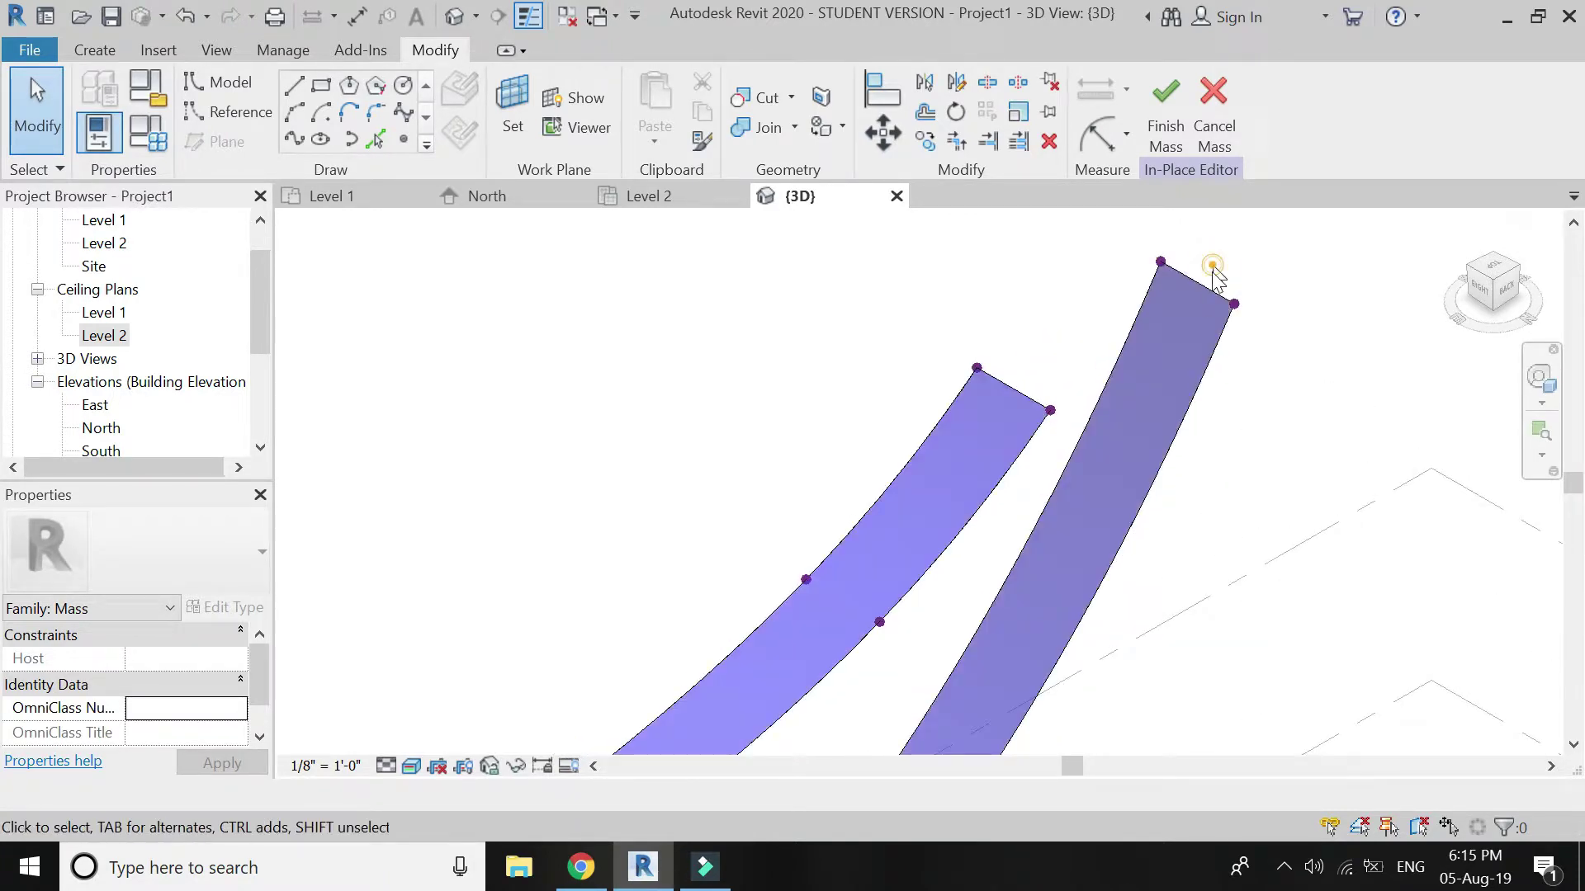
left_click(1198, 300)
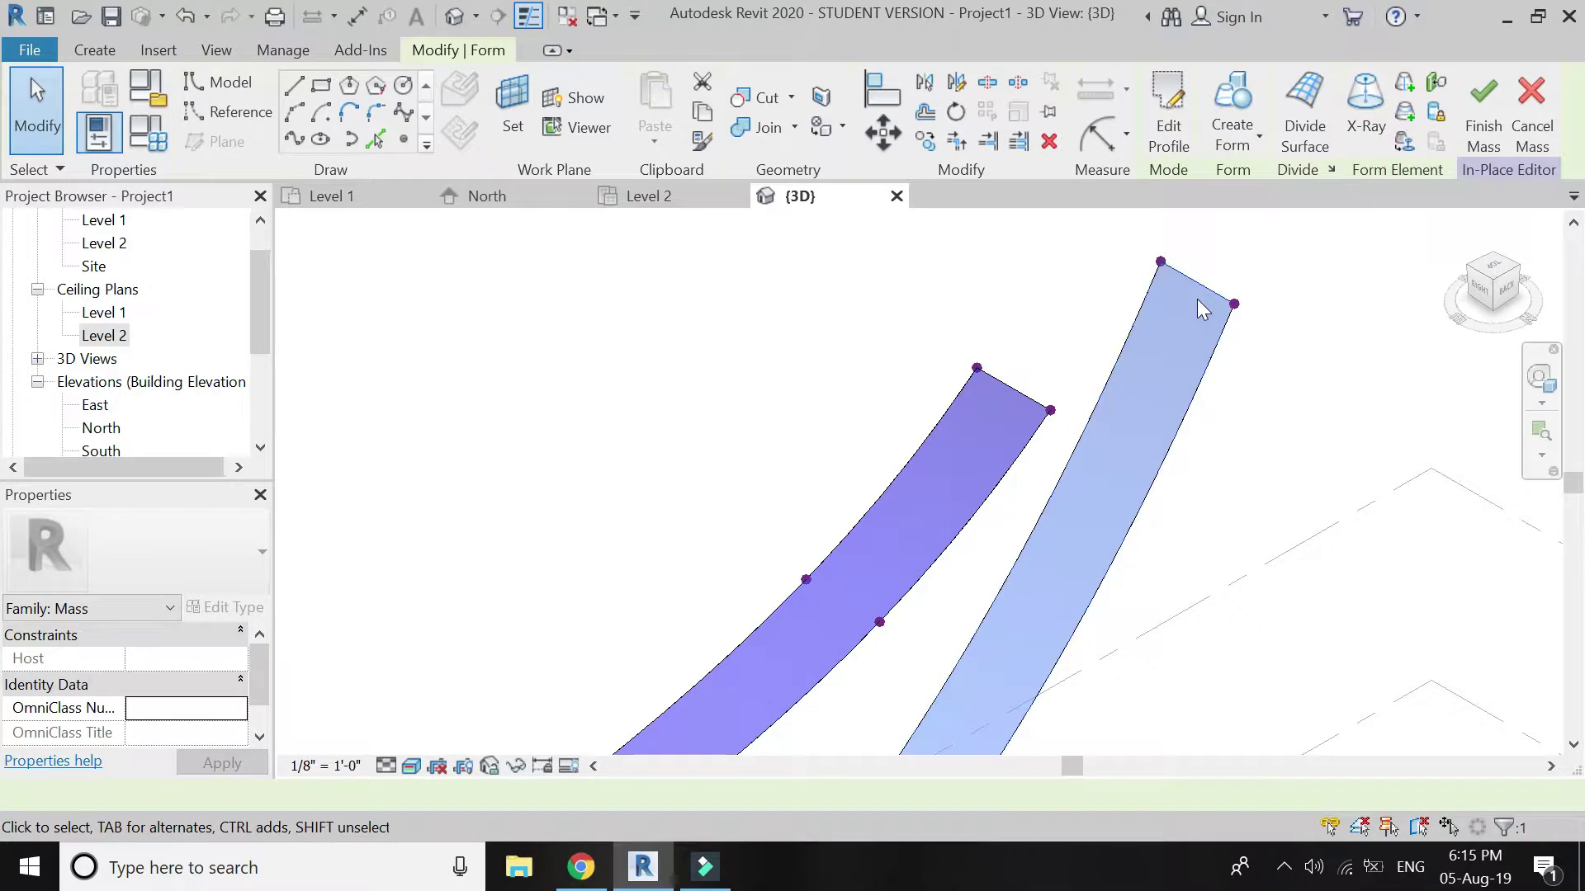
left_click(1305, 107)
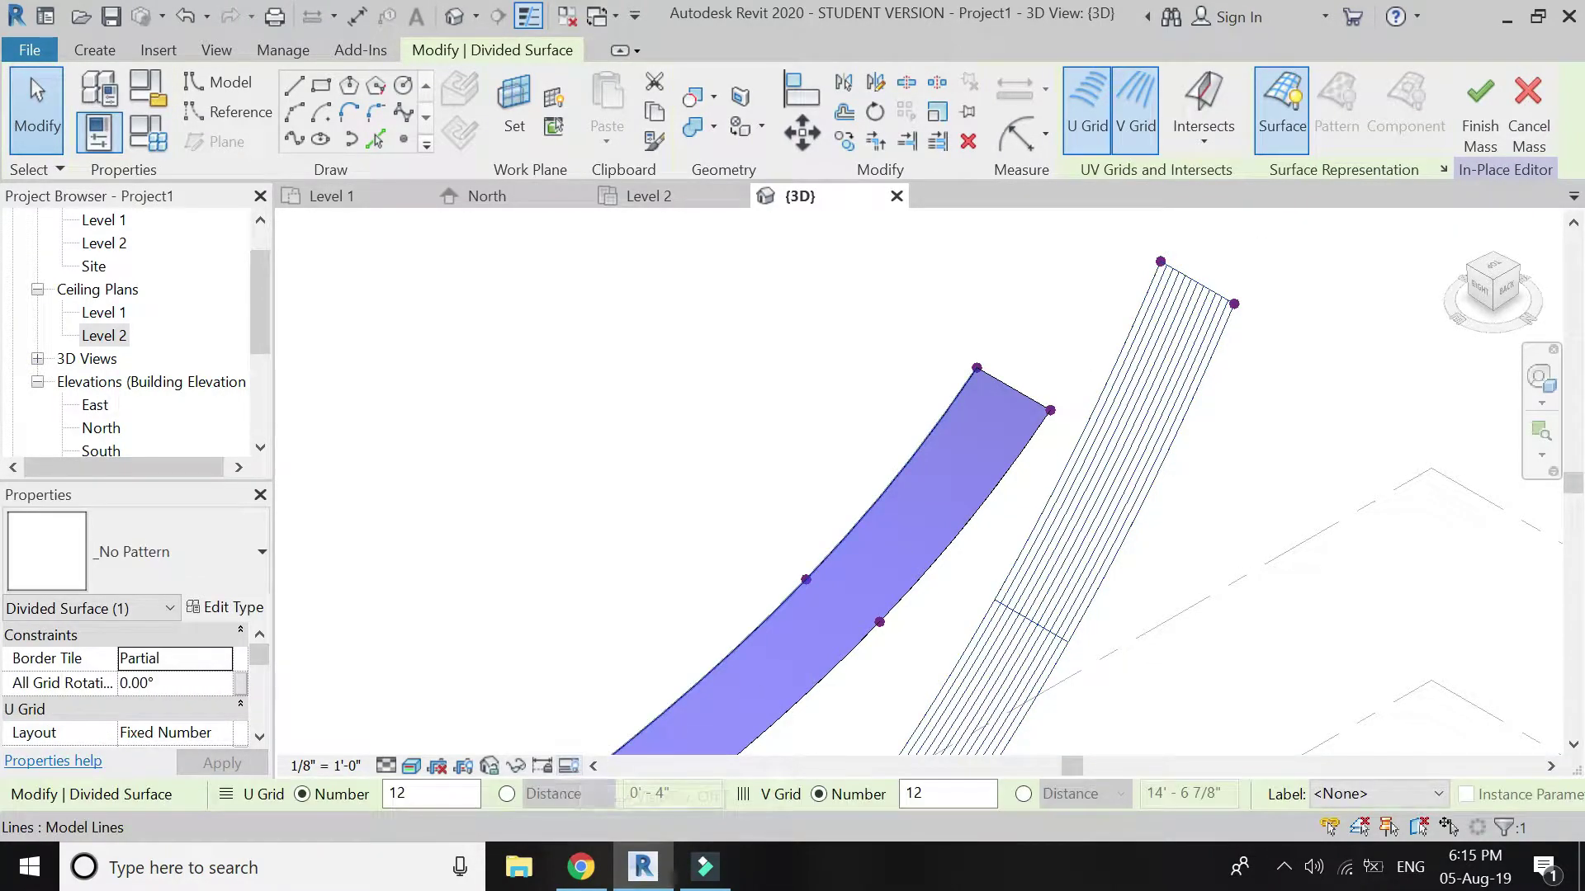
left_click(441, 795)
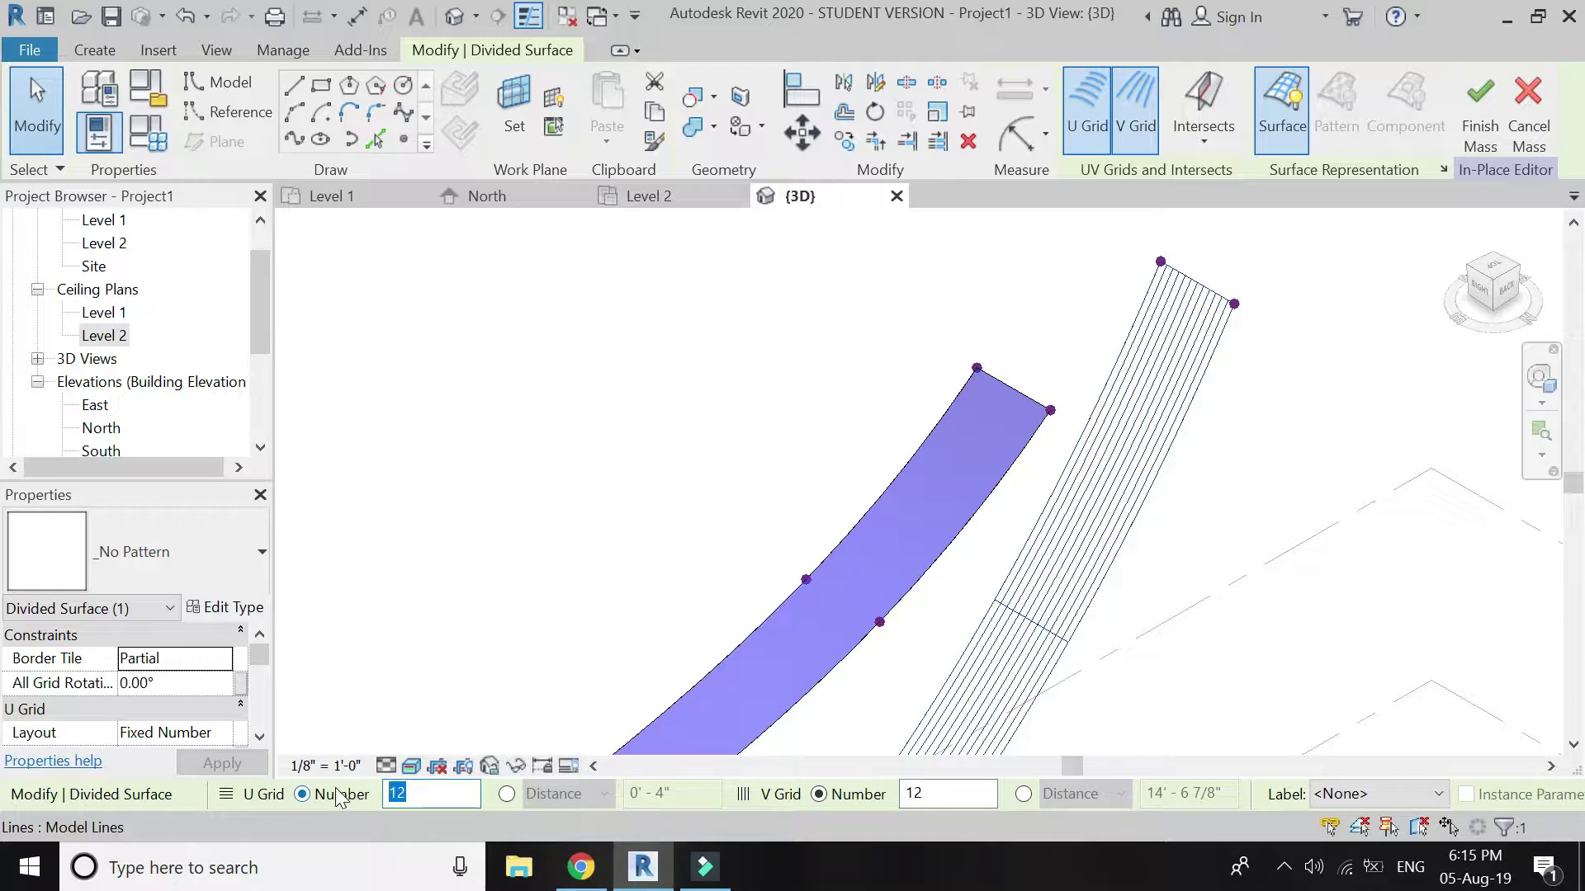
key("Return")
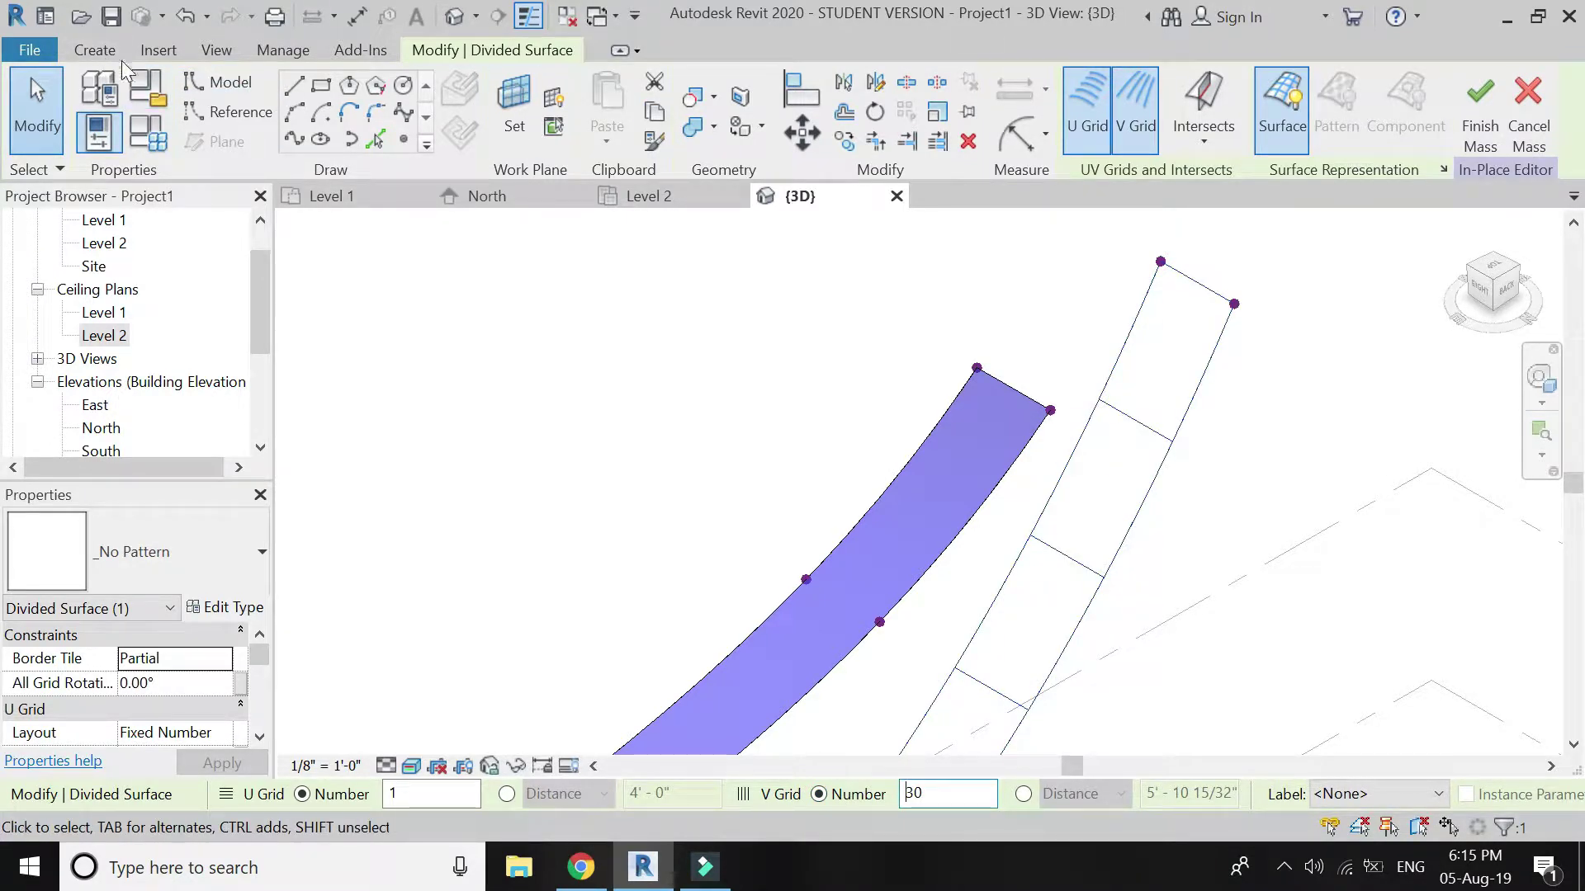
left_click(95, 50)
left_click(1070, 406)
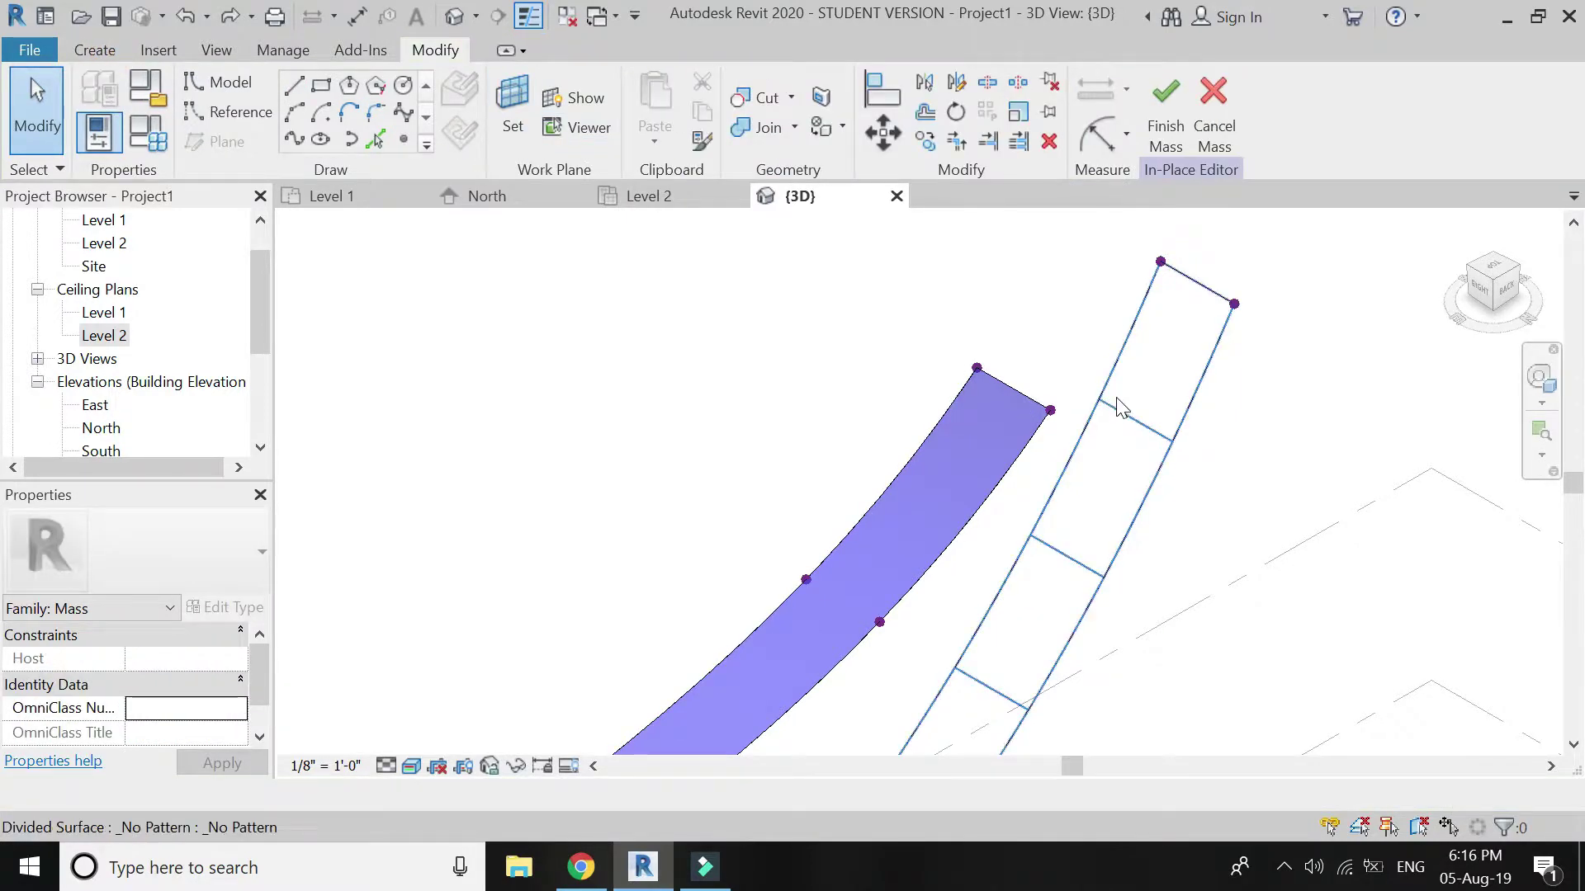
Step: Divide the lower-ended ribbon surface with a U grid number of 1 and a V grid number of 30
left_click(995, 408)
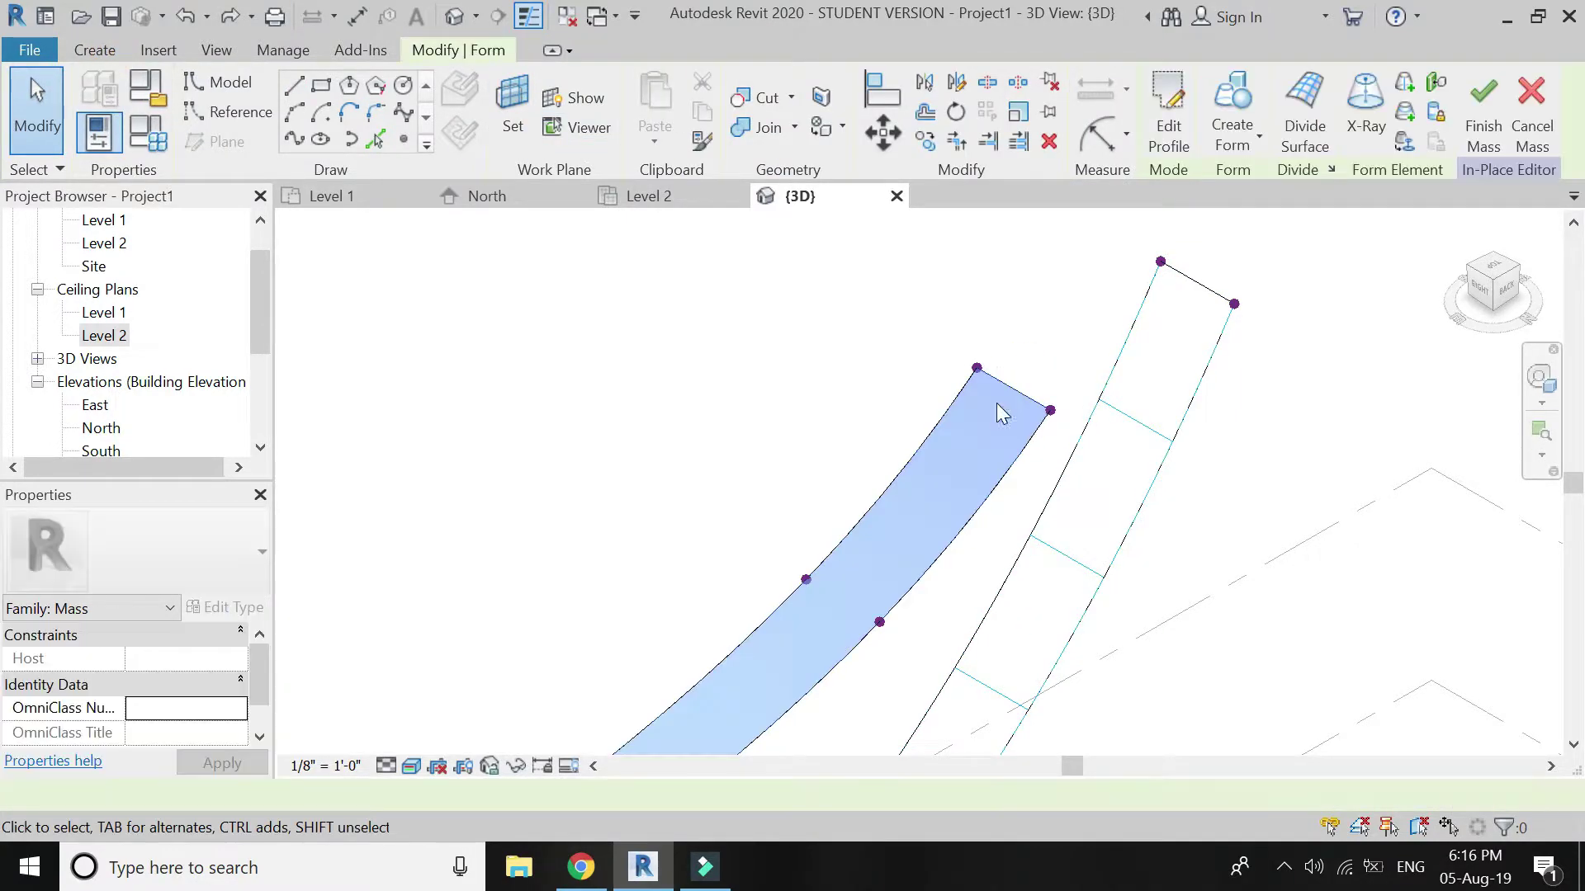
left_click(1288, 107)
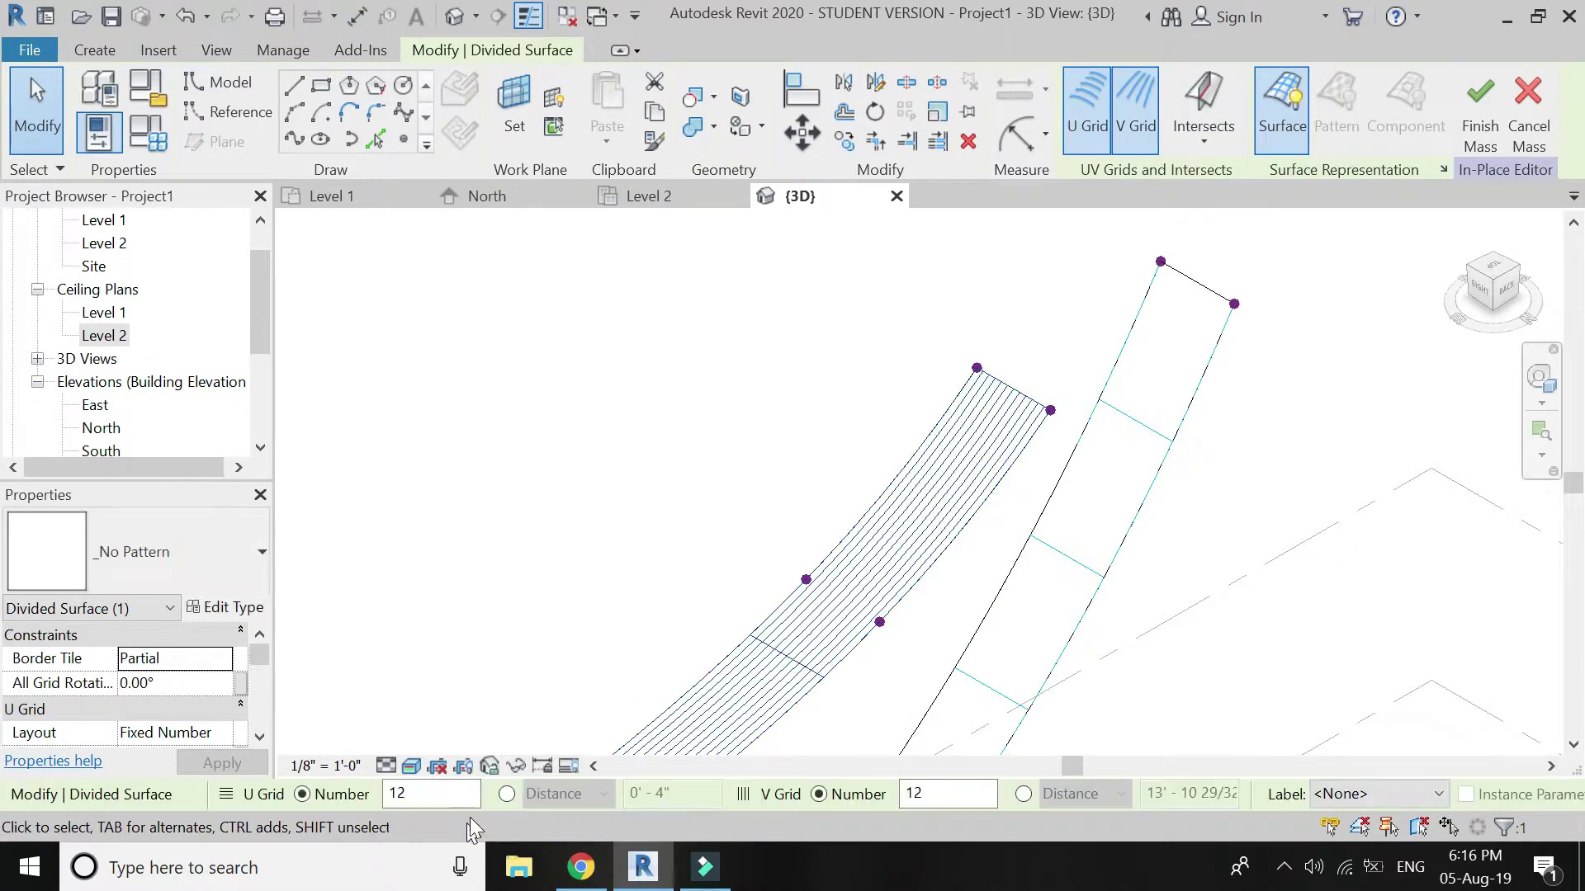
double_click(412, 794)
type("1")
key("Return")
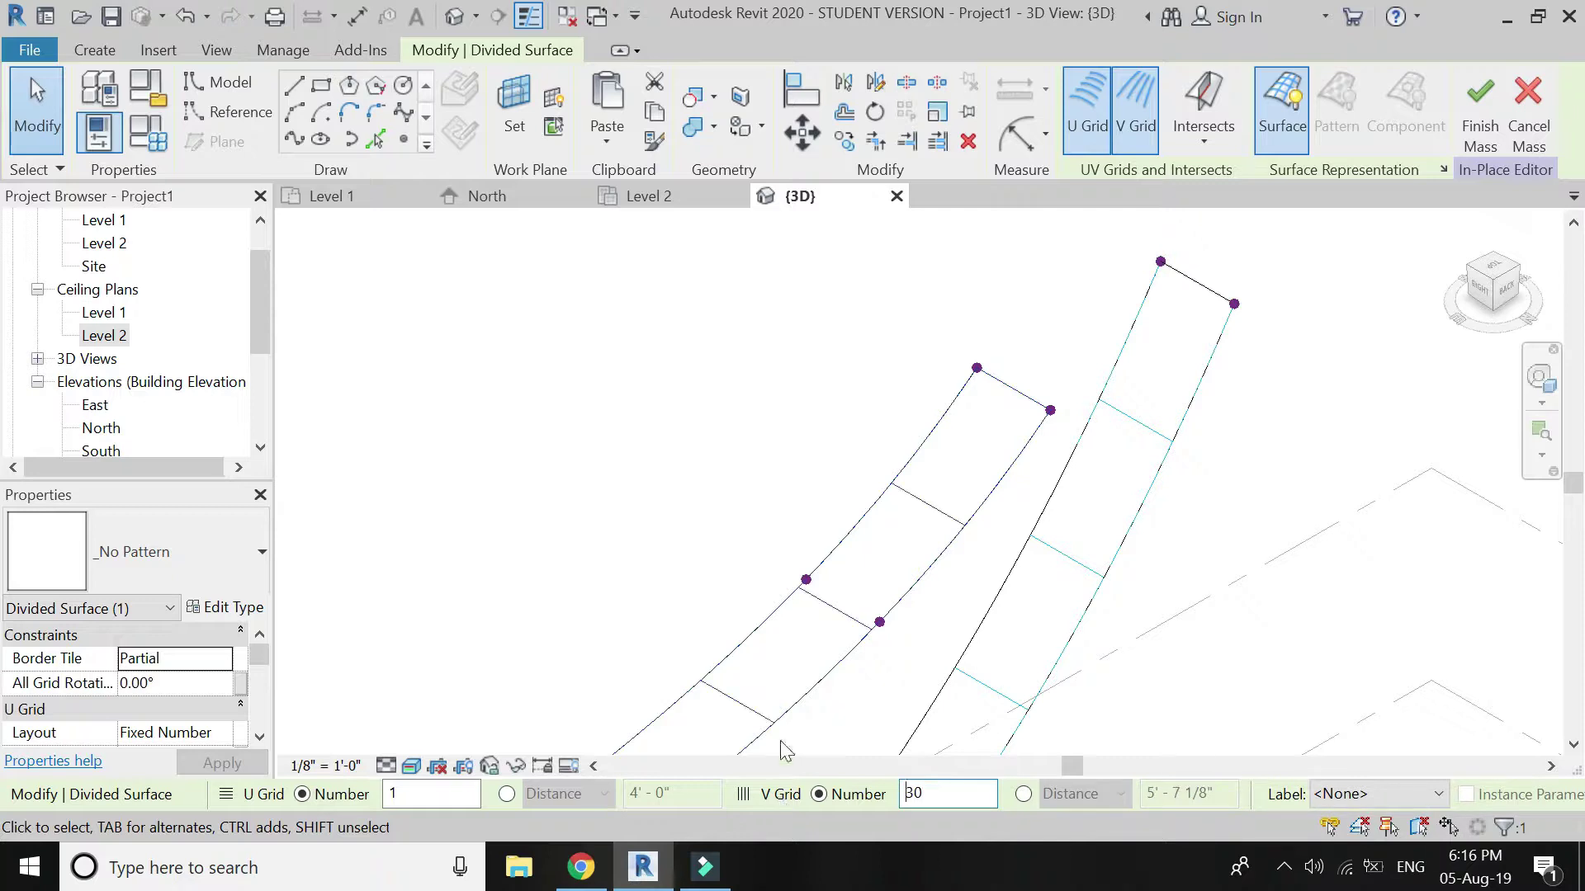
middle_click_drag(784, 751, 1193, 305, "shift")
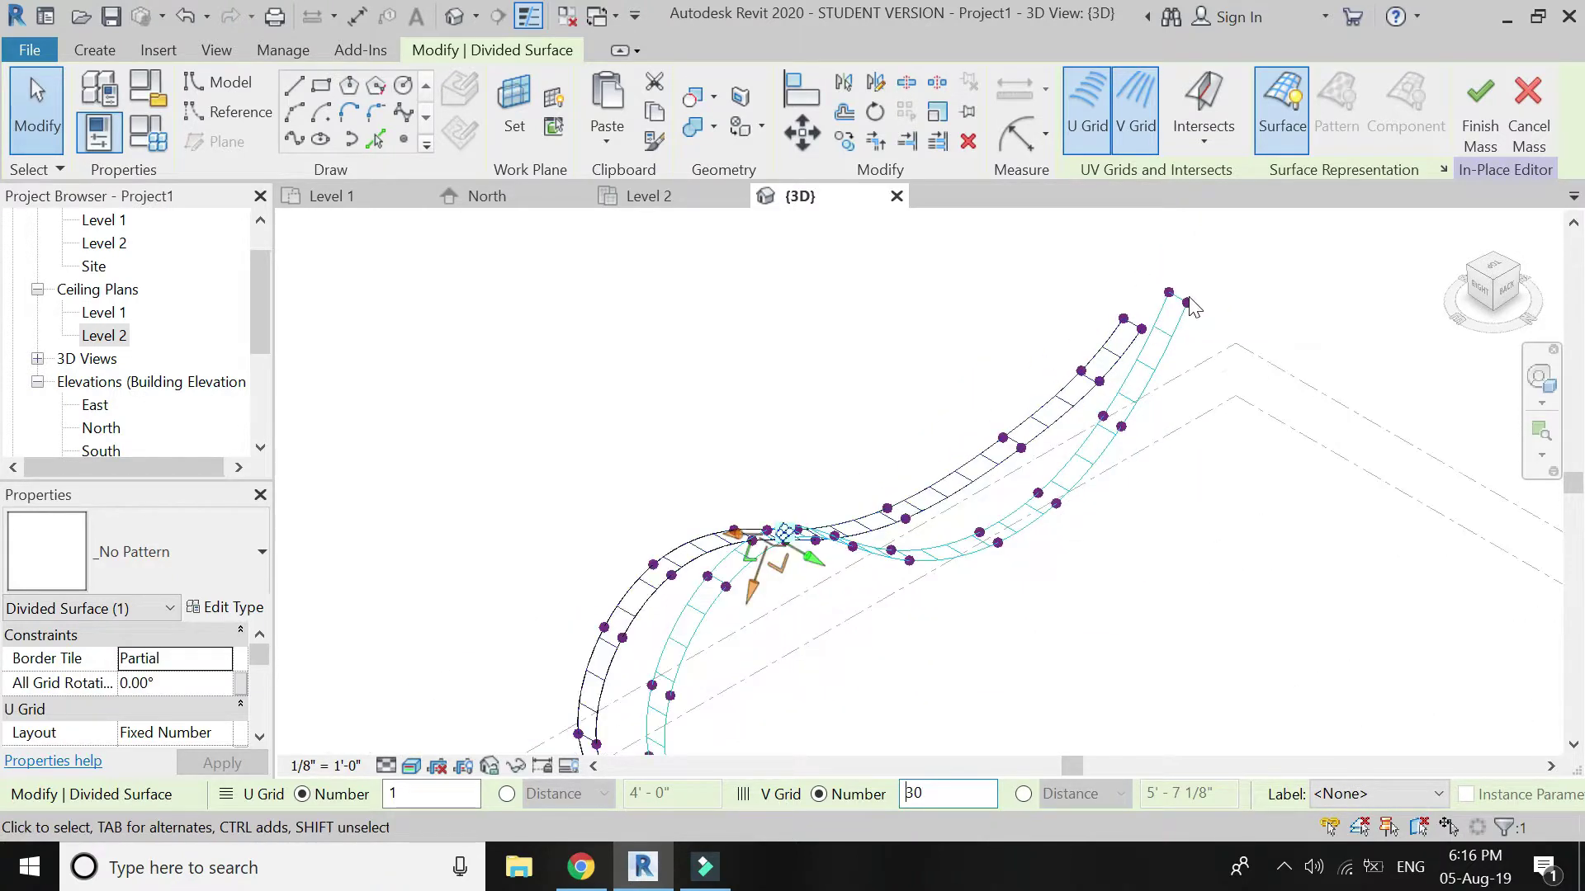
left_click(1178, 587)
scroll(1003, 337, "down", 3)
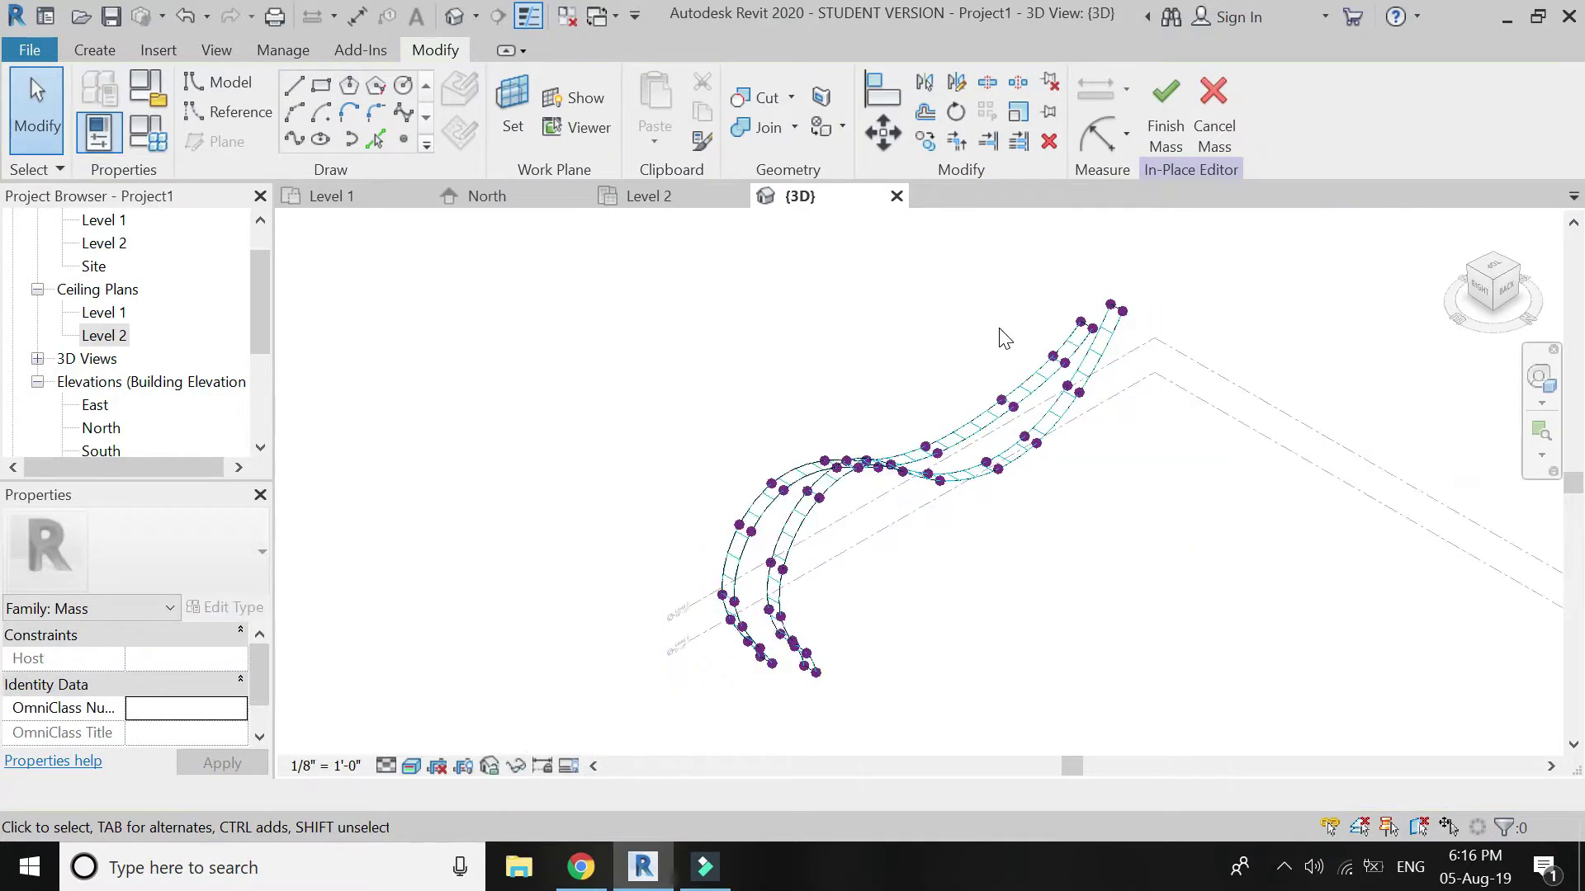
scroll(1073, 346, "up", 2)
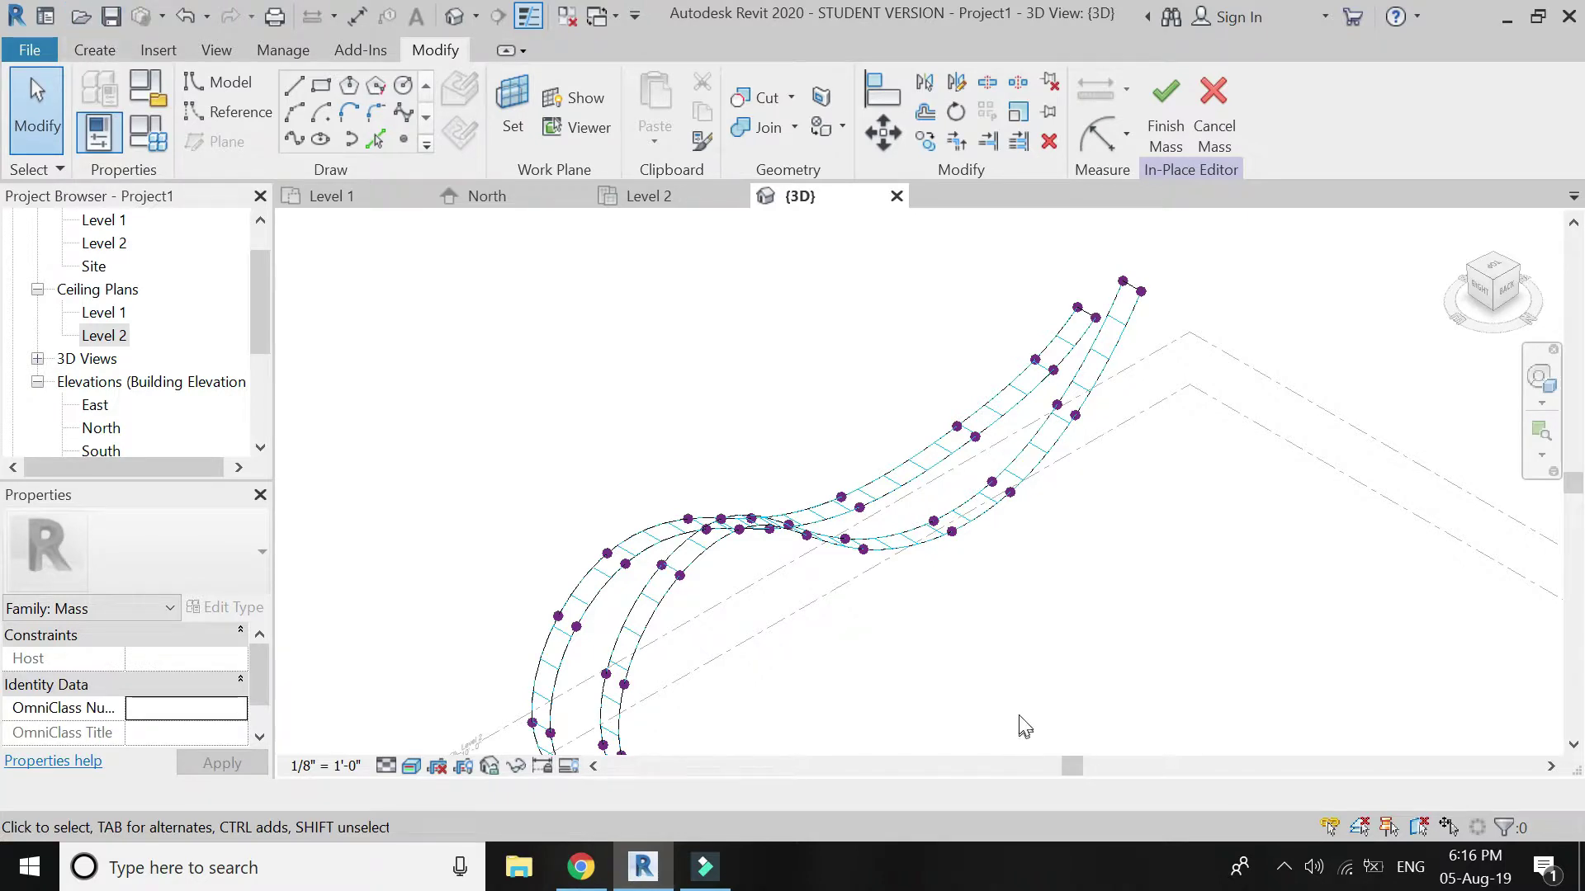
Step: Create a new family from the Curtain Panel Pattern Based template
left_click(91, 51)
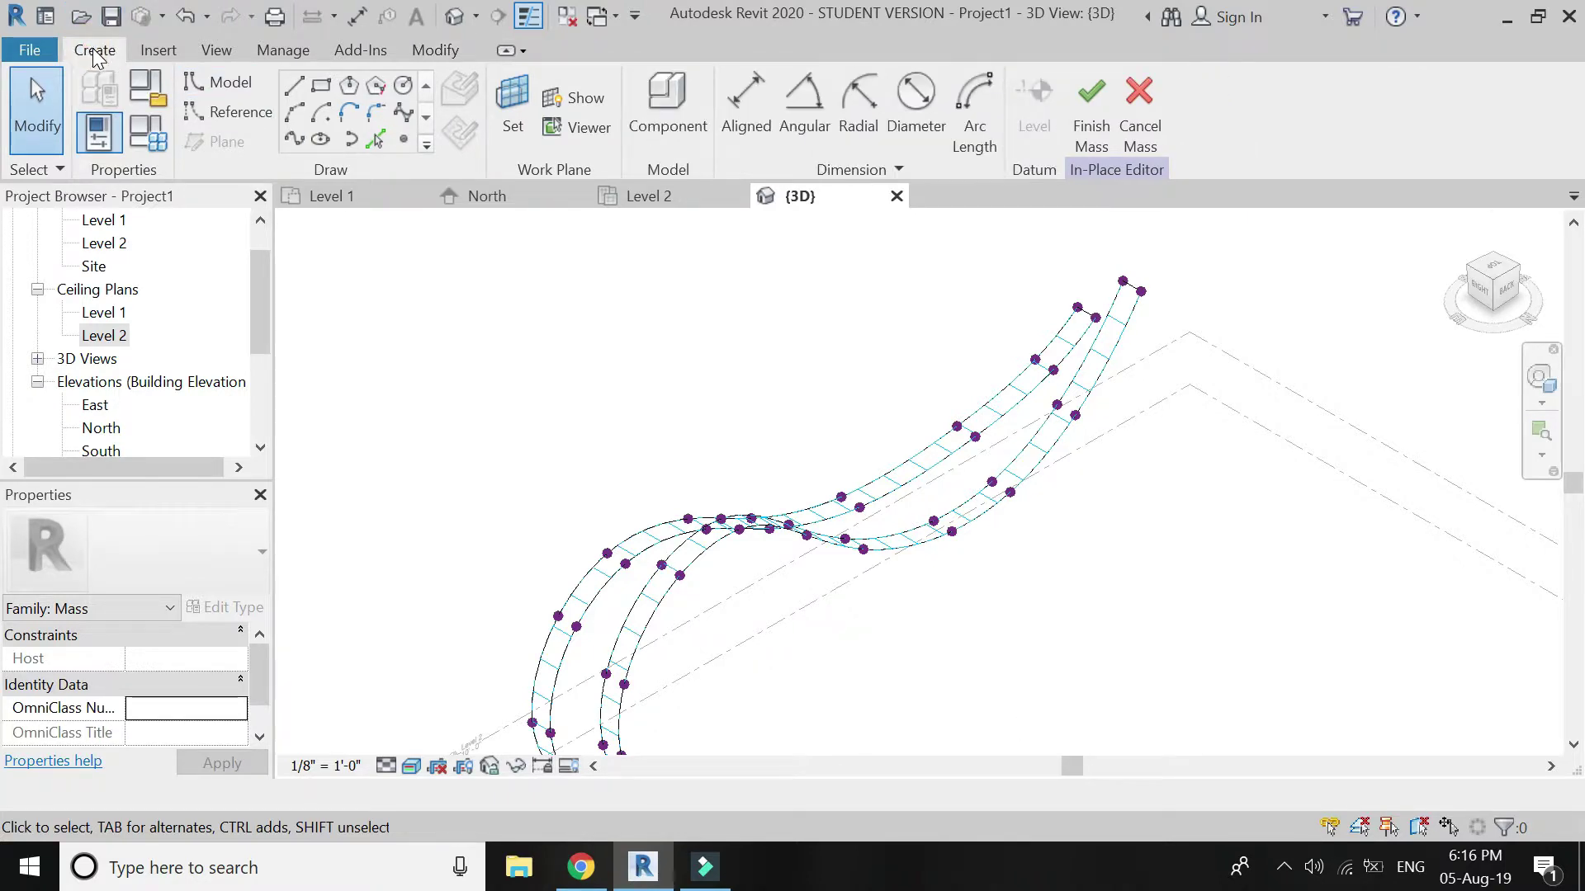
left_click(43, 48)
mouse_move(96, 155)
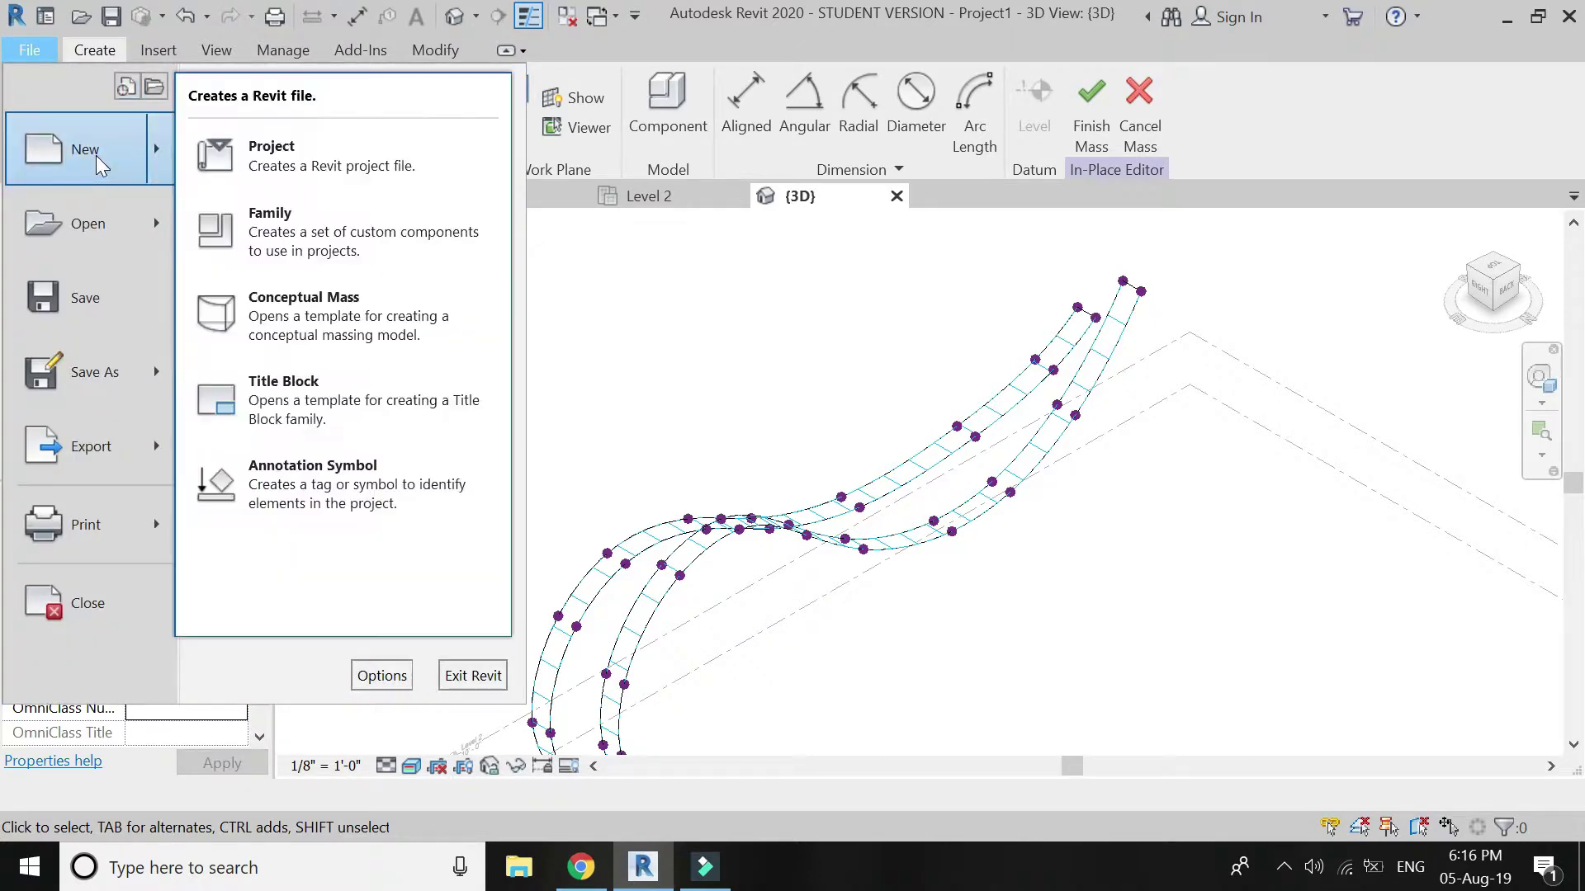
key("Escape")
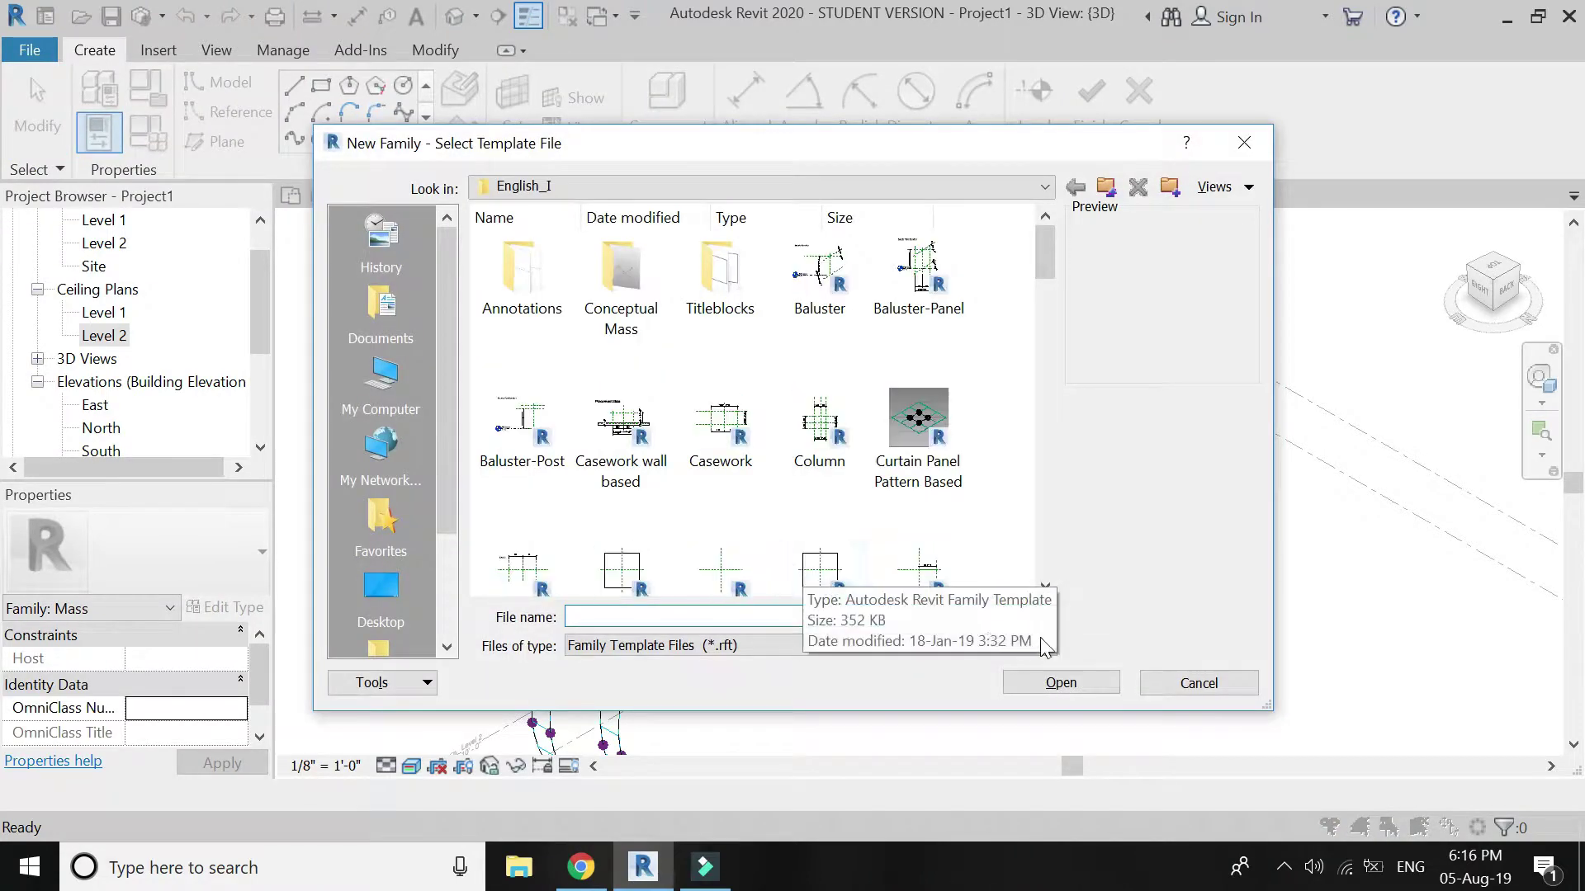
left_click(927, 455)
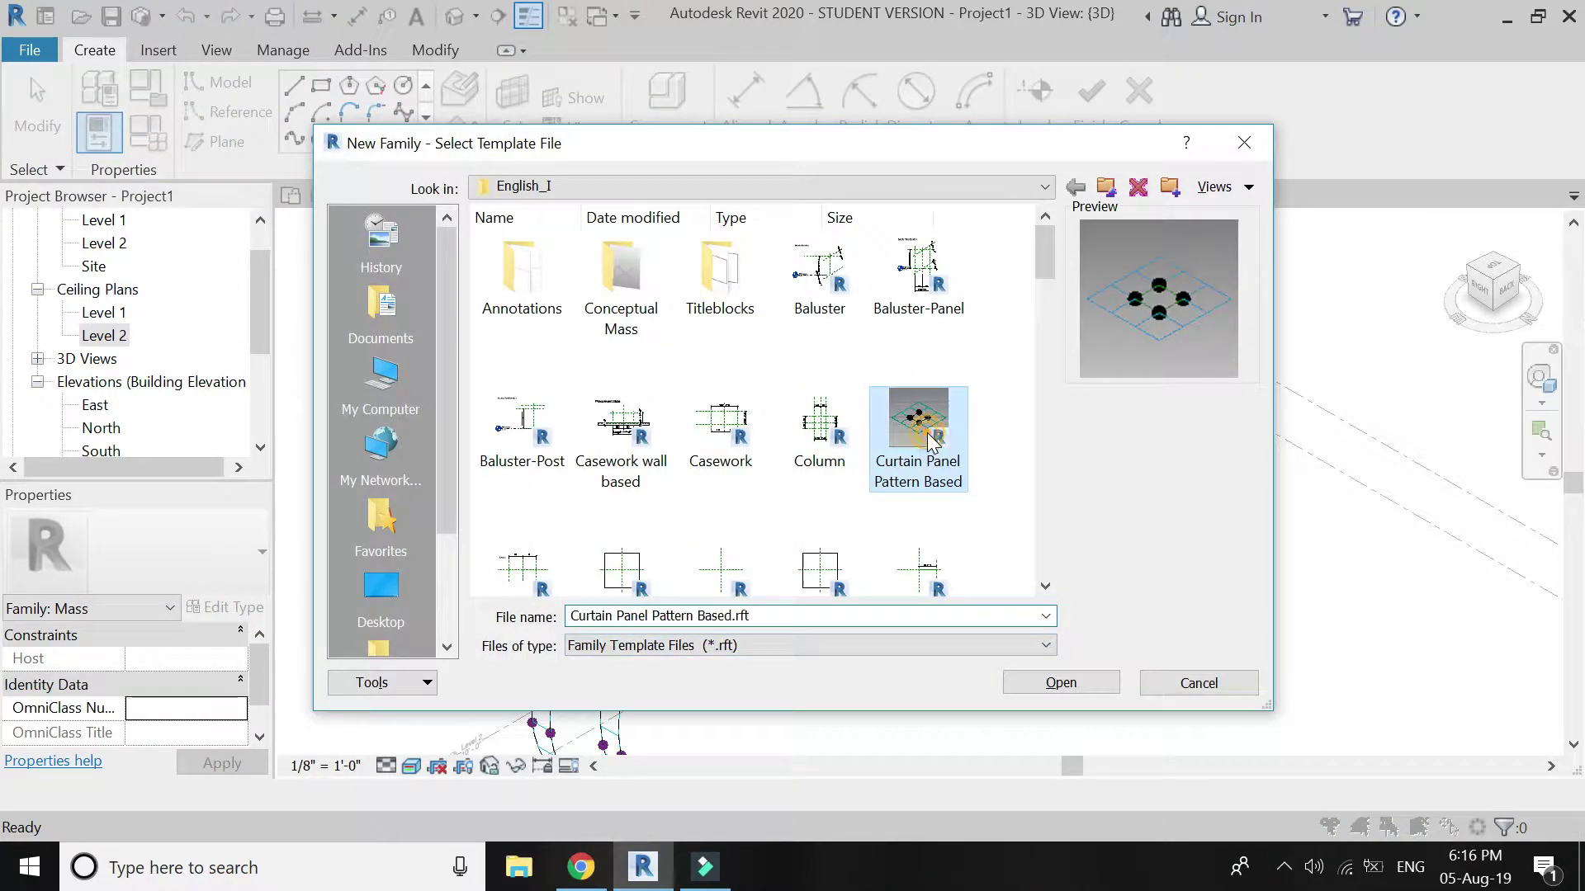
left_click(1060, 682)
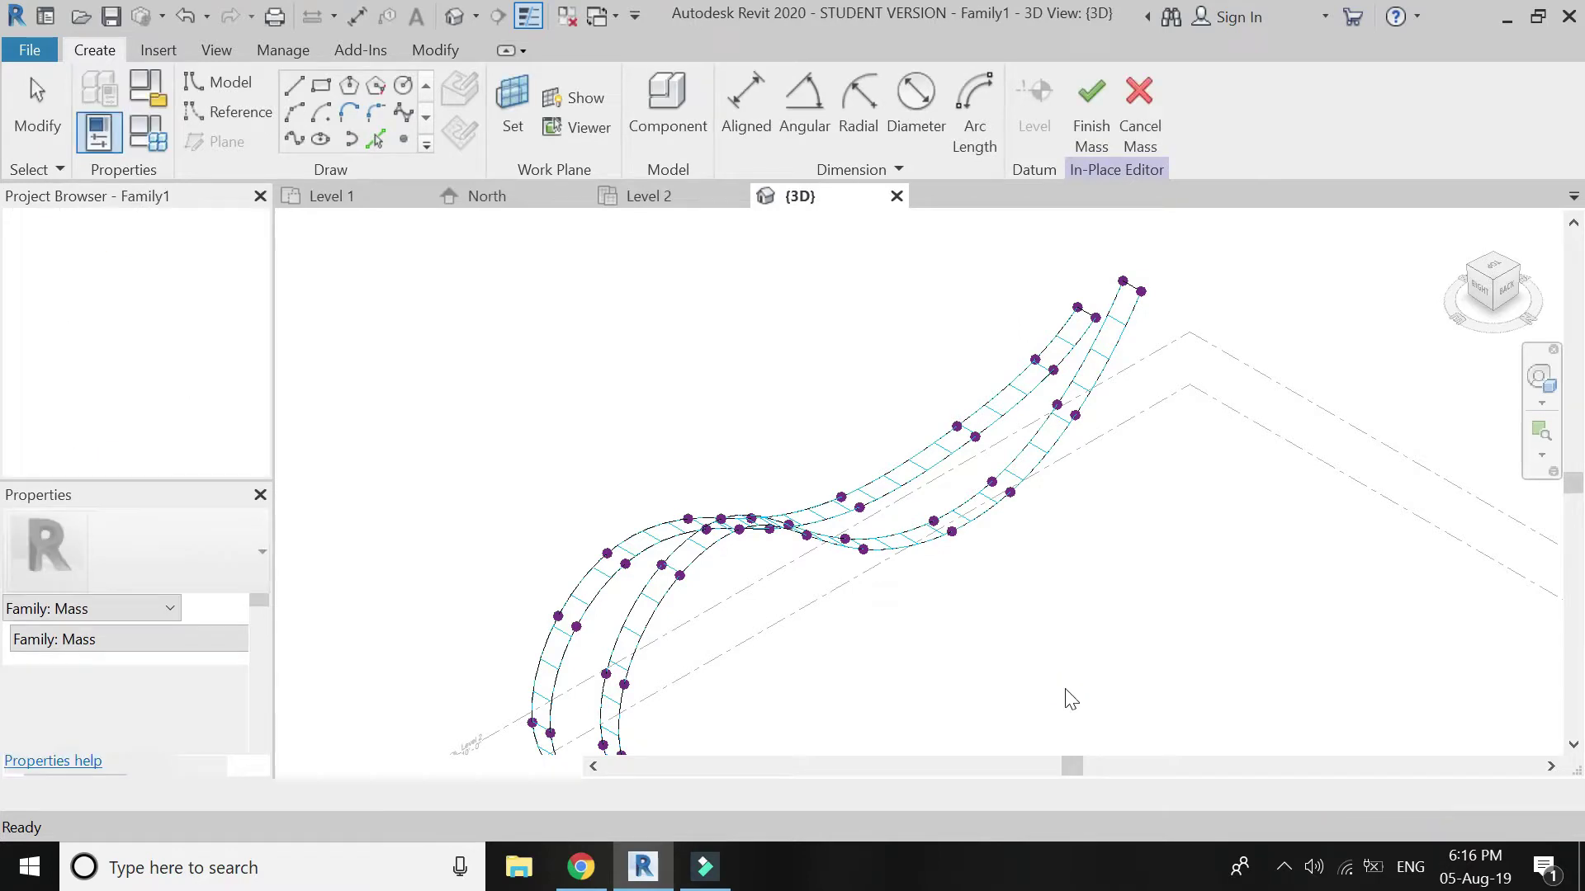
Step: Place a reference point on adaptive placement point 1, using that point's horizontal plane as the work plane
scroll(917, 388, "up", 3)
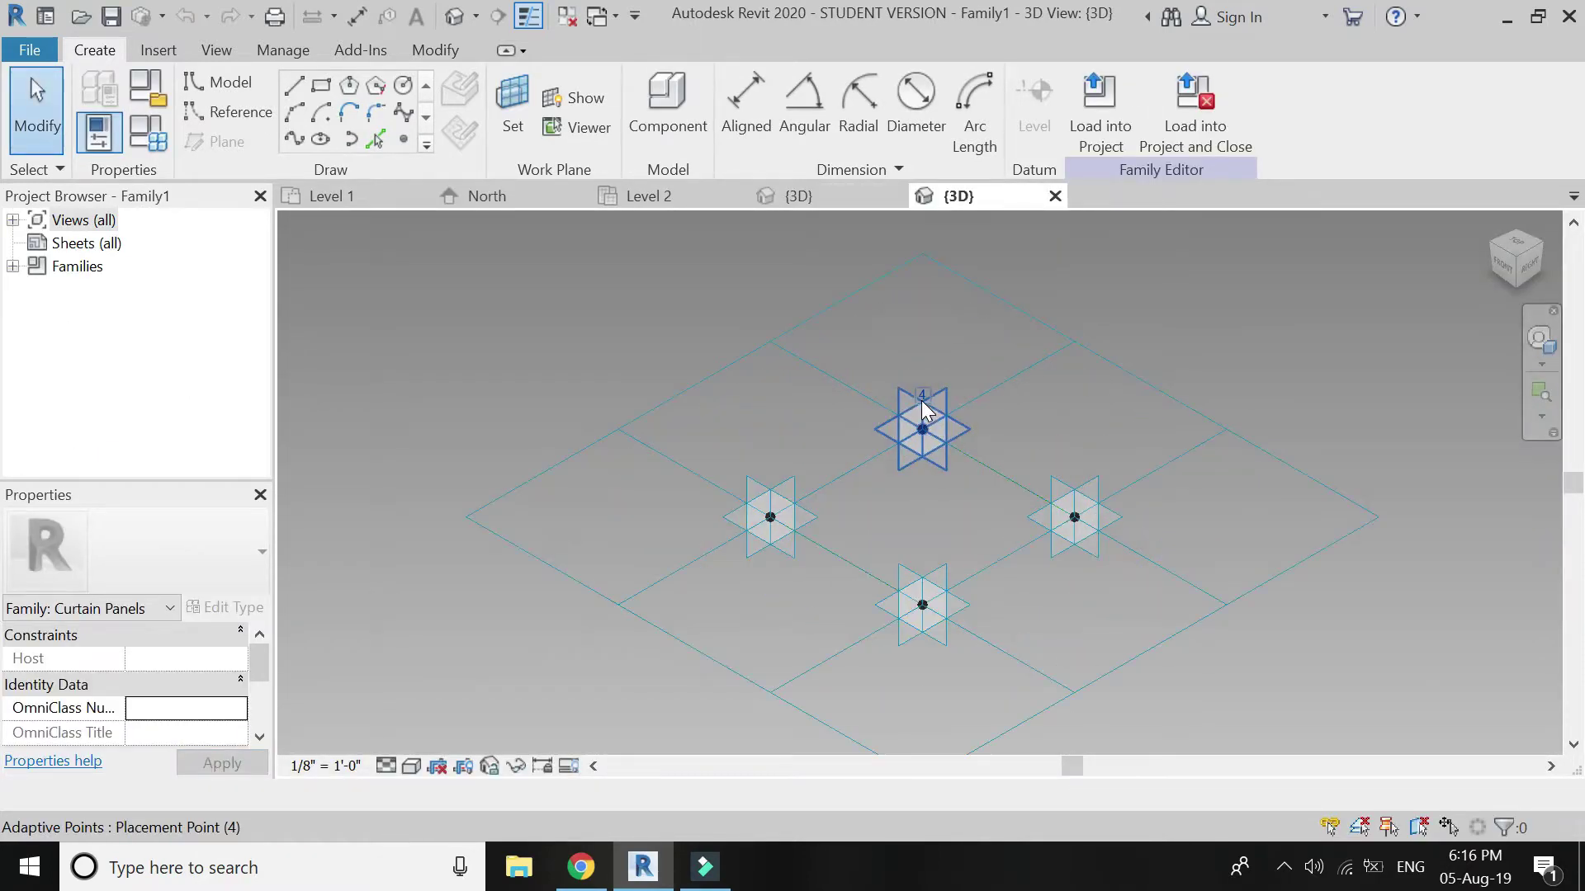
scroll(878, 516, "up", 2)
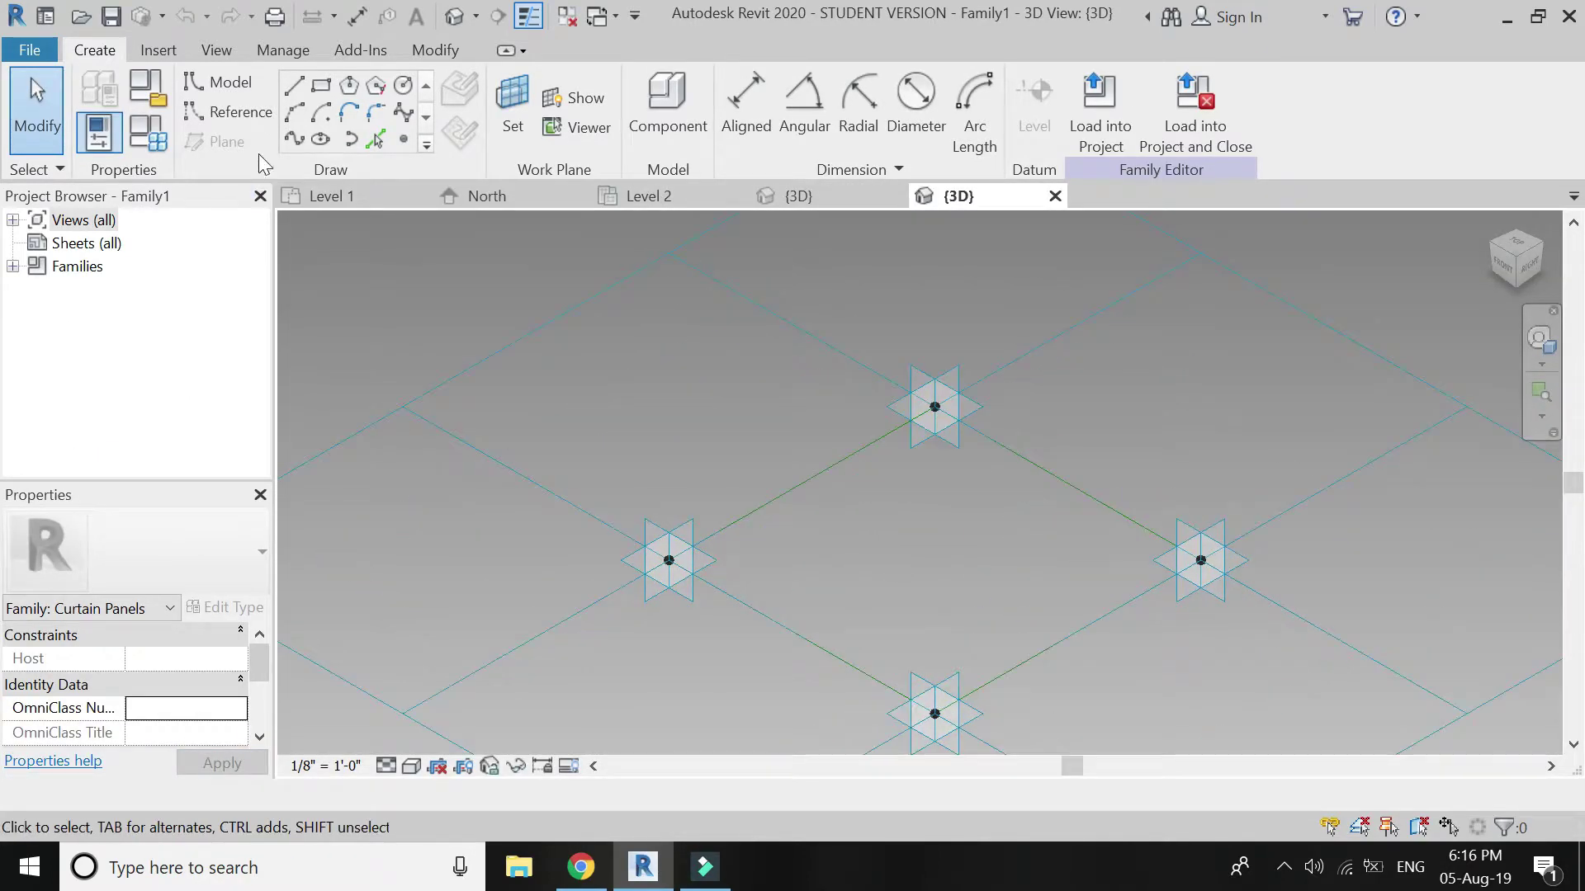
left_click(228, 111)
left_click(403, 139)
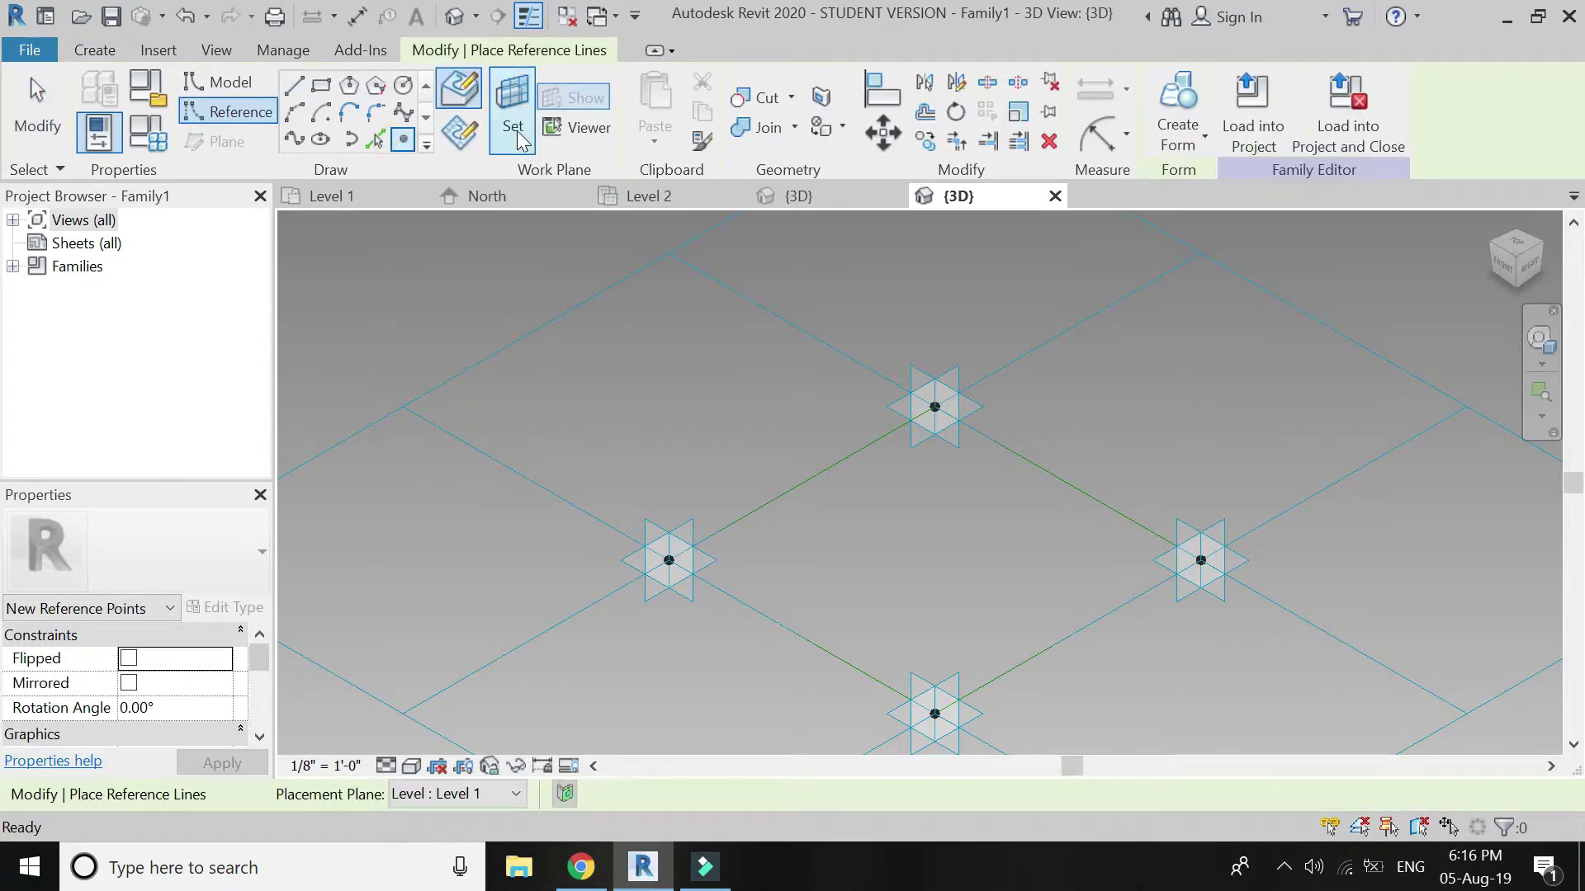
left_click(515, 132)
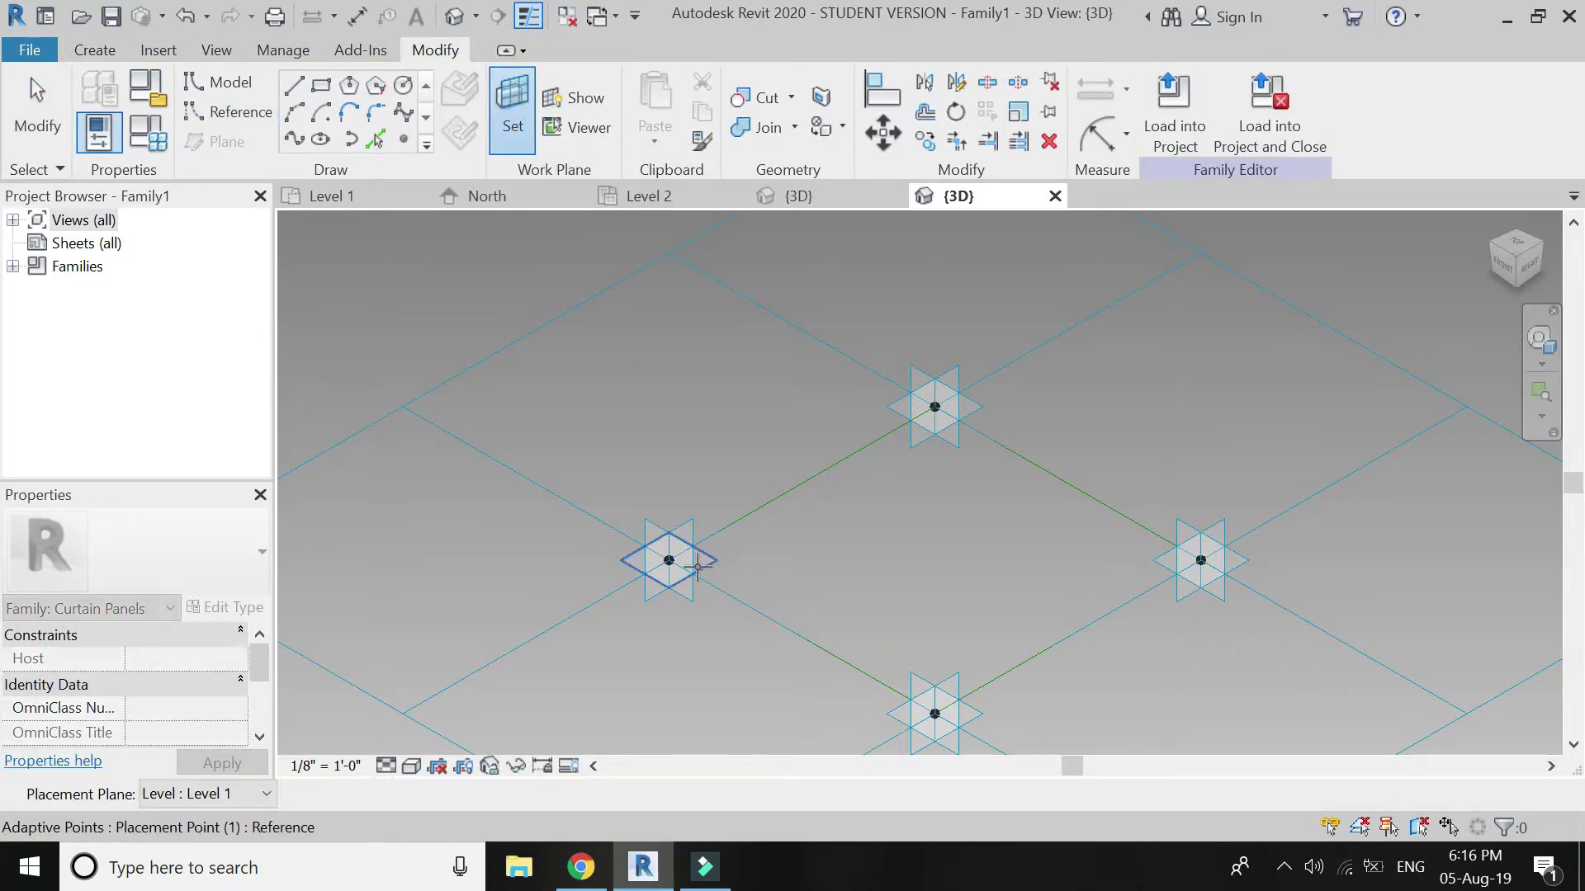
left_click(668, 559)
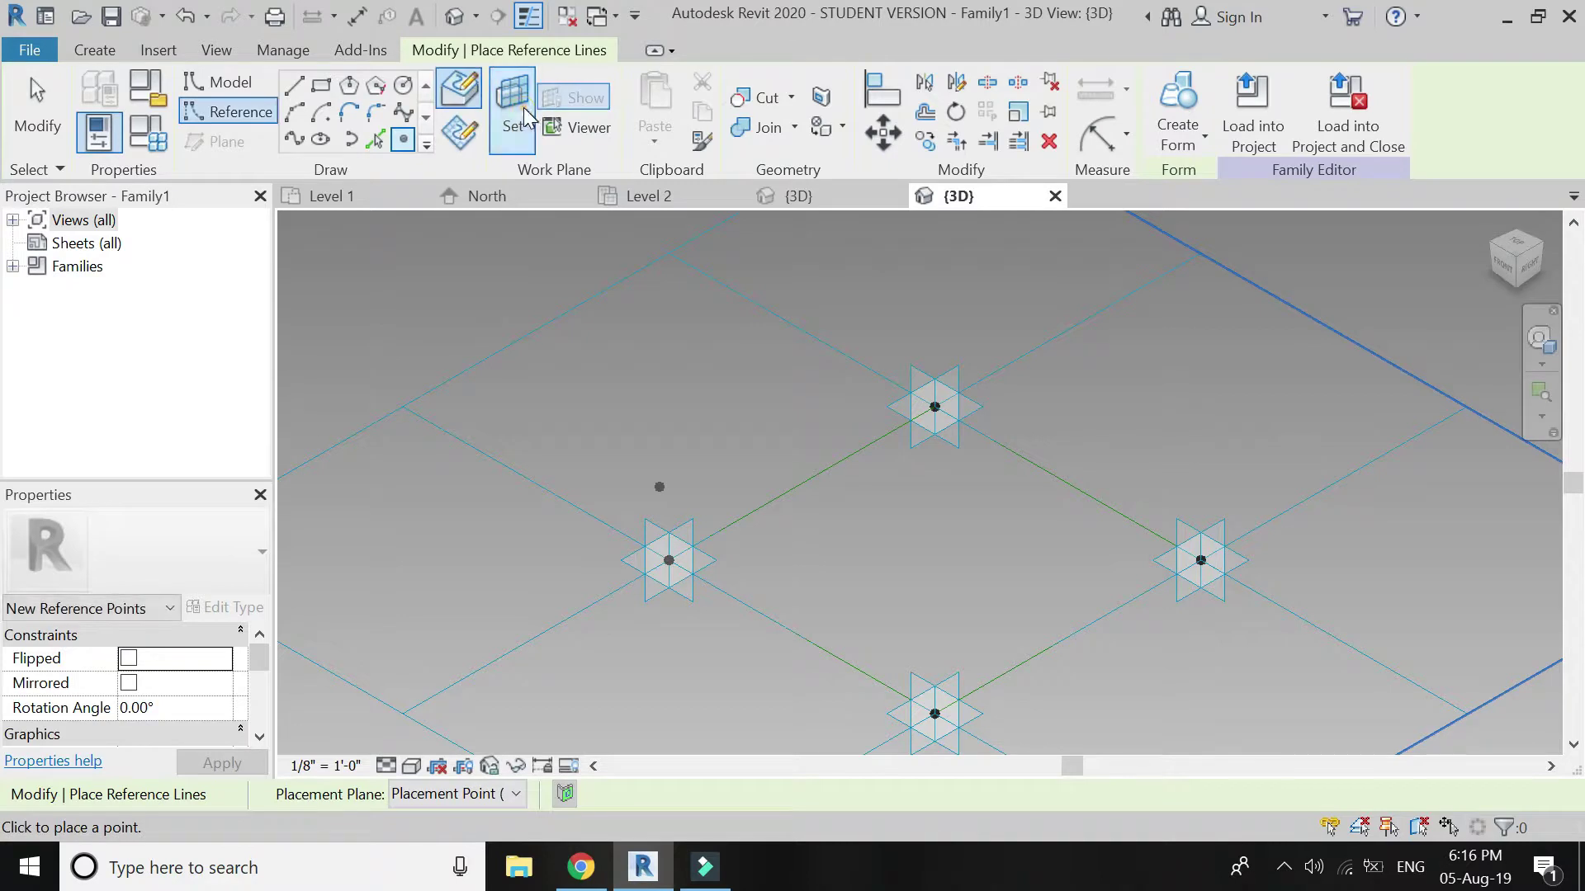
Step: Place a reference point on each of adaptive placement points 4, 3 and 2, setting each one's horizontal plane as the work plane
key("Escape")
left_click(970, 411)
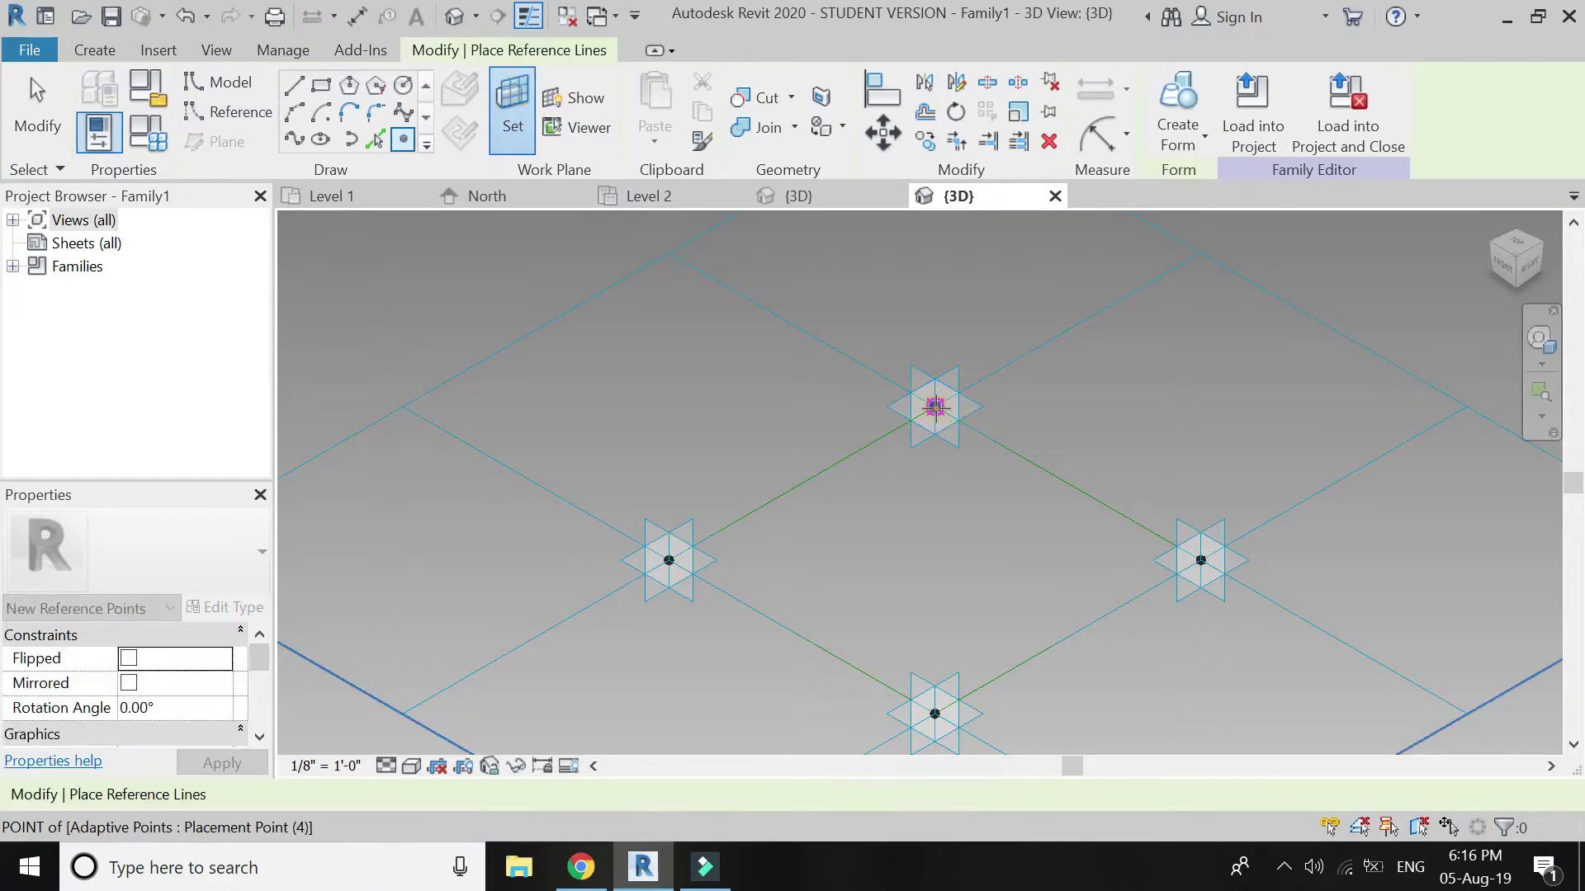
key("Escape")
left_click(515, 119)
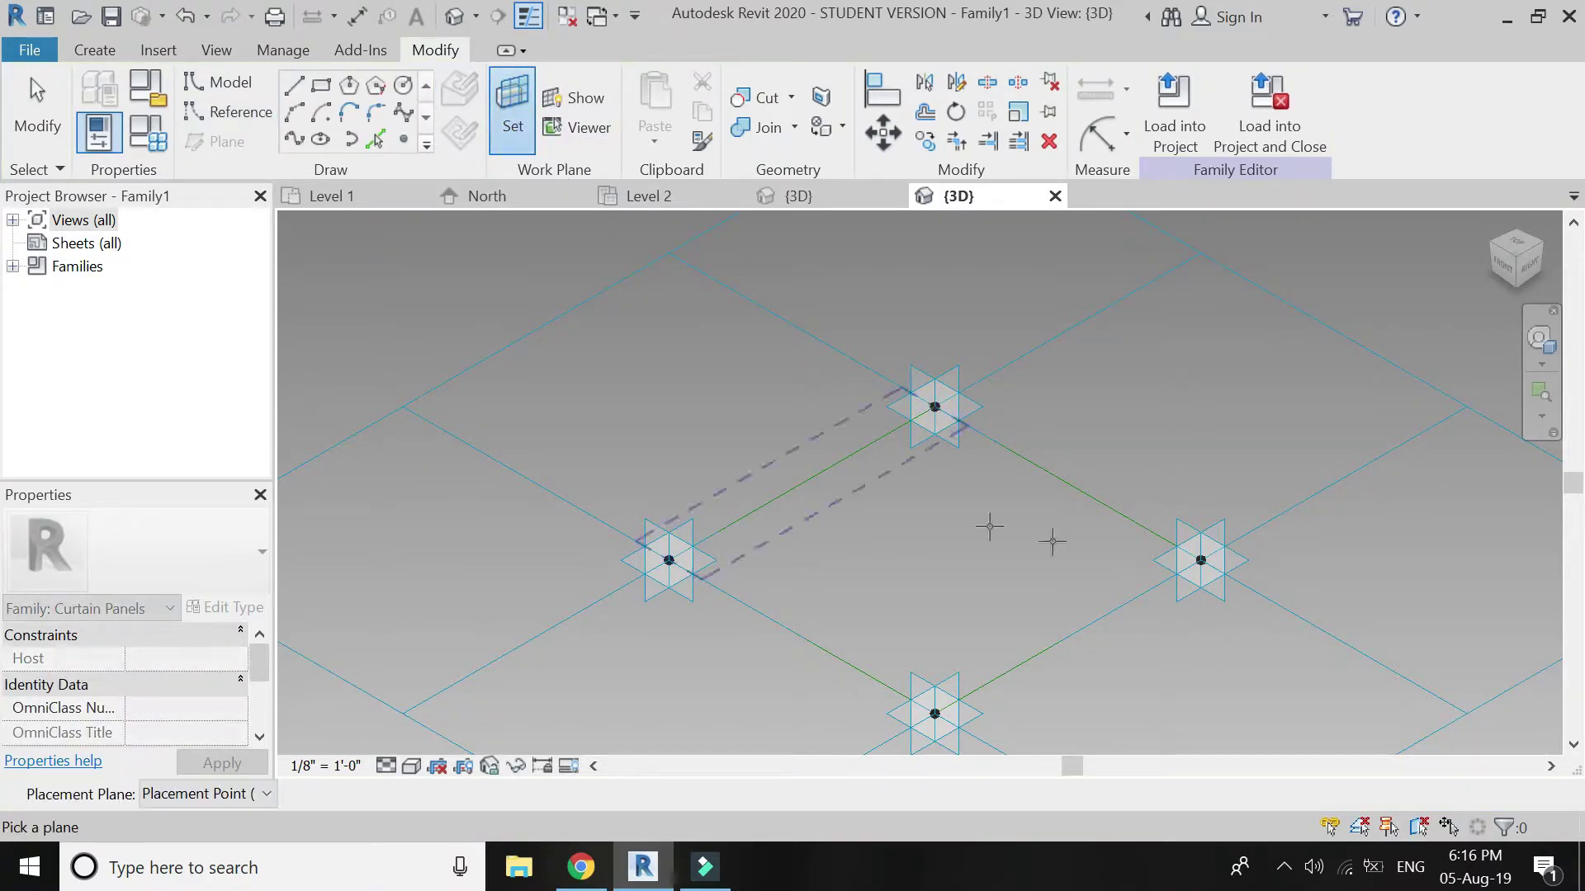
left_click(1231, 568)
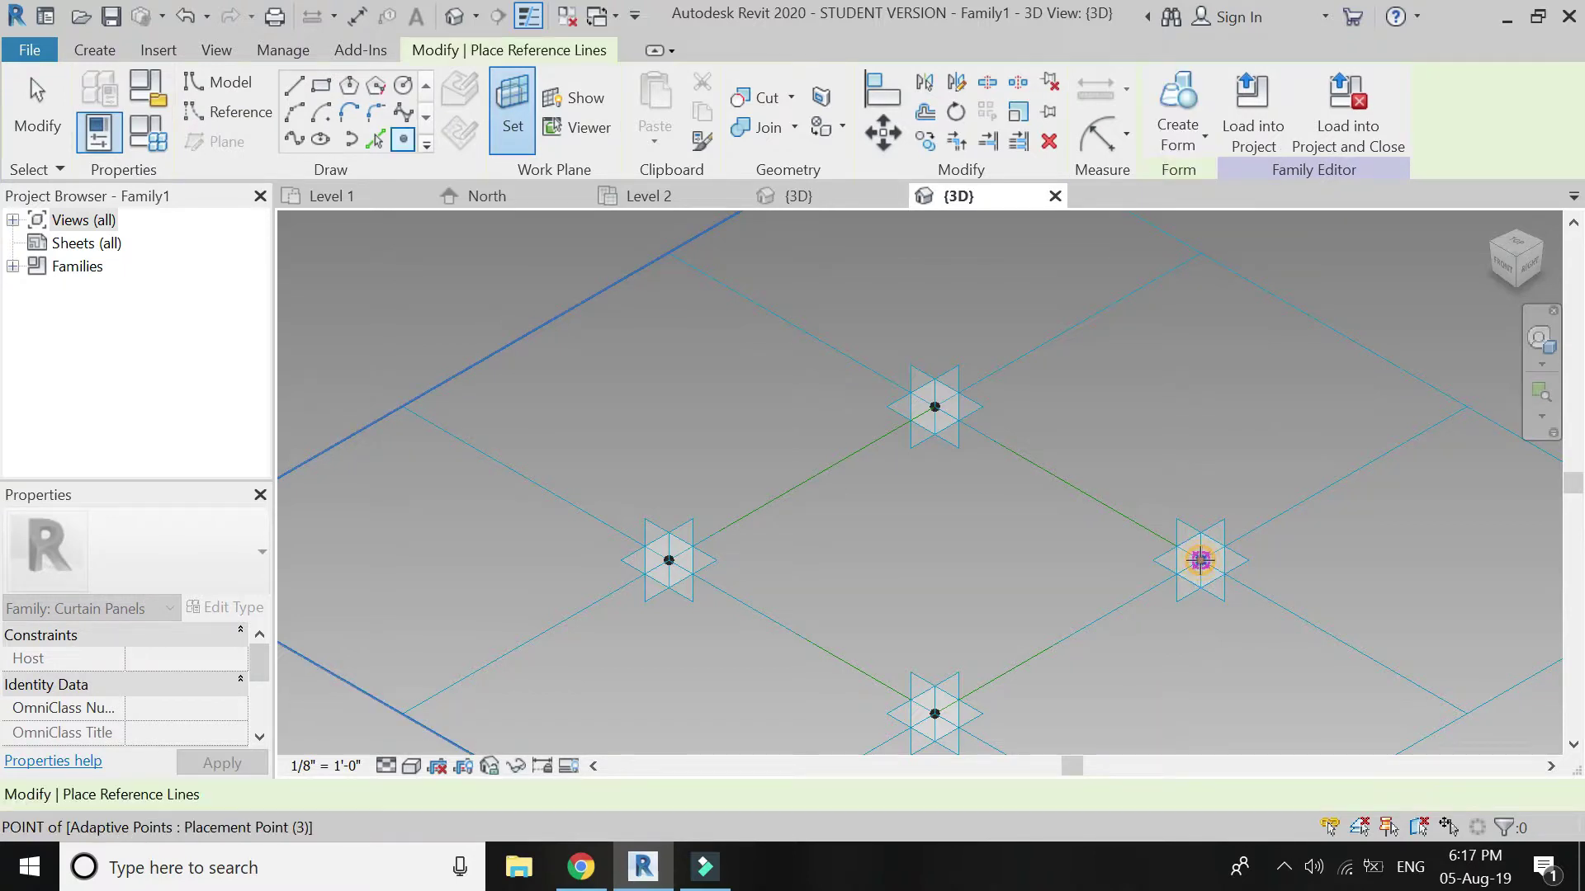
left_click(564, 229)
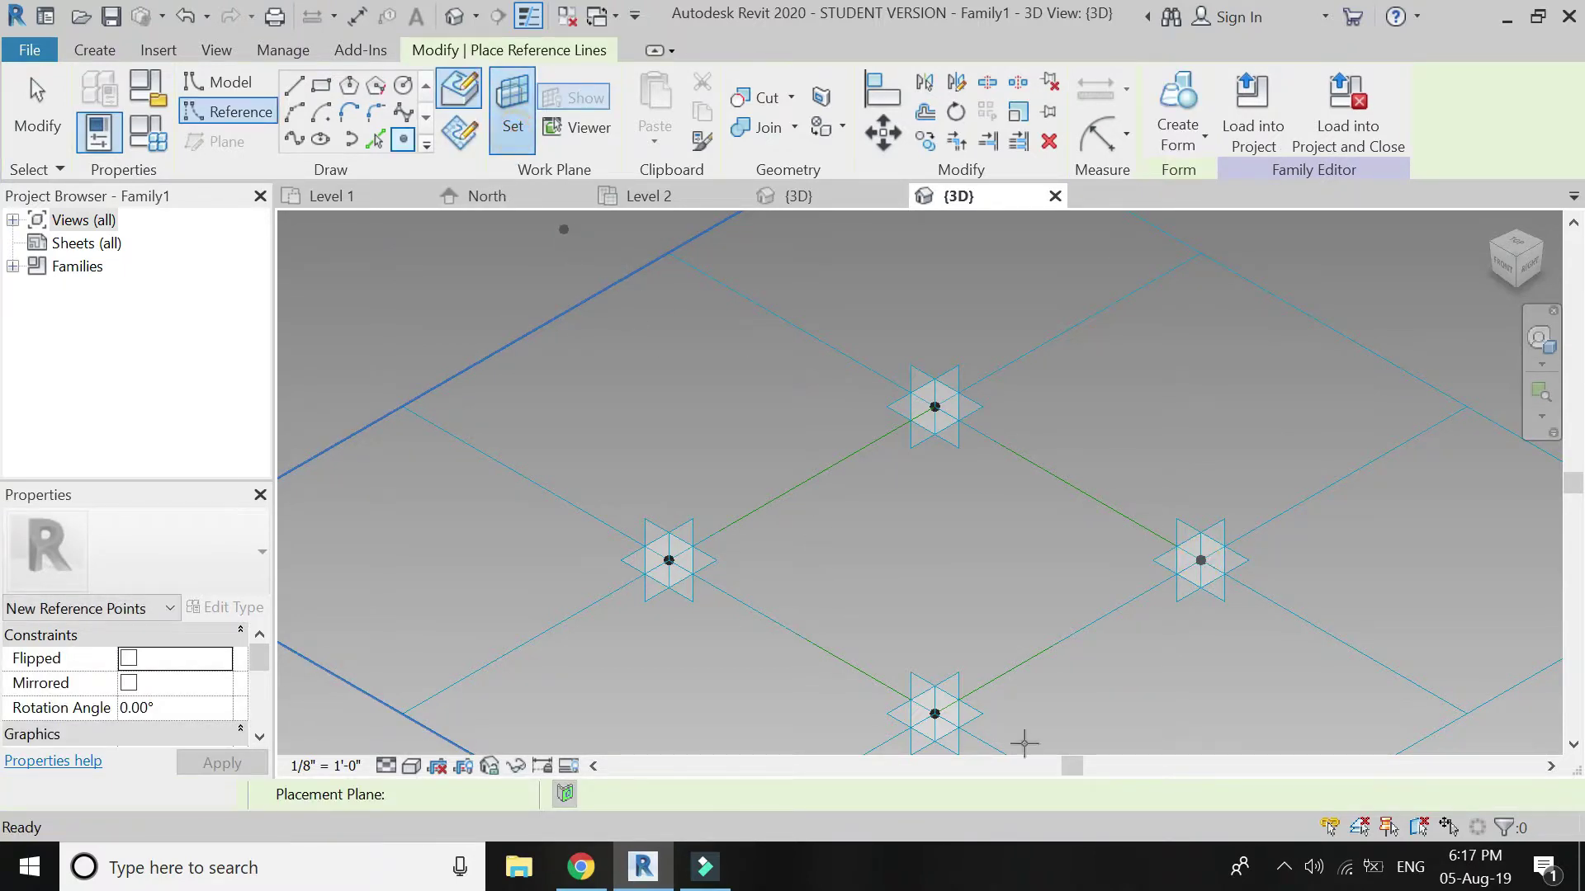
left_click(935, 713)
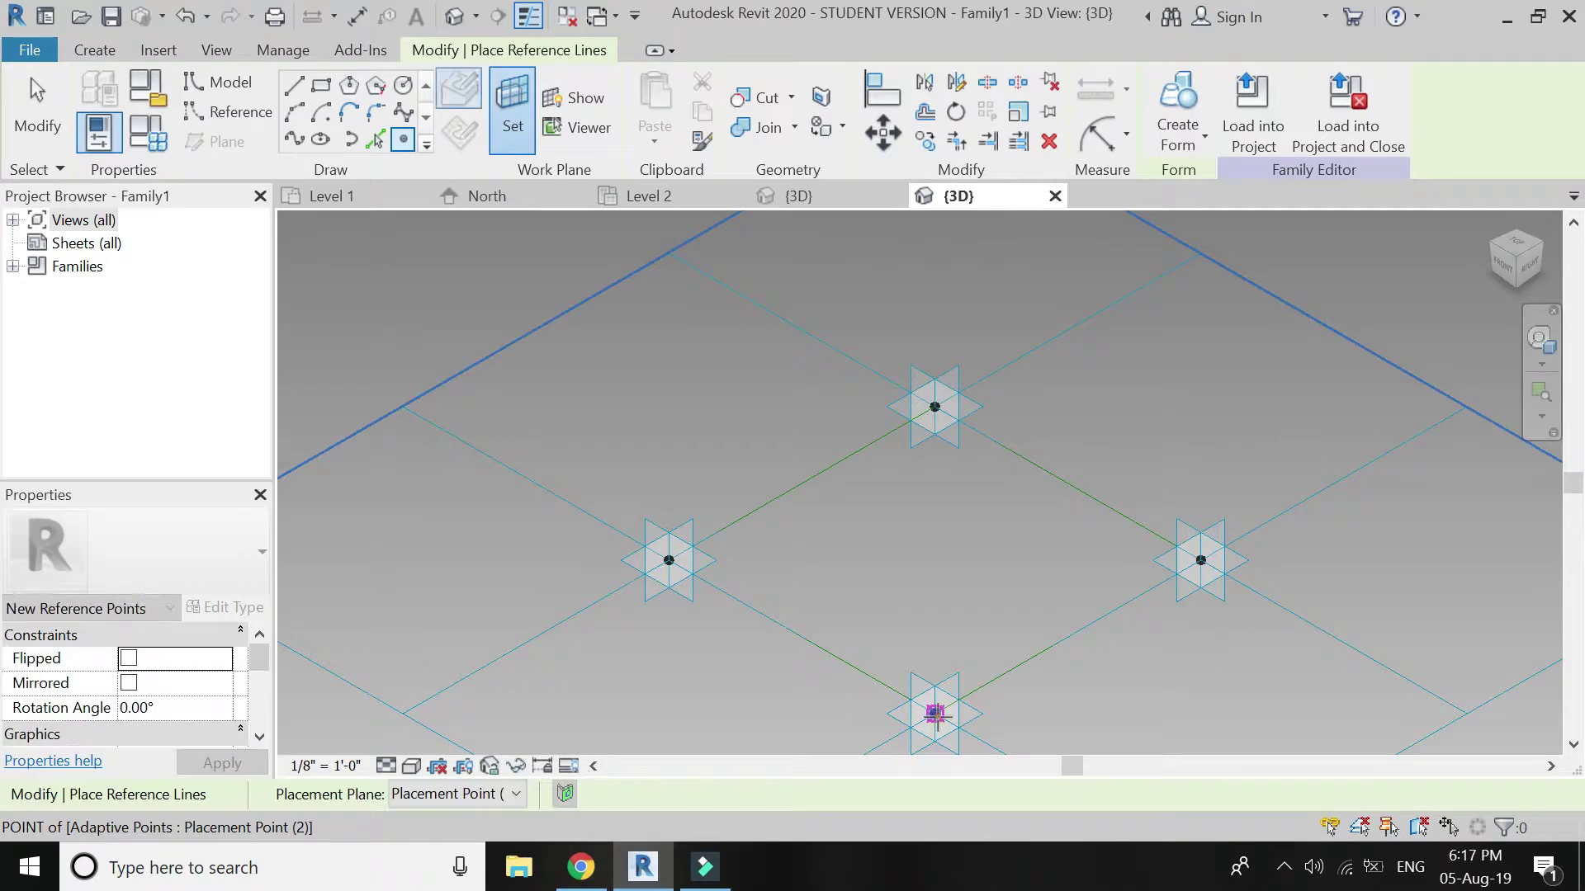
scroll(686, 377, "down", 2)
key("Escape")
Step: Select only the four reference points hosted on the adaptive points and set their offset to 4' 0"
left_click_drag(602, 358, 1058, 637)
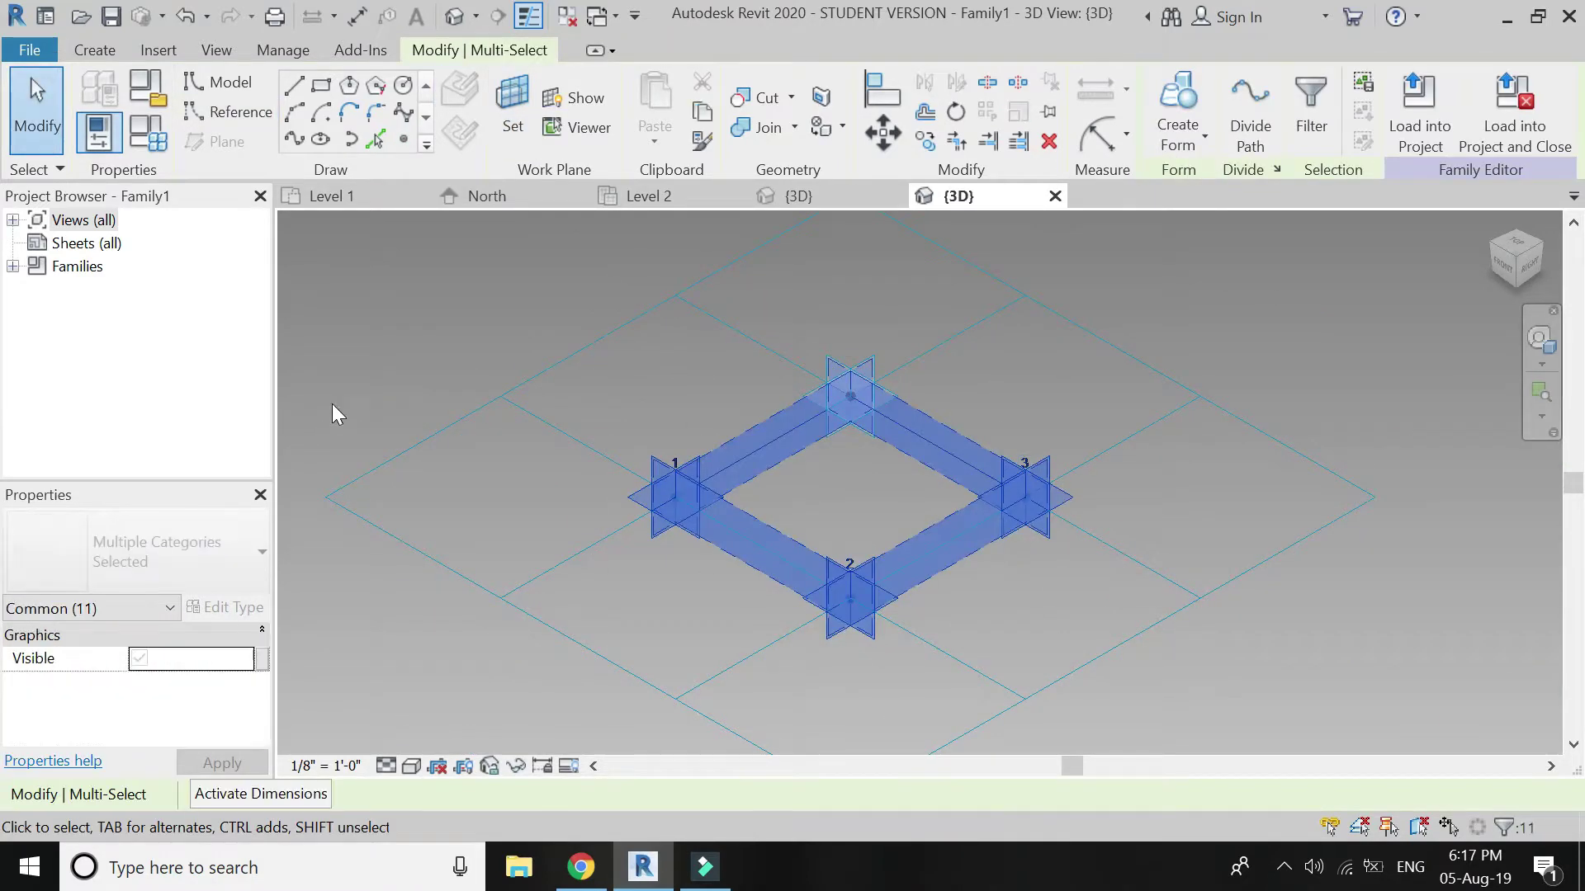
left_click(170, 609)
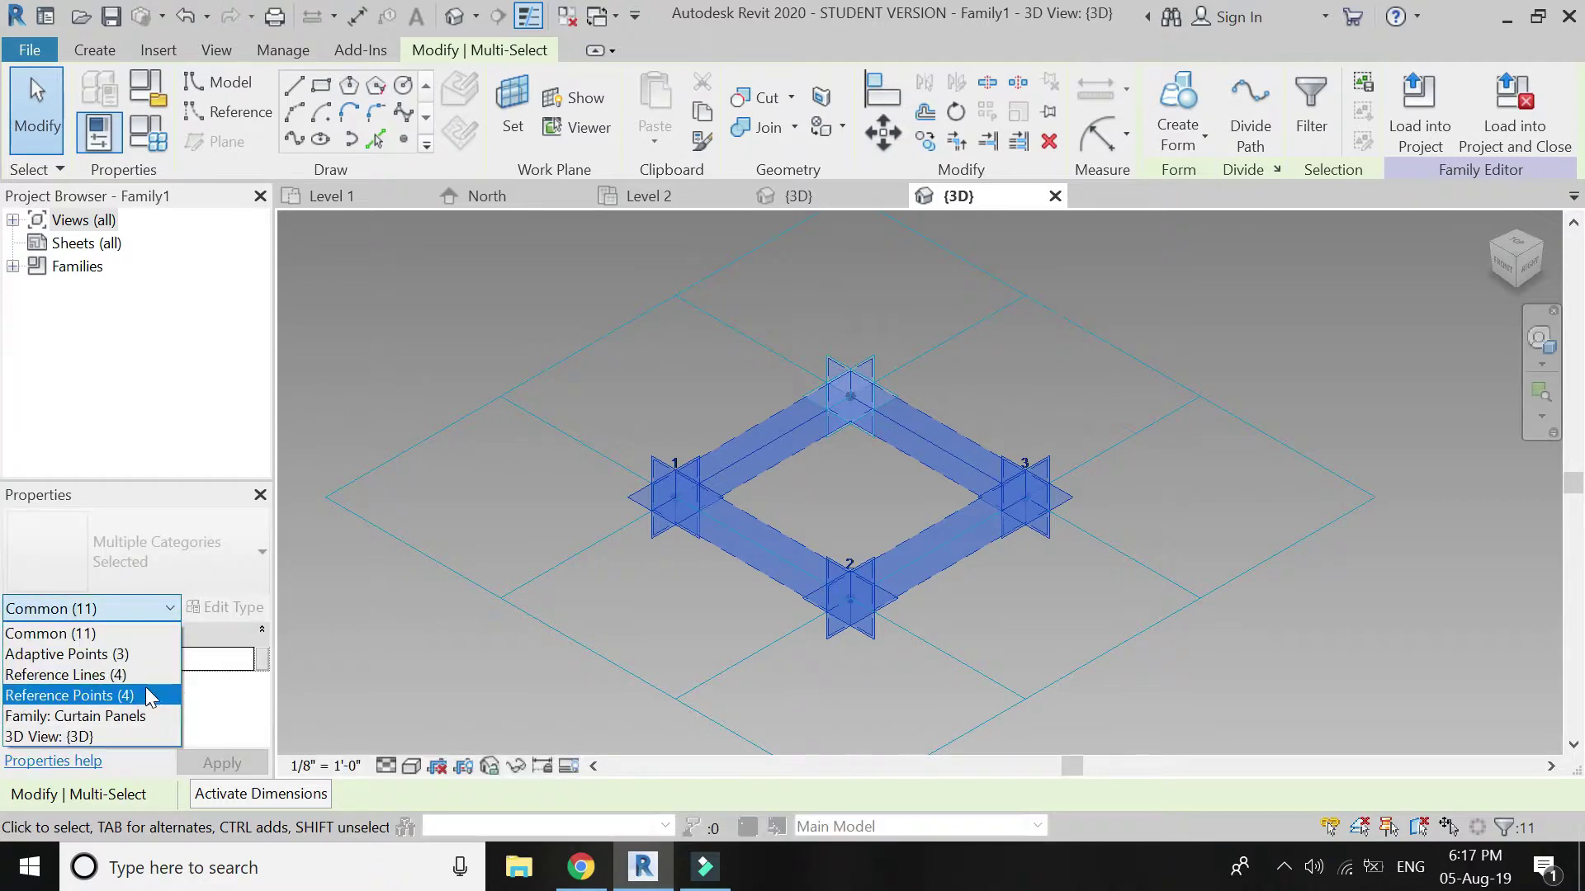
left_click(145, 696)
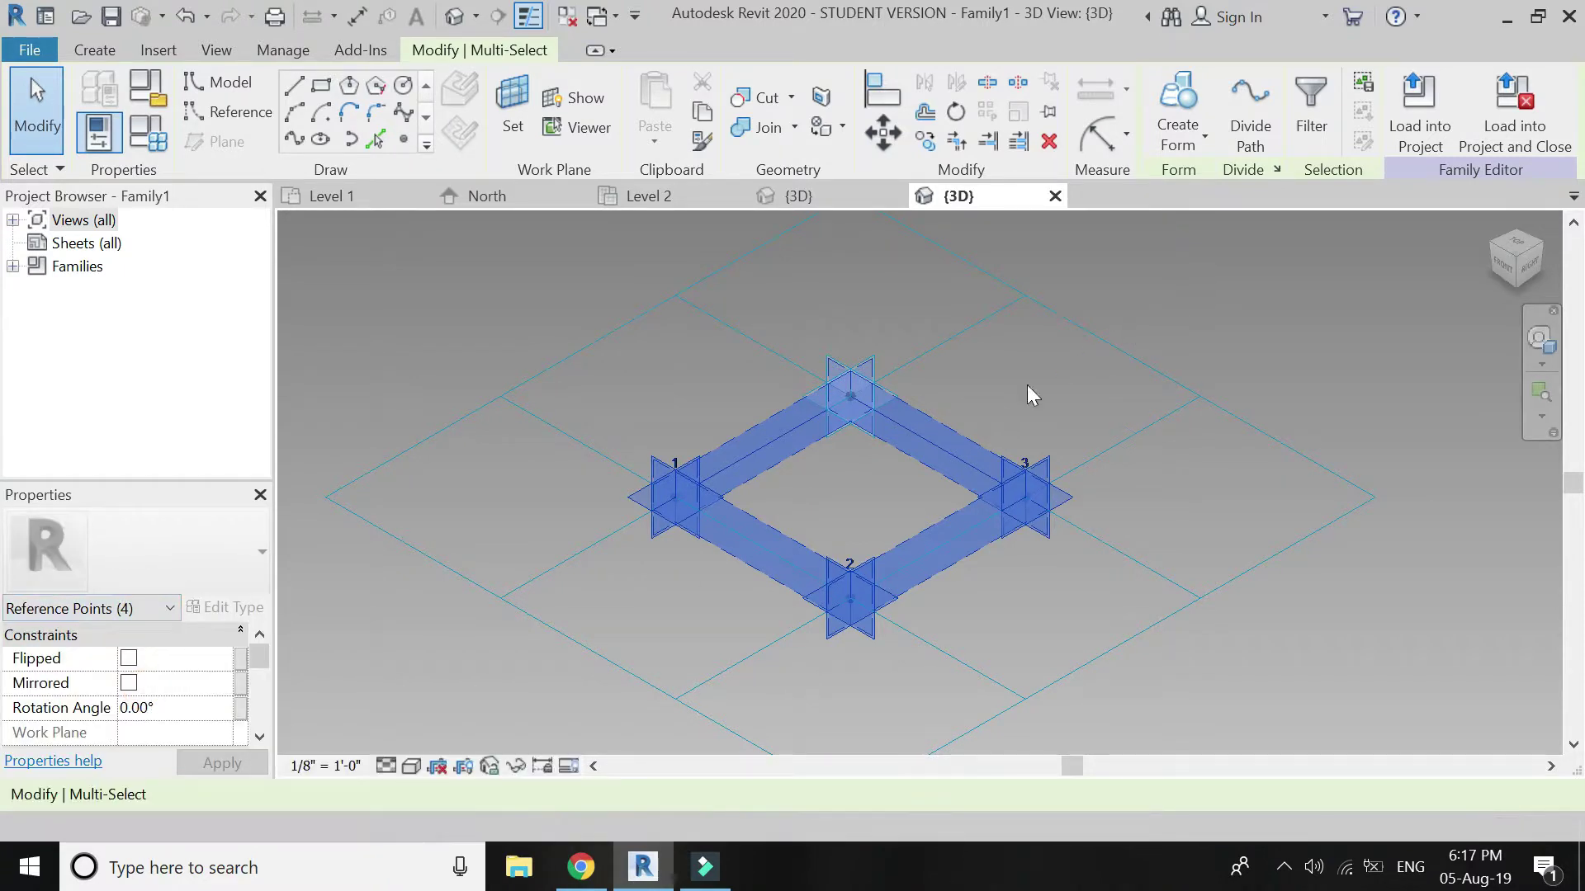
scroll(252, 703, "down", 3)
scroll(200, 712, "down", 3)
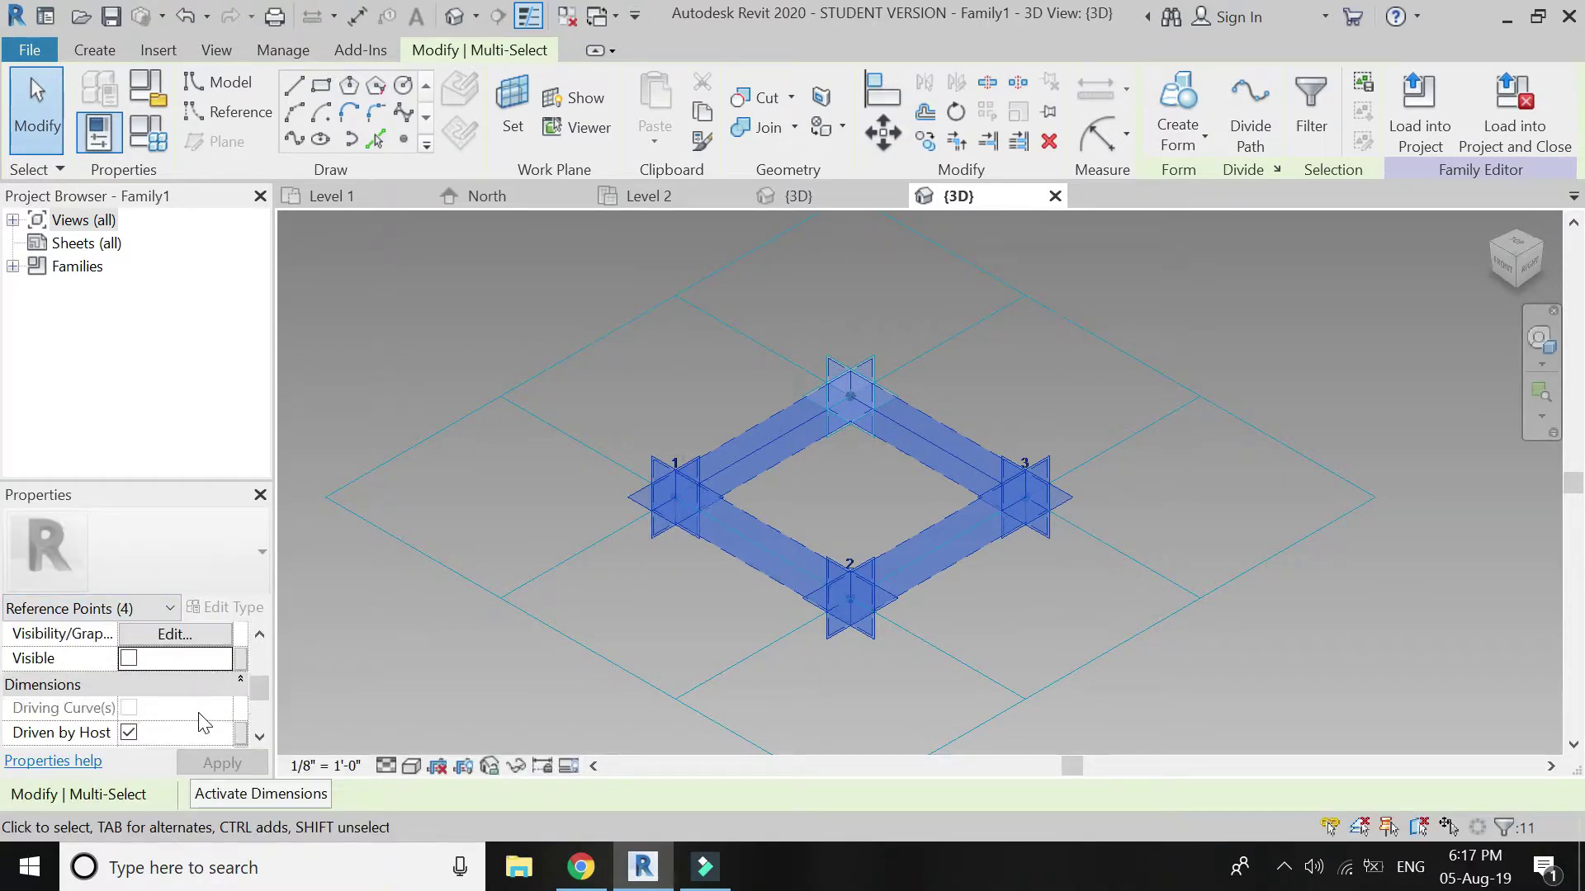
scroll(198, 711, "up", 2)
scroll(191, 710, "up", 2)
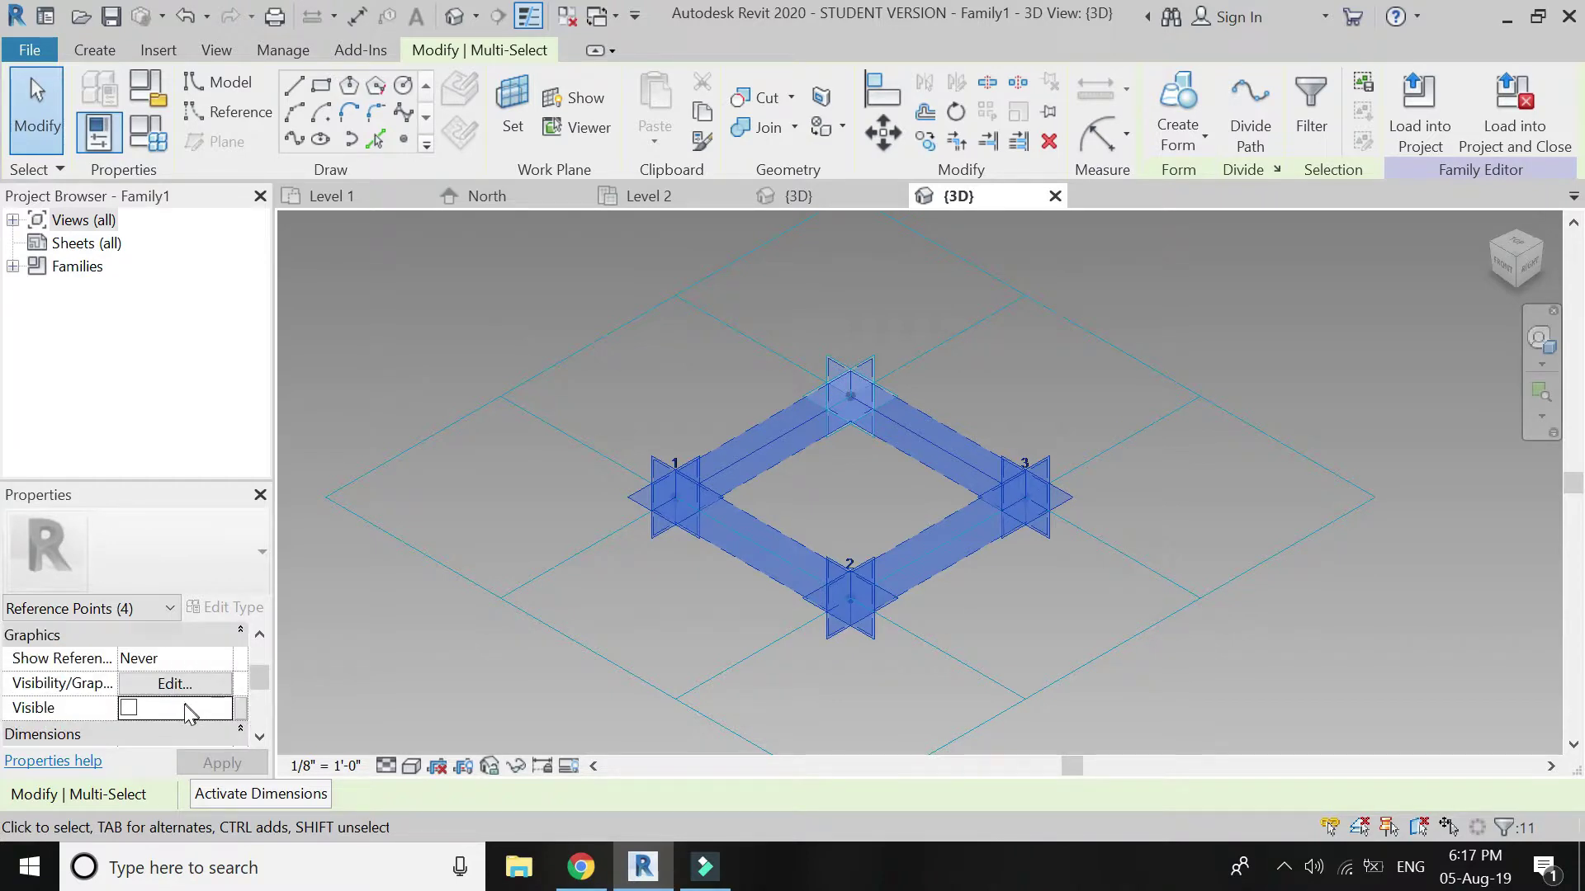
scroll(181, 701, "up", 3)
scroll(181, 701, "down", 3)
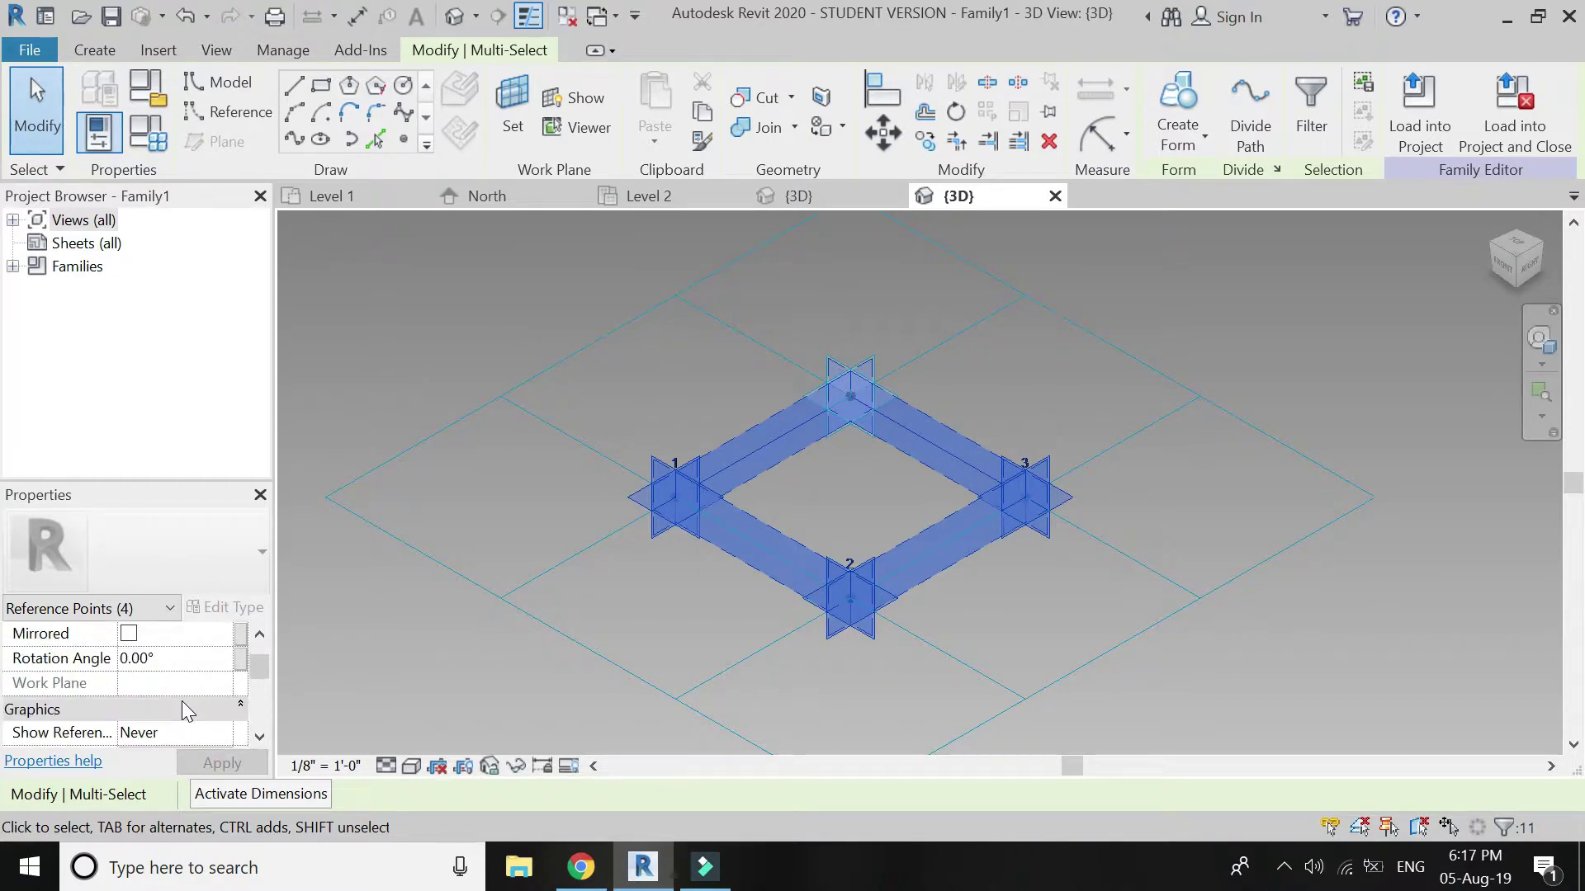
scroll(183, 706, "down", 2)
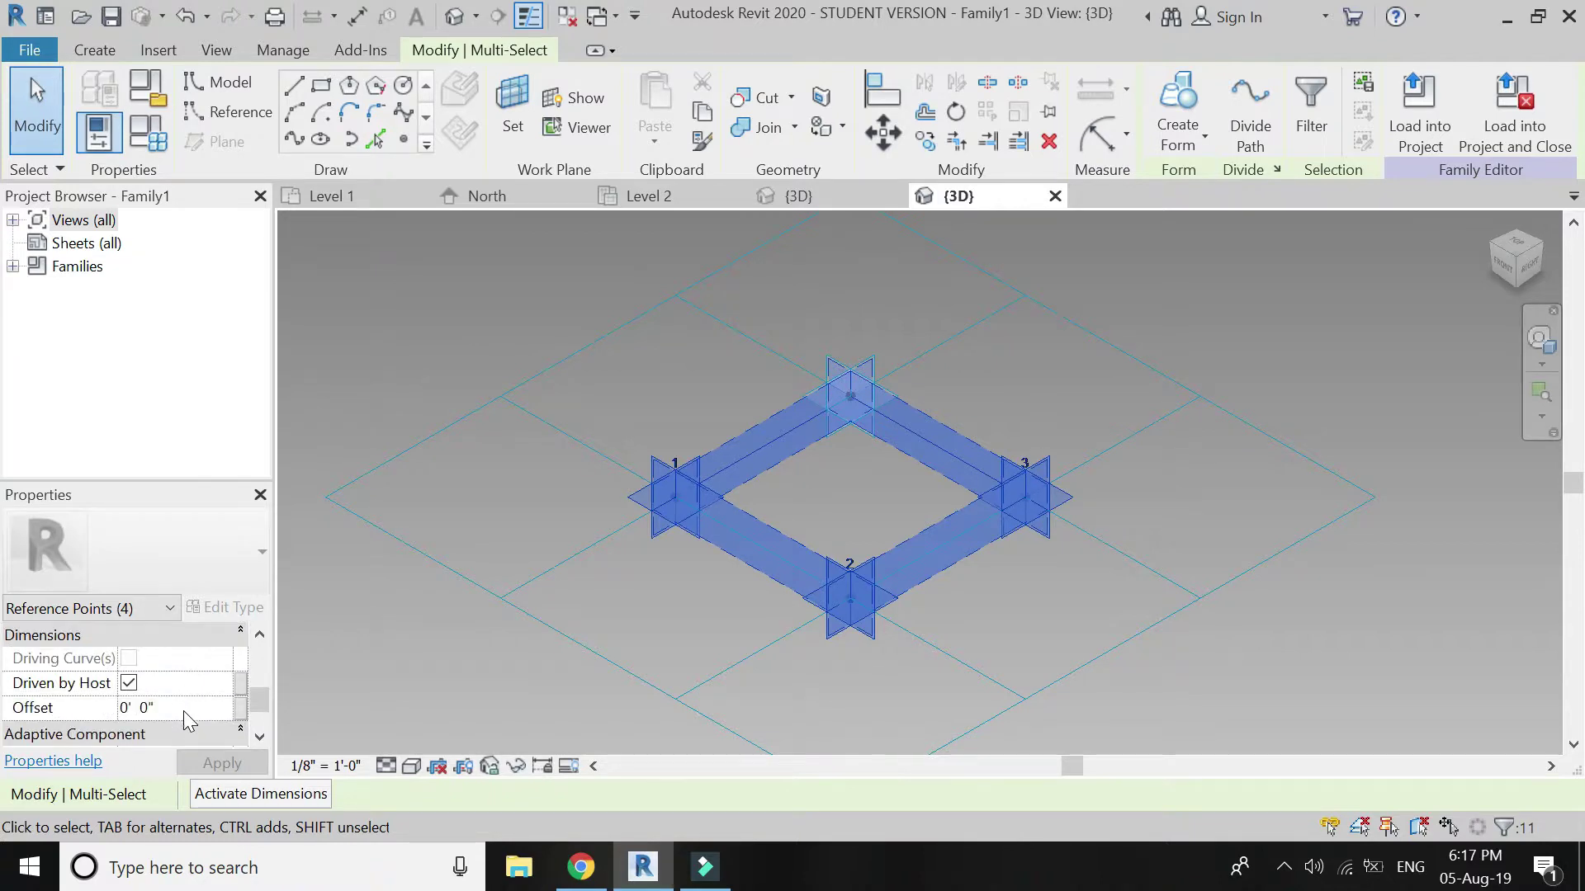
left_click(184, 711)
type("4")
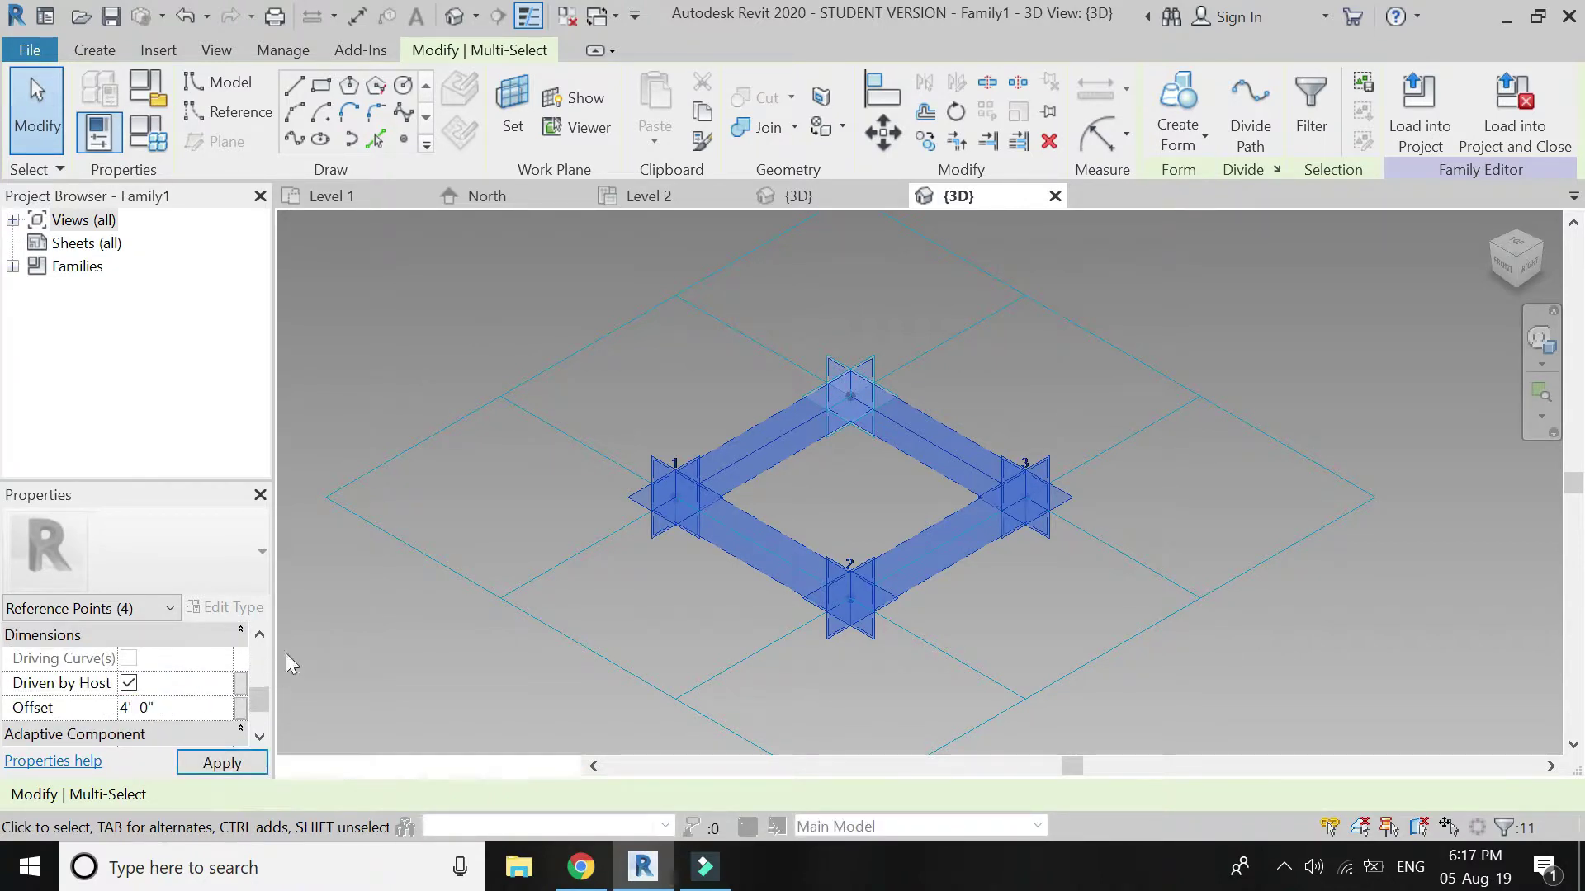
left_click(544, 472)
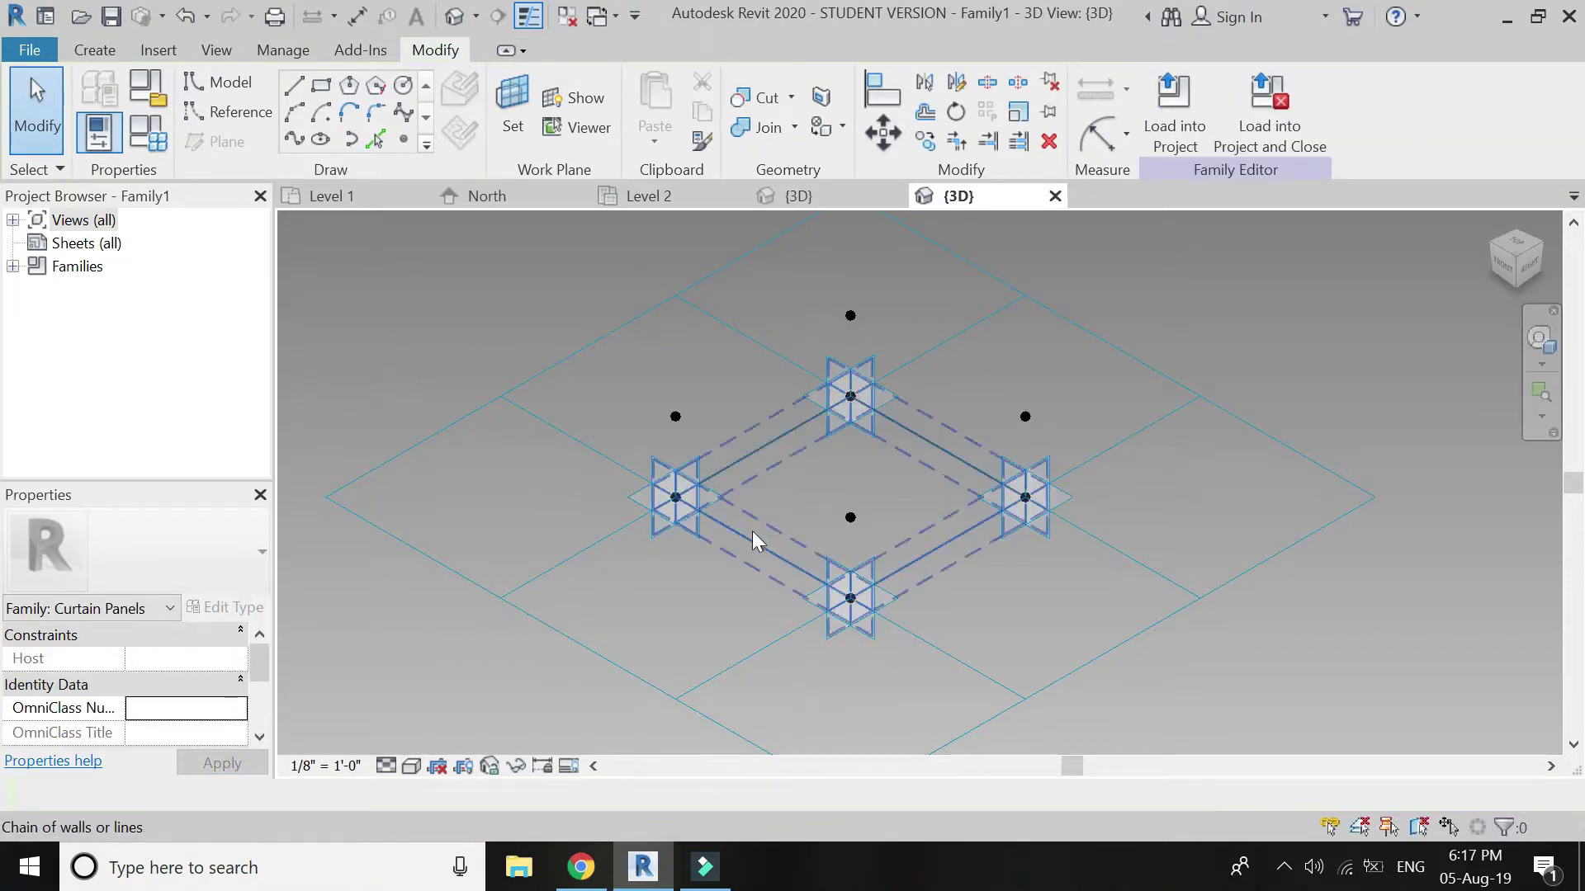
Step: Draw a closed loop of reference lines through the four raised reference points with 3D Snapping turned on
scroll(894, 515, "up", 1)
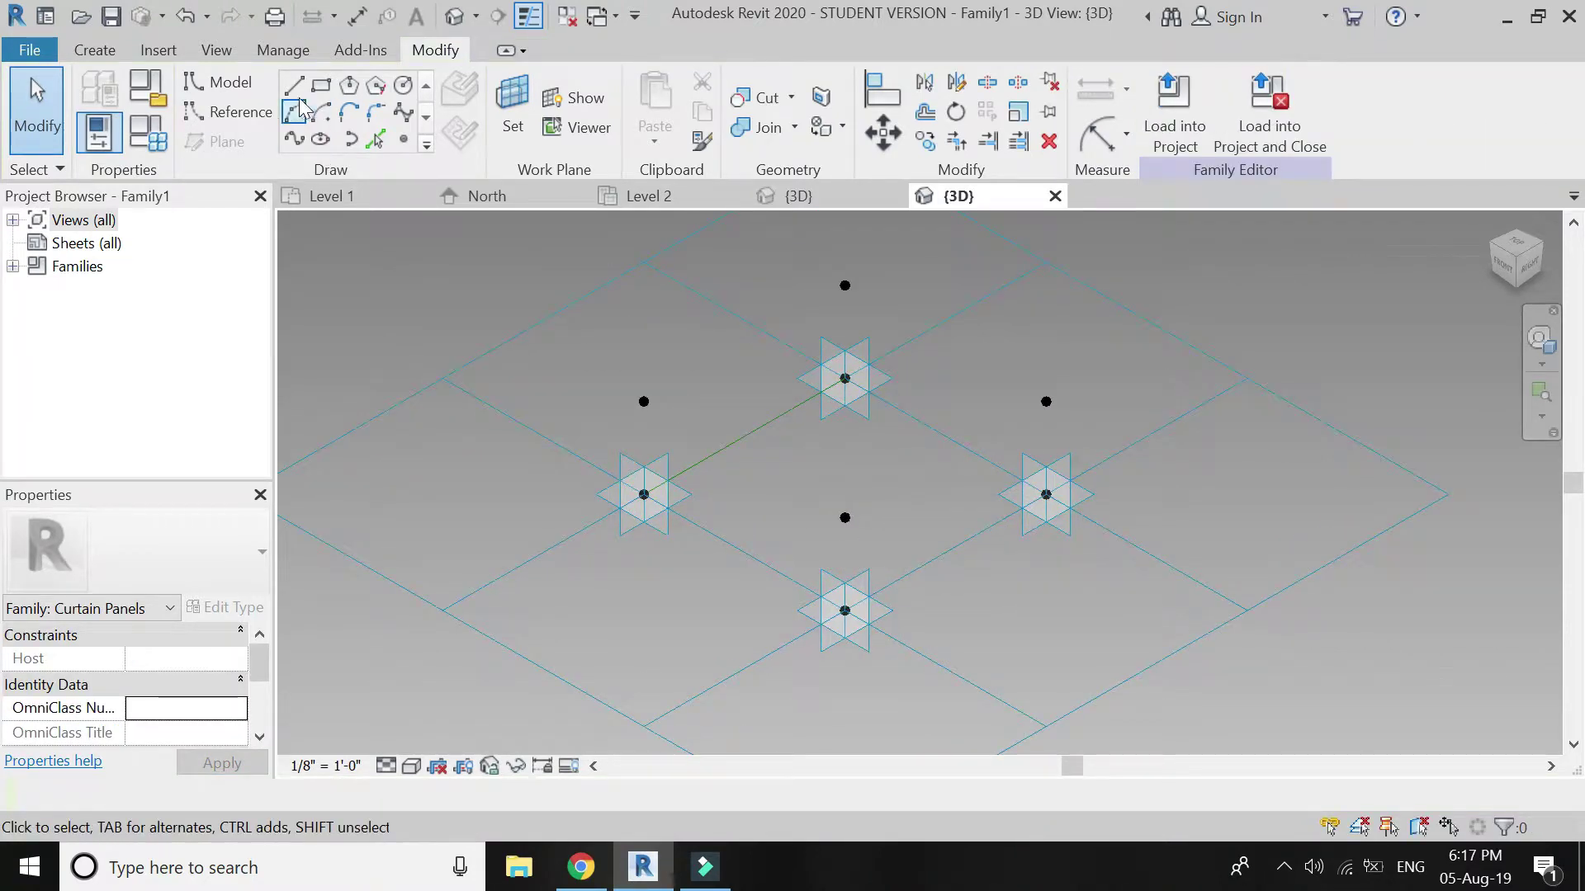
left_click(230, 112)
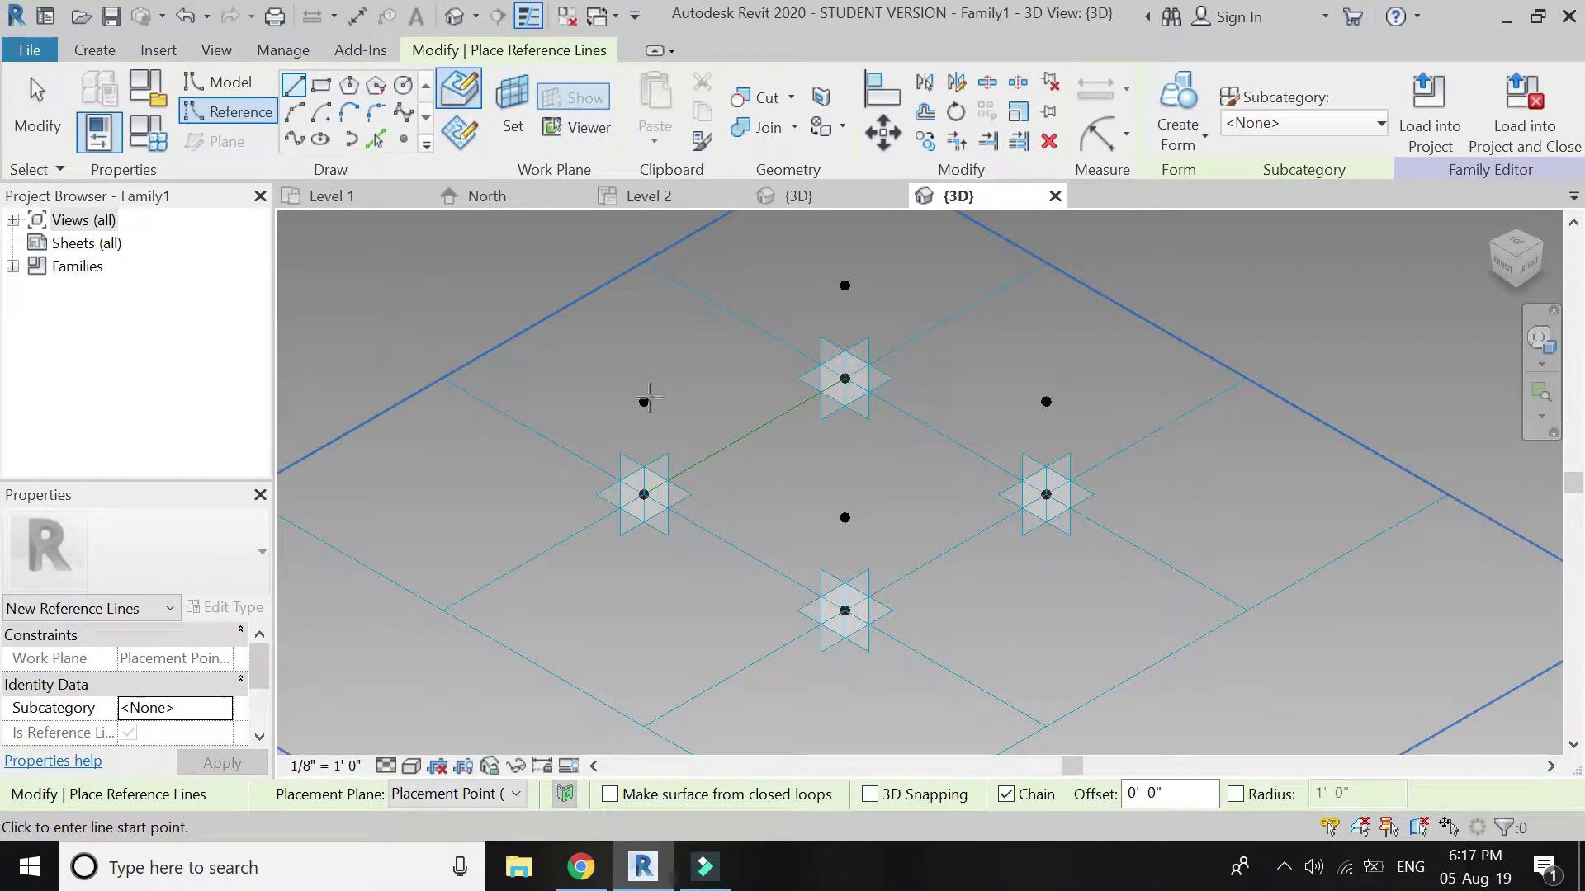
left_click(869, 793)
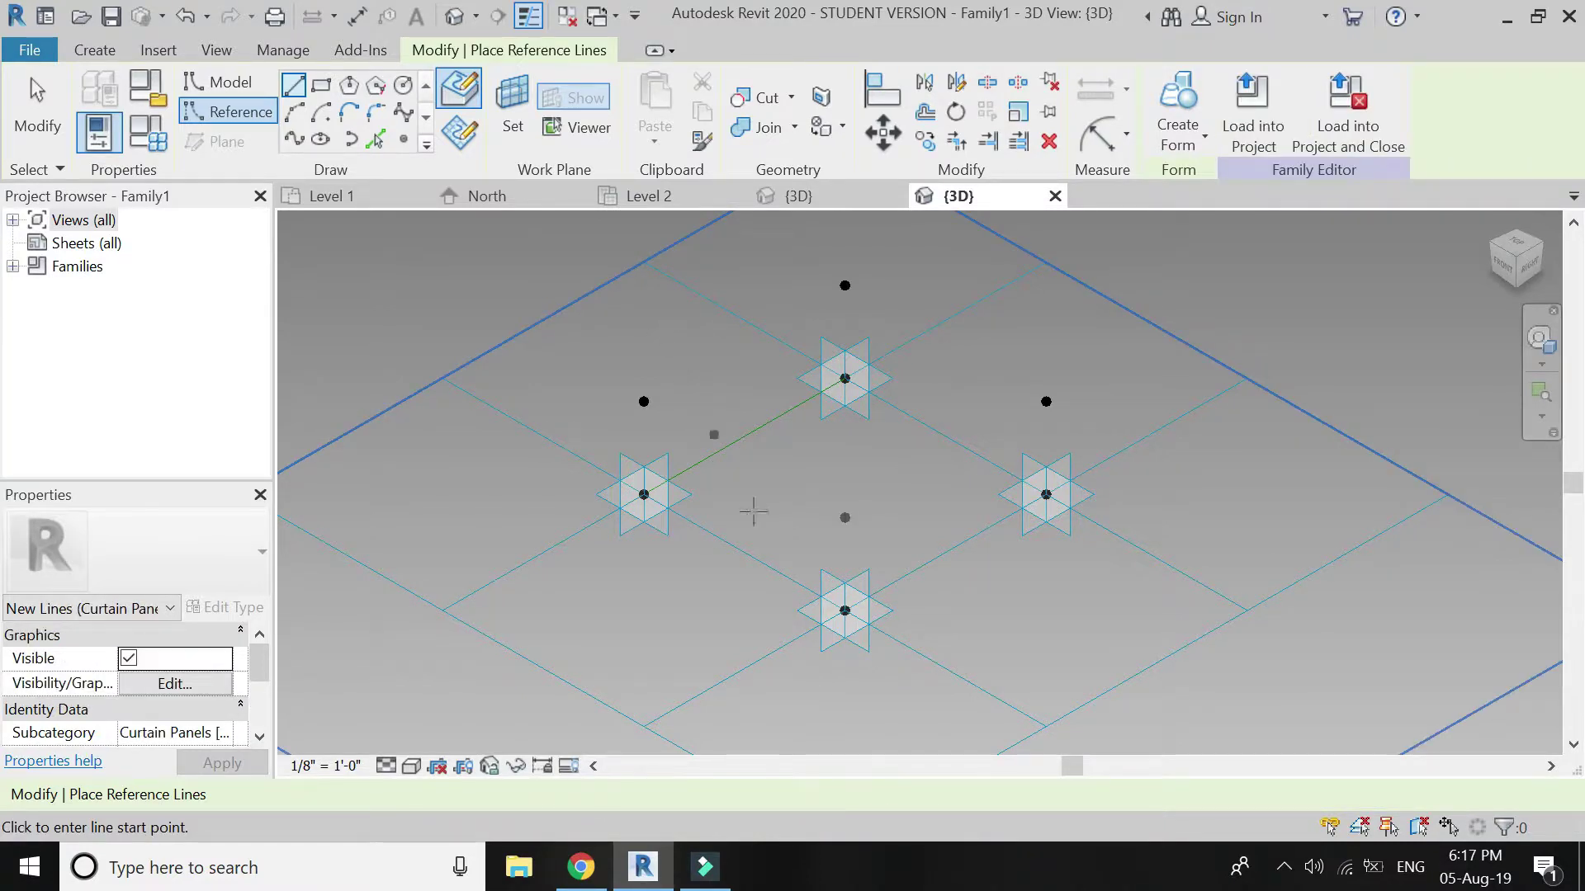
left_click(644, 401)
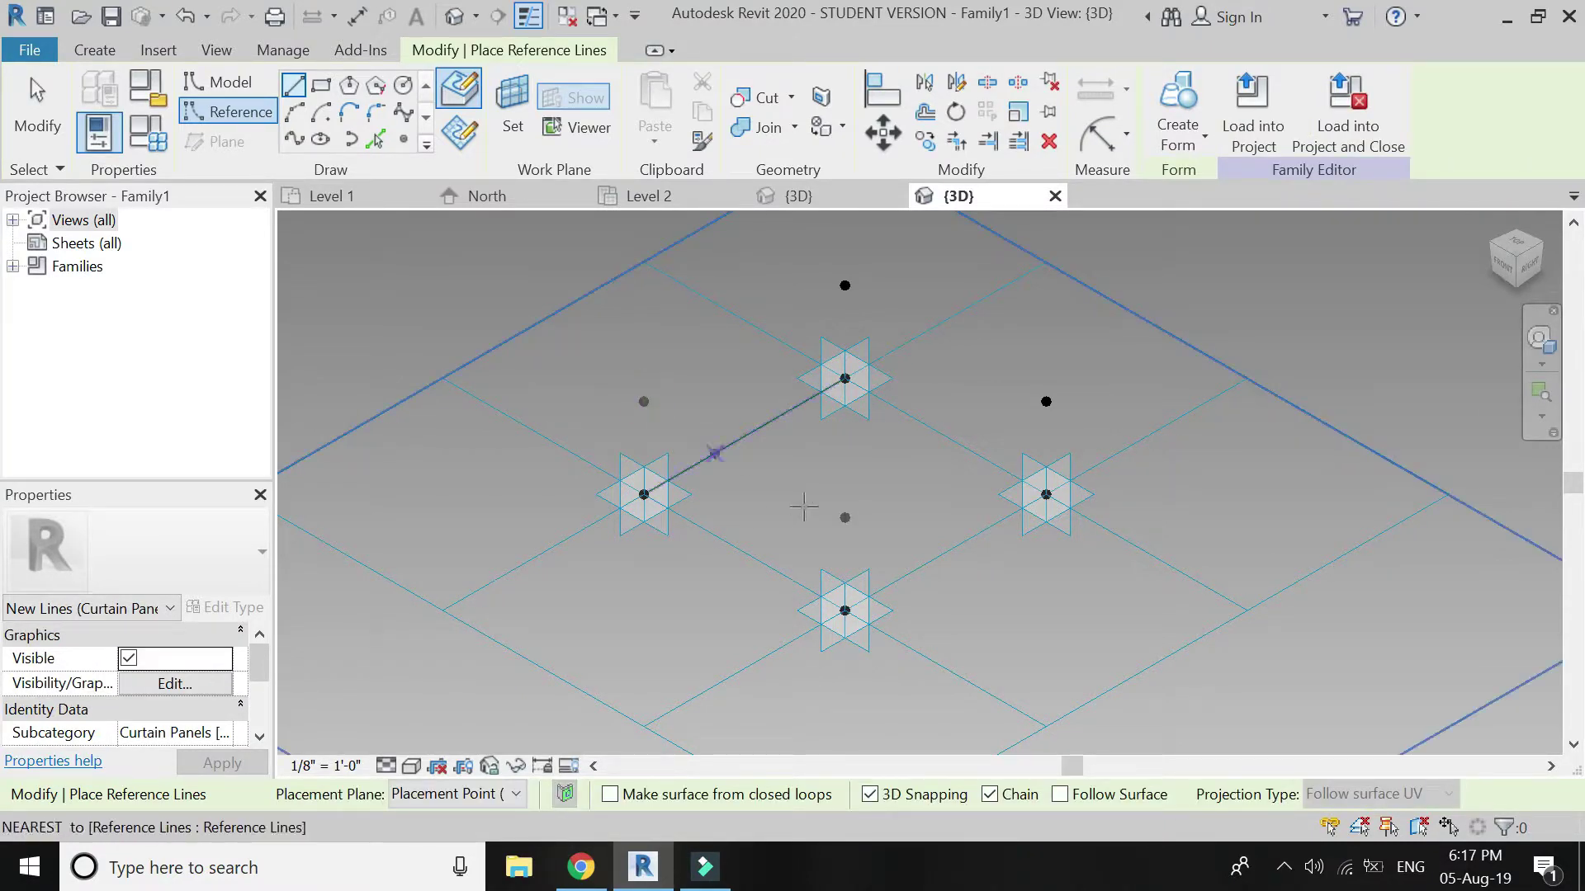
left_click(844, 517)
left_click(1045, 401)
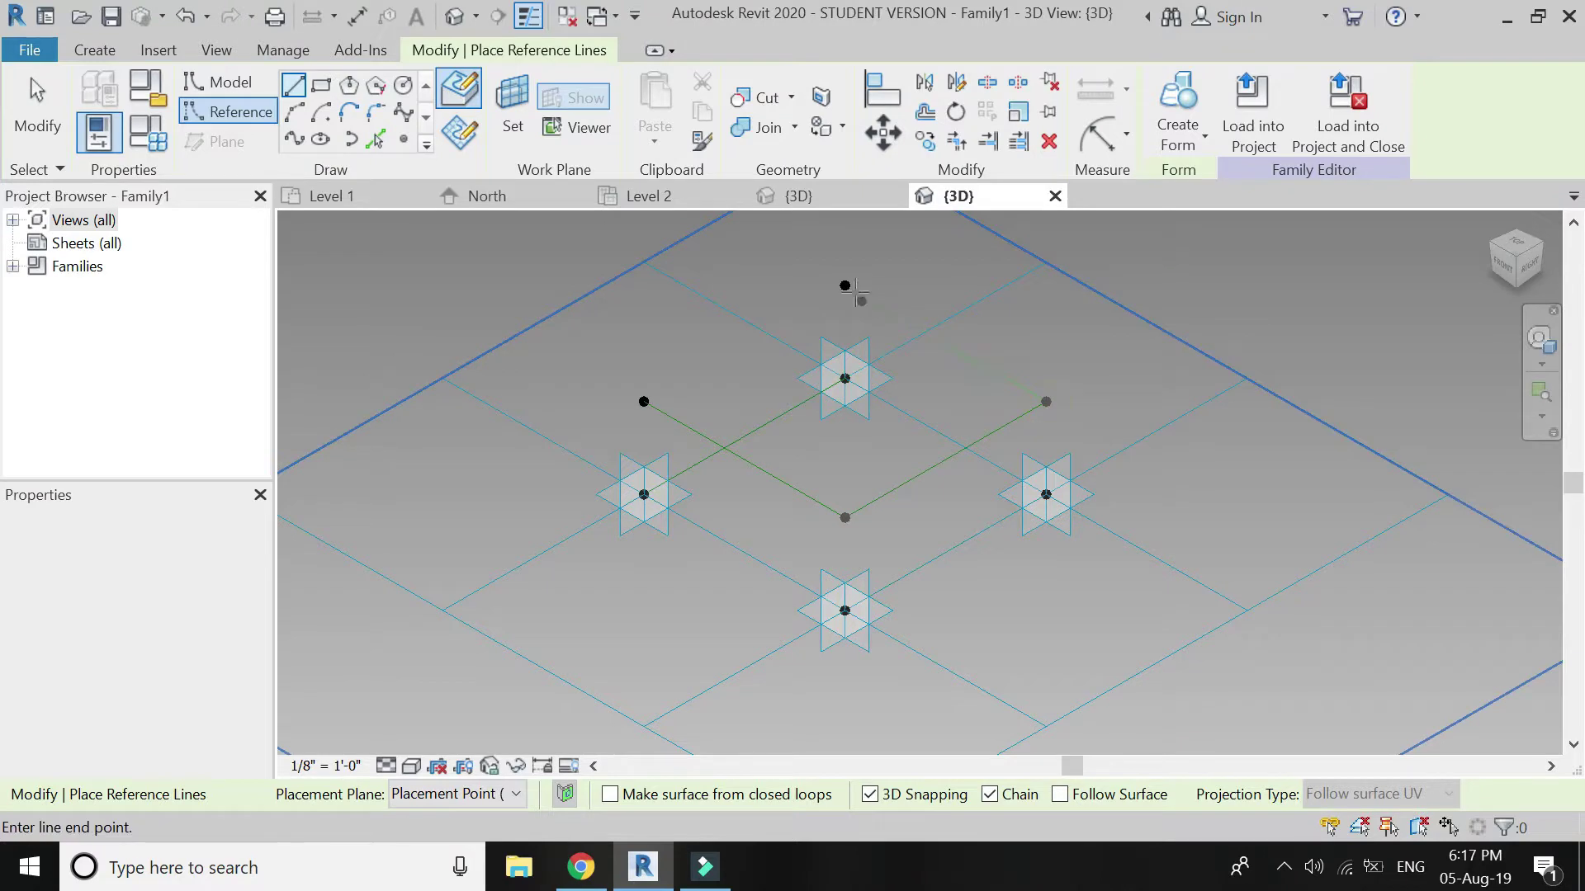
left_click(844, 285)
left_click(643, 401)
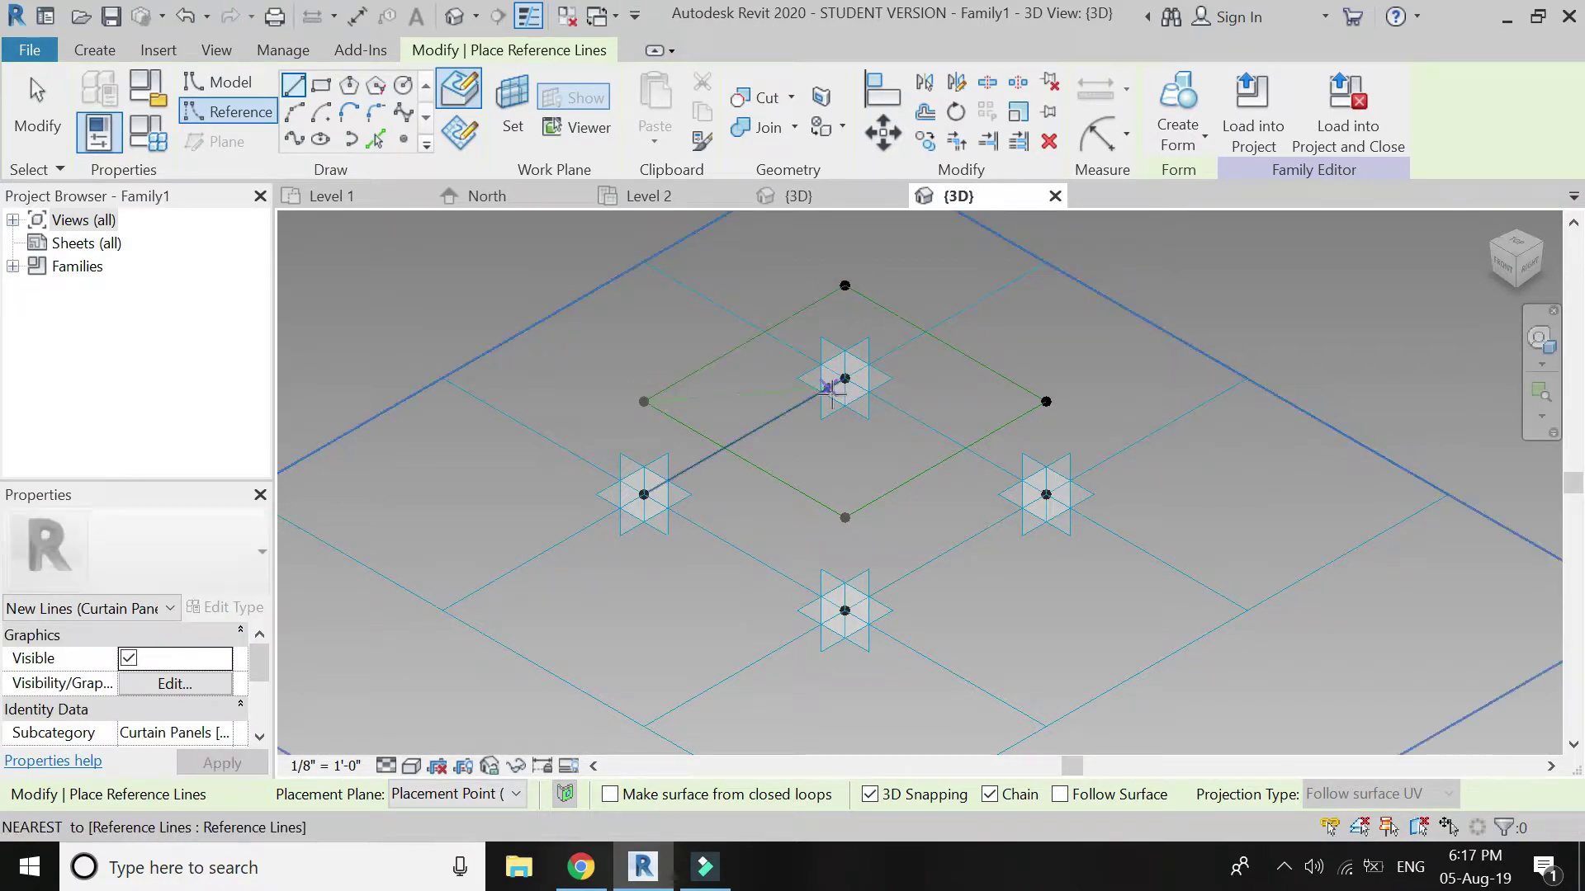
Step: Join the midpoints of two opposite loop edges with a reference line, and connect that line's midpoint to the four adaptive points
left_click(744, 459)
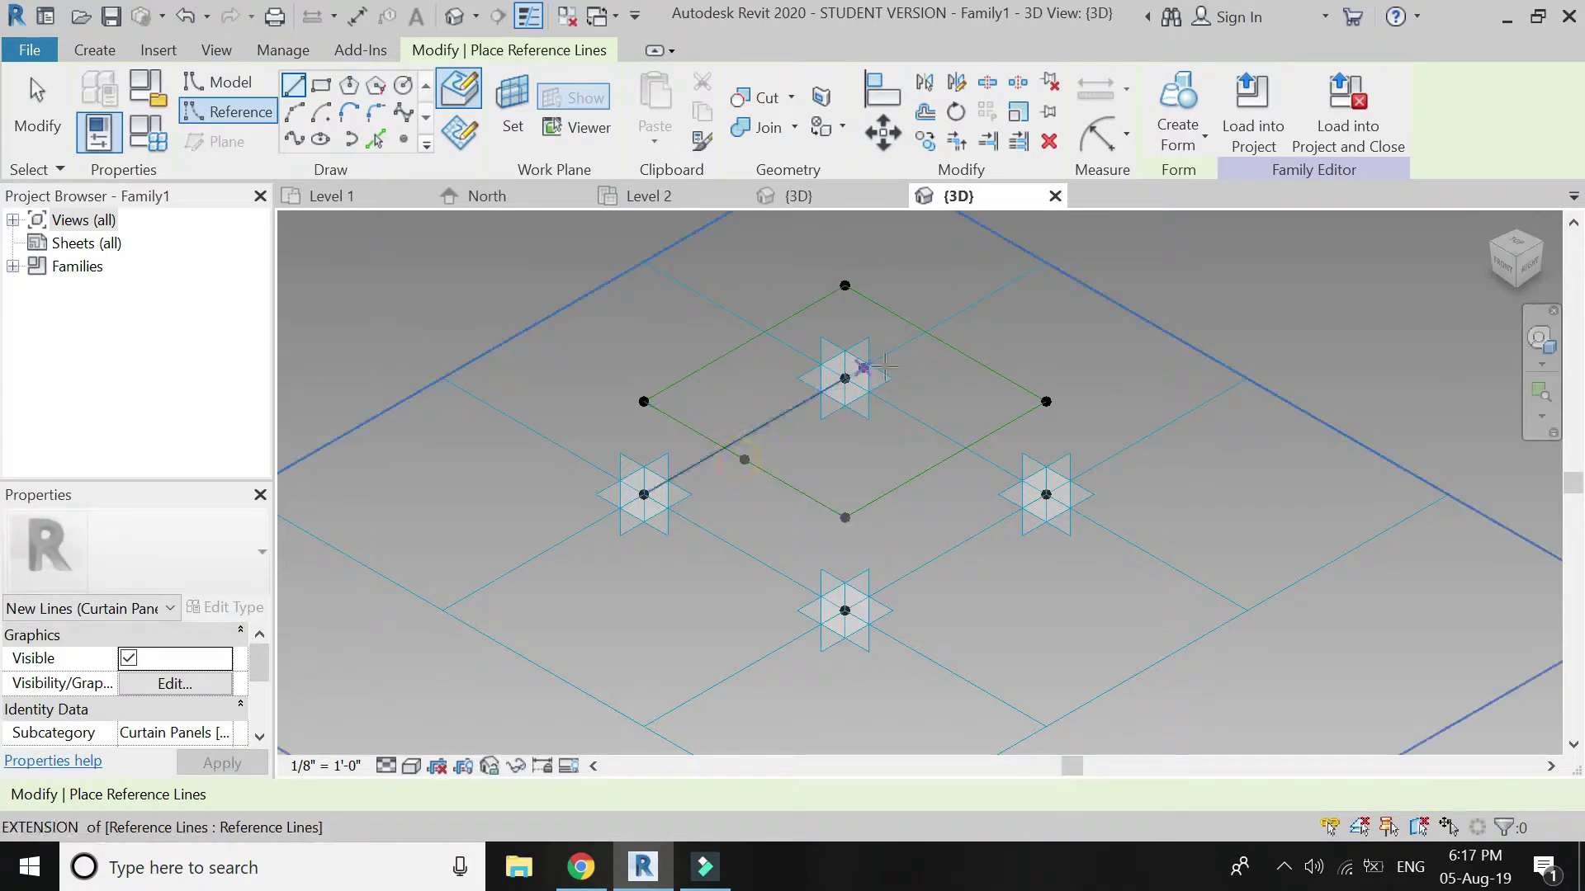
left_click(944, 344)
left_click(845, 402)
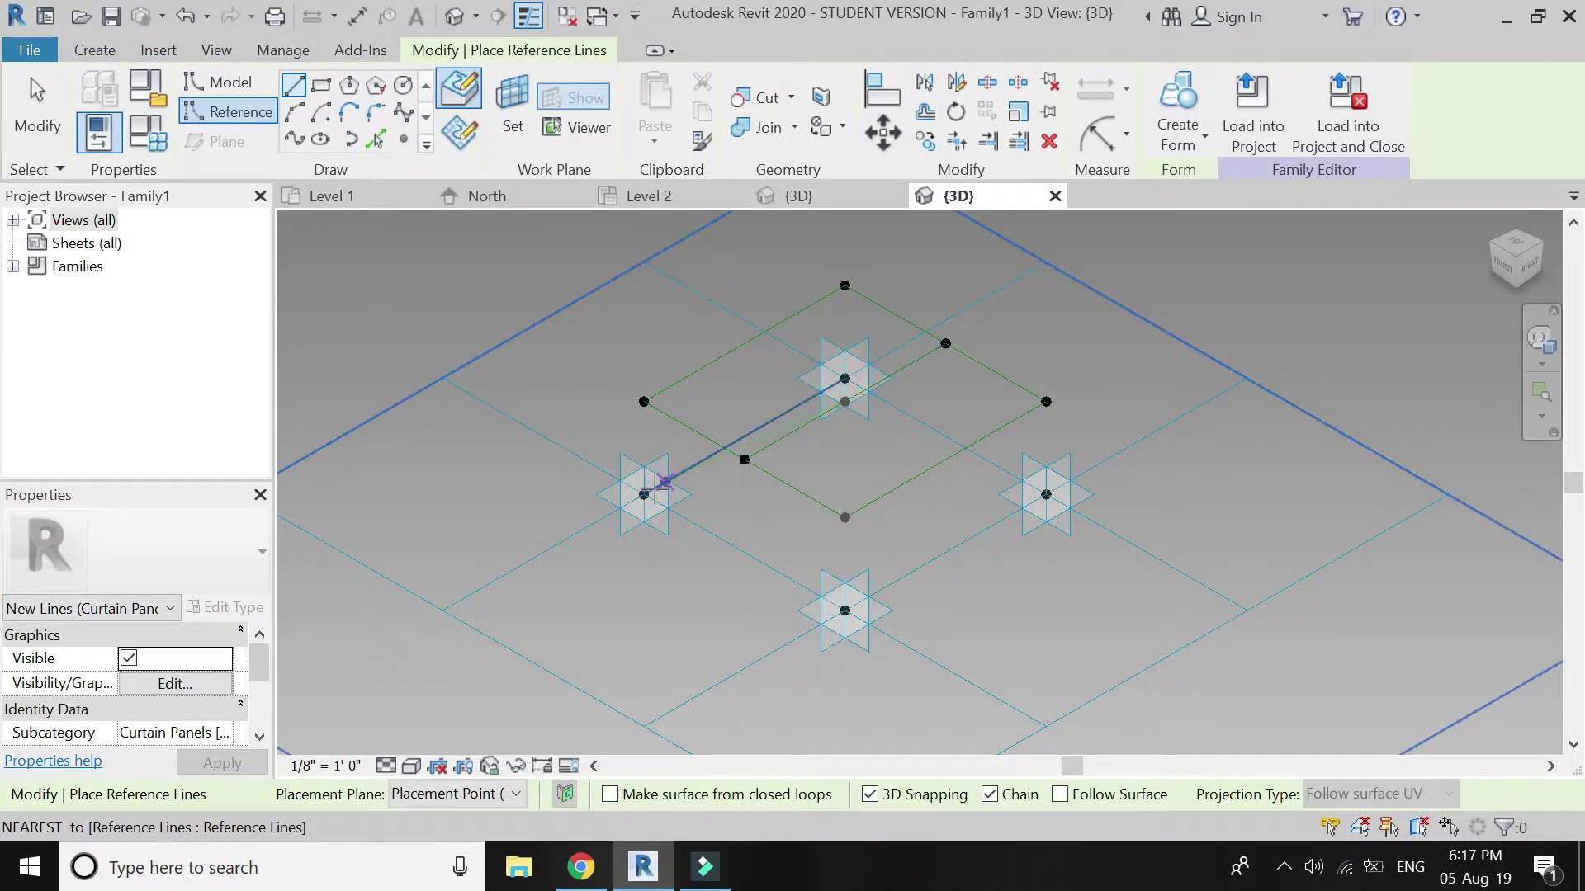
left_click(644, 495)
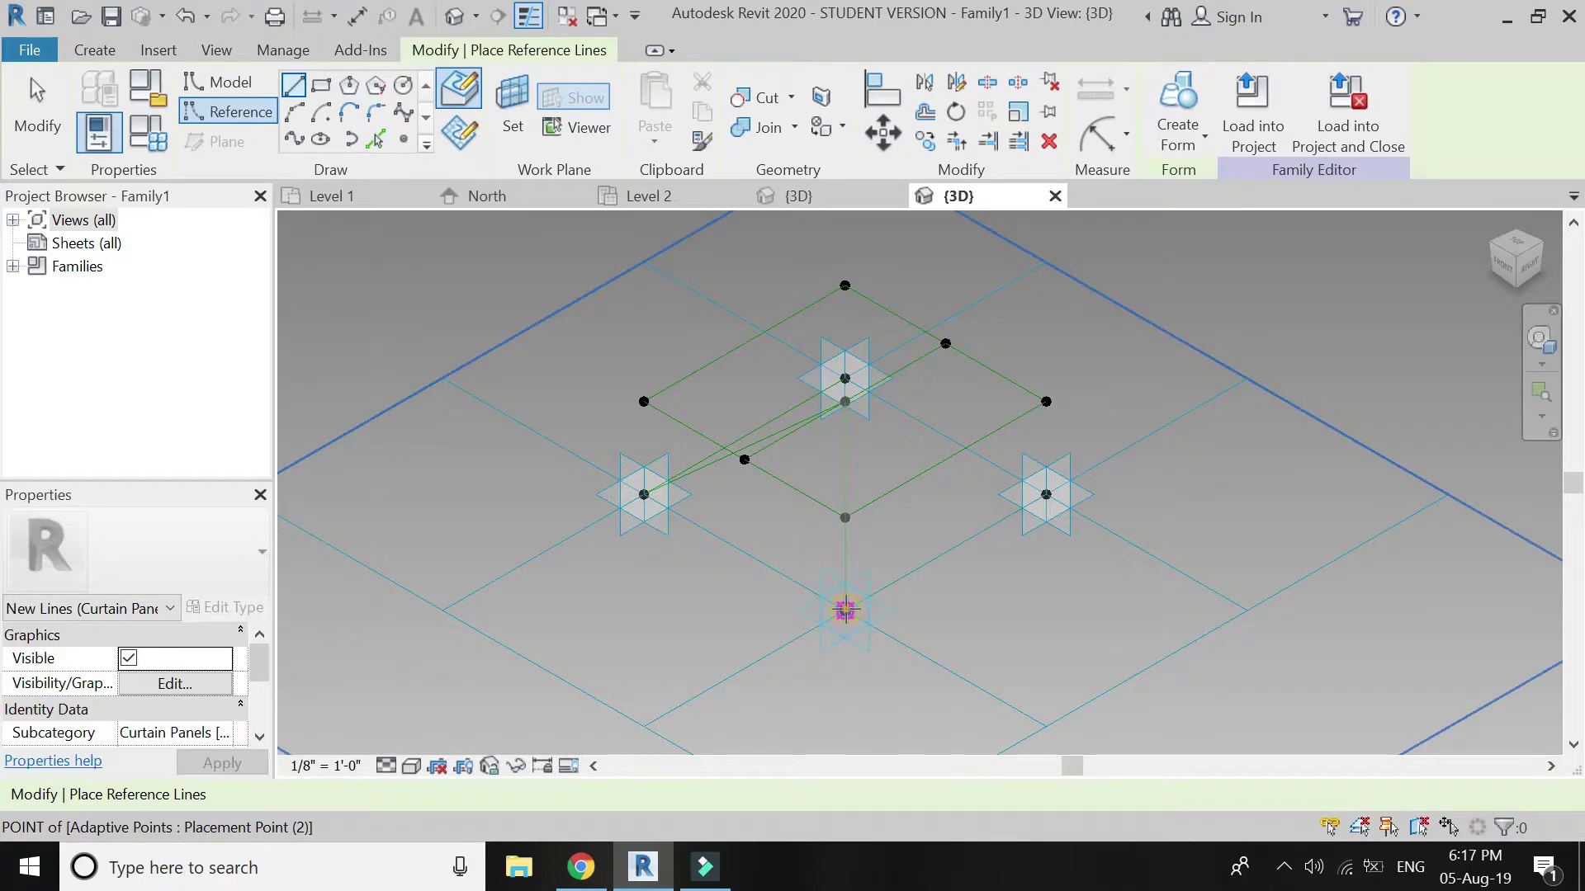
left_click(845, 379)
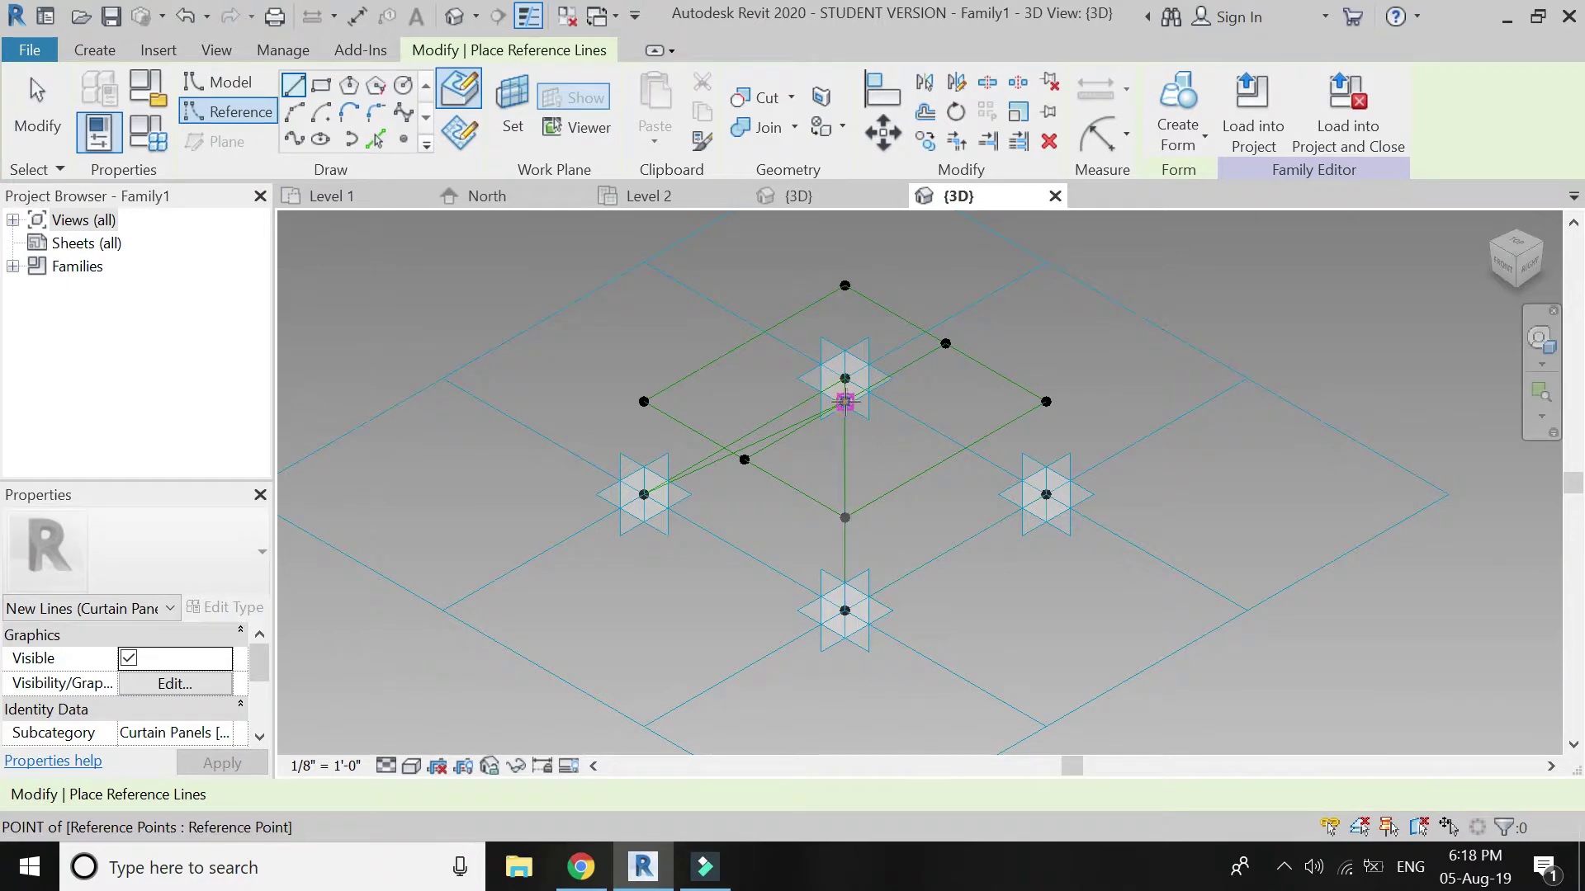
left_click(844, 402)
left_click(1046, 494)
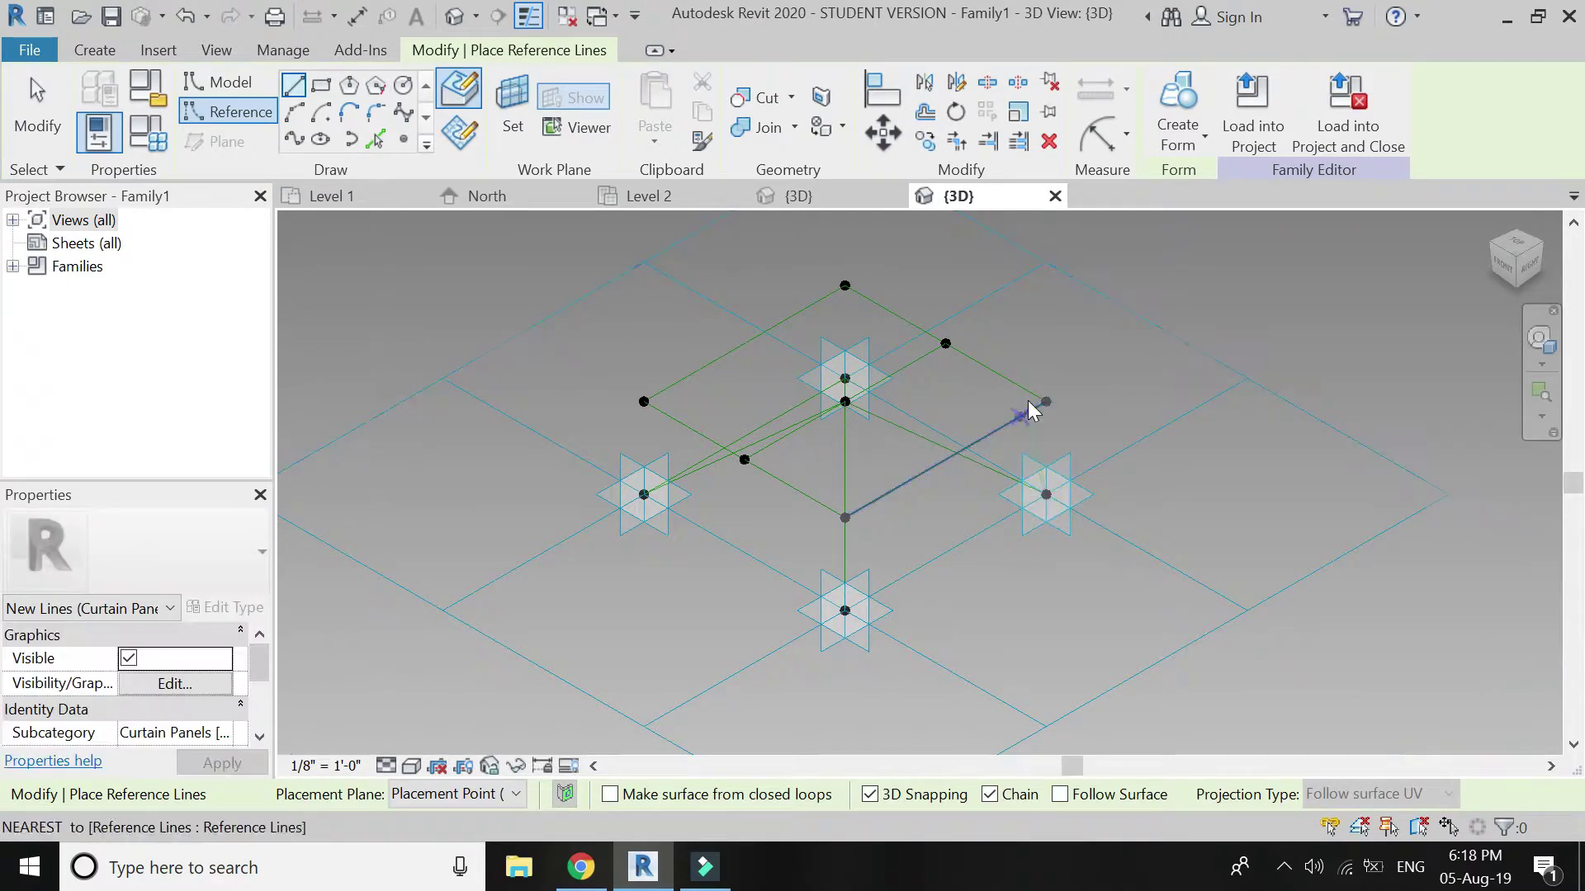
Step: Delete the raised reference-line loop with its connecting line and four raised points, keeping the central point and its sloped lines
key("Escape")
key("Escape")
key("Tab")
left_click(931, 365)
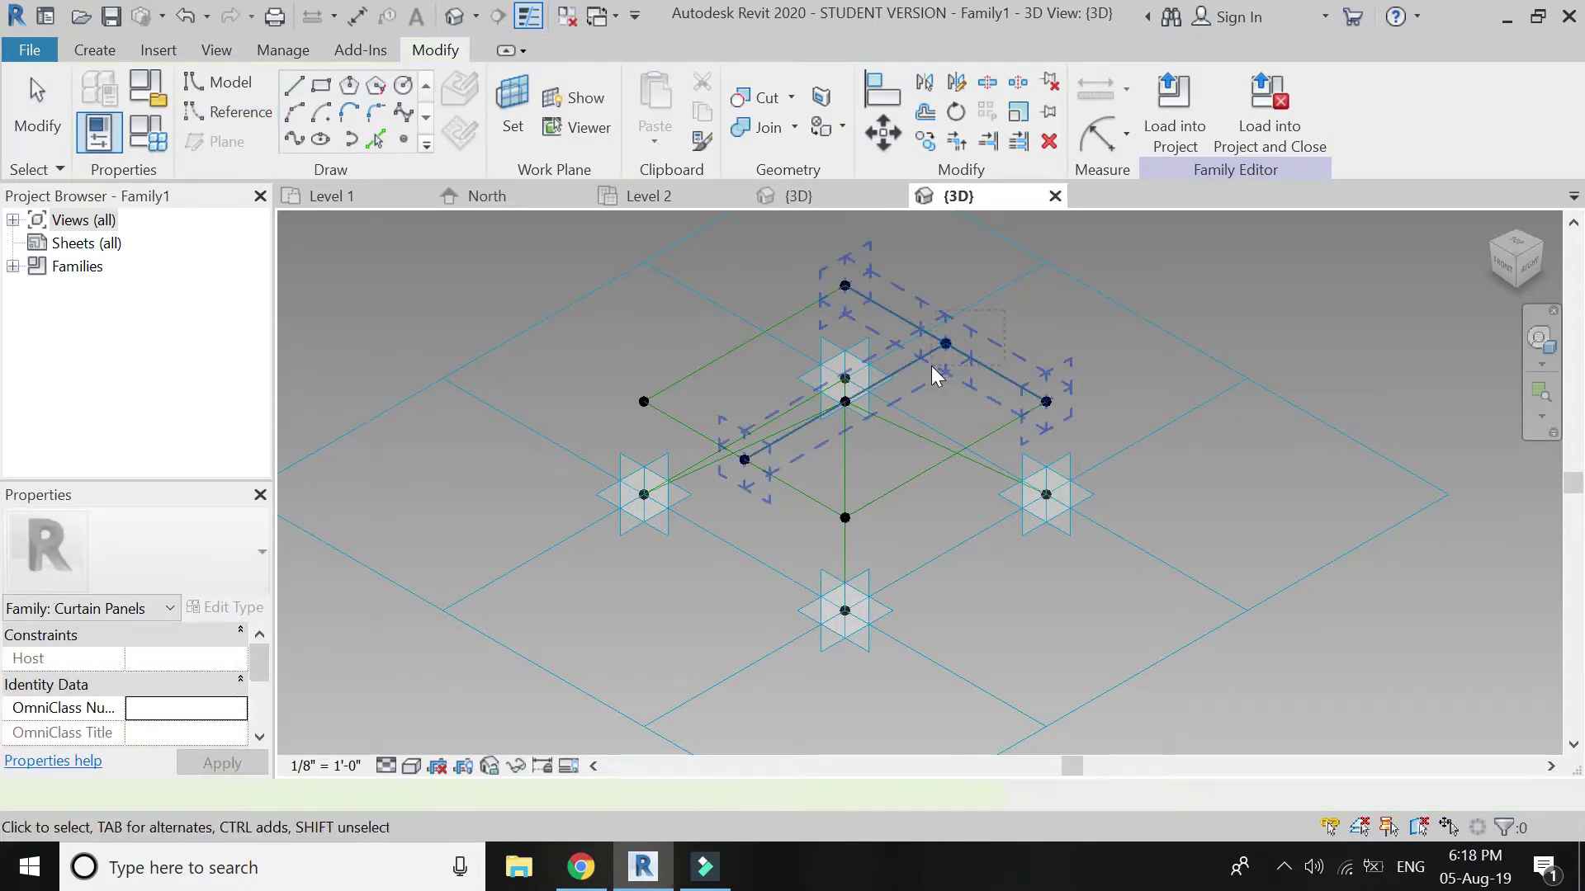
left_click(745, 347)
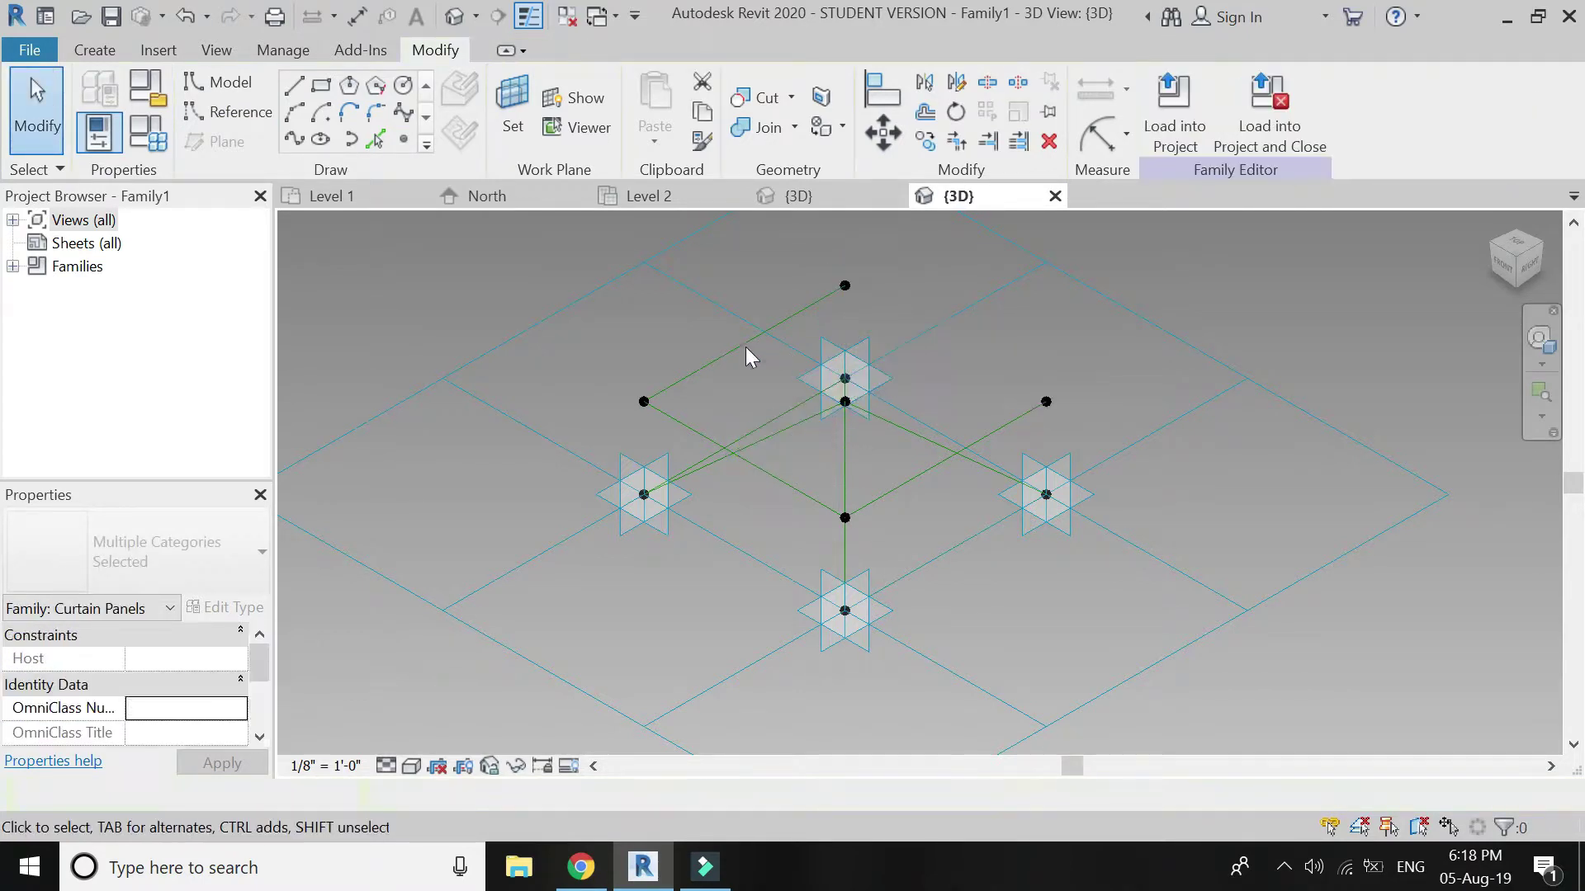
key("ctrl+z")
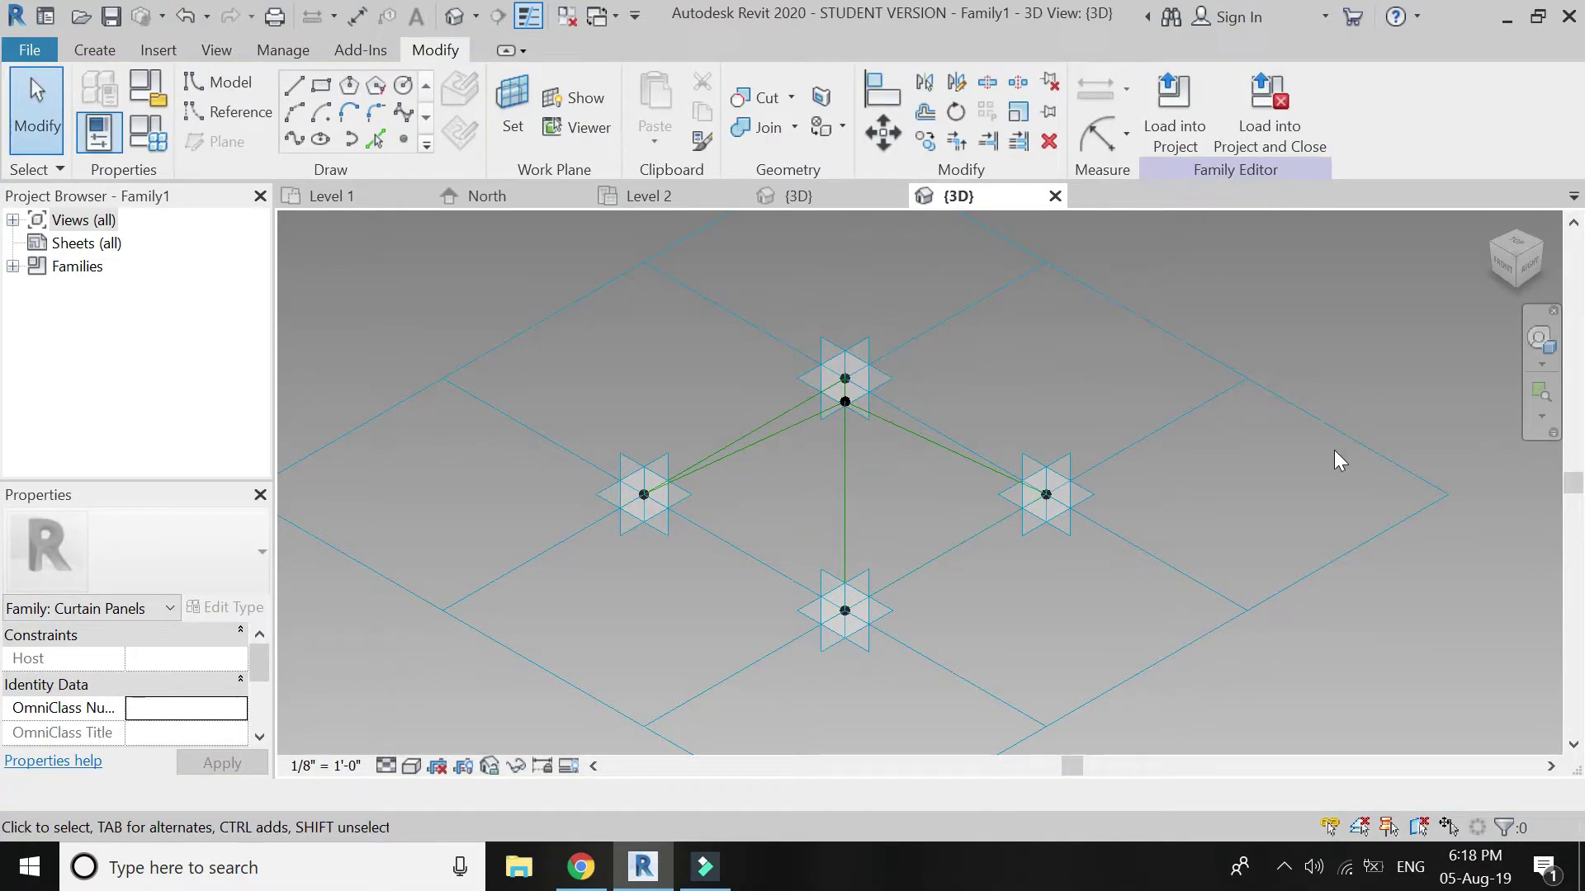
Step: Place reference points at mid-length on one base edge and on two opposite sloped reference lines meeting at the central point
left_click(1540, 339)
left_click(1441, 330)
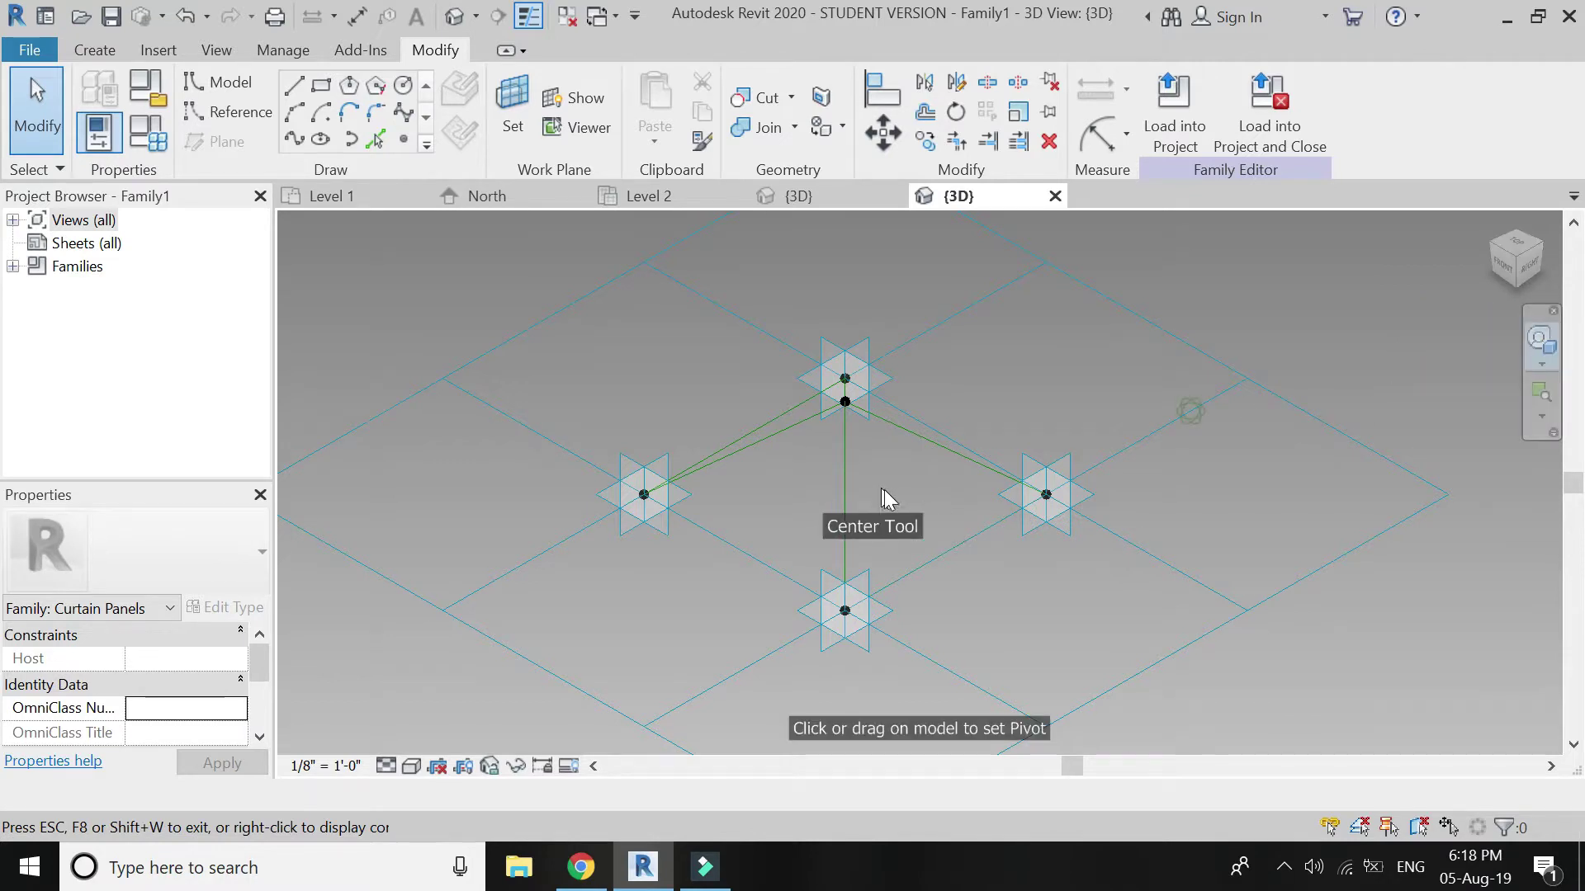
left_click(884, 488)
left_click_drag(980, 537, 915, 544)
key("Escape")
scroll(852, 576, "up", 1)
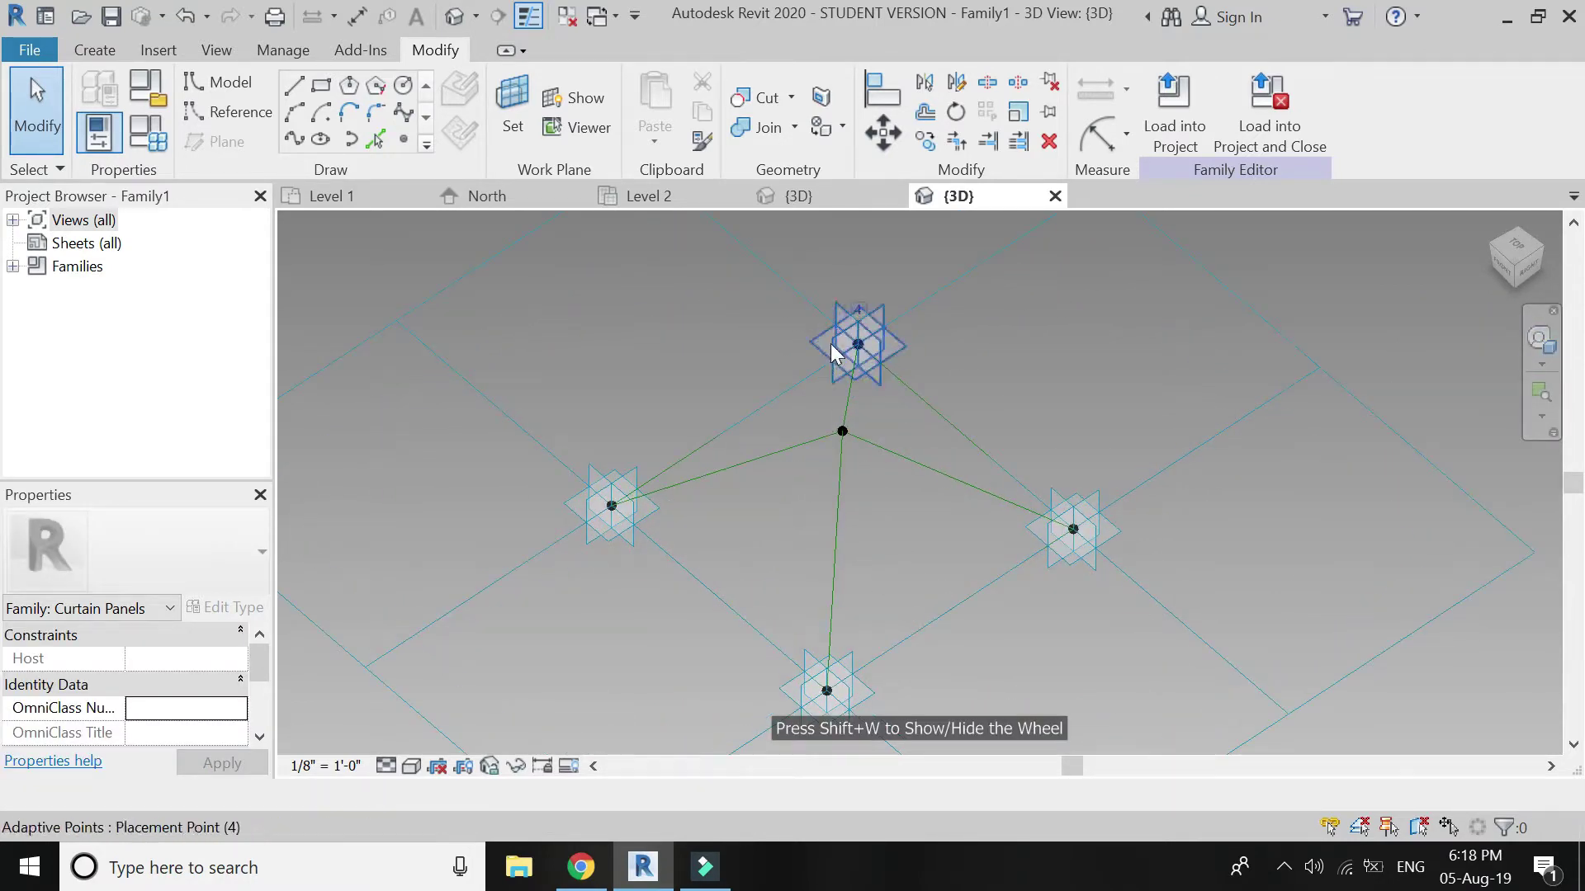
scroll(830, 344, "down", 1)
scroll(823, 652, "up", 1)
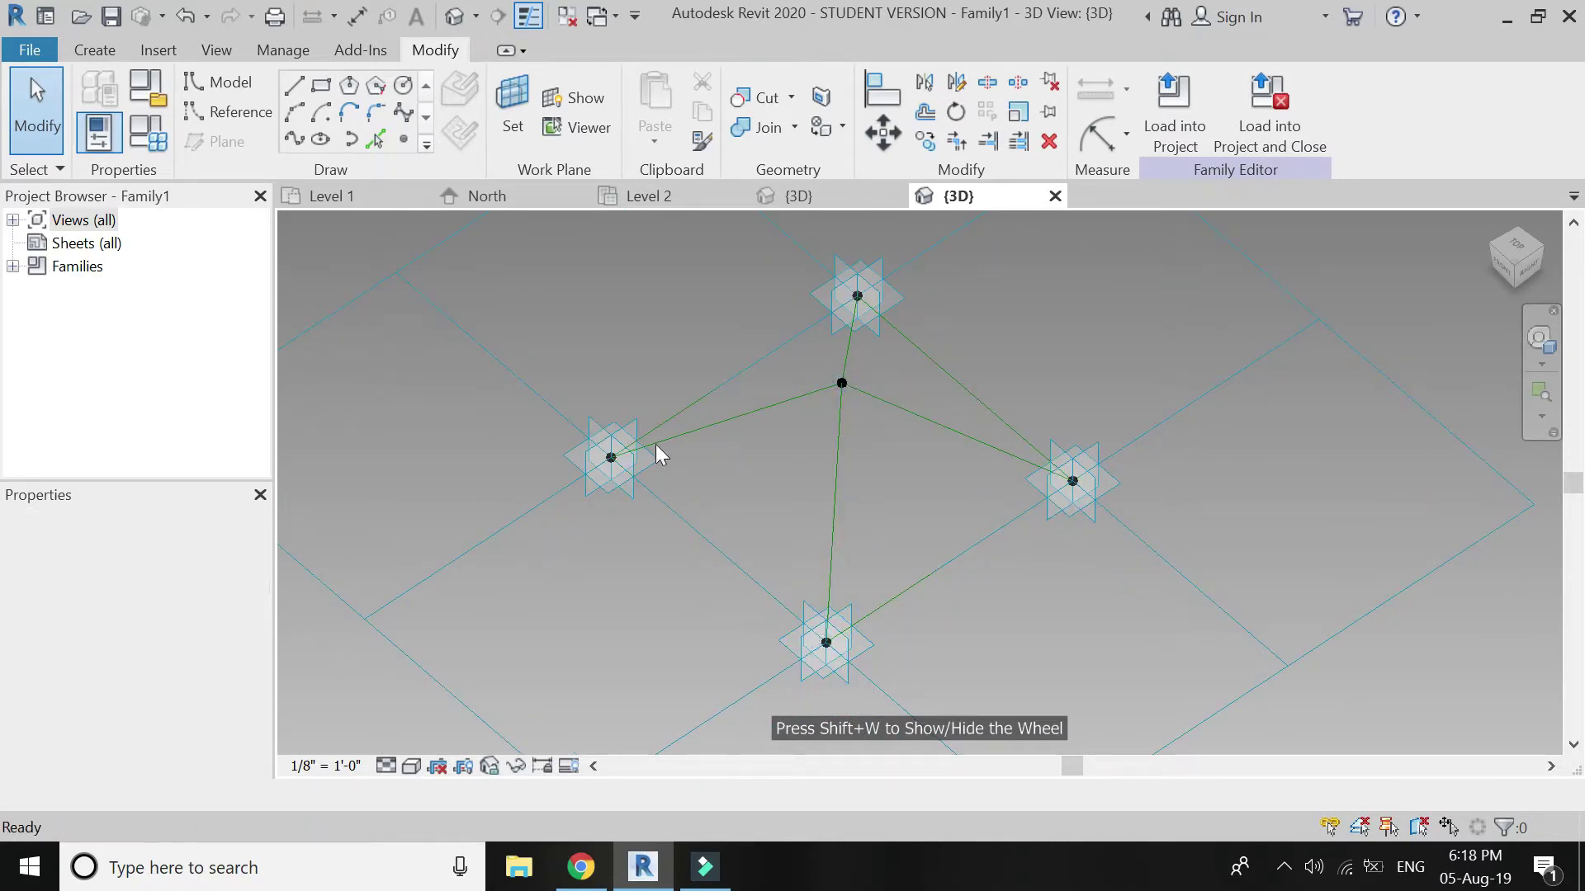
left_click(404, 139)
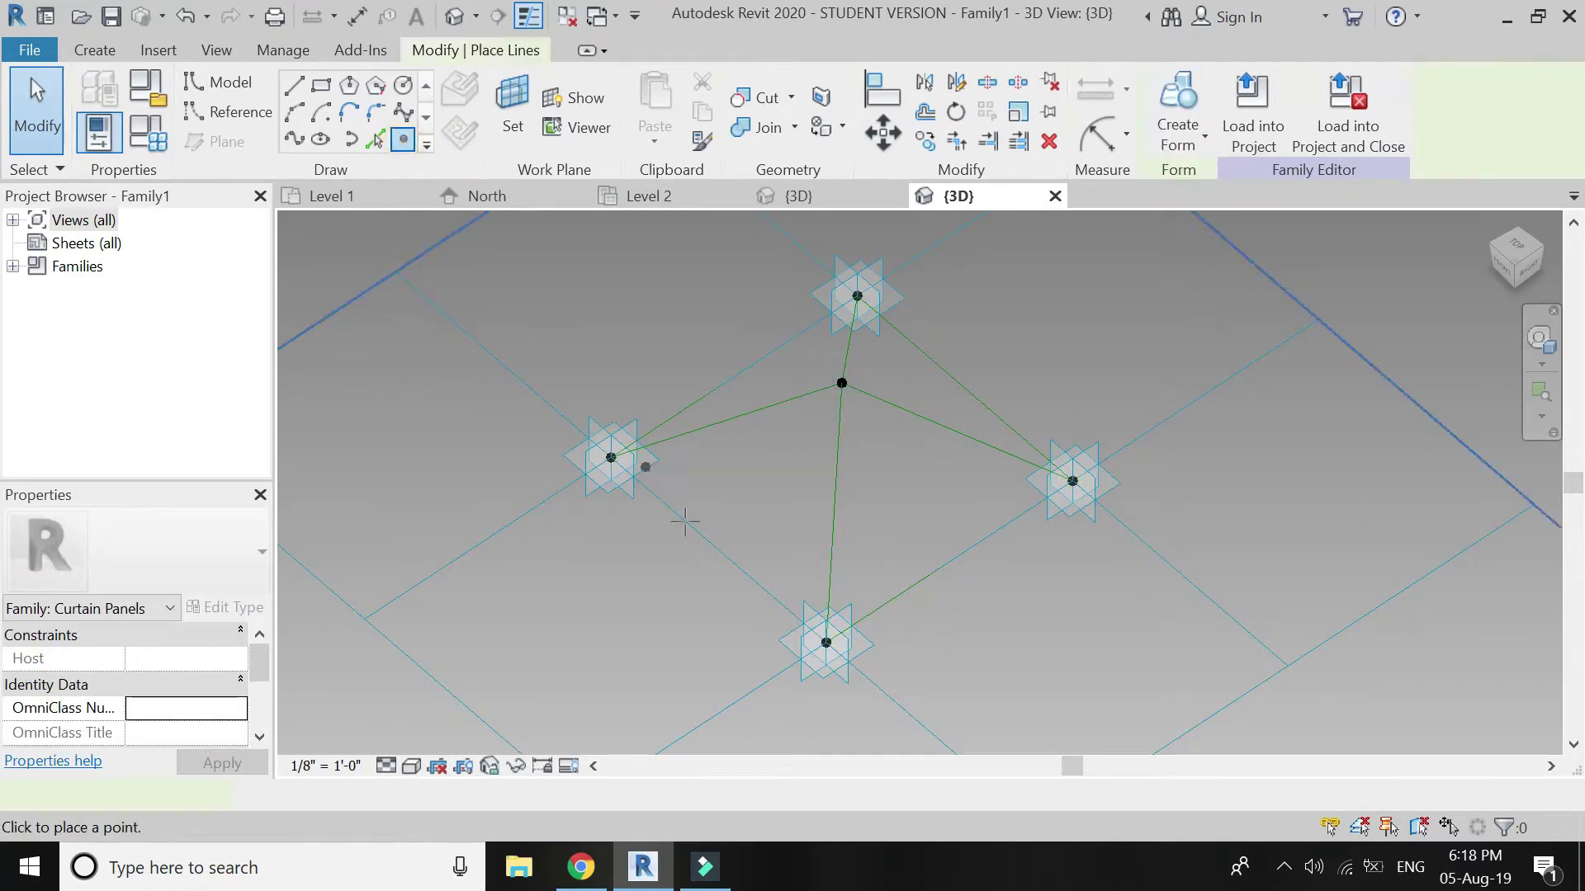
left_click(718, 548)
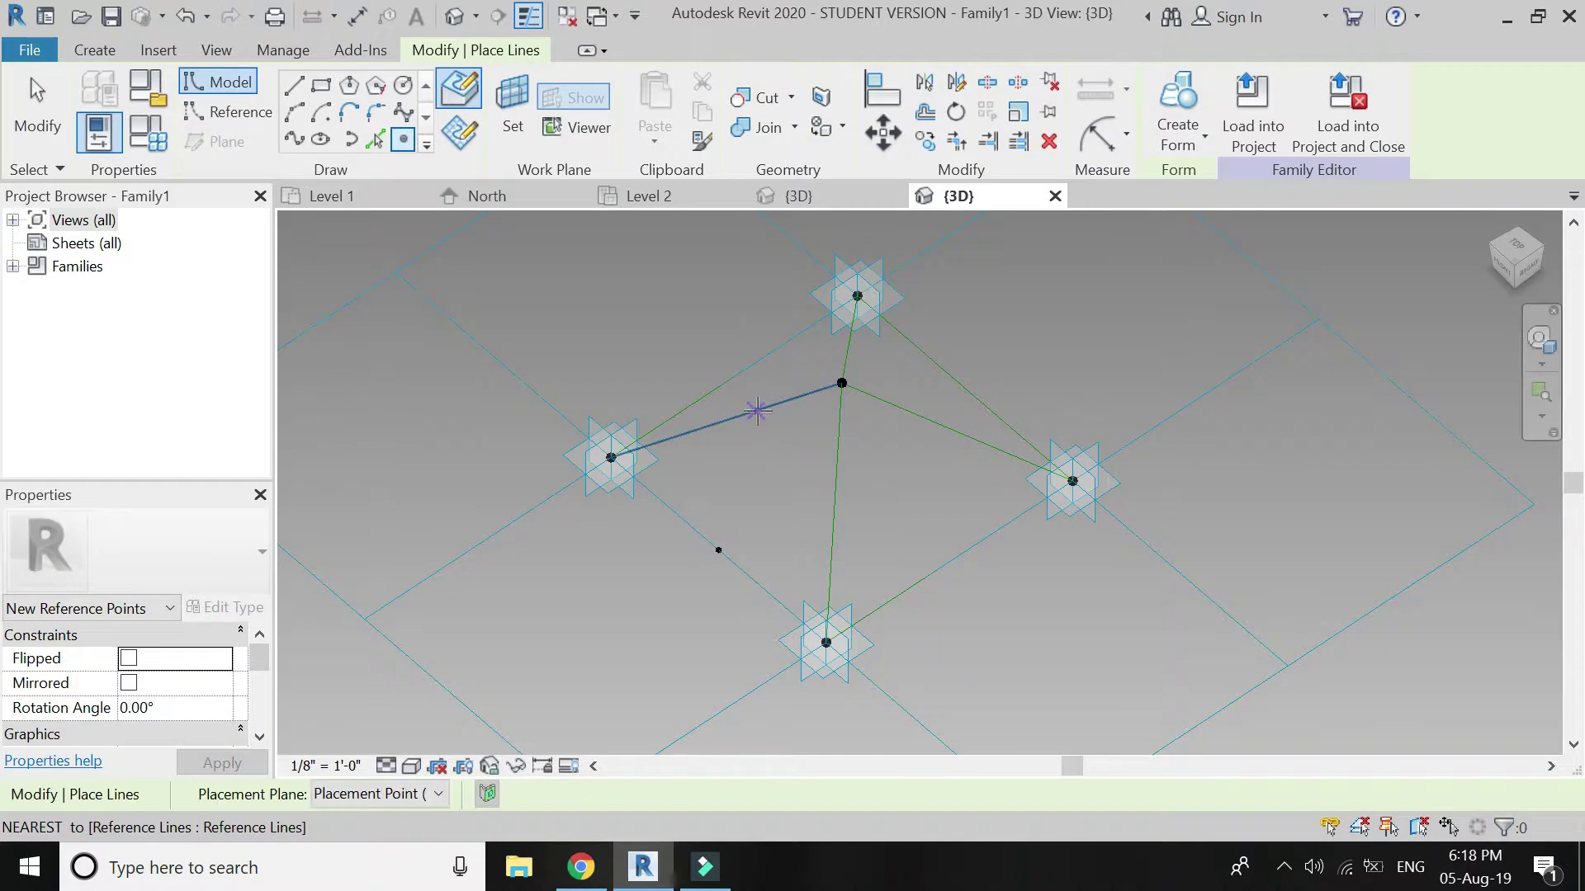
left_click(727, 420)
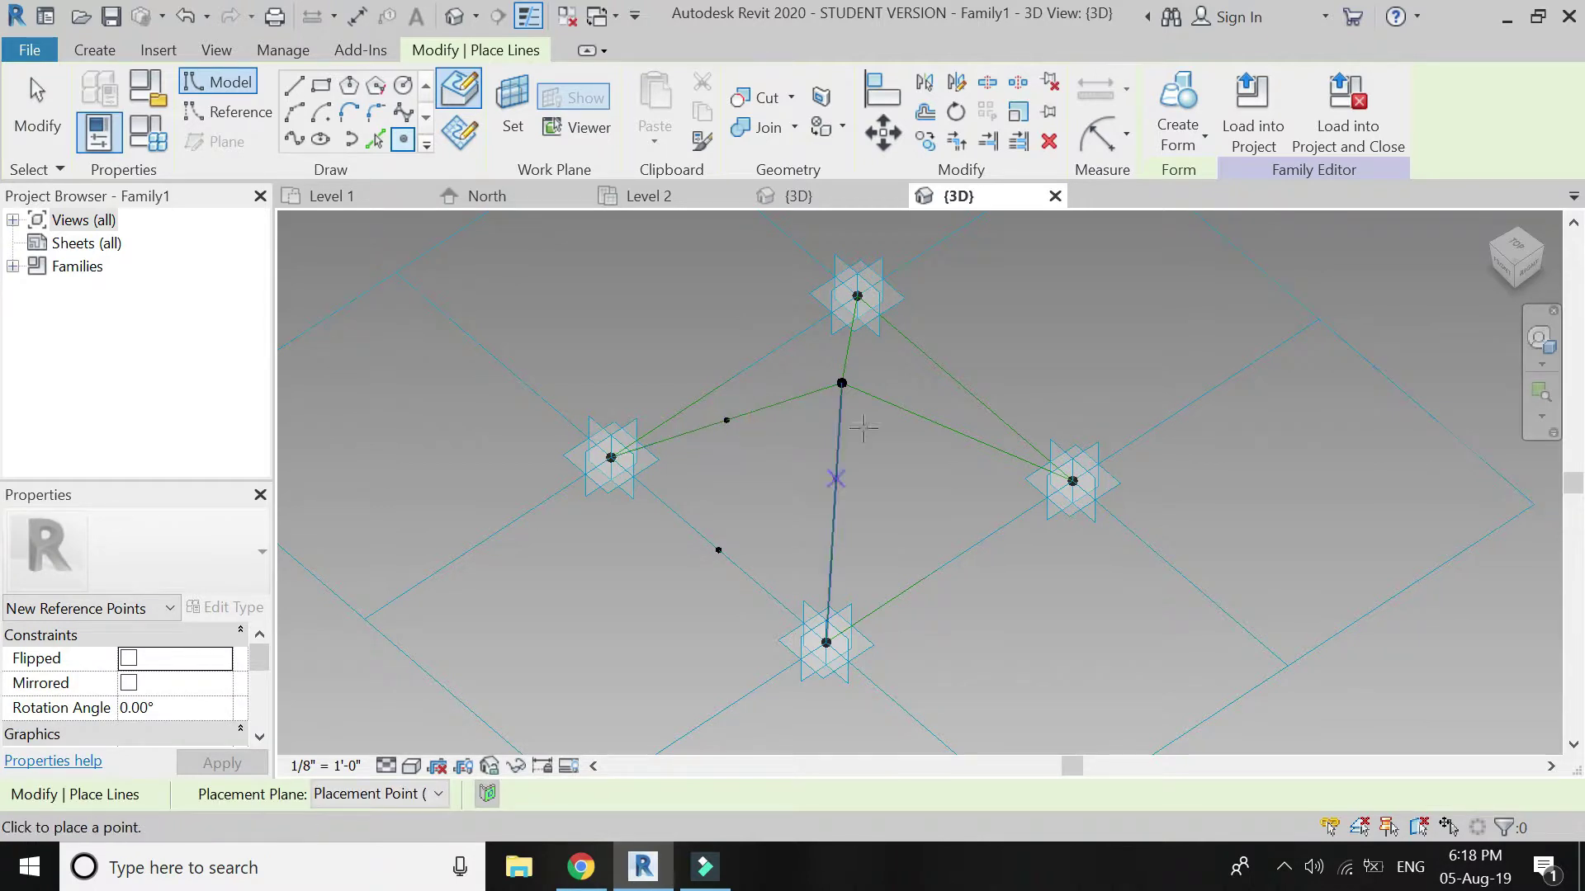
left_click(955, 432)
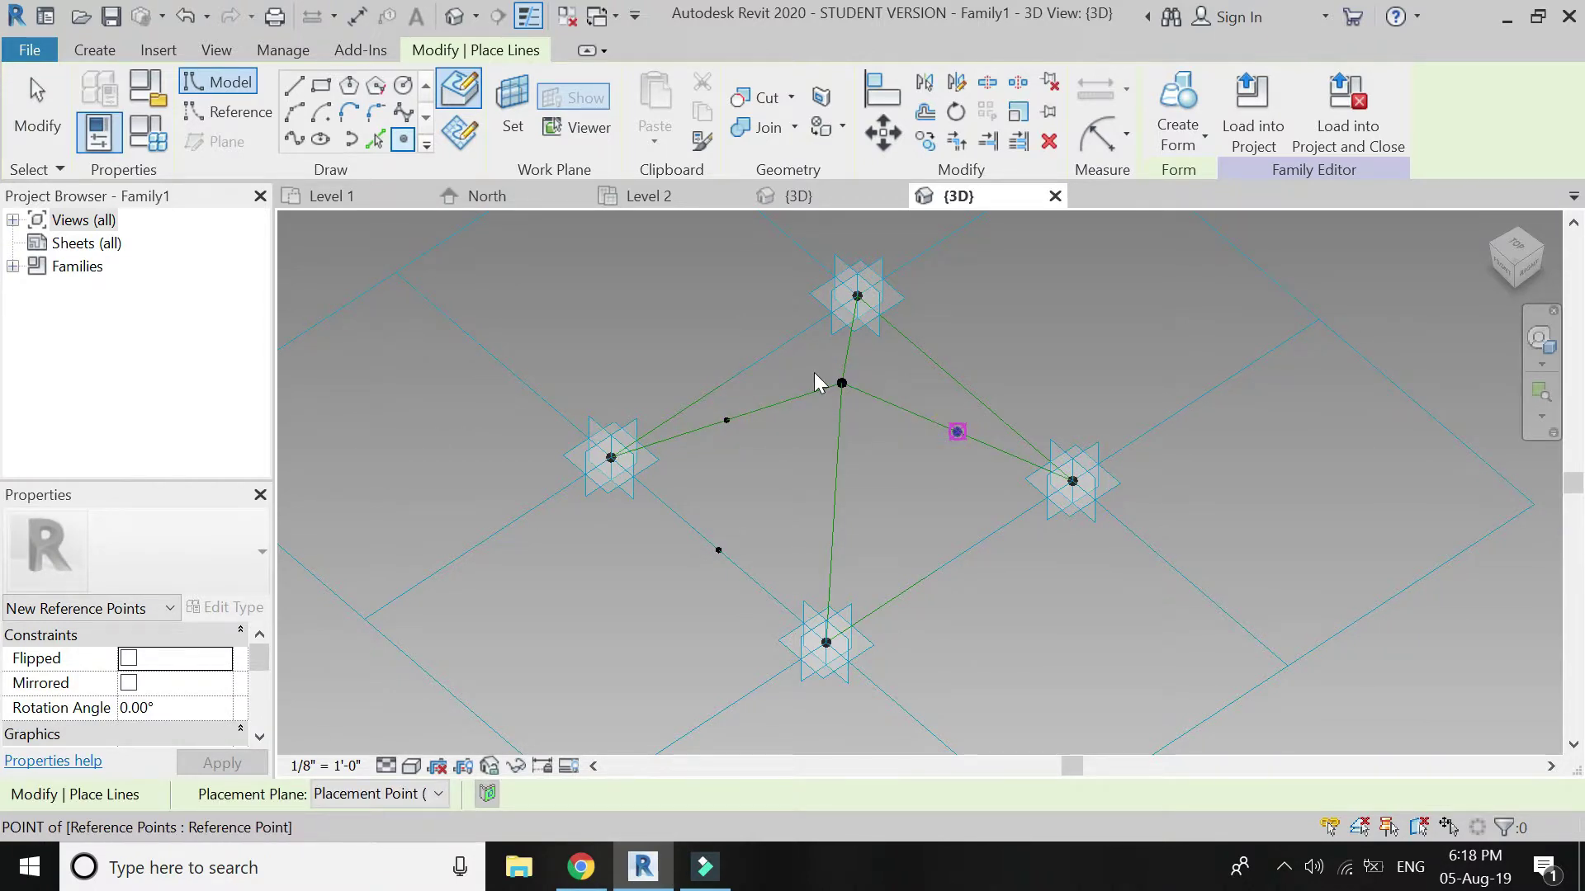
key("Escape")
key("Escape")
Step: Draw a small model-line circle centred on the base edge's reference point, using that point's plane as the work plane
left_click(403, 86)
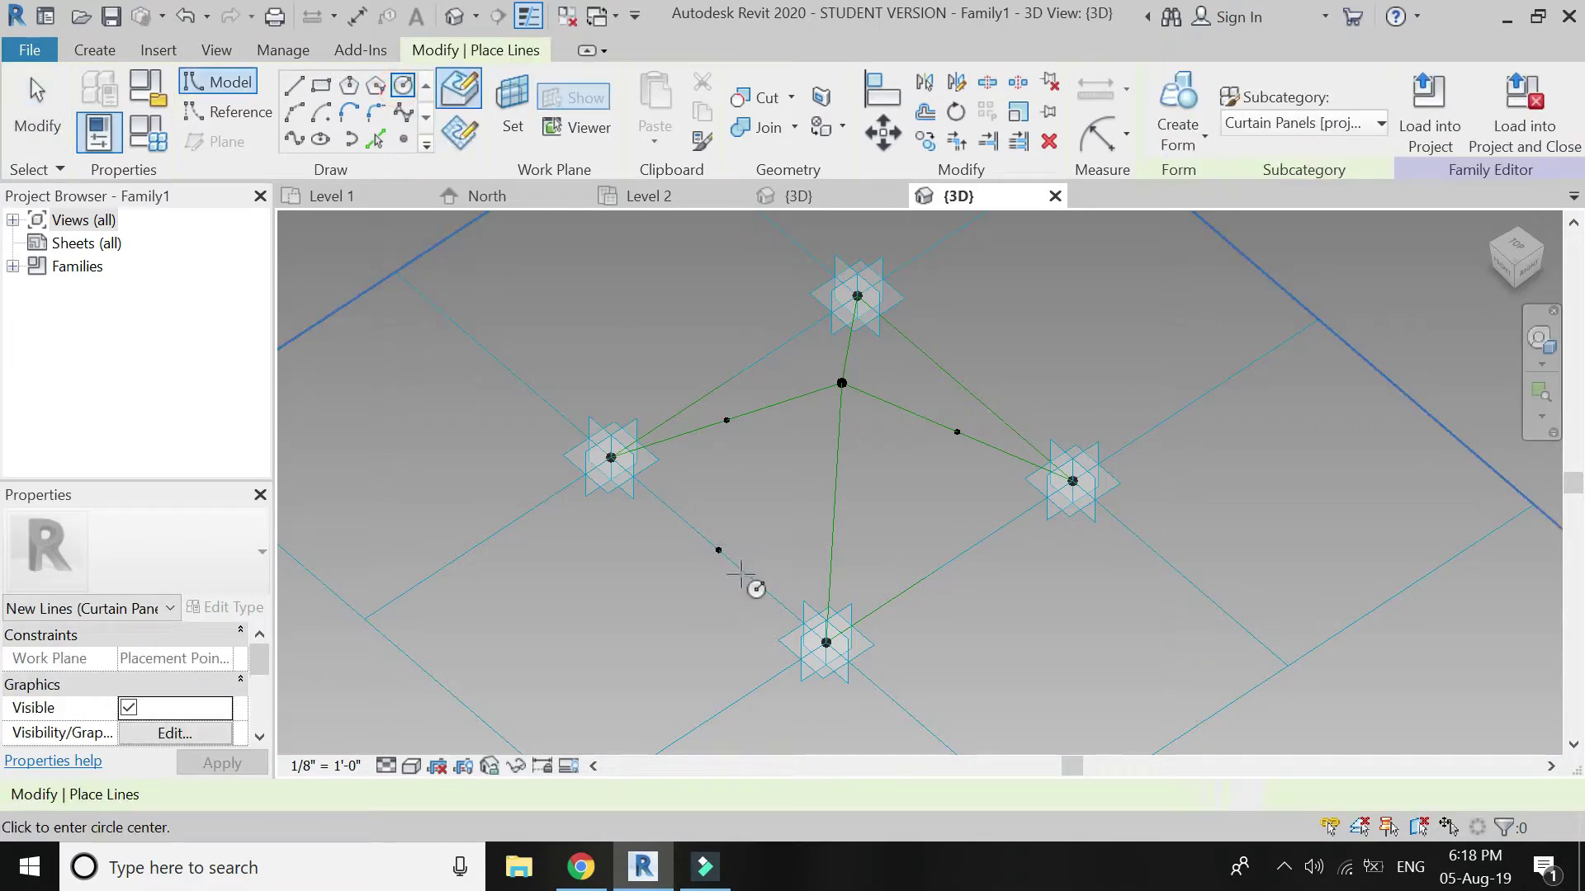
left_click(512, 112)
left_click(719, 550)
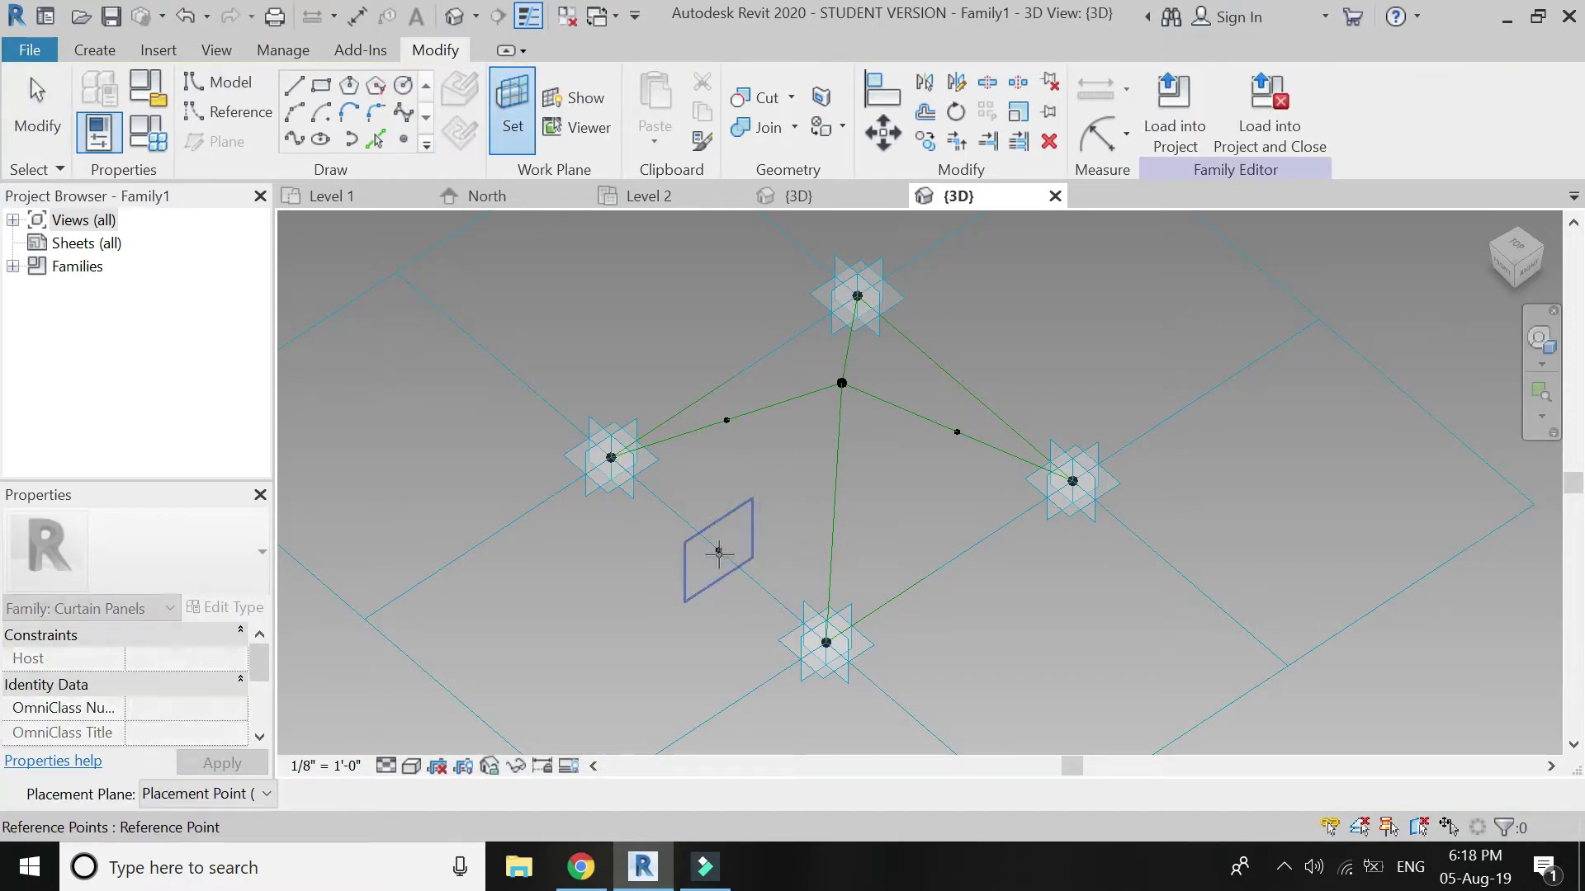
scroll(715, 549, "up", 5)
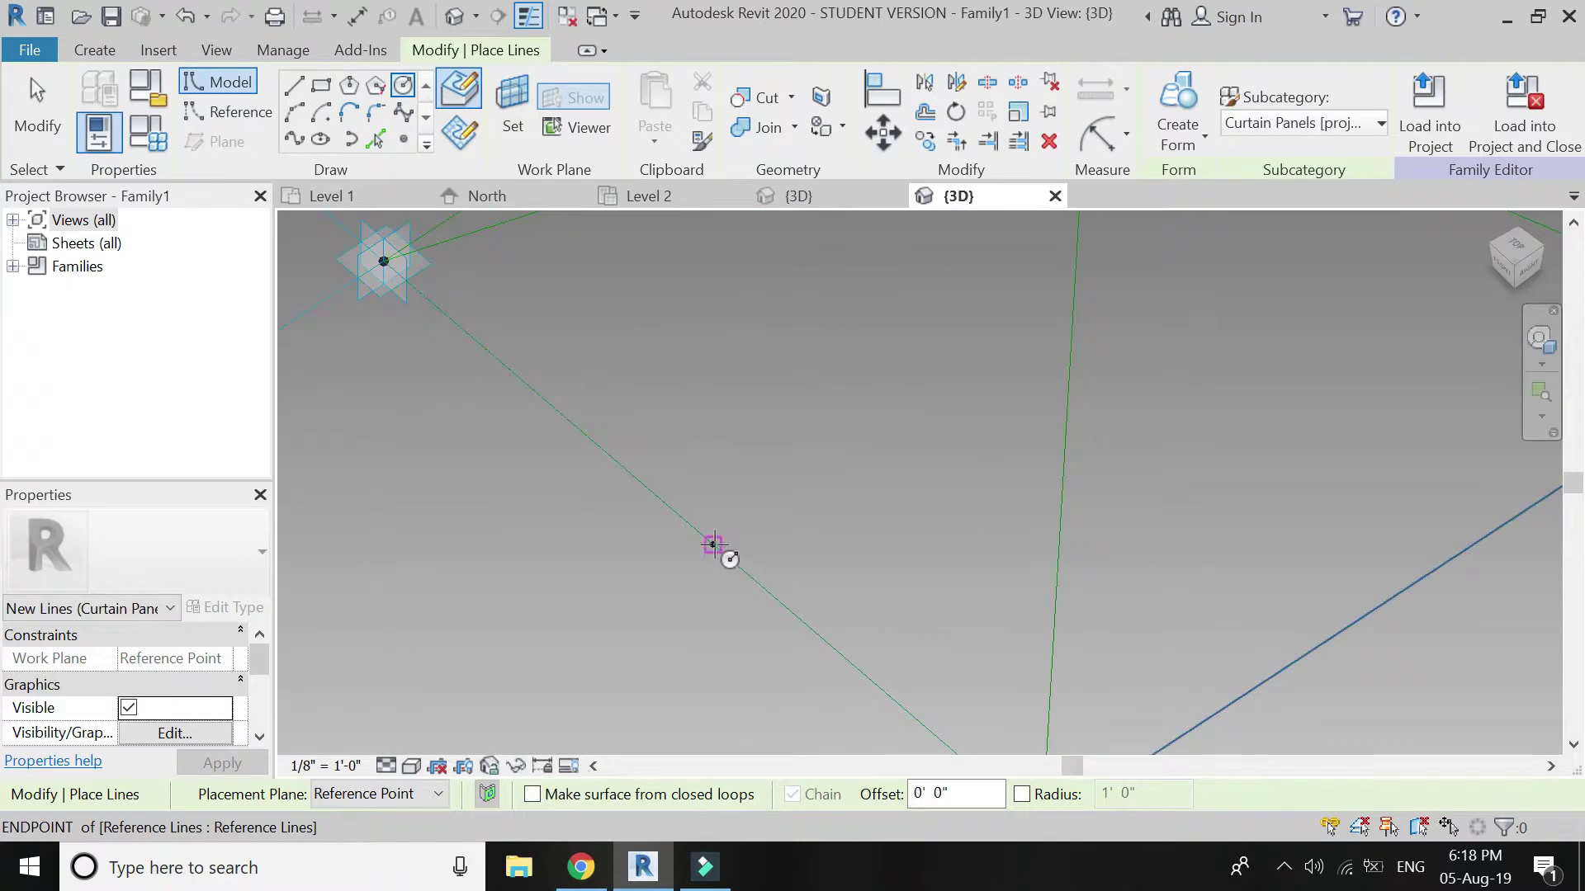
left_click(712, 547)
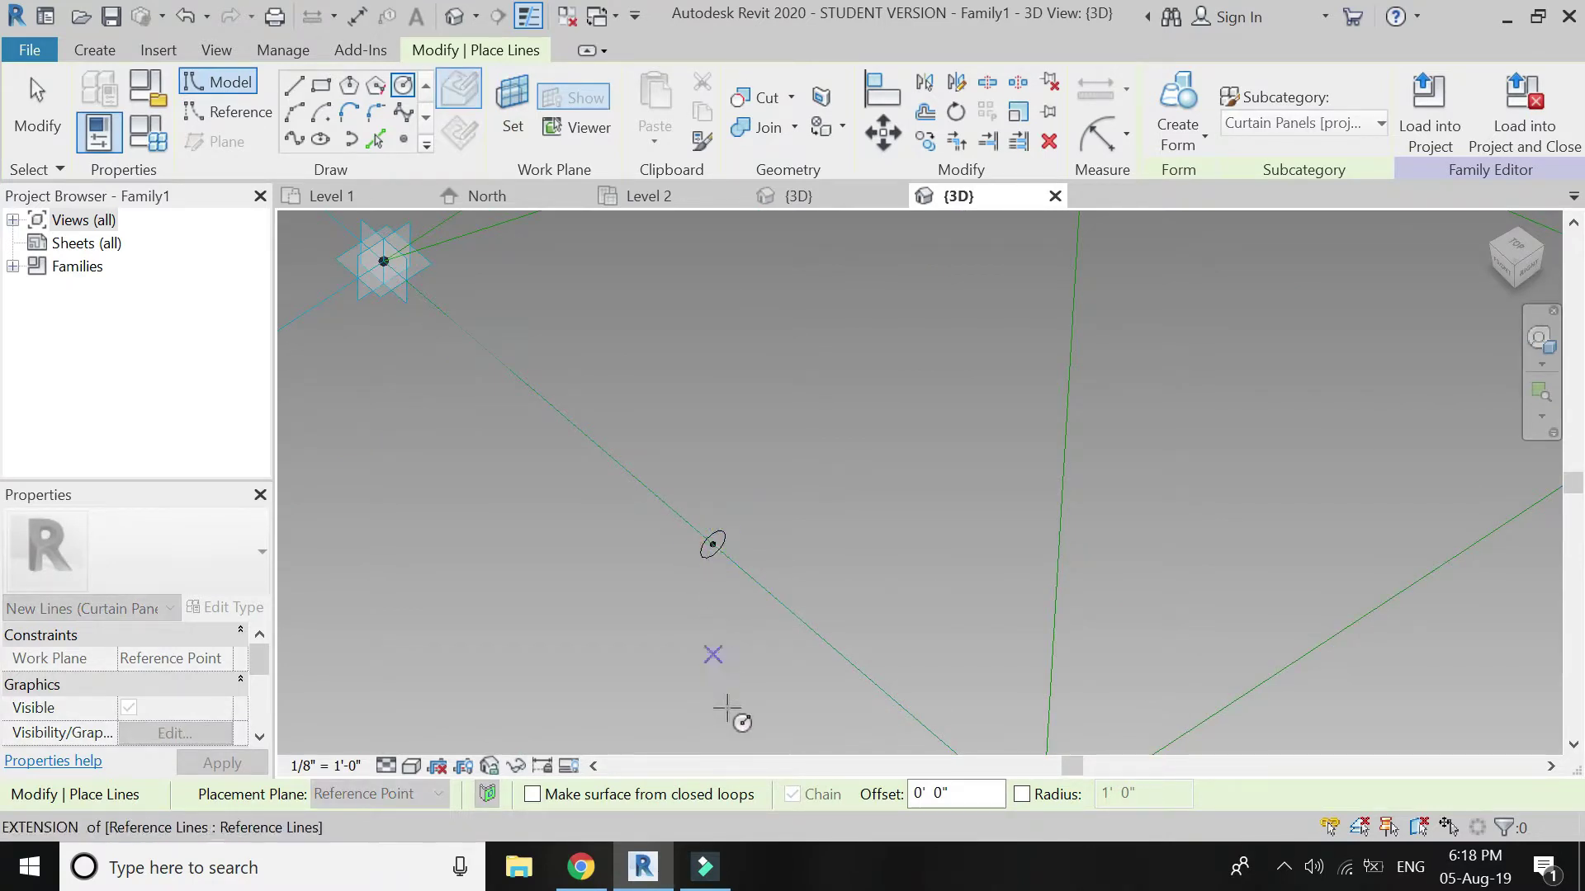
Step: Draw a circle of about 0' 2" radius around the first sloped line's reference point, on that point's work plane
scroll(720, 698, "down", 3)
scroll(720, 698, "down", 2)
middle_click_drag(739, 422, 792, 417, "shift")
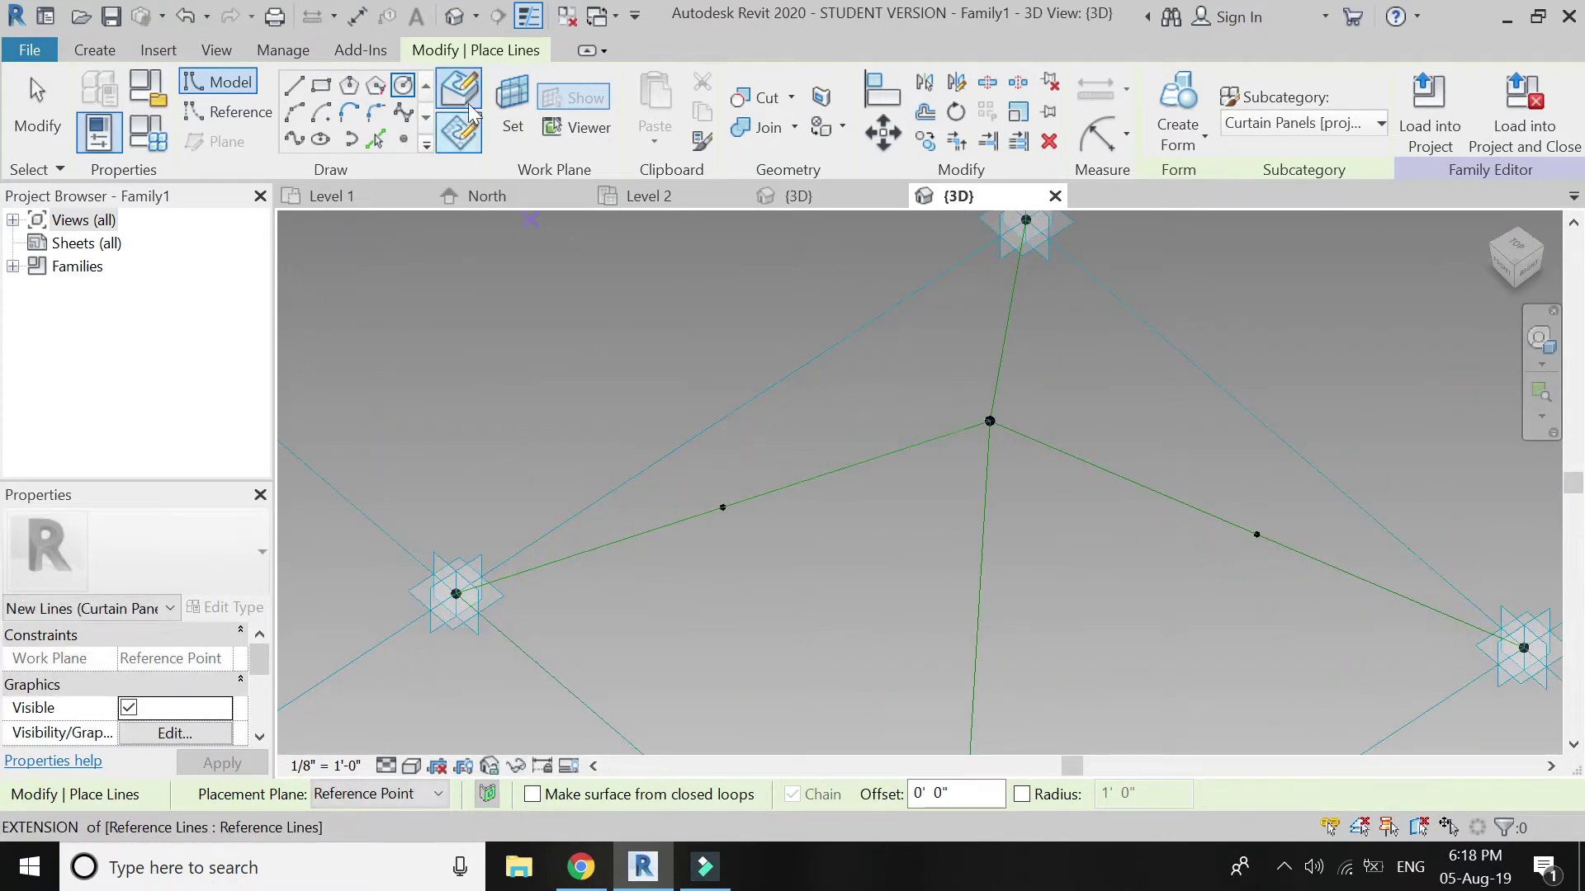
left_click(512, 111)
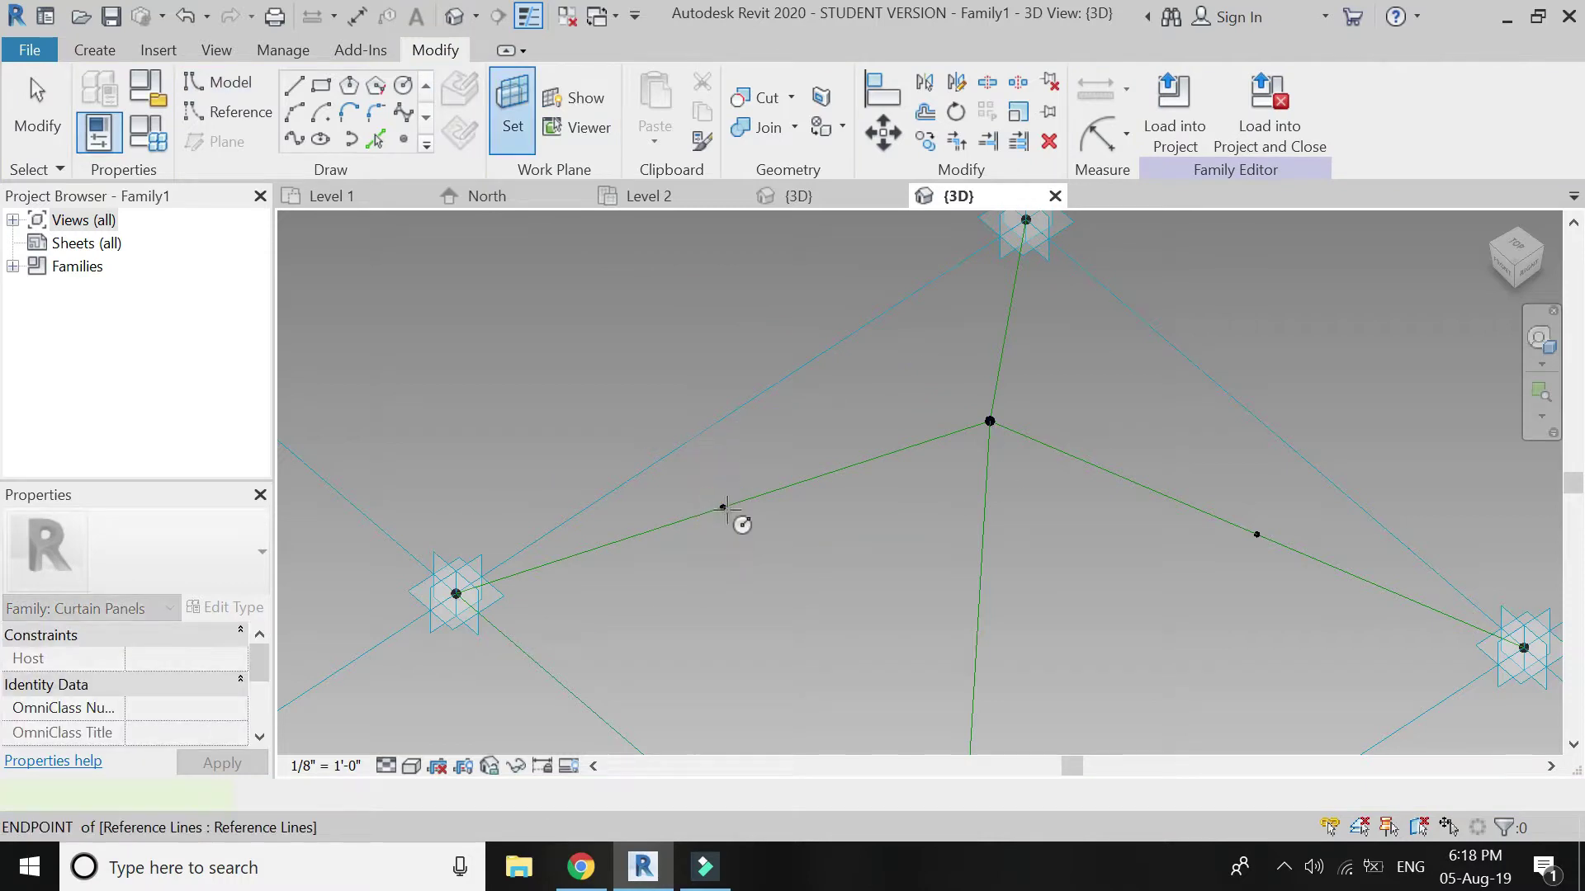
key("l")
key("i")
scroll(729, 511, "up", 2)
left_click(728, 512)
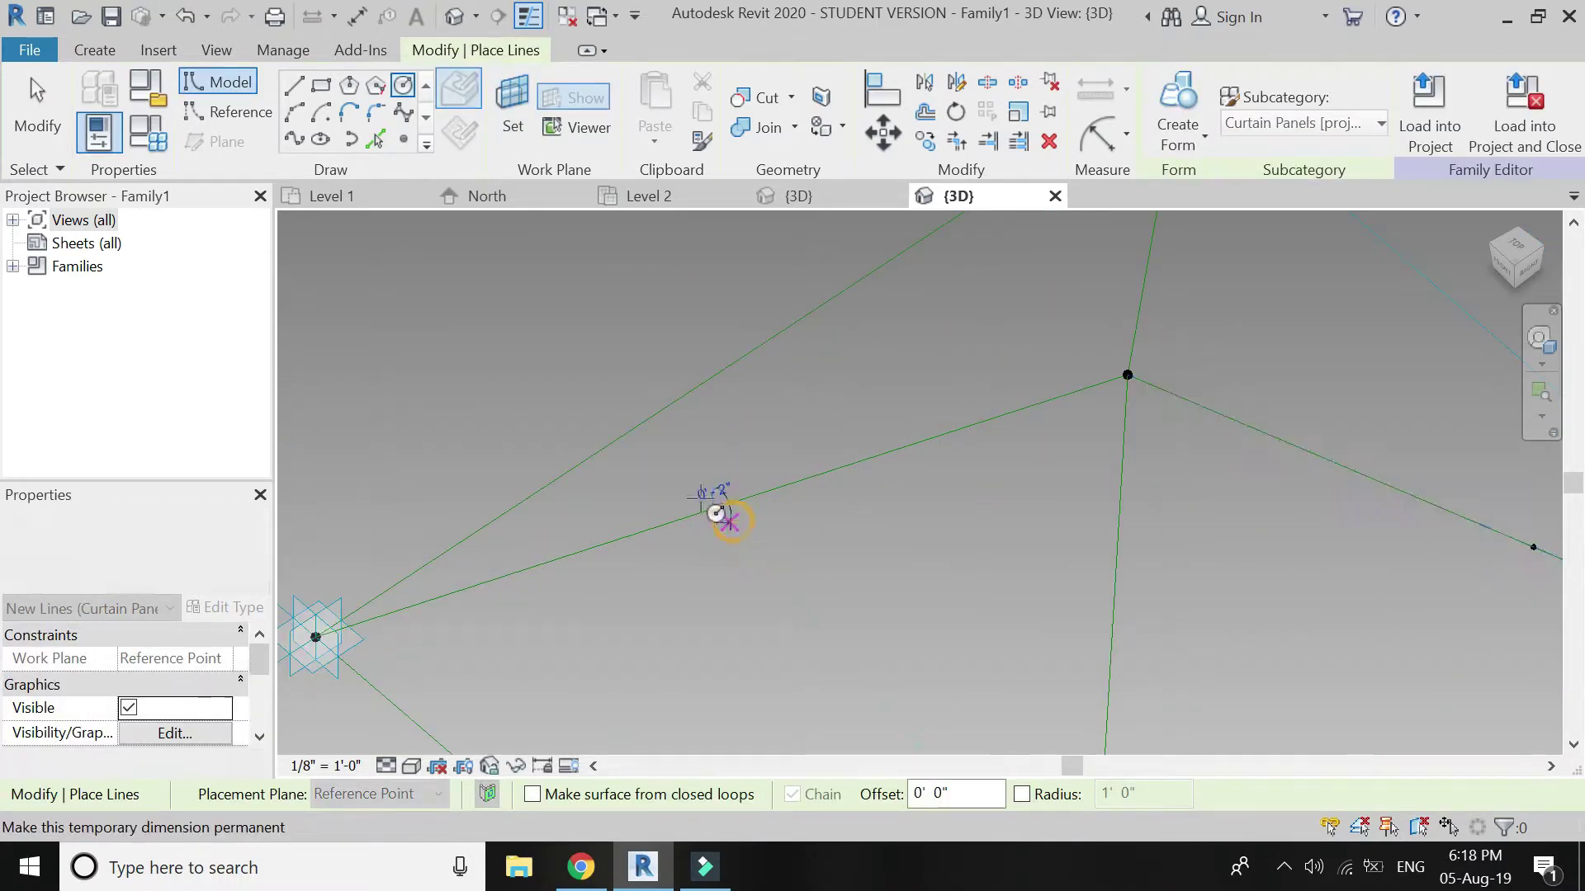
Step: Draw a circle of about 0' 2" radius around the reference point on the opposite sloped line, on that point's work plane
scroll(643, 441, "down", 3)
scroll(1073, 494, "up", 1)
scroll(1108, 493, "up", 2)
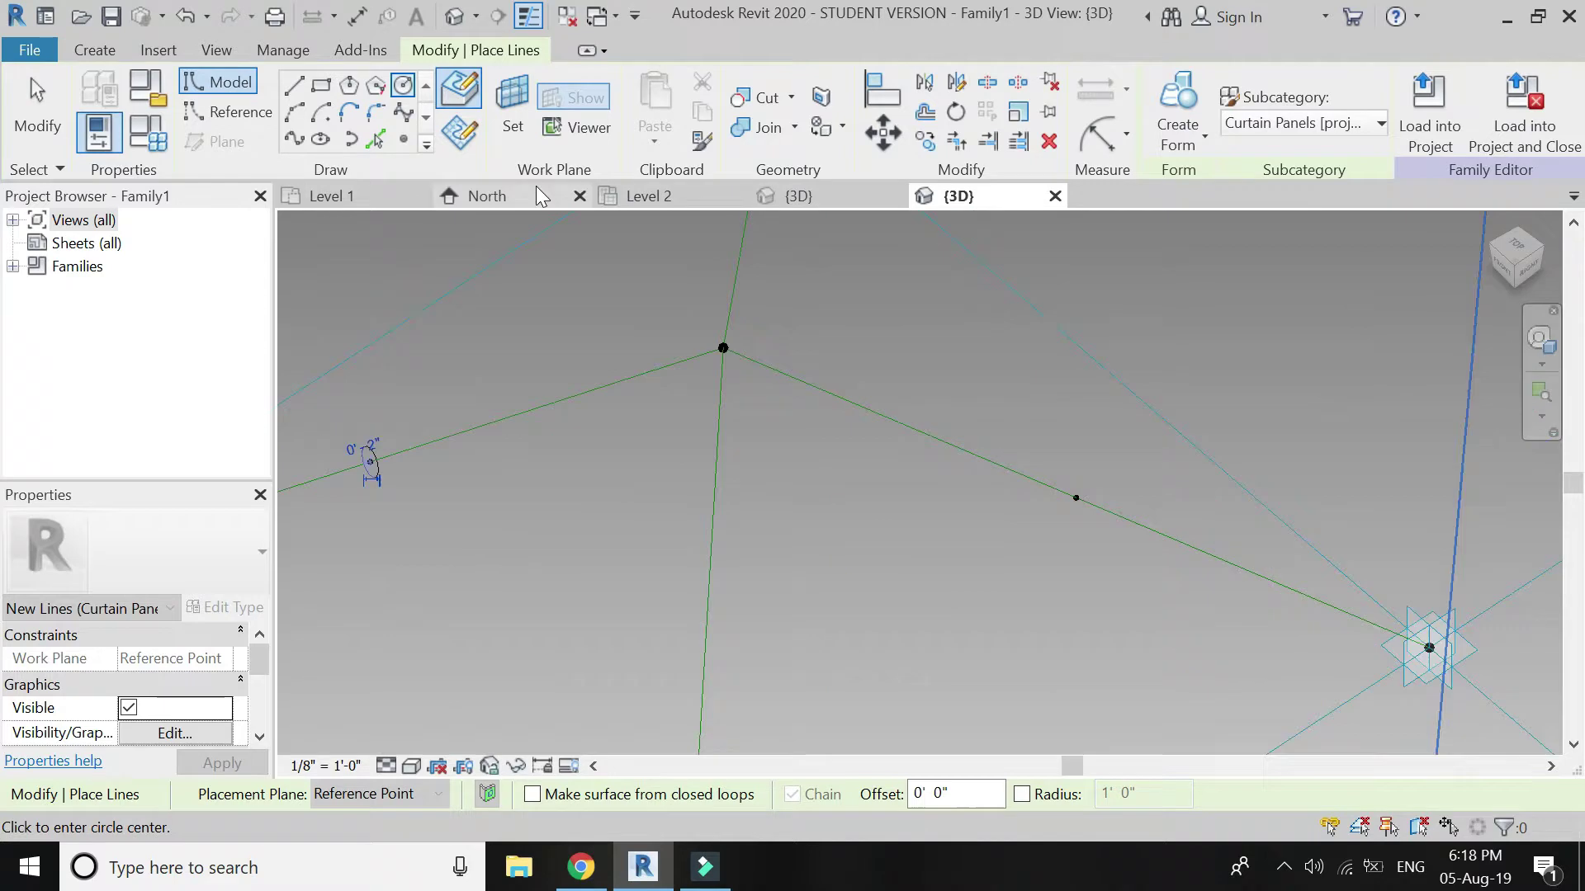
left_click(507, 112)
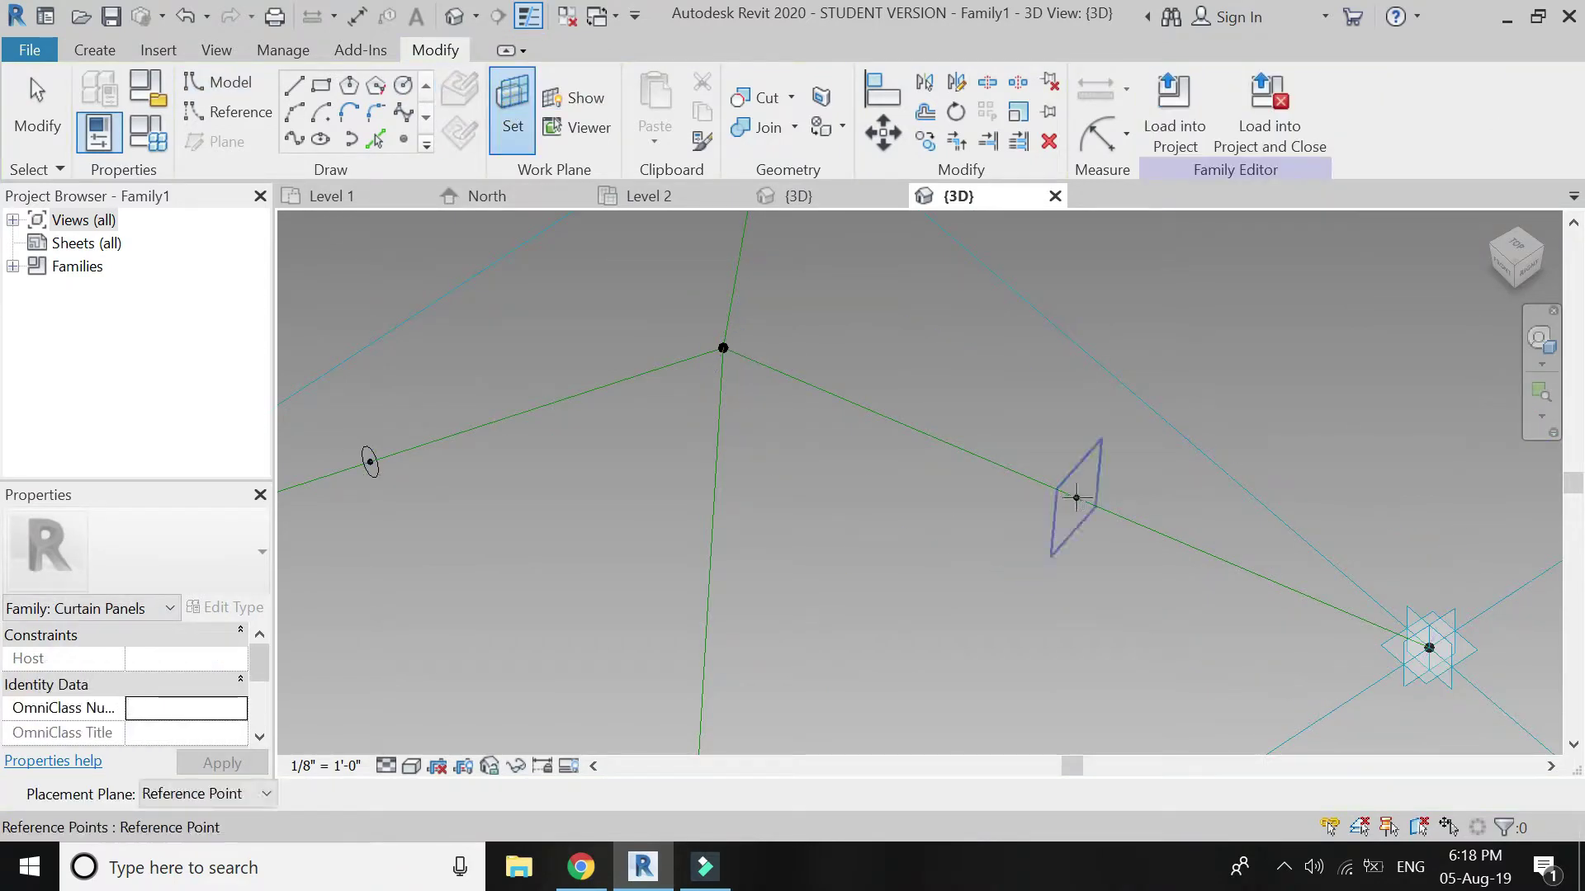
left_click(1075, 498)
left_click(1077, 497)
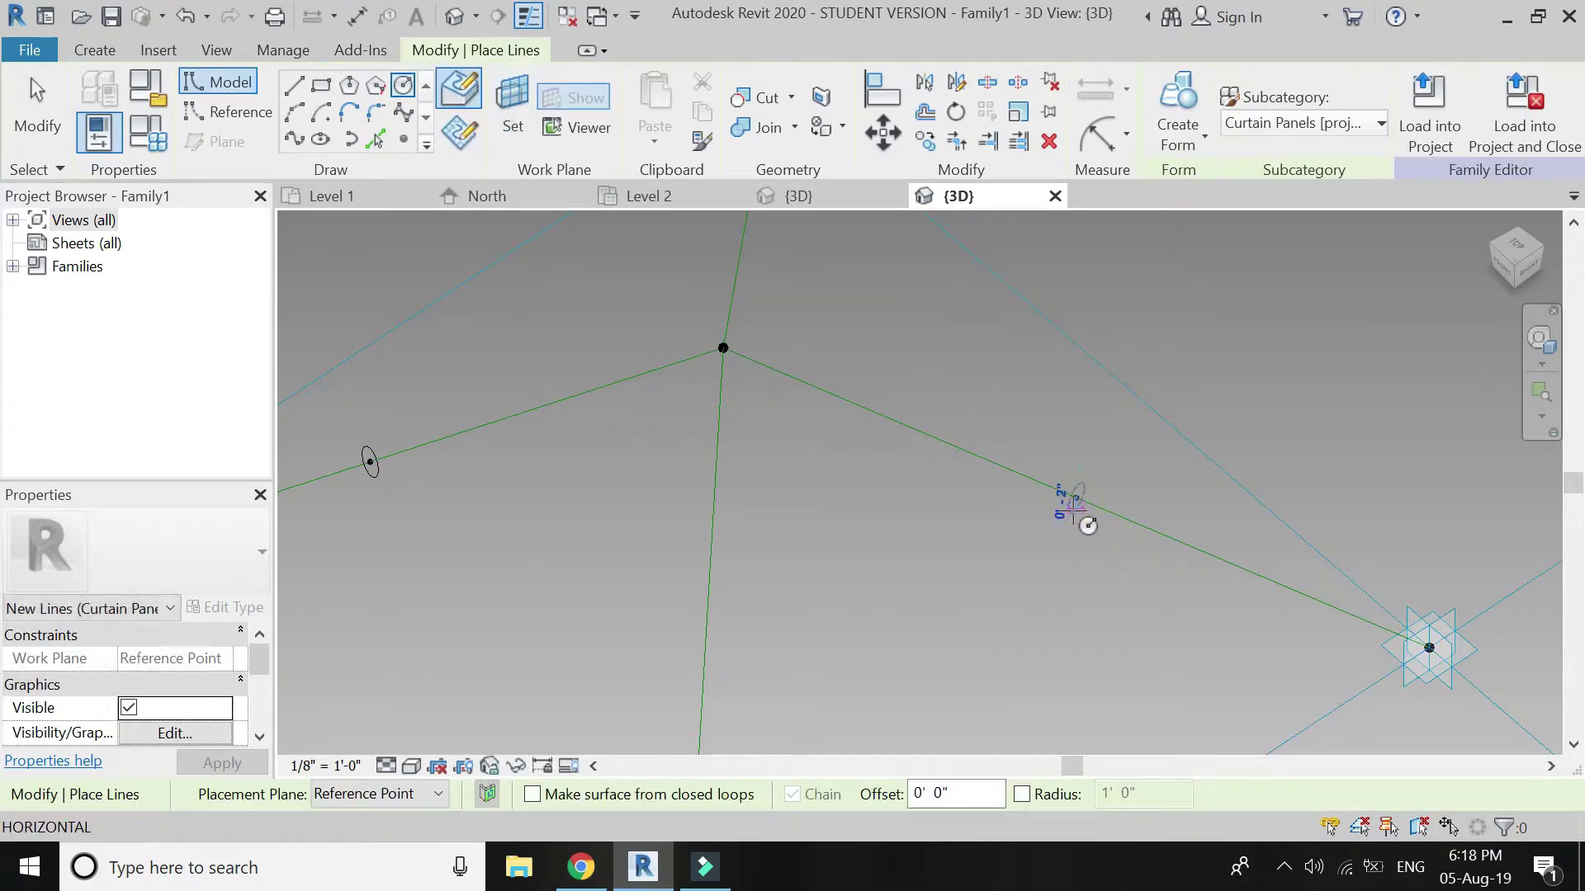
left_click(928, 378)
scroll(928, 378, "down", 3)
key("Escape")
key("Escape")
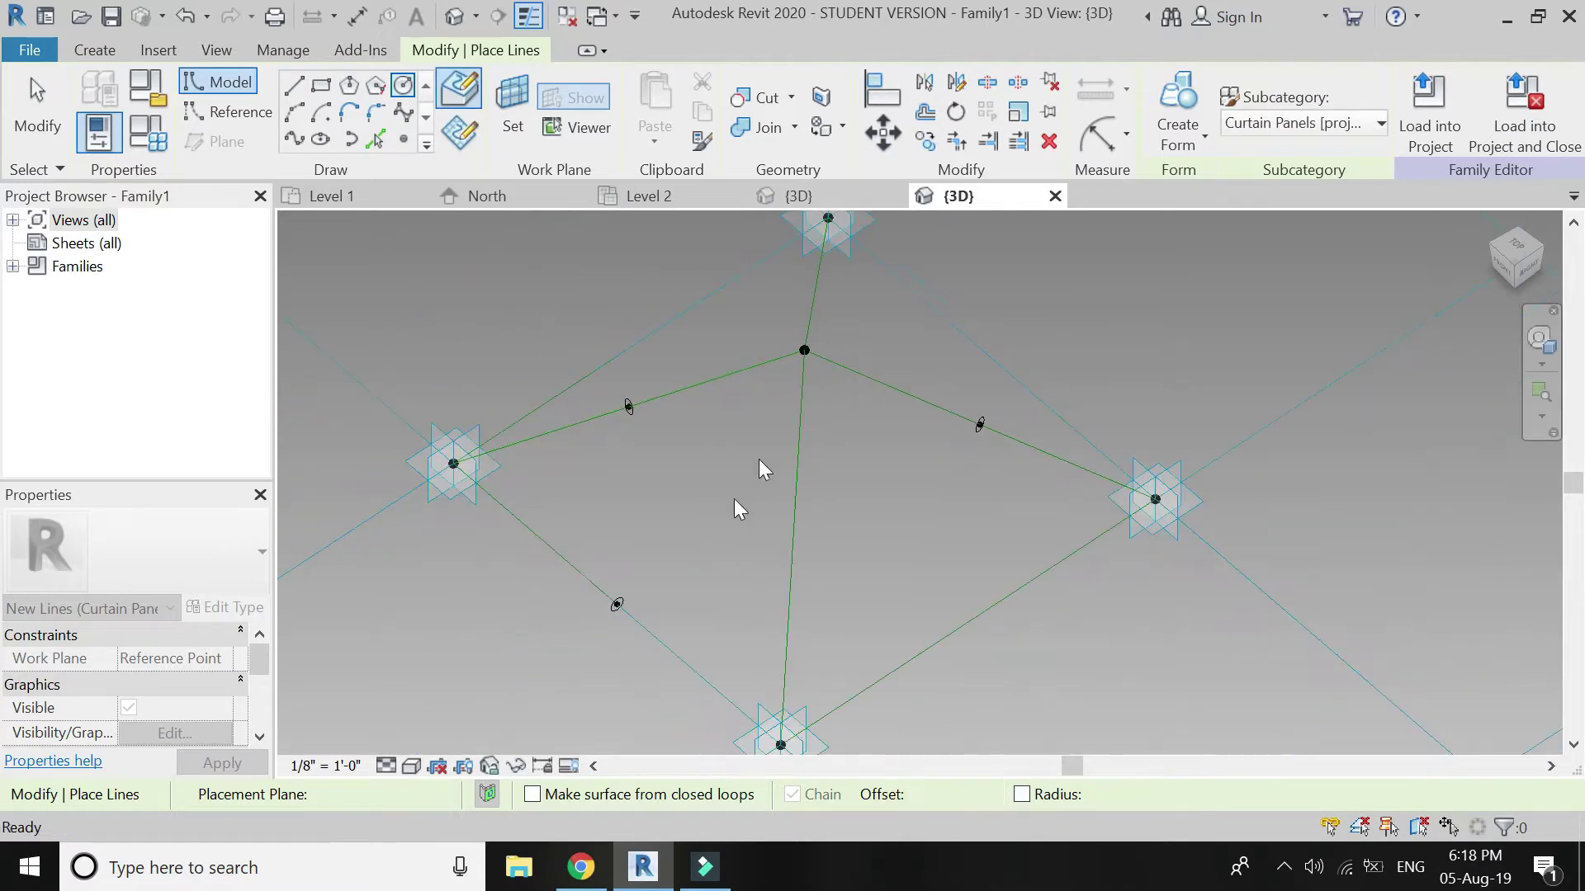
Step: Create a solid form by sweeping the base edge's circle along all four perimeter reference lines
left_click(662, 633)
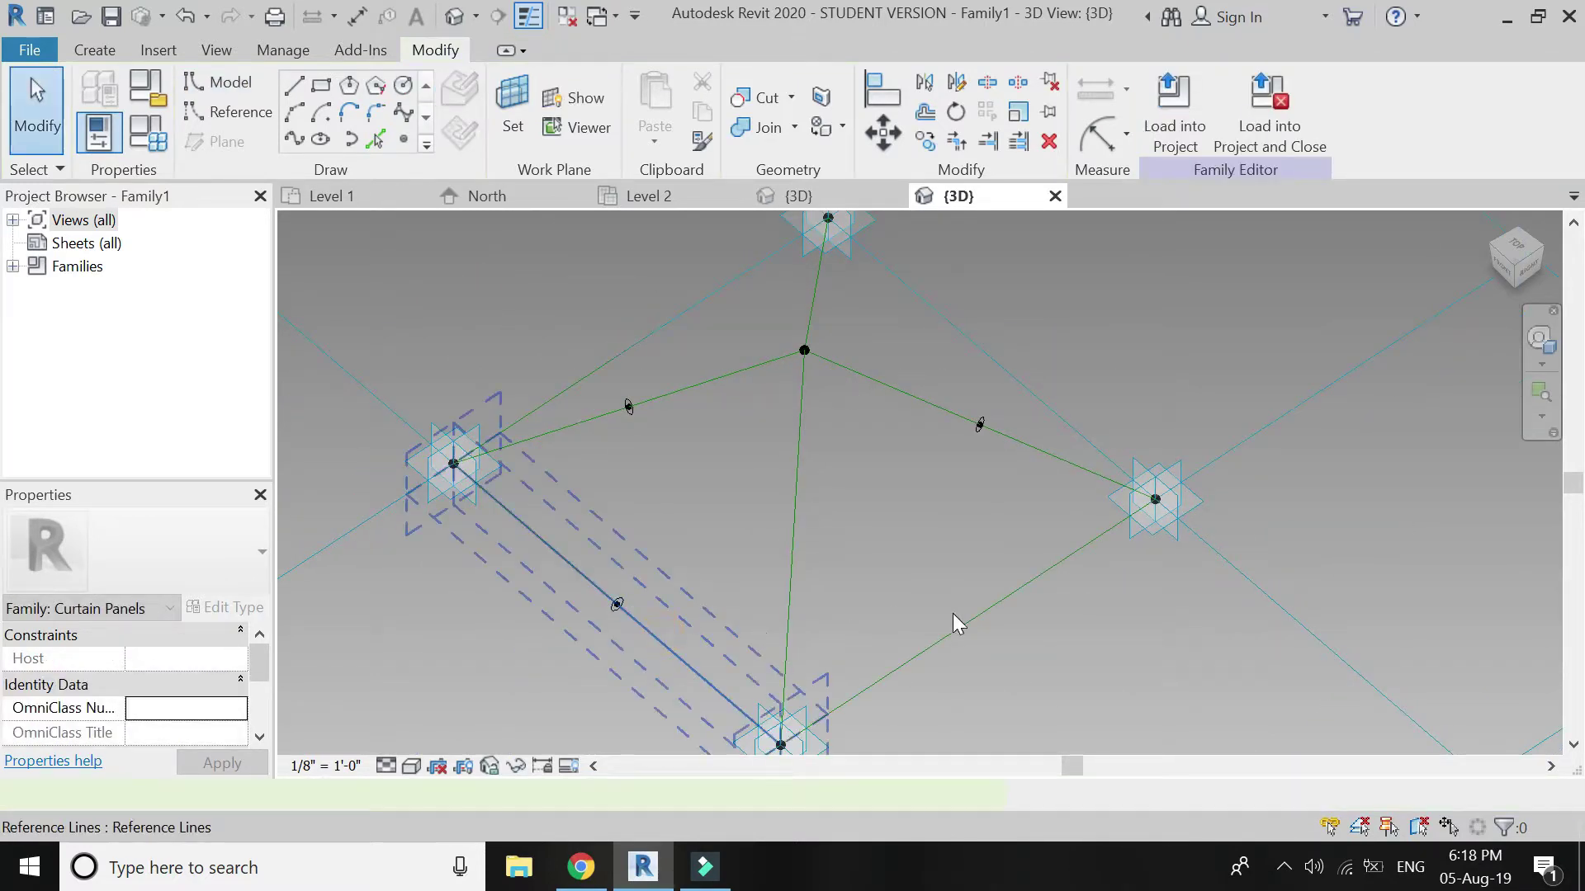
left_click(946, 330, "ctrl")
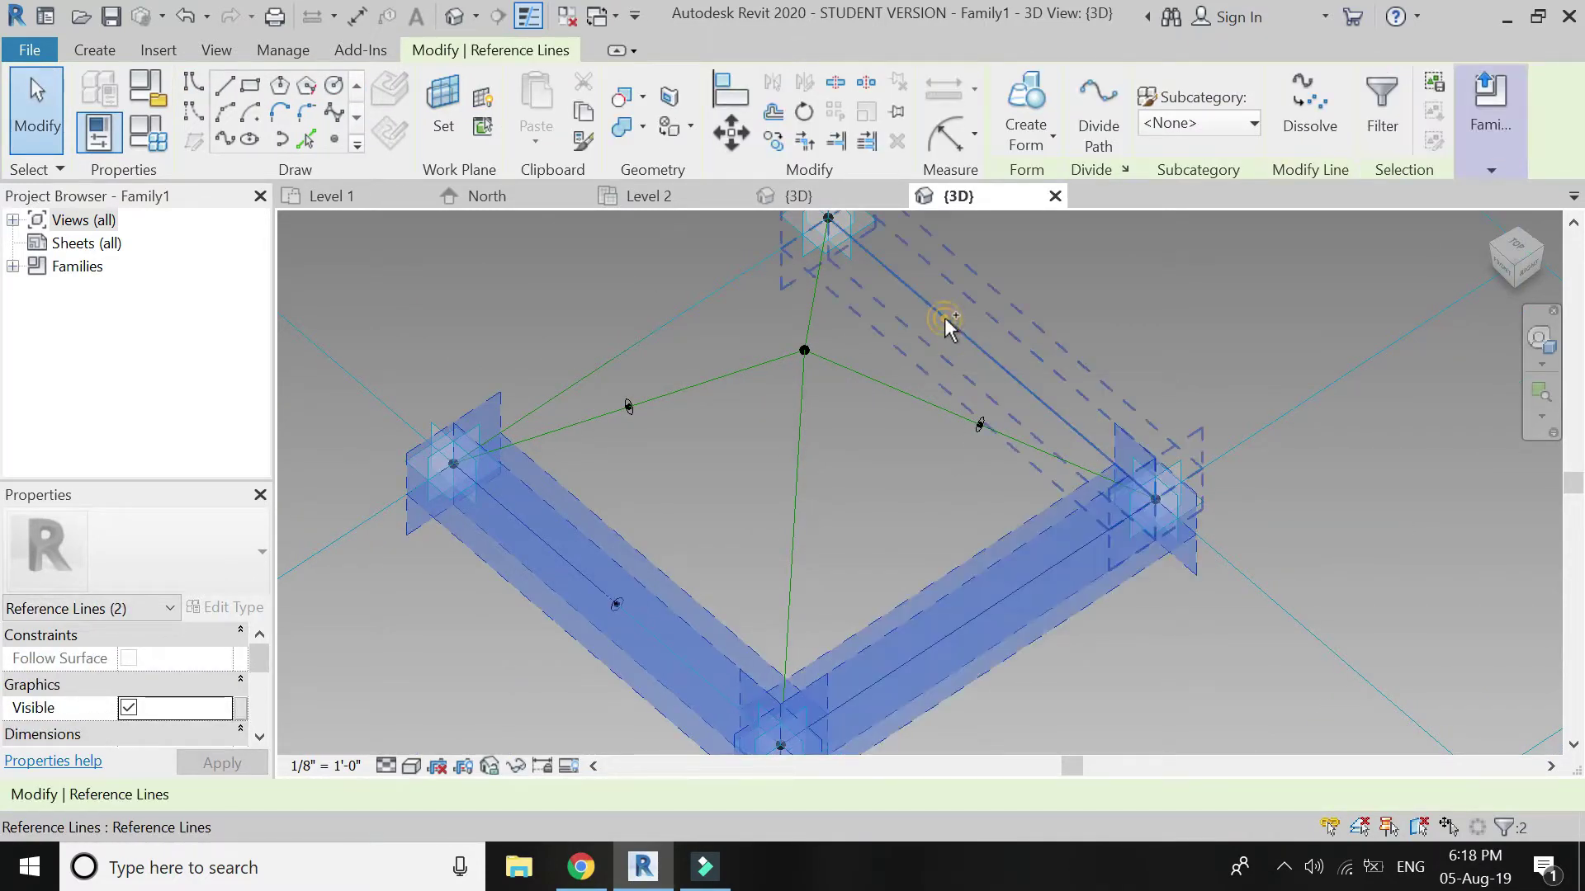
left_click(944, 317, "ctrl")
left_click(701, 304, "ctrl")
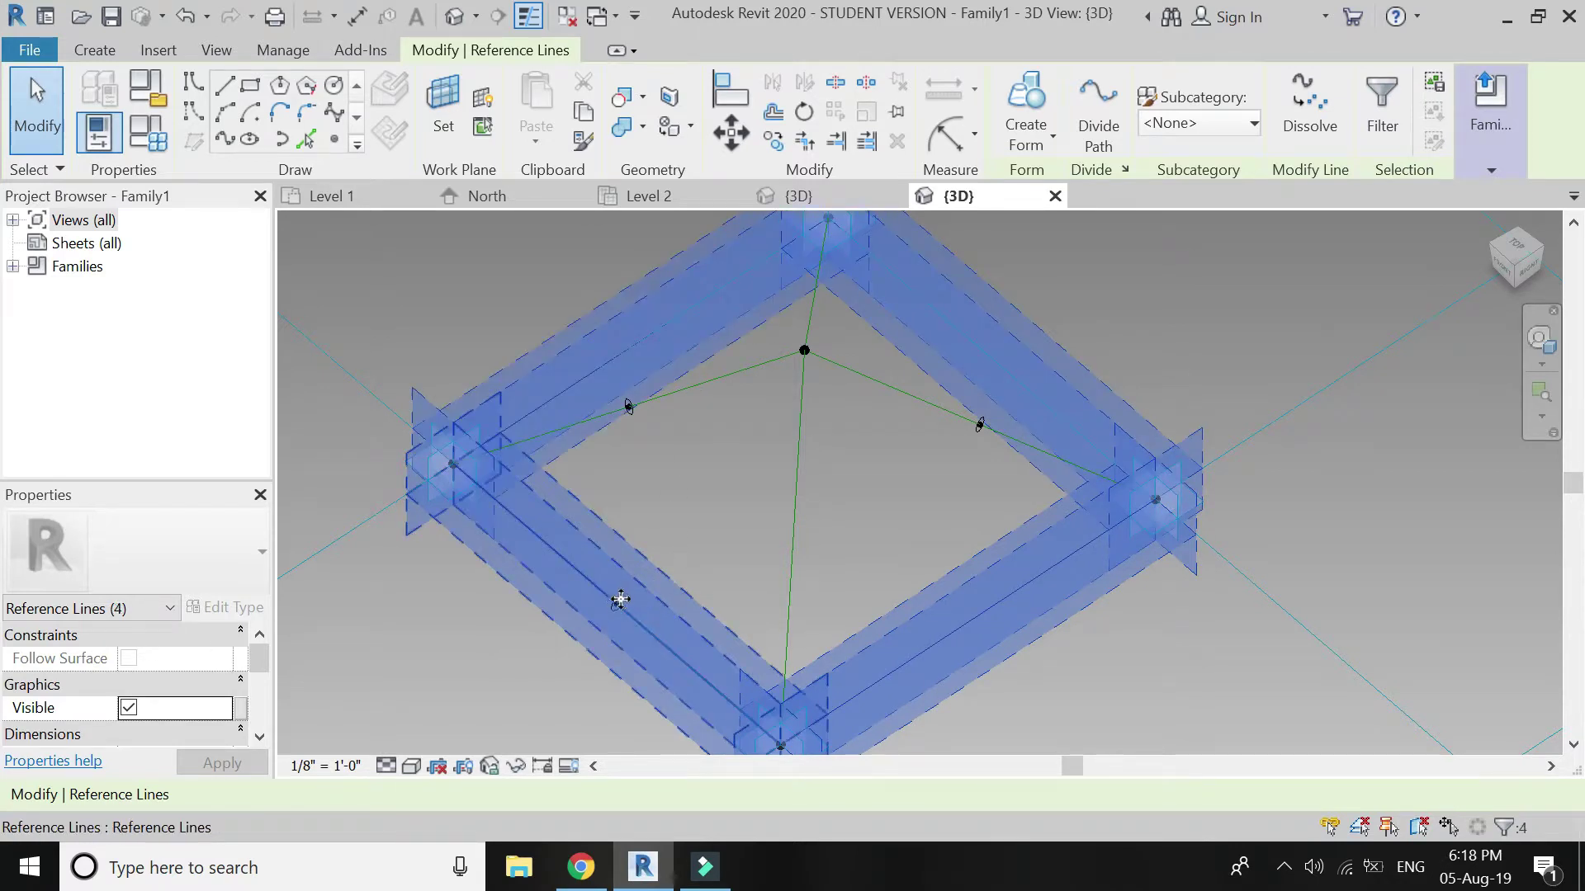
scroll(616, 615, "up", 4)
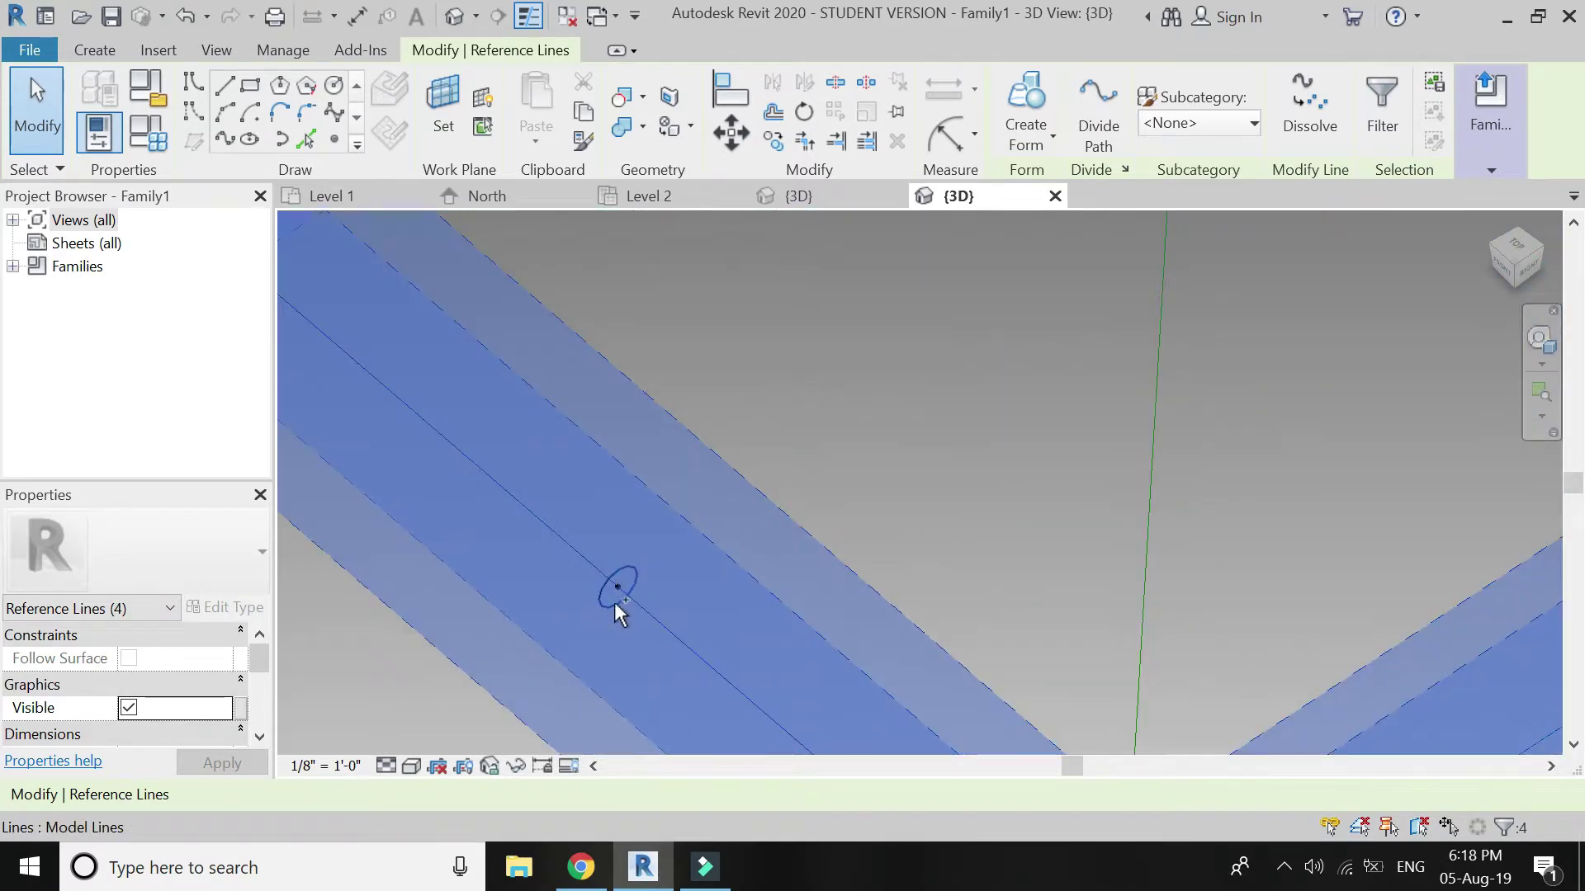
left_click(614, 603, "ctrl")
left_click(1173, 101)
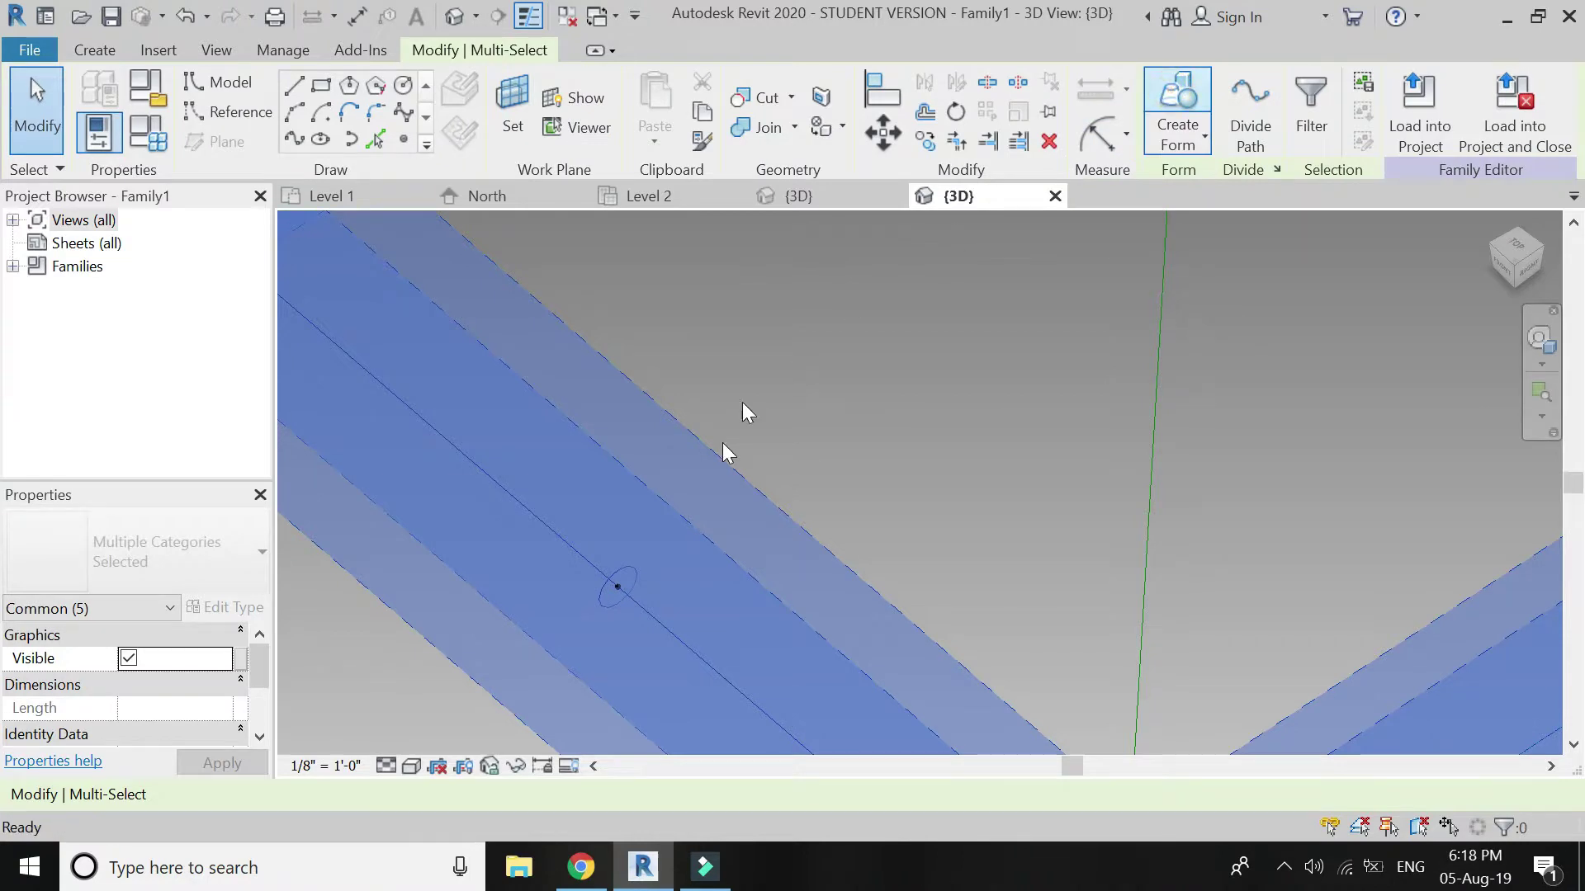
scroll(718, 528, "down", 5)
scroll(719, 542, "down", 1)
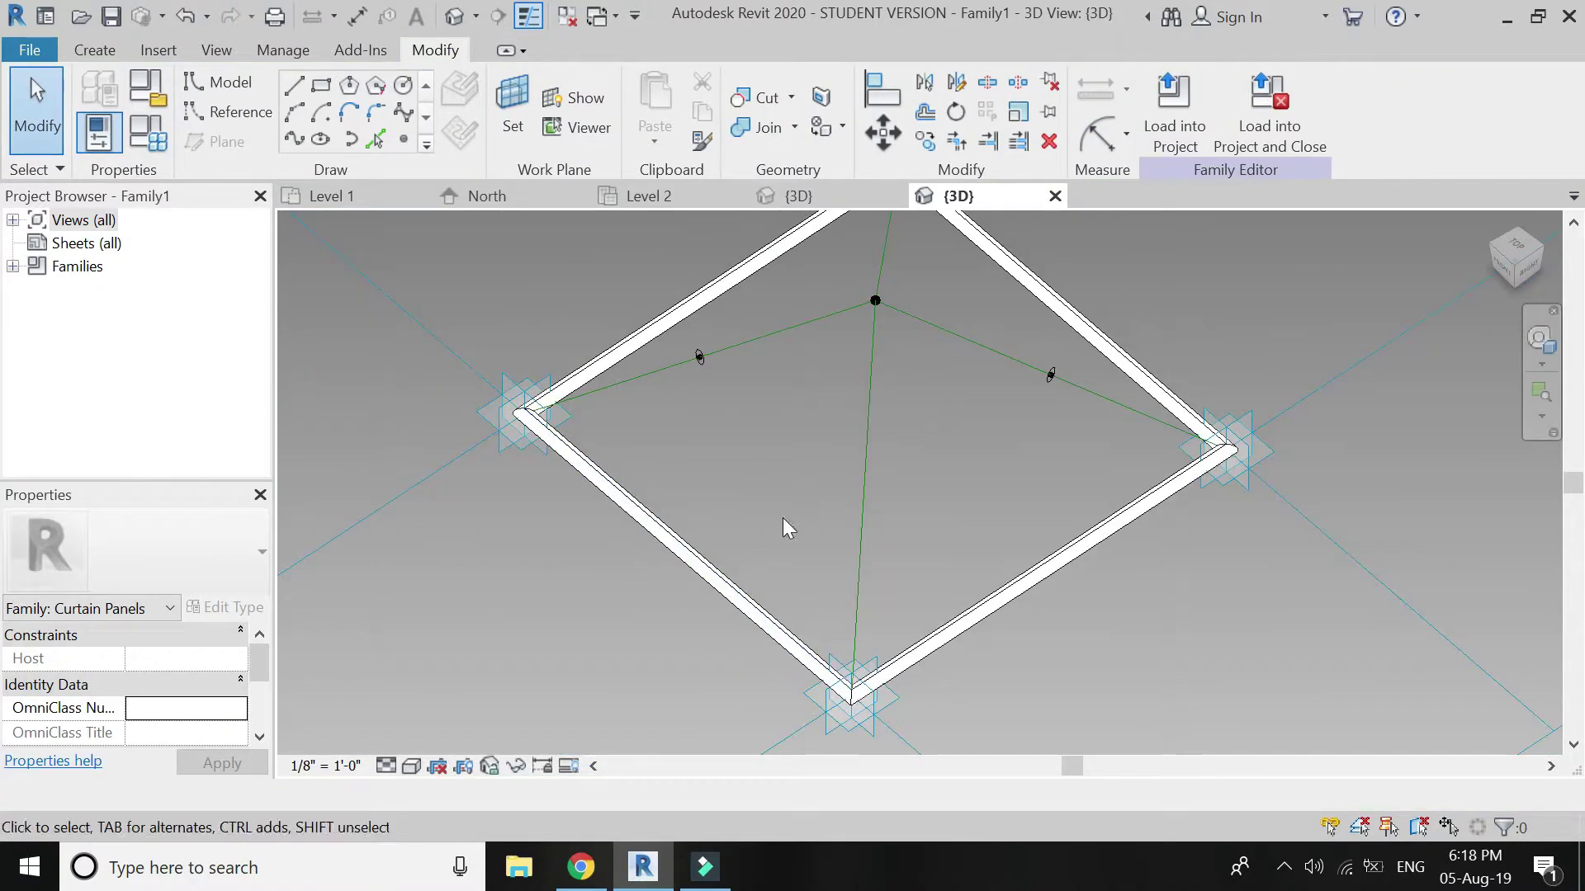
Step: Create a solid form from the first sloped line's circle along that line and the adjoining line to the front adaptive point
scroll(874, 284, "up", 2)
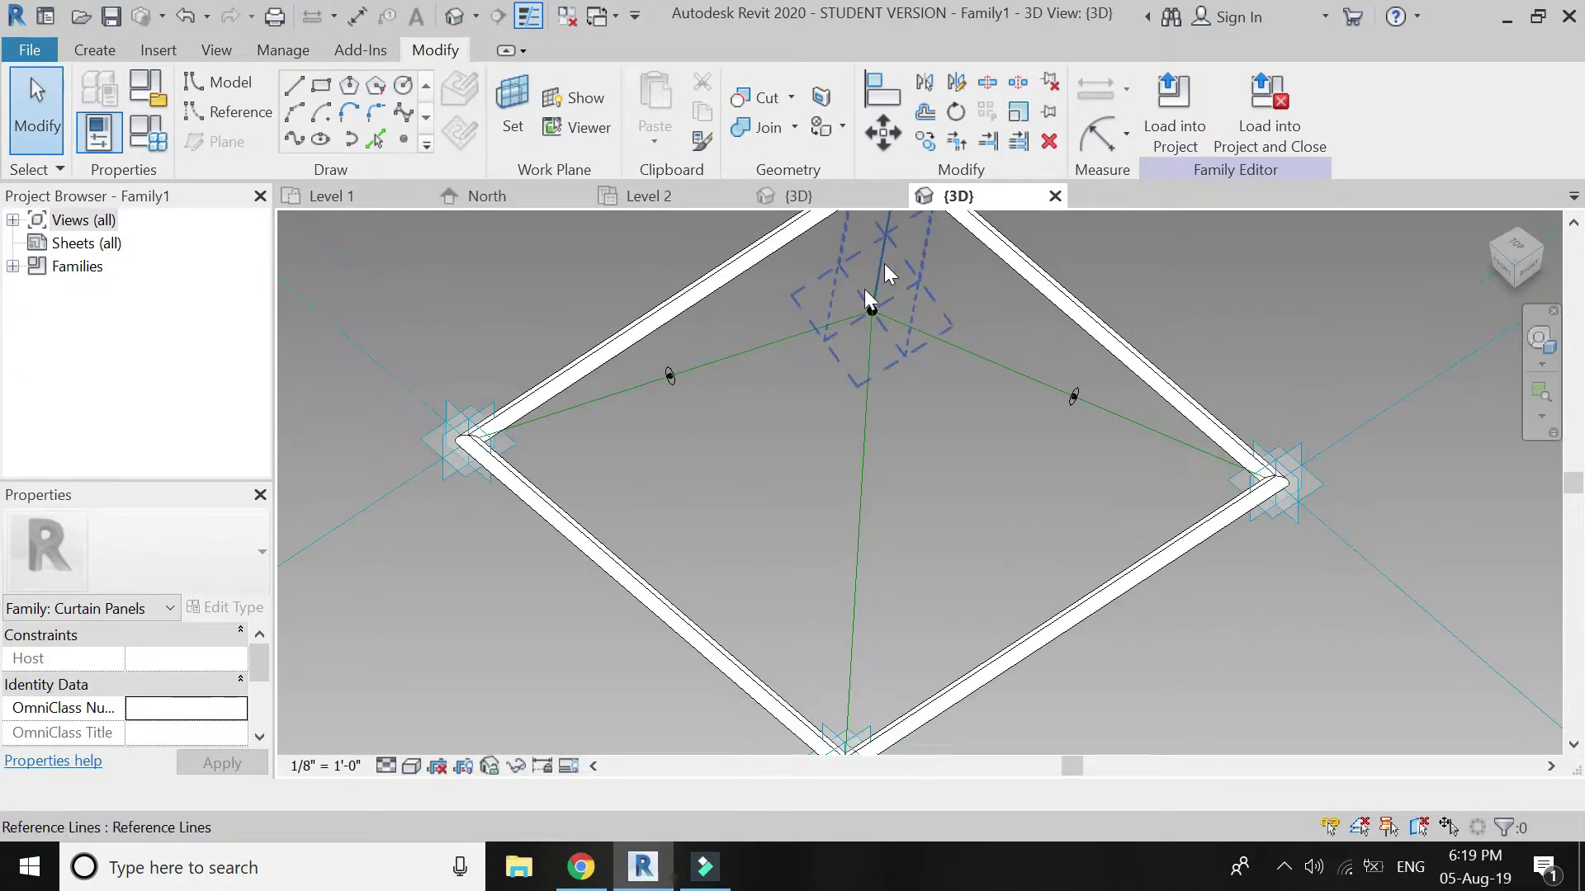
left_click(675, 384)
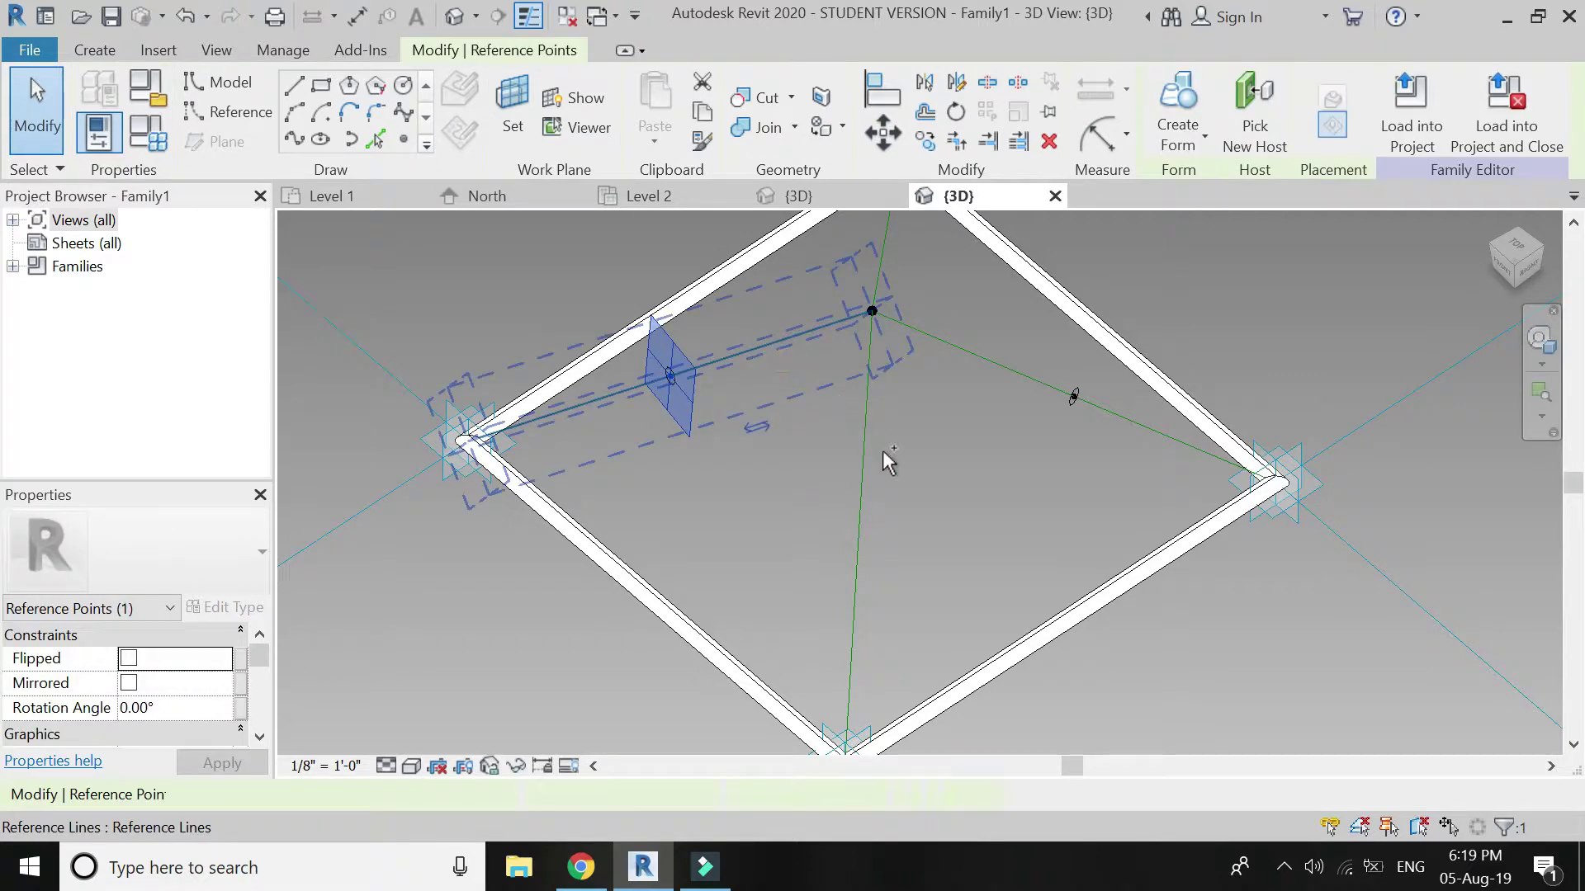
left_click(761, 513)
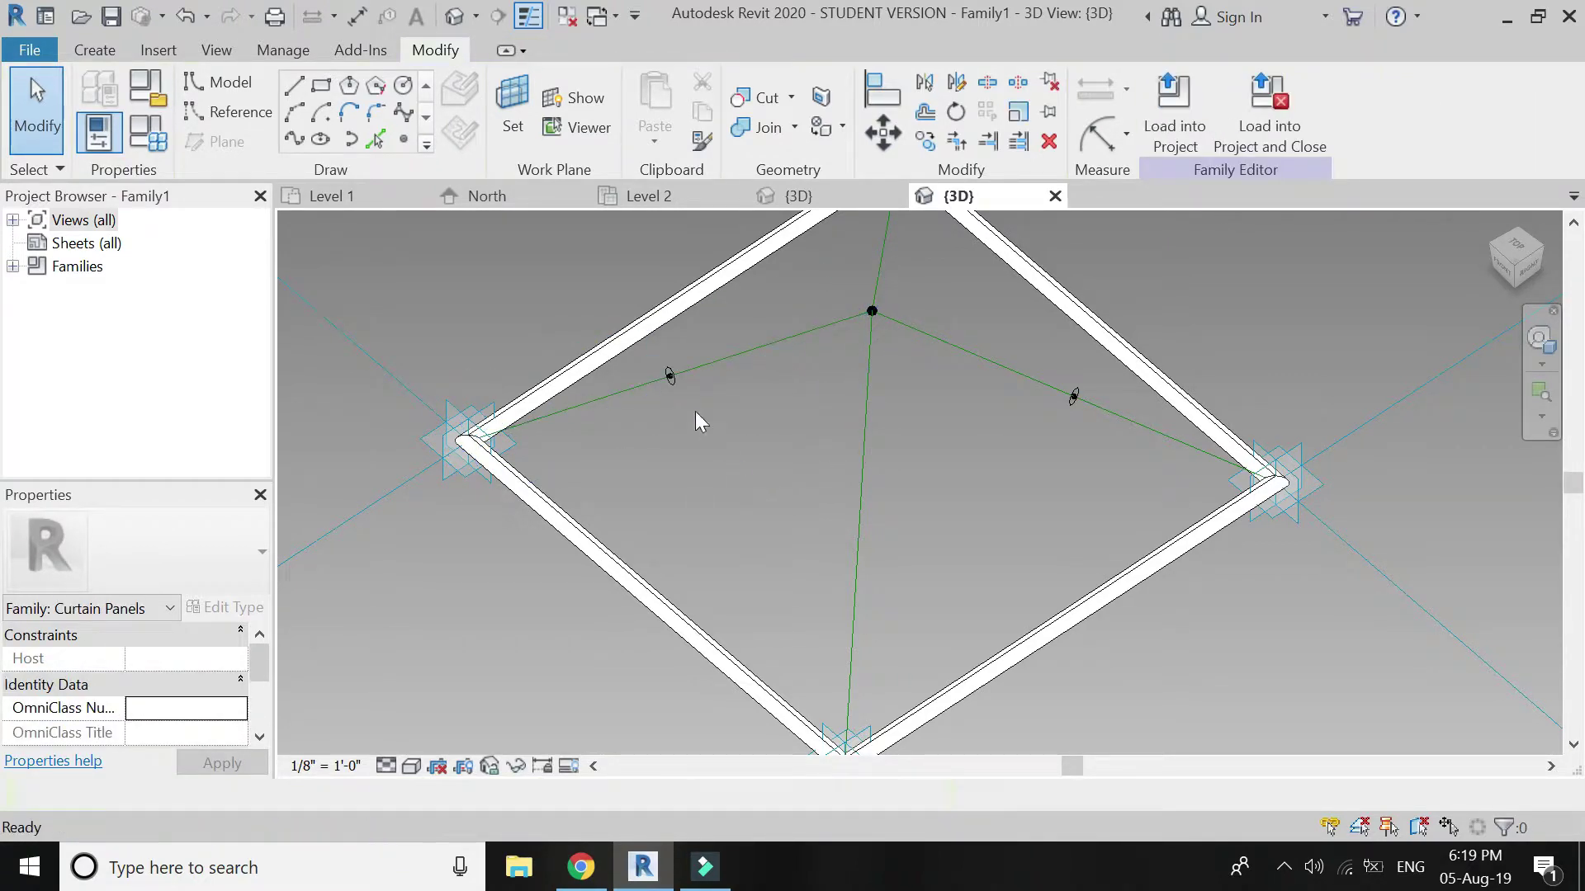
scroll(673, 383, "up", 3)
left_click(811, 328)
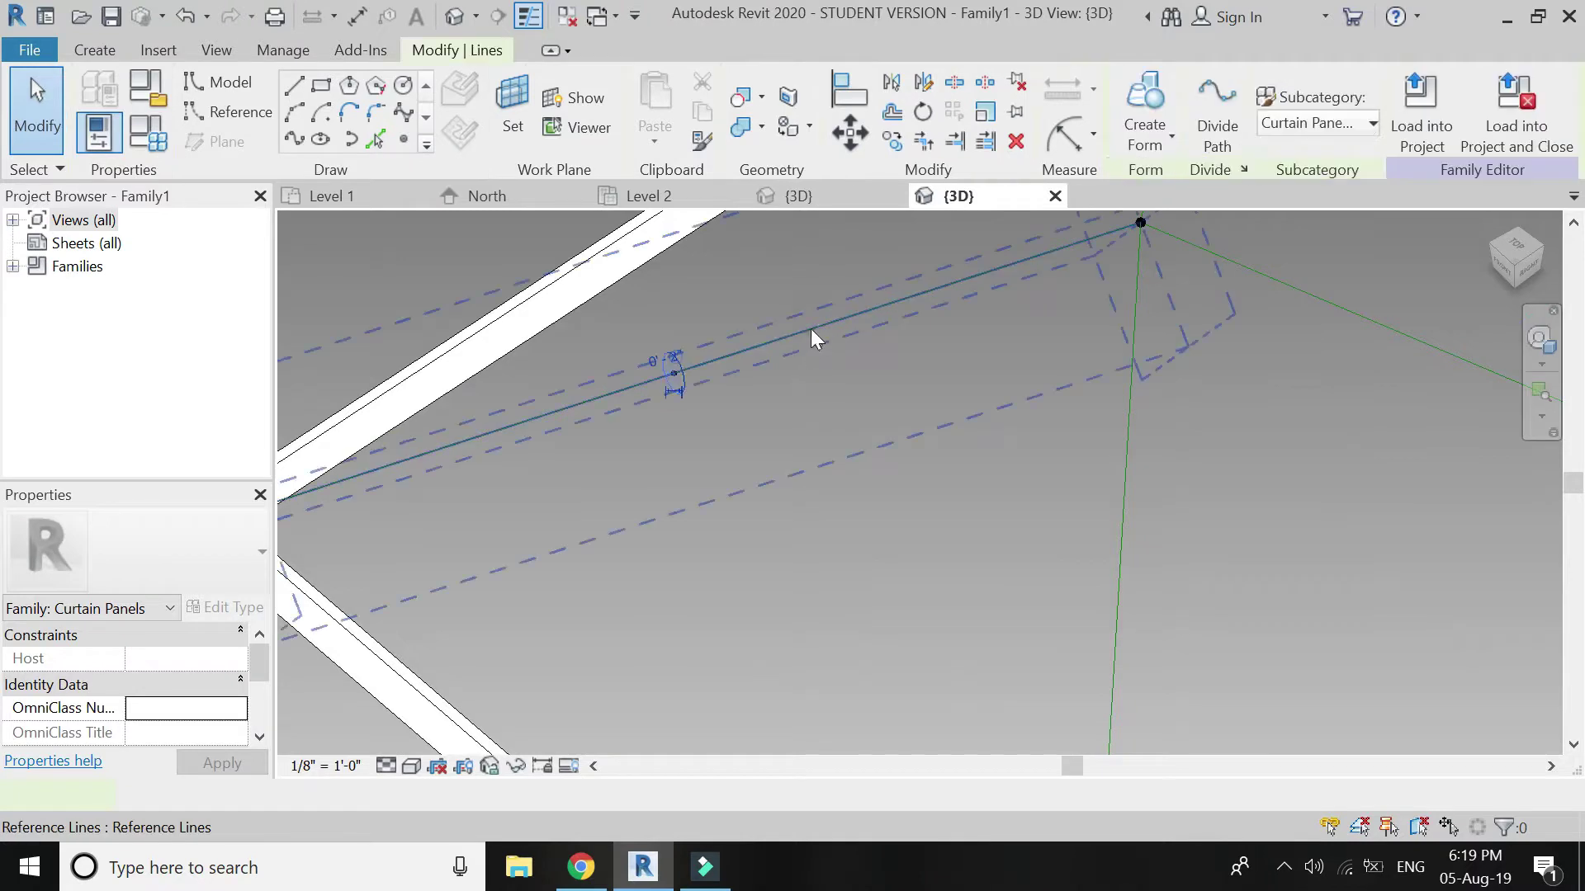
left_click(1075, 531, "ctrl")
left_click(1125, 566, "ctrl")
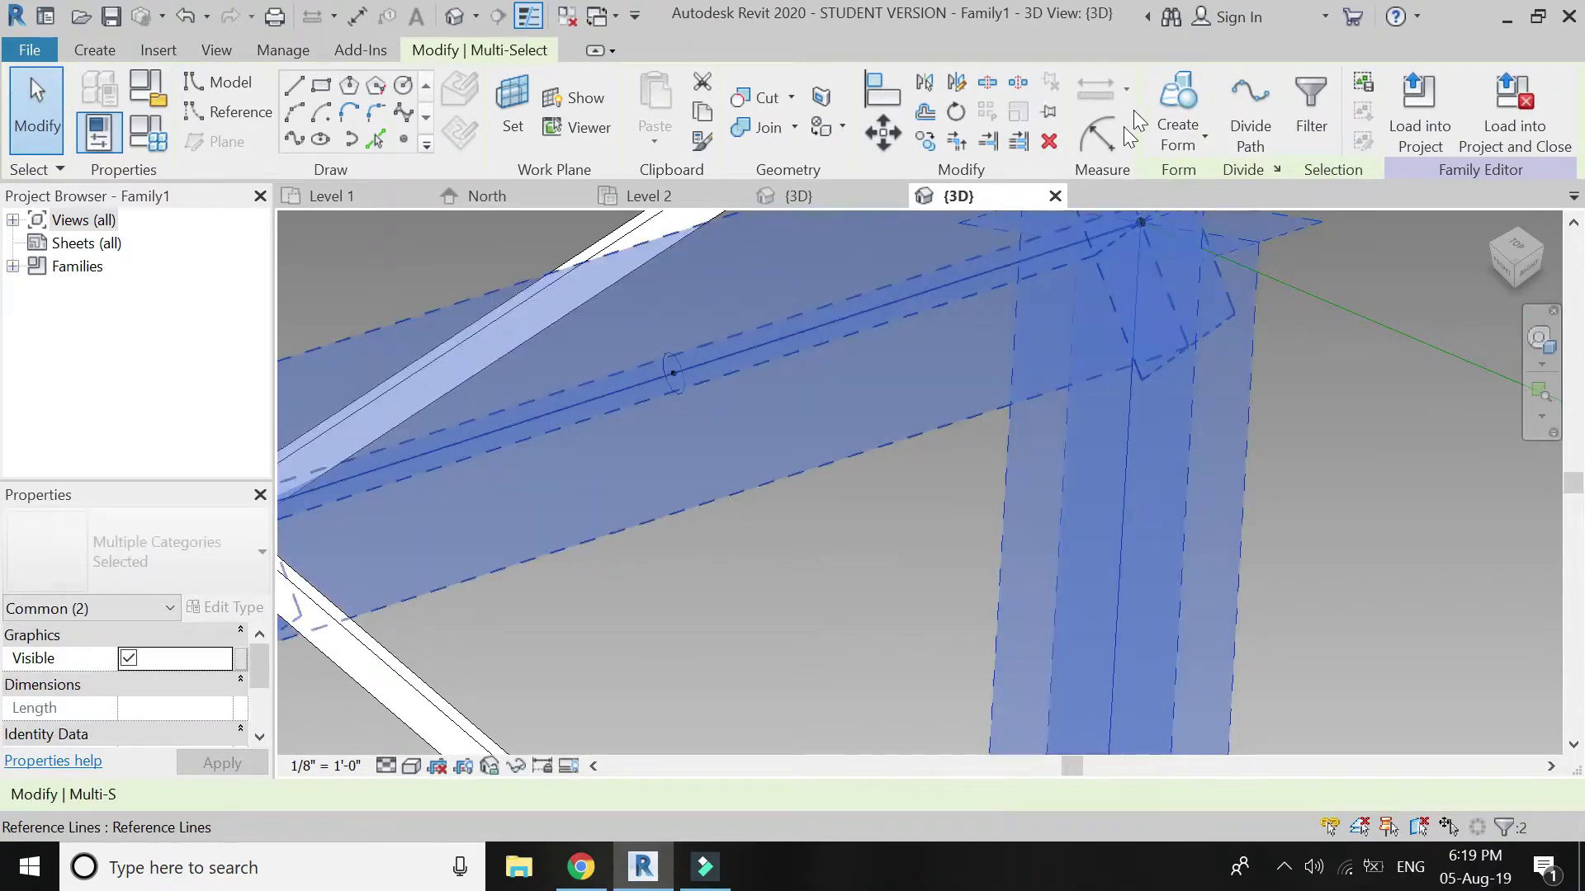
key("Escape")
scroll(660, 508, "down", 5)
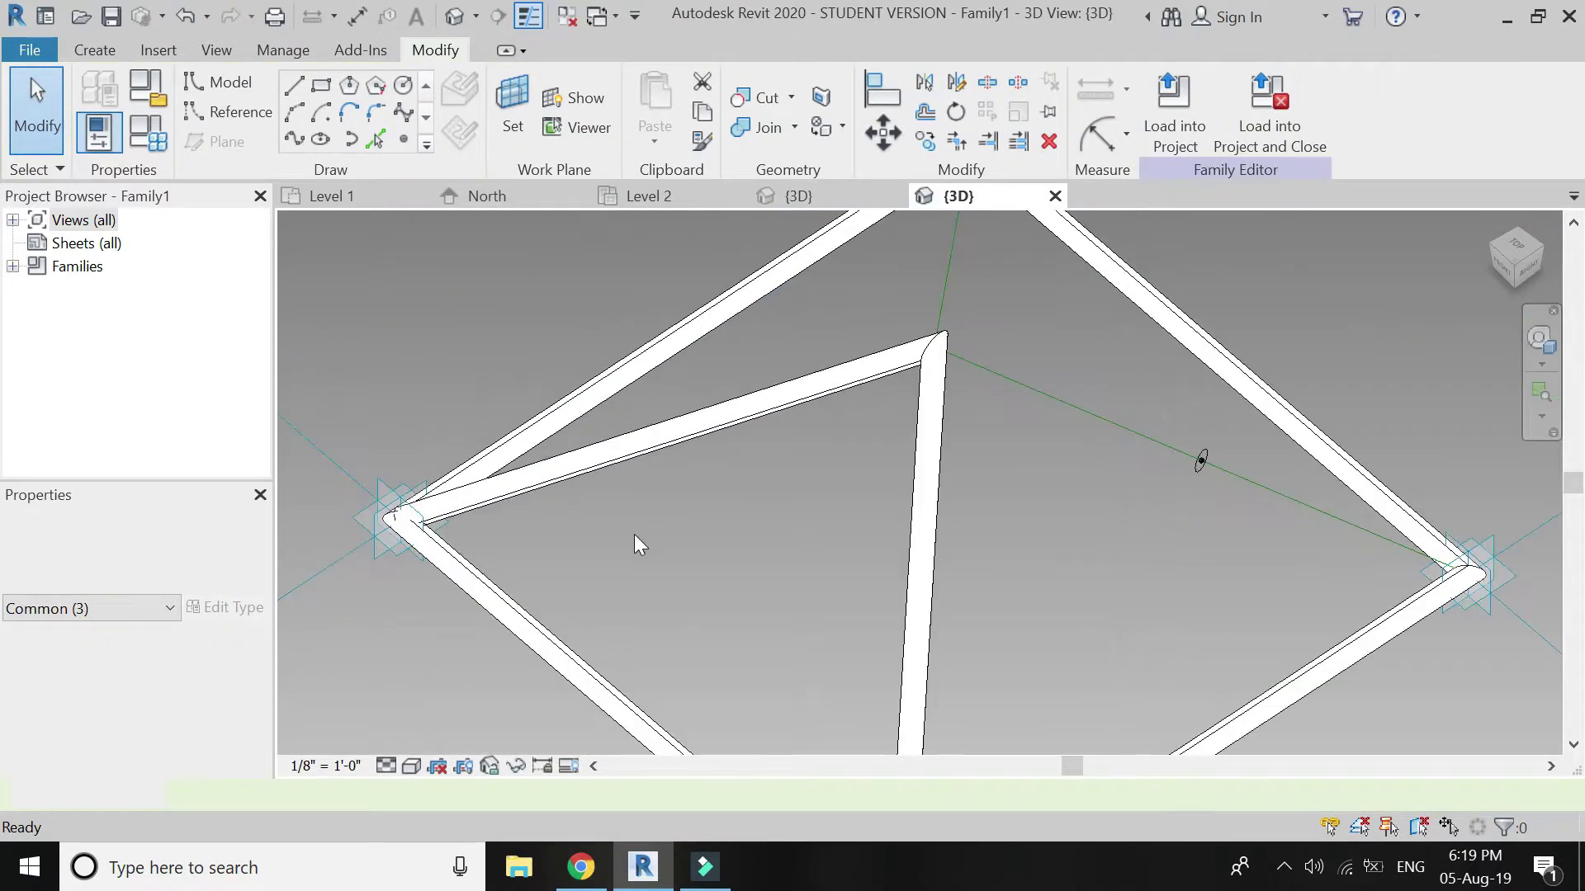
Step: Create a solid form by sweeping the remaining circle along its sloped reference line and the adjoining line from the apex to the rear adaptive point
scroll(933, 355, "up", 2)
left_click(847, 335)
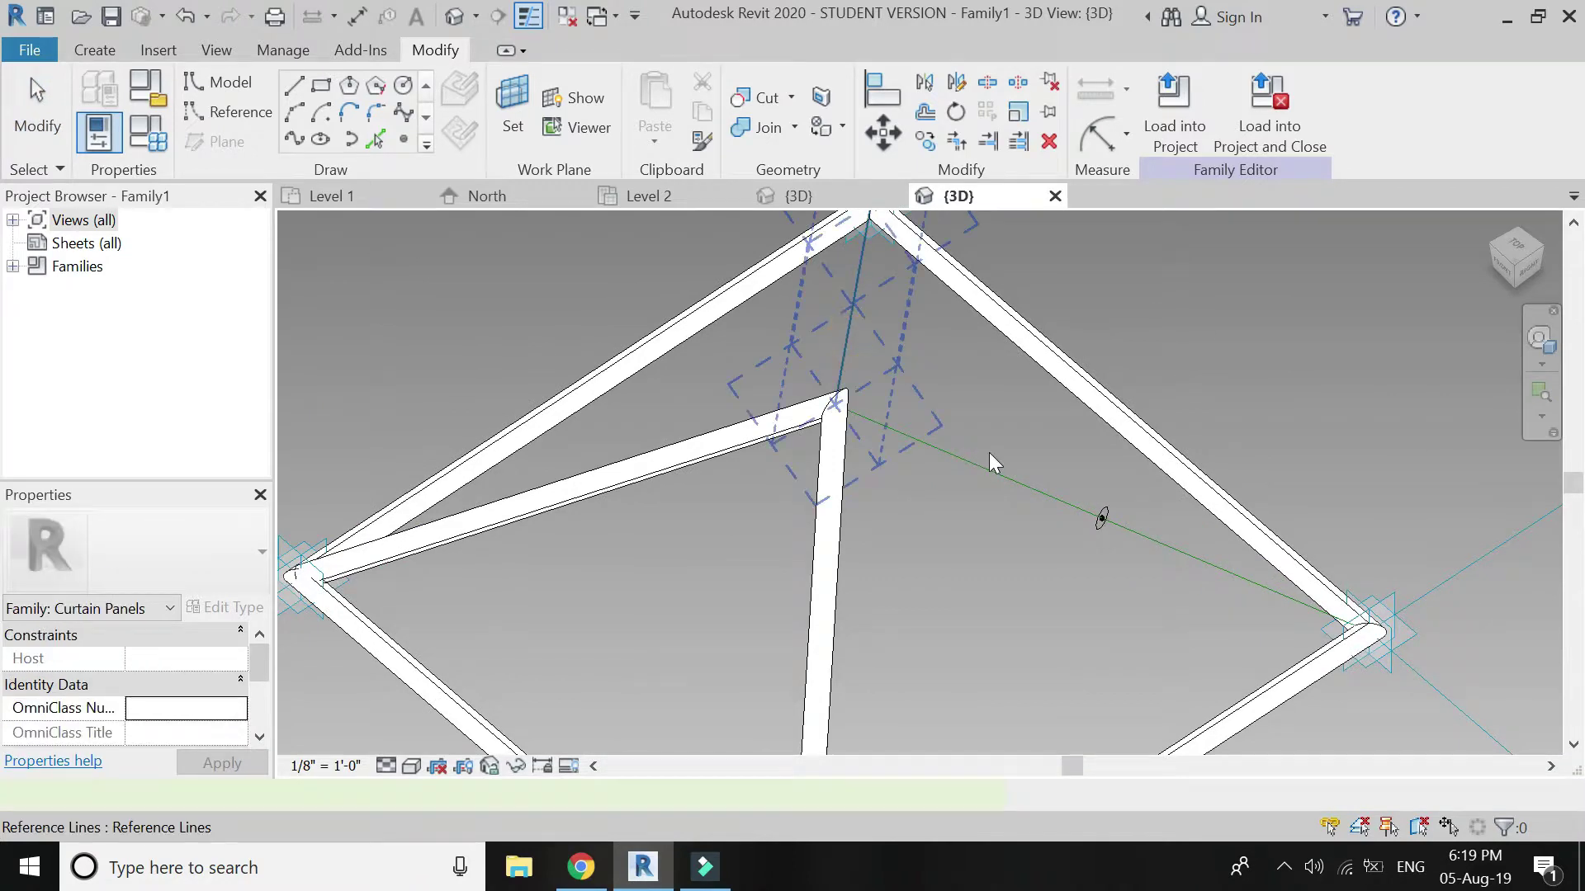
left_click(1028, 490)
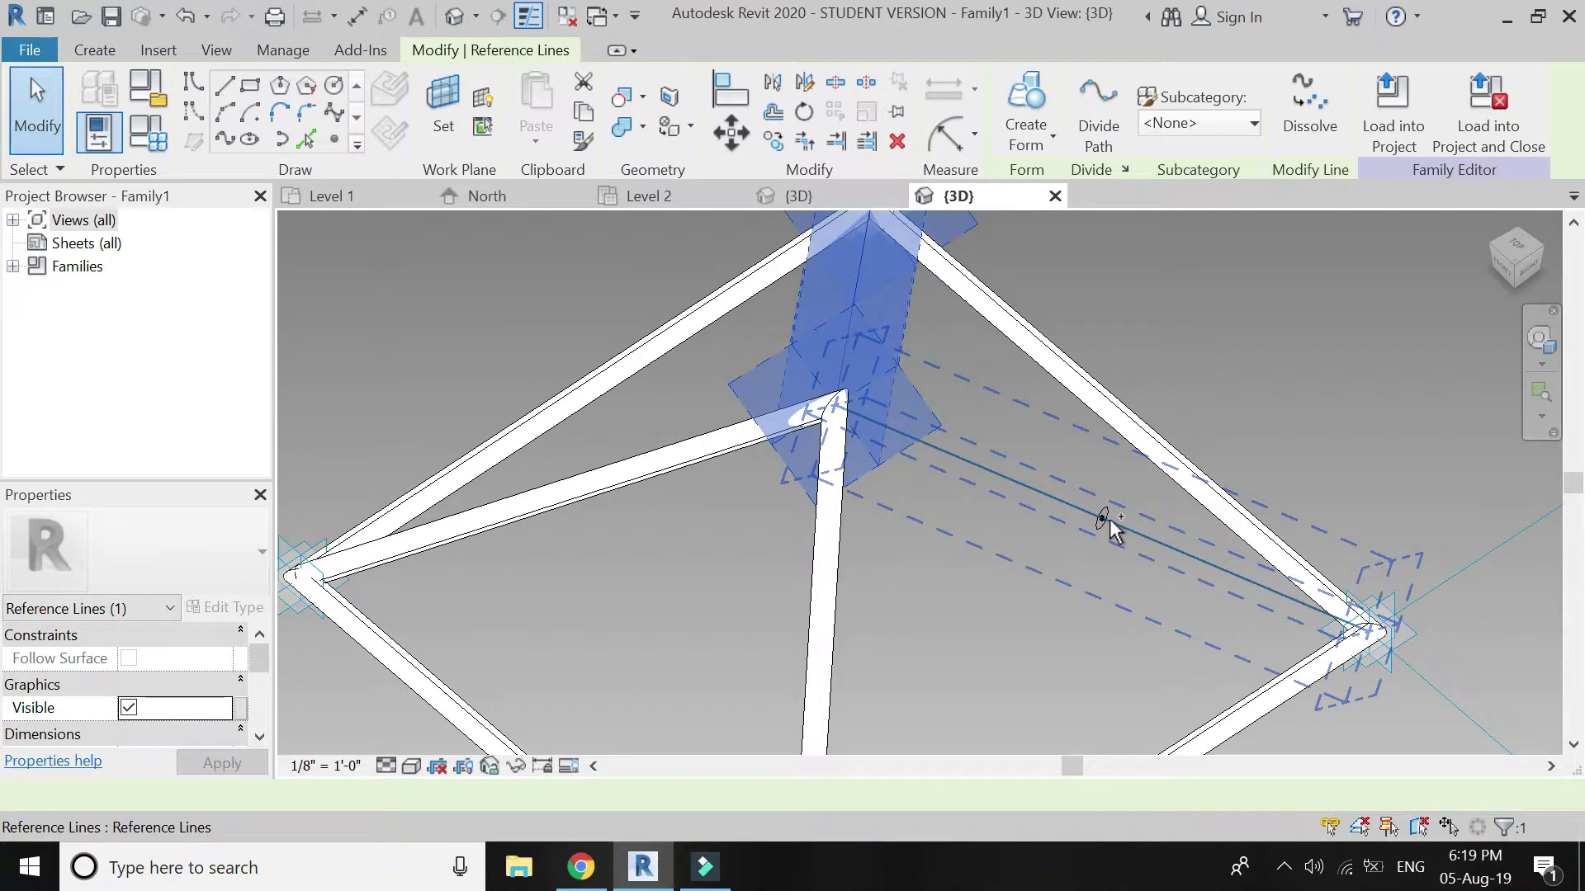
left_click(1111, 524, "ctrl")
scroll(1111, 520, "up", 3)
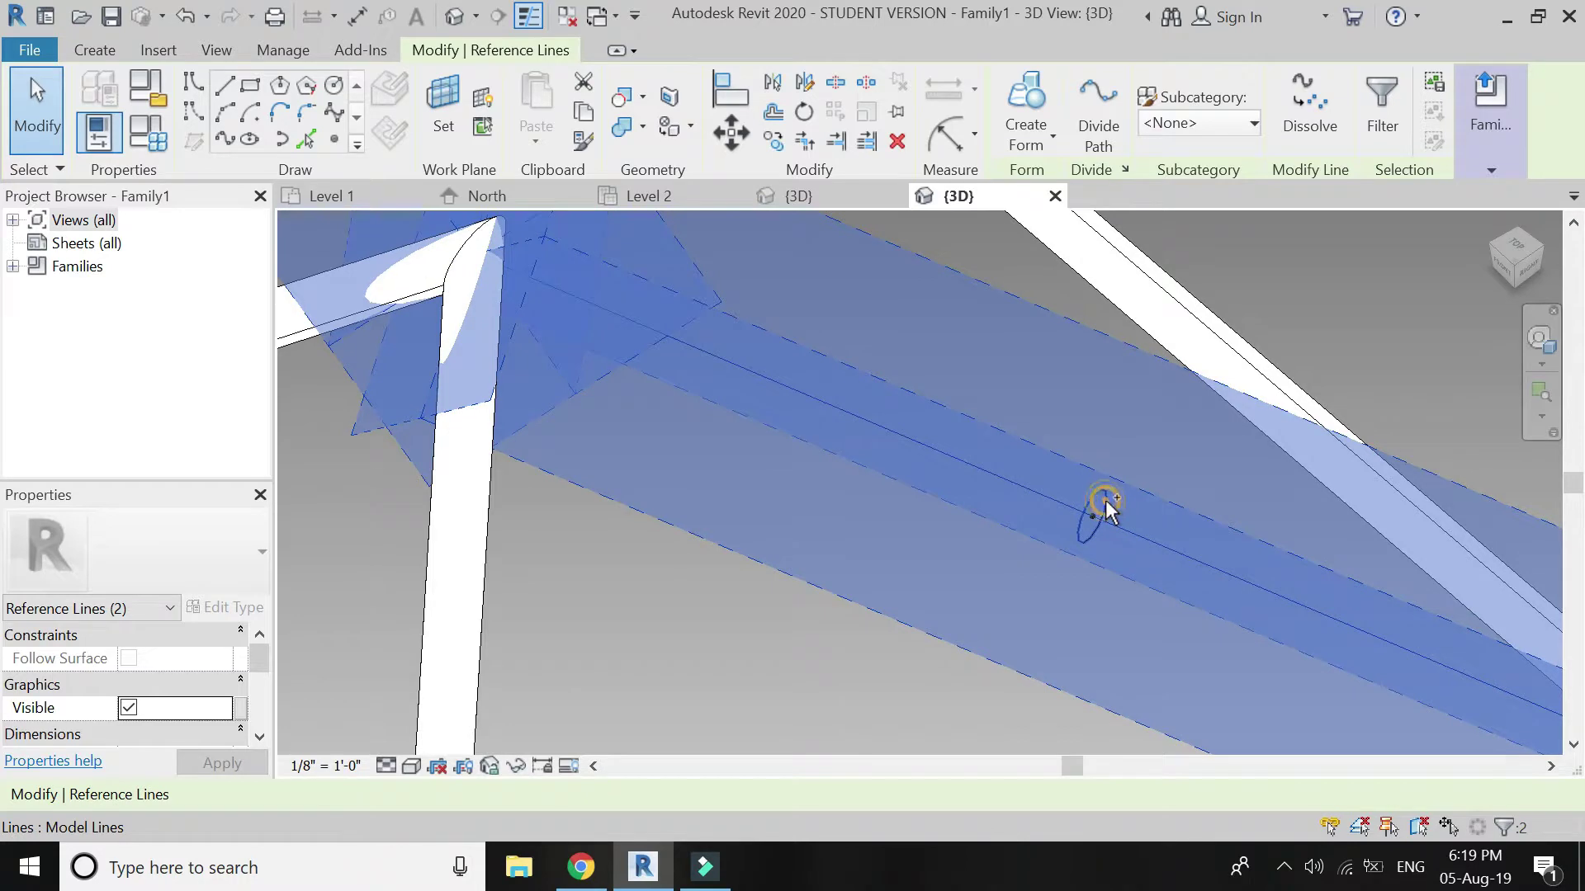
left_click(1098, 395, "ctrl")
left_click(1202, 123)
scroll(922, 389, "down", 3)
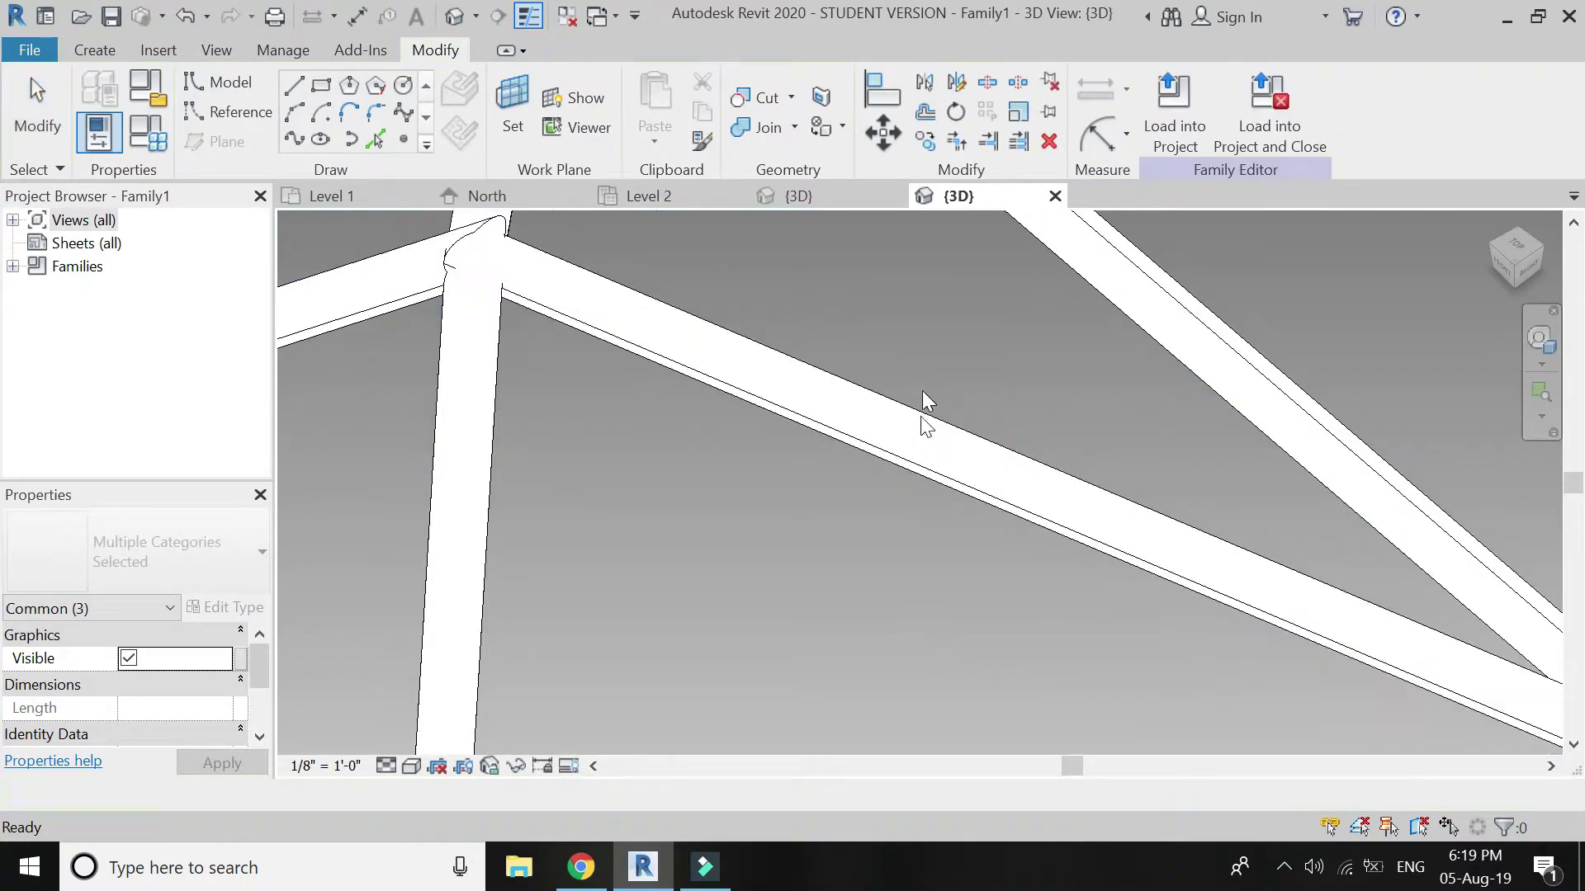
scroll(859, 381, "down", 3)
left_click(731, 509)
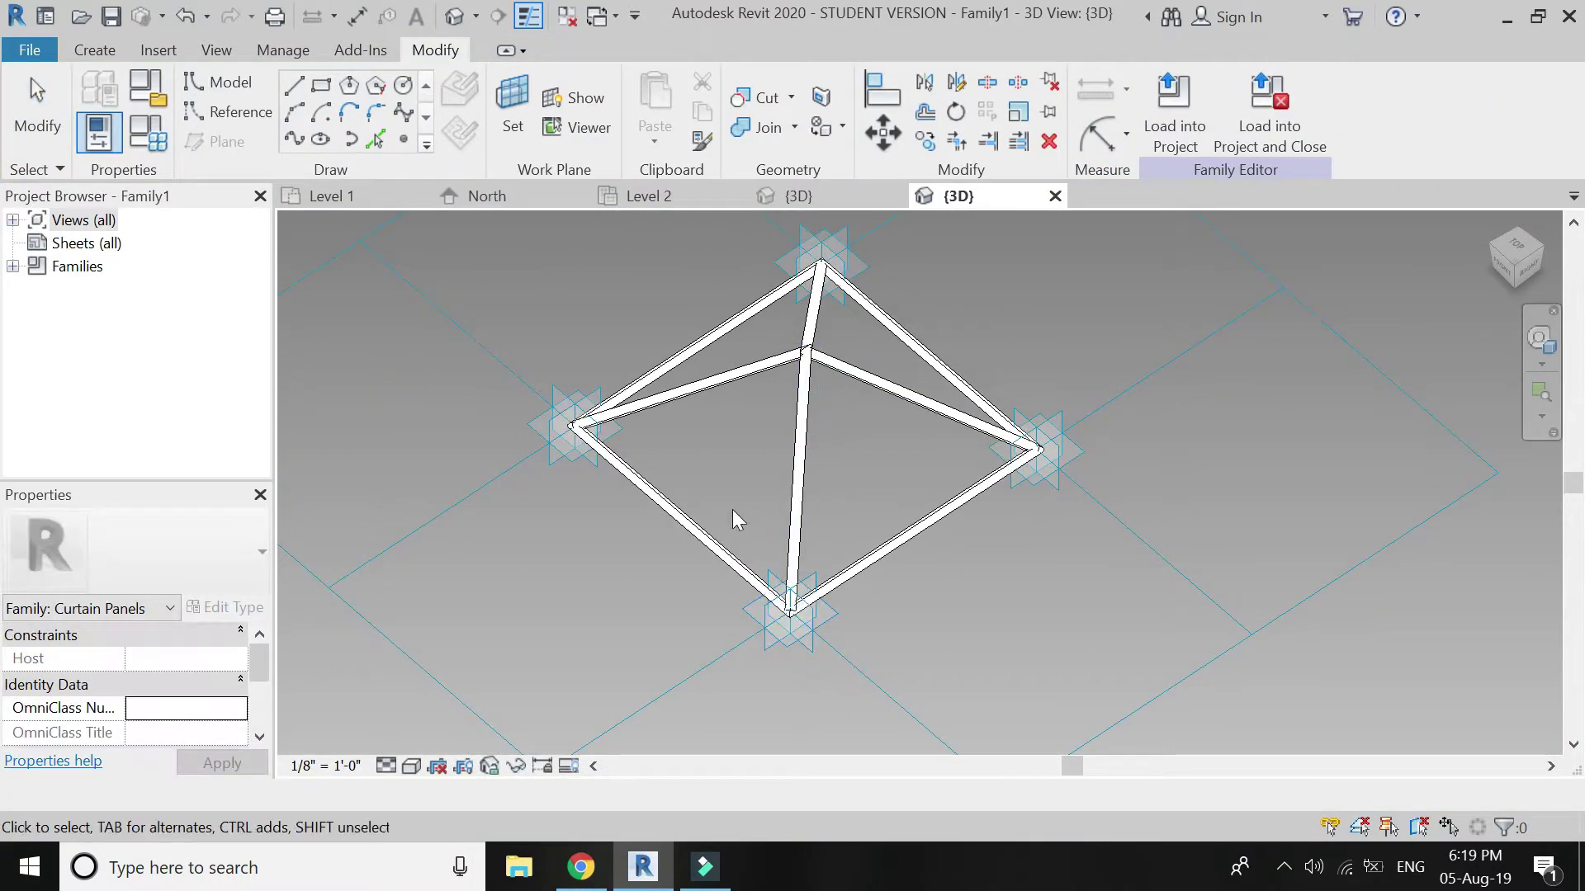
Step: Save the curtain panel family as Panel Family and load it into Project1
left_click(116, 22)
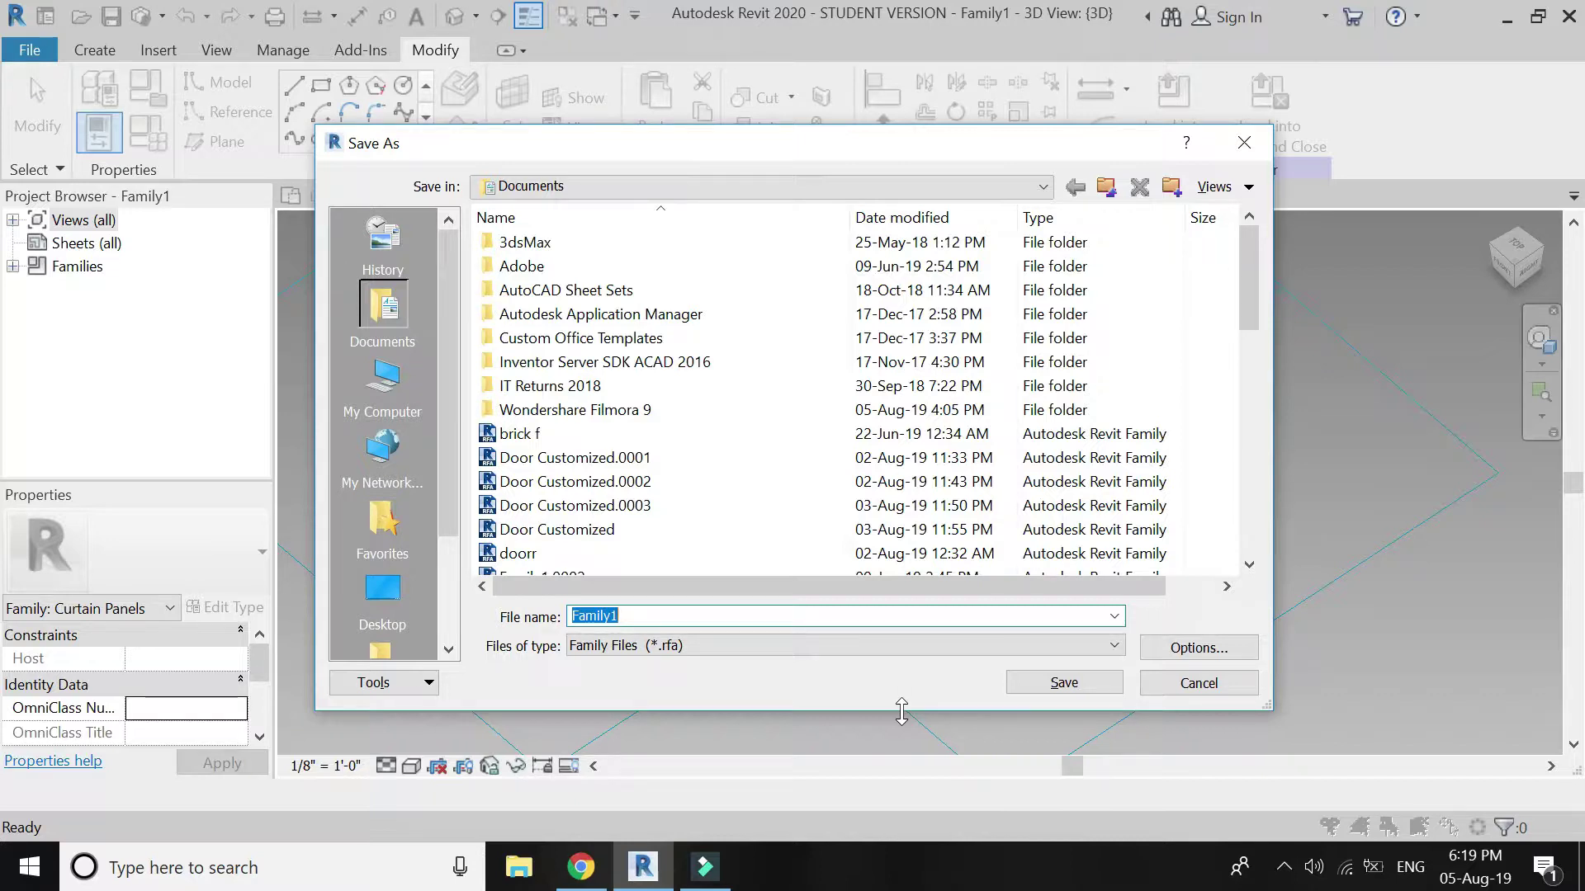
type("Panel")
left_click(1091, 683)
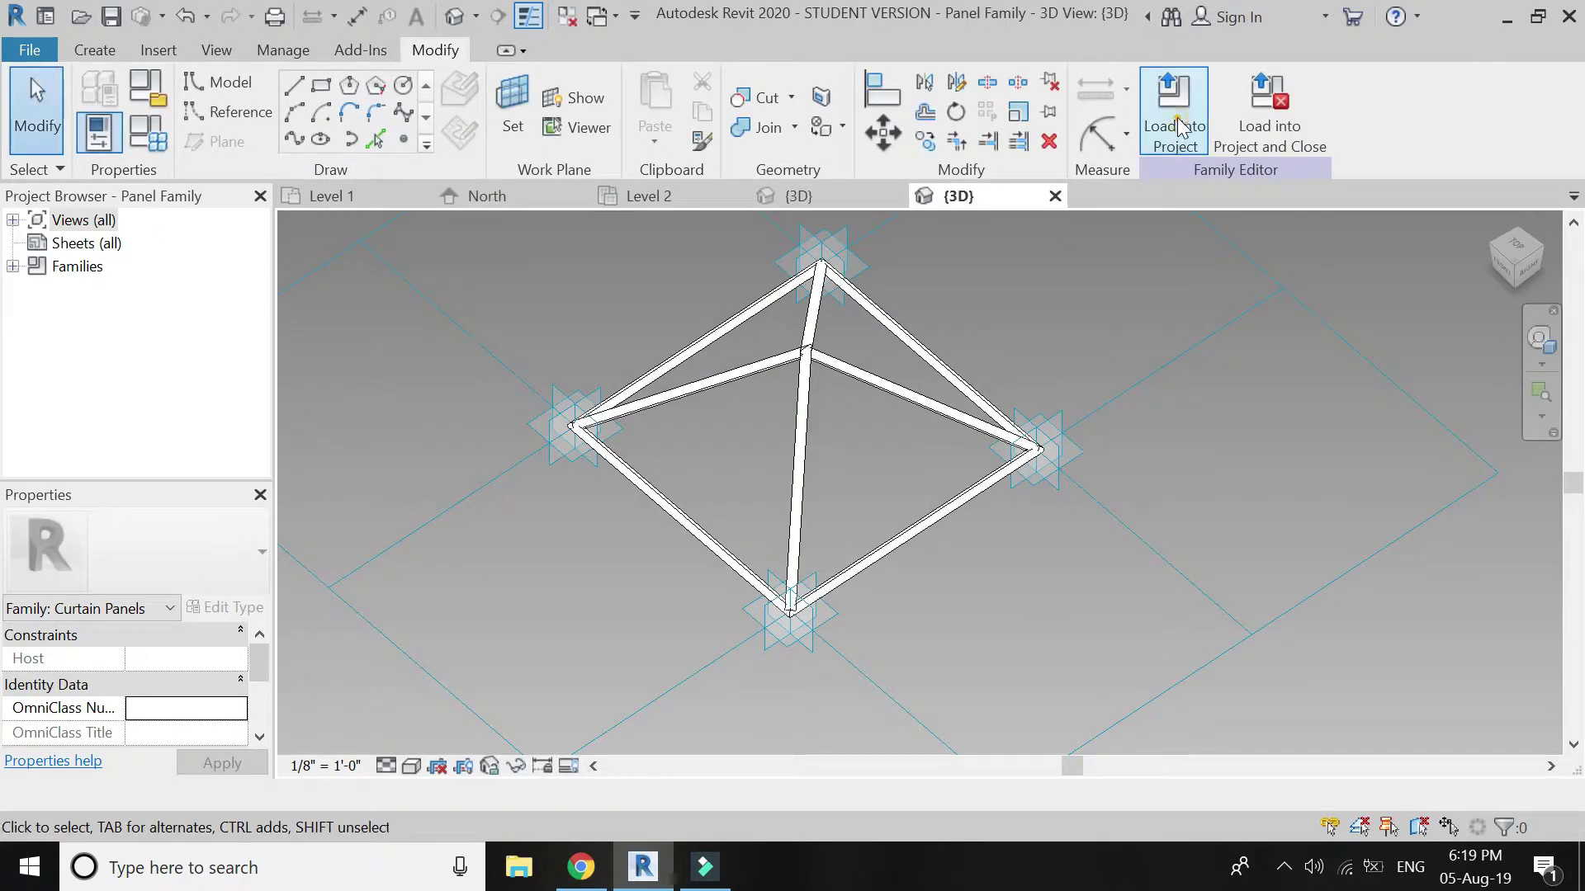
left_click(1175, 111)
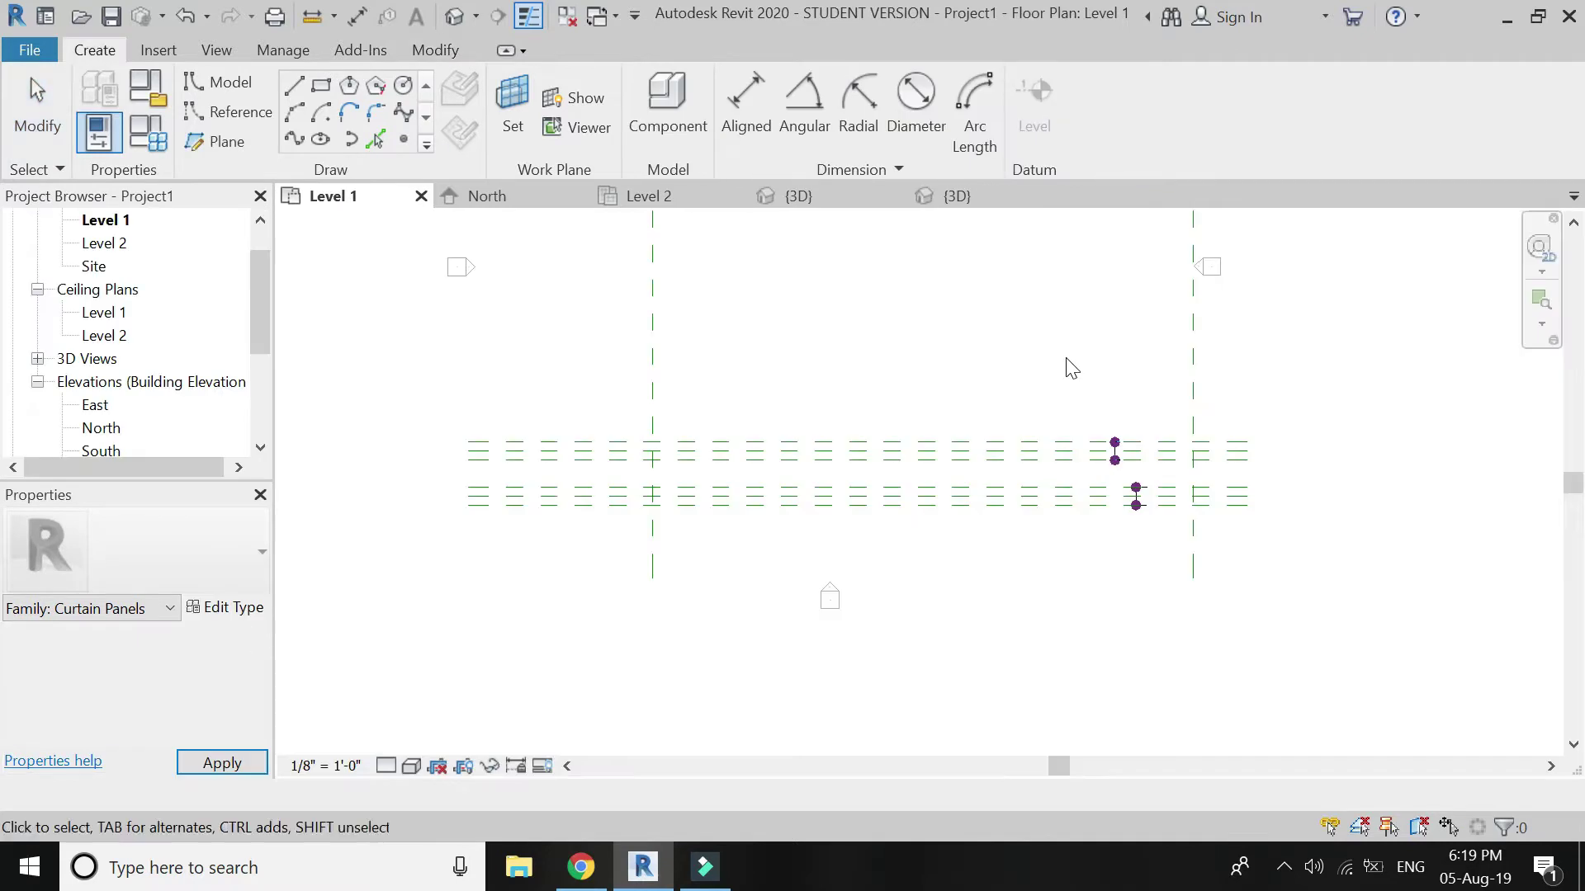
Step: In the project's 3D view, apply the Rectangle-based Panel Family to the shorter ribbon's divided surface
left_click(842, 197)
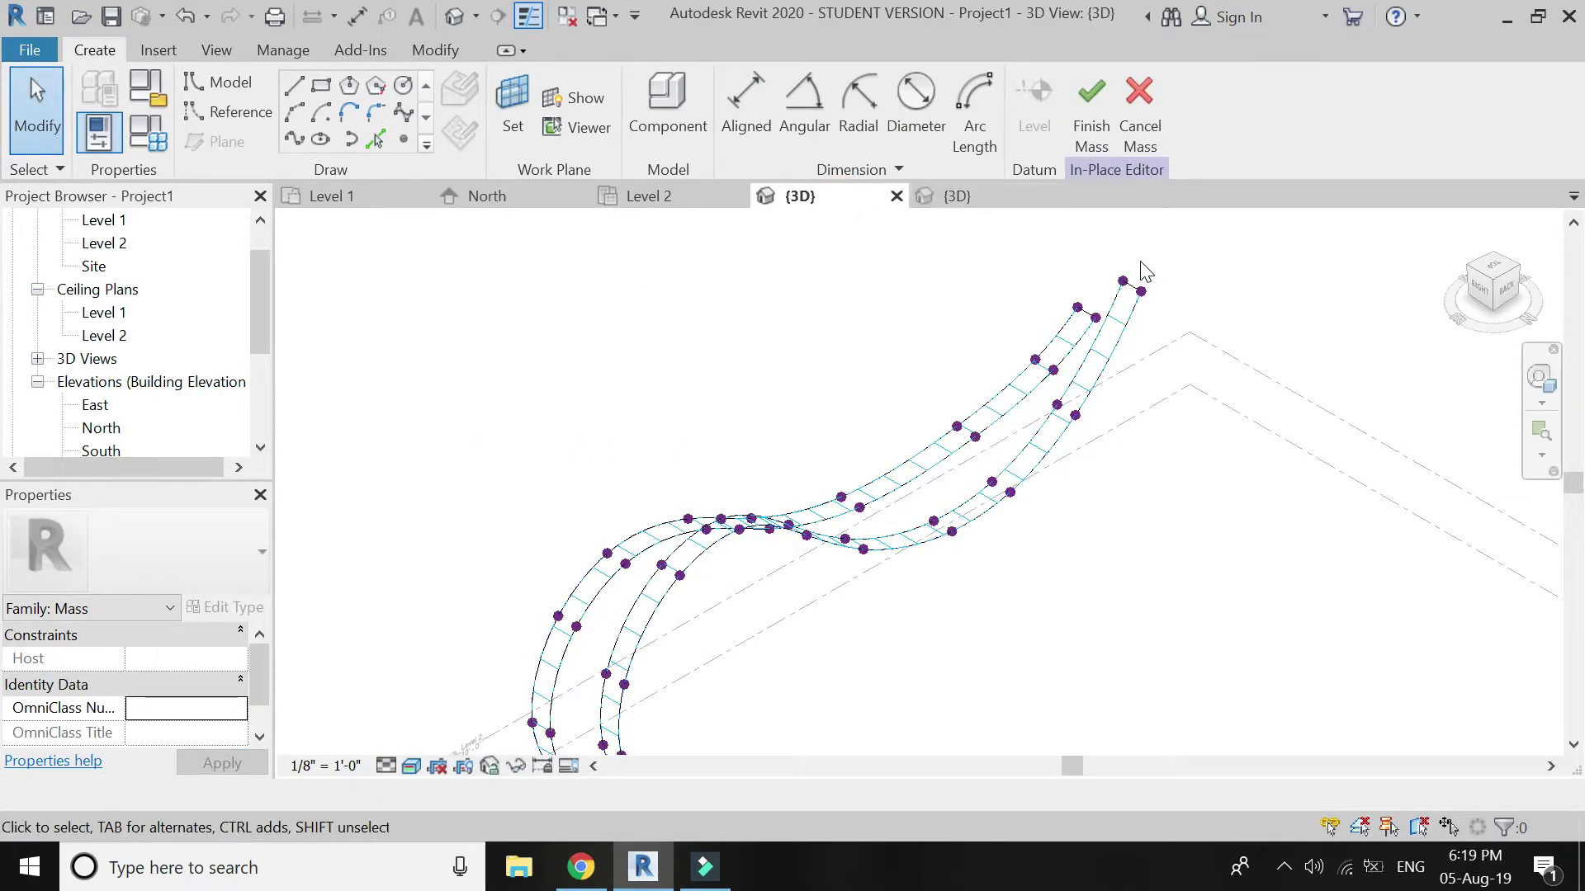
scroll(1122, 380, "up", 5)
scroll(1132, 349, "up", 1)
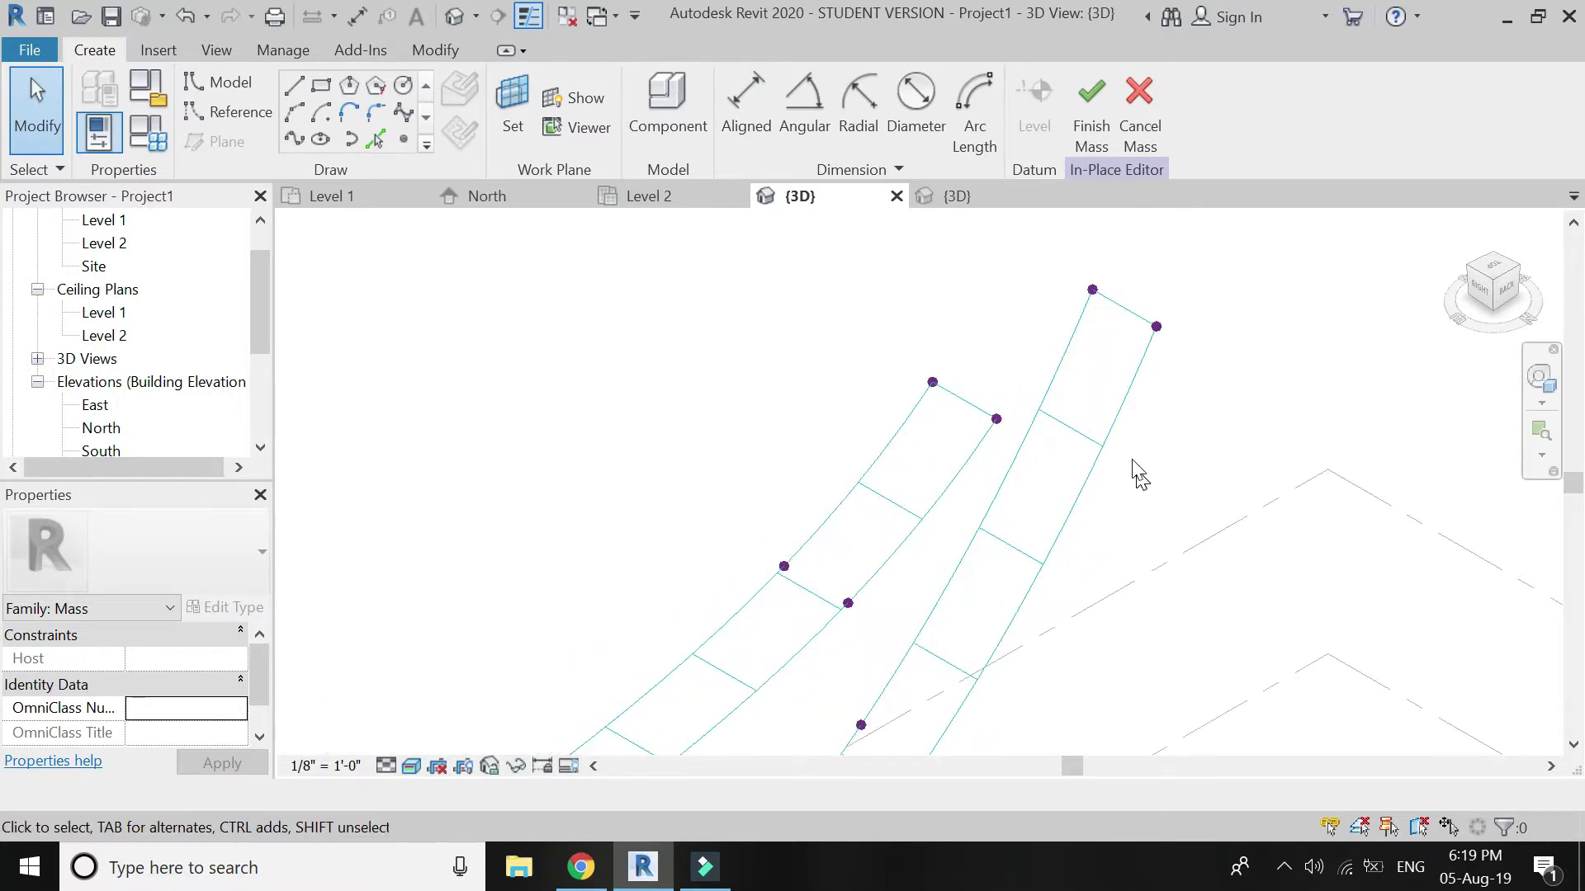
left_click(898, 512)
left_click(894, 505)
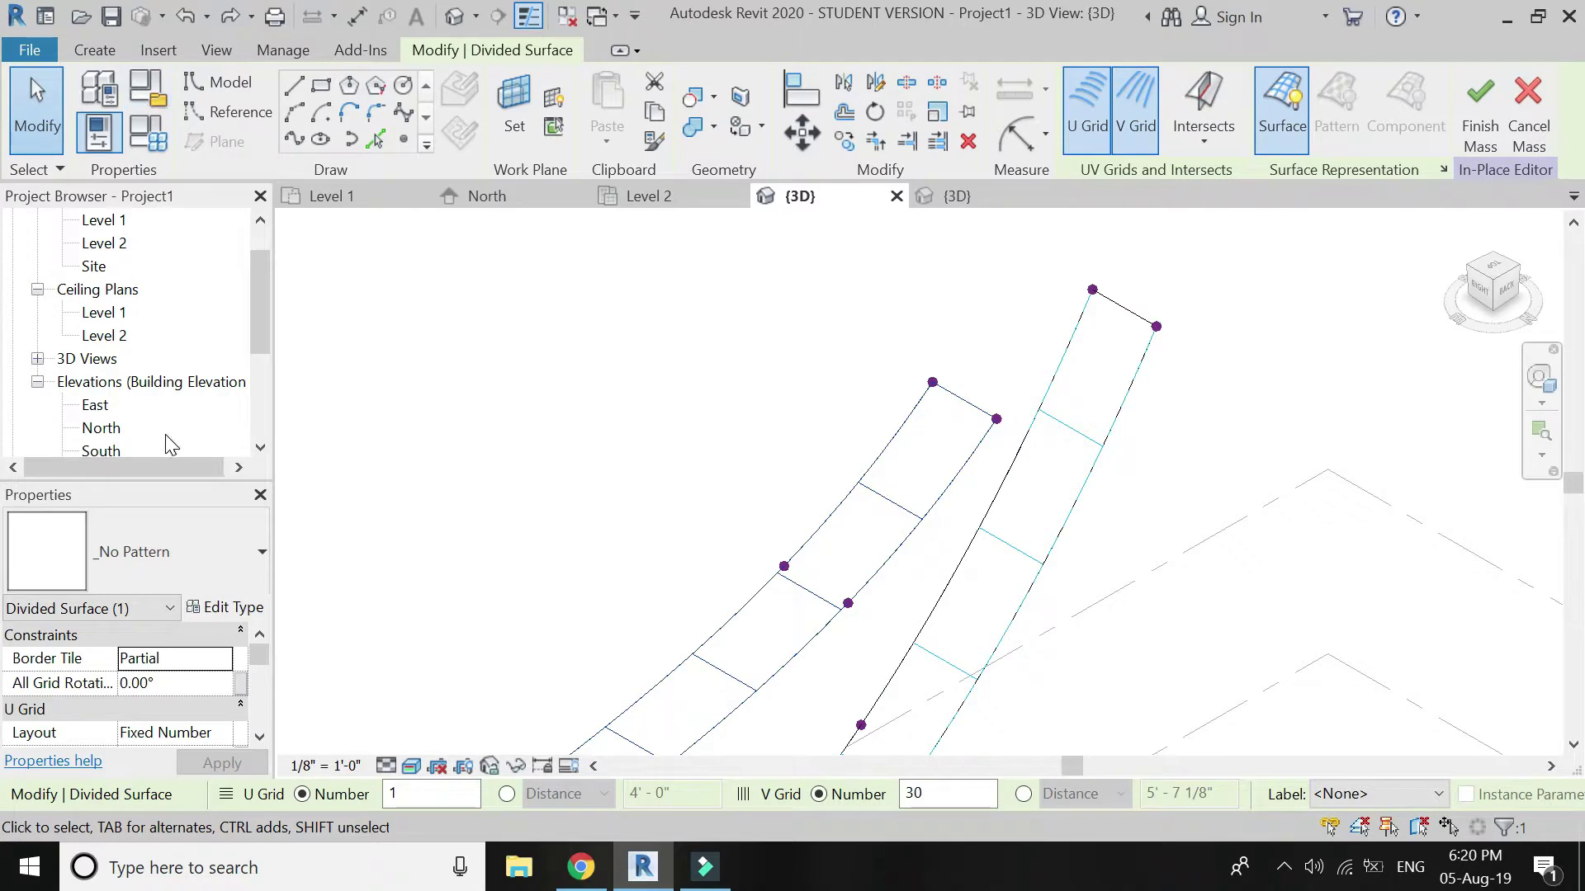
left_click(161, 572)
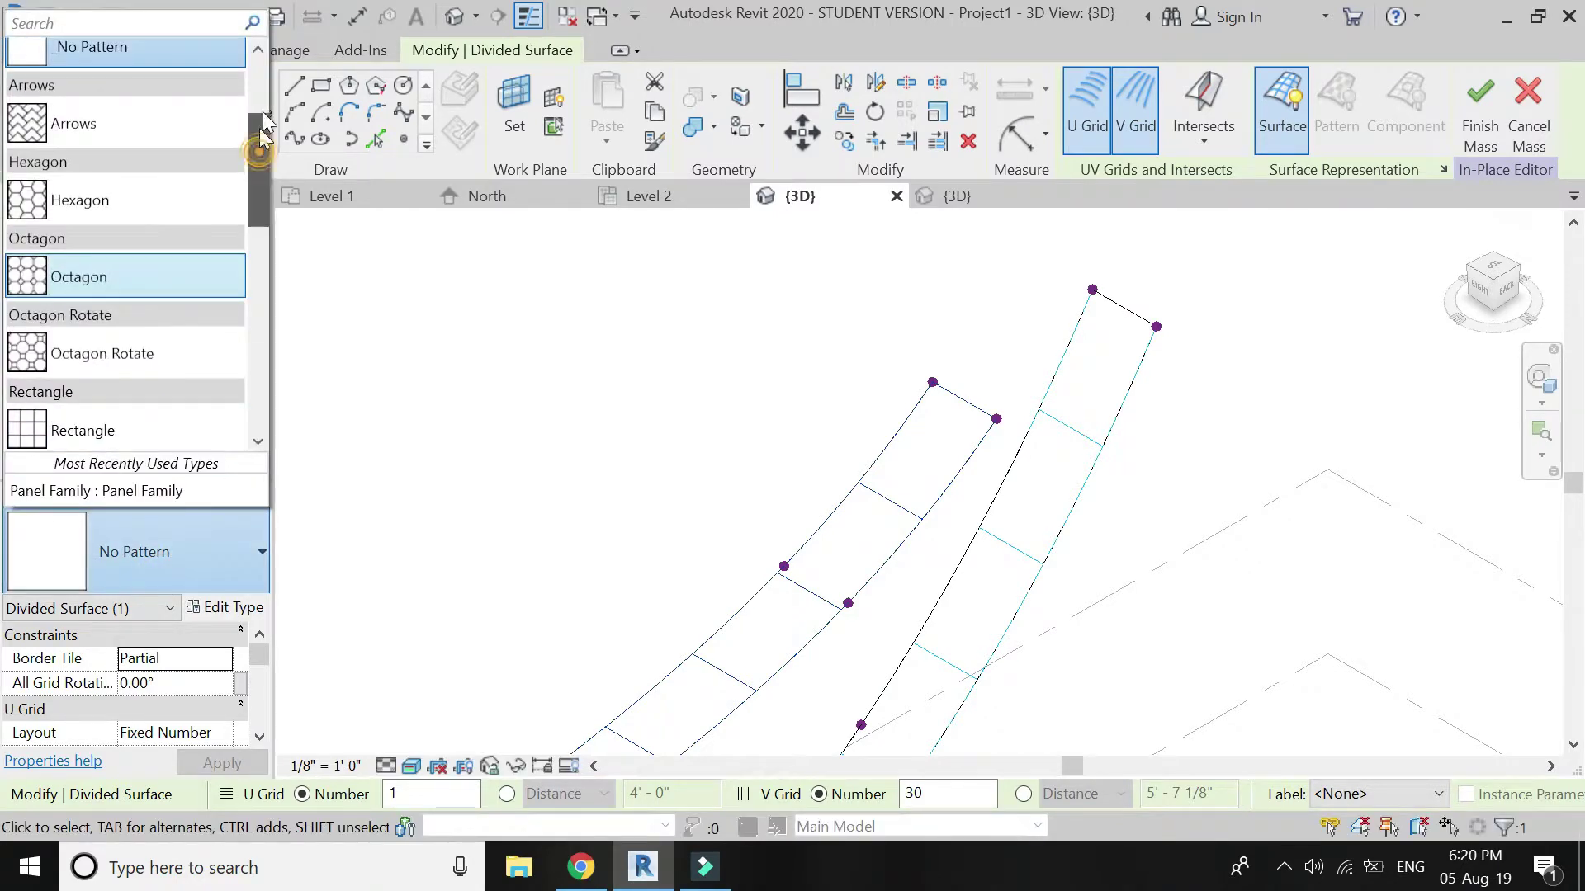
left_click_drag(259, 127, 260, 206)
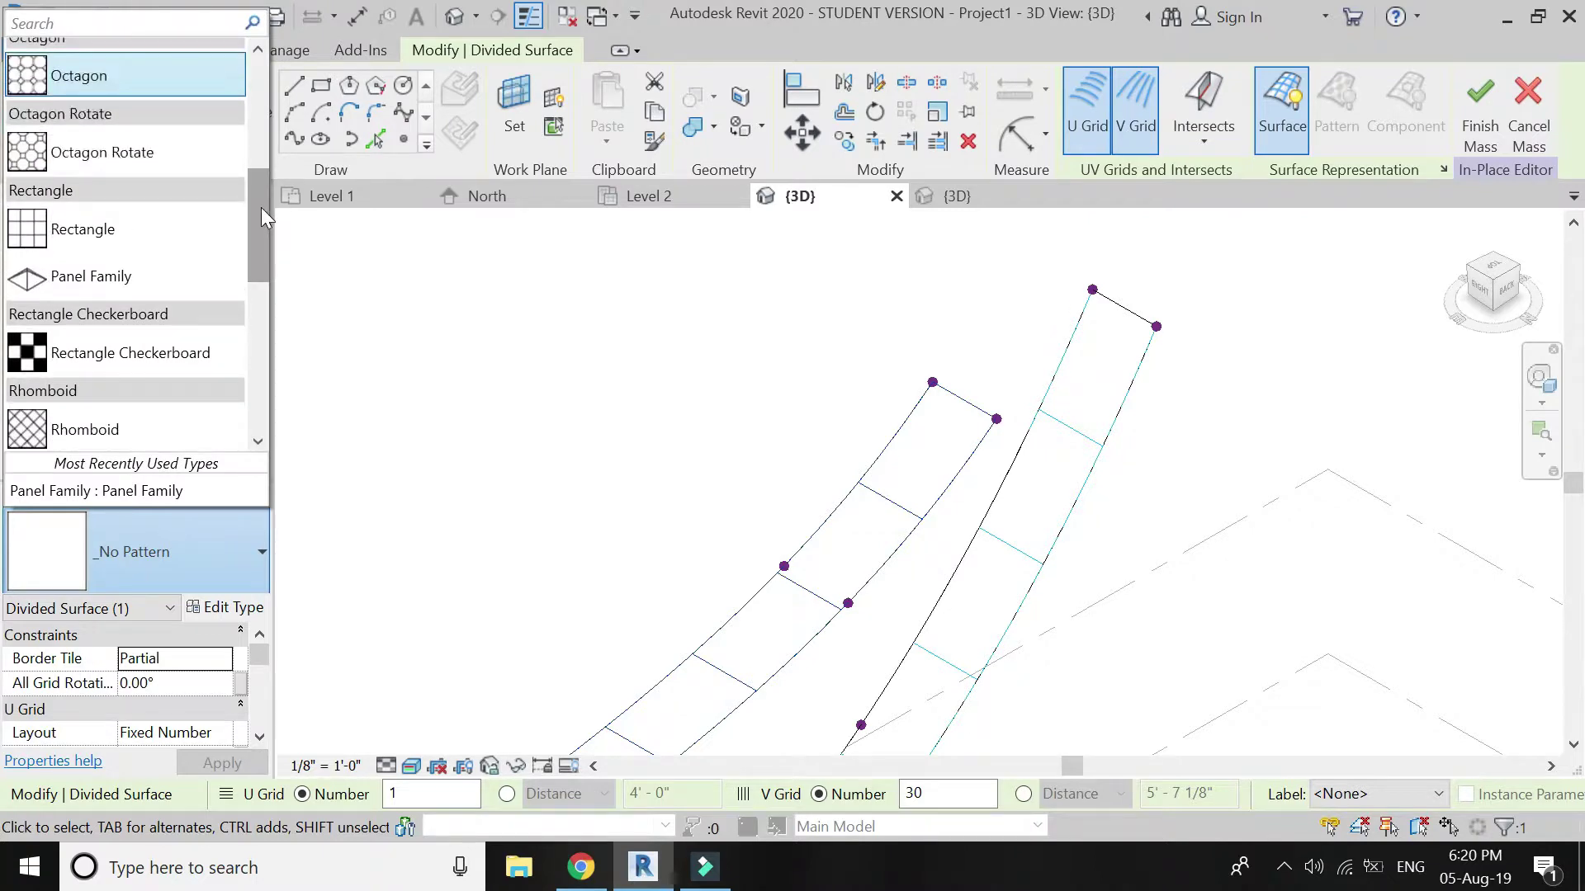
key("Escape")
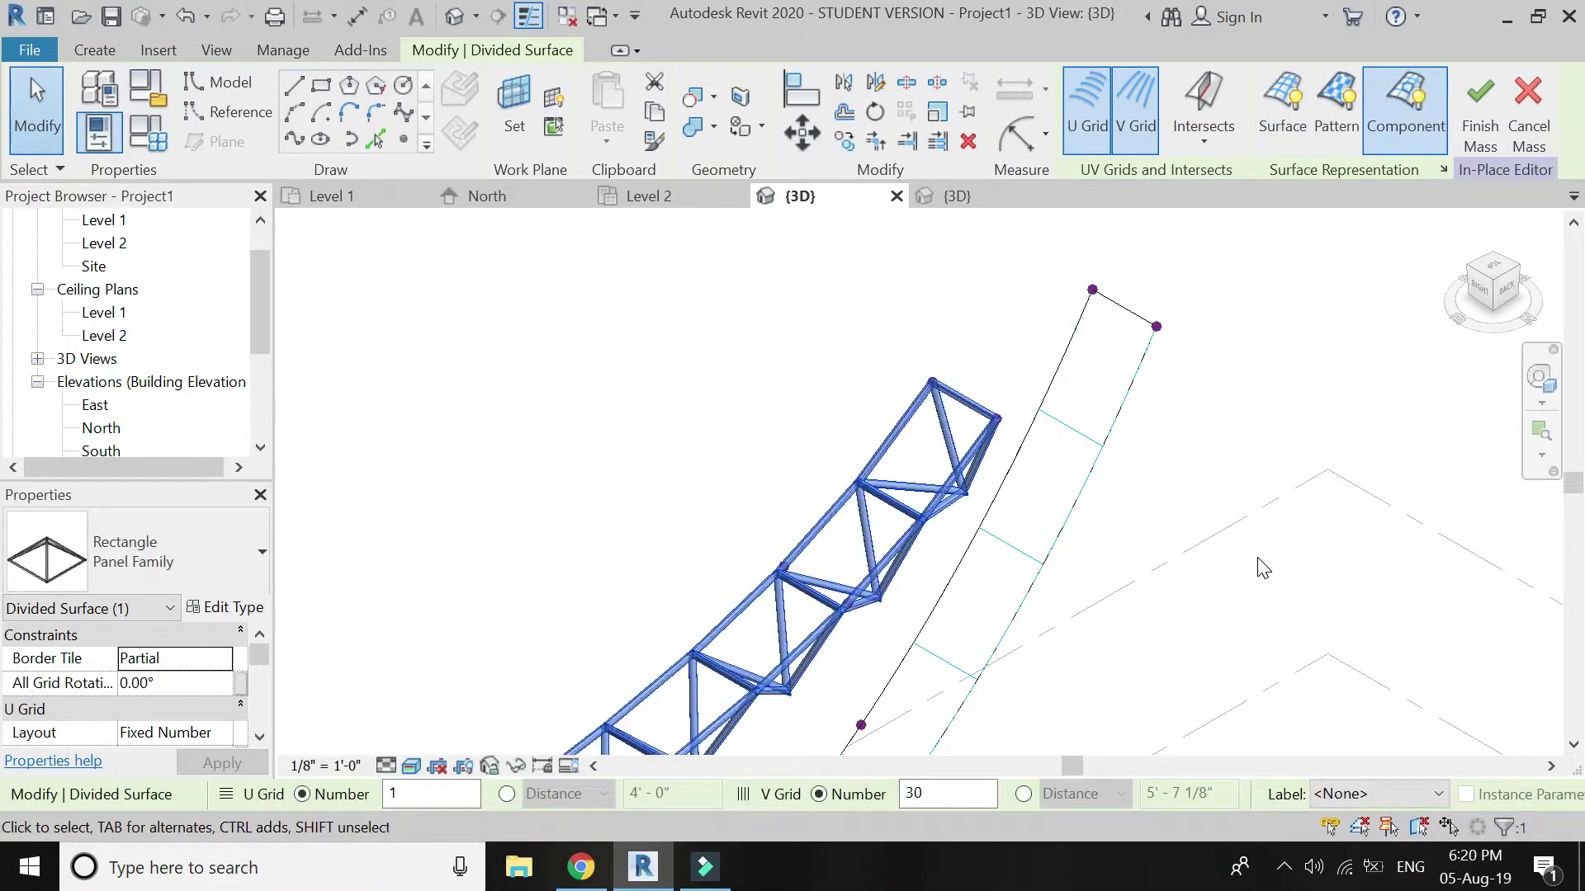
Step: Apply the Rectangle-based Panel Family to the other, longer ribbon's divided surface
left_click(1225, 474)
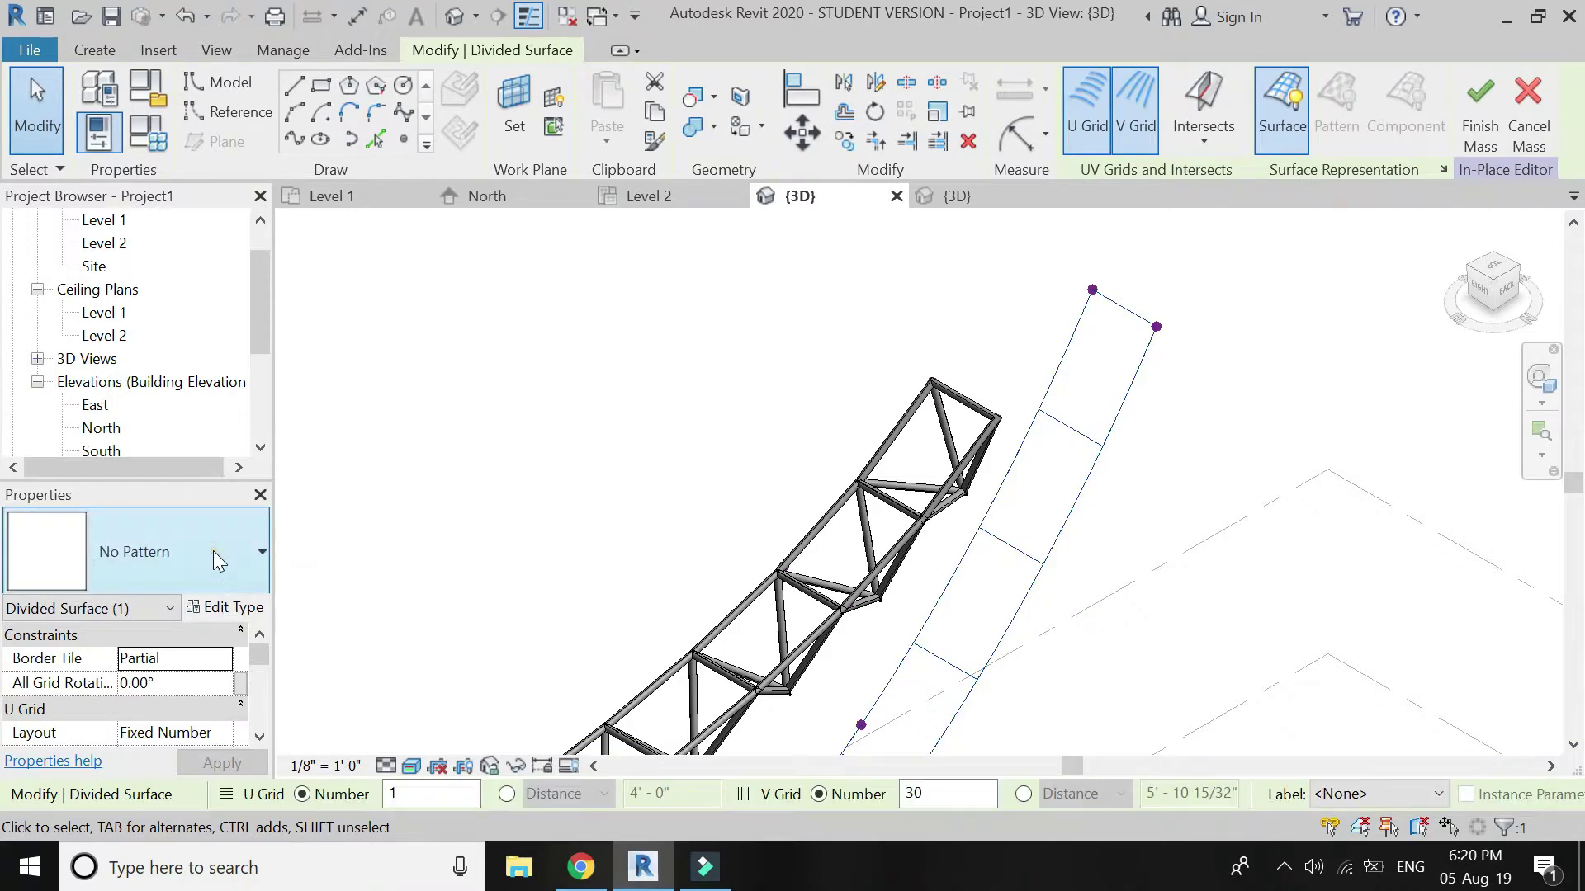
left_click(213, 551)
left_click_drag(261, 177, 259, 233)
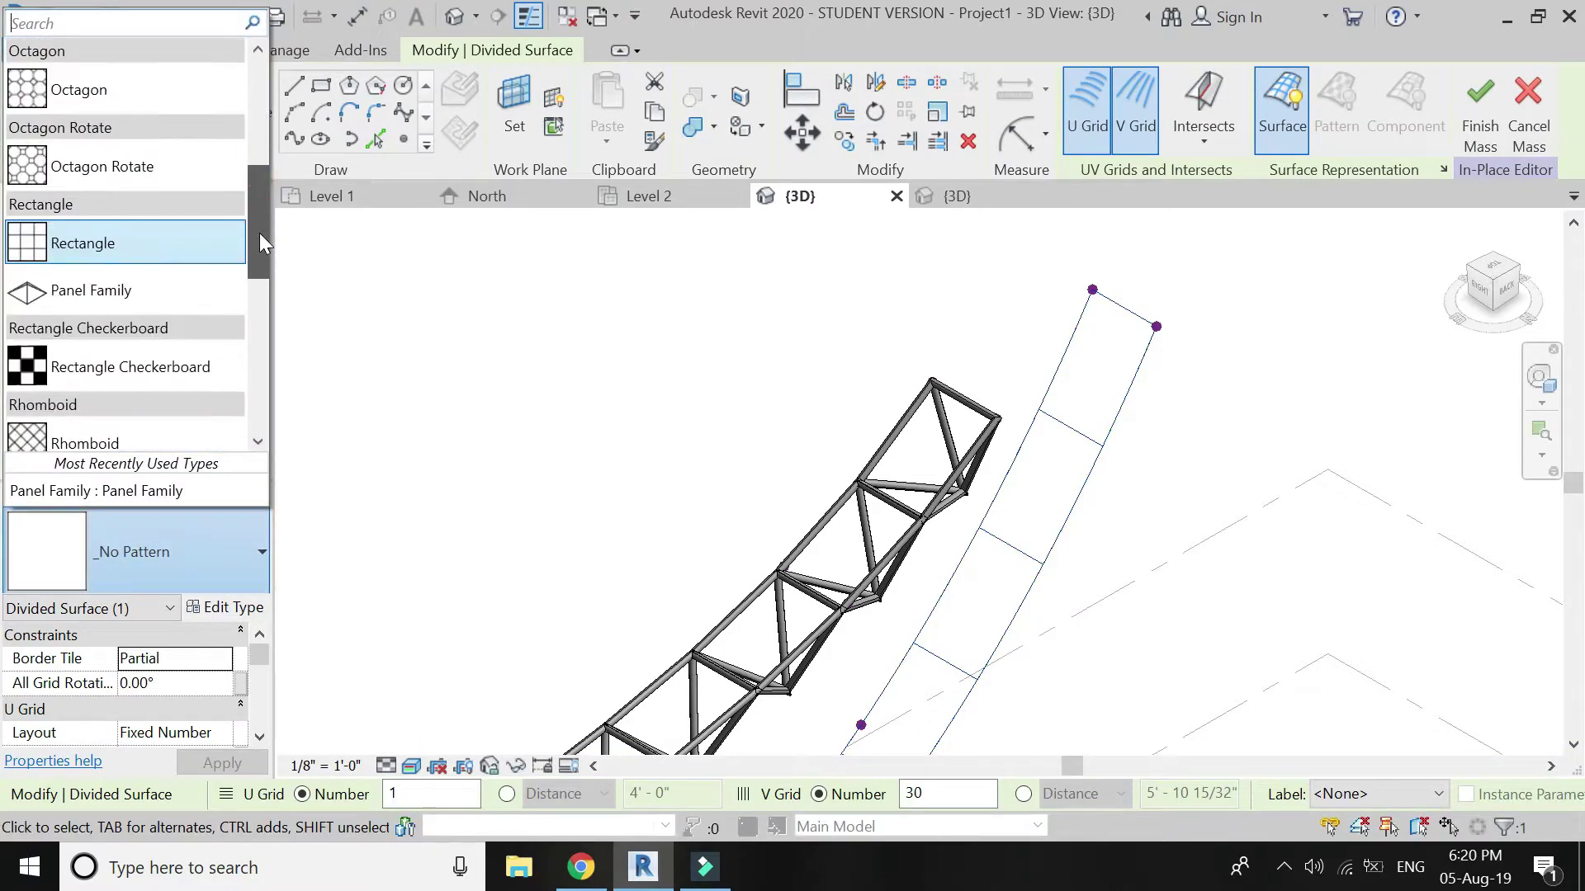
left_click(164, 290)
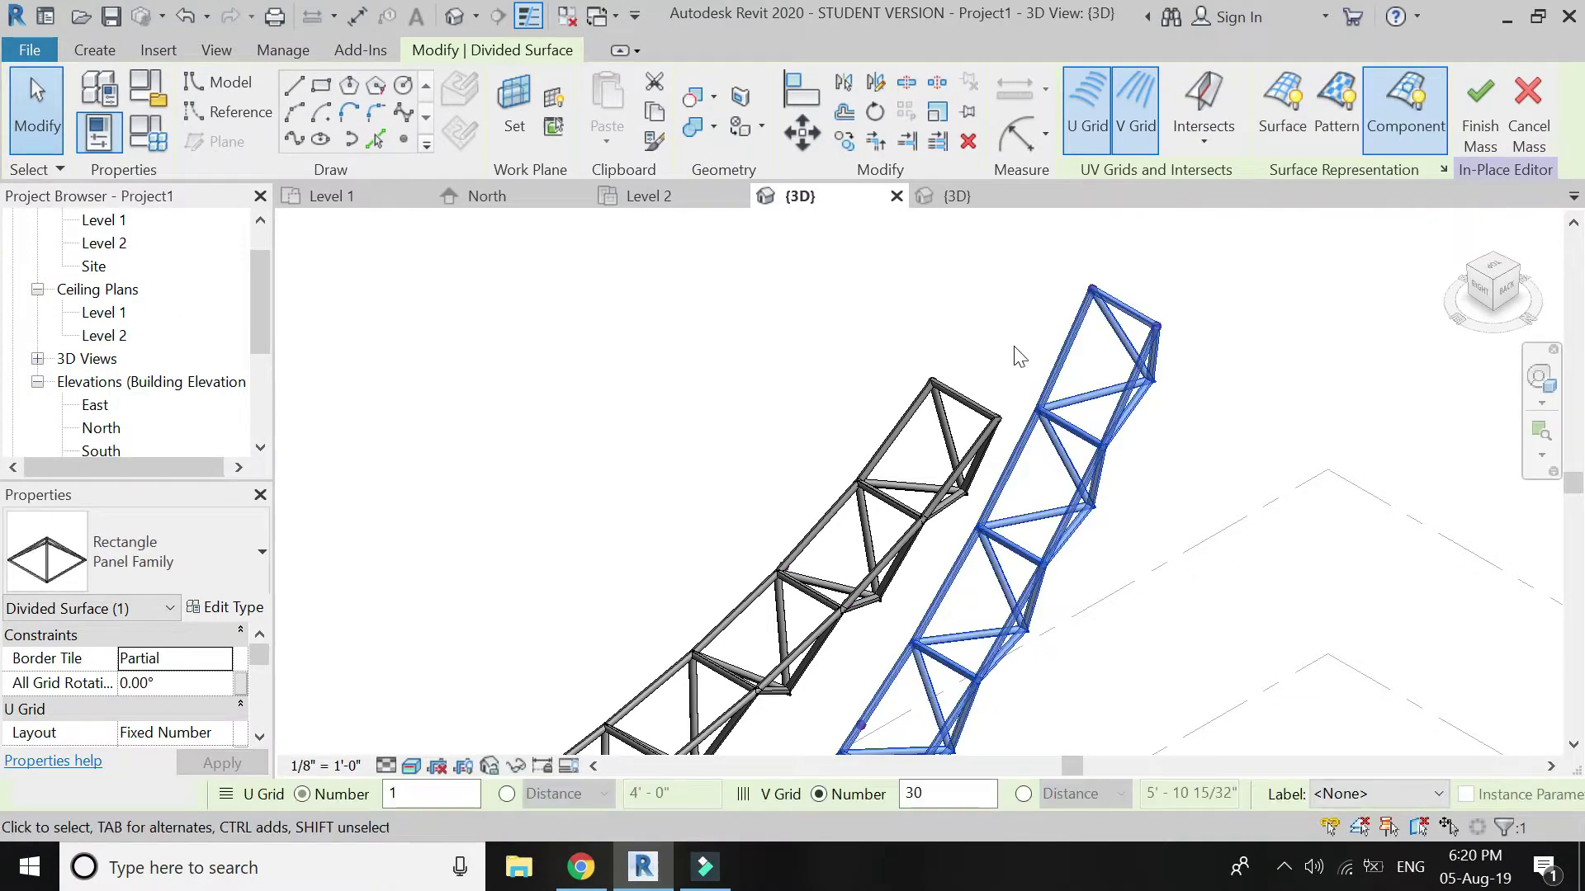
left_click(1268, 212)
scroll(1255, 251, "down", 5)
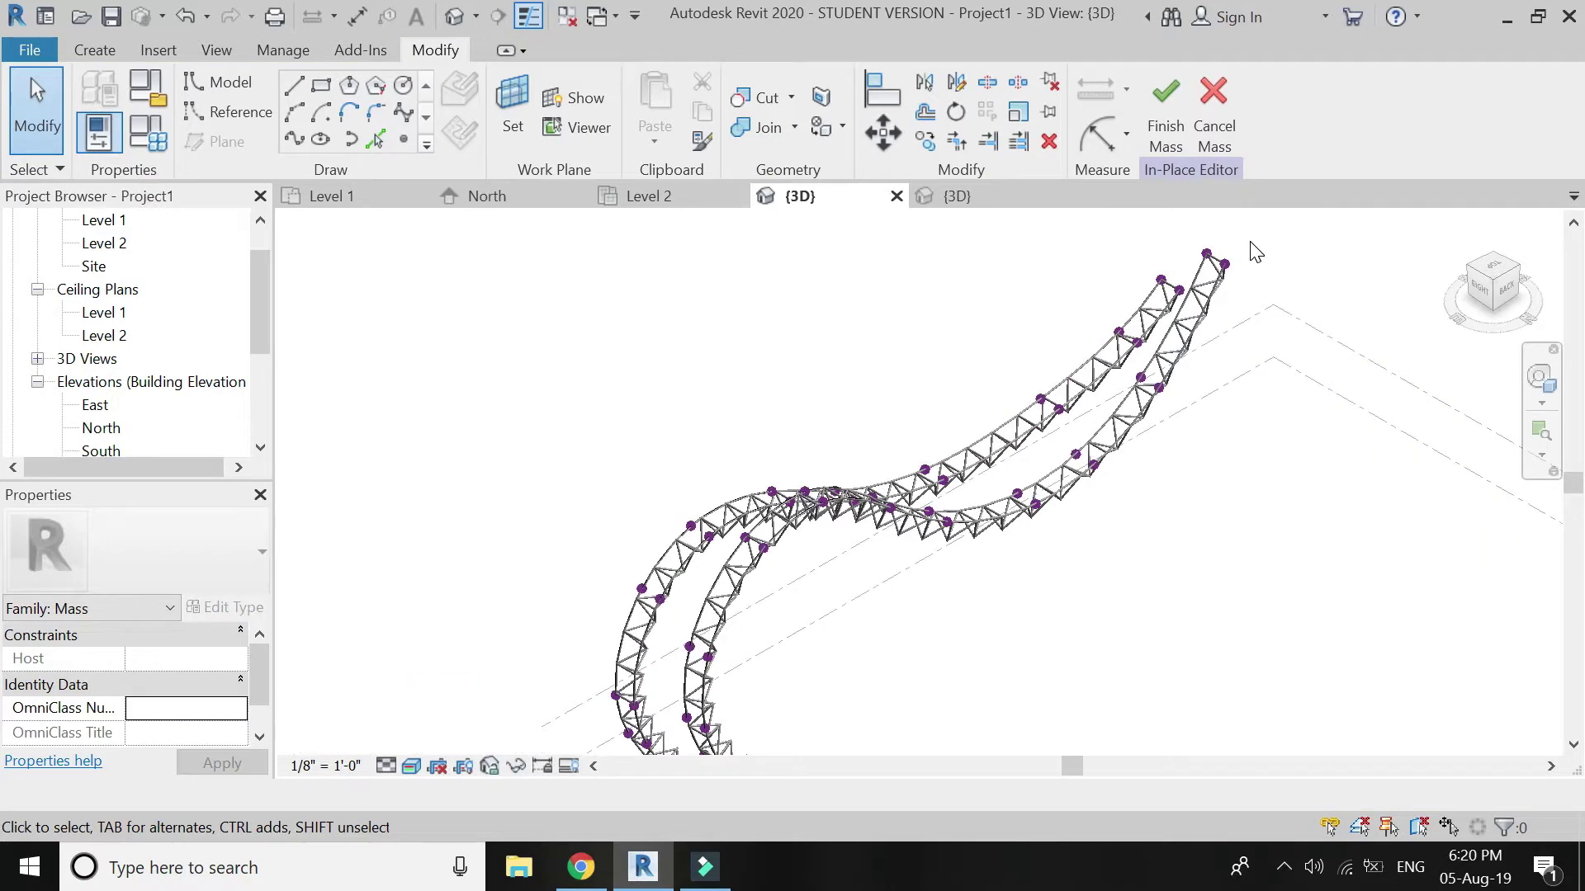
scroll(1238, 272, "up", 5)
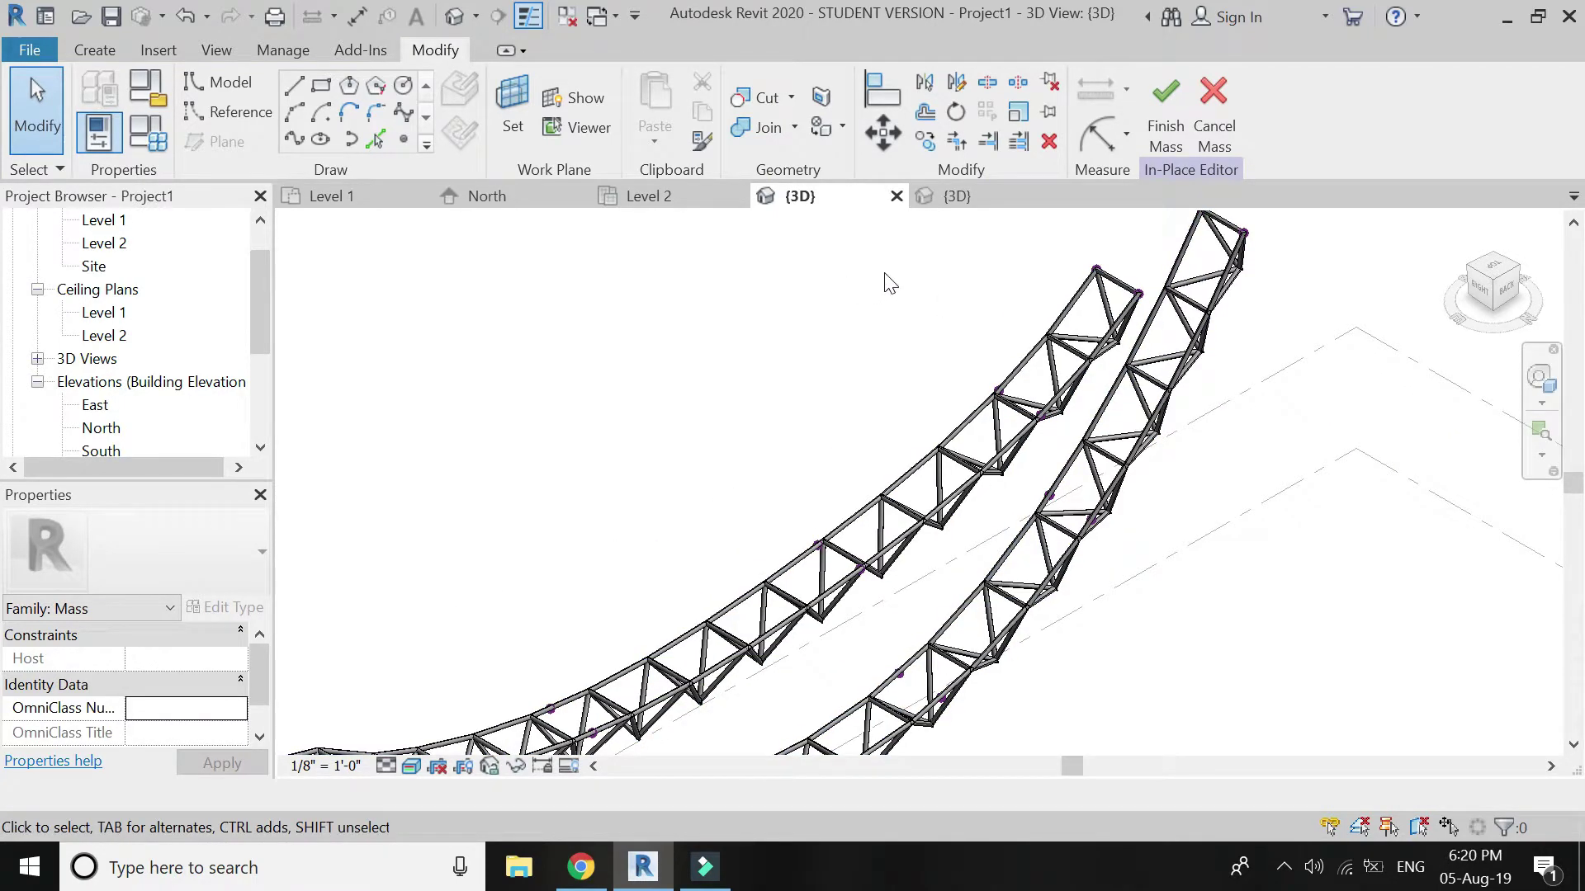
Step: Create a surface form between the two spline model lines along the top edges of the nearer truss ribbon
left_click(650, 196)
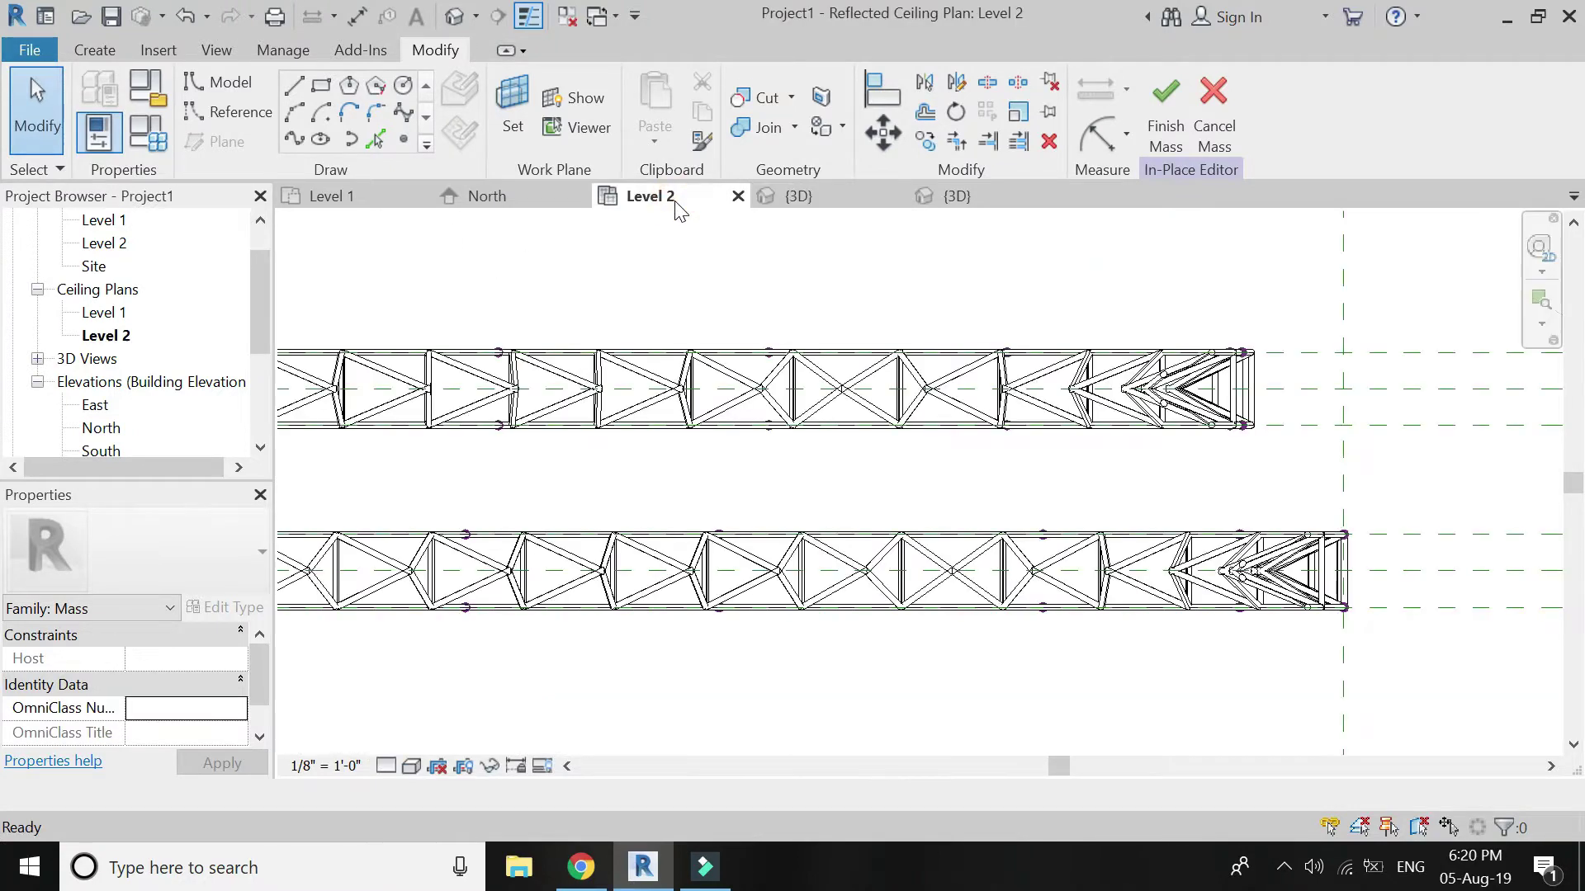
left_click(797, 195)
scroll(881, 503, "up", 10)
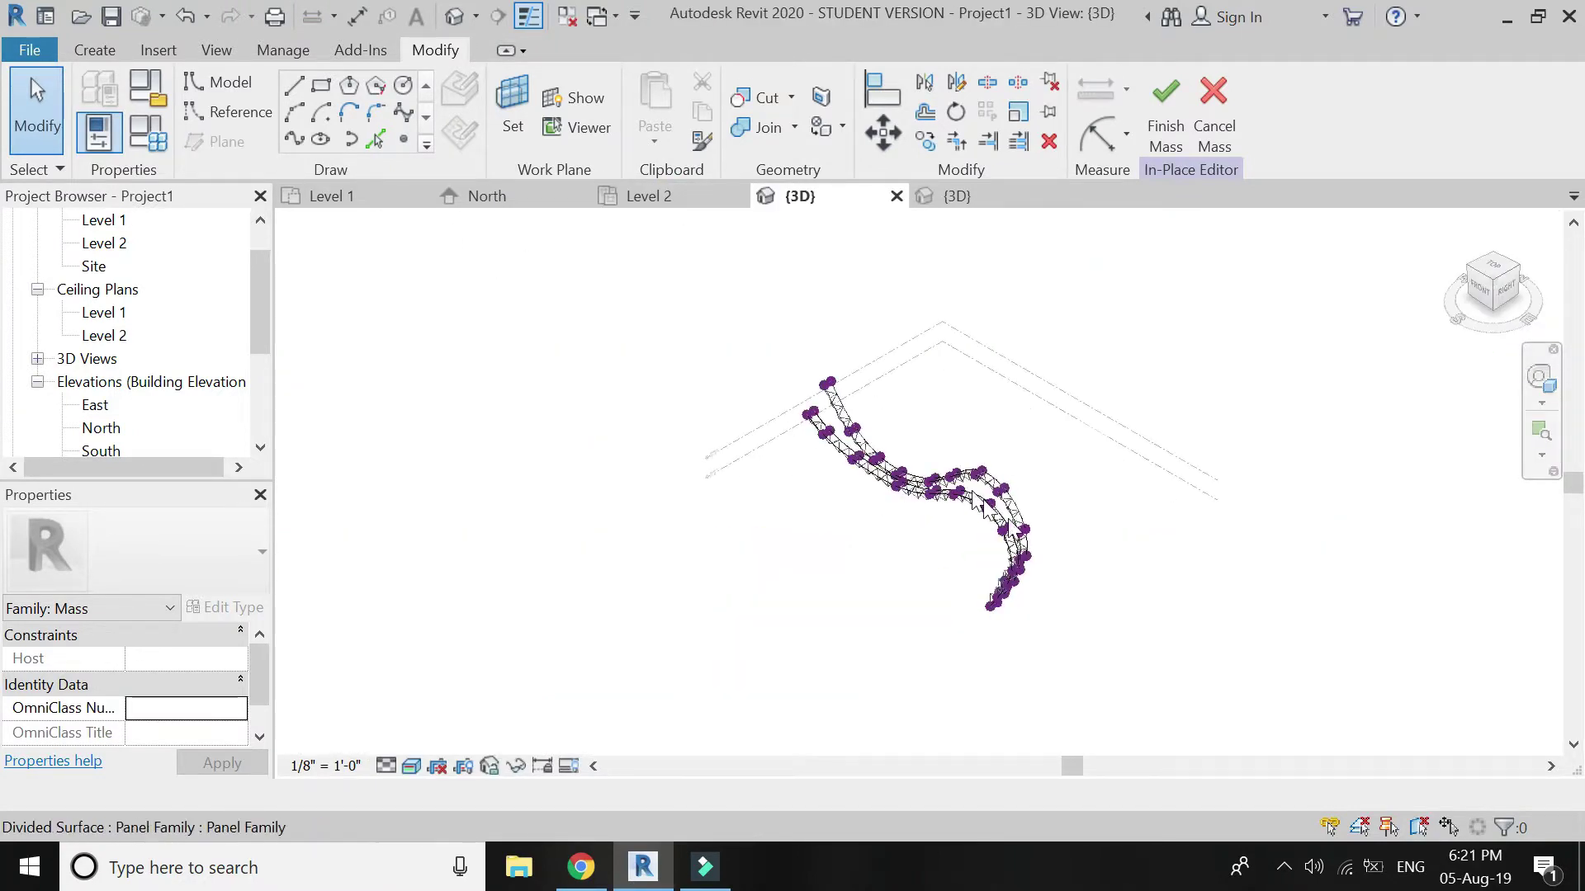
scroll(1078, 490, "up", 8)
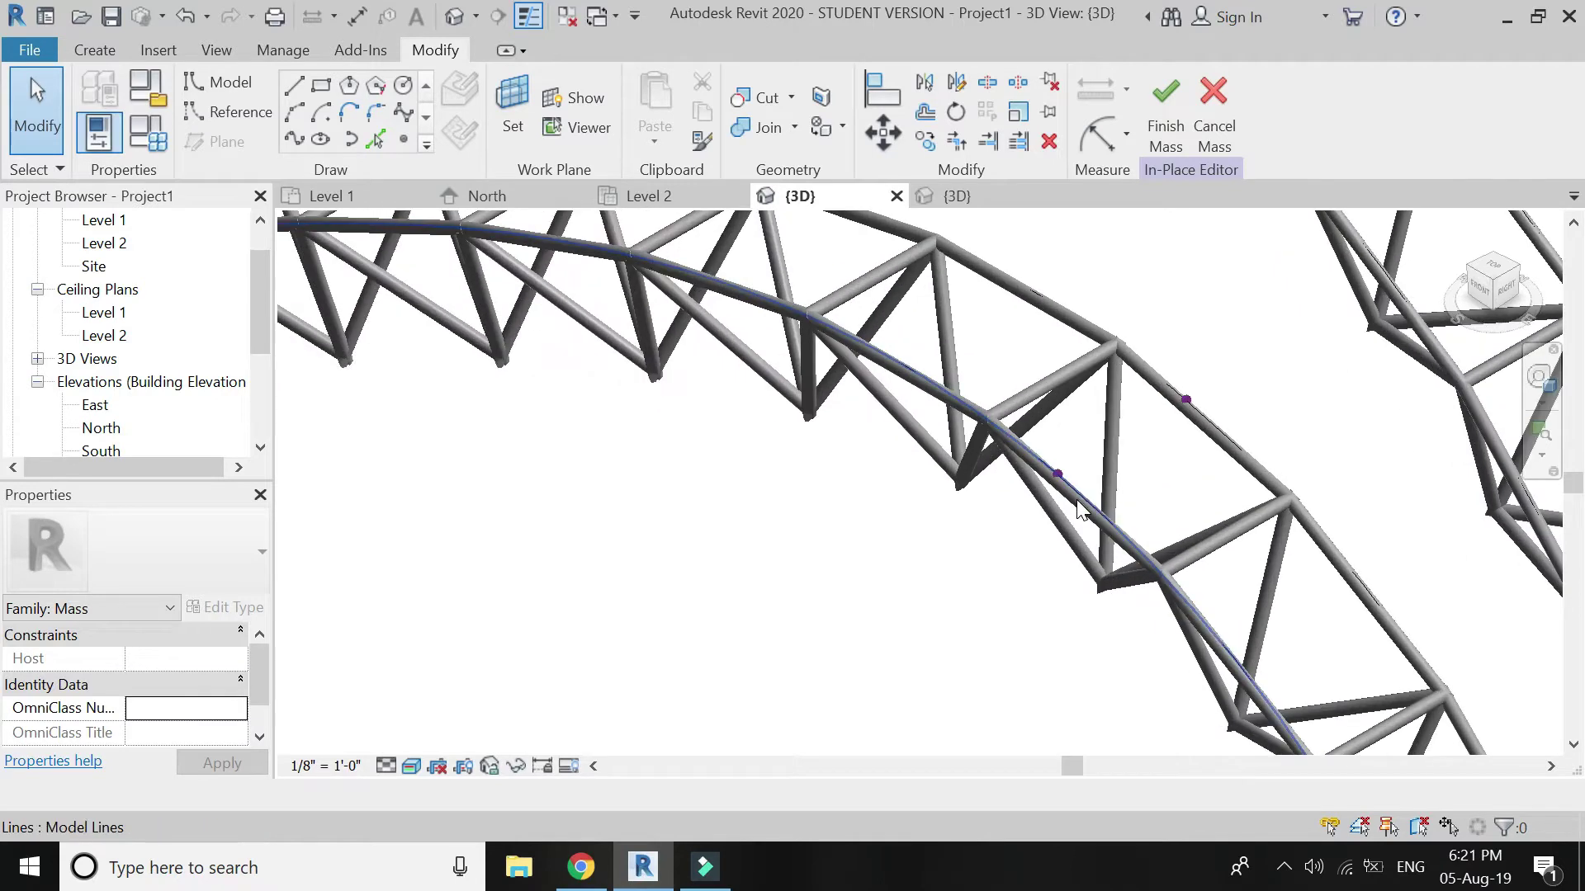
left_click(1082, 474)
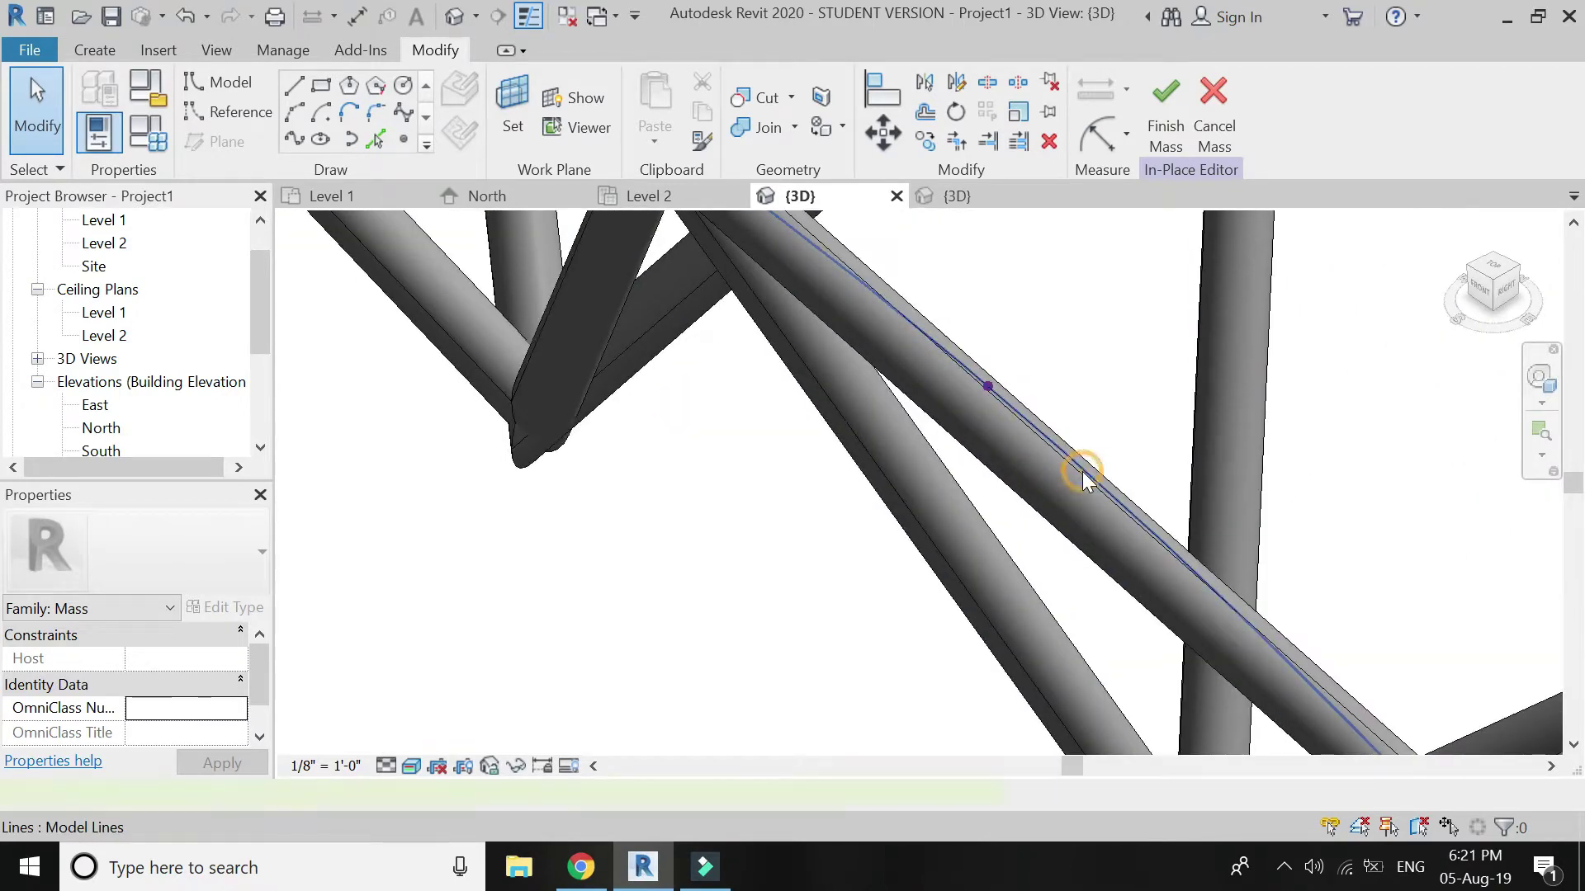
scroll(737, 651, "down", 3)
scroll(742, 644, "down", 3)
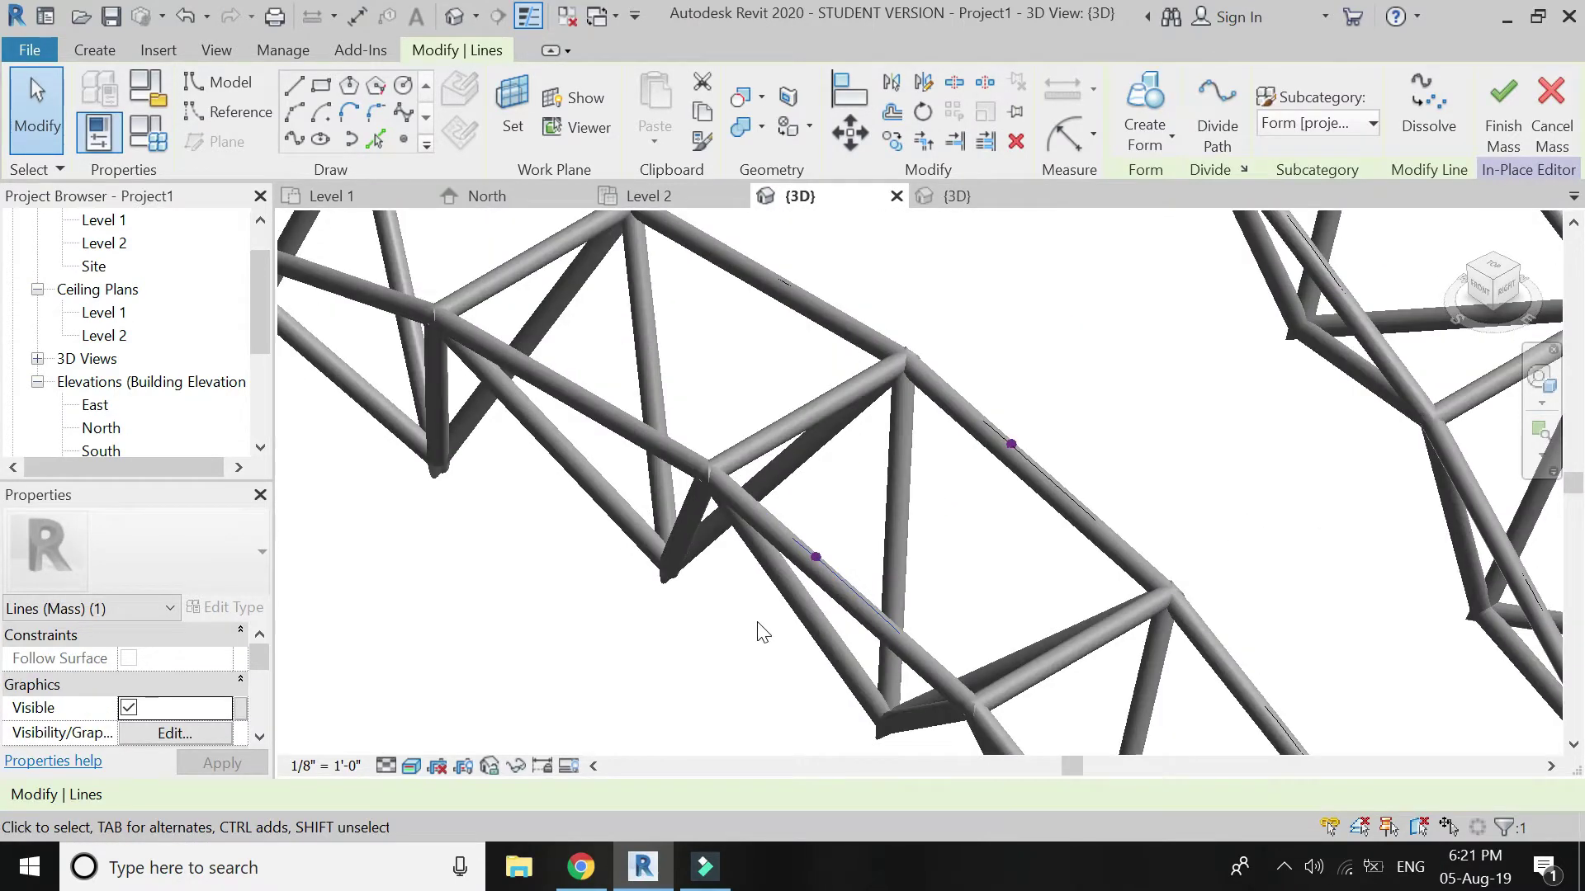
scroll(1065, 487, "up", 6)
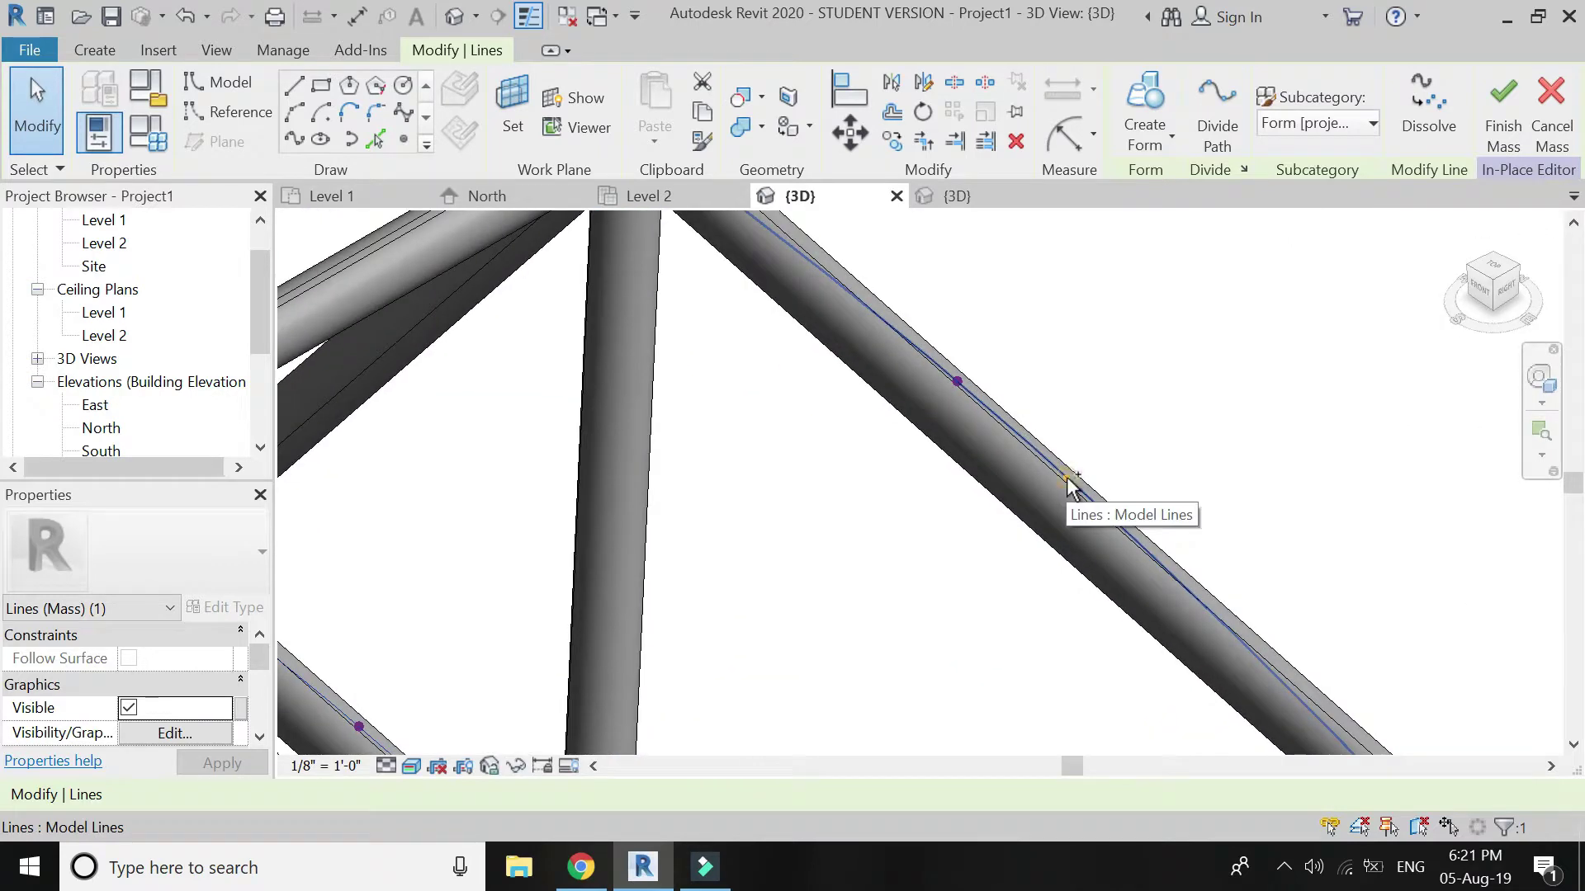
scroll(916, 562, "down", 4)
scroll(884, 600, "down", 4)
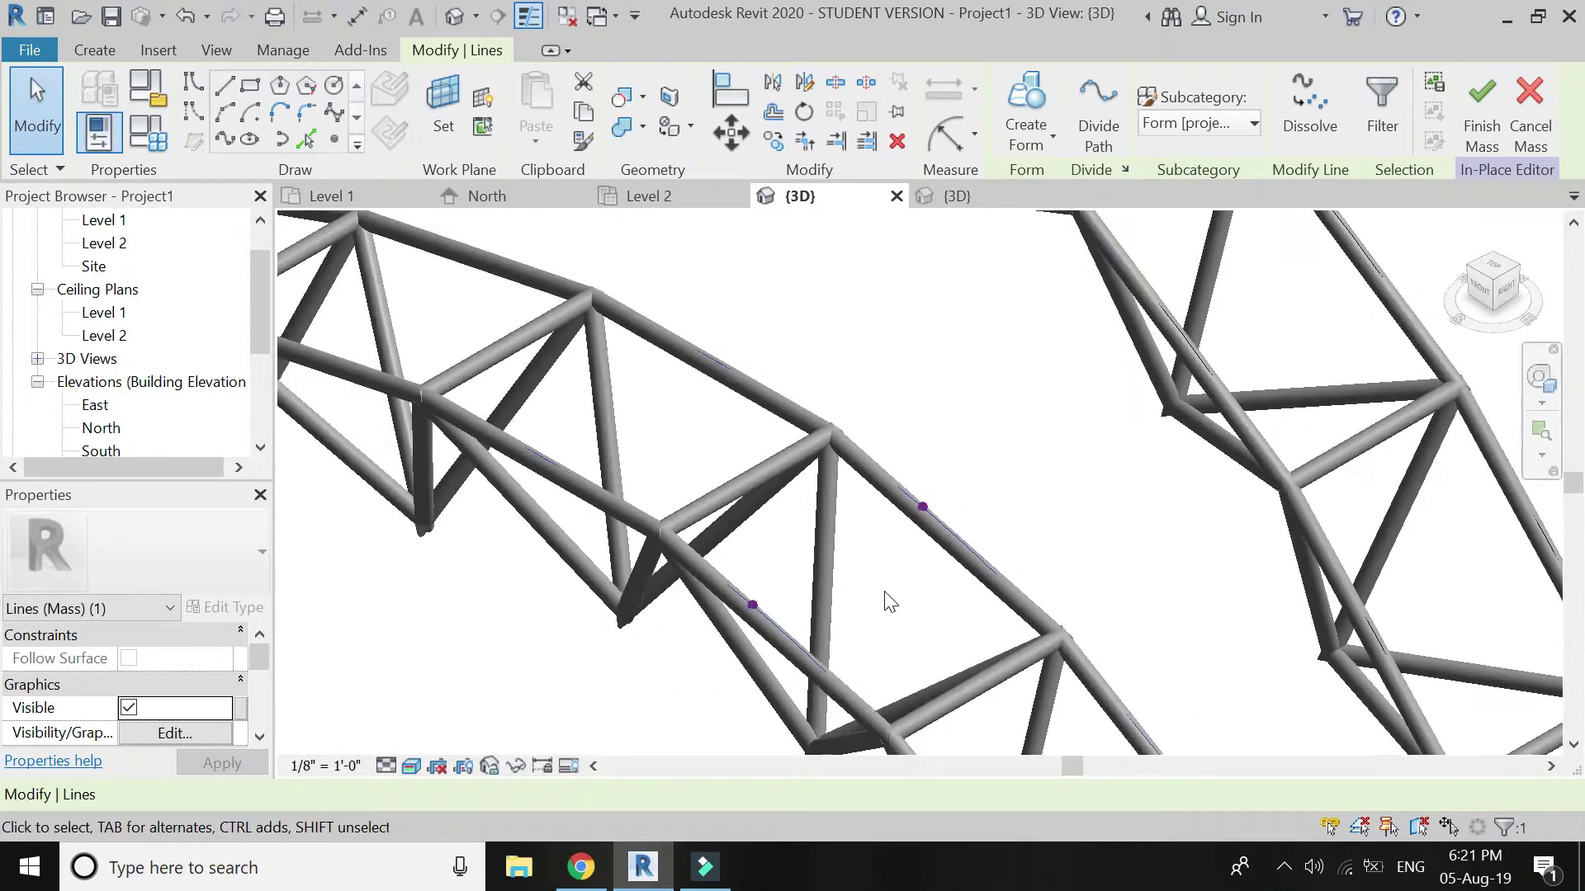
scroll(1160, 506, "up", 3)
left_click(1146, 351, "ctrl")
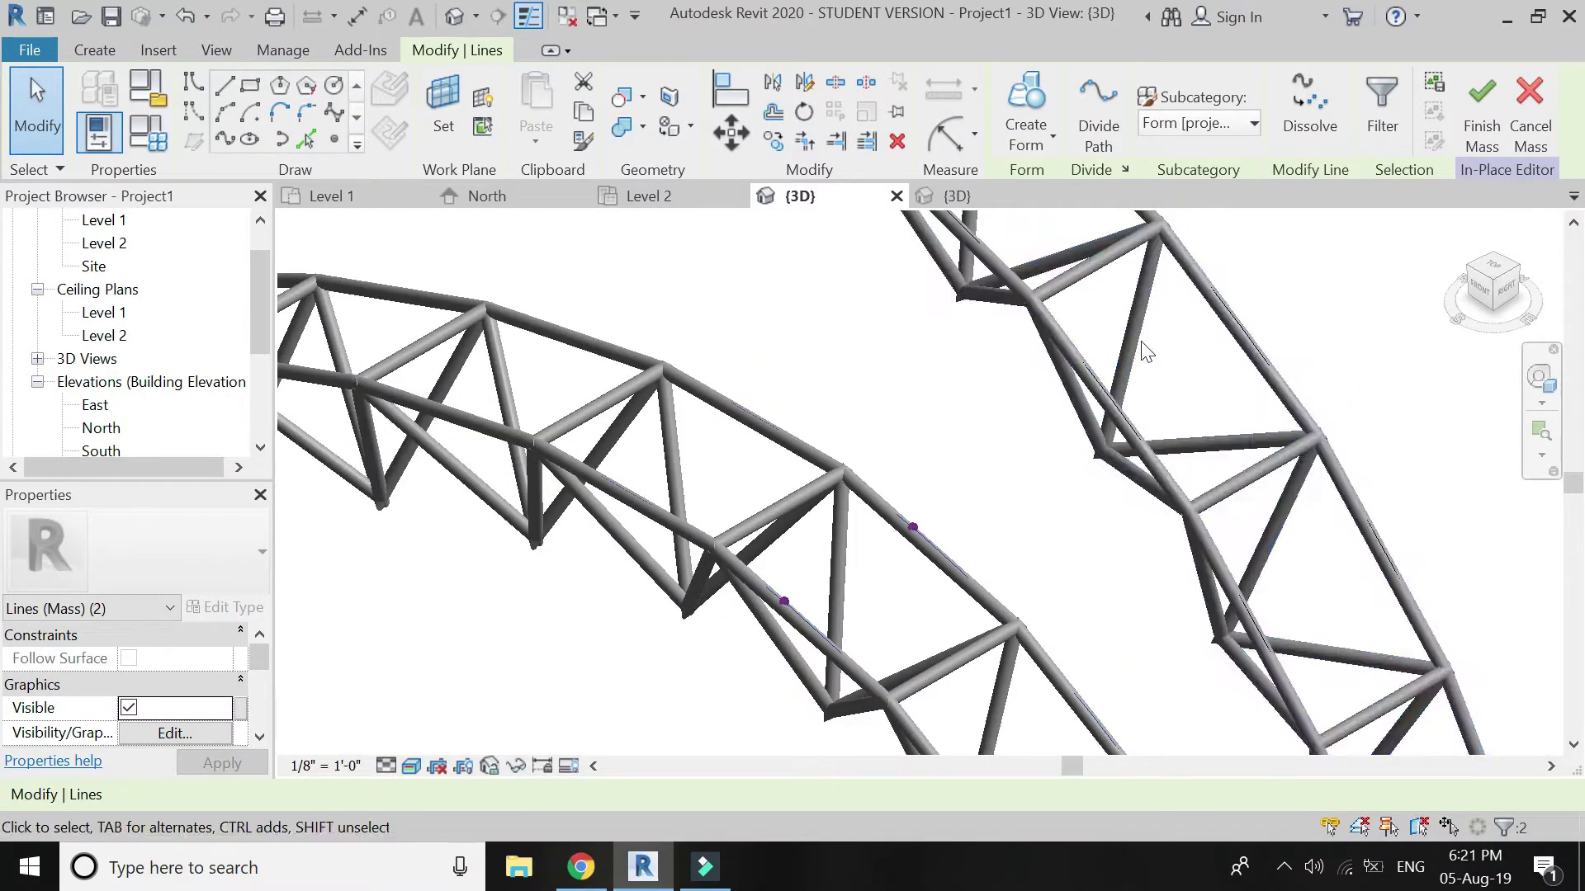
left_click(1028, 107)
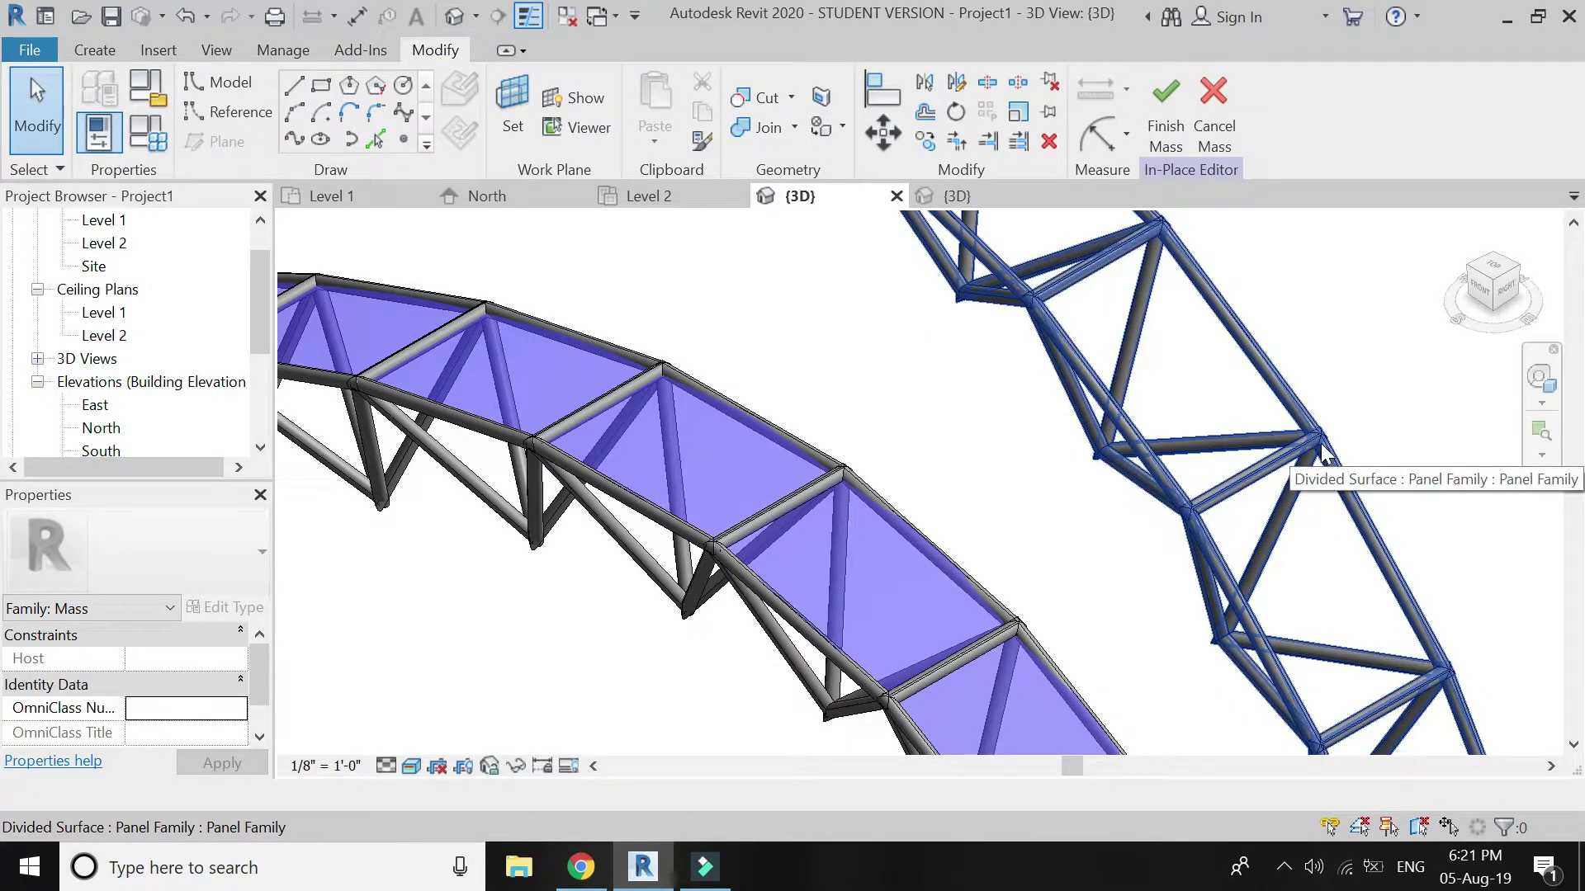
Step: Create a surface form between the two spline model lines along the top edges of the farther truss ribbon
scroll(1320, 446, "up", 5)
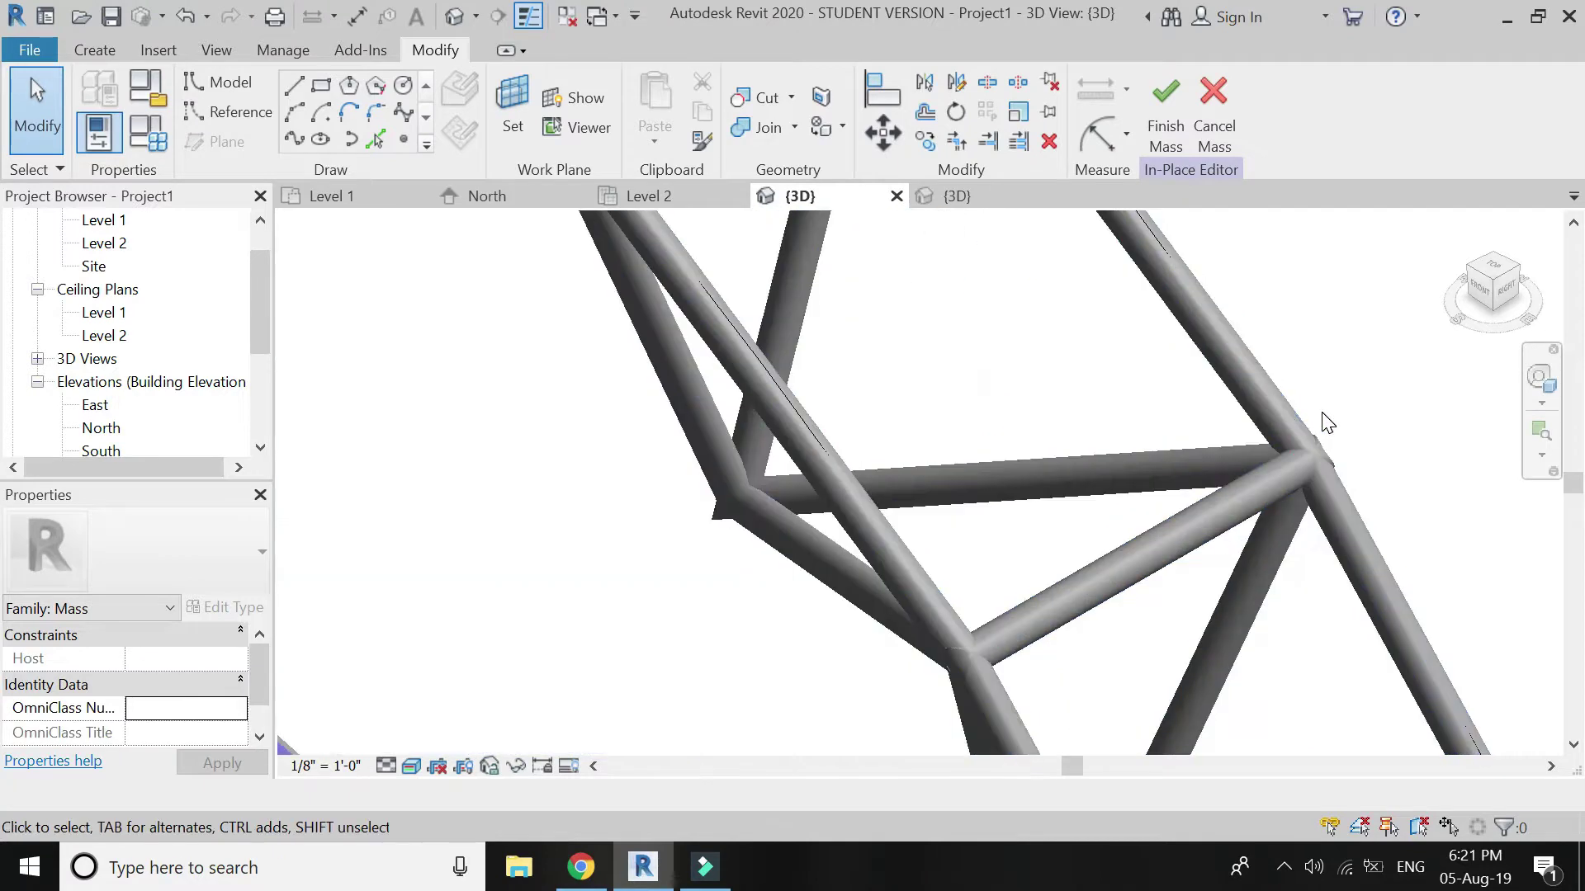
left_click(794, 405)
left_click(1211, 319)
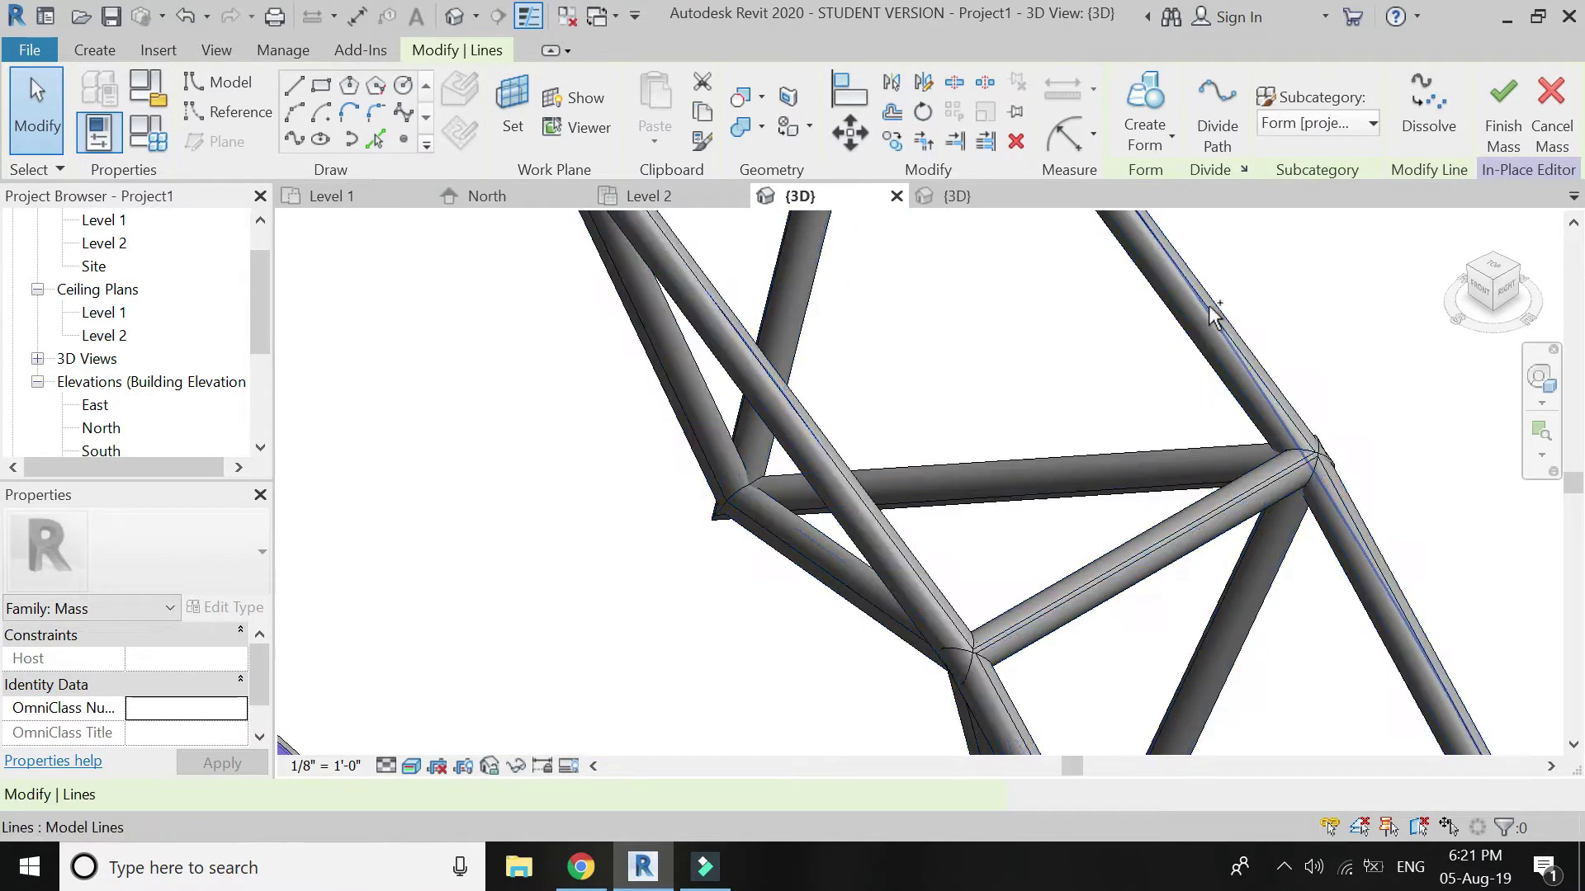
left_click(1210, 317, "ctrl")
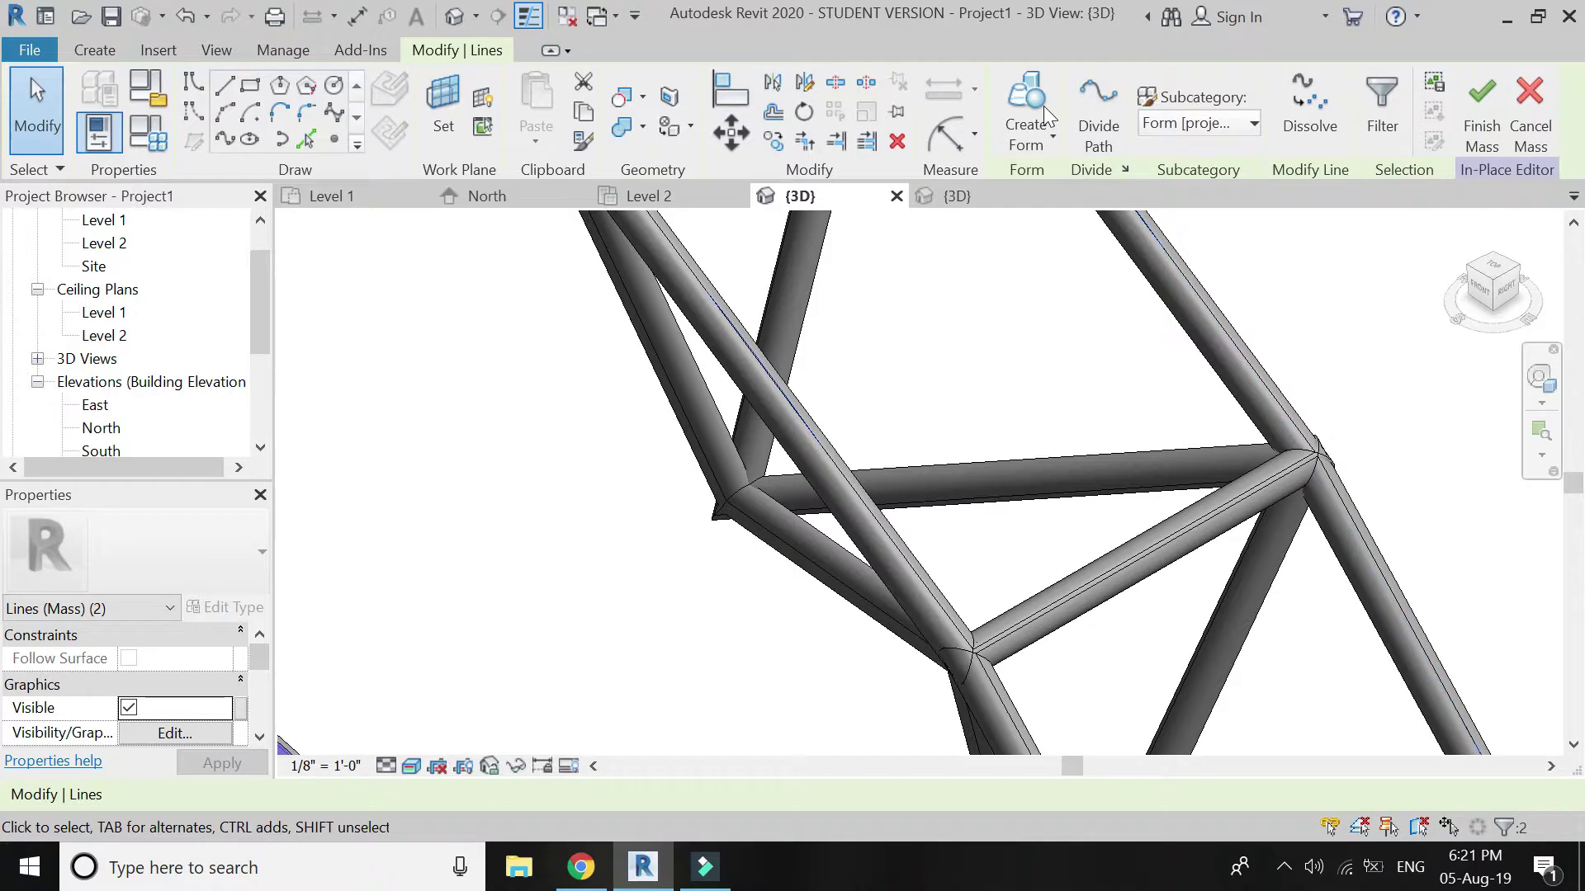
scroll(1073, 339, "down", 8)
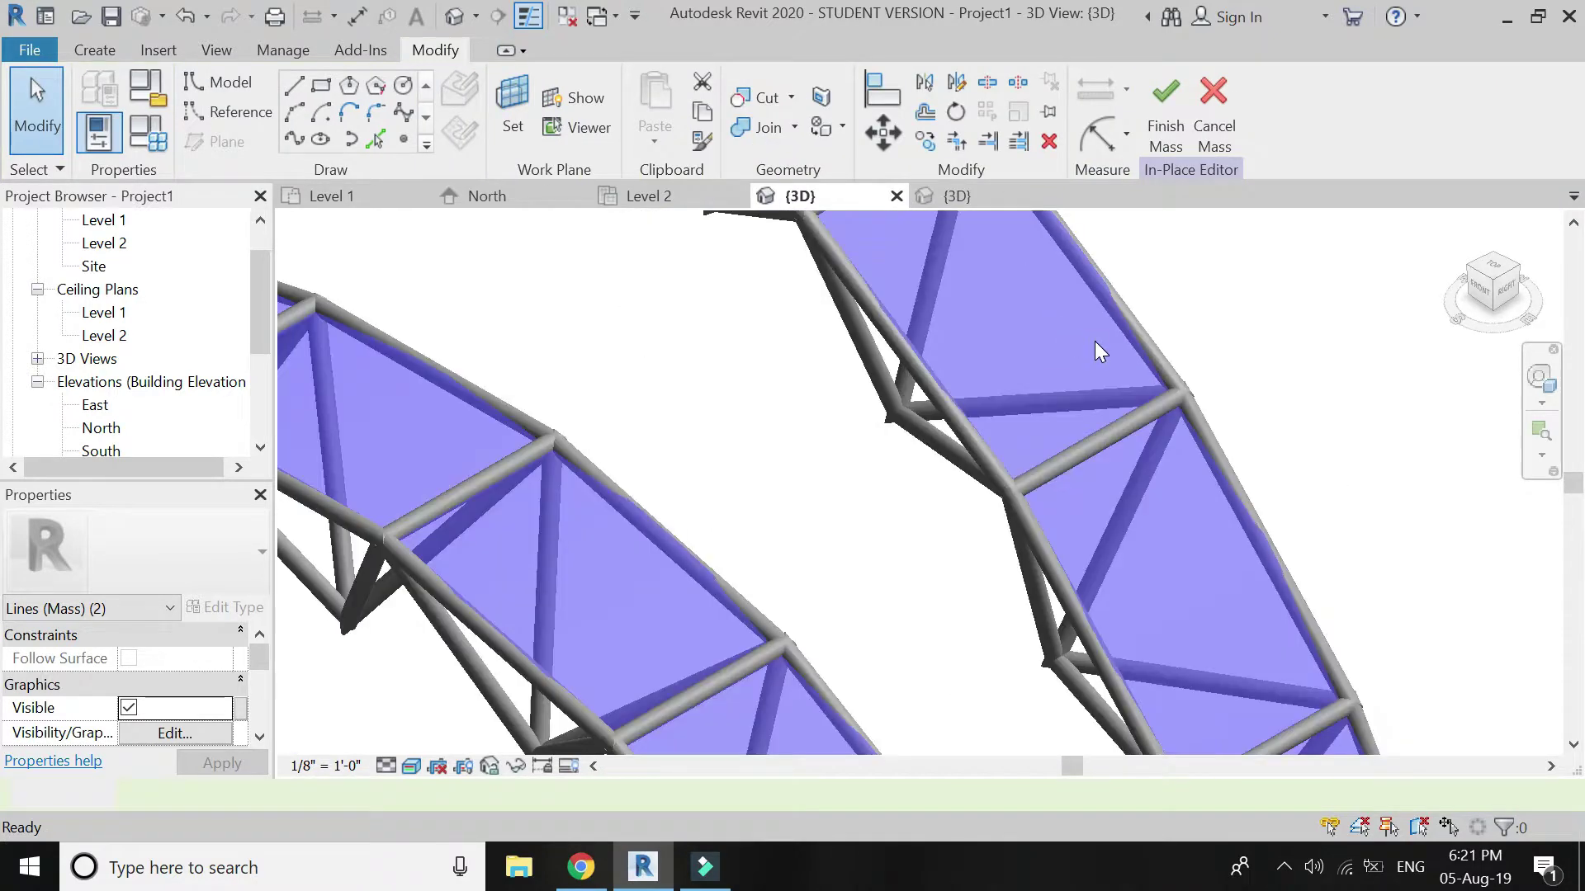
scroll(1030, 562, "down", 5)
left_click(923, 591)
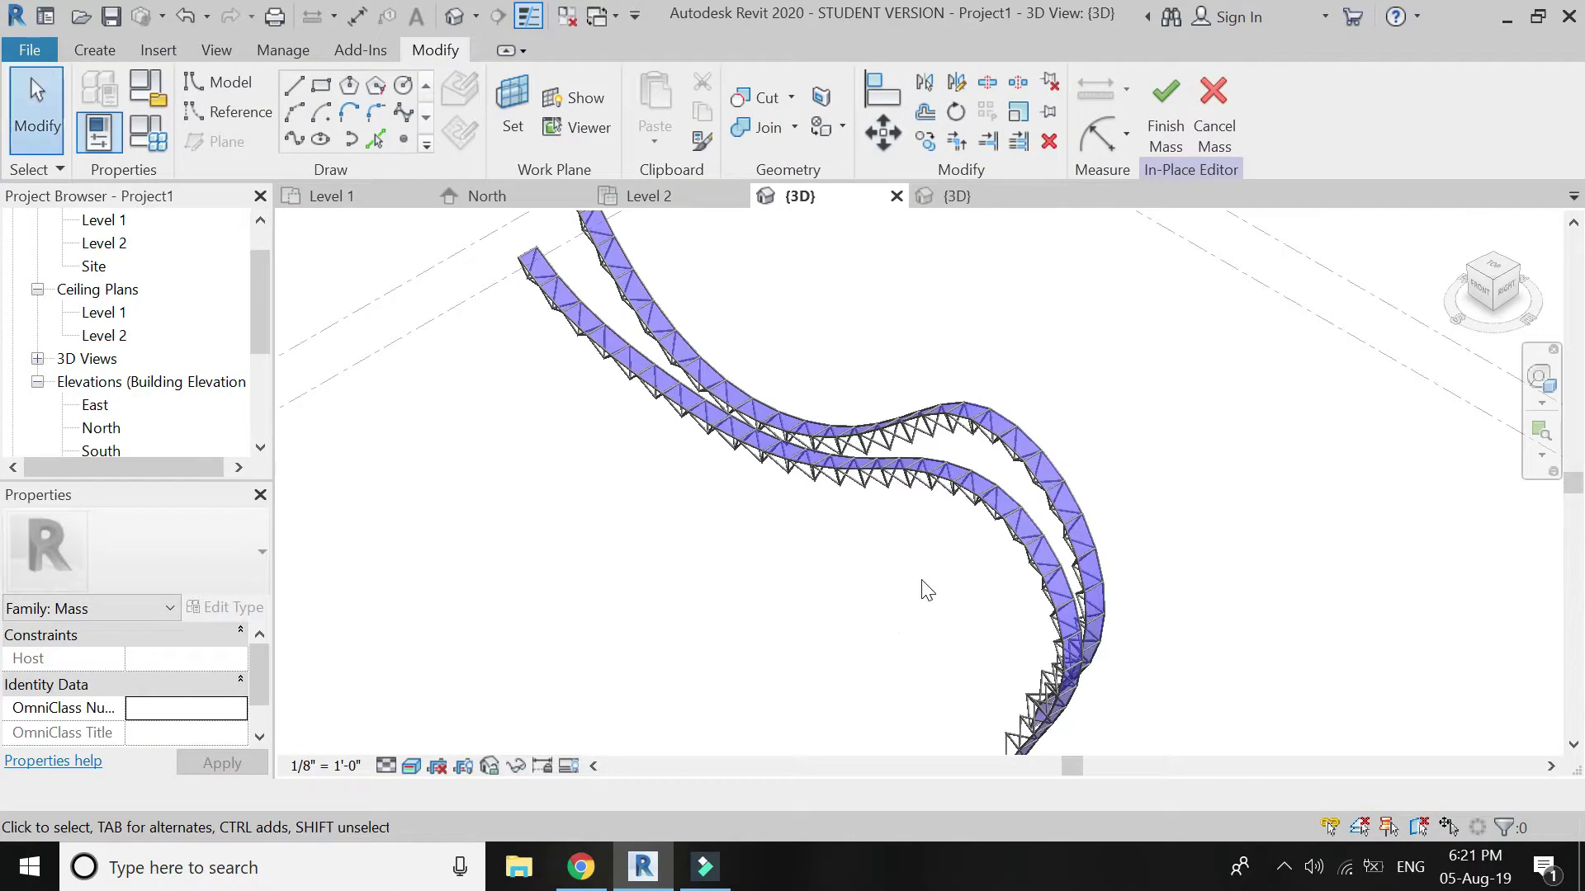
left_click(1495, 259)
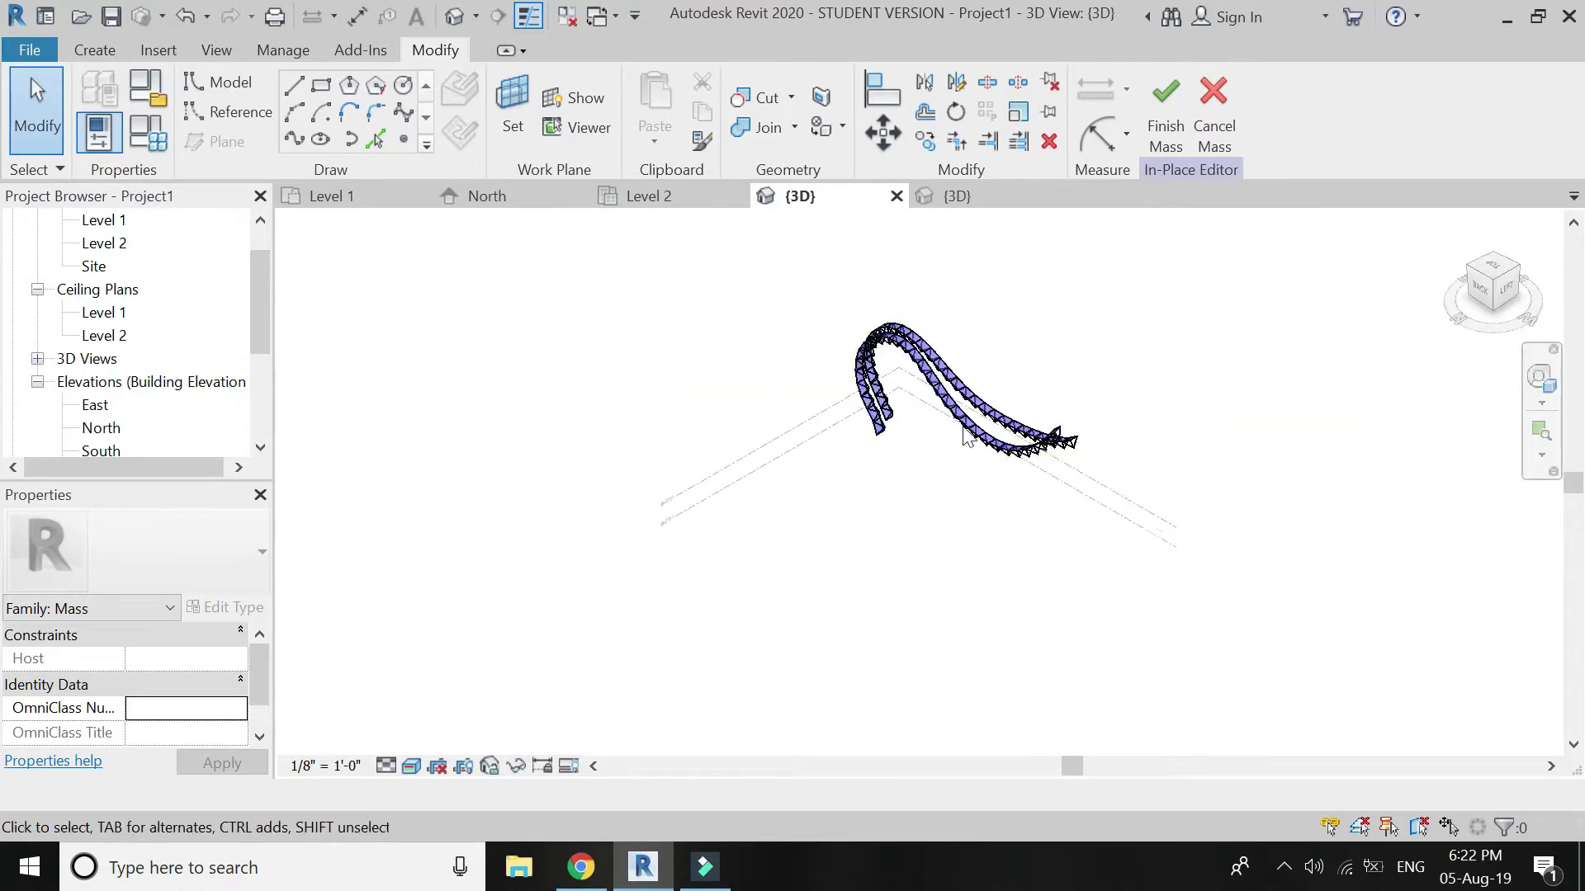
scroll(967, 436, "up", 5)
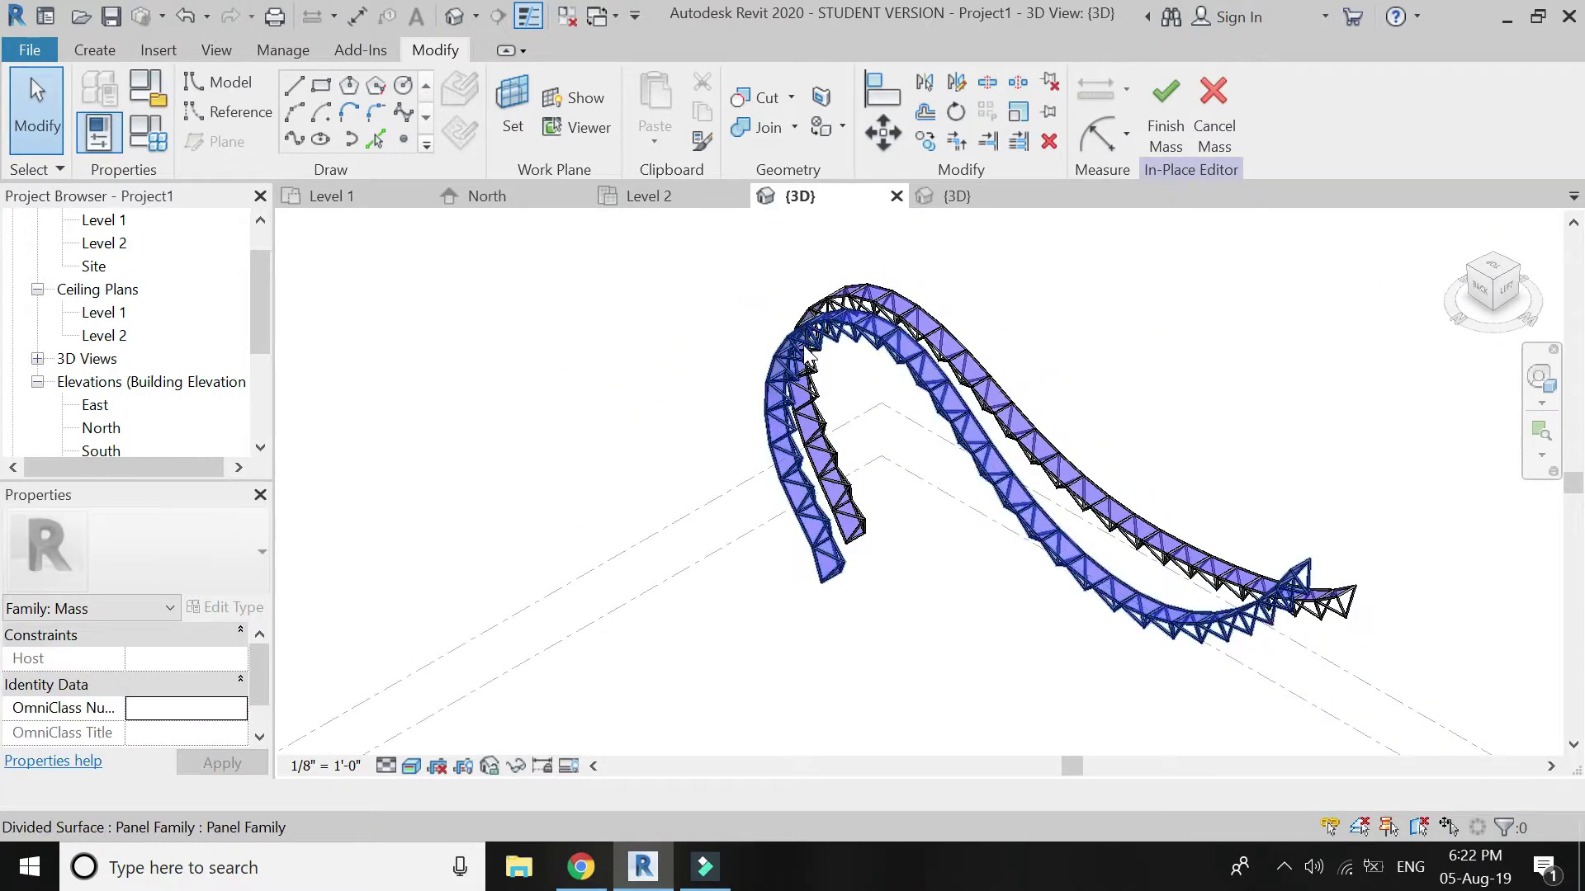
Step: In the North elevation, set the work plane to Reference Plane : a2 for a spline model line
left_click(532, 198)
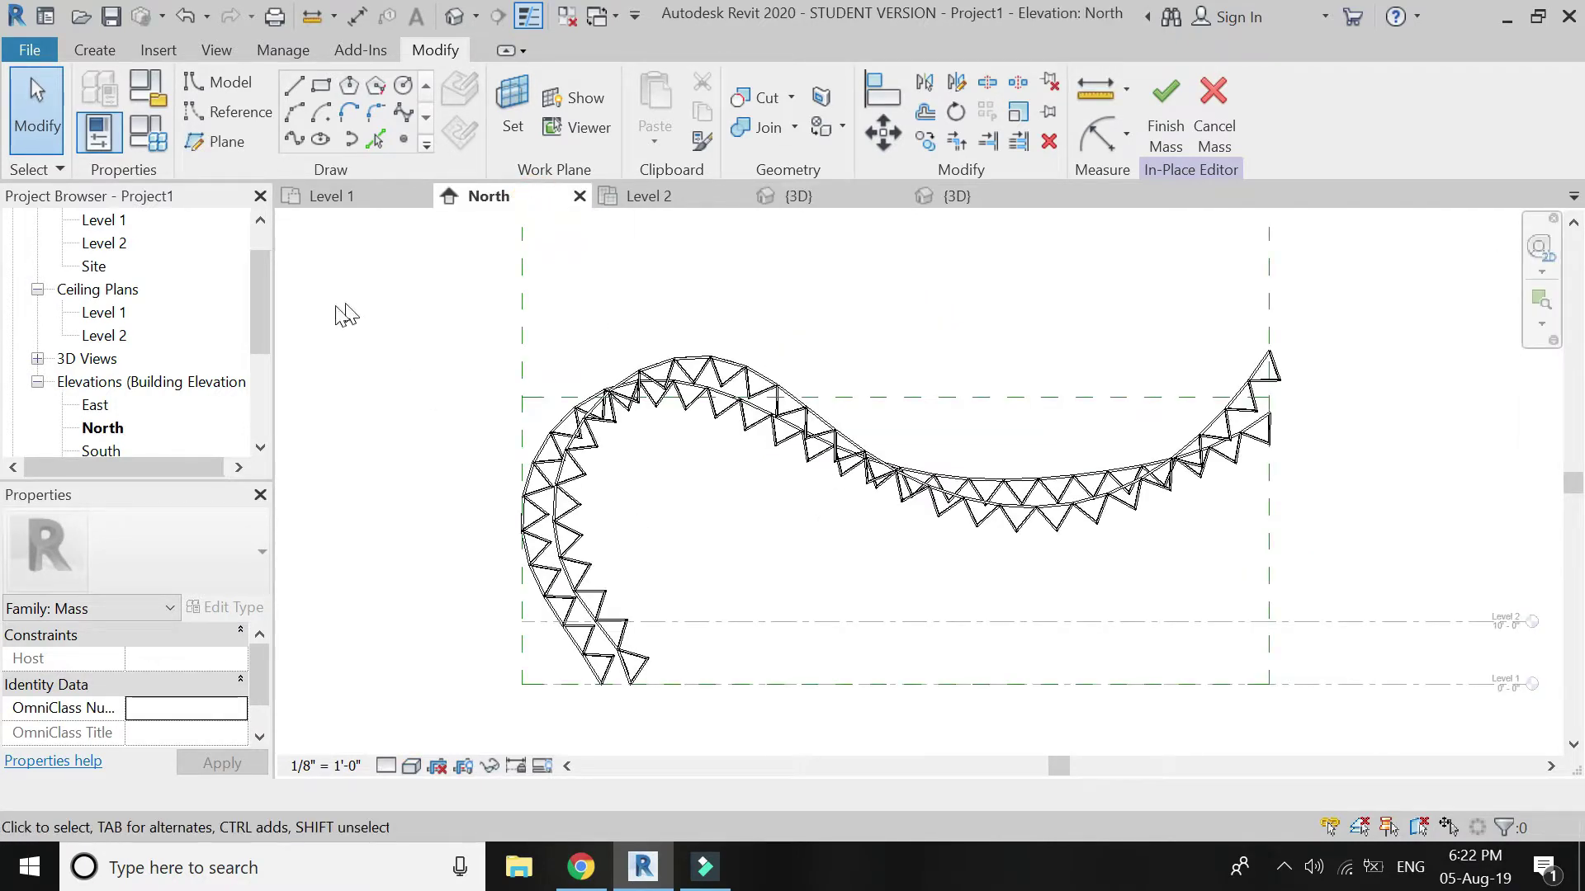
left_click(511, 123)
left_click(1296, 561)
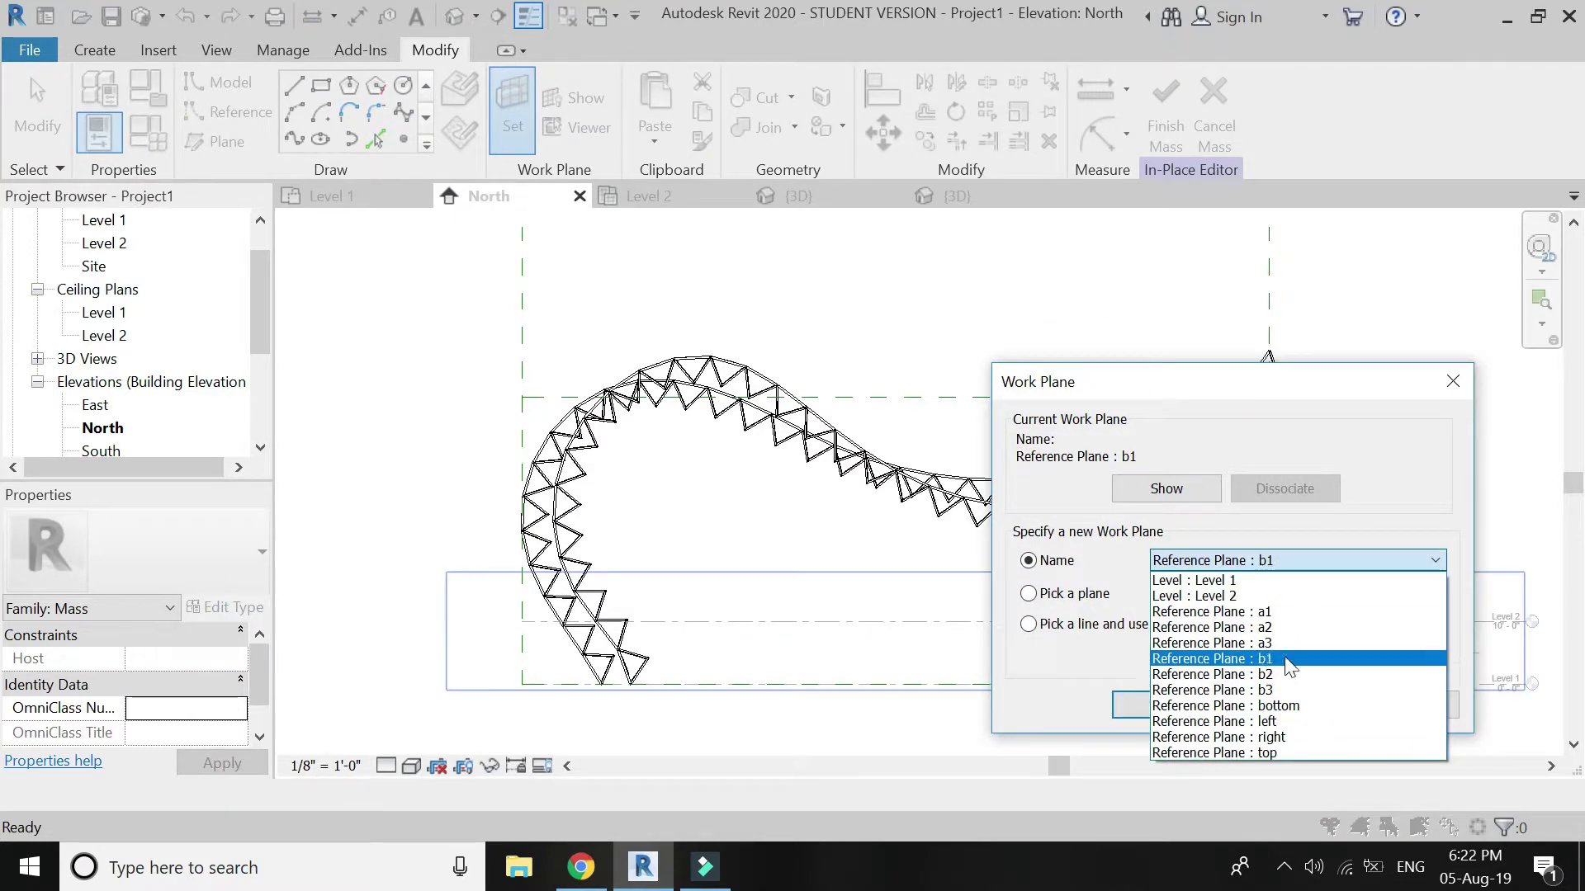
left_click(1275, 627)
left_click(1203, 708)
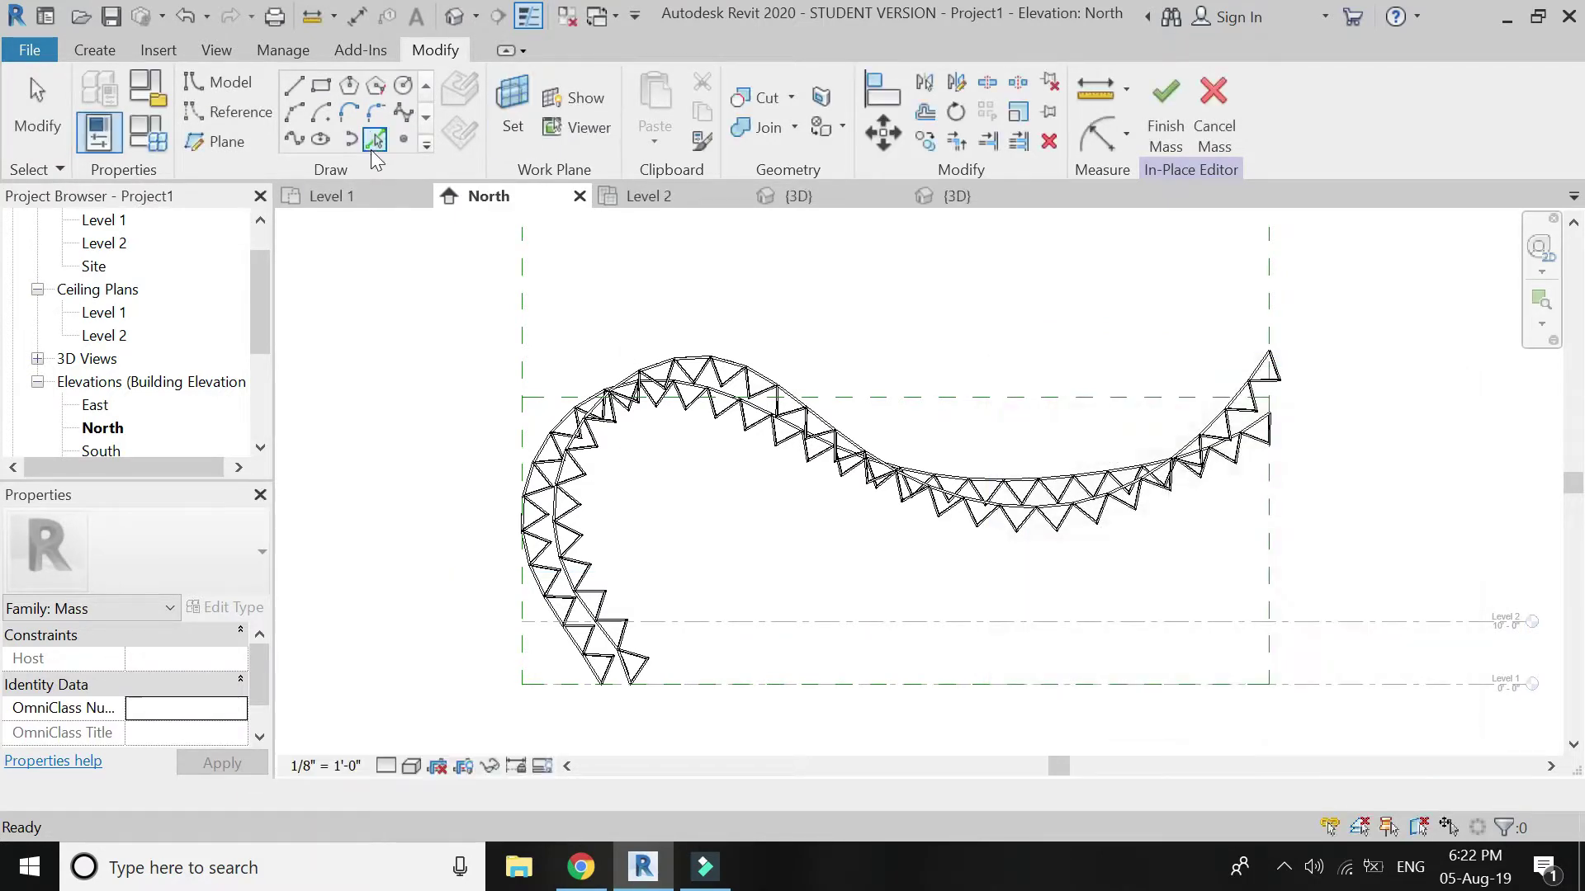
left_click(300, 146)
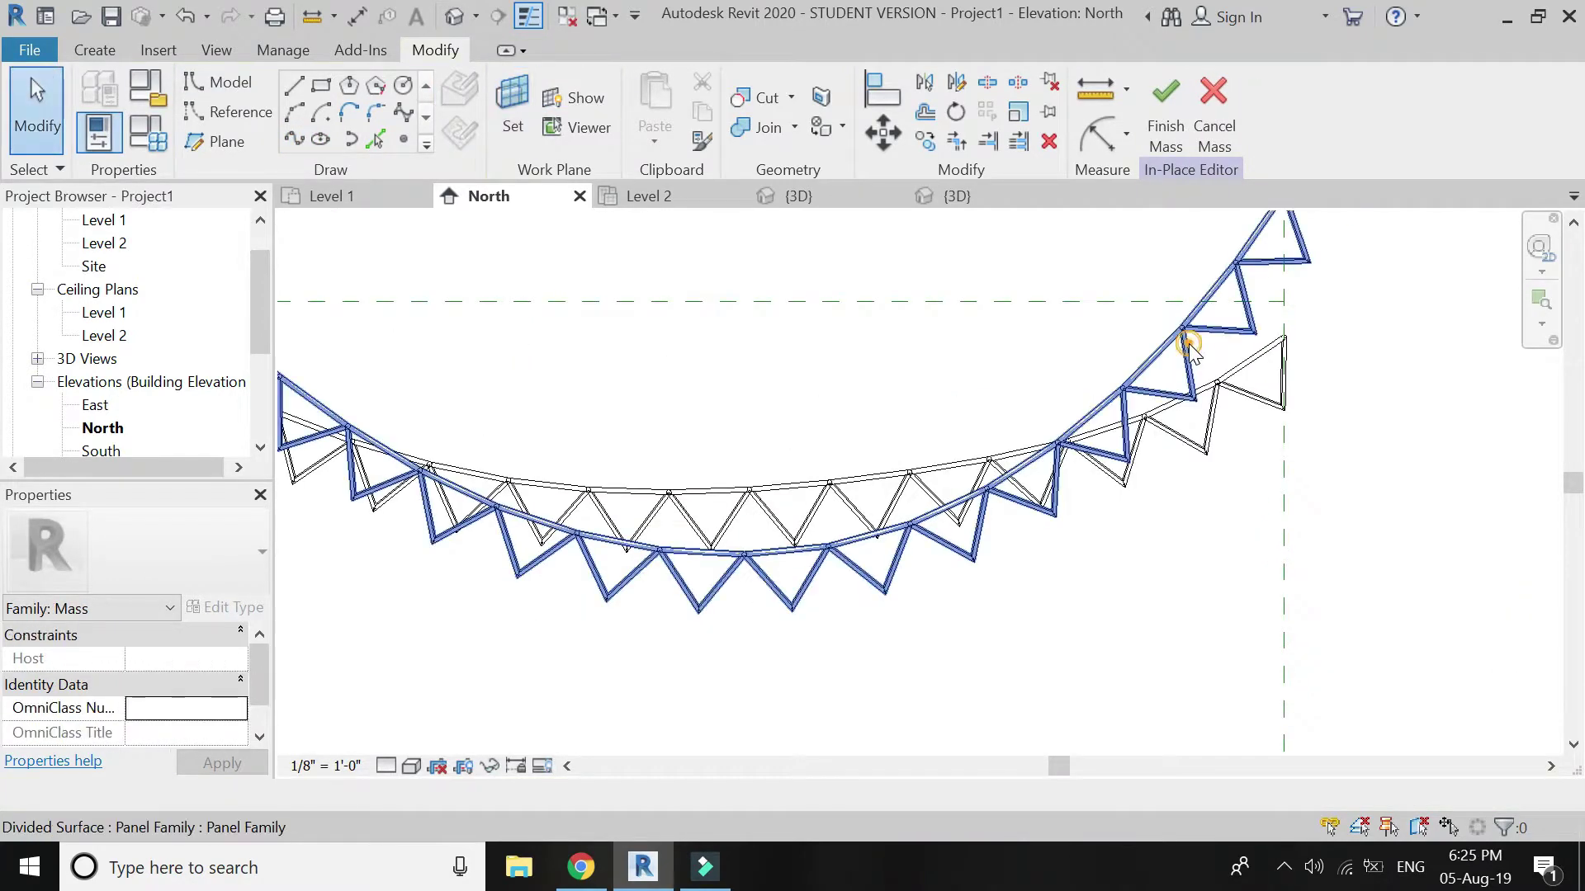
Step: Temporarily hide the truss ribbon whose right end rises higher in the North elevation
left_click(1188, 345)
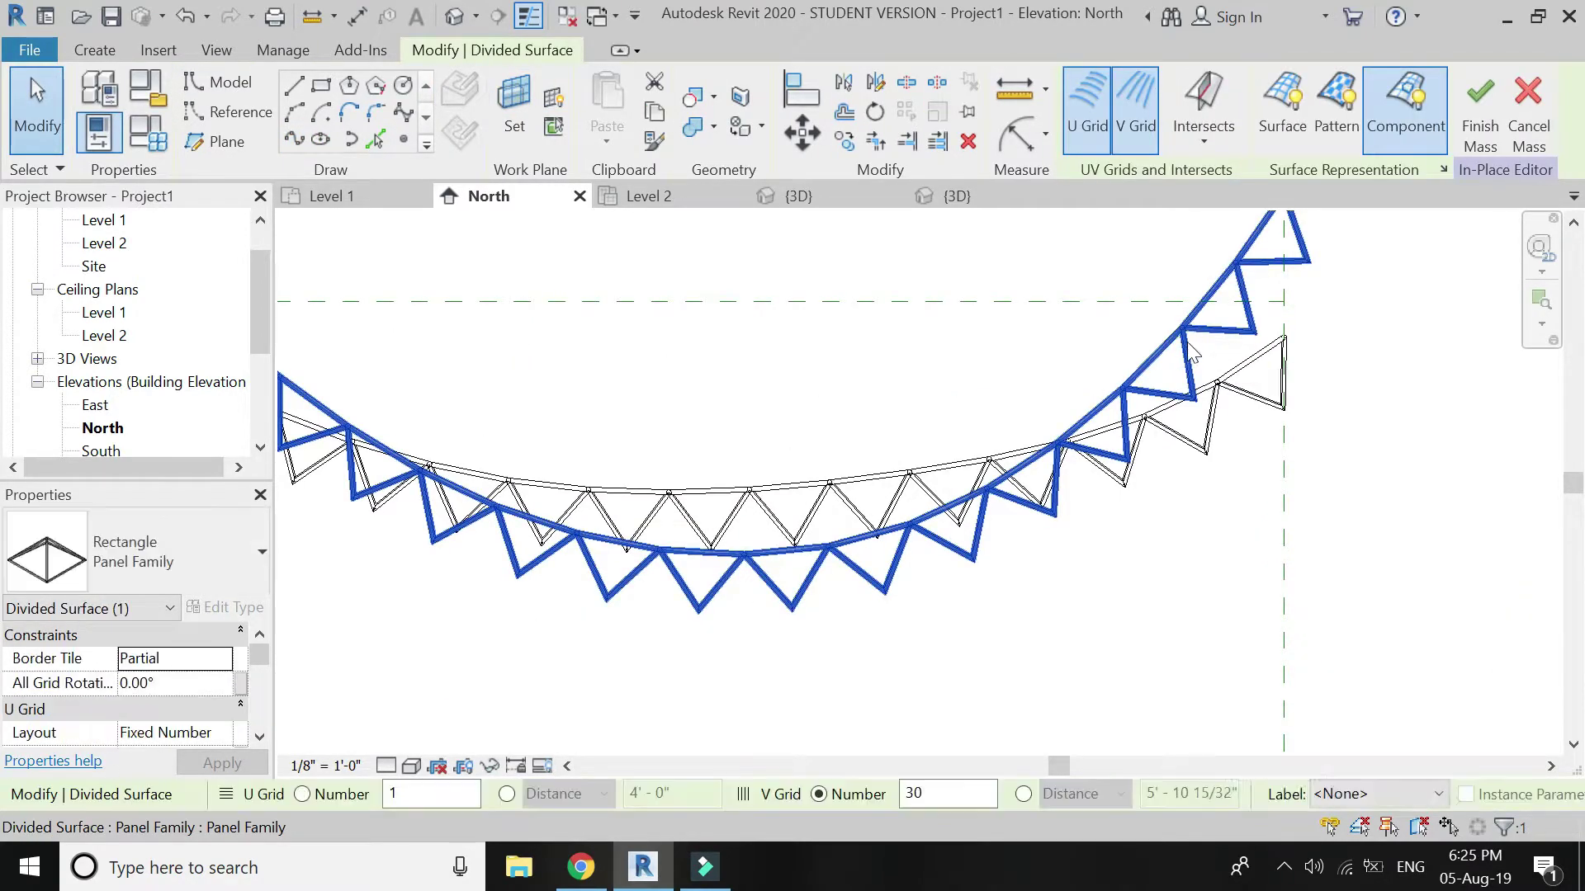
right_click(1189, 346)
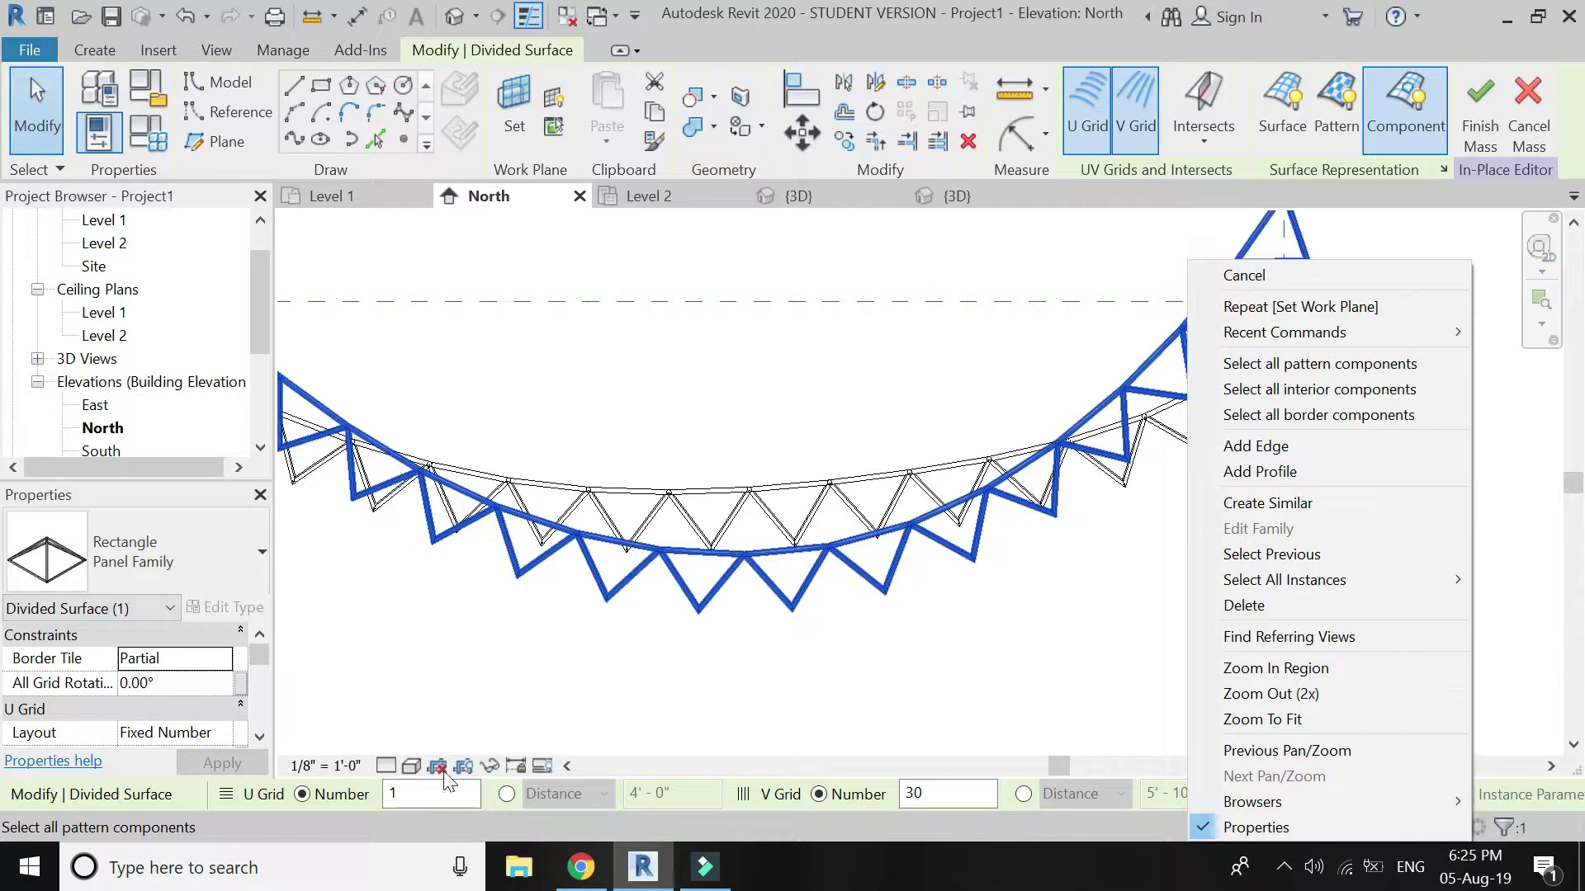
left_click(771, 706)
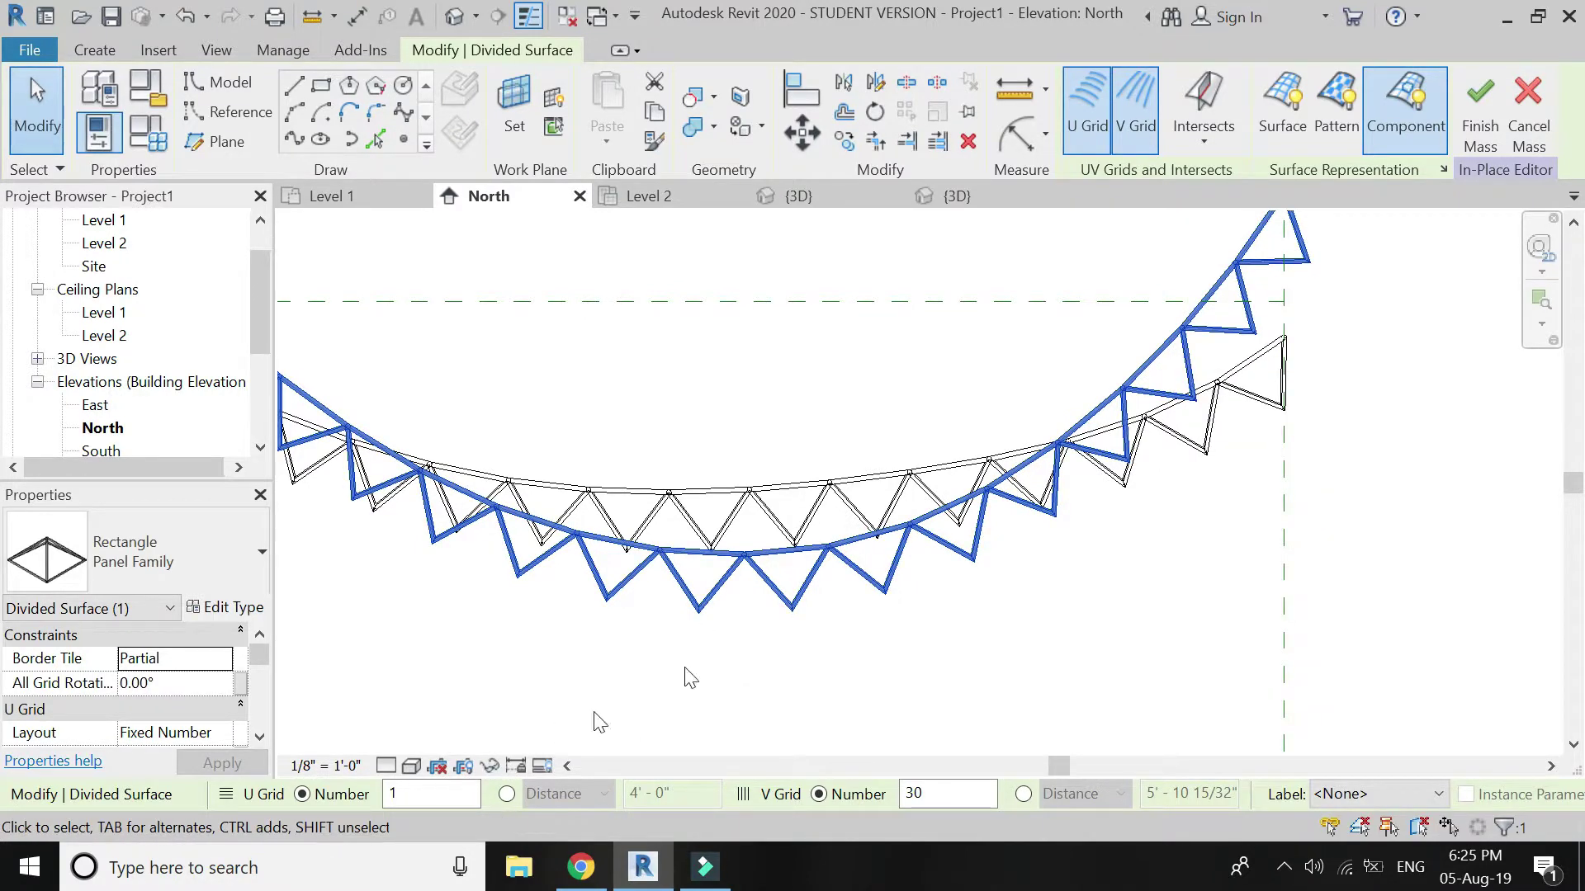
left_click(489, 766)
left_click(622, 700)
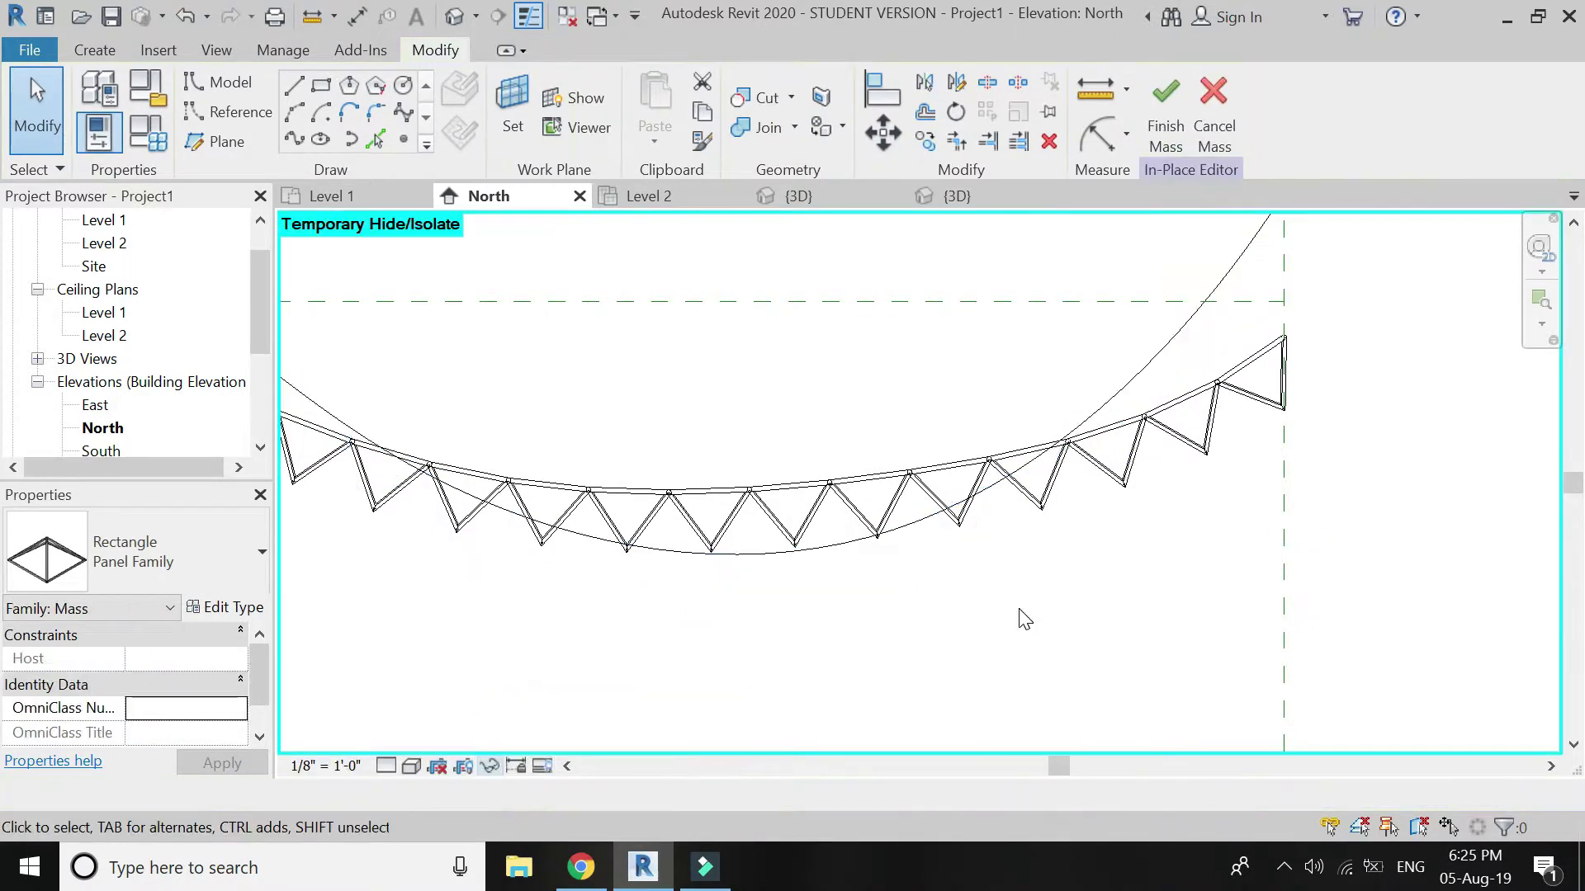
Step: Start a spline model line at the right end of the visible truss, snapping its points to successive lower apexes
scroll(1287, 348, "up", 1)
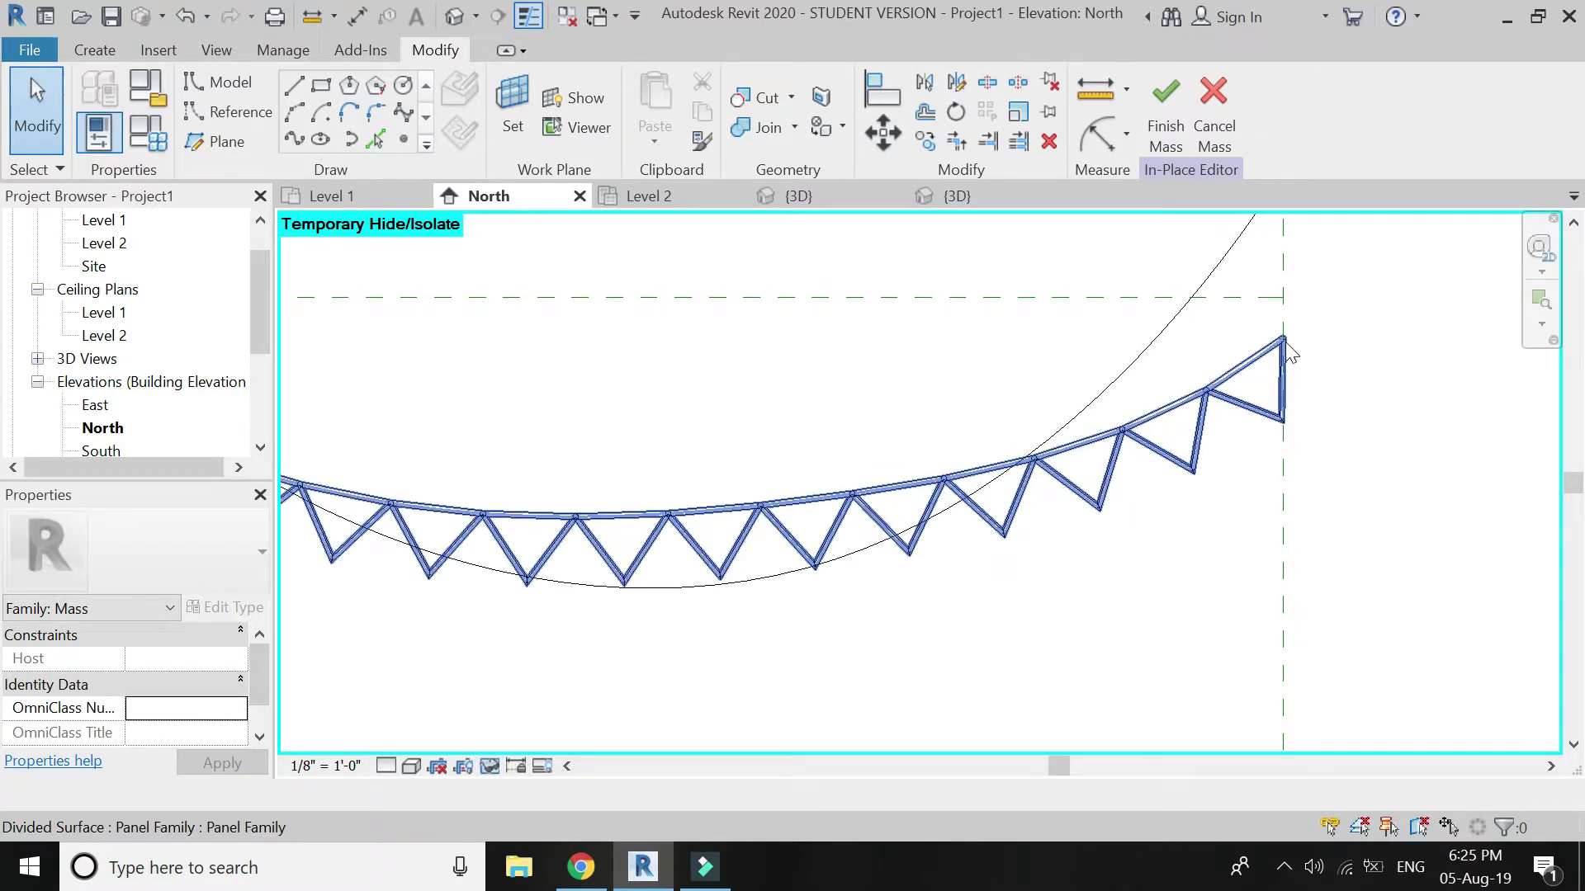
scroll(1272, 376, "up", 2)
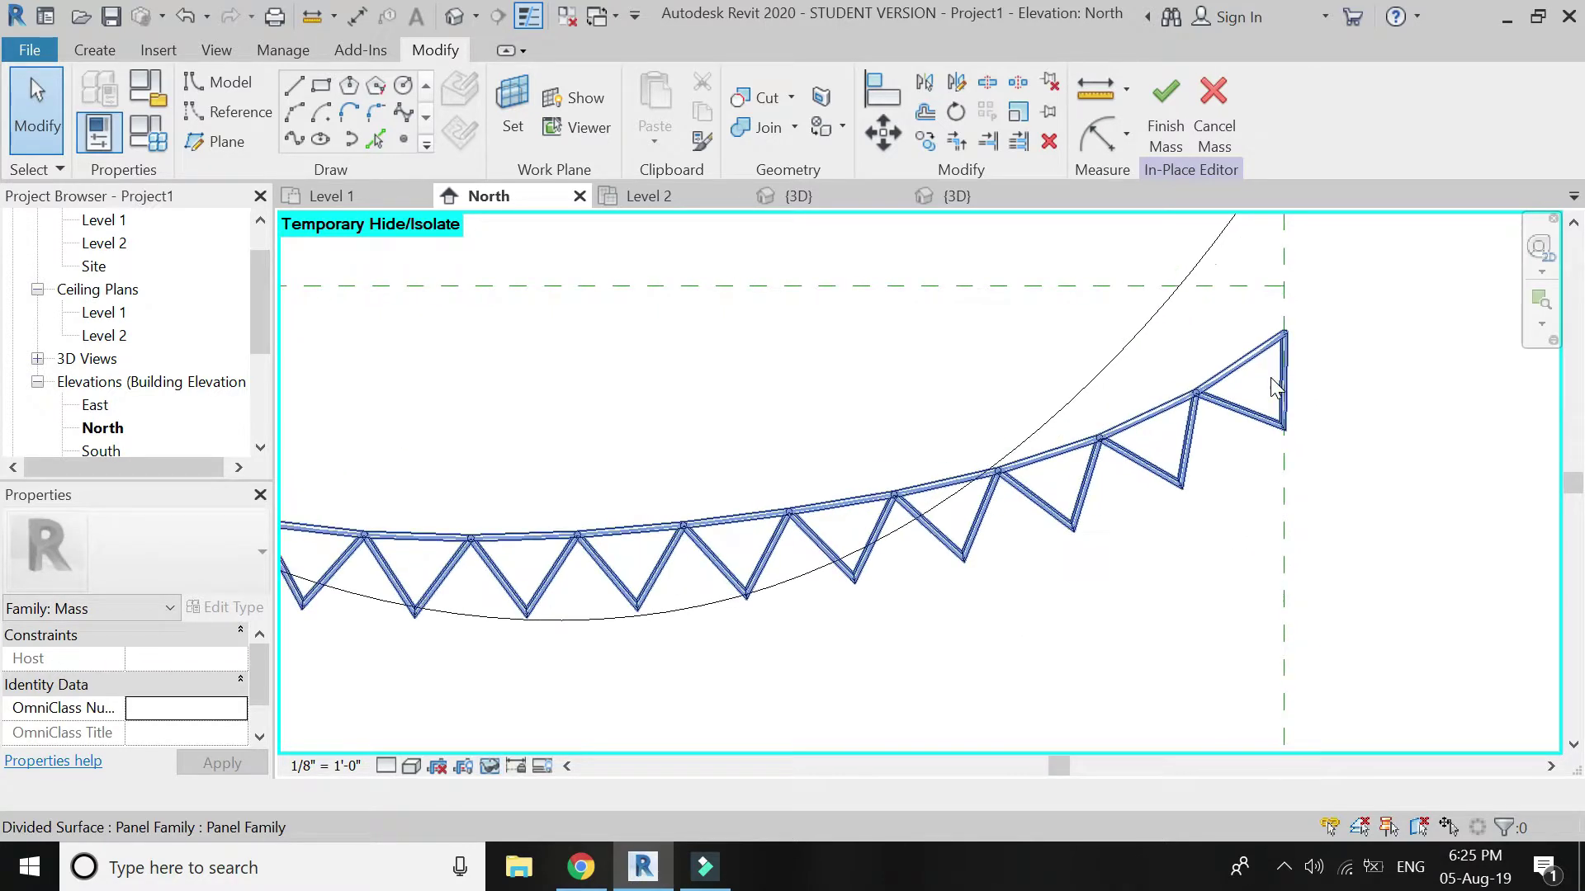
left_click(294, 142)
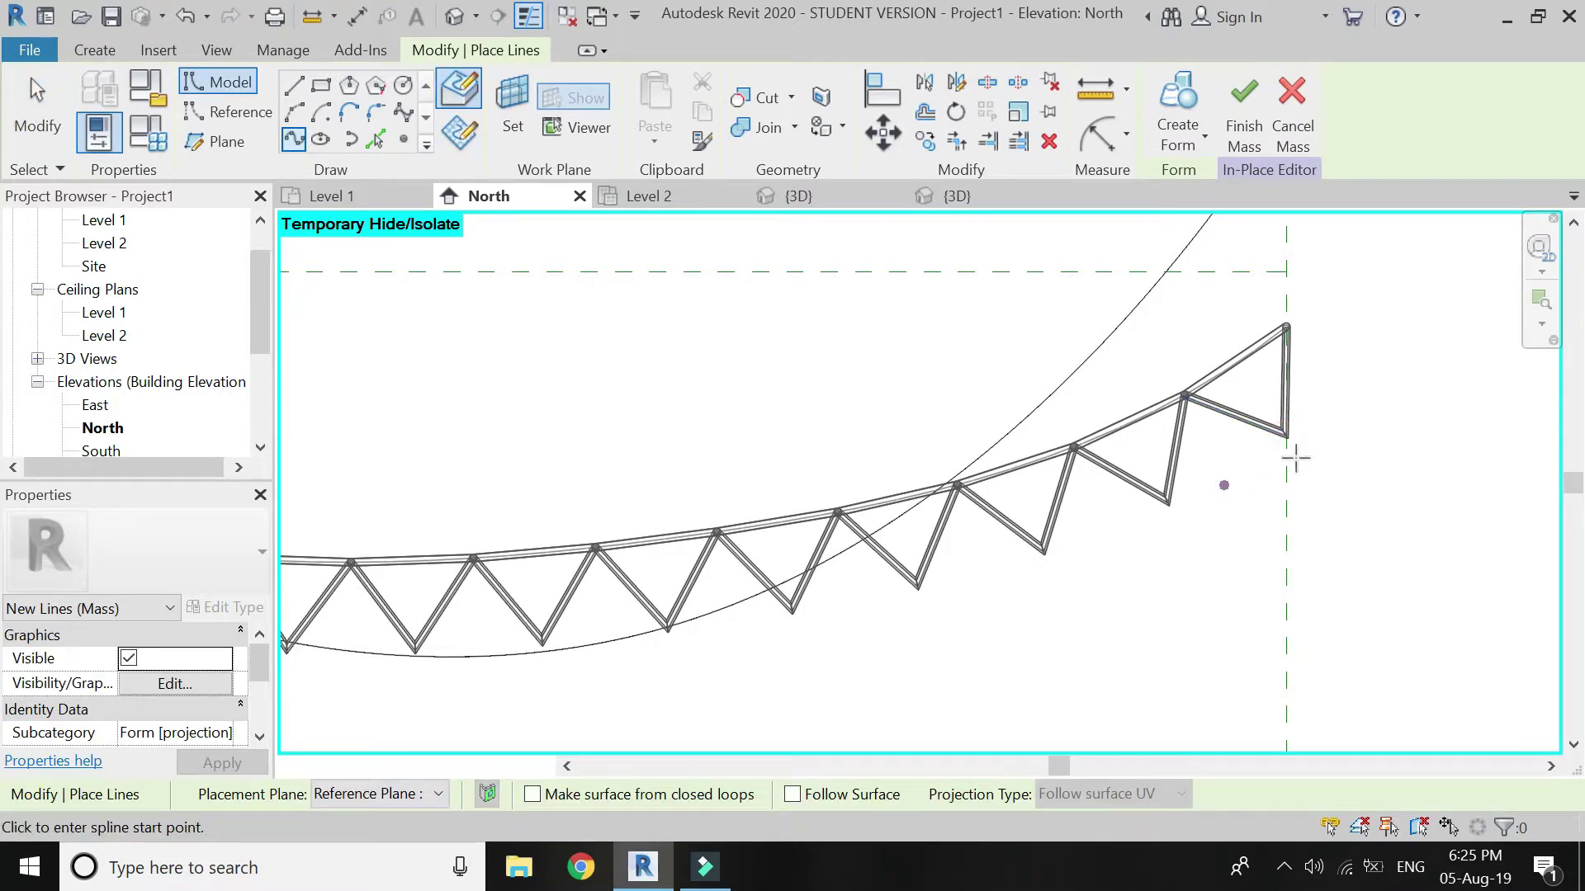
left_click(1286, 436)
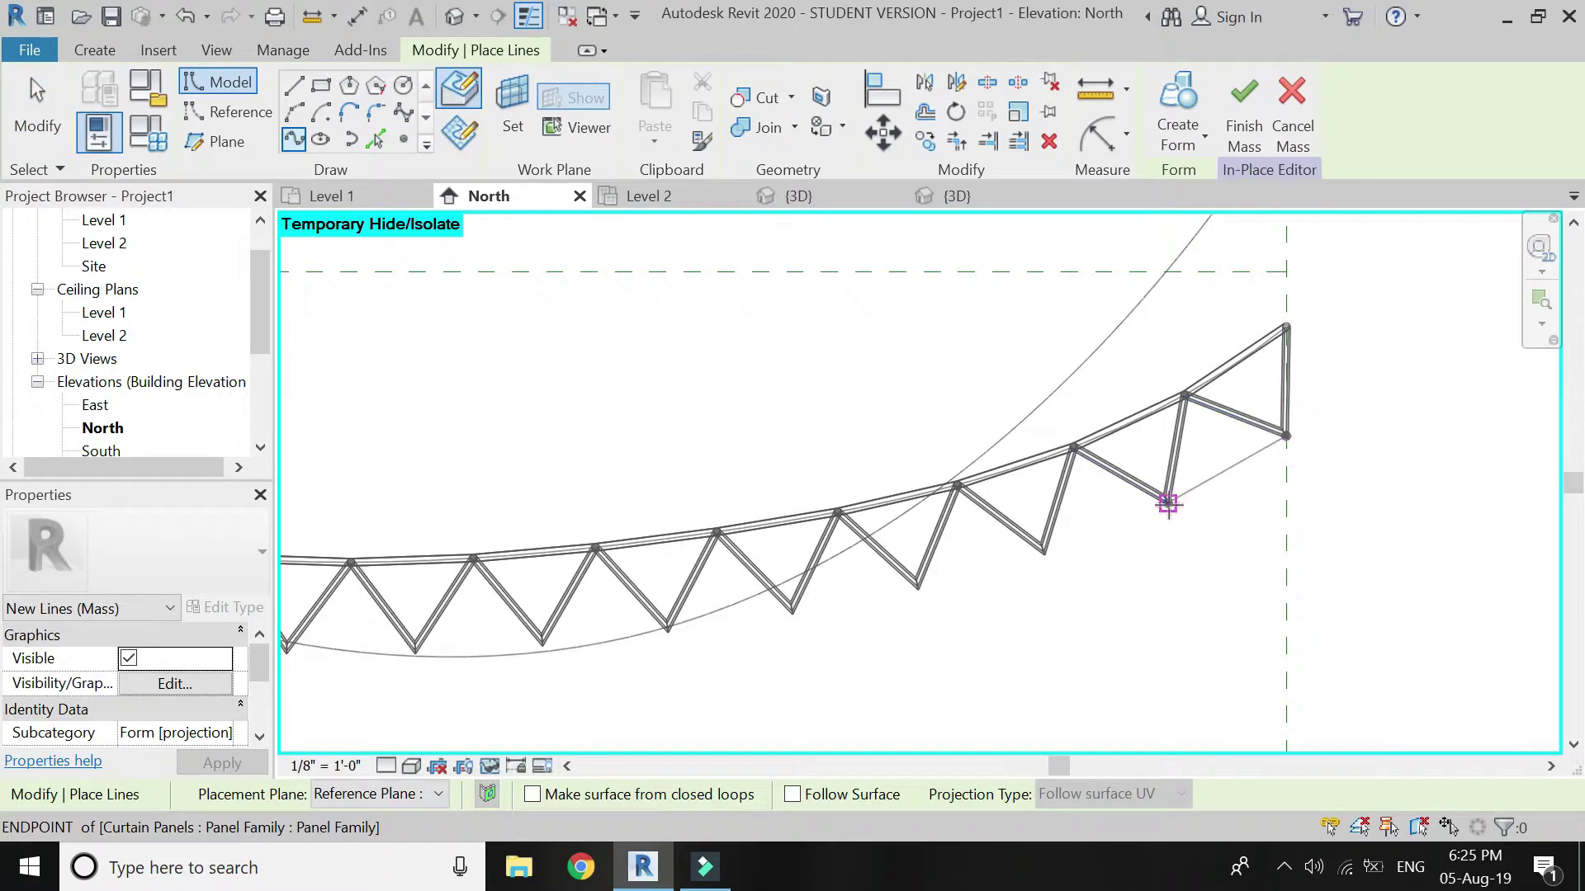
left_click(1168, 503)
left_click(1044, 552)
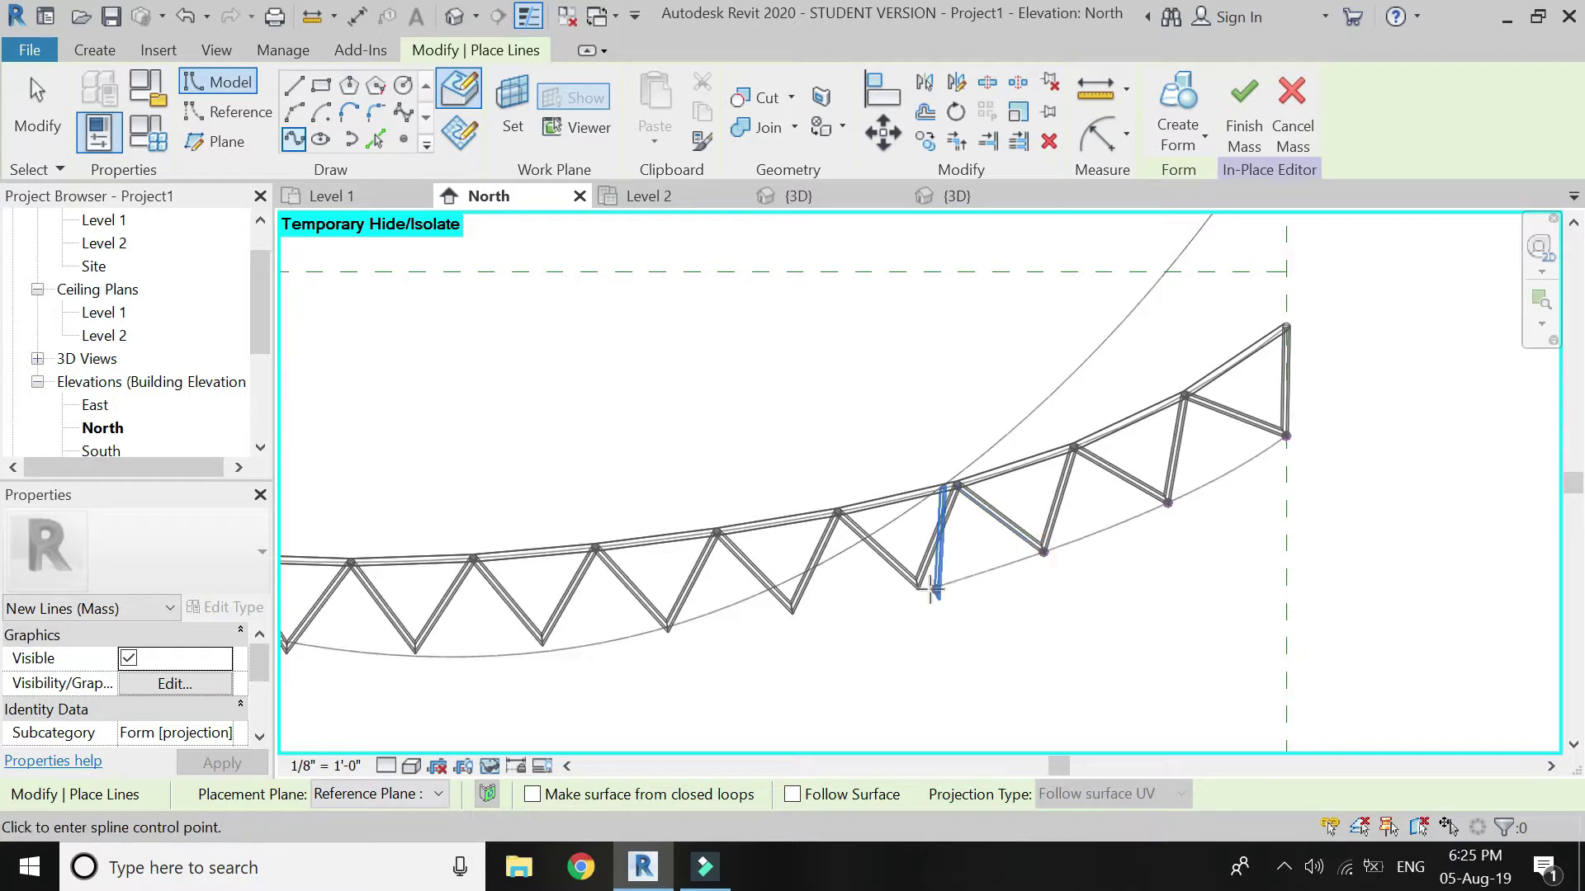
left_click(917, 586)
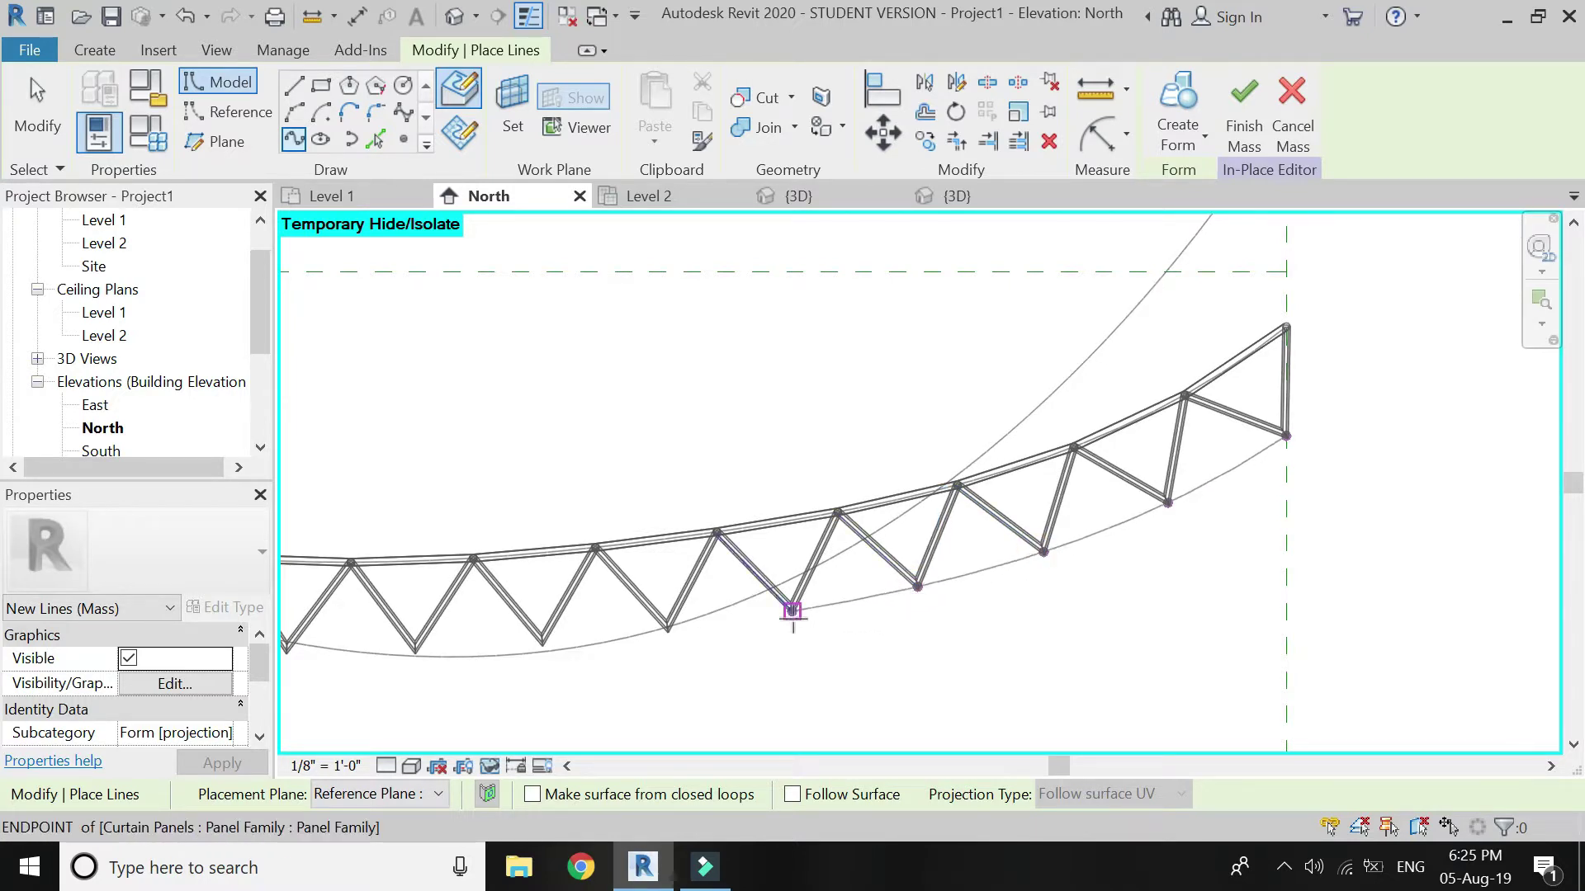
left_click(792, 613)
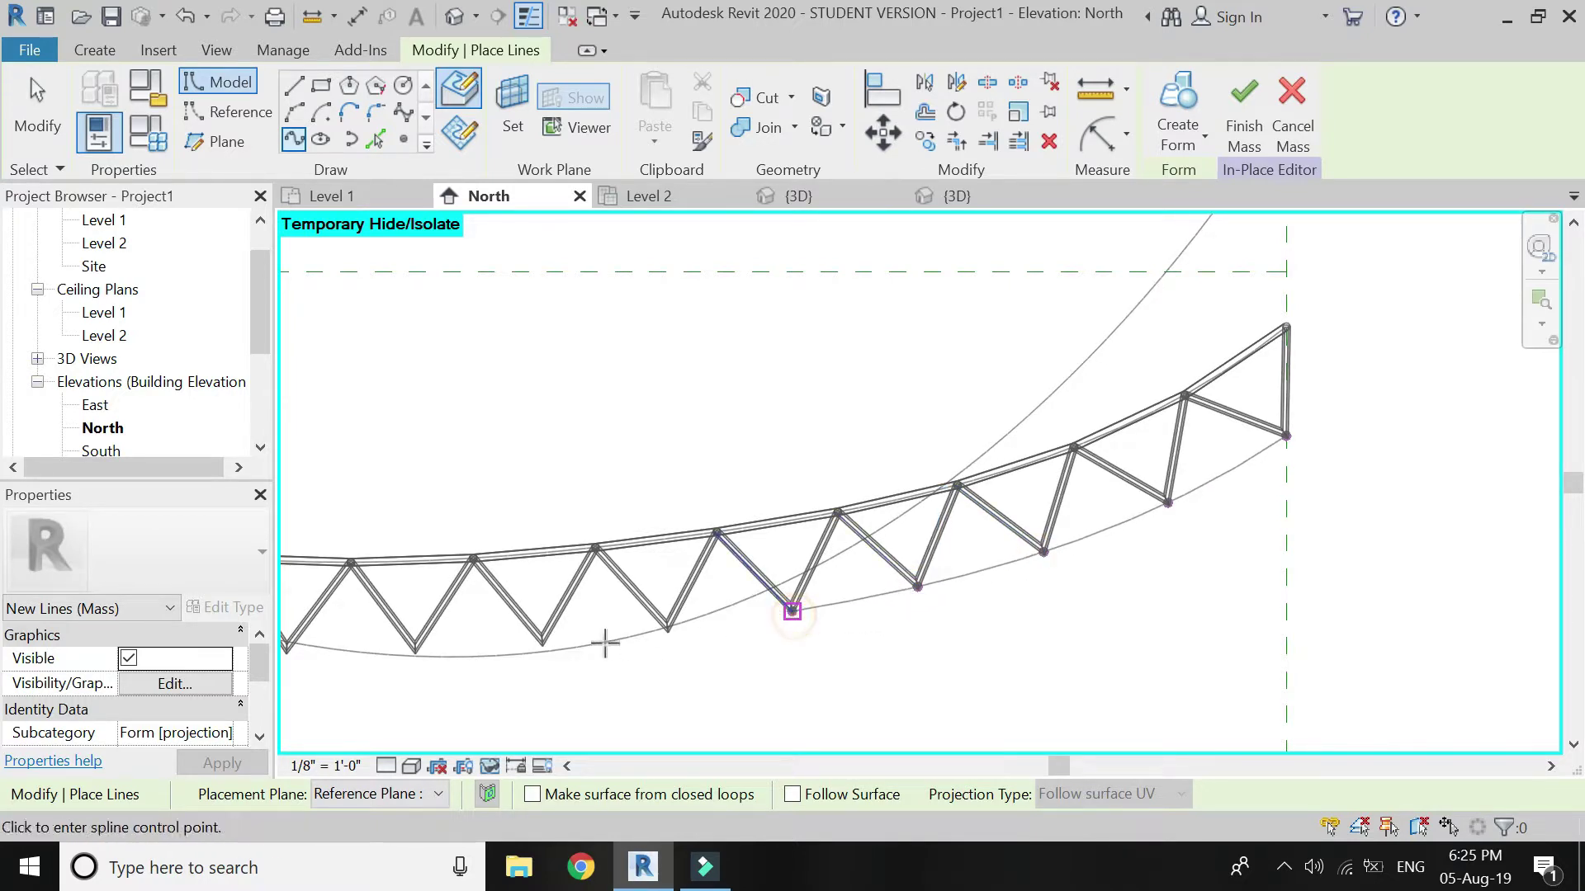
left_click(666, 628)
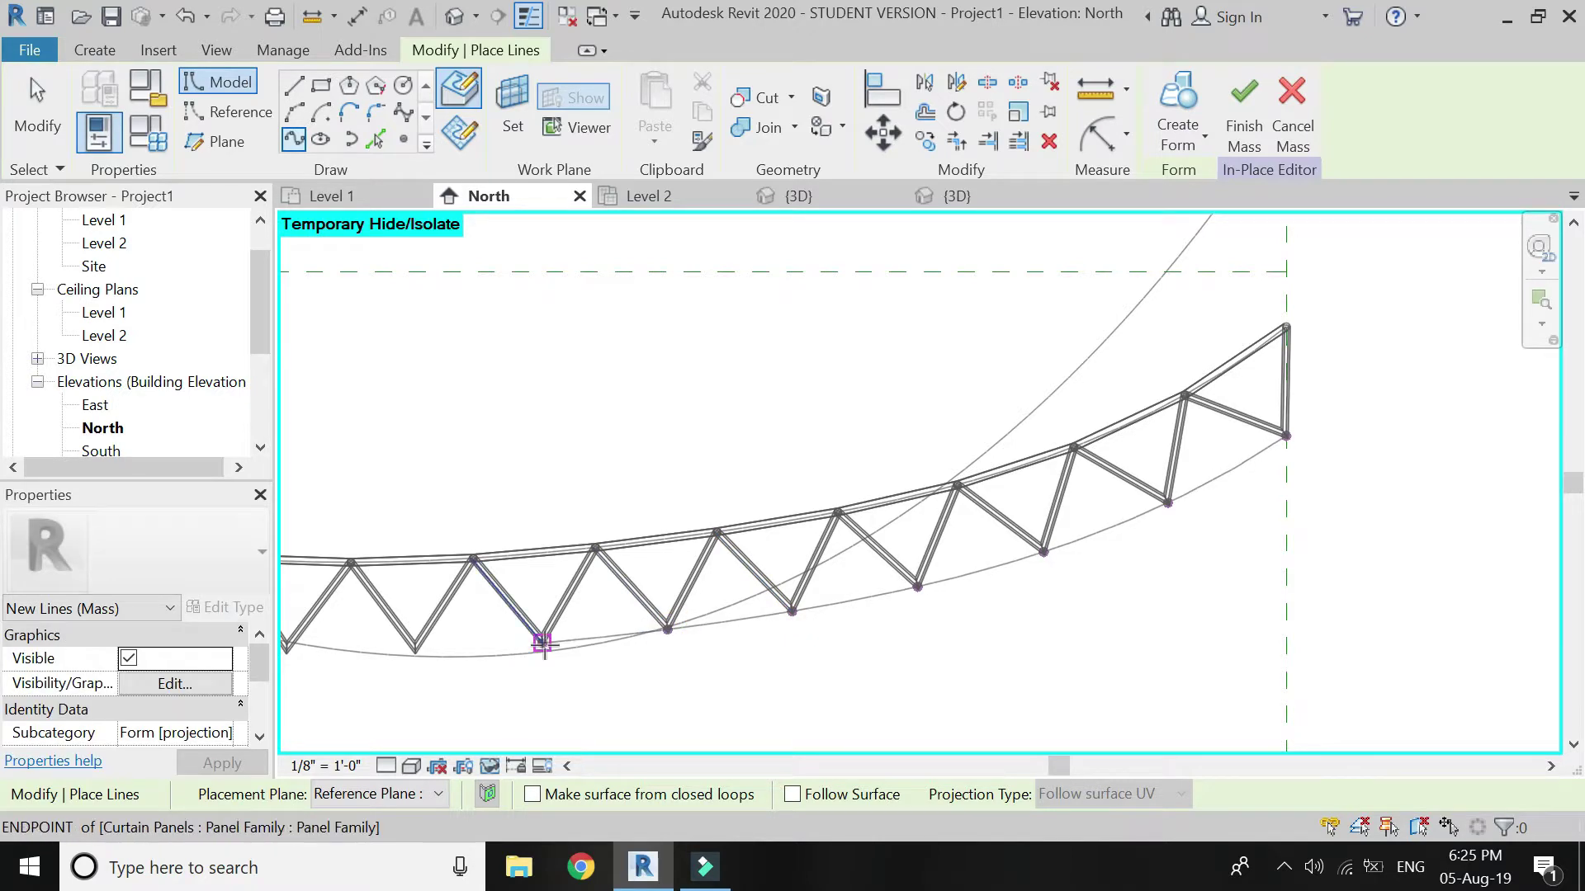
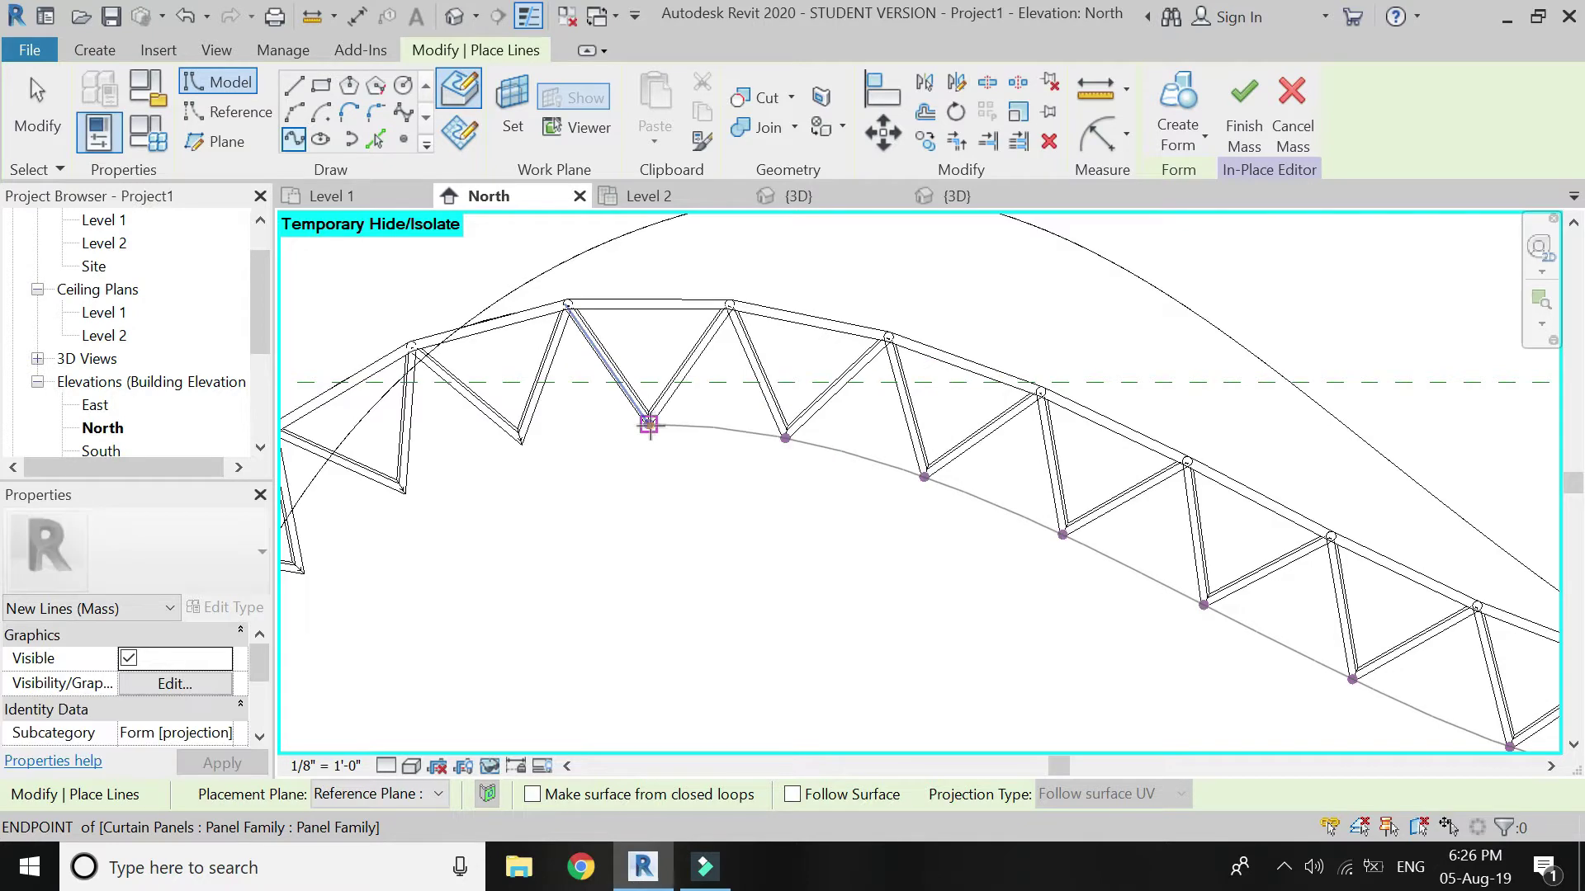
Step: Continue the spline through the truss's inner apexes from the crown of the arch around its upper left curve
left_click(520, 441)
left_click(404, 491)
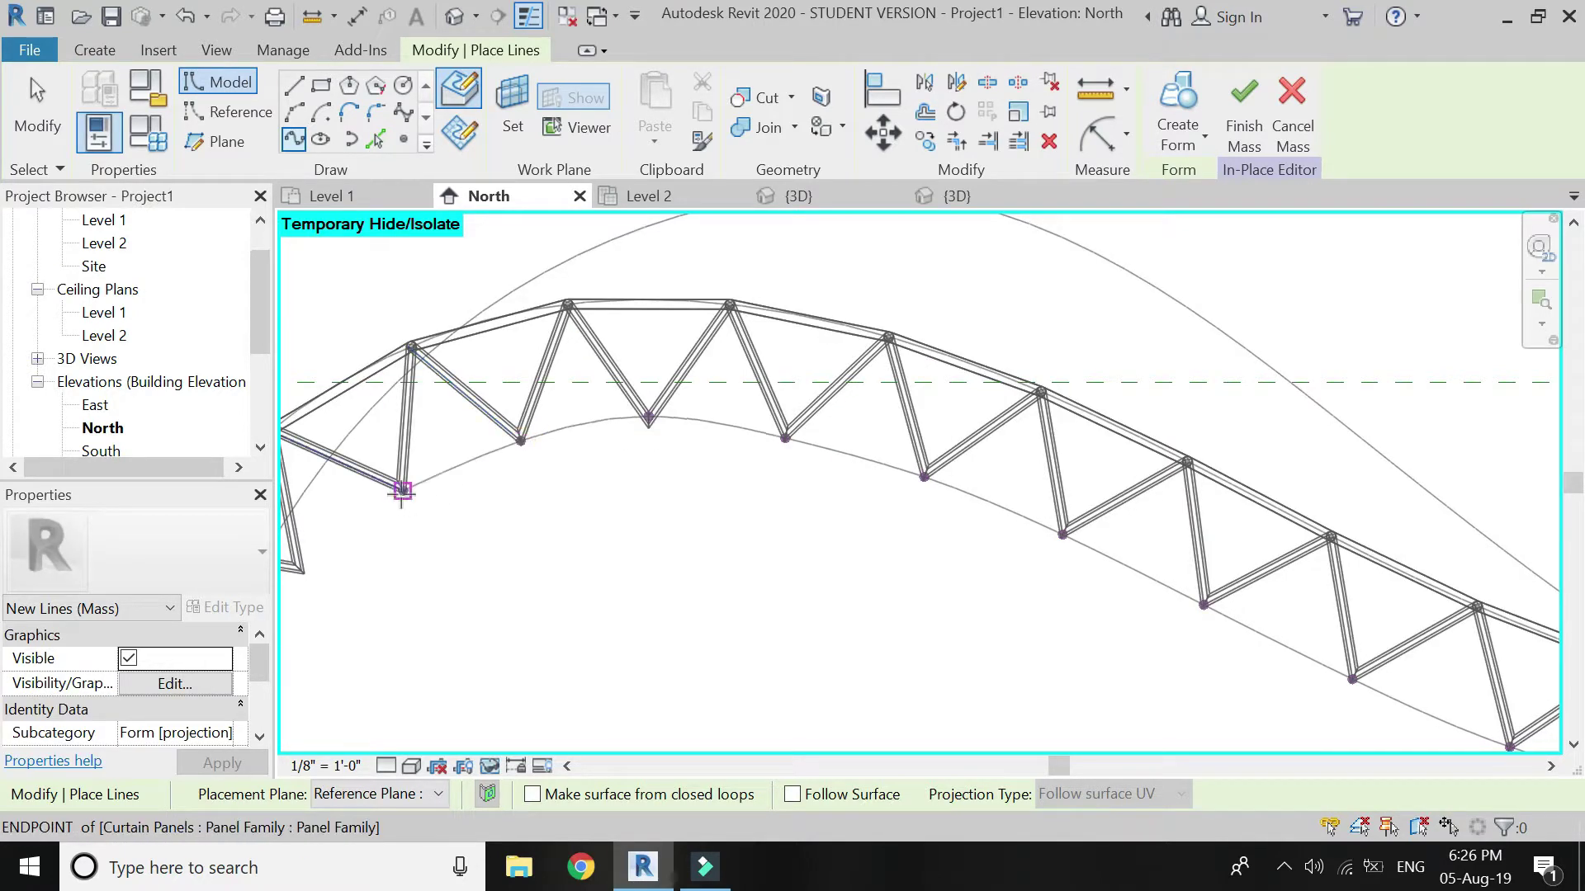
scroll(1023, 322, "down", 3)
scroll(697, 460, "up", 1)
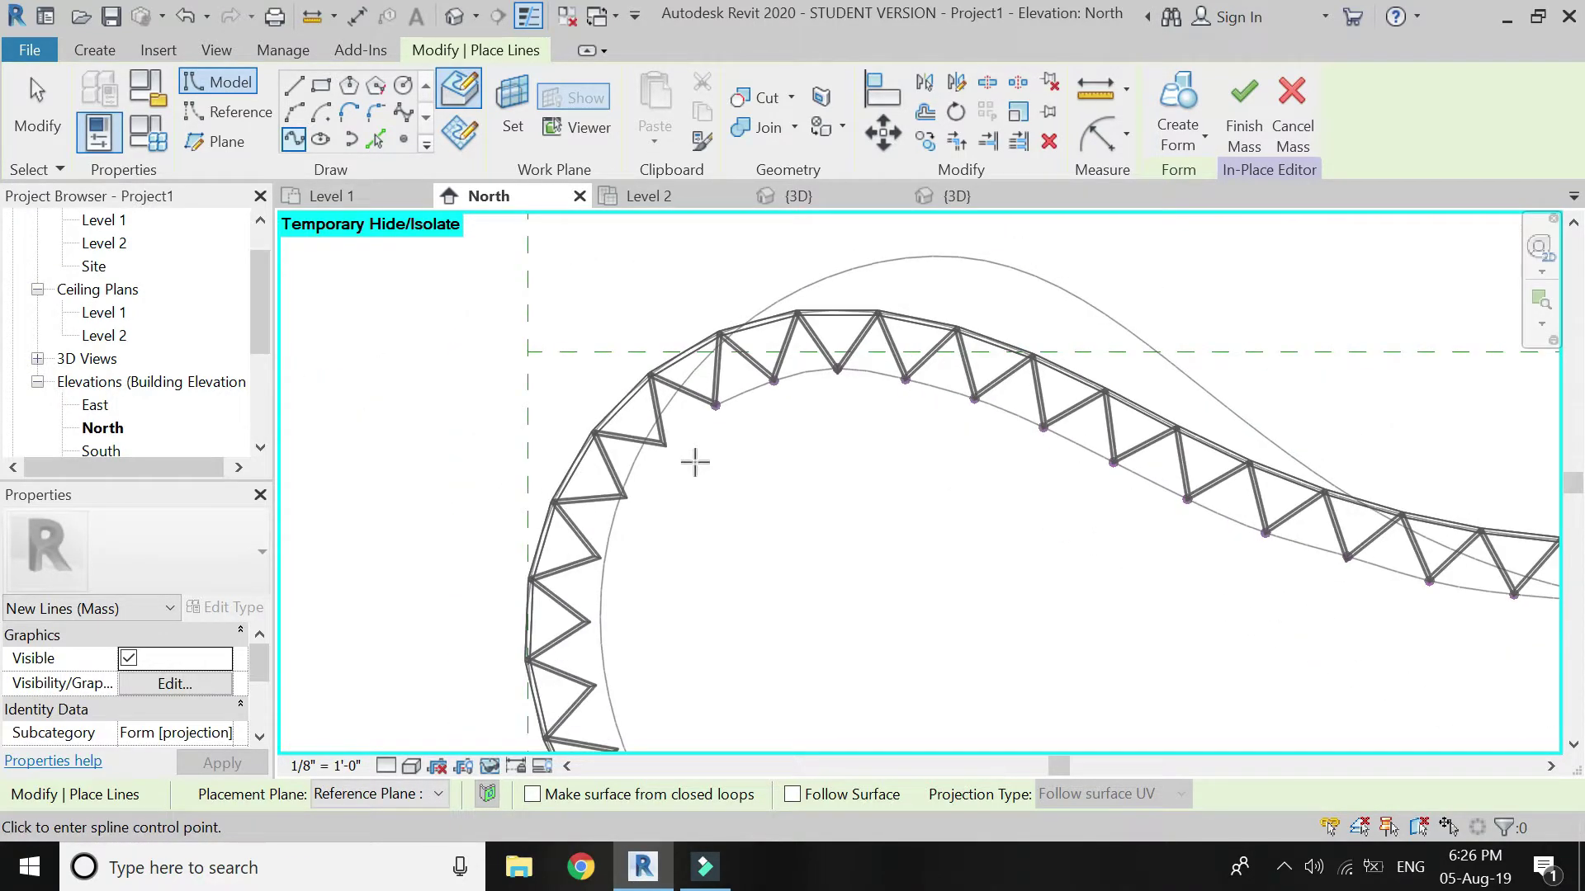
scroll(665, 450, "up", 3)
left_click(649, 441)
left_click(561, 559)
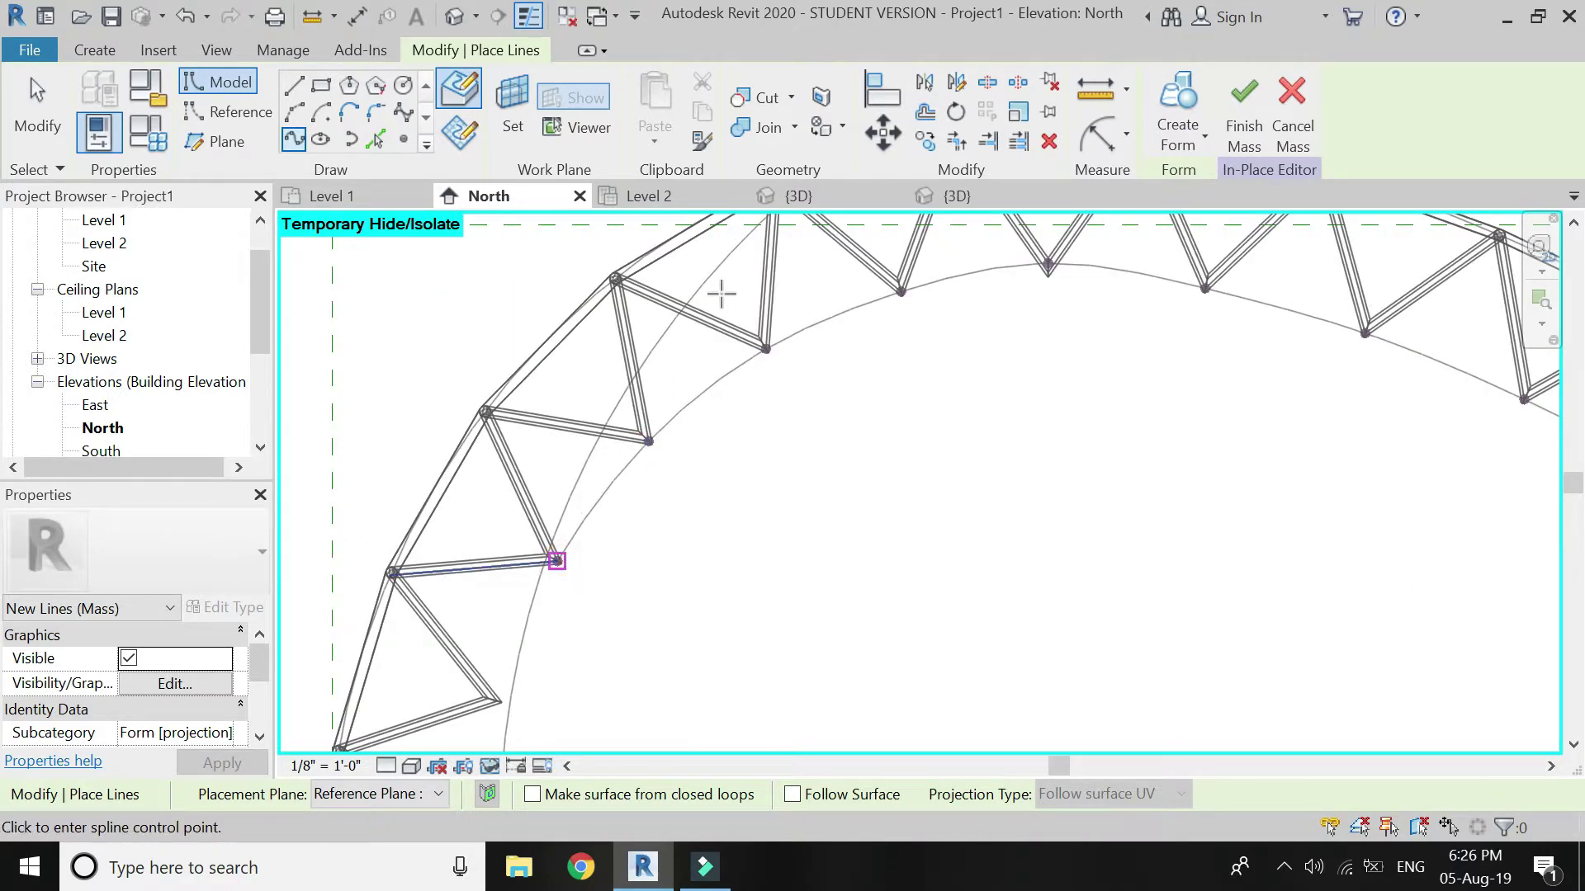
Step: Extend the spline down the steep left side of the truss, snapping to each inner apex
scroll(710, 313, "down", 3)
scroll(651, 434, "up", 3)
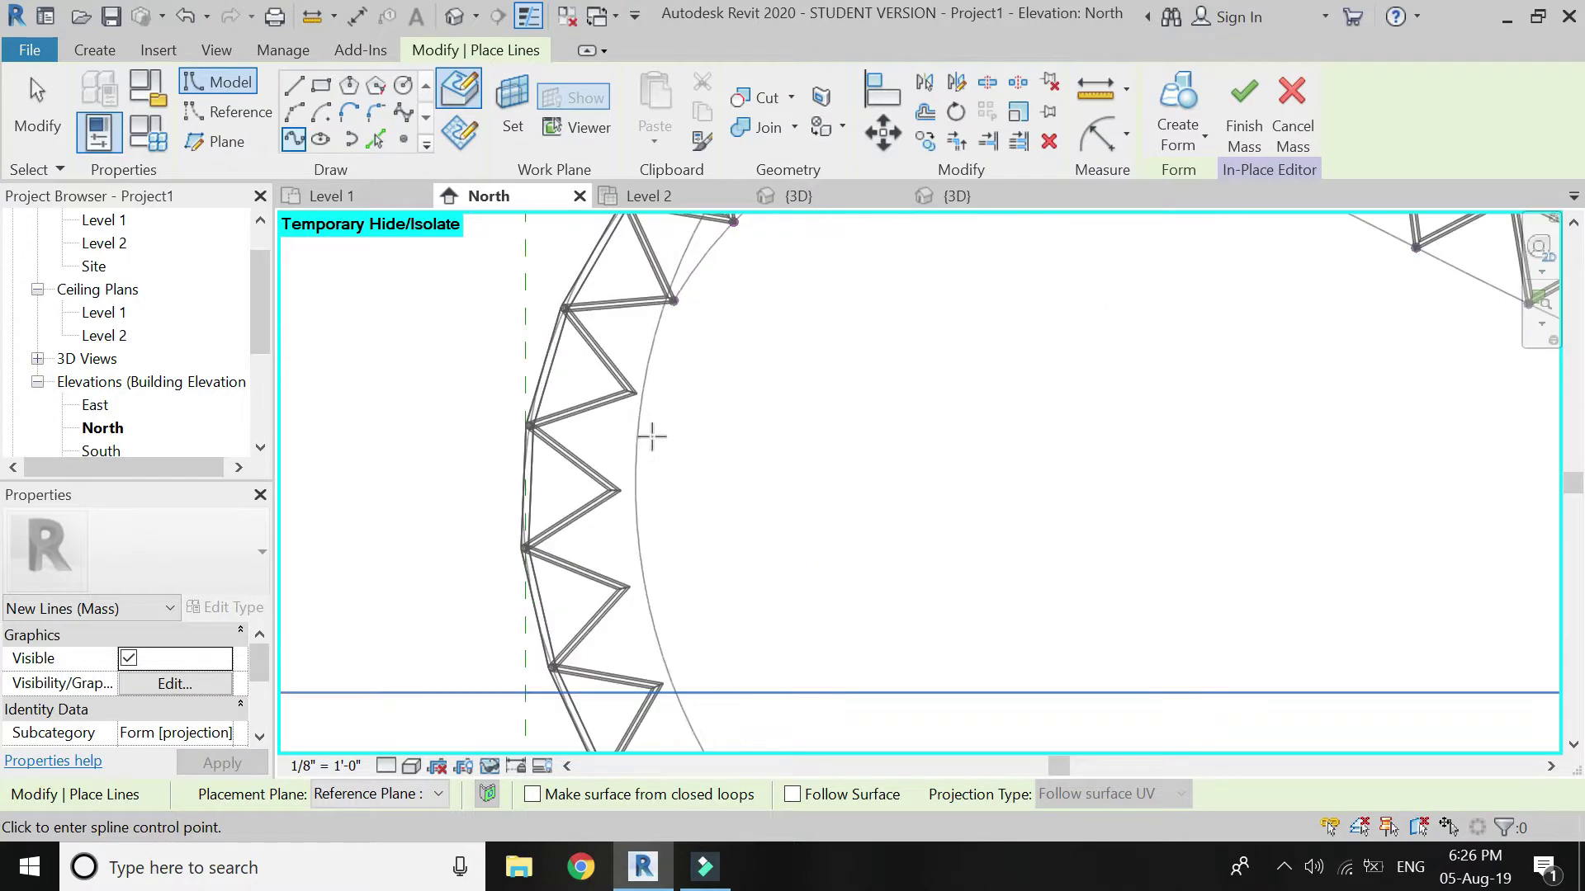
left_click(628, 379)
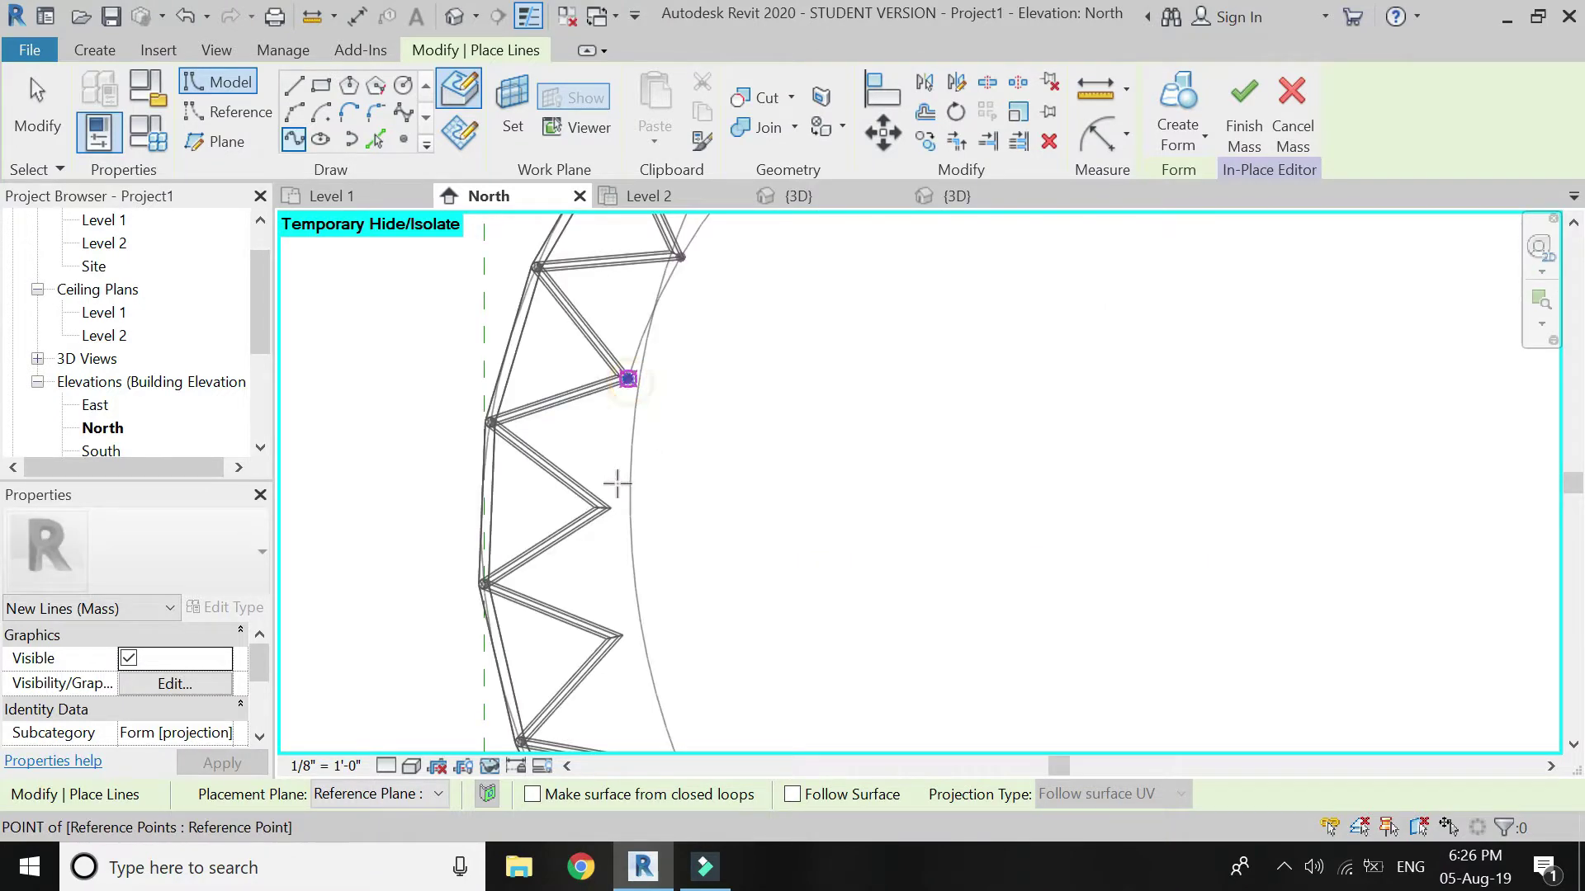
left_click(607, 507)
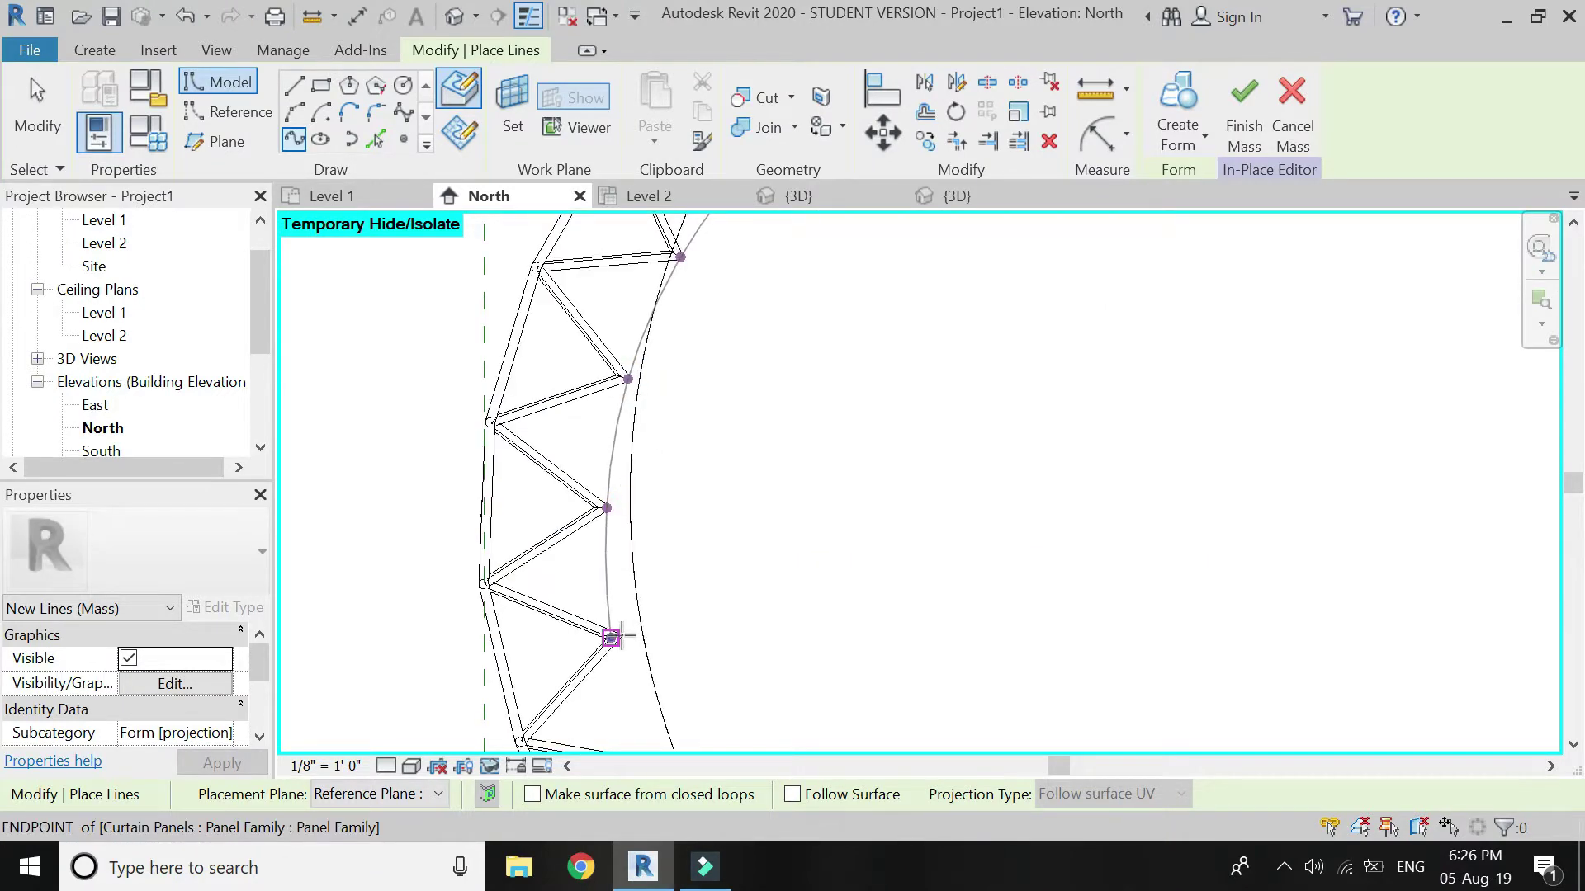
left_click(618, 635)
scroll(618, 307, "down", 3)
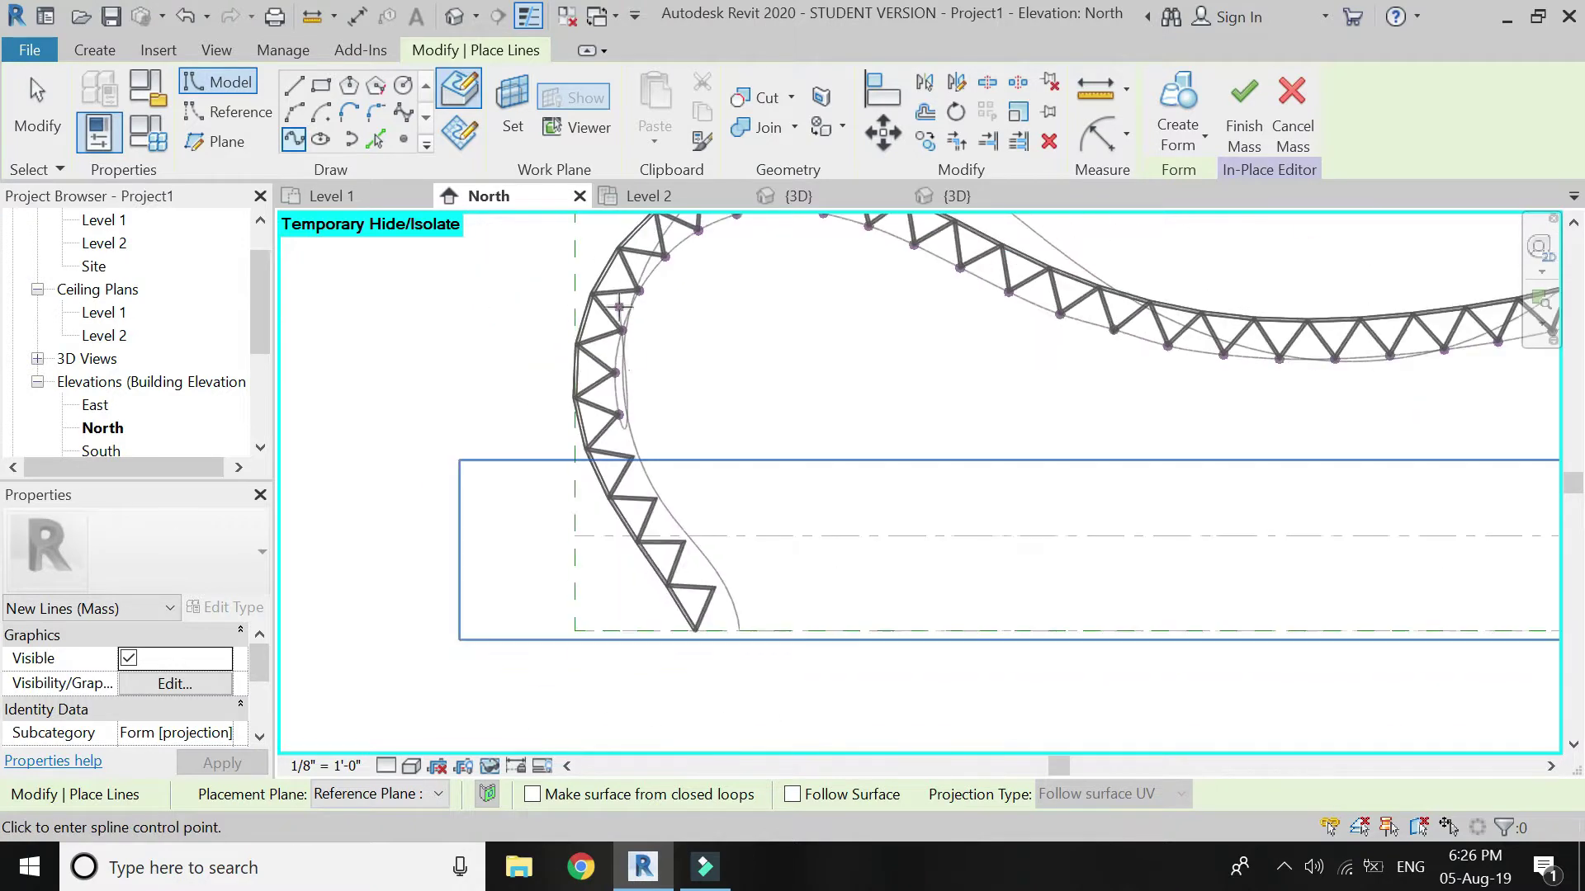
scroll(641, 459, "up", 4)
scroll(642, 459, "up", 5)
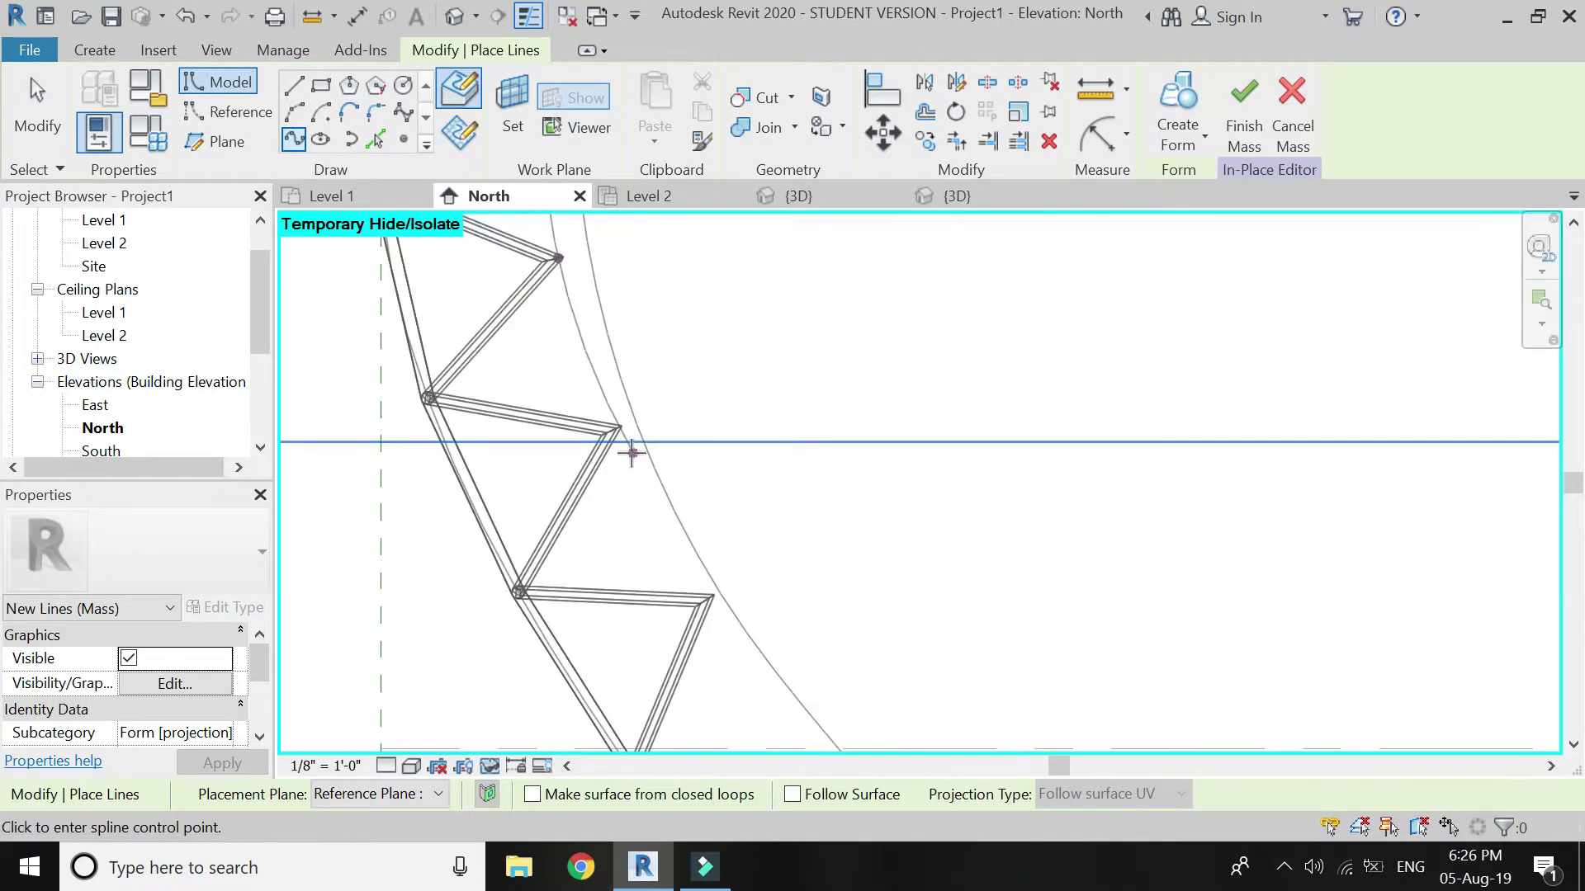
left_click(614, 425)
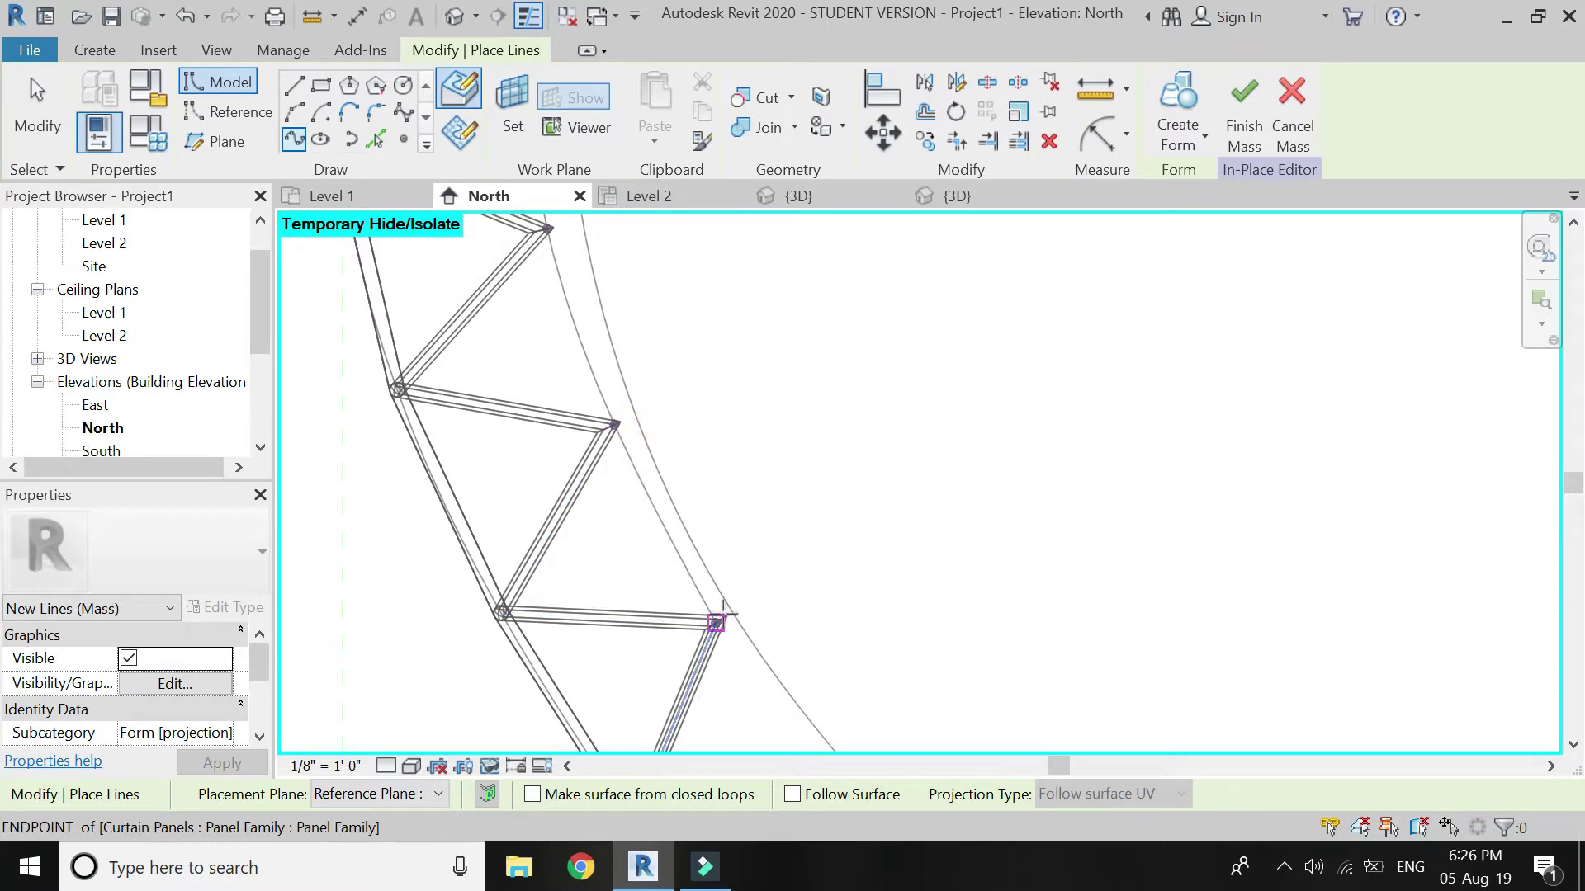
Step: Run the spline past the truss's lowest inner apex, end it on the Level 1 line, and exit the spline command
scroll(551, 308, "down", 3)
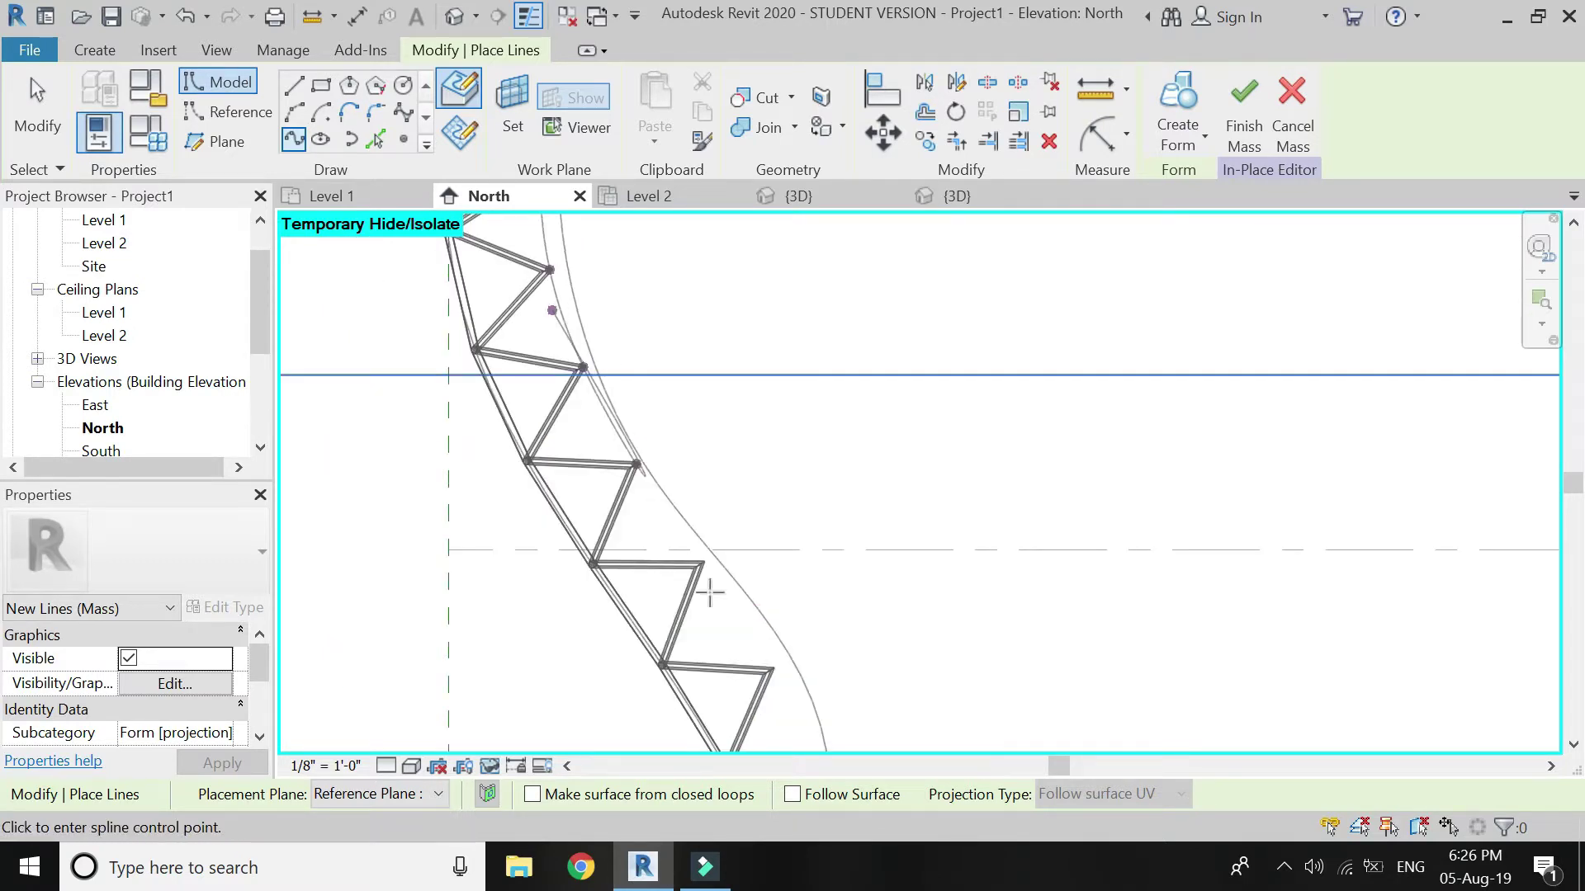
scroll(768, 658, "up", 3)
scroll(775, 670, "up", 2)
left_click(769, 676)
left_click(617, 275)
scroll(618, 275, "down", 3)
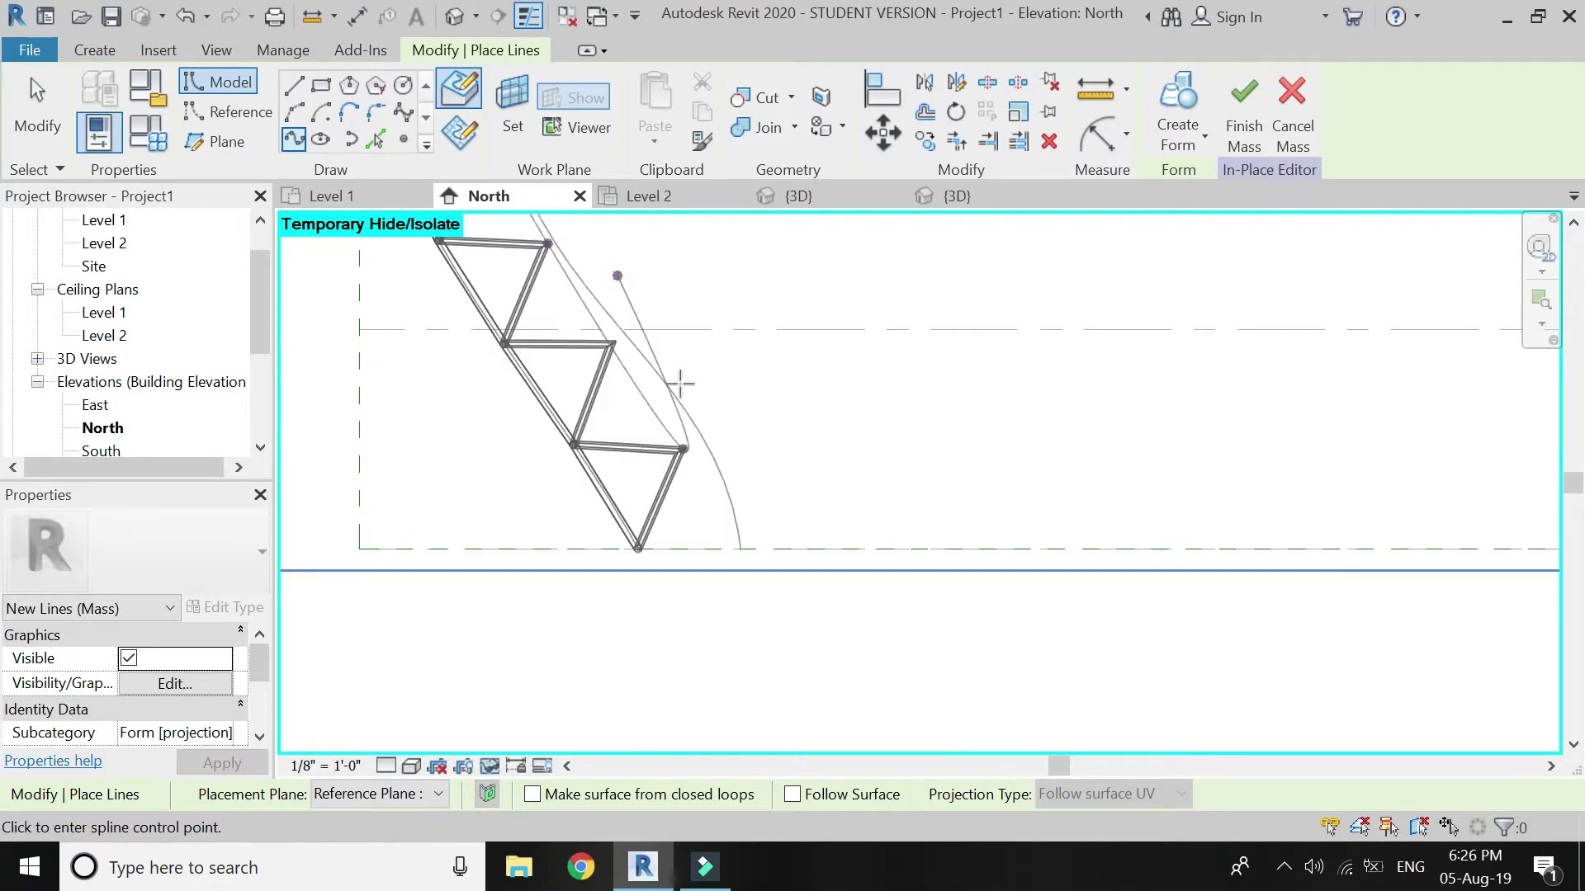
scroll(724, 539, "up", 2)
left_click(731, 551)
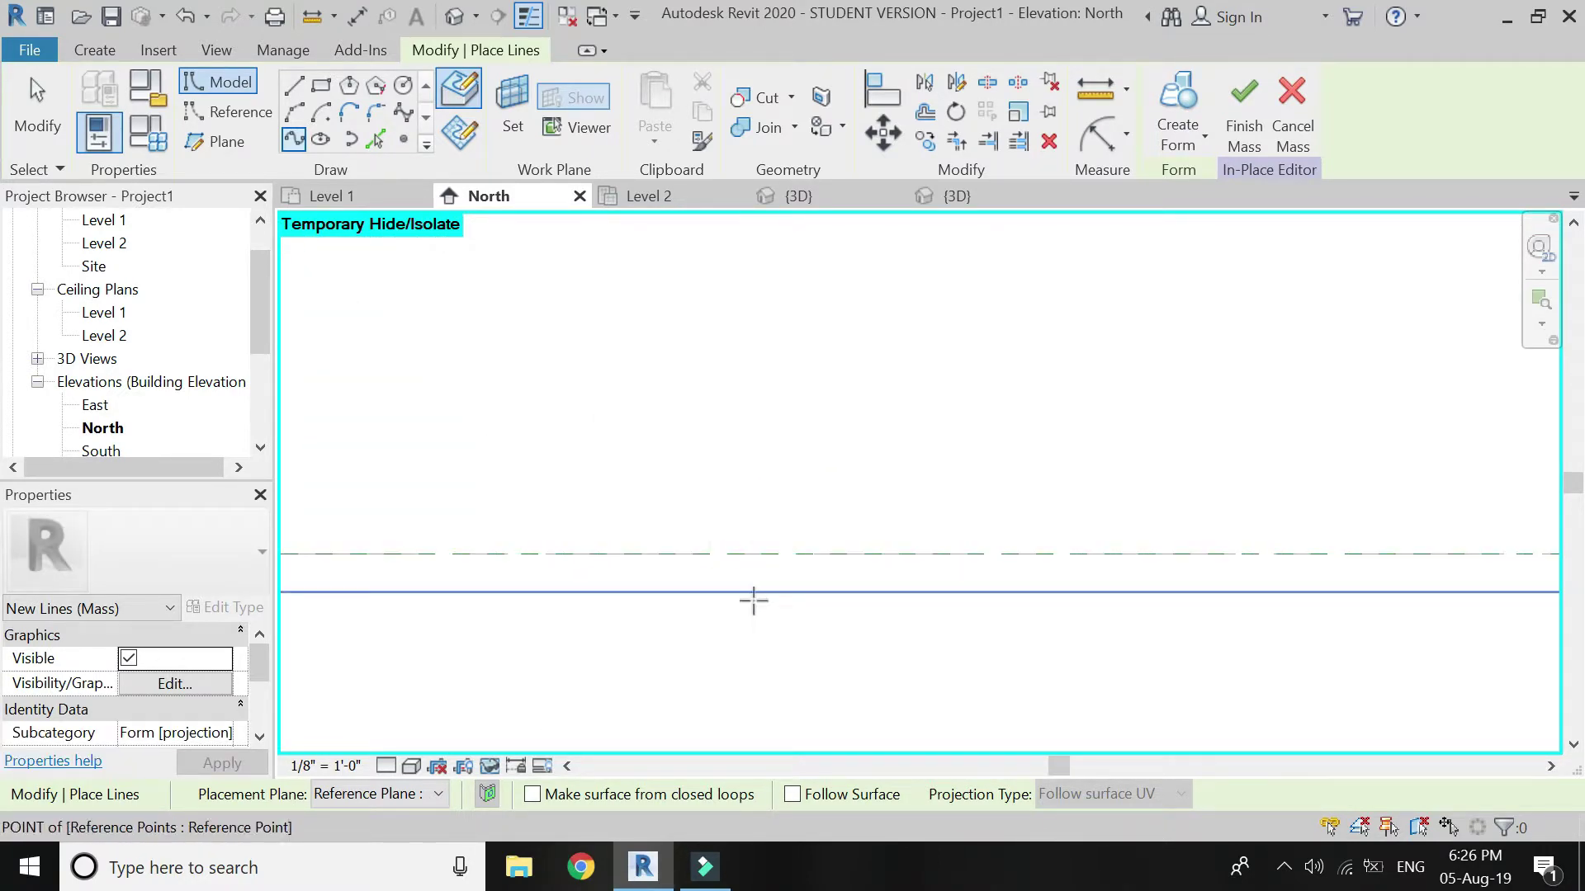
key("Escape")
scroll(652, 642, "down", 2)
scroll(614, 662, "down", 3)
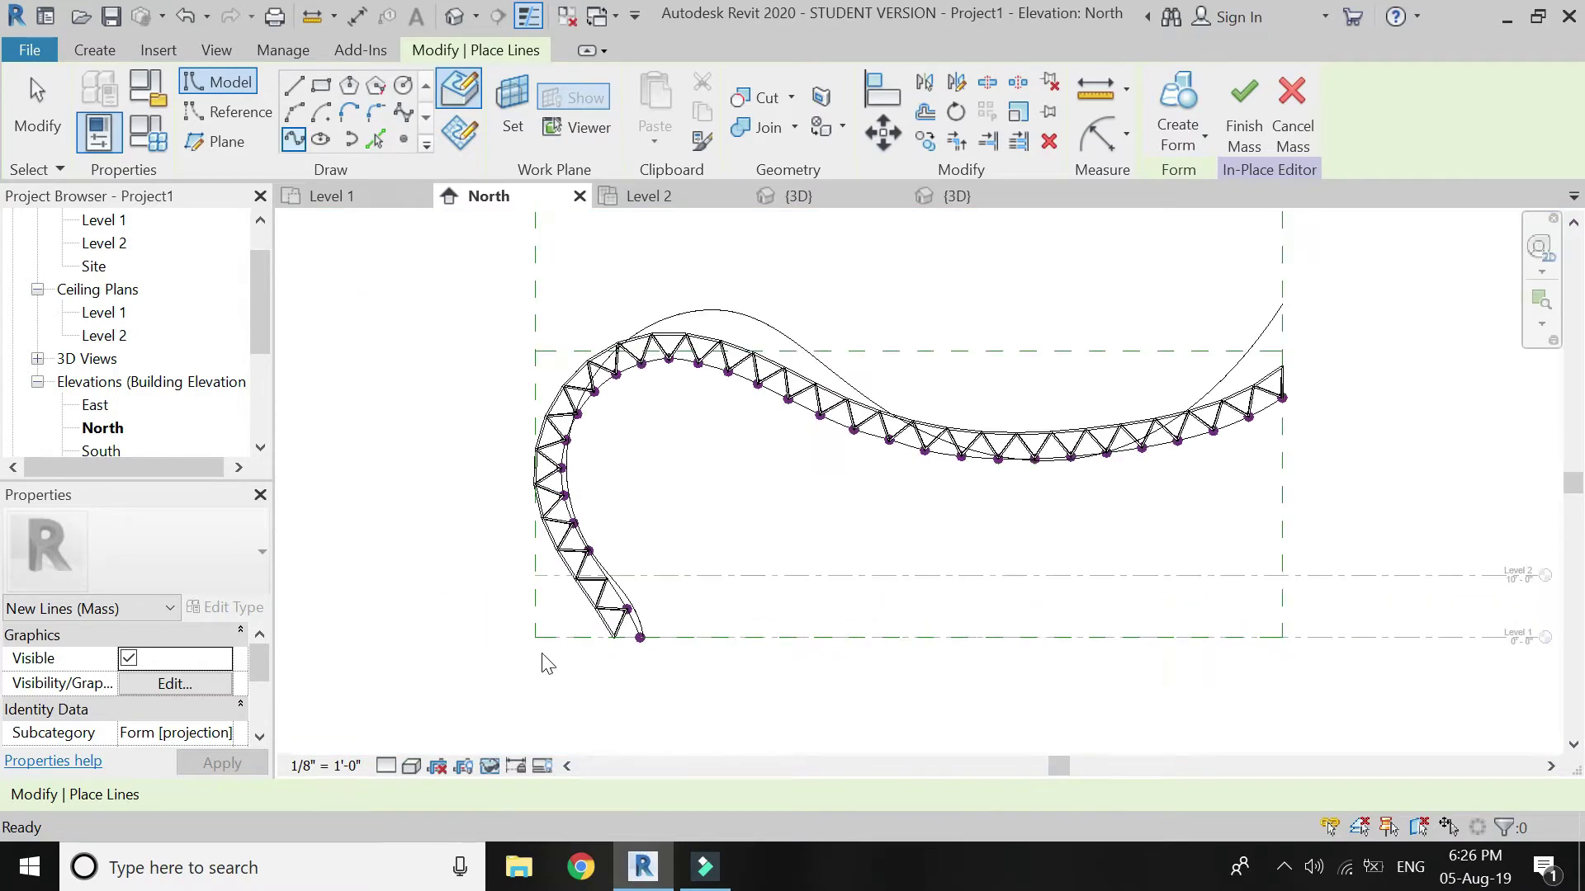
scroll(1330, 380, "up", 3)
scroll(1331, 380, "up", 2)
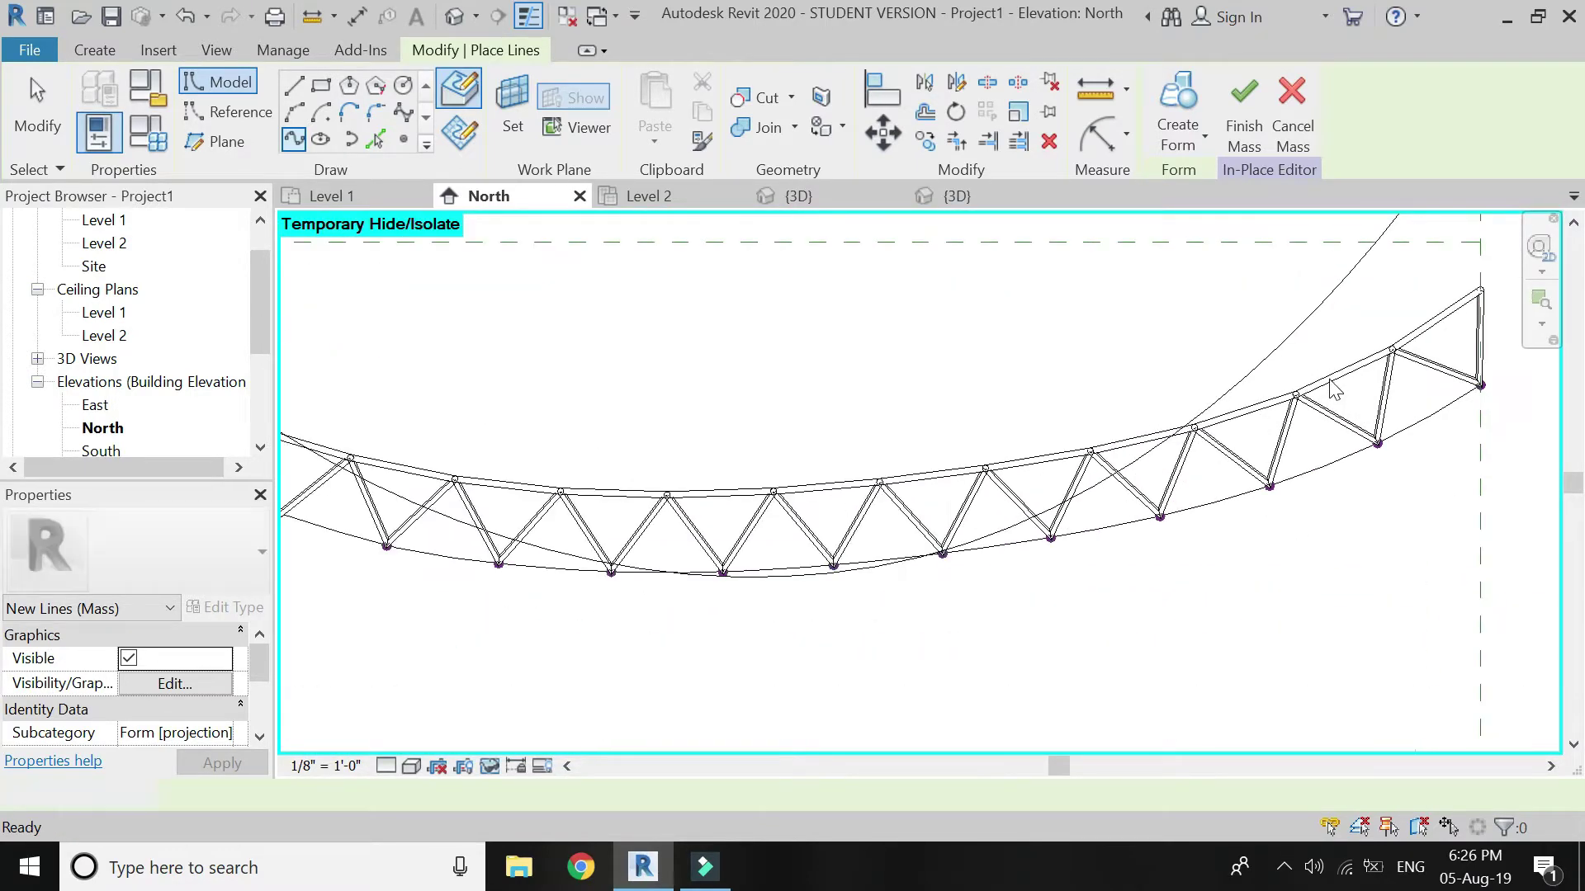
key("Escape")
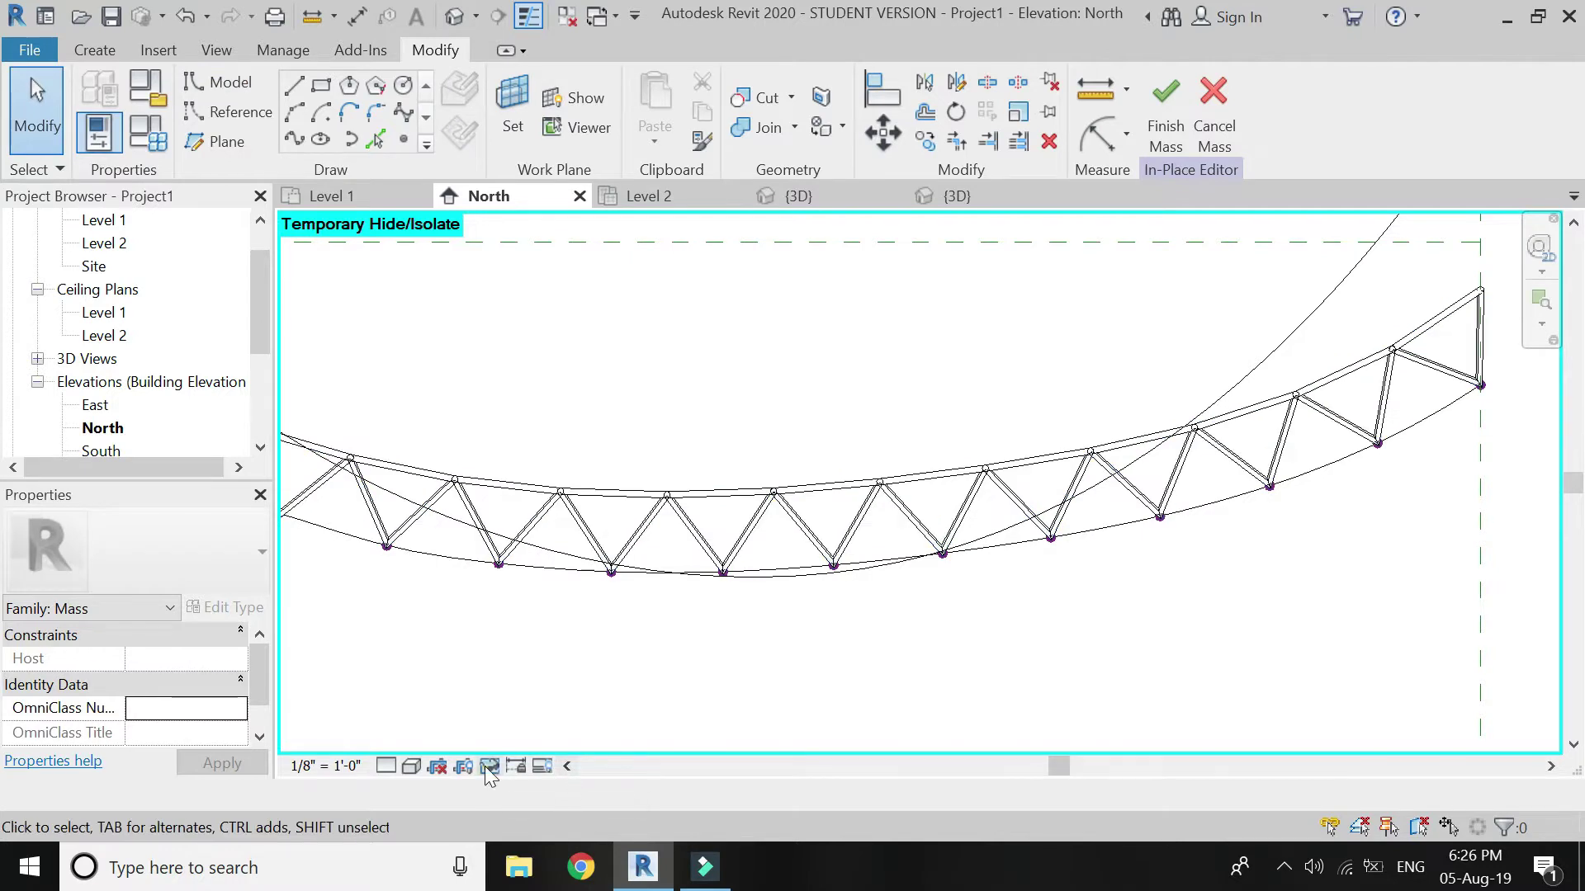
Step: Reset the temporary hide/isolate and temporarily hide the divided surface of the truss whose apexes already carry a spline
left_click(489, 765)
left_click(634, 740)
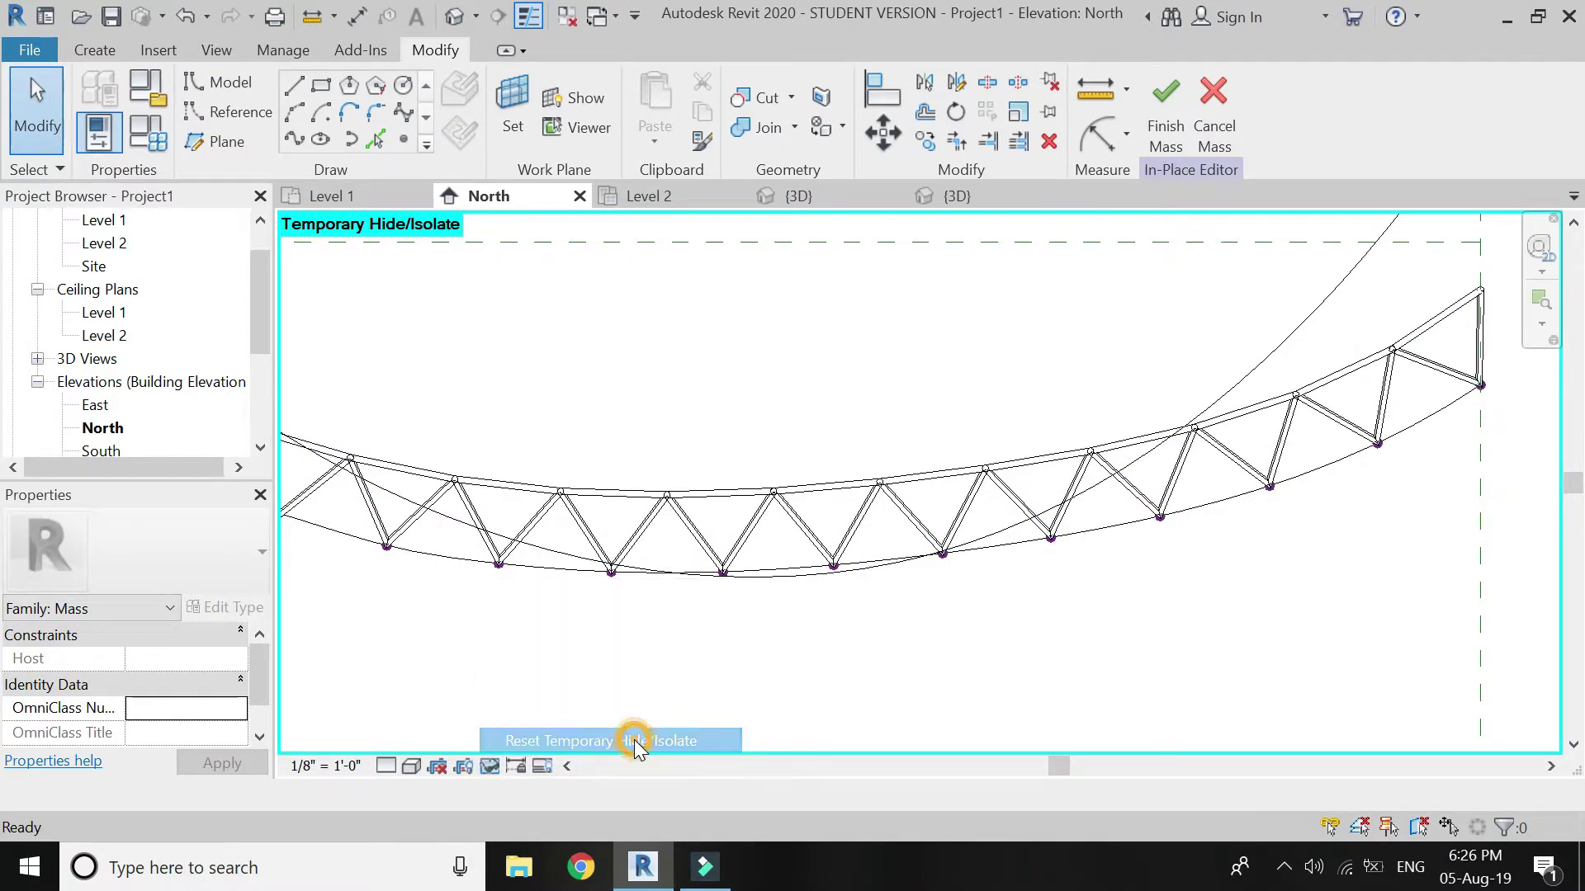
left_click(1394, 355)
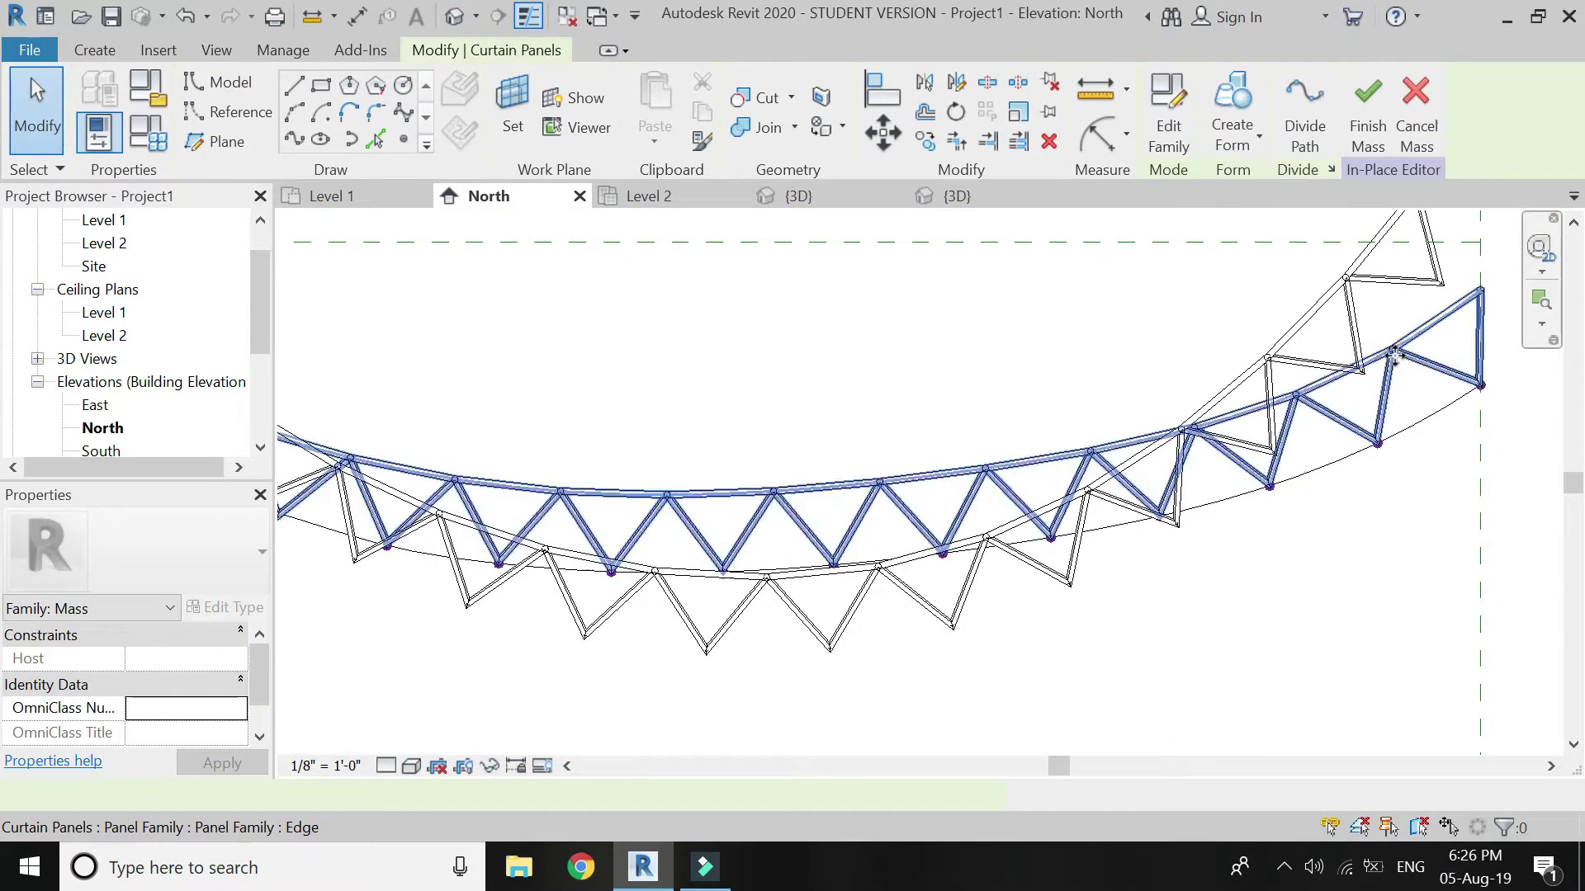
key("Escape")
left_click(1429, 368)
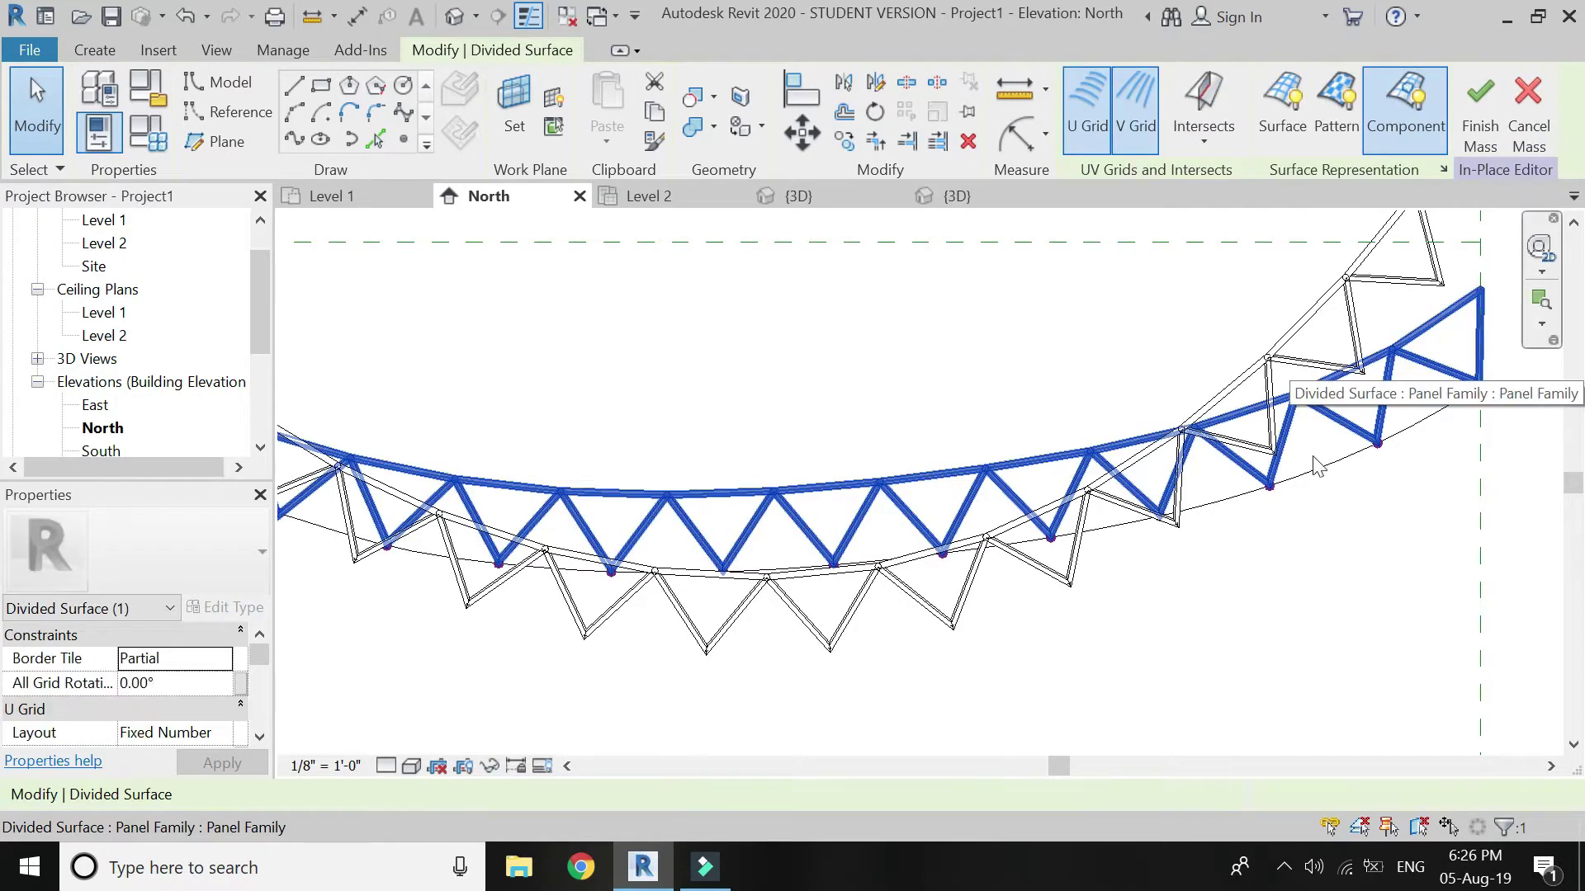
left_click(489, 766)
left_click(522, 705)
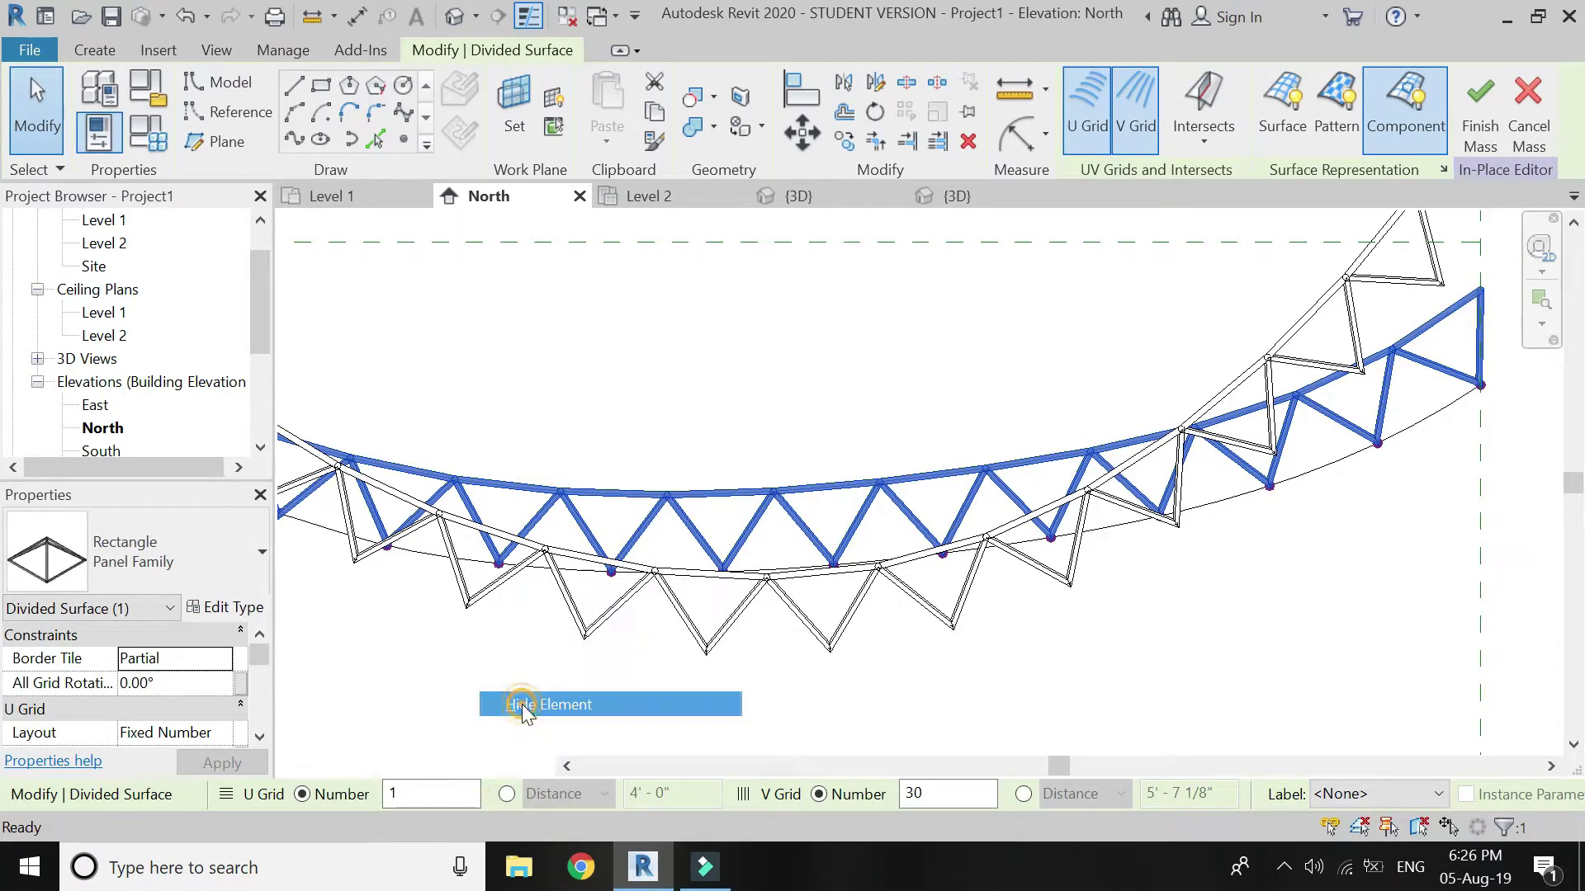
scroll(794, 670, "down", 2)
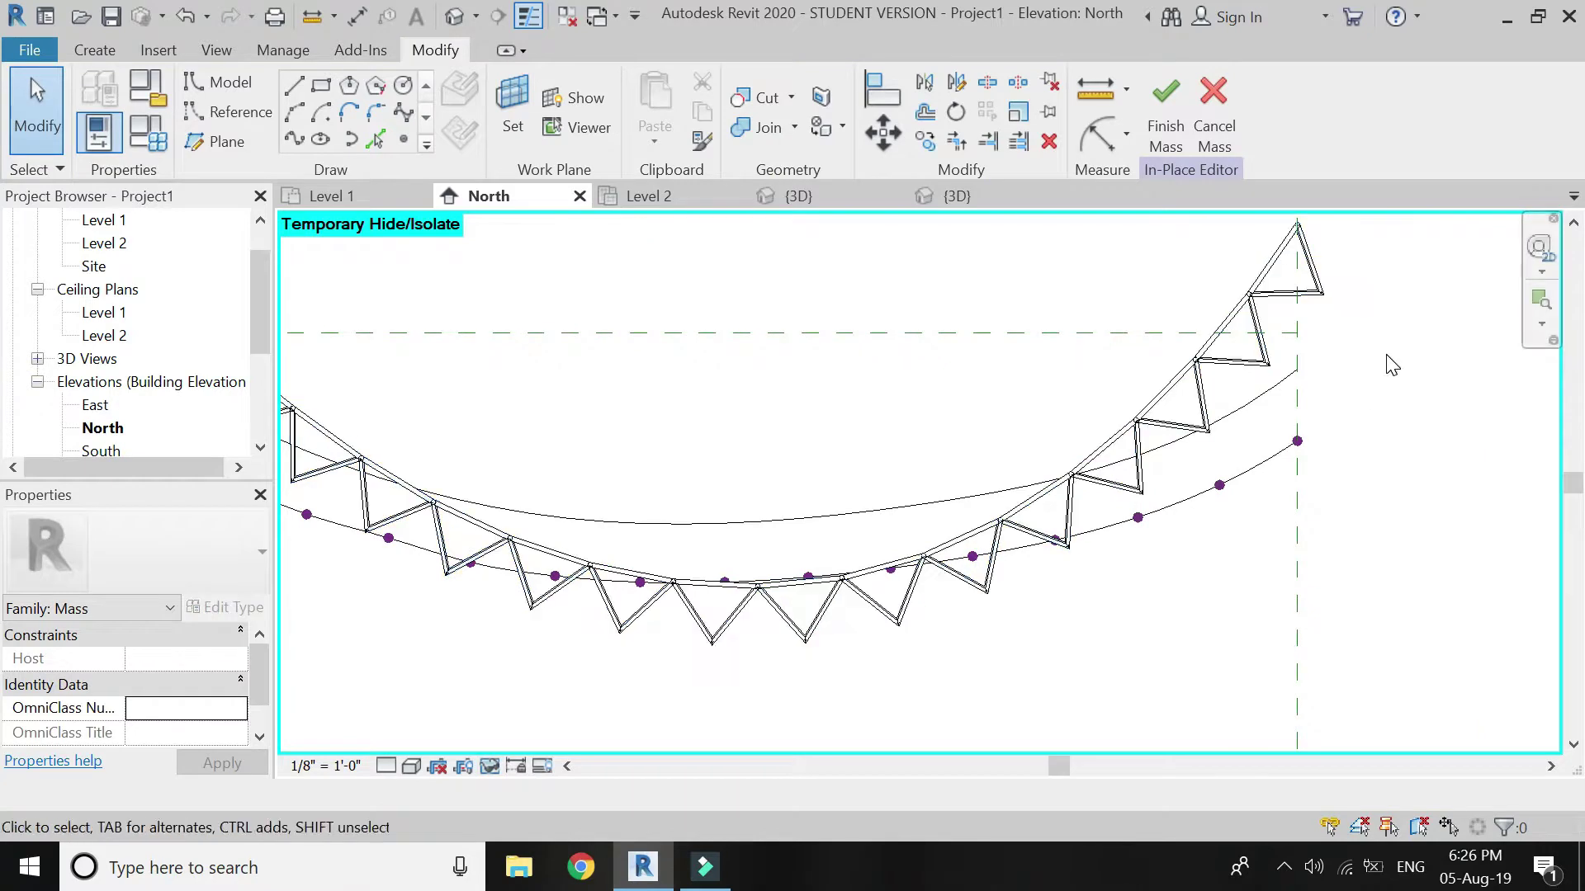
Step: Set the work plane to Reference Plane : b2
scroll(1388, 357, "up", 2)
left_click(522, 116)
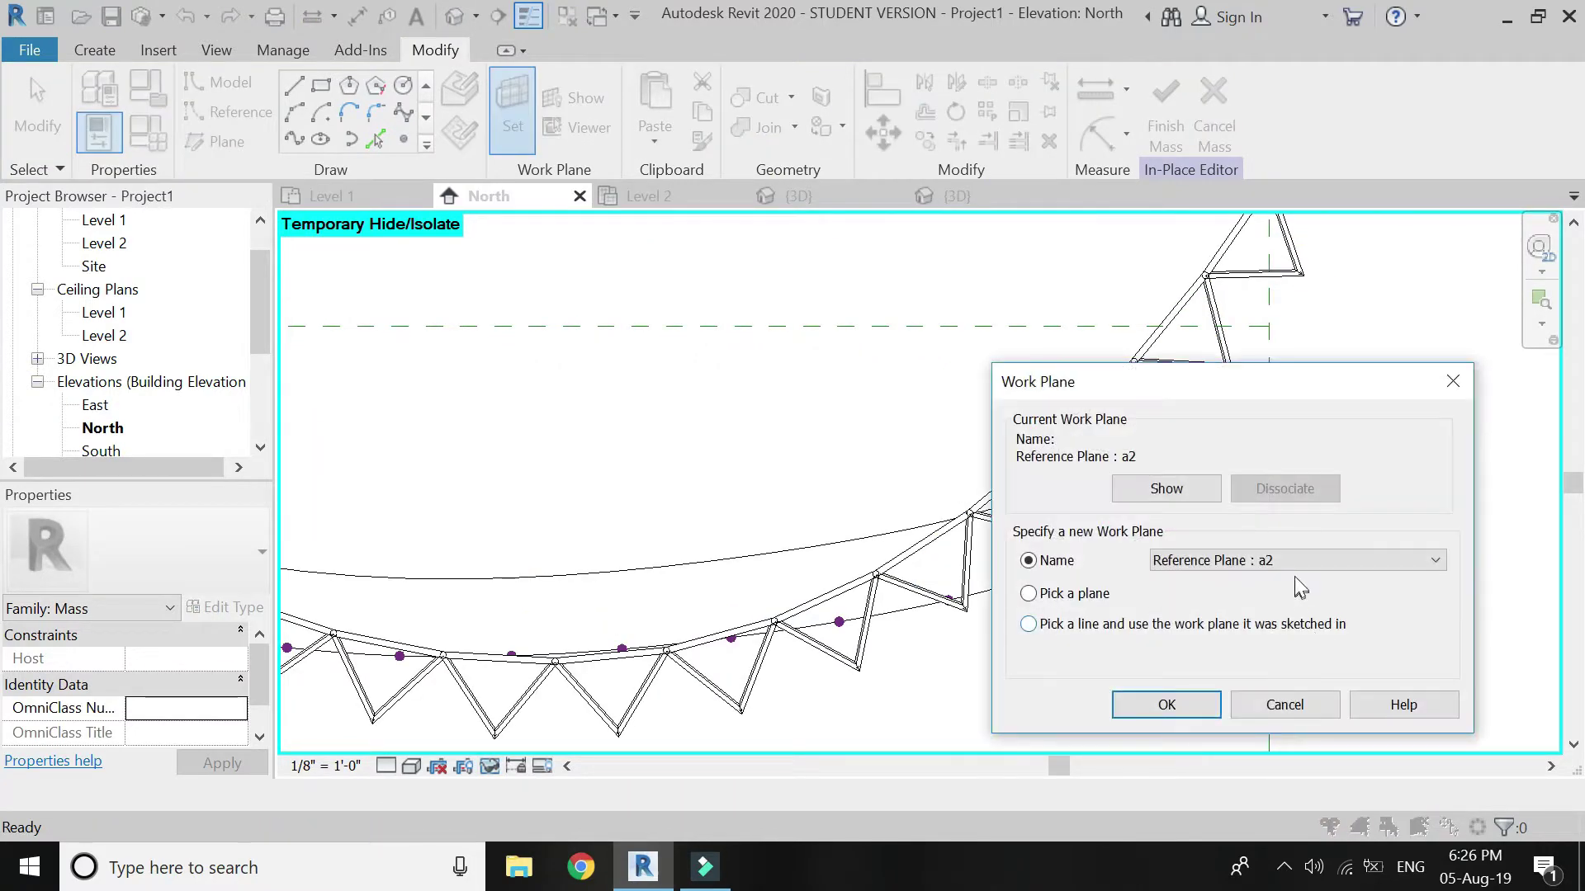
left_click(1294, 562)
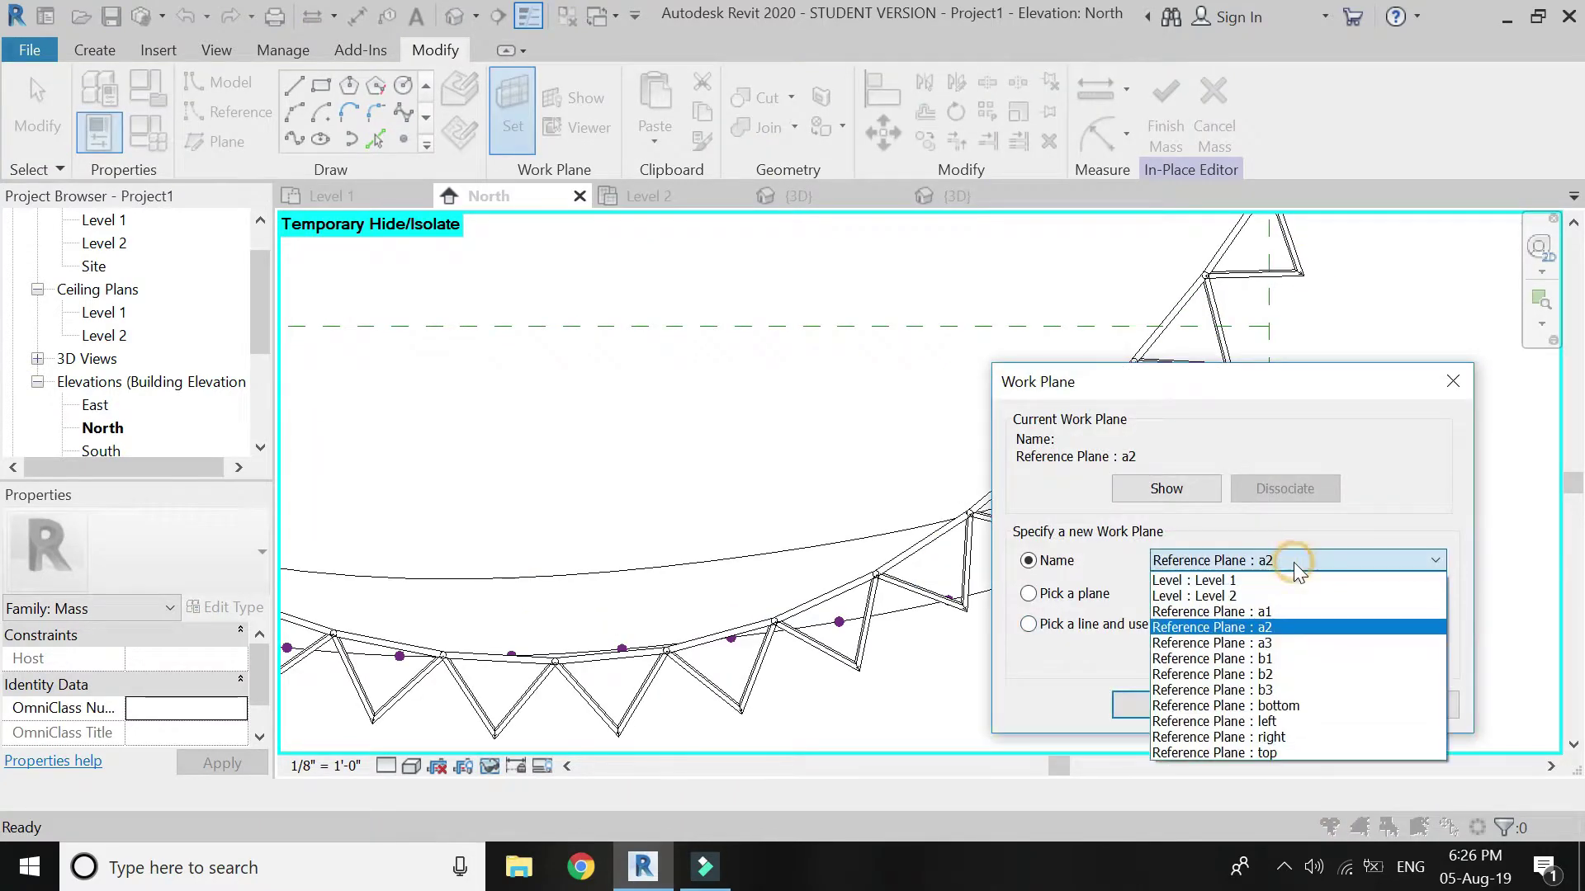
left_click(1281, 675)
left_click(1186, 702)
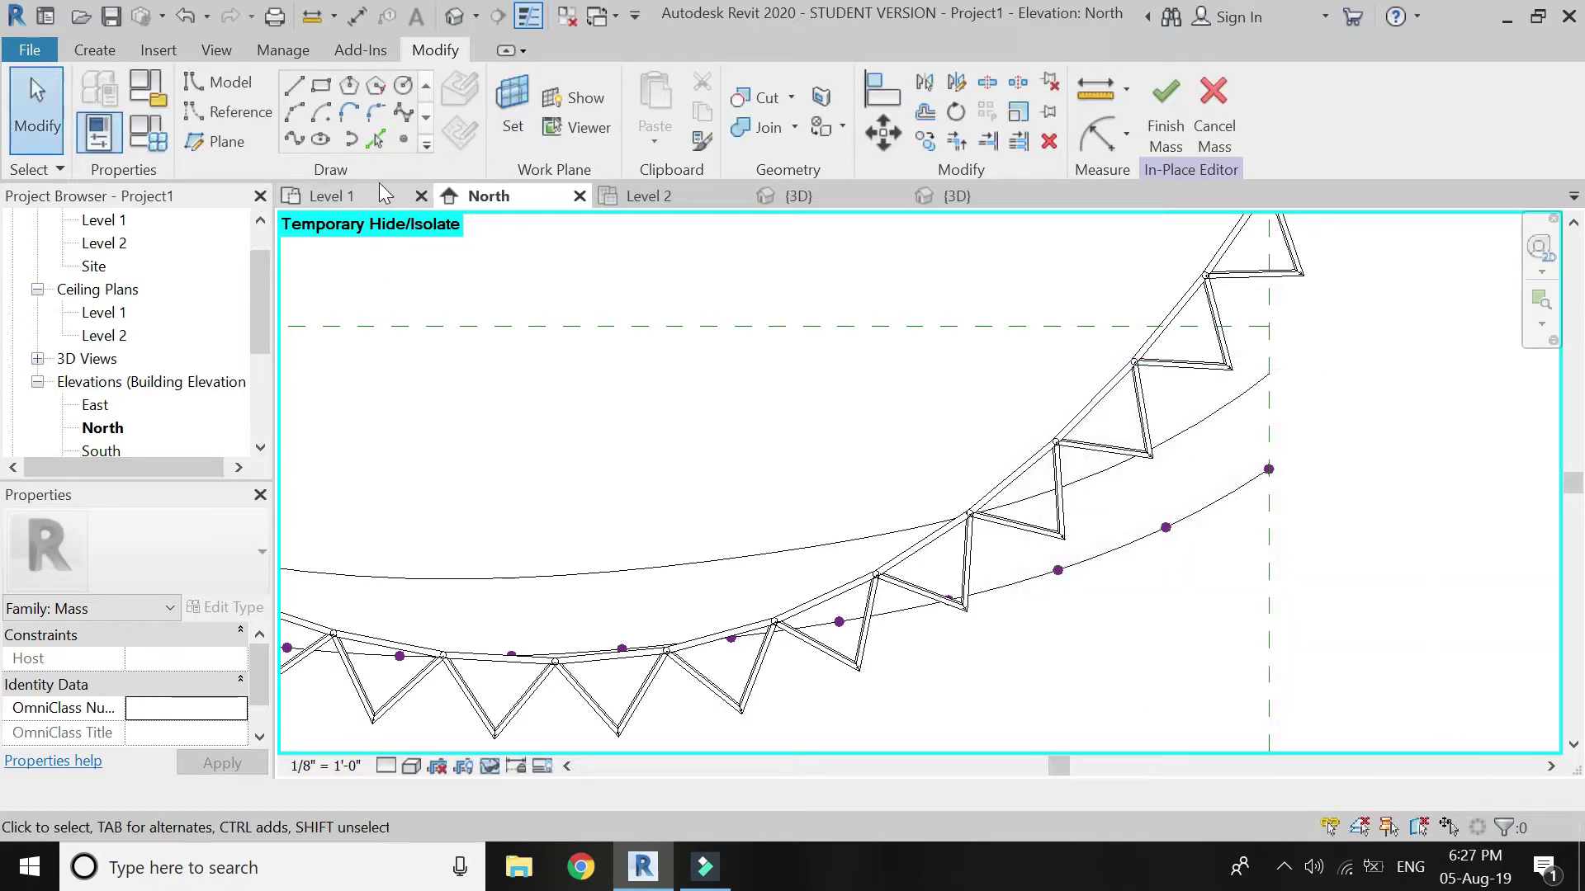
Step: Start a spline model line at the right-end apex of the visible truss and snap it to each lower apex down through the trough
left_click(294, 142)
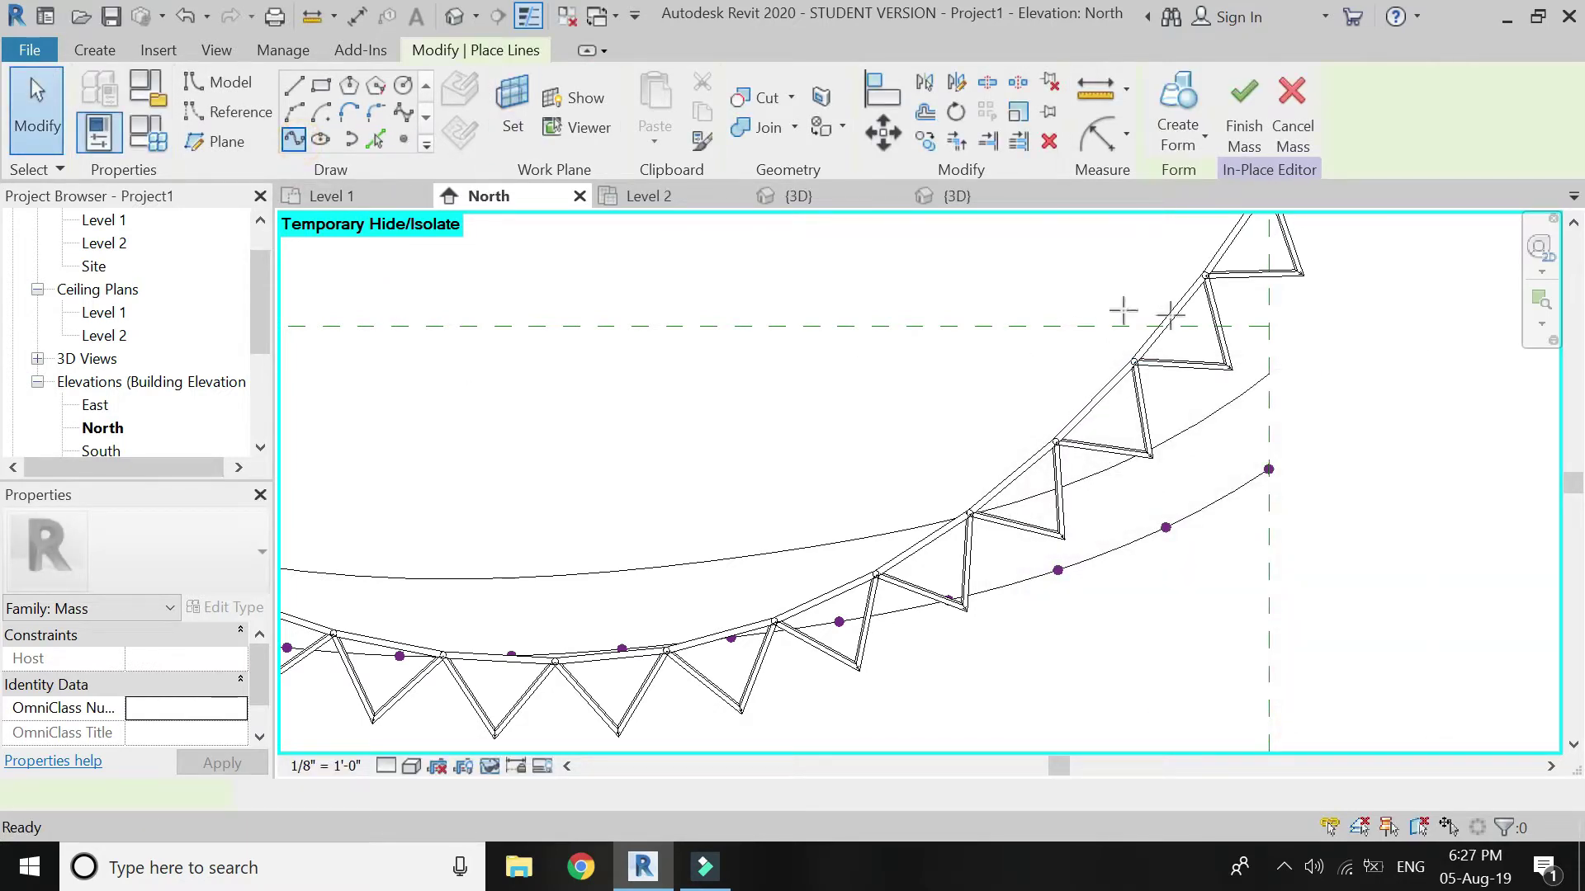
left_click(1301, 274)
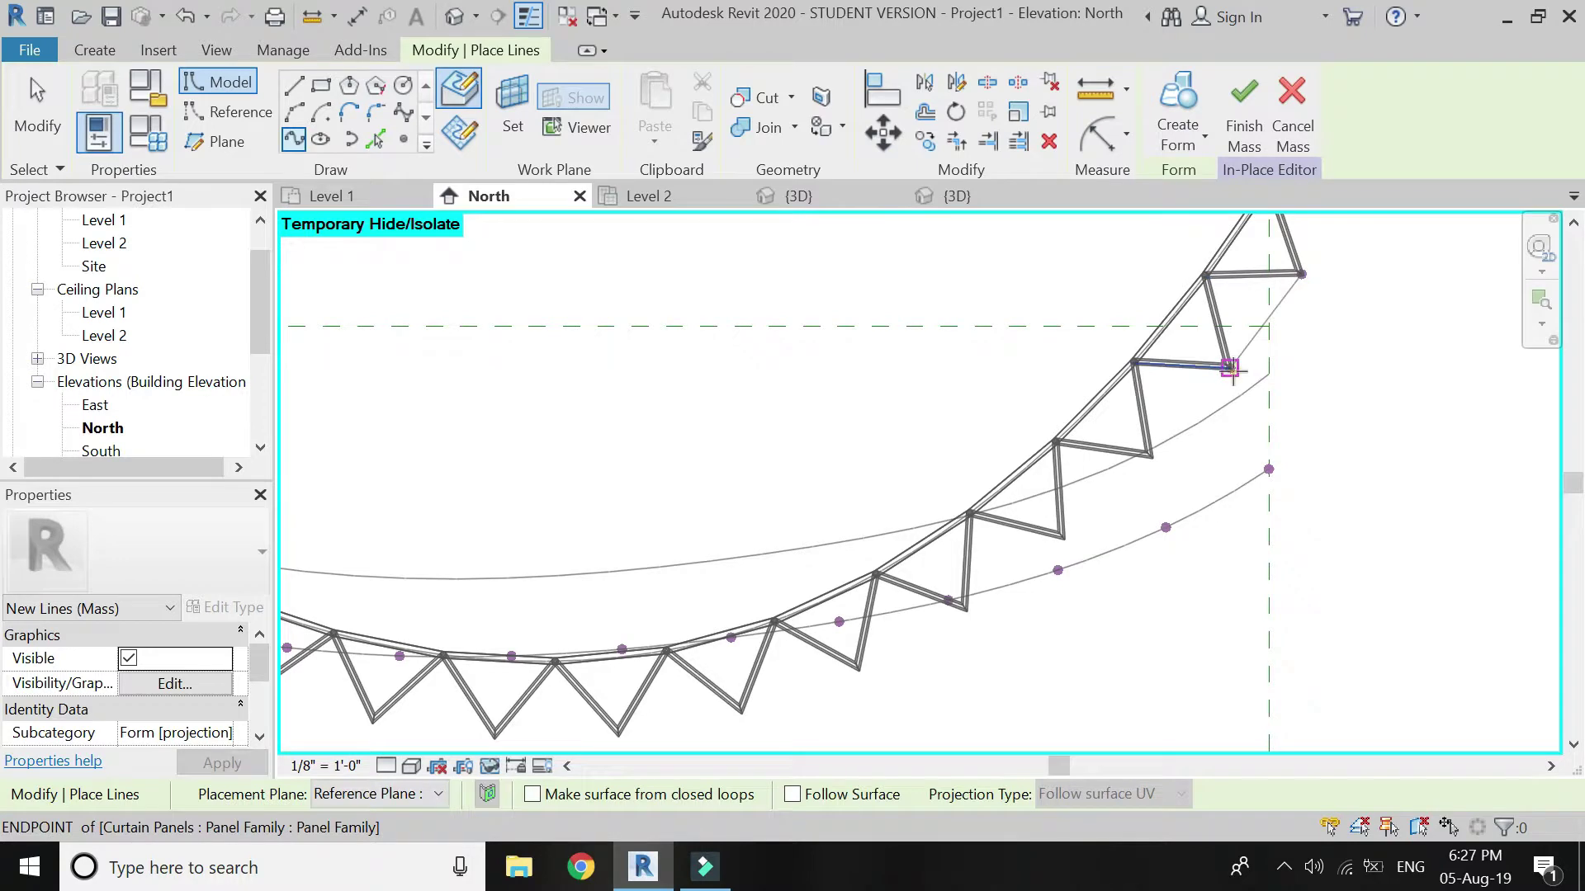
left_click(1151, 456)
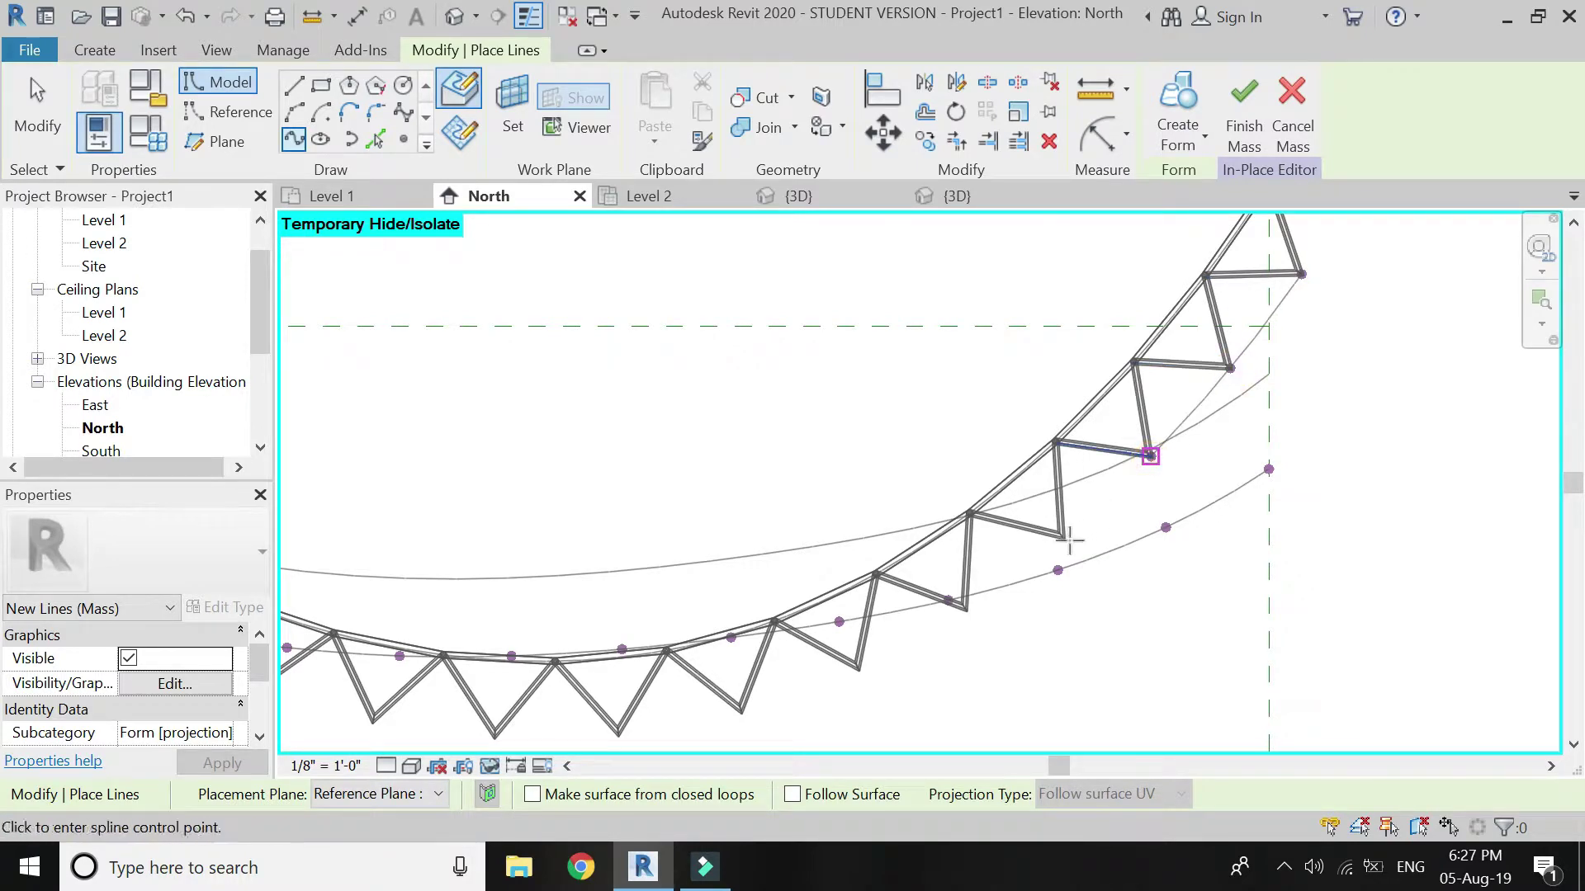
left_click(965, 609)
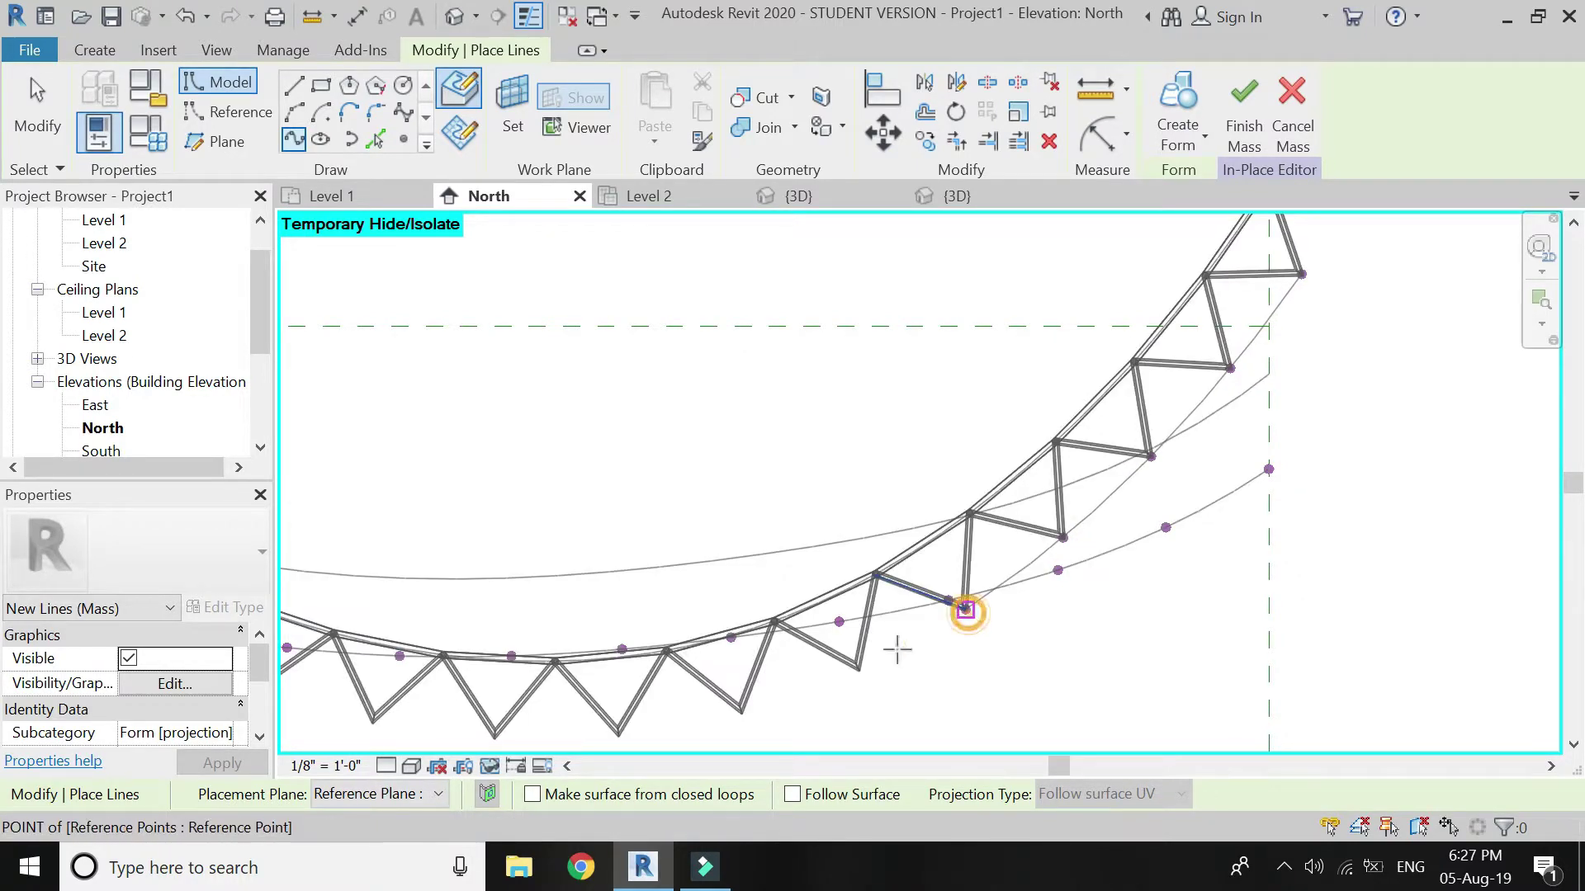
left_click(741, 712)
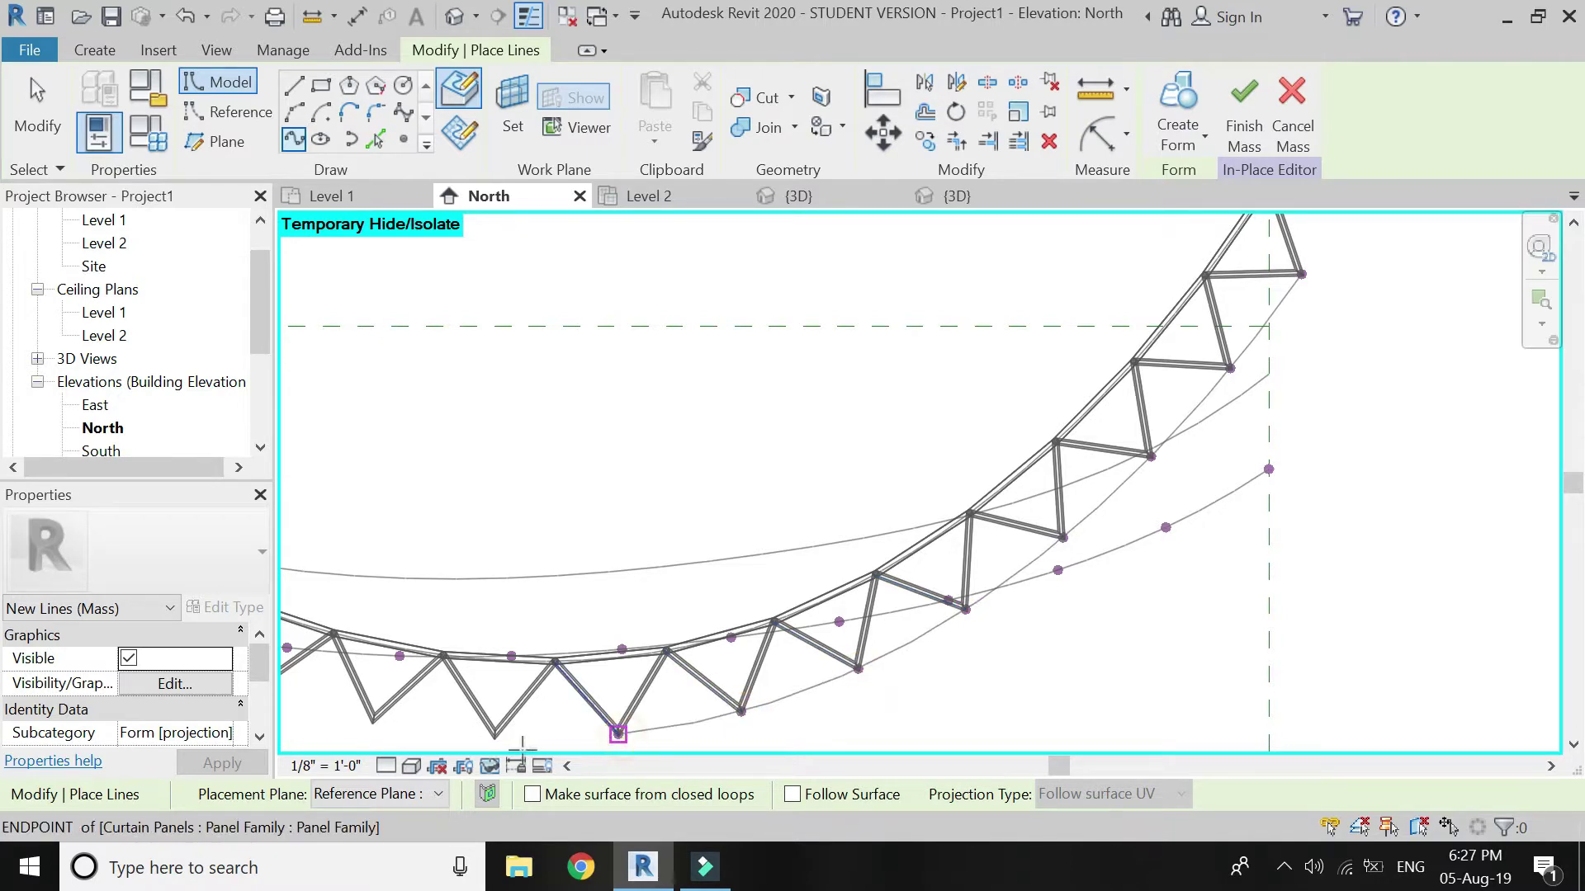
left_click(495, 737)
left_click(373, 720)
Step: Continue the spline from the trough up the truss's rising slope toward the arch, snapping to successive lower apexes
scroll(1361, 406, "down", 4)
scroll(771, 460, "up", 5)
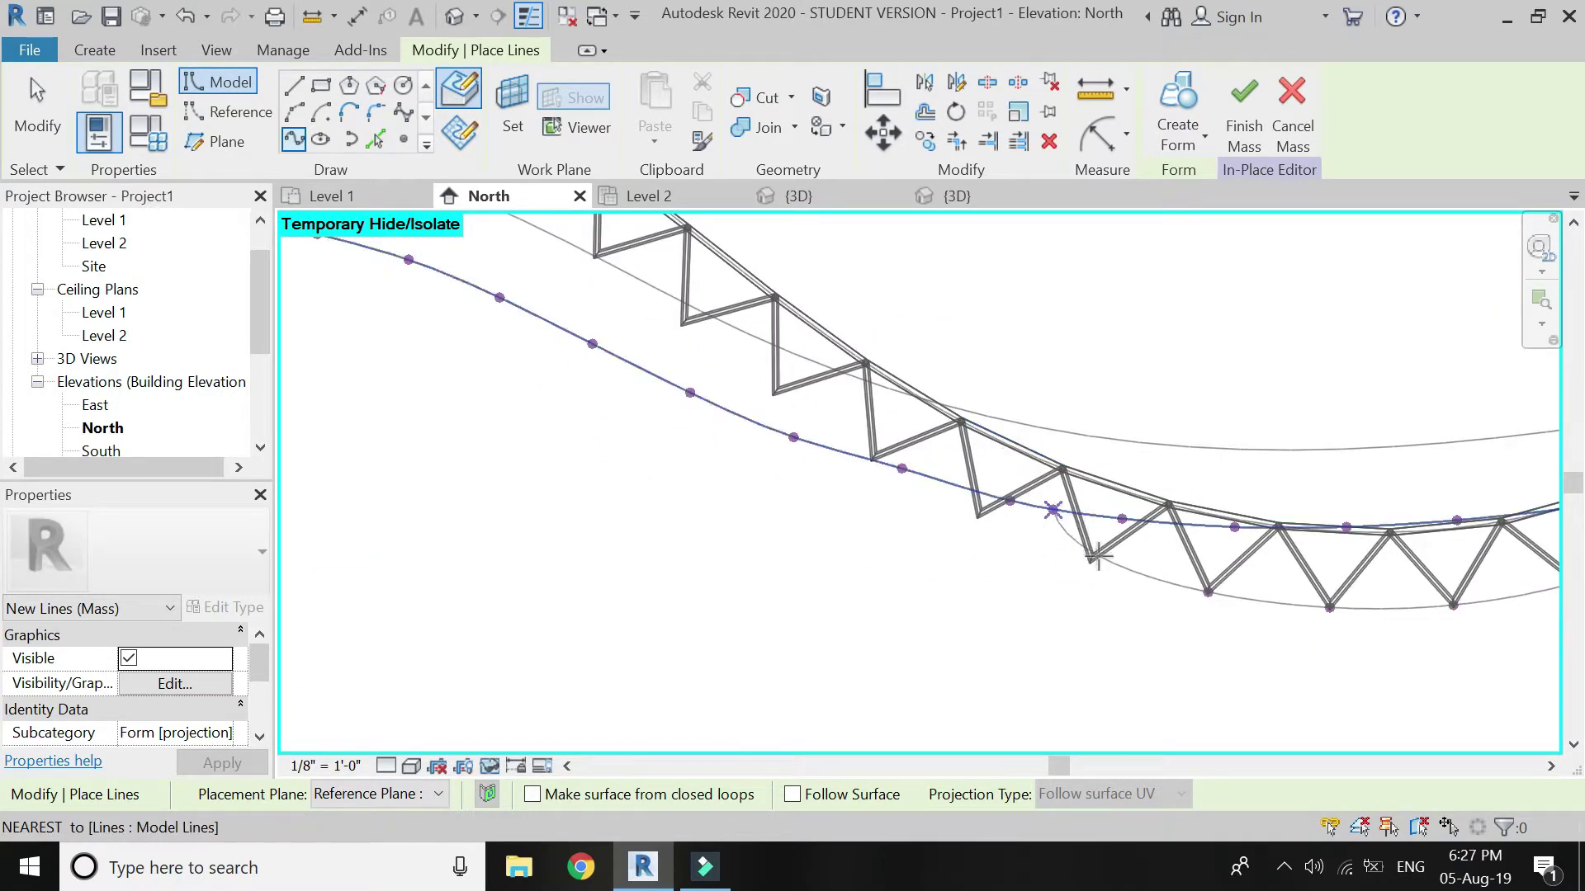
left_click(1089, 560)
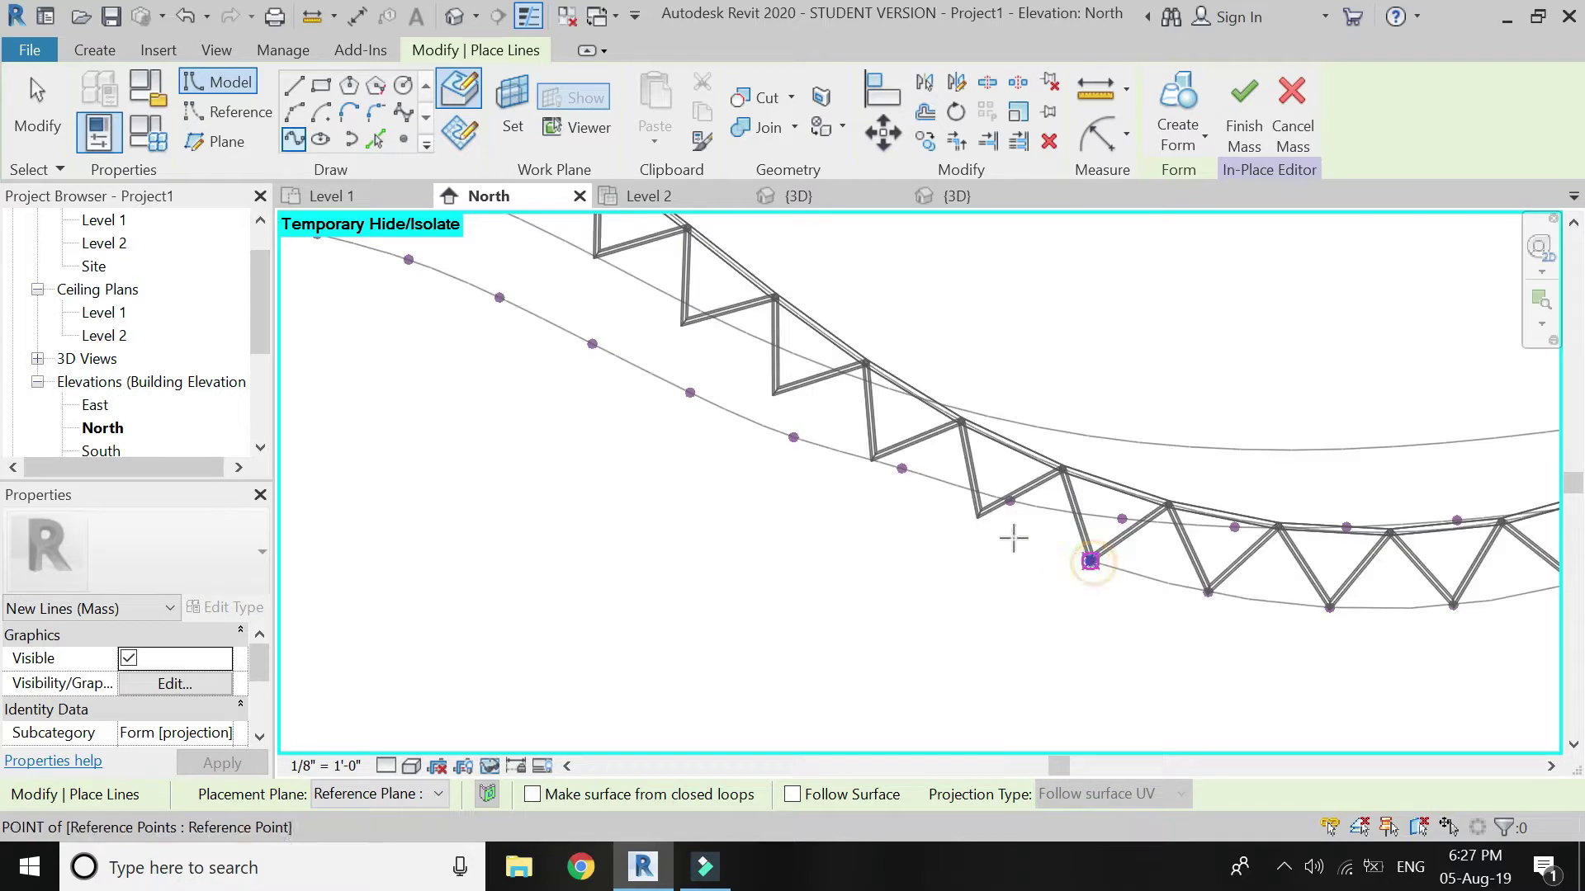
left_click(977, 515)
left_click(872, 458)
left_click(773, 393)
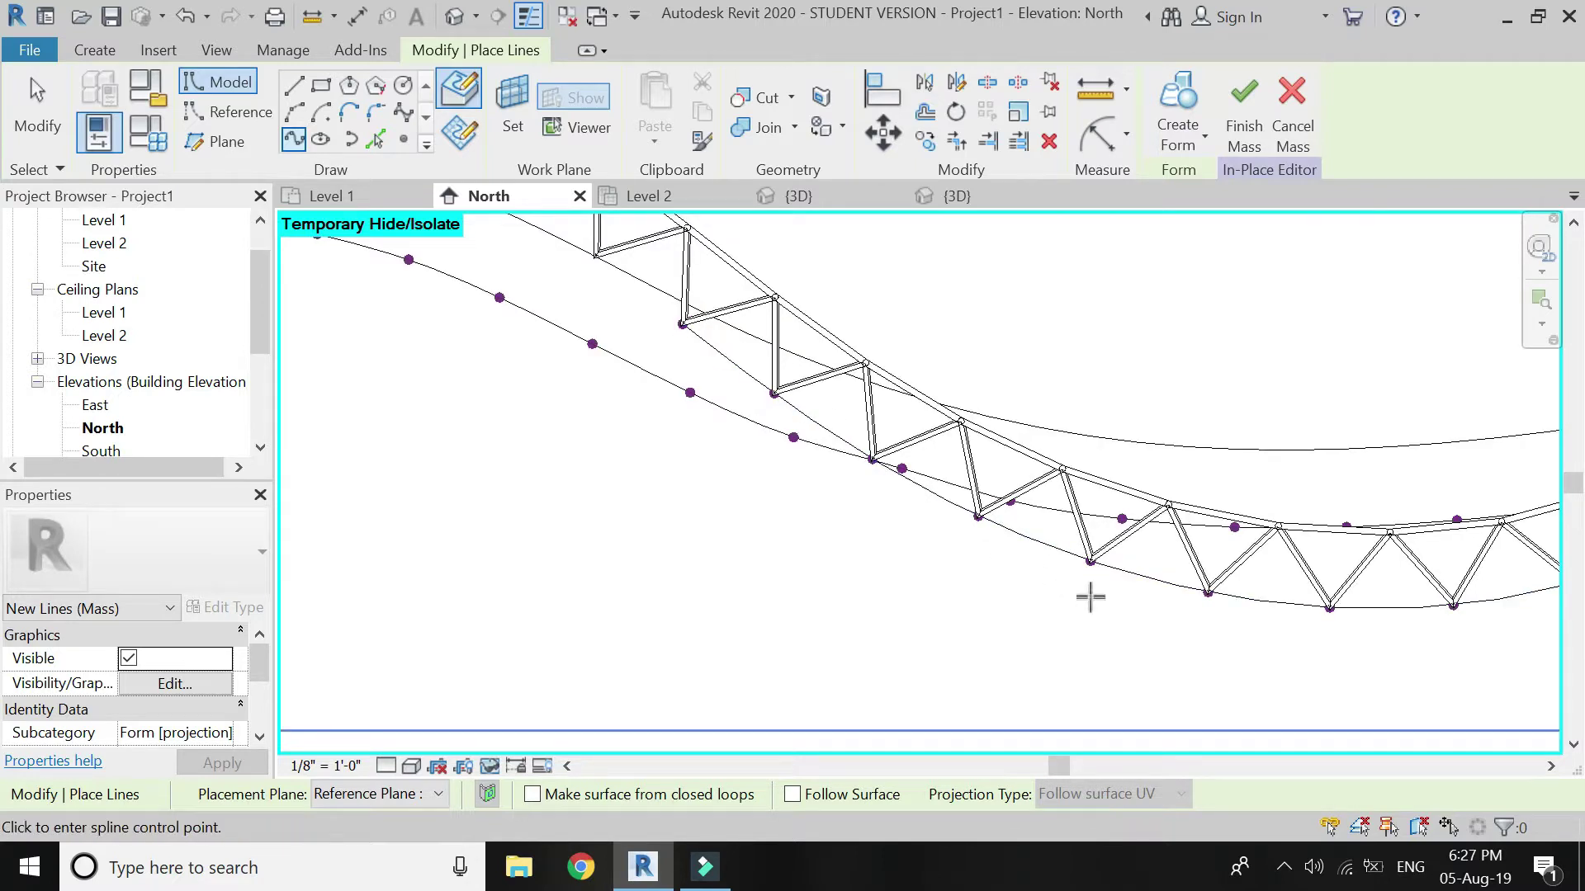
Step: Carry the spline through the inner apexes over the crown of the arch
scroll(1090, 595, "down", 1)
scroll(767, 346, "down", 4)
scroll(825, 397, "up", 6)
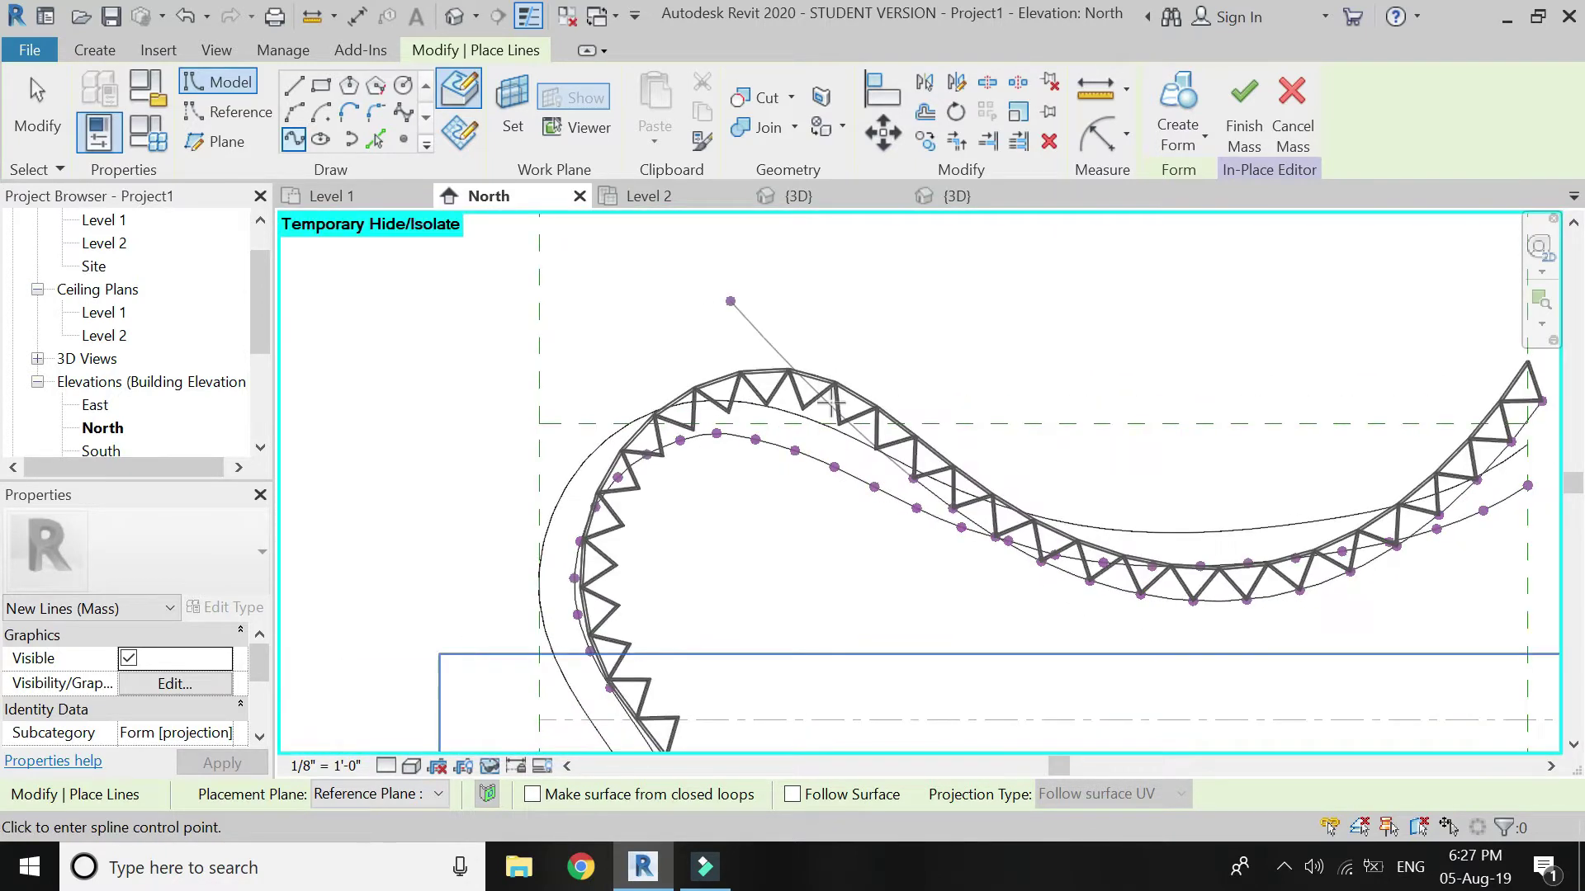
scroll(876, 453, "up", 2)
left_click(885, 400)
scroll(900, 413, "down", 1)
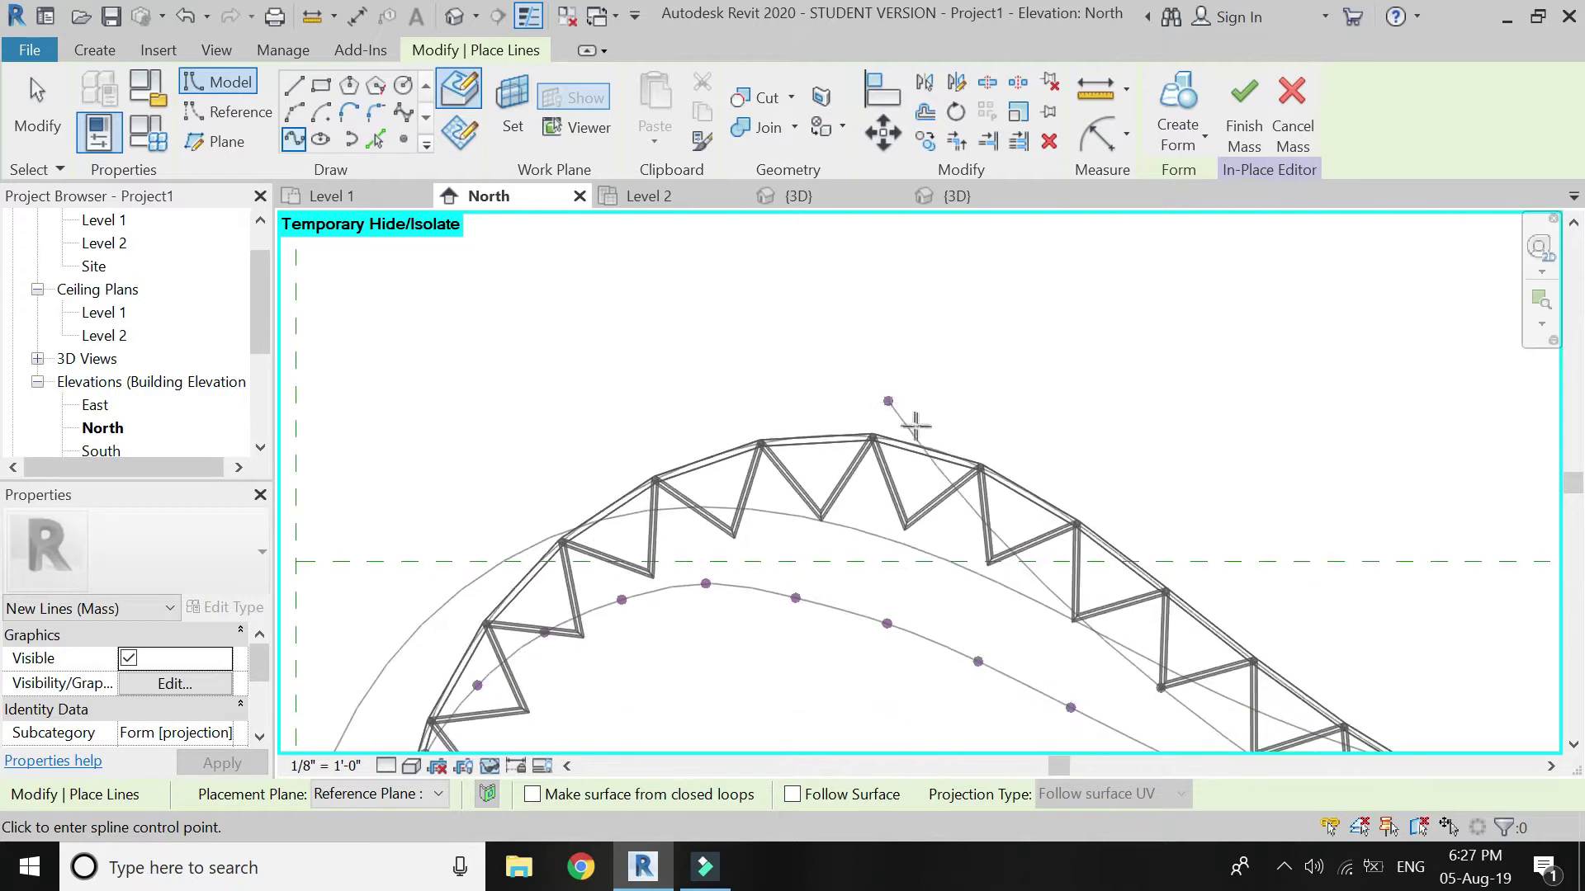
scroll(1073, 631, "up", 2)
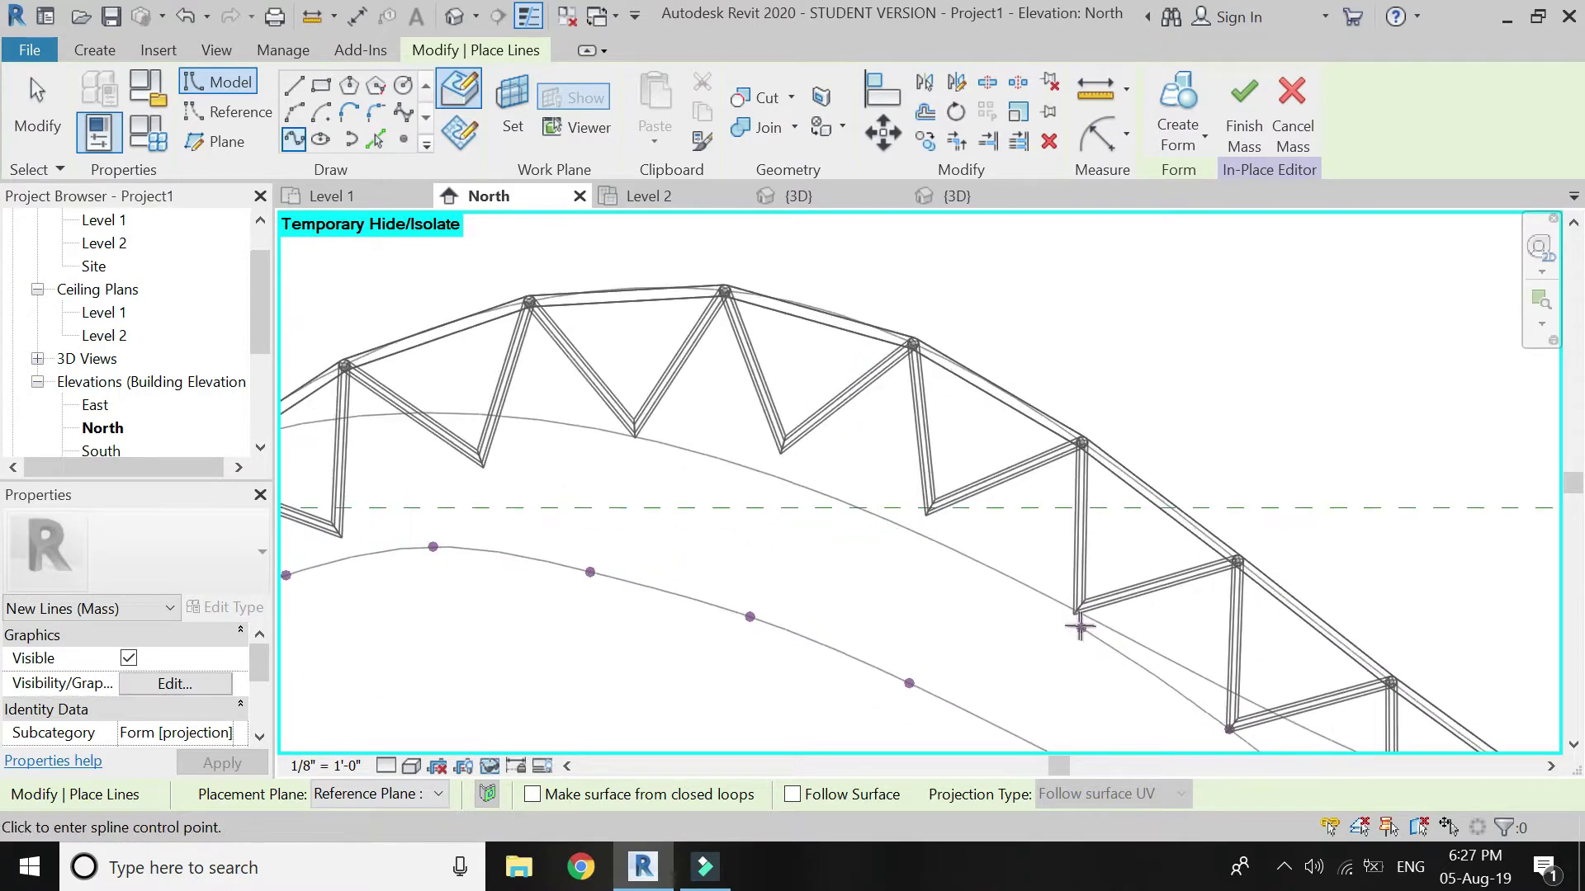
left_click(1075, 613)
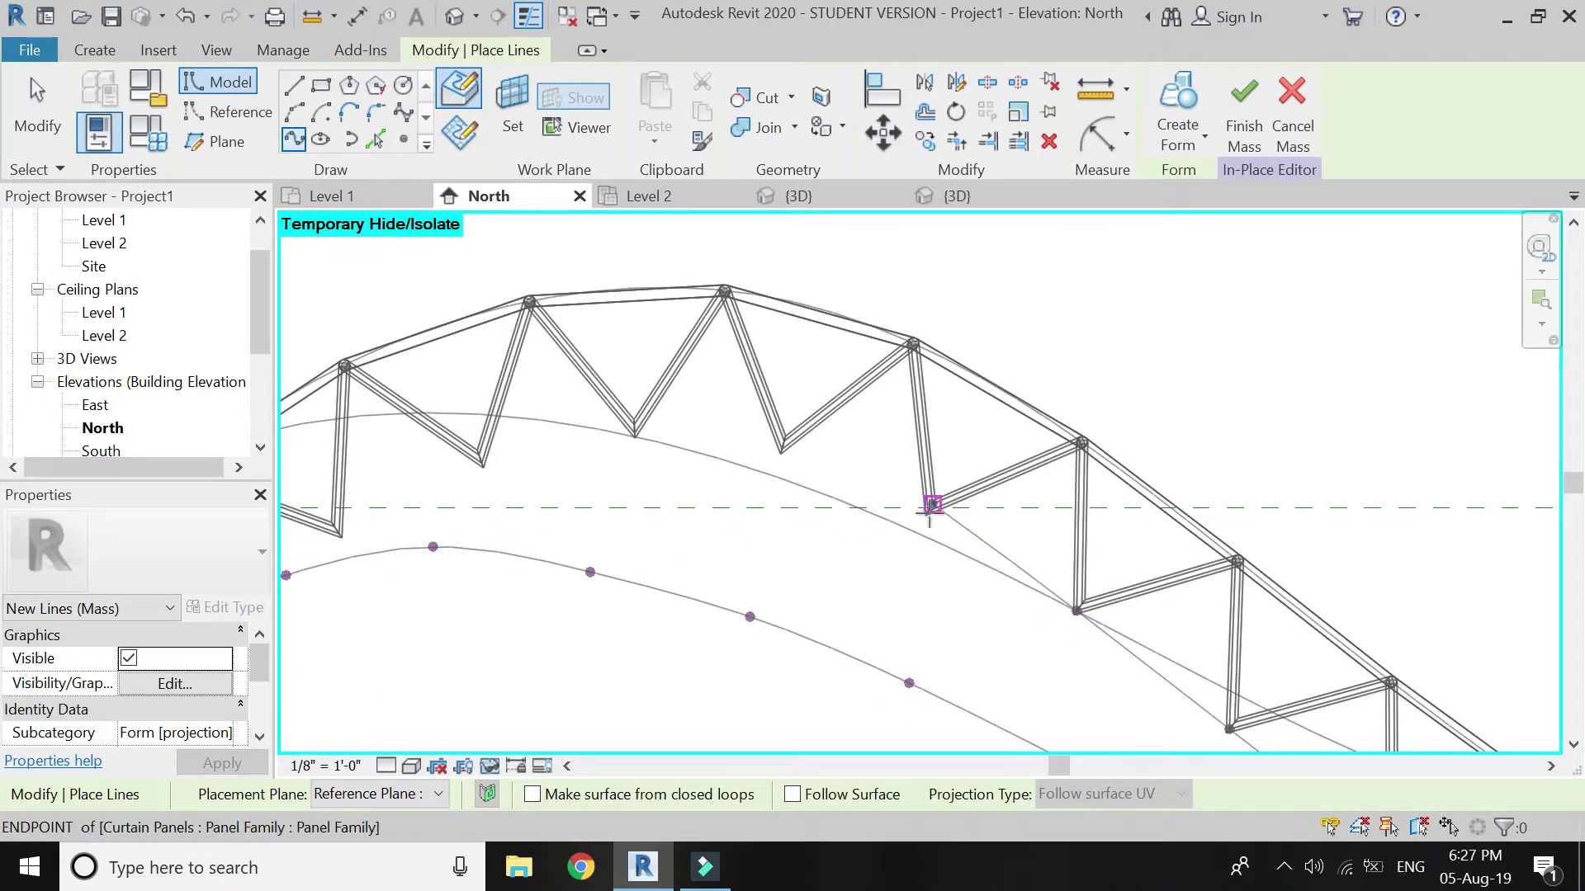
left_click(927, 514)
left_click(781, 448)
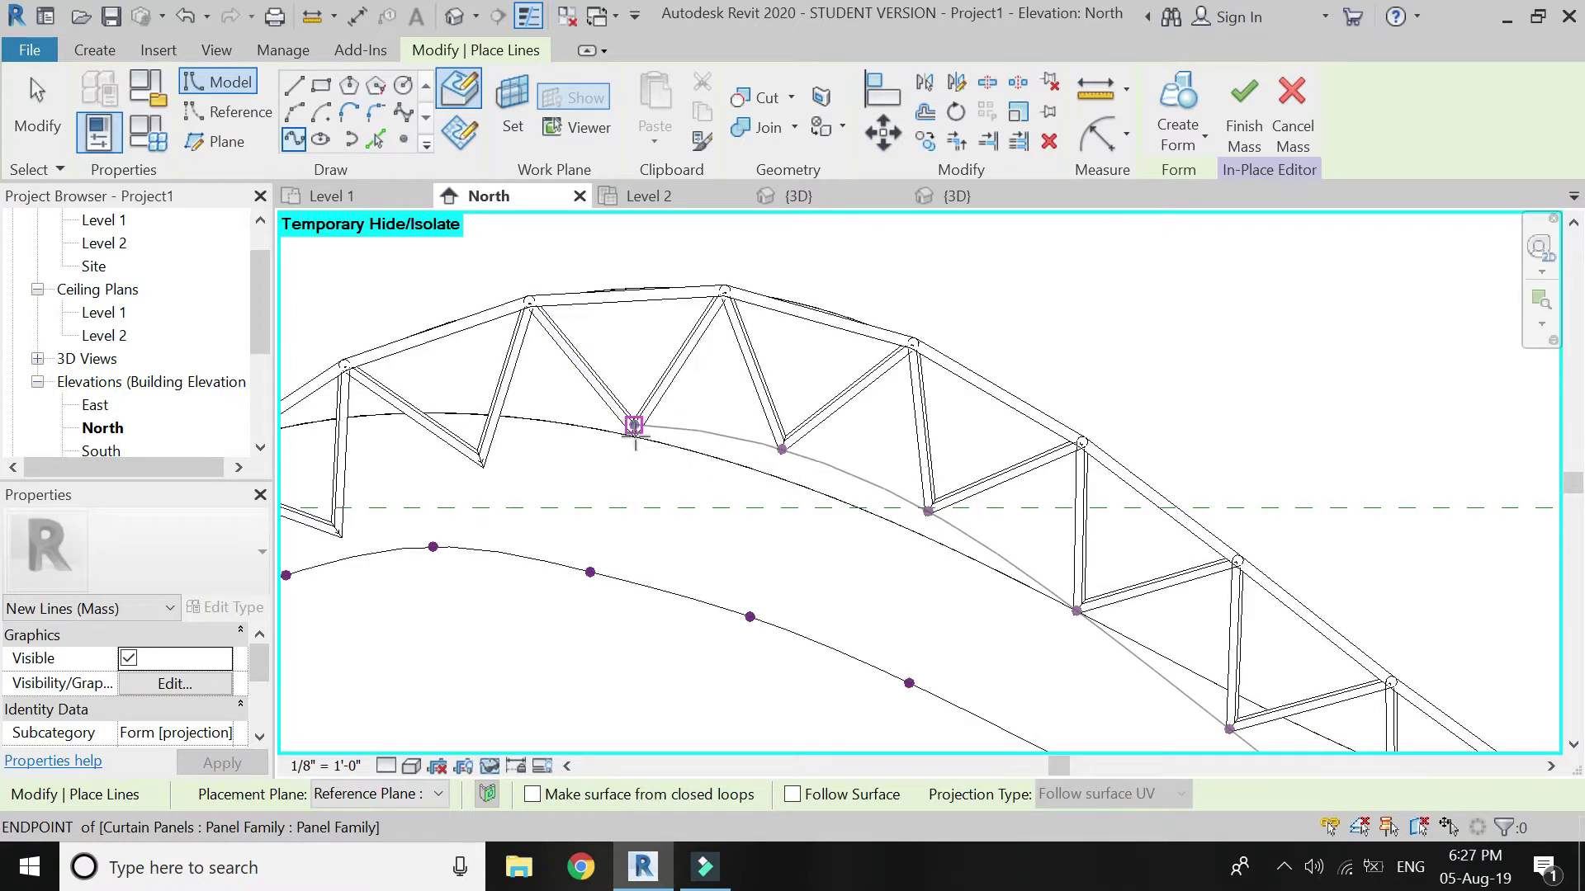
left_click(634, 428)
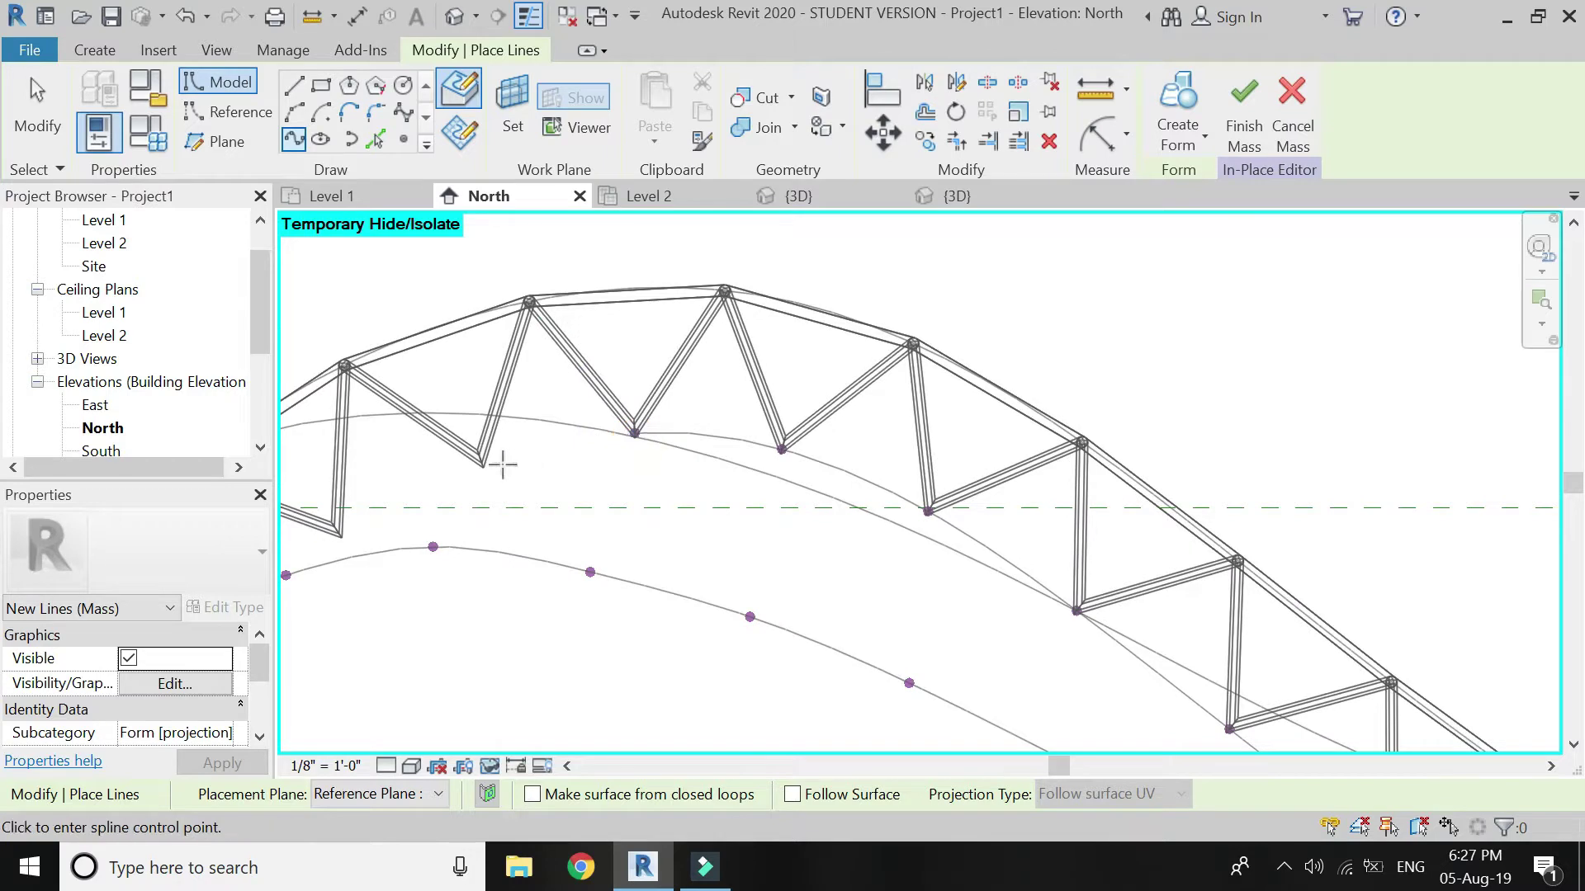
left_click(483, 464)
left_click(337, 534)
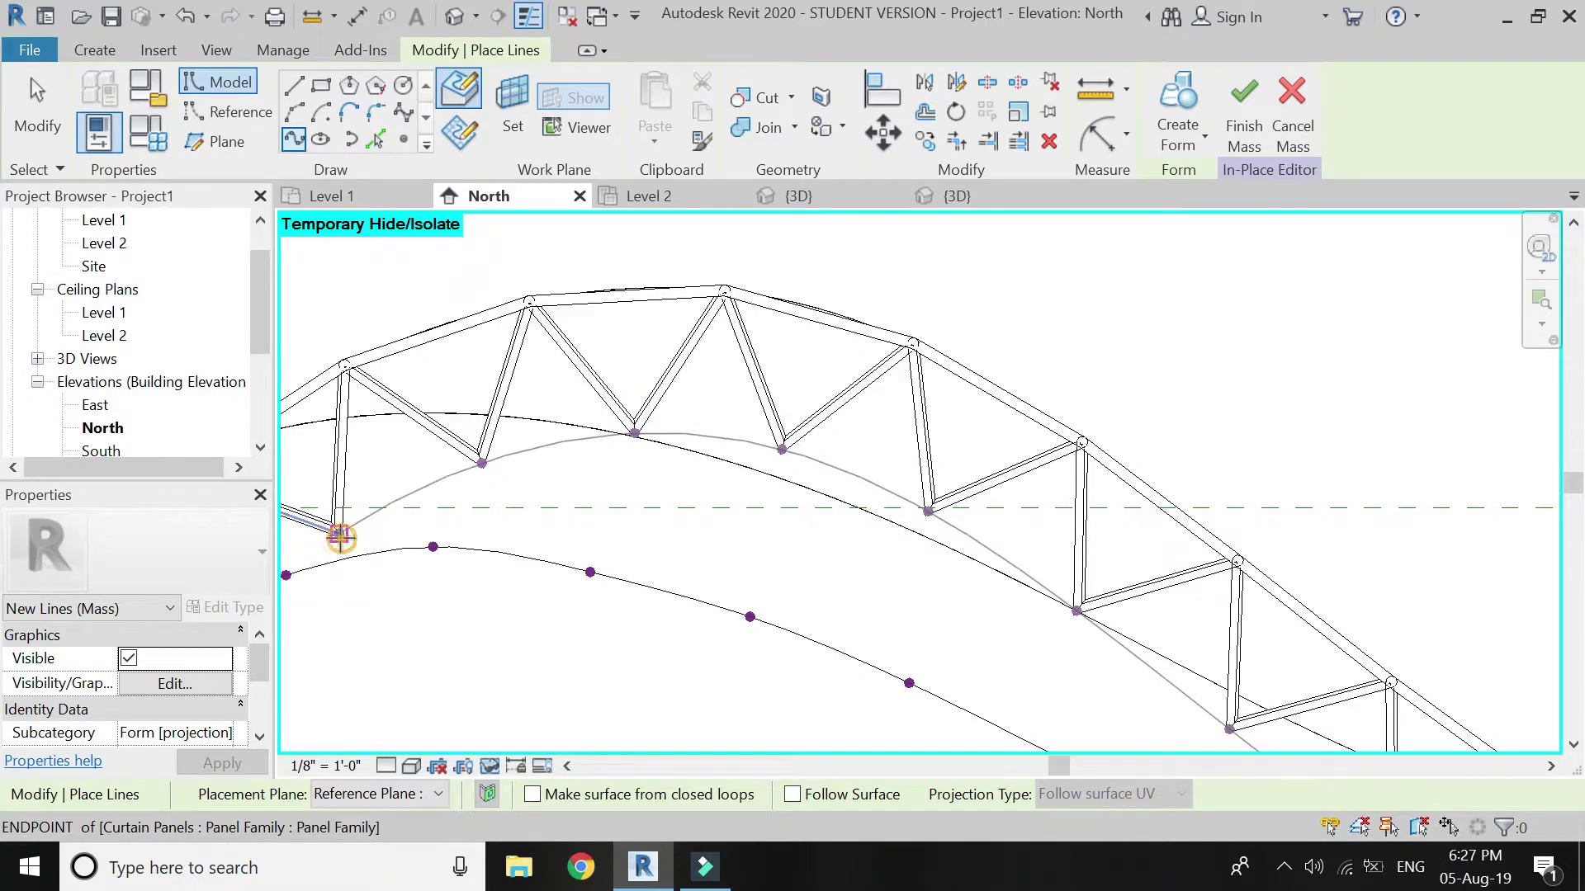
Step: Extend the spline around the arch's left curve and down its steep side, snapping to each inner apex
scroll(897, 279, "down", 3)
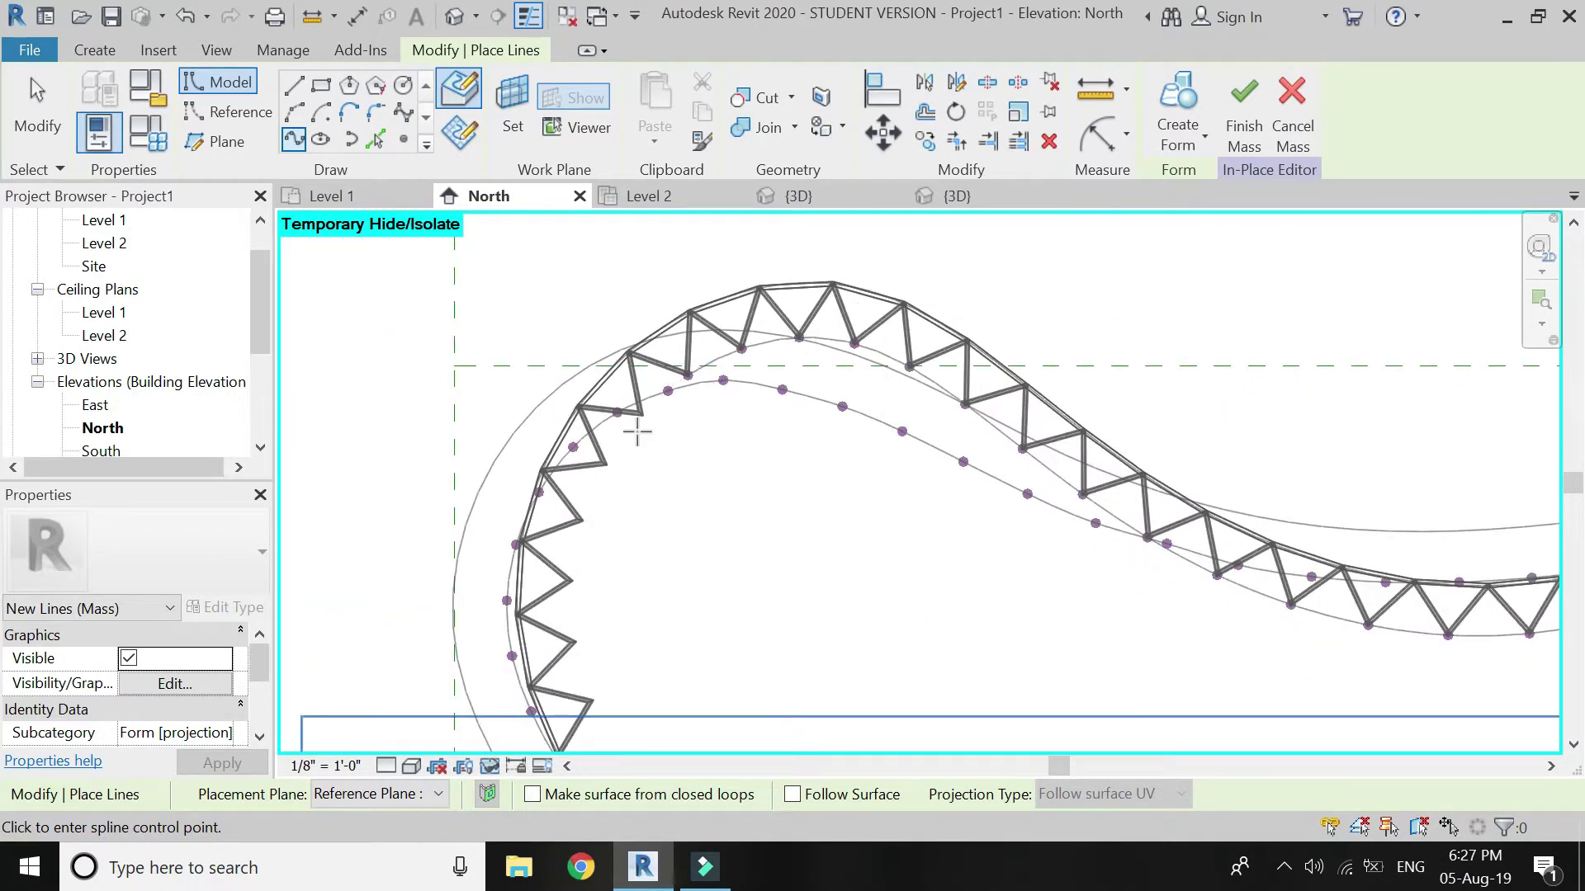
scroll(640, 412, "up", 5)
left_click(646, 396)
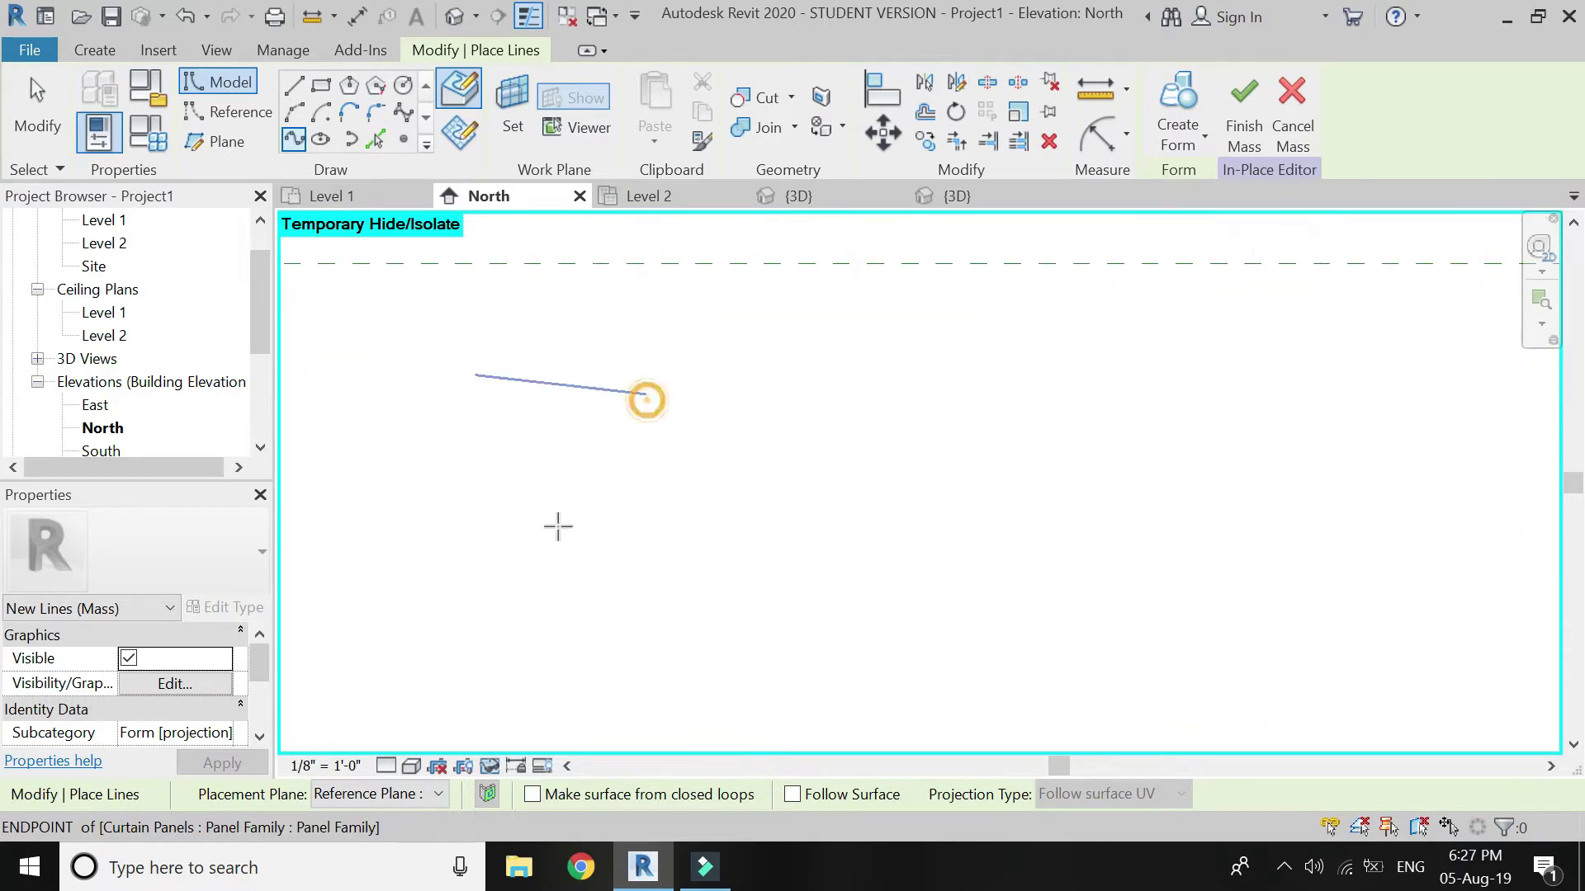
left_click(549, 527)
scroll(587, 459, "down", 3)
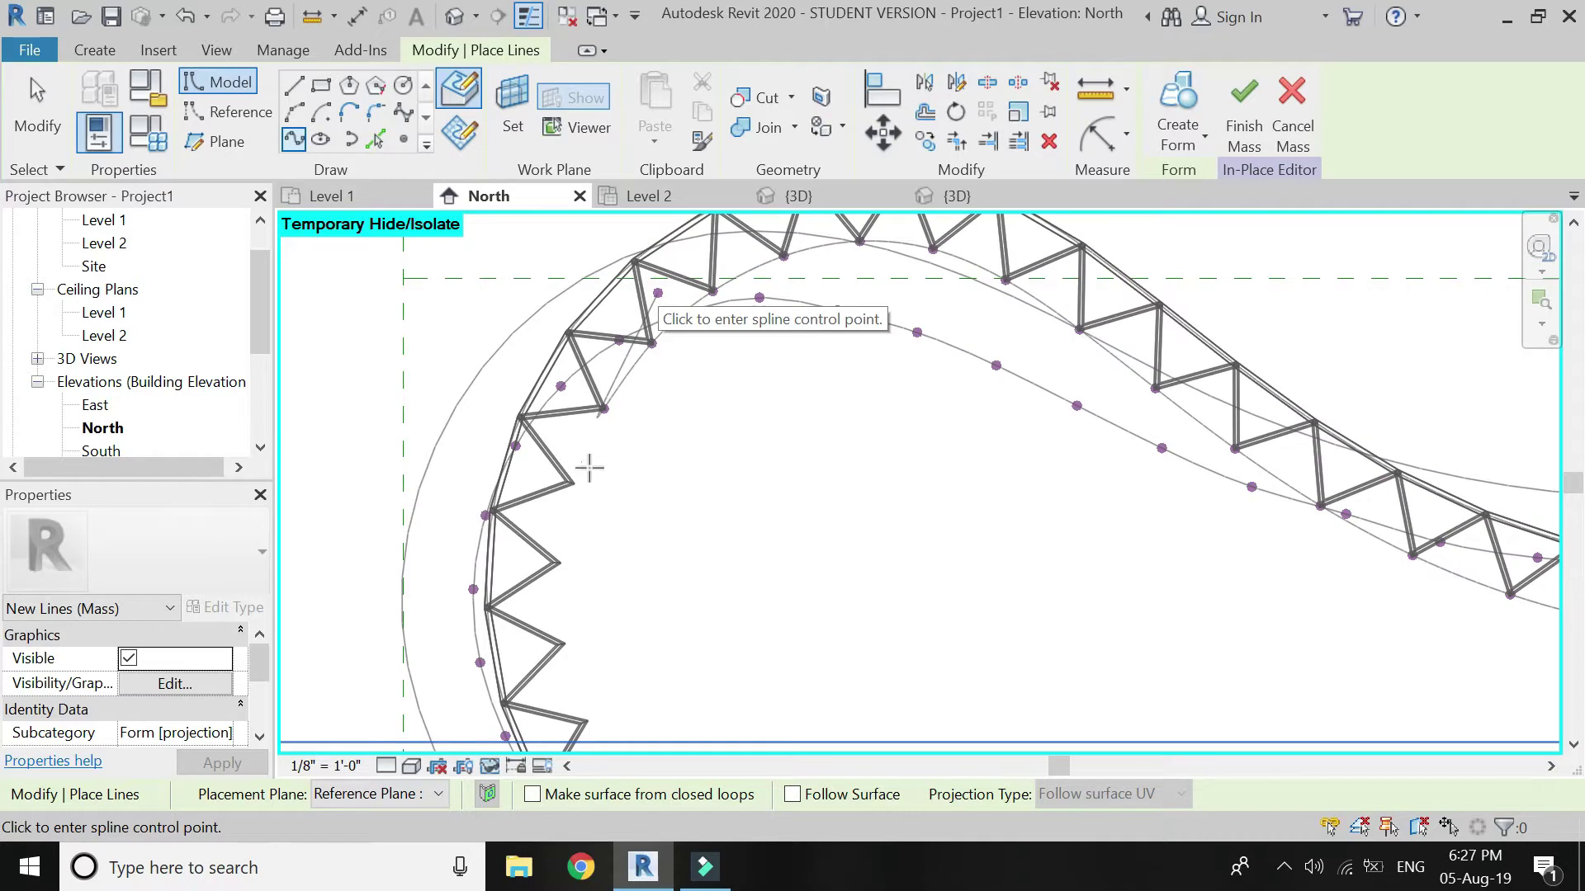
scroll(566, 481, "up", 4)
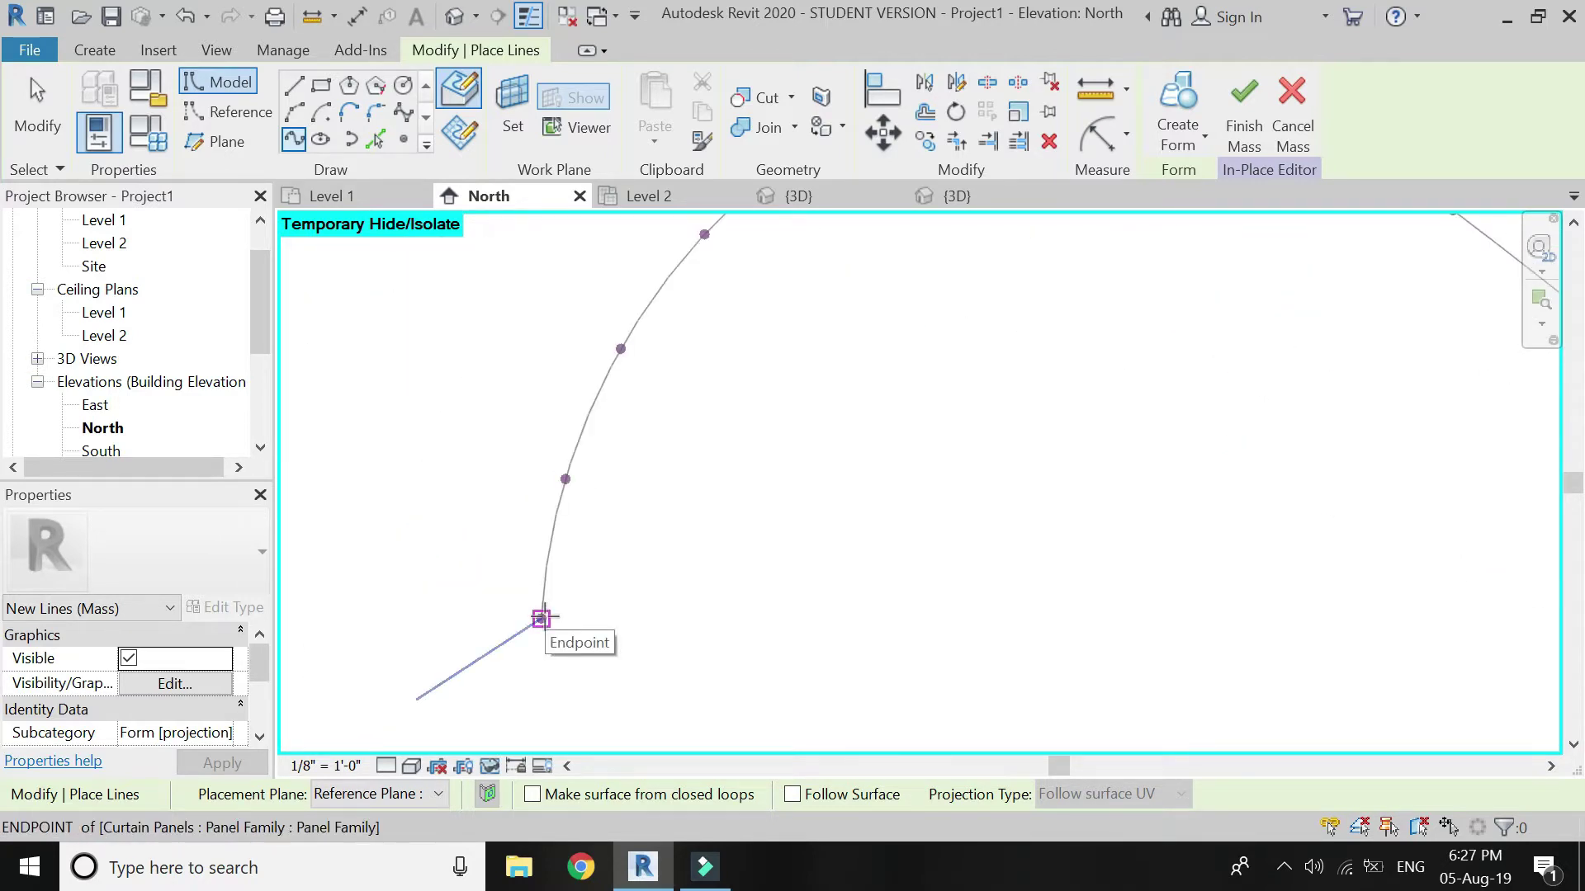
left_click(541, 618)
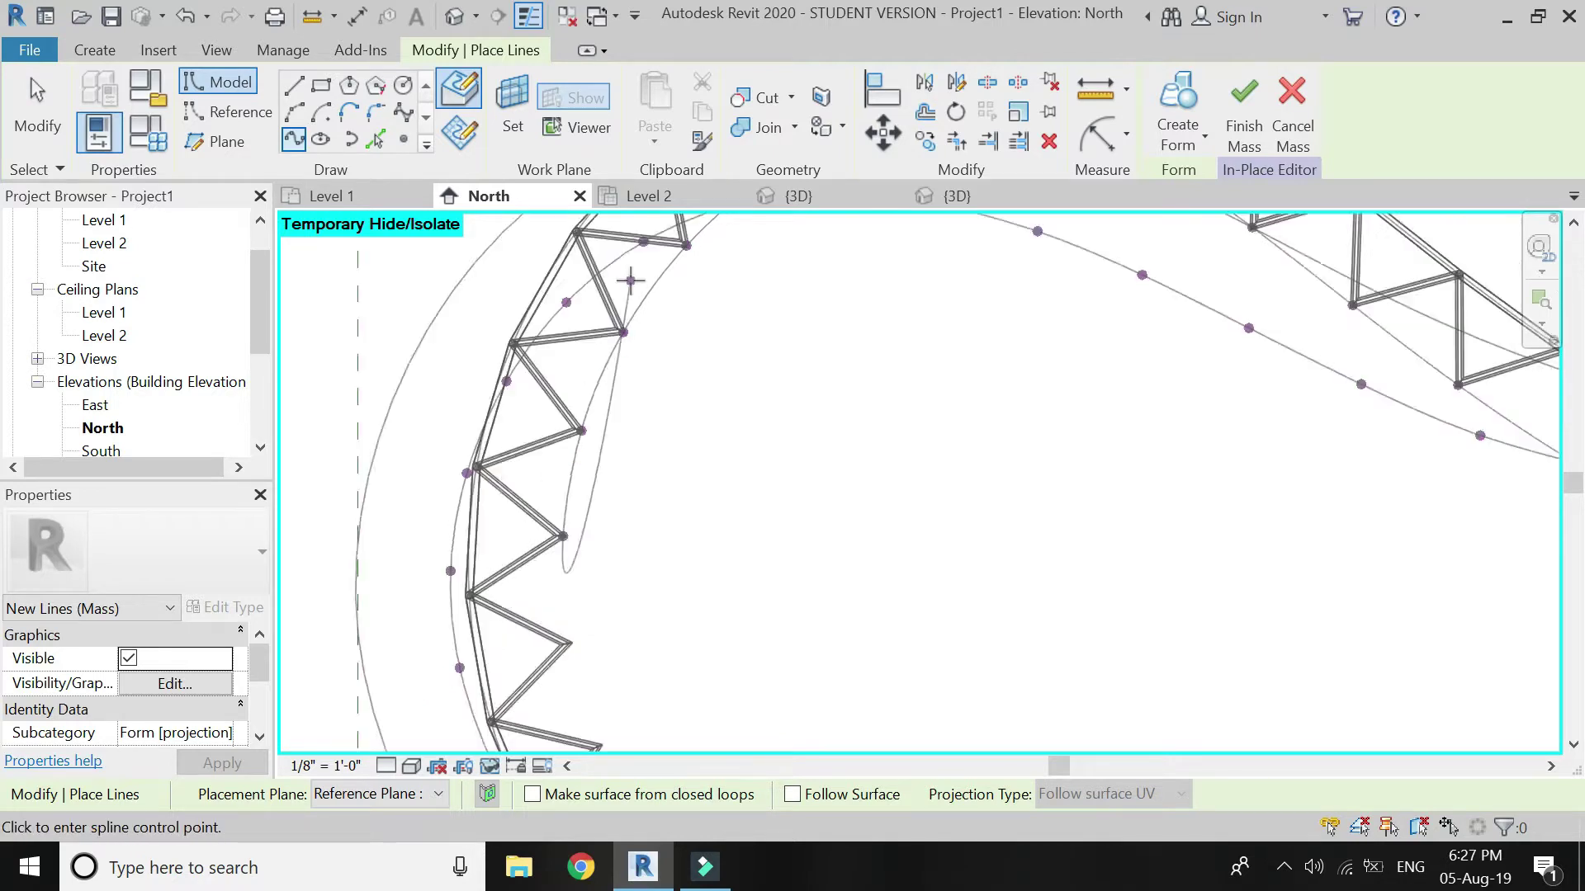
scroll(591, 520, "up", 3)
left_click(579, 521)
left_click(621, 654)
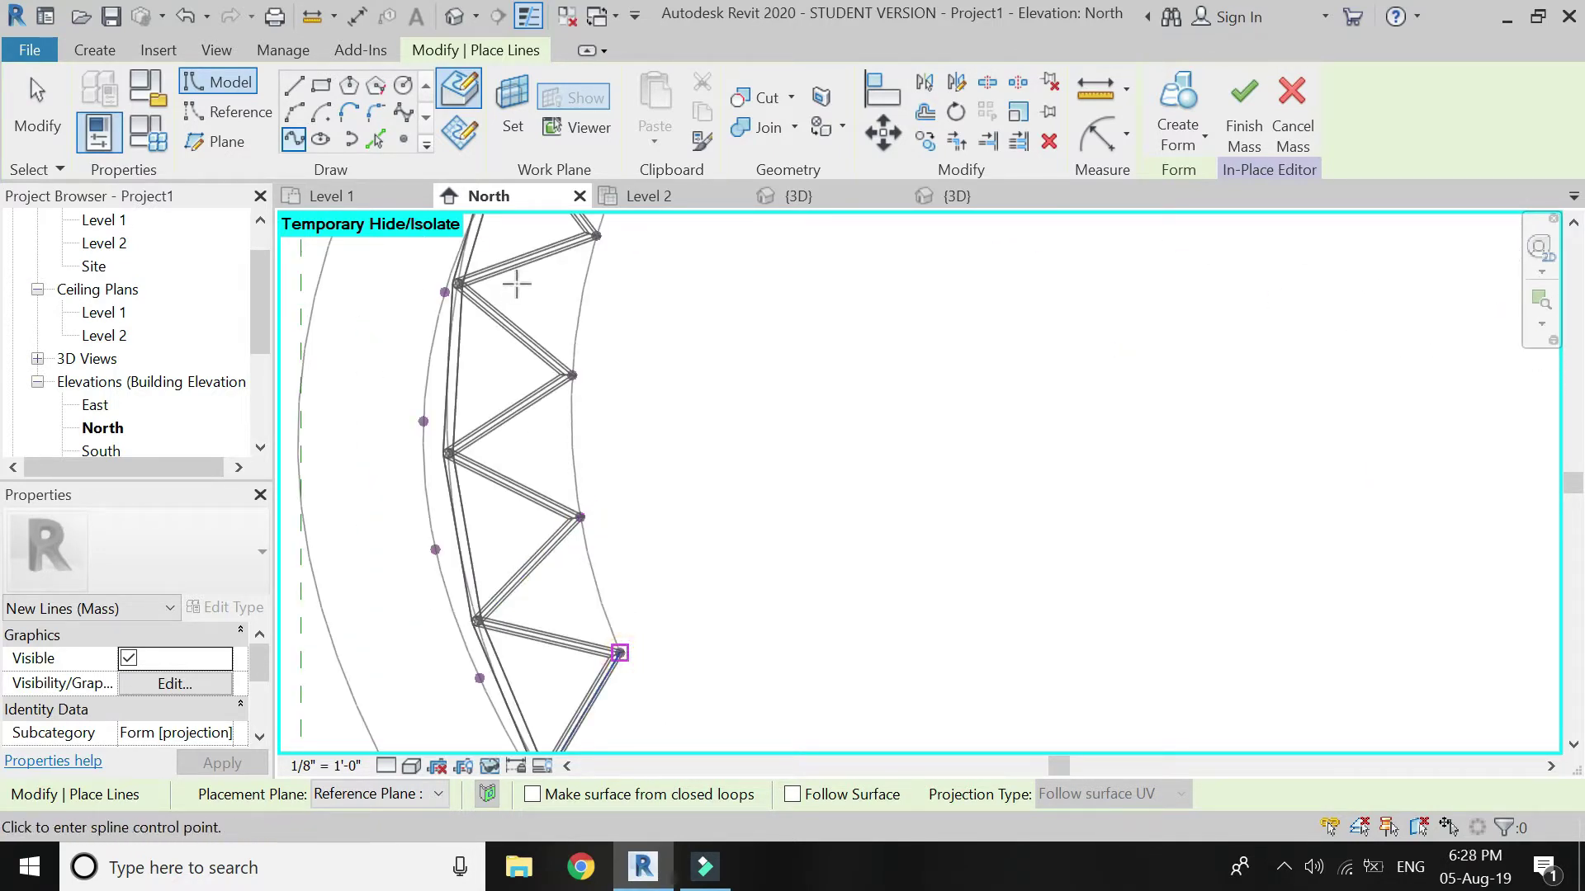
Step: Run the spline through the truss's lowest inner apexes, end it on the Level 1 line, and exit the spline command
scroll(518, 279, "down", 3)
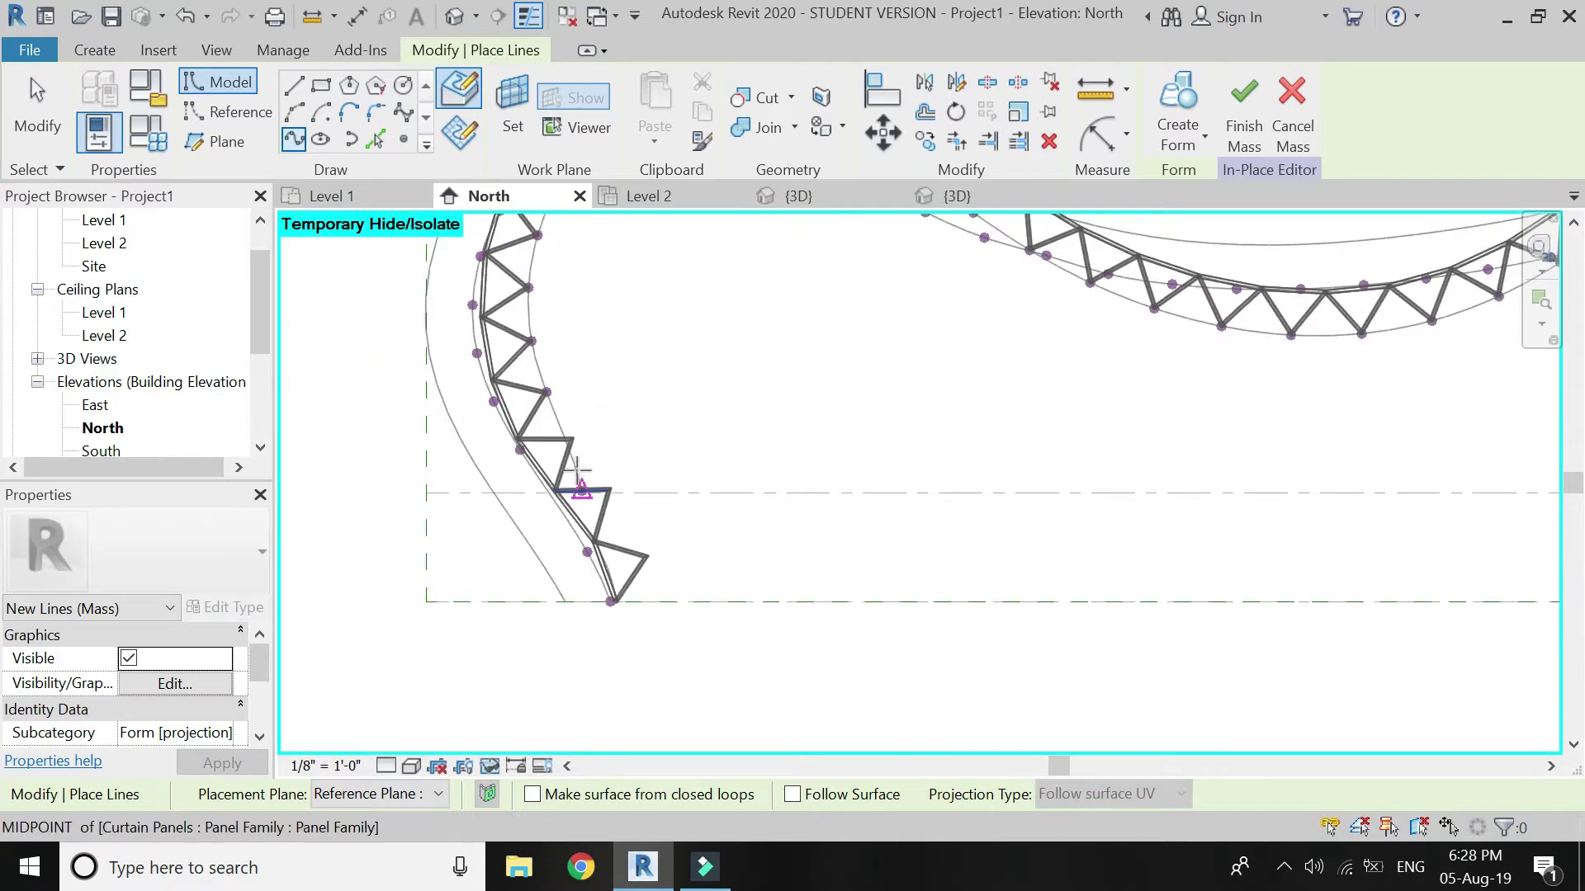
scroll(578, 470, "up", 5)
left_click(572, 382)
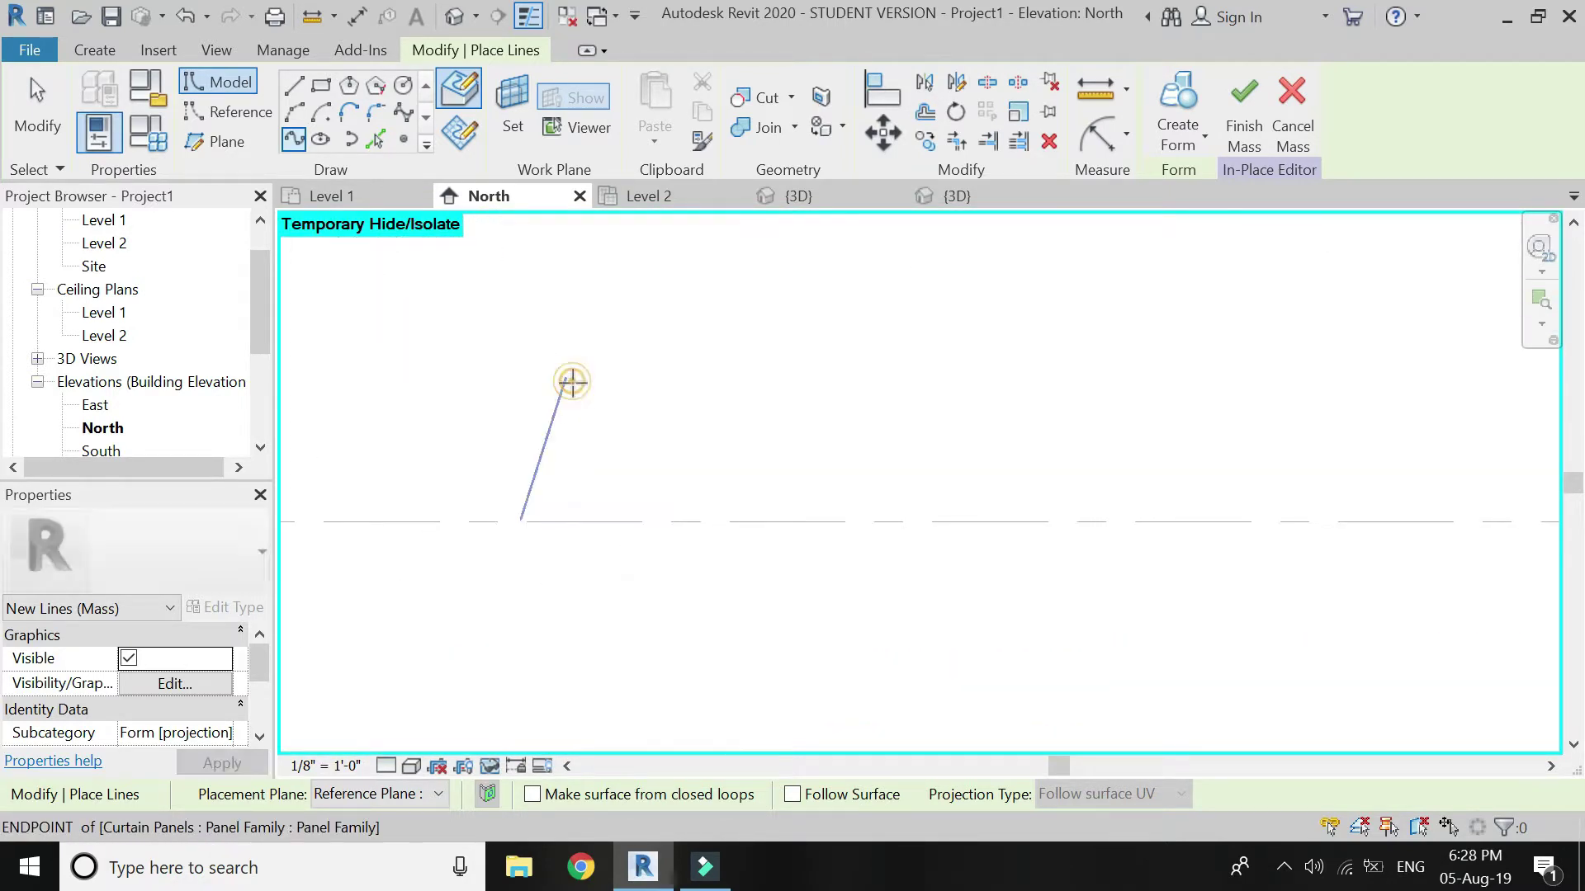
left_click(660, 516)
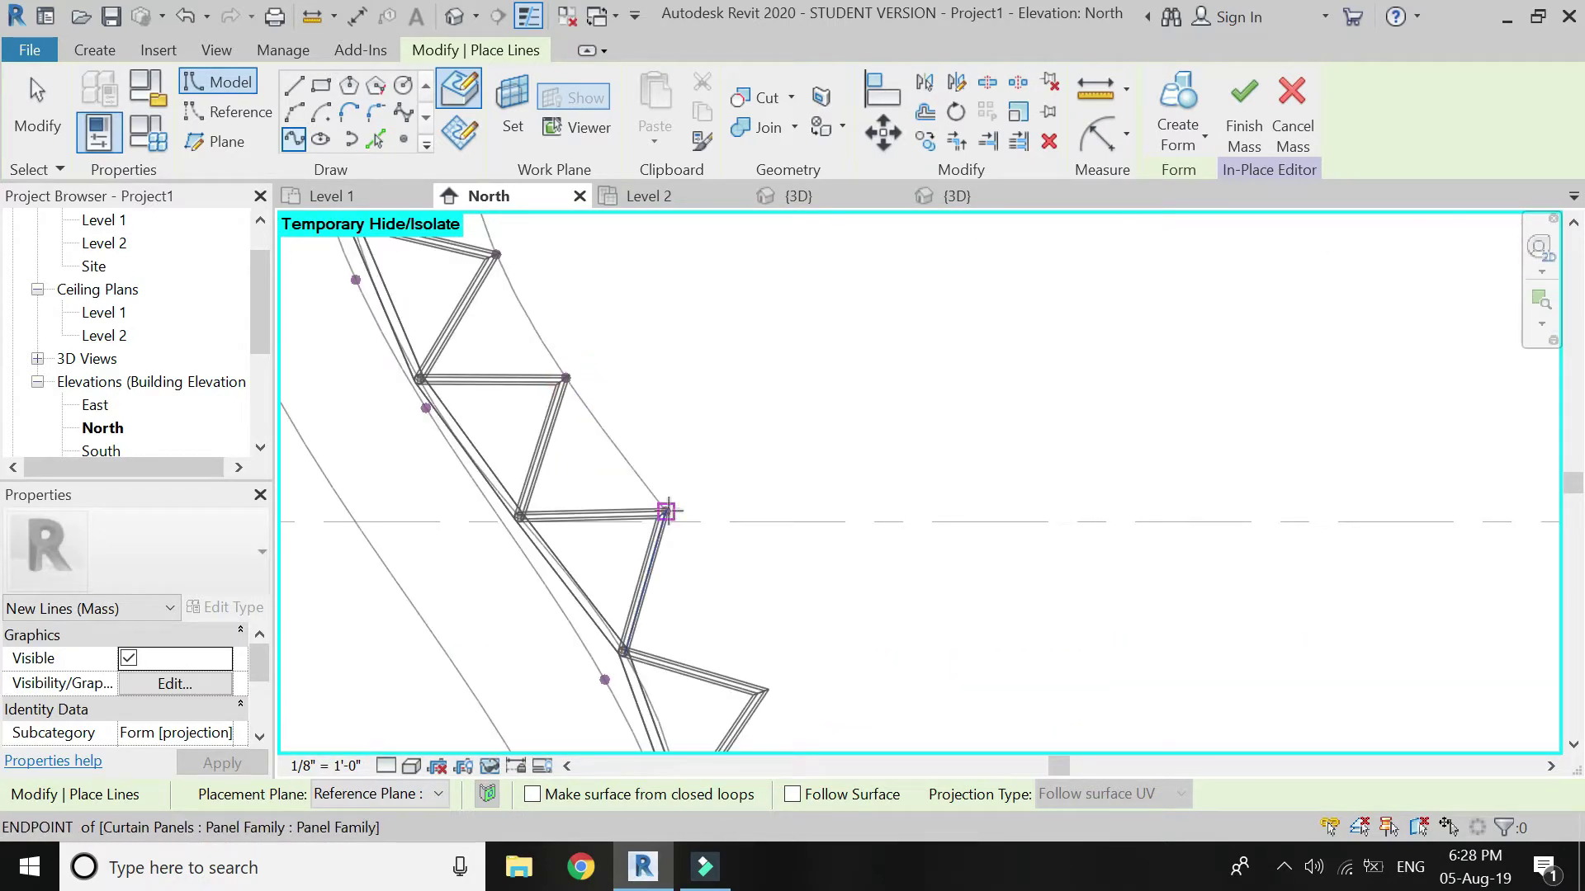
left_click(760, 693)
scroll(616, 319, "down", 3)
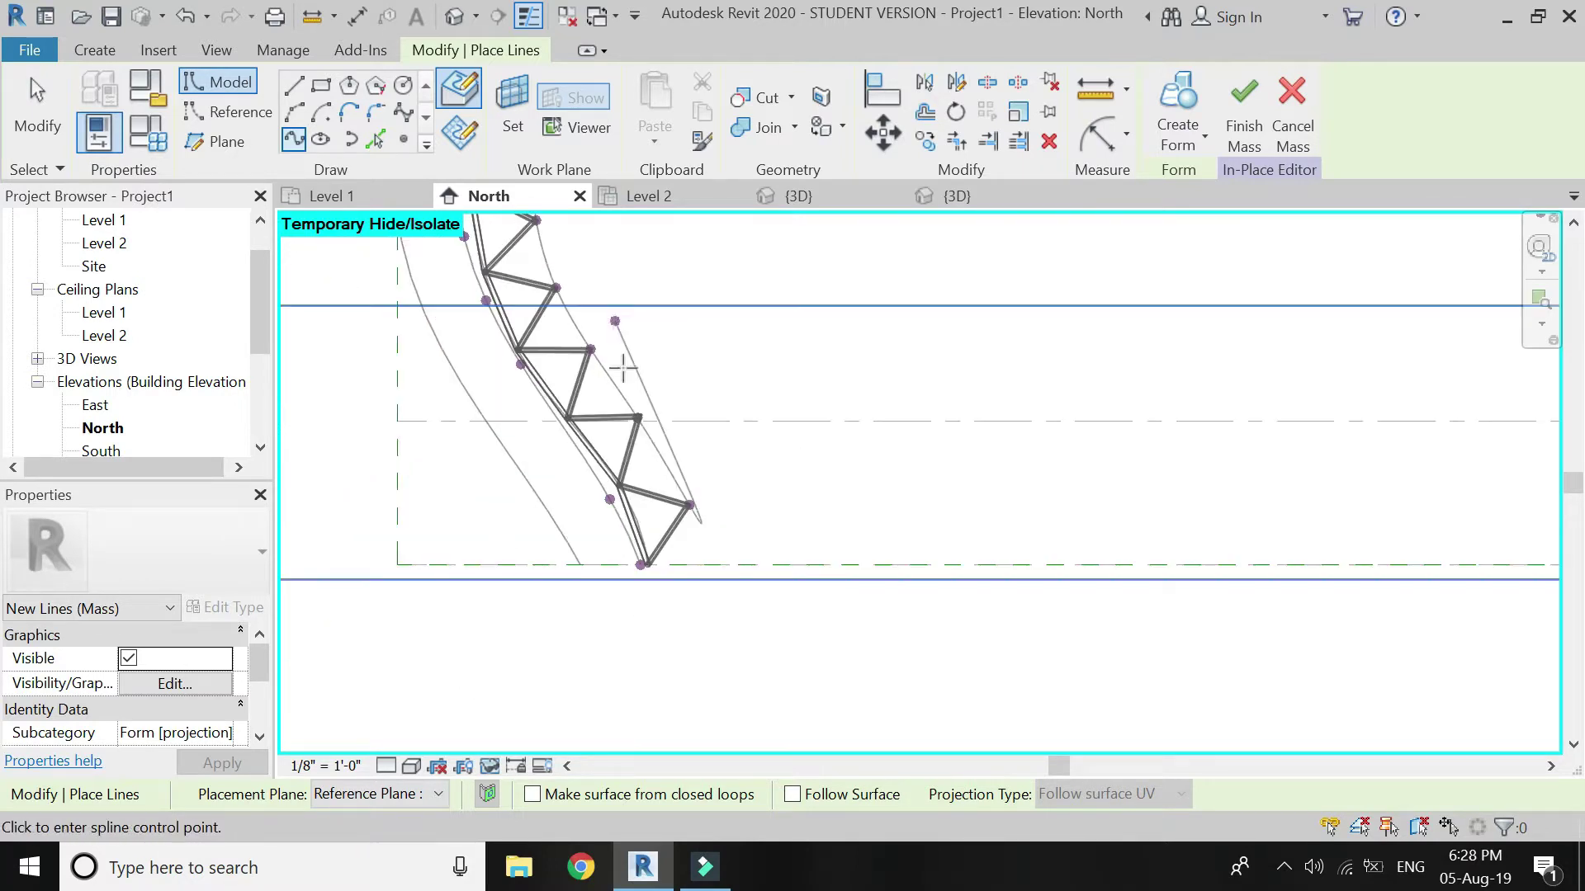
scroll(699, 647, "up", 3)
left_click(727, 572)
key("Escape")
scroll(529, 649, "down", 1)
scroll(520, 644, "down", 4)
key("Escape")
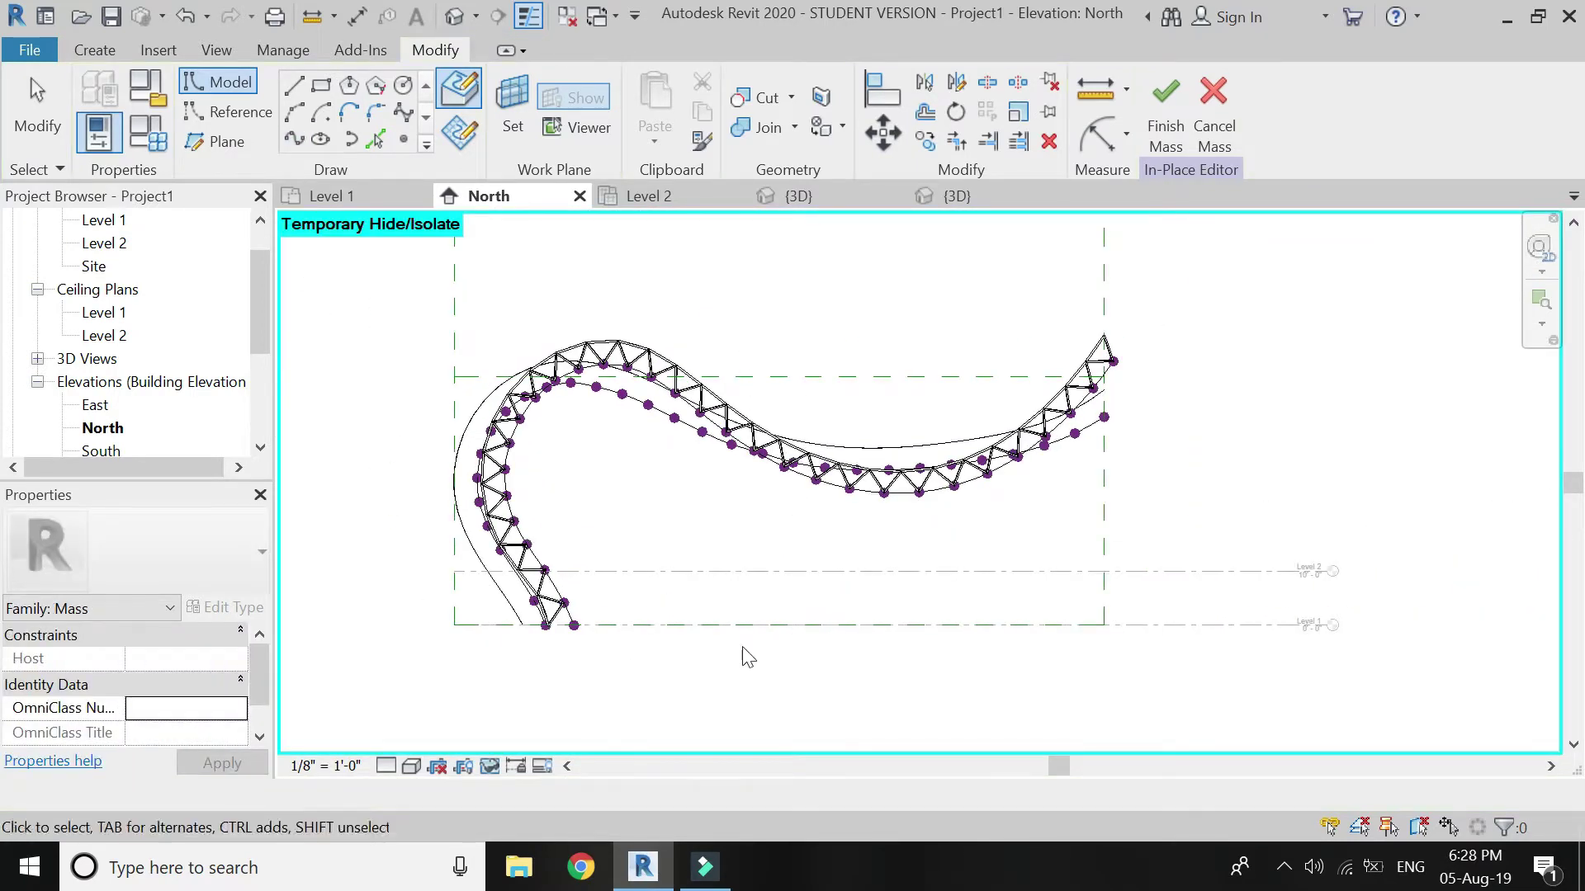
key("Escape")
Step: Reset the temporary hide/isolate in the North elevation and open the 3D view
left_click(492, 768)
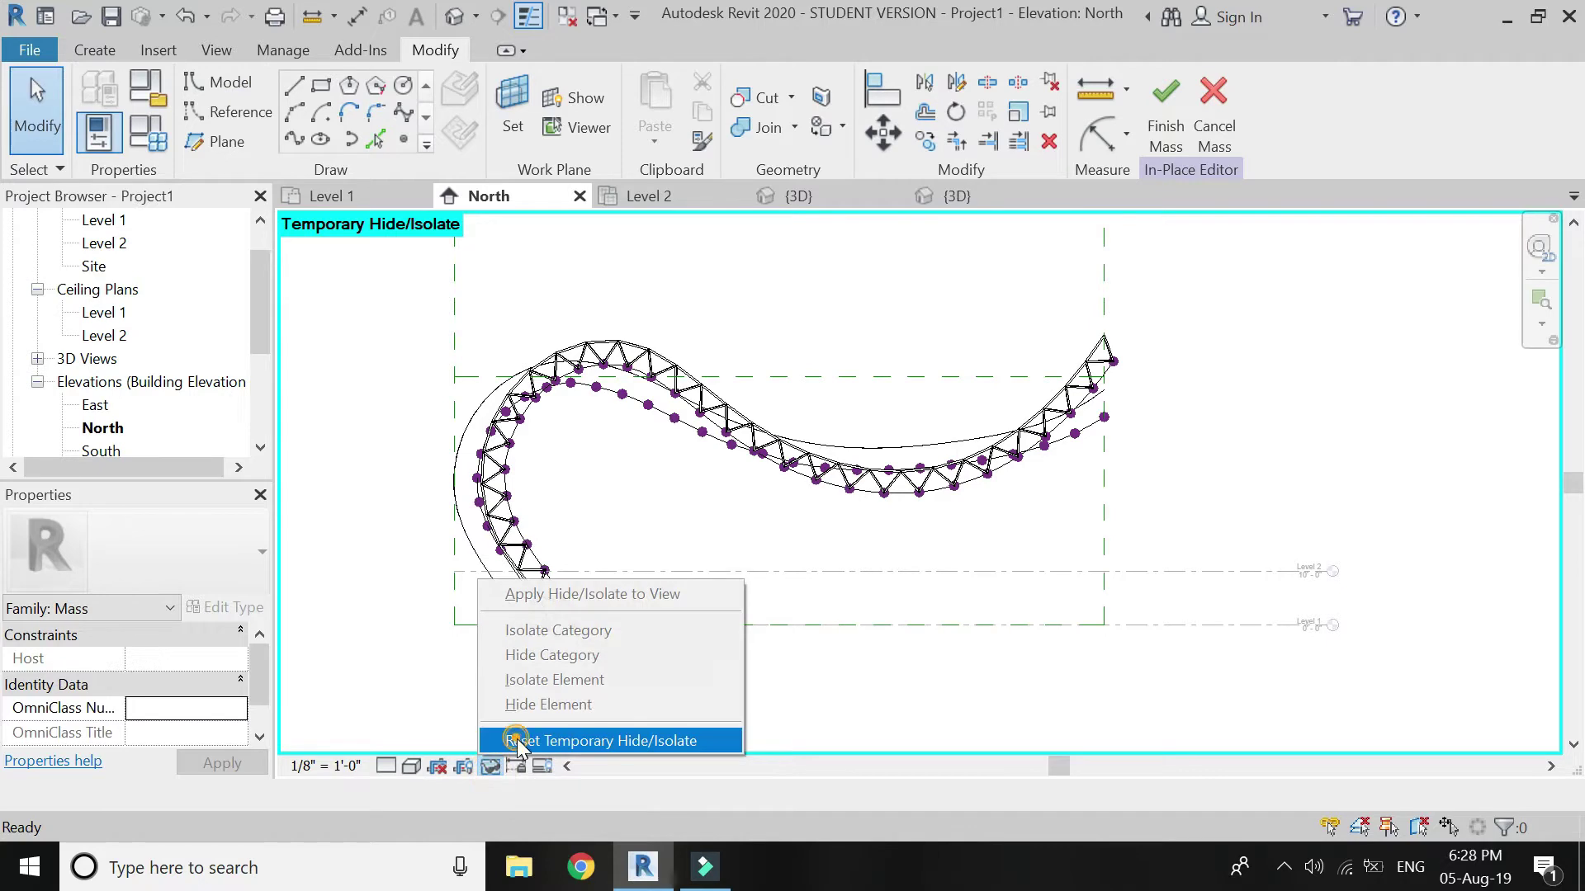
left_click(528, 737)
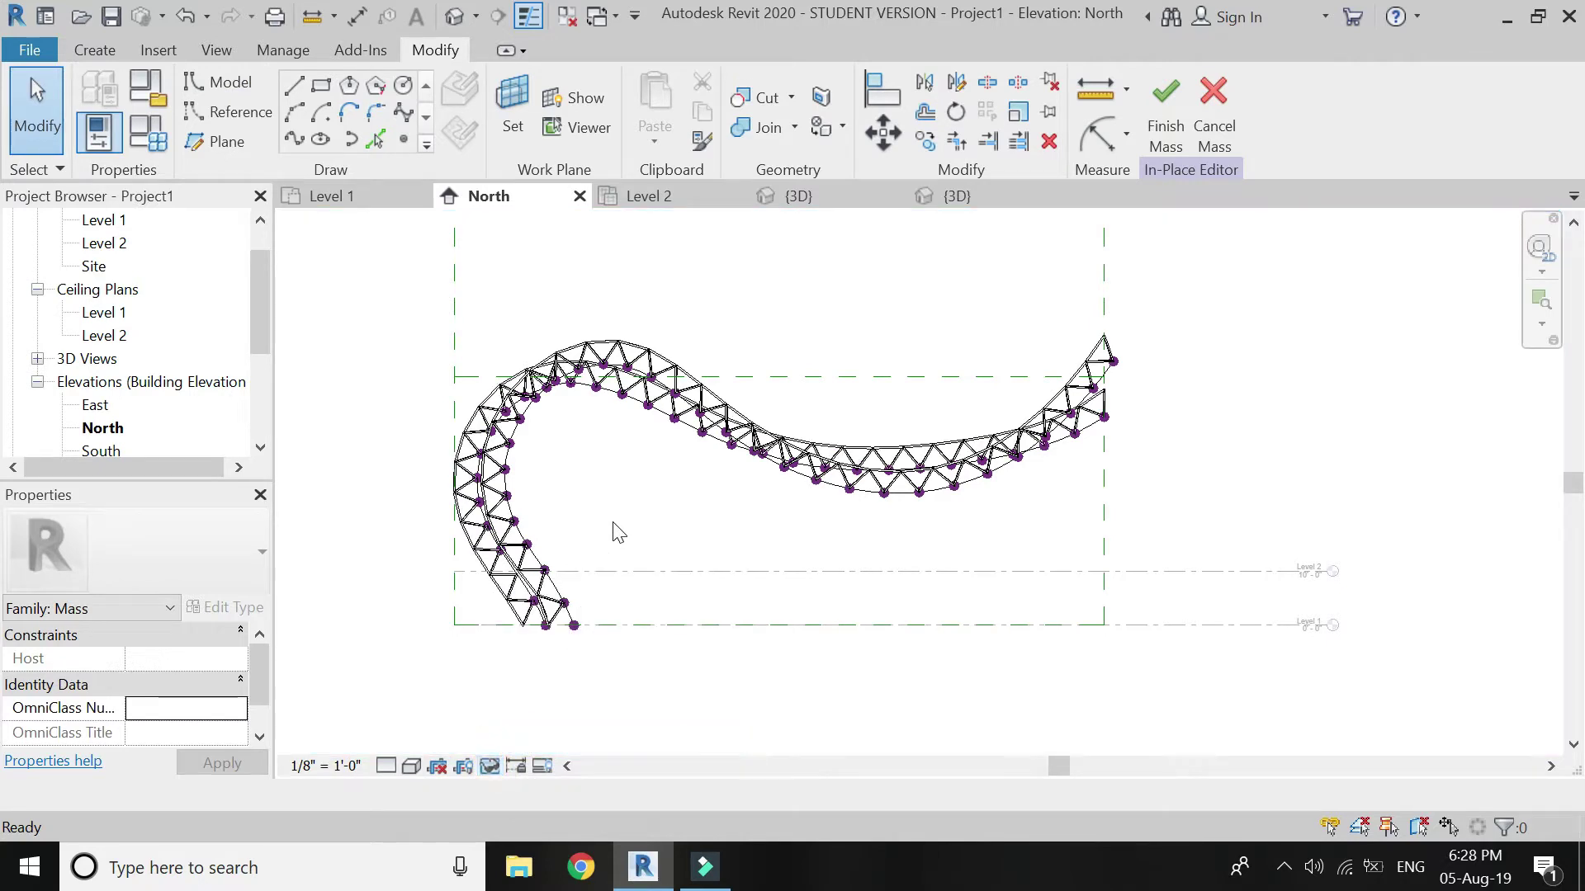
left_click(461, 19)
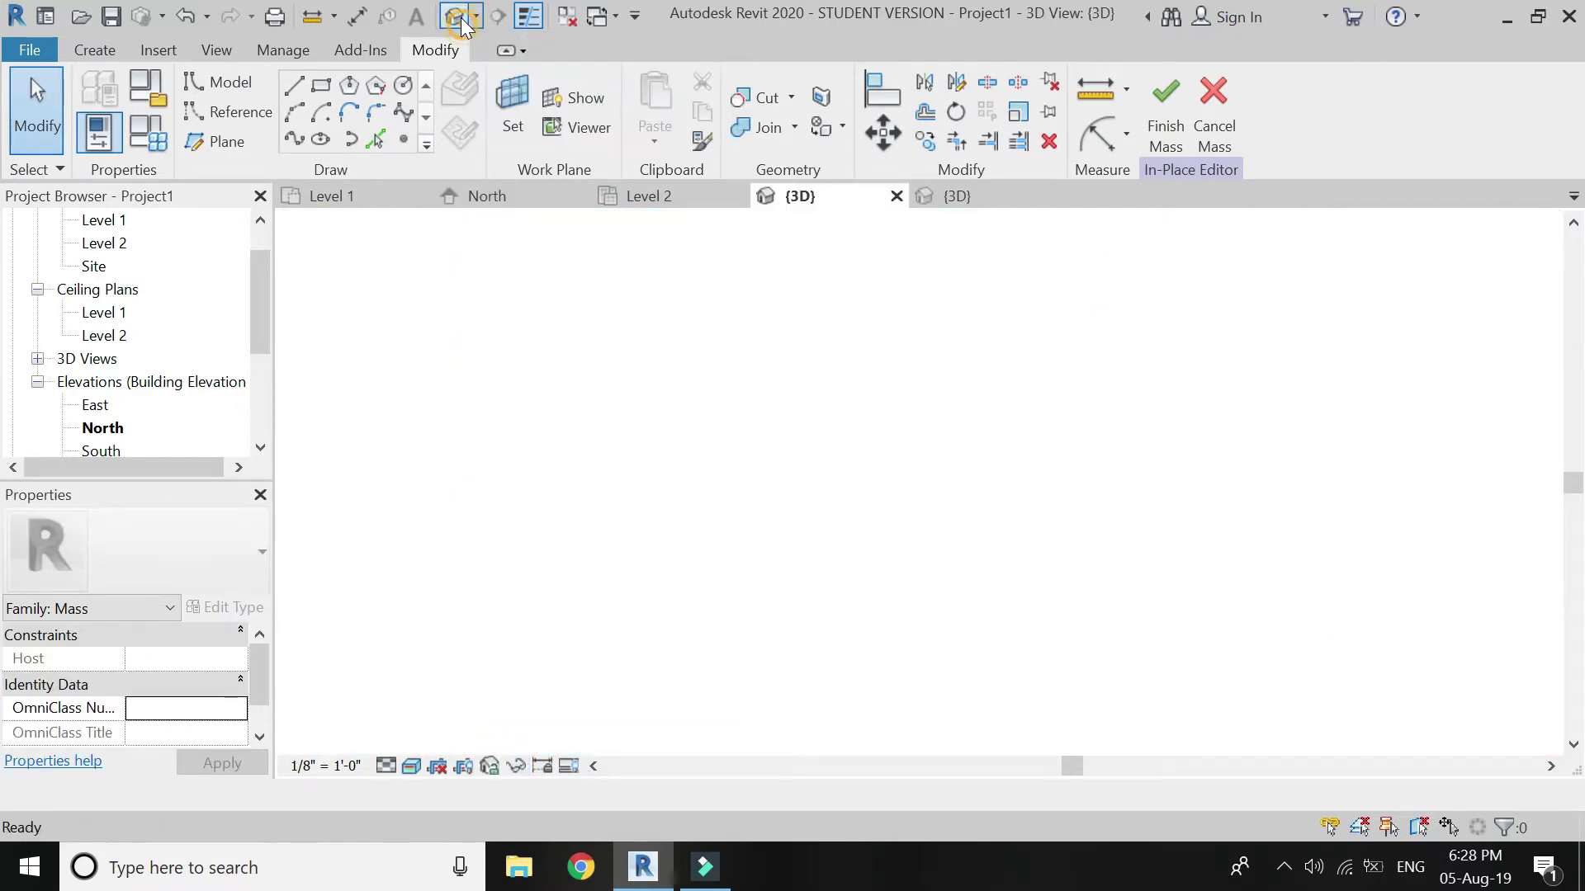
Step: Place a reference point on the first truss's lower spline, between the last two apexes at its free end
scroll(1304, 578, "up", 5)
scroll(1288, 537, "up", 5)
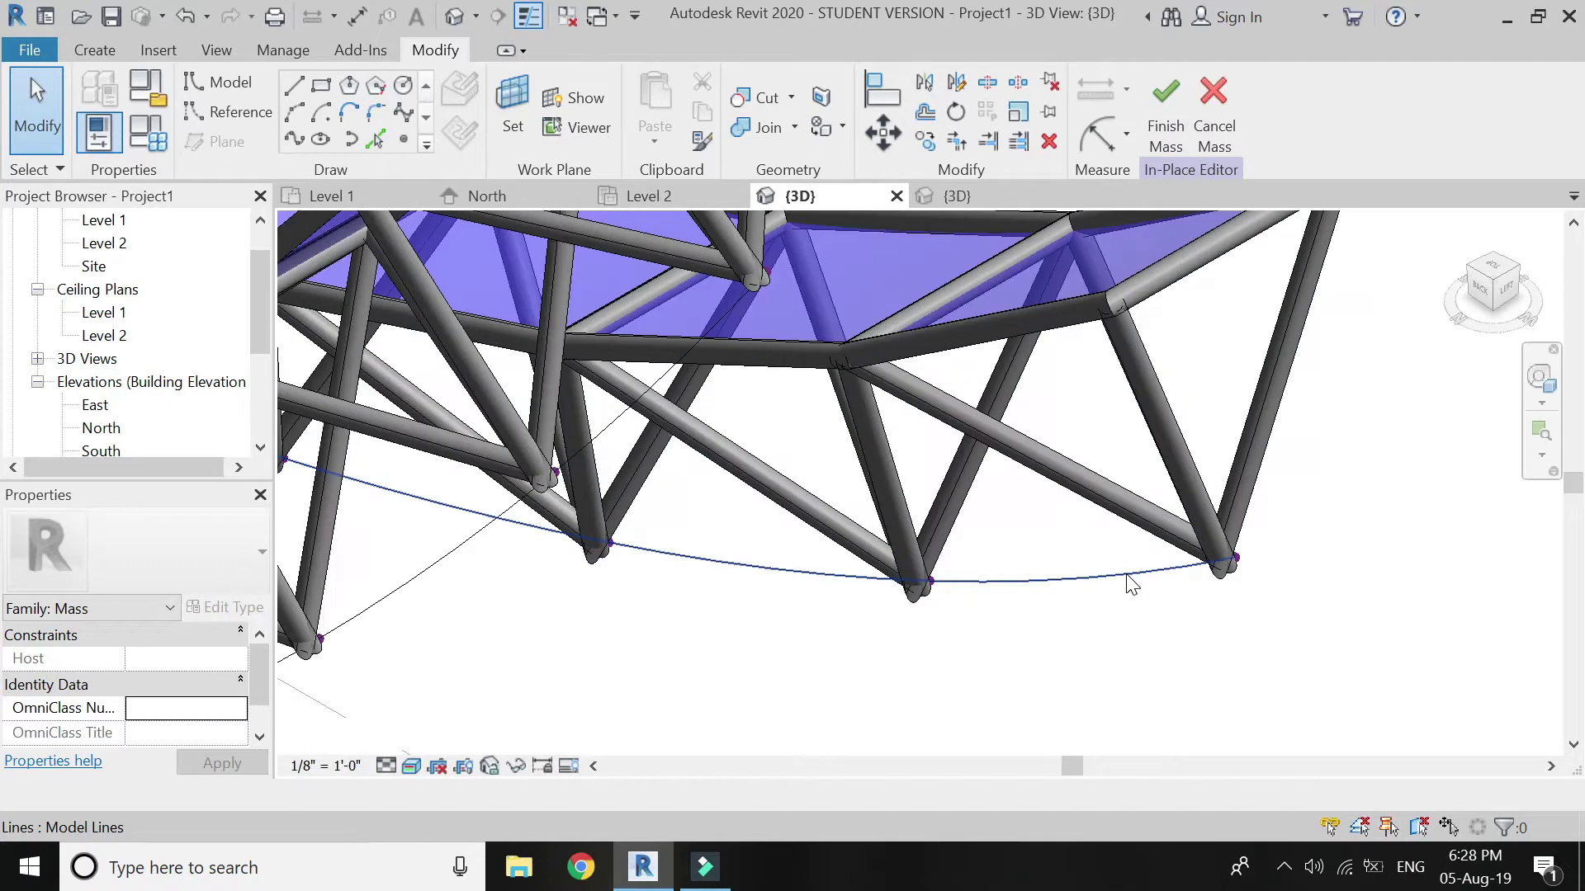
left_click(265, 114)
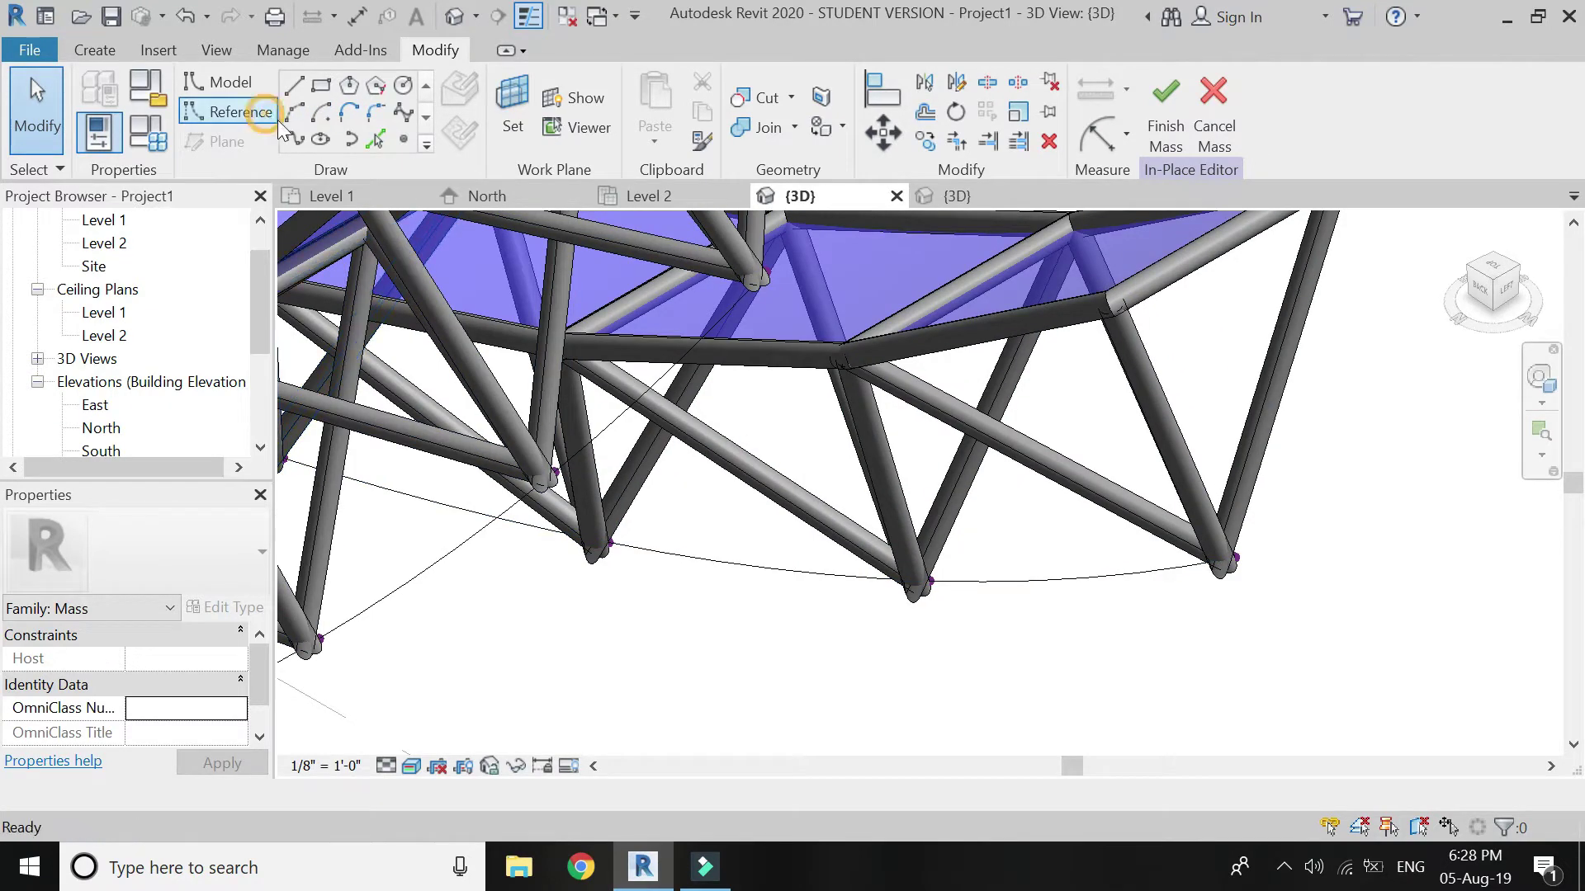
left_click(402, 139)
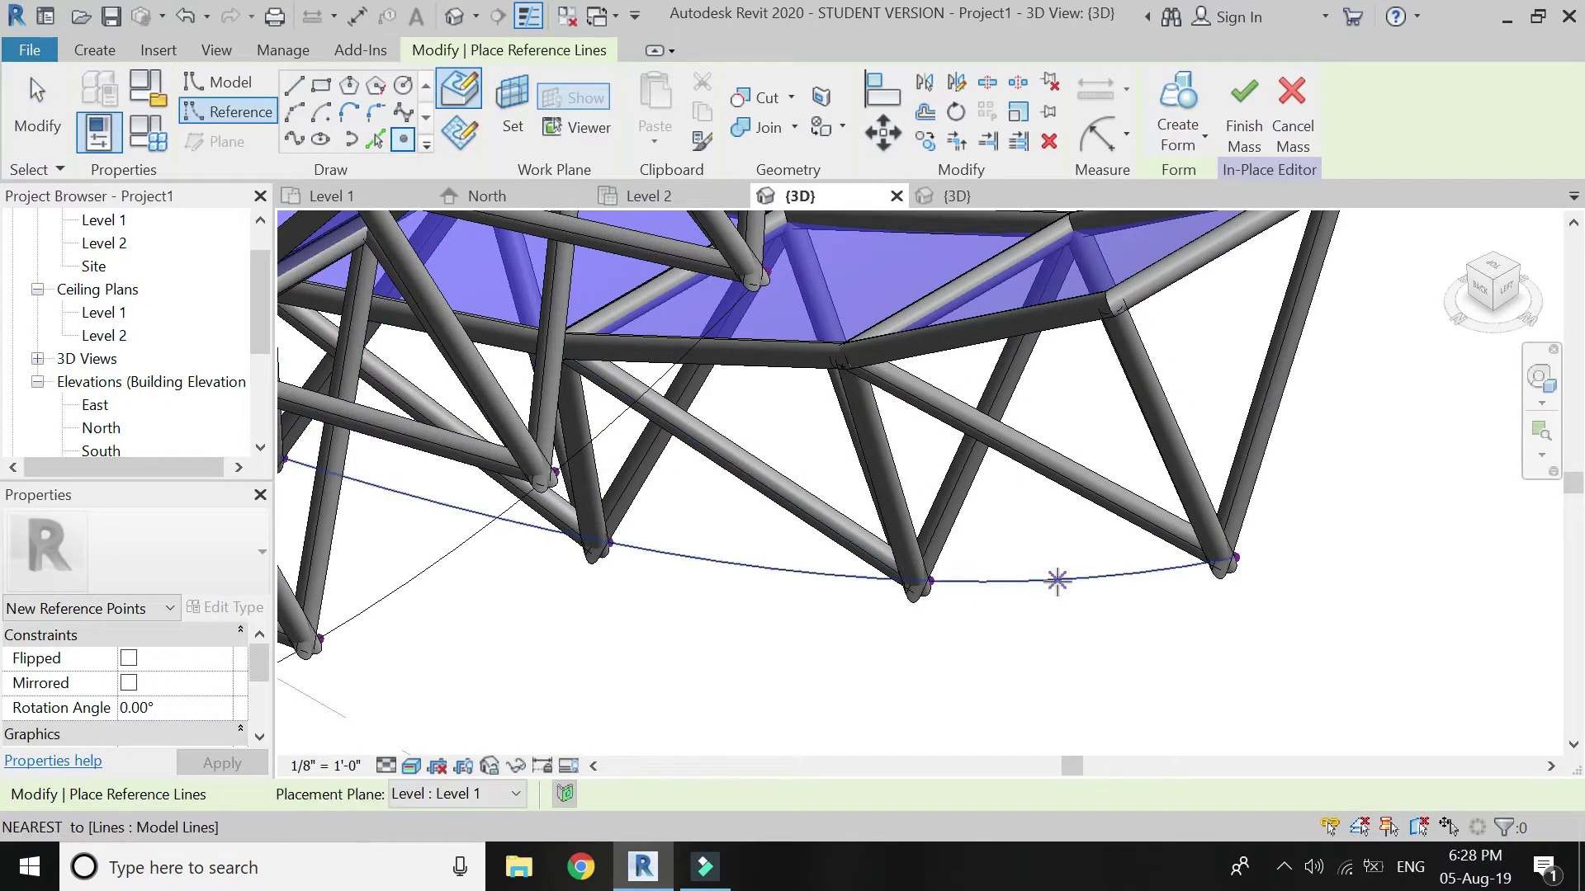
left_click(1058, 581)
key("Escape")
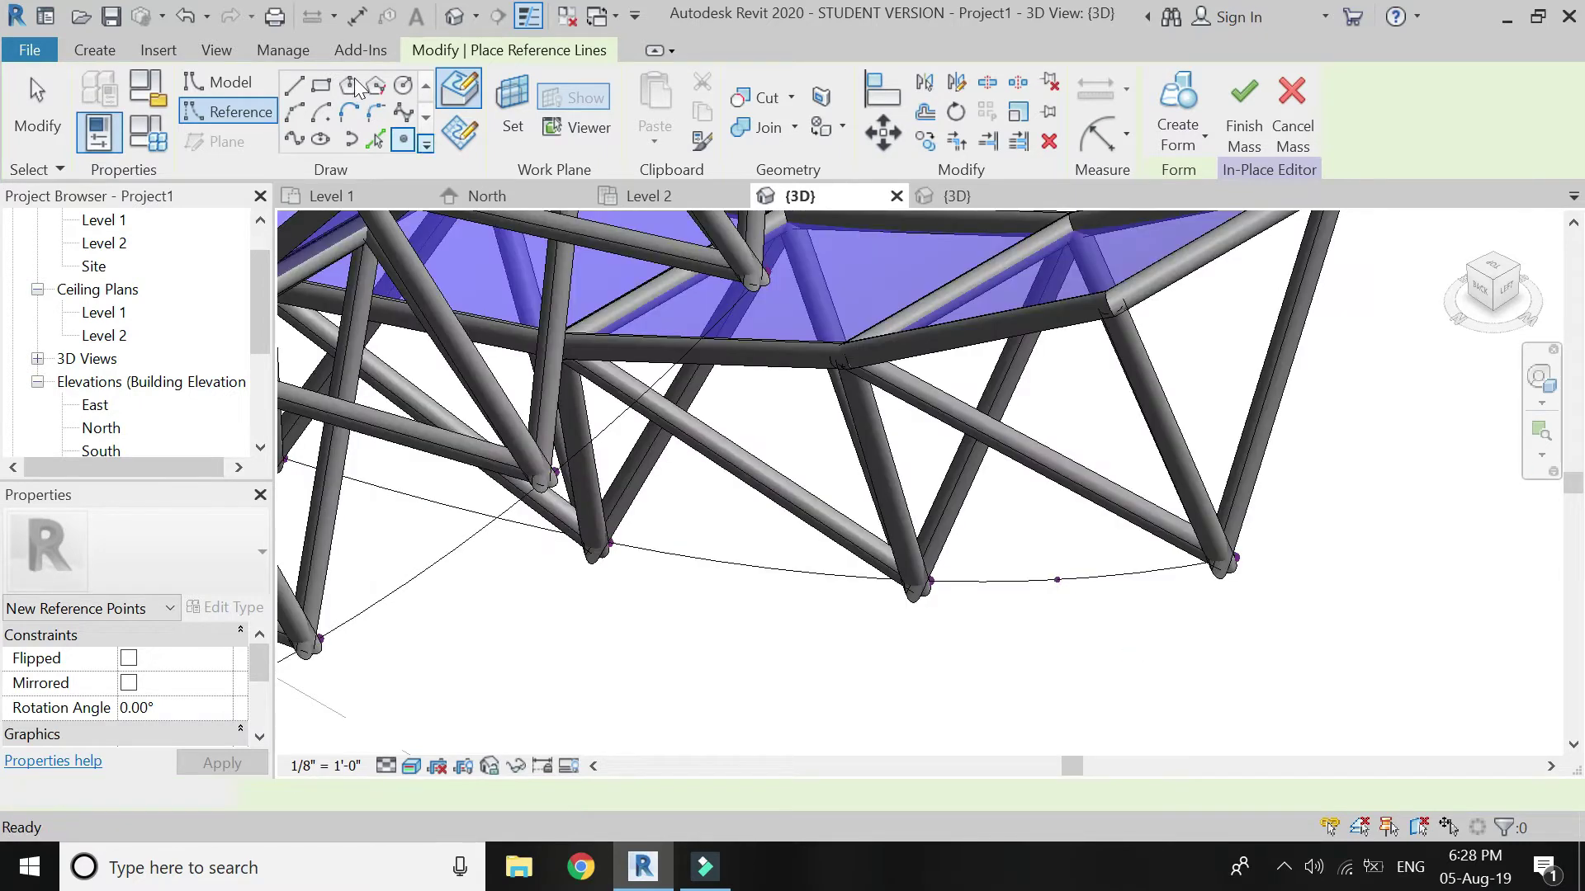
Step: Set the work plane to the new reference point and draw a small model-line circle centred on it
key("Escape")
key("Return")
left_click(515, 115)
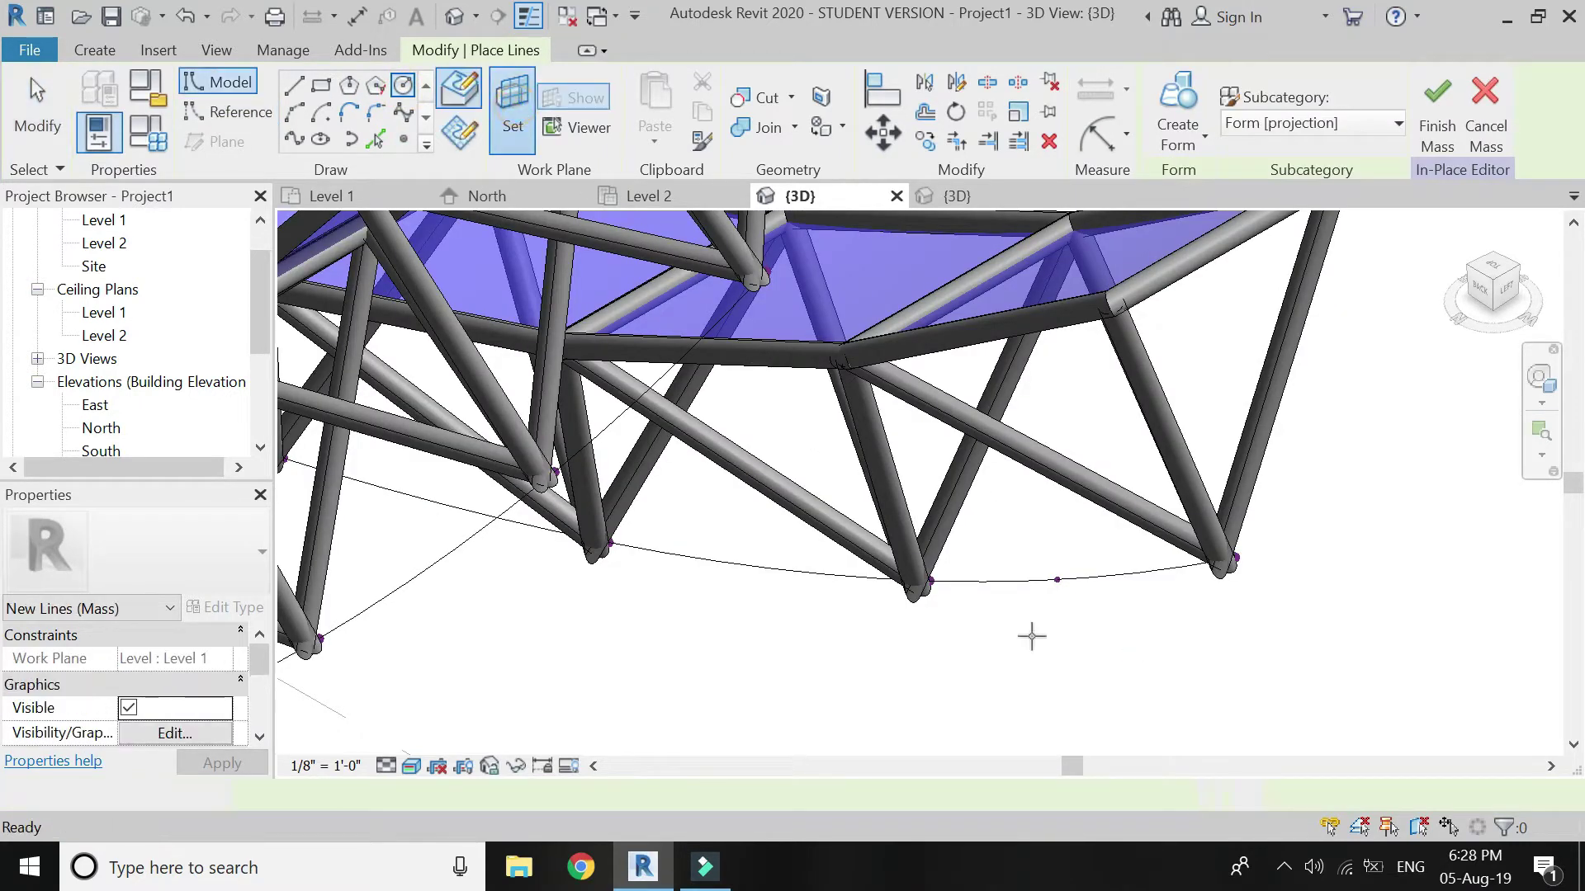
left_click(1058, 582)
left_click(1058, 581)
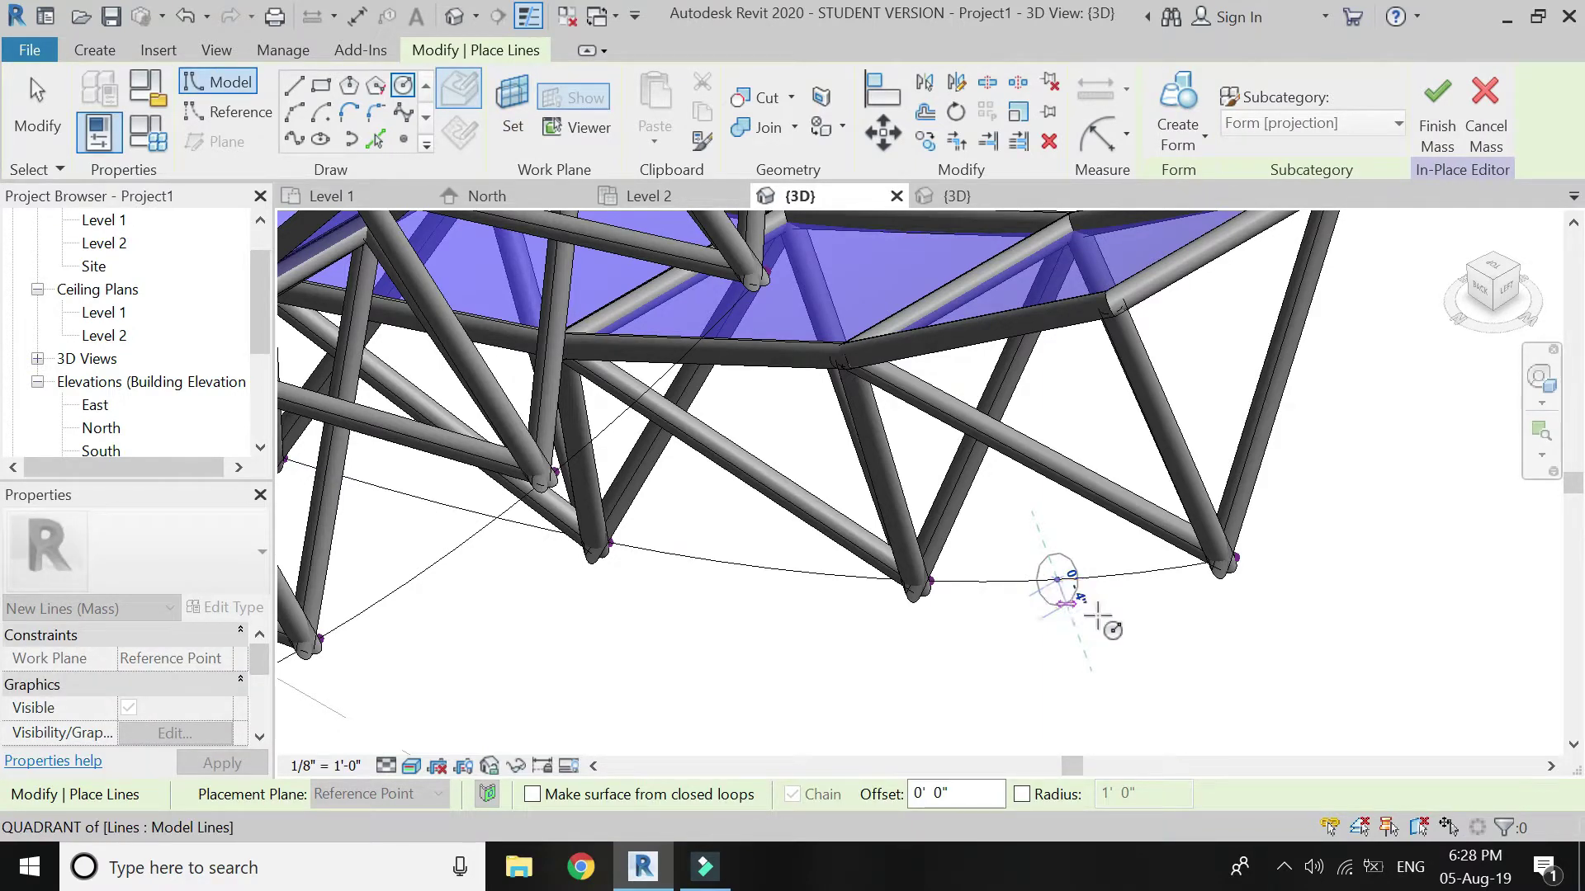
left_click(1098, 615)
key("Escape")
key("Escape")
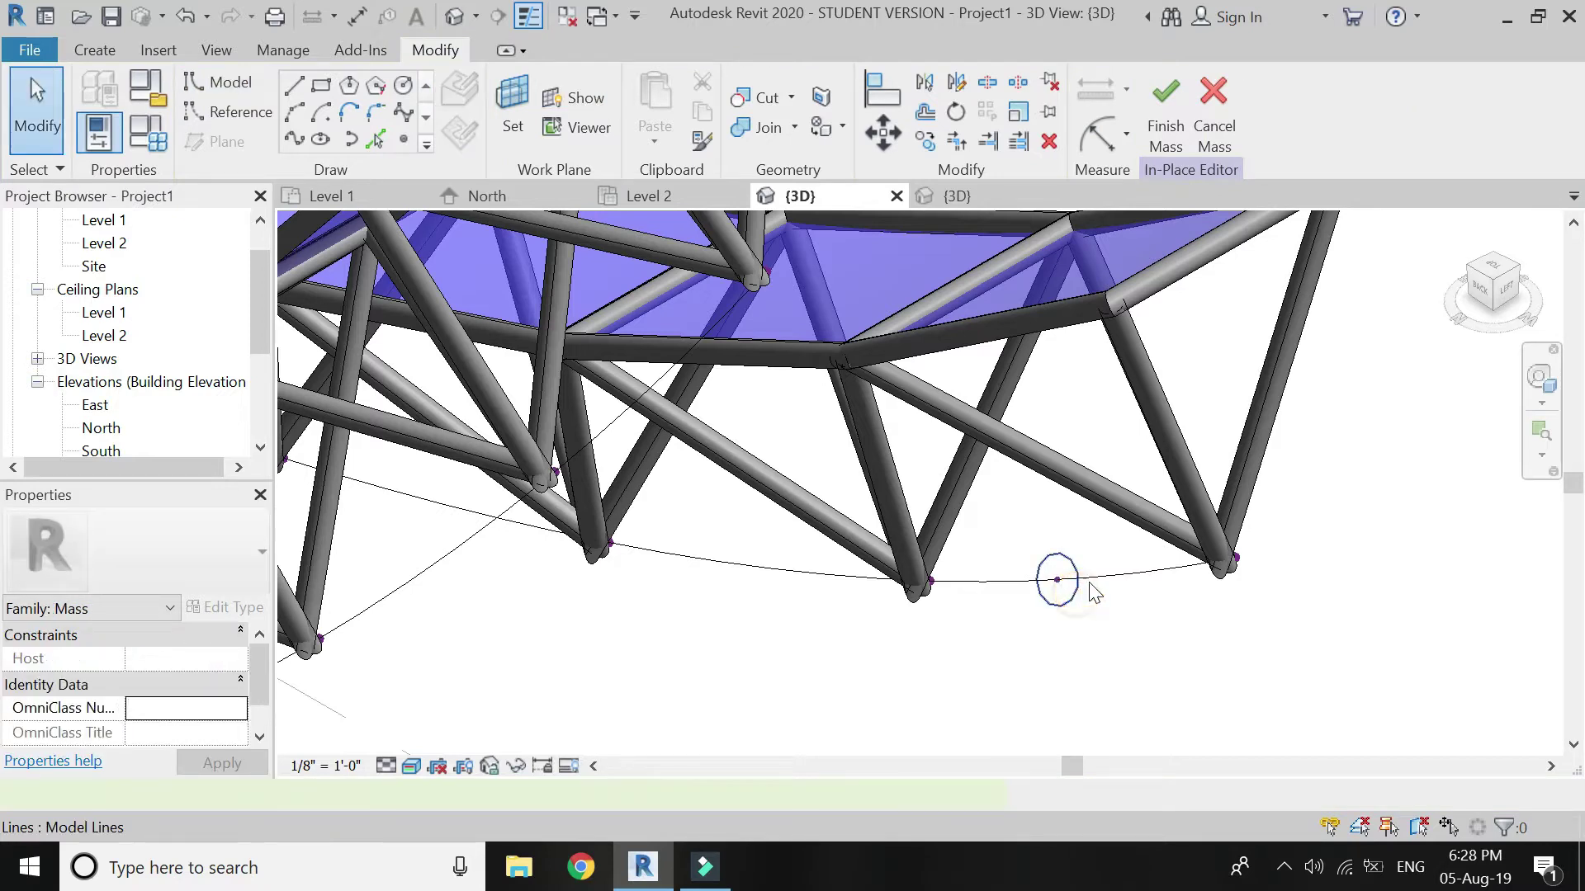
Step: Create a solid tube form from the circle and the first truss's lower spline
left_click(1114, 573)
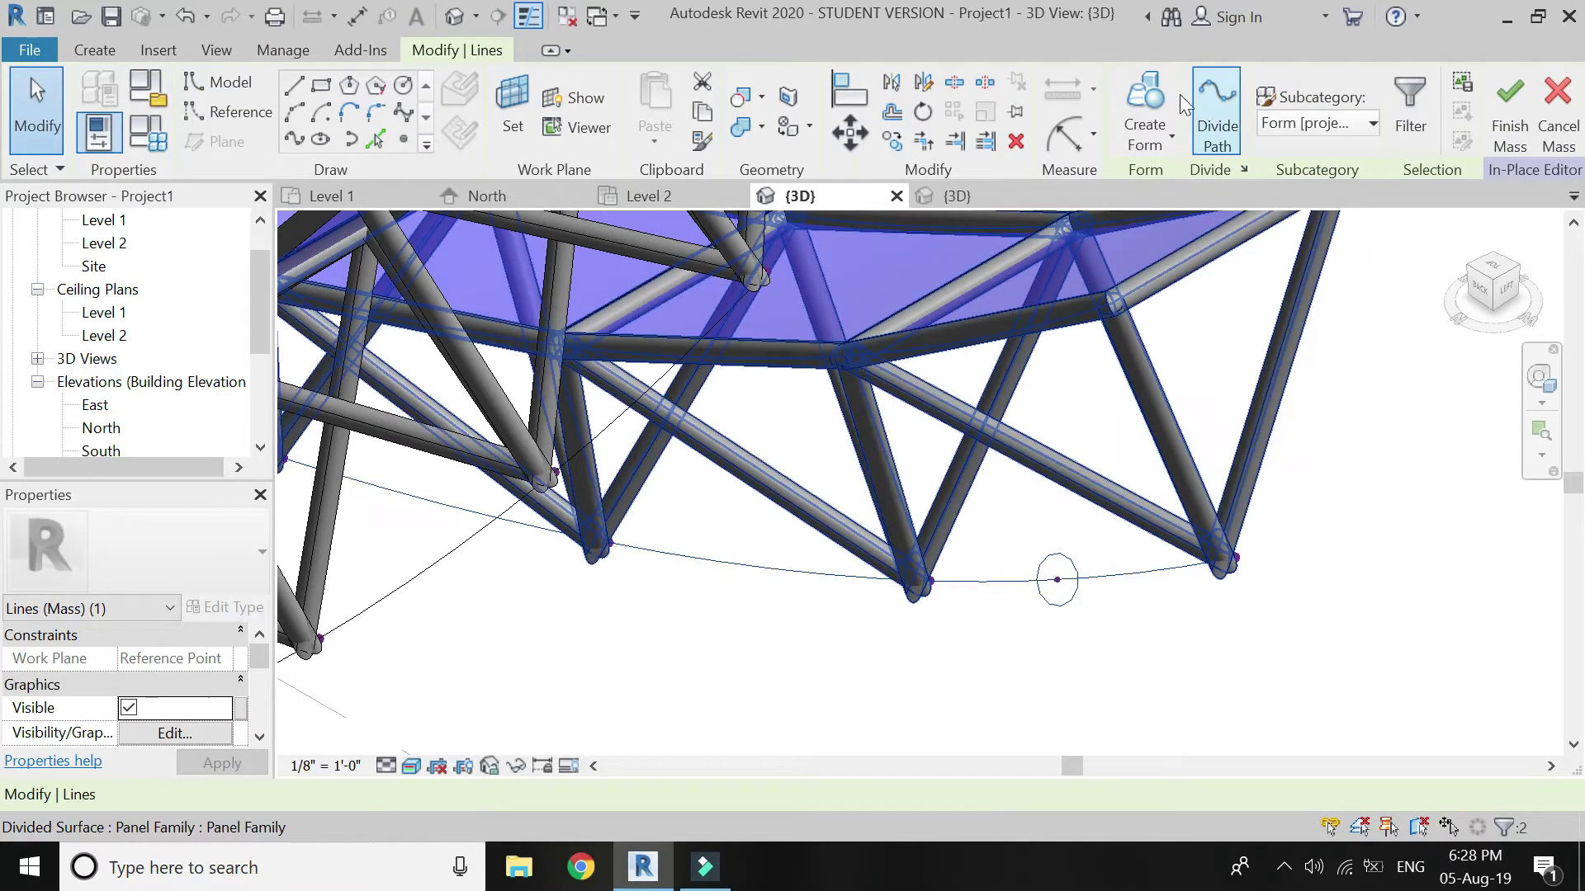
left_click(1133, 96)
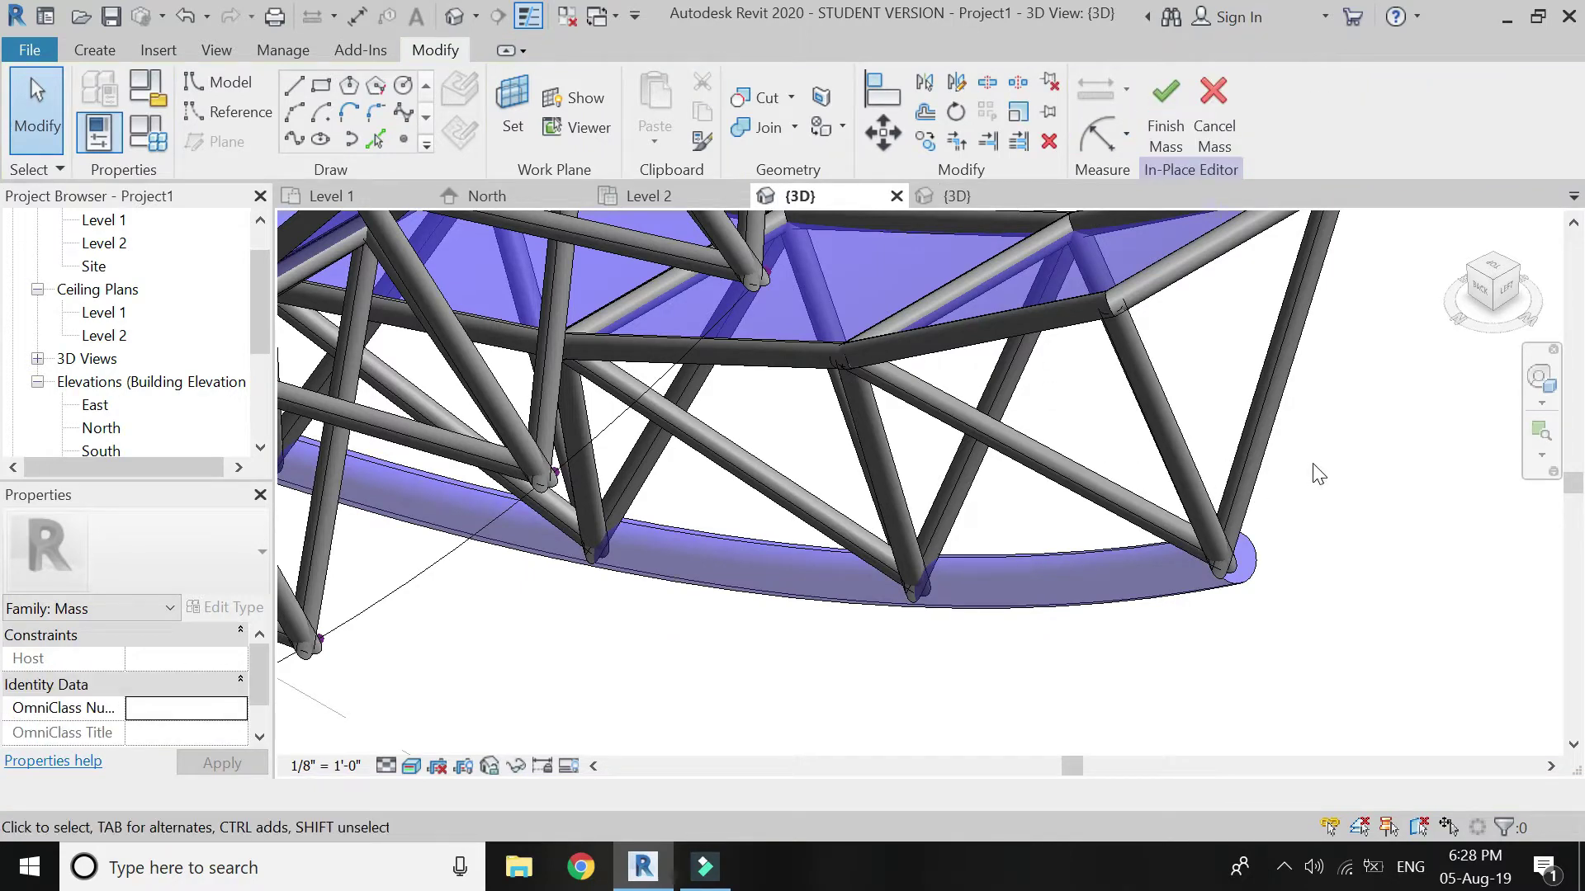
scroll(1318, 473, "down", 2)
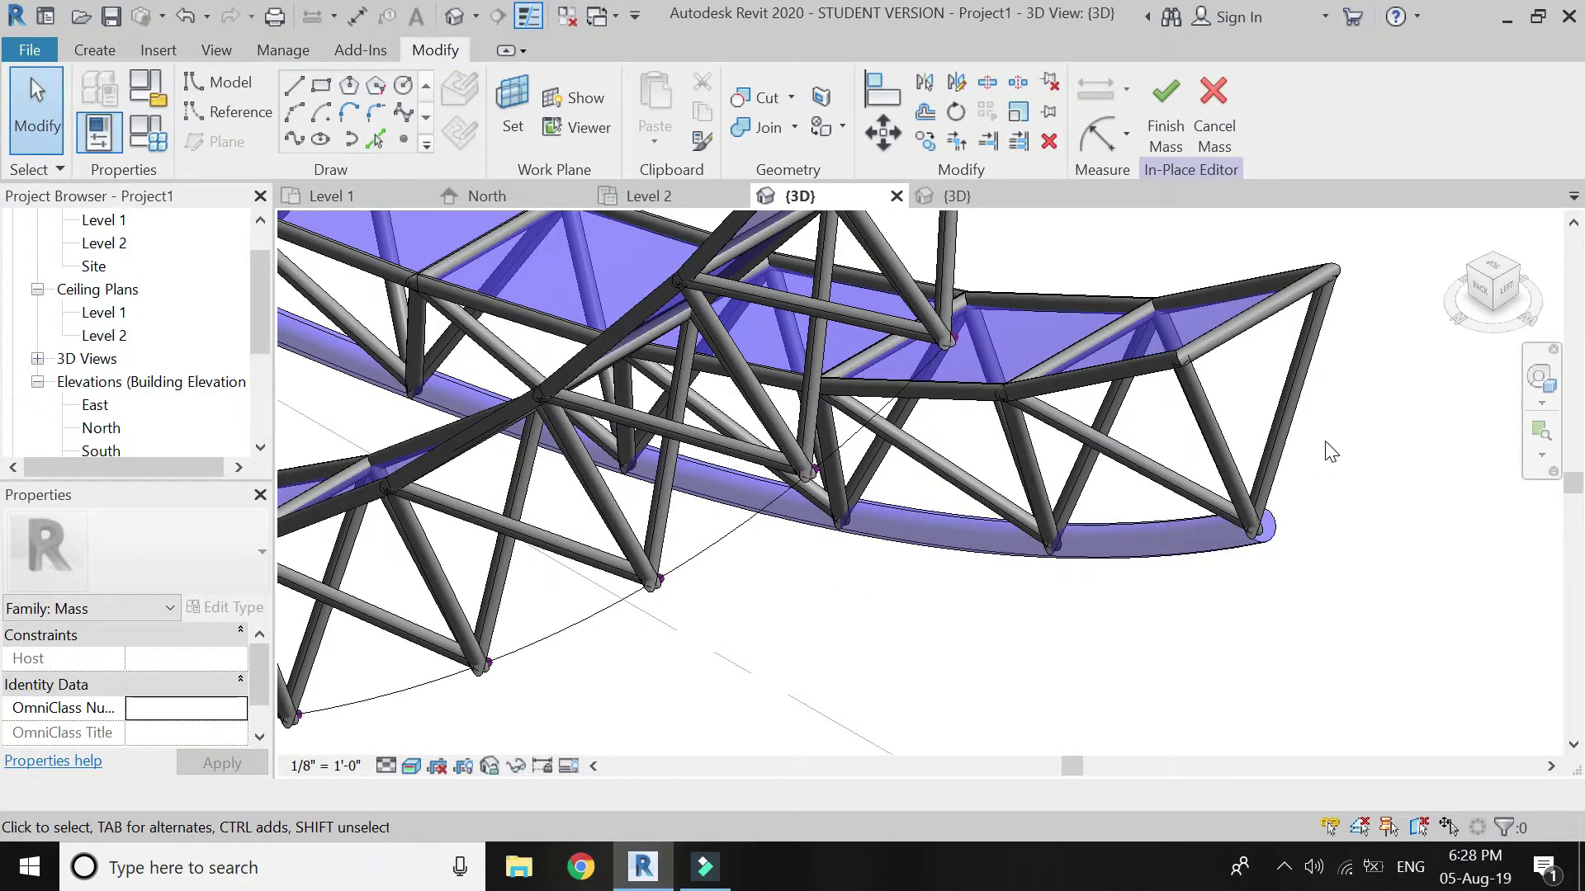
Step: Place a reference point on the second truss's lower spline, between two neighbouring apexes
middle_click_drag(1097, 512, 751, 540, "shift")
scroll(819, 501, "up", 5)
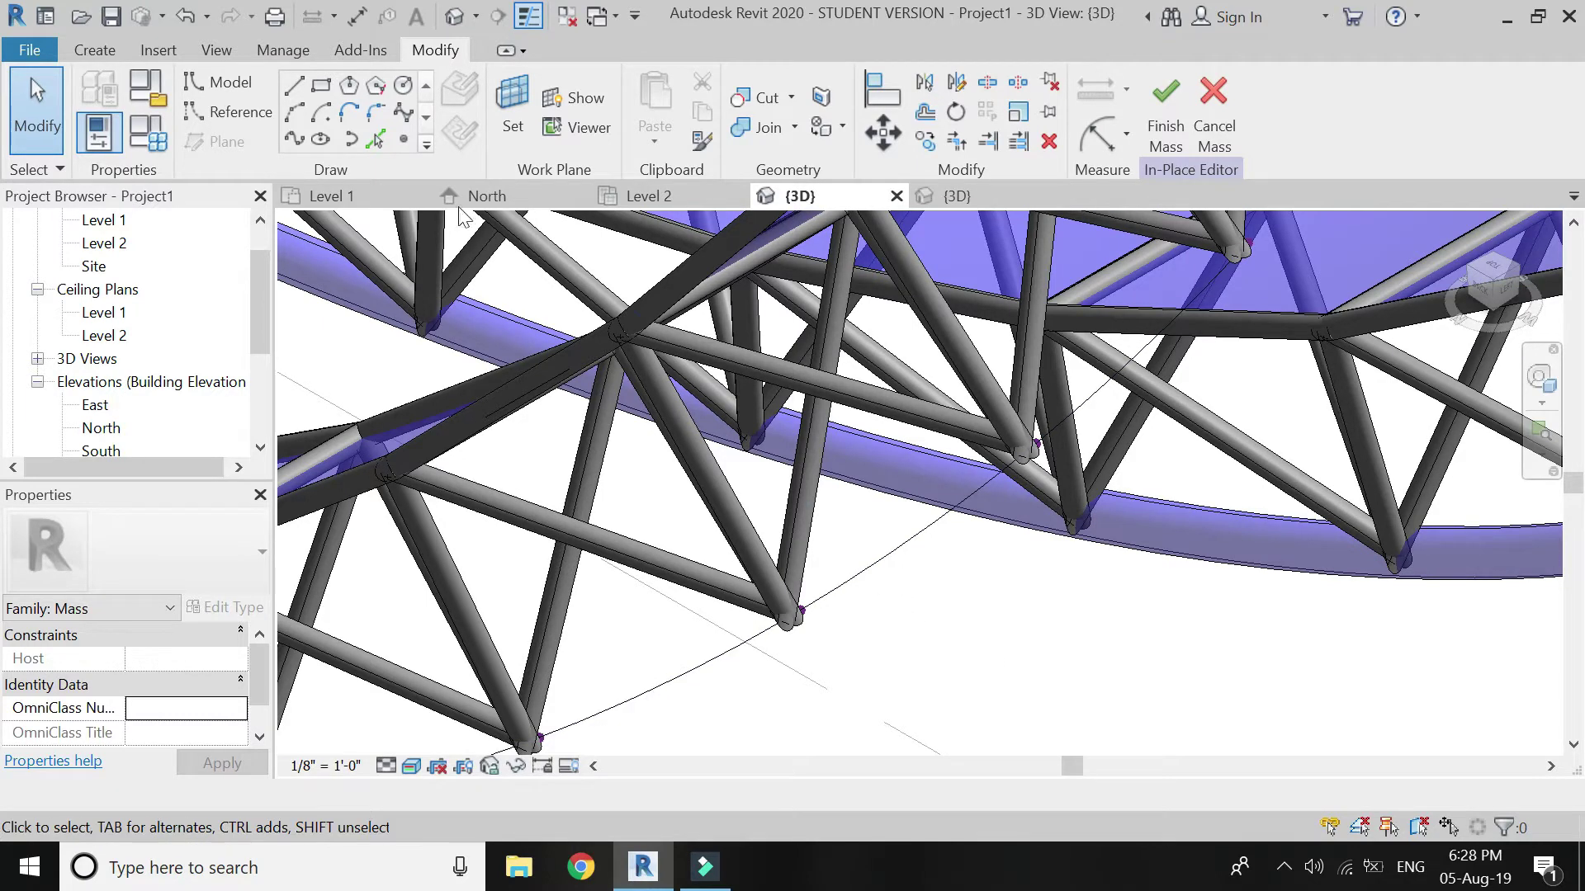
key("p")
key("t")
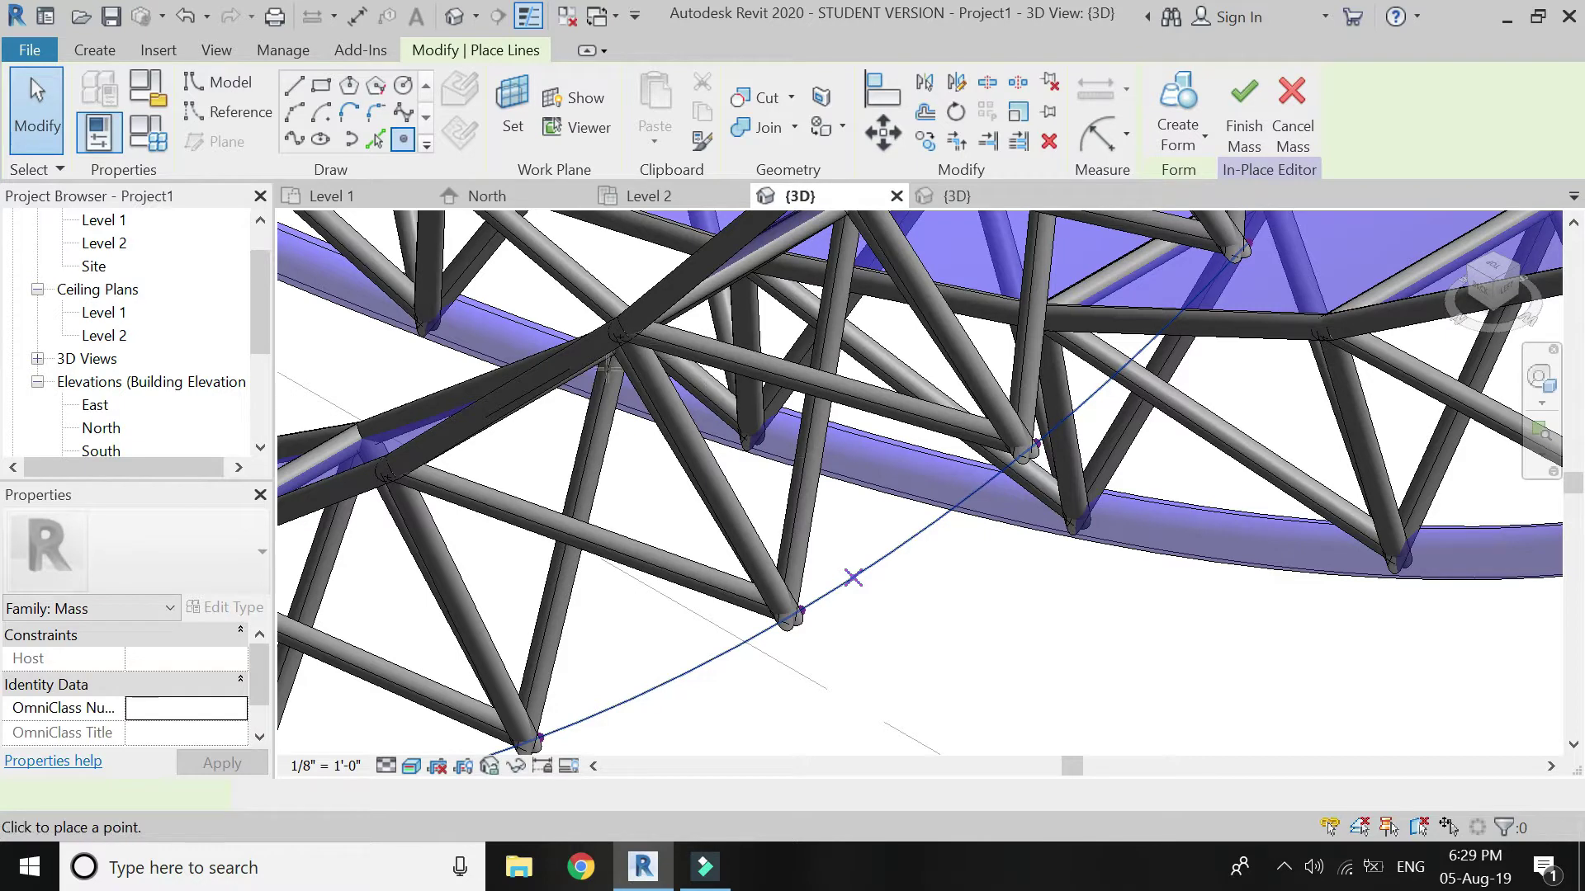
left_click(853, 578)
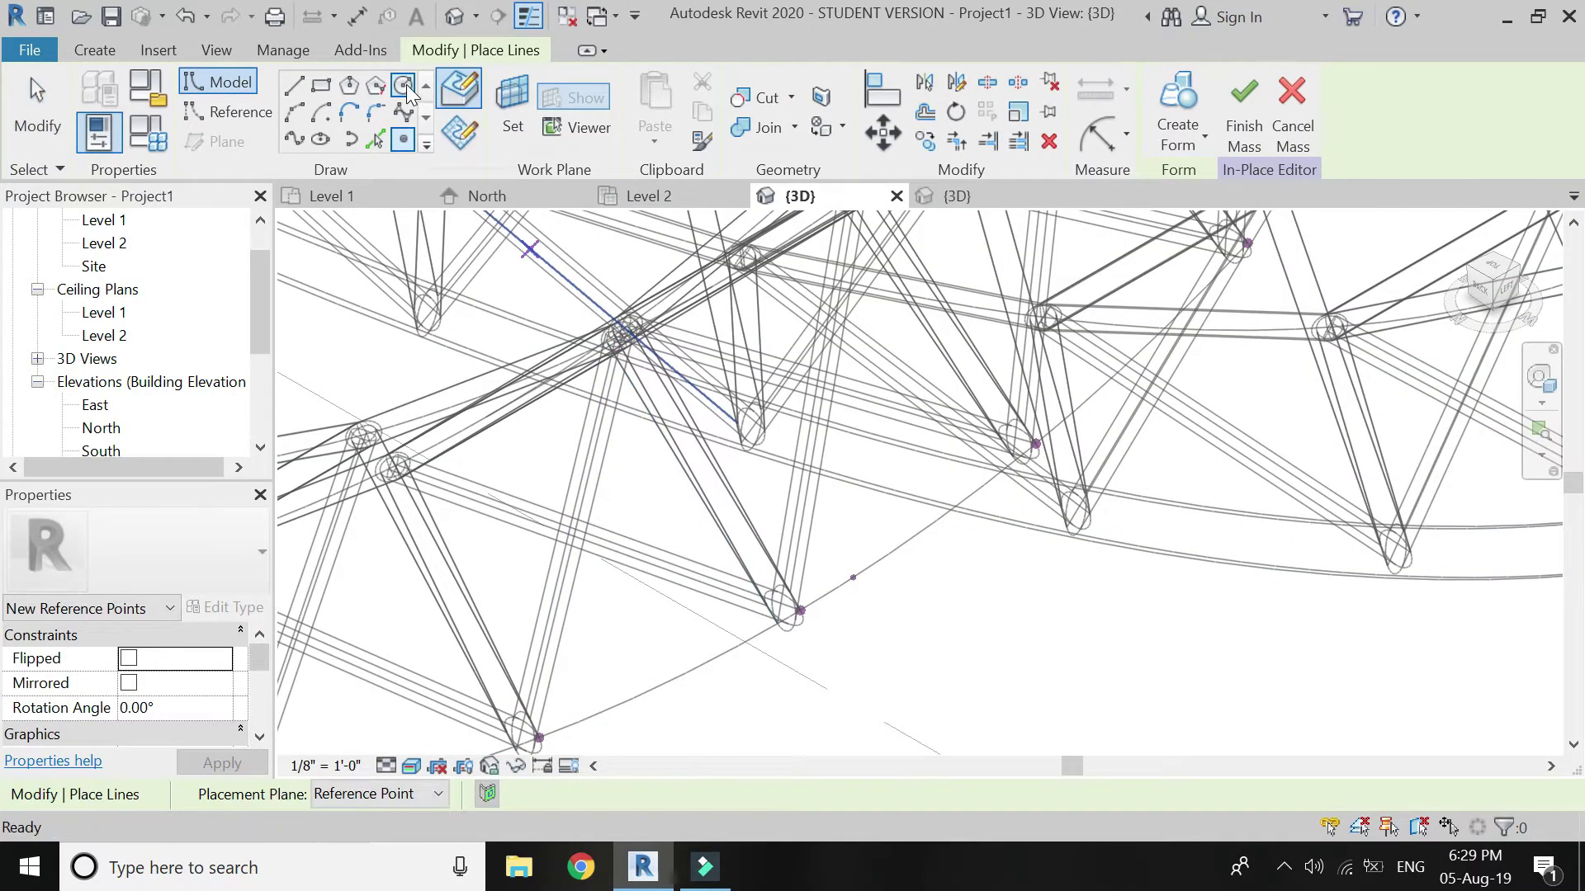
Step: Draw a small circle centred on the second spline's reference point, using that point's plane as work plane
left_click(405, 88)
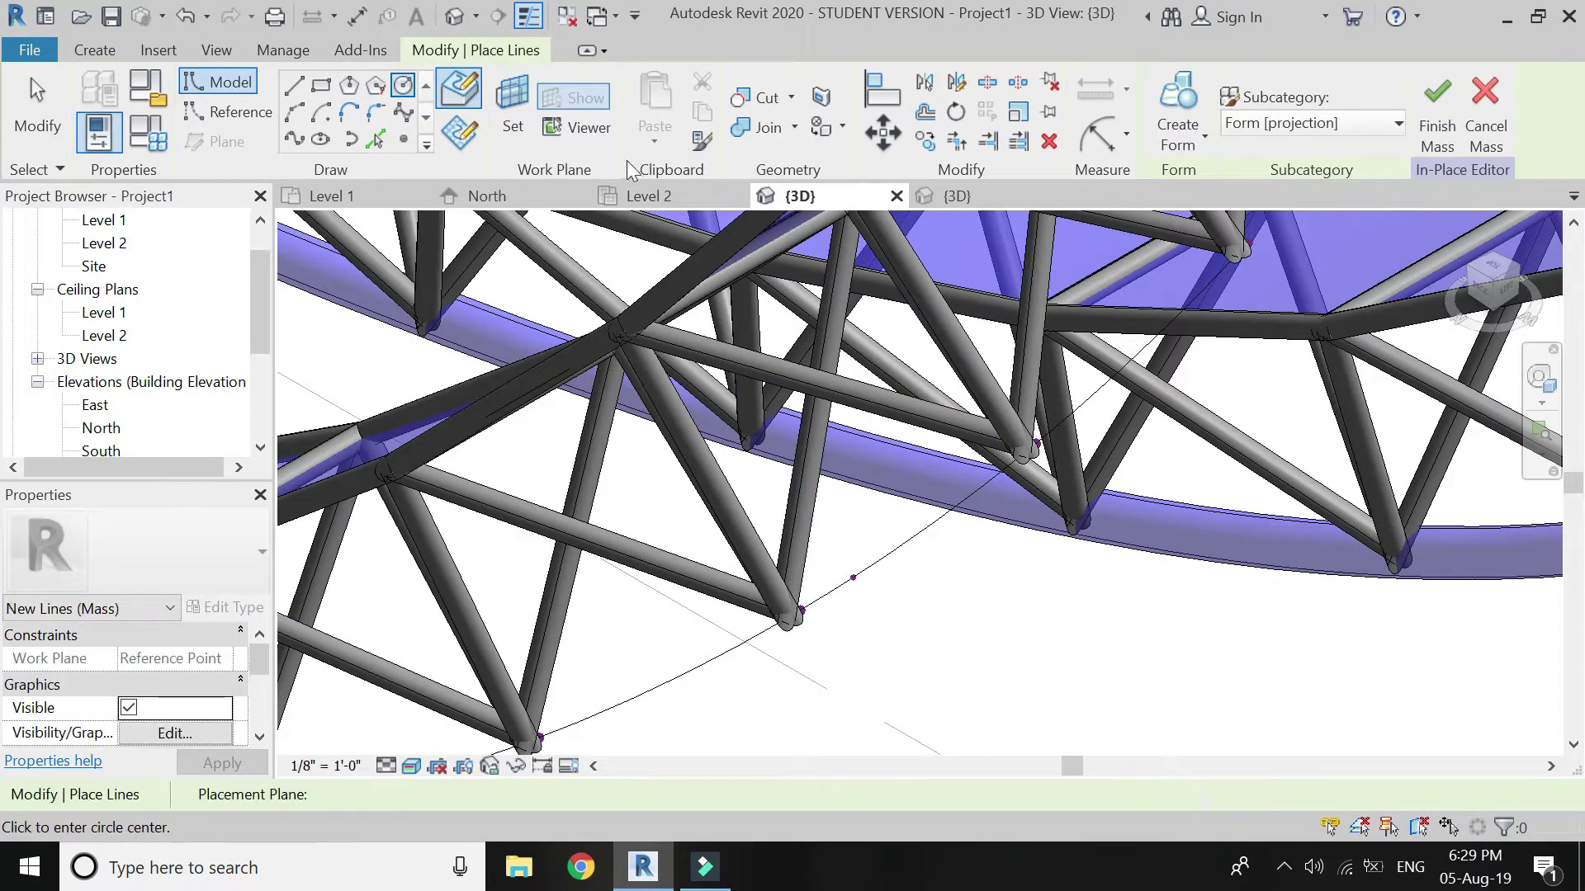
left_click(512, 112)
left_click(853, 577)
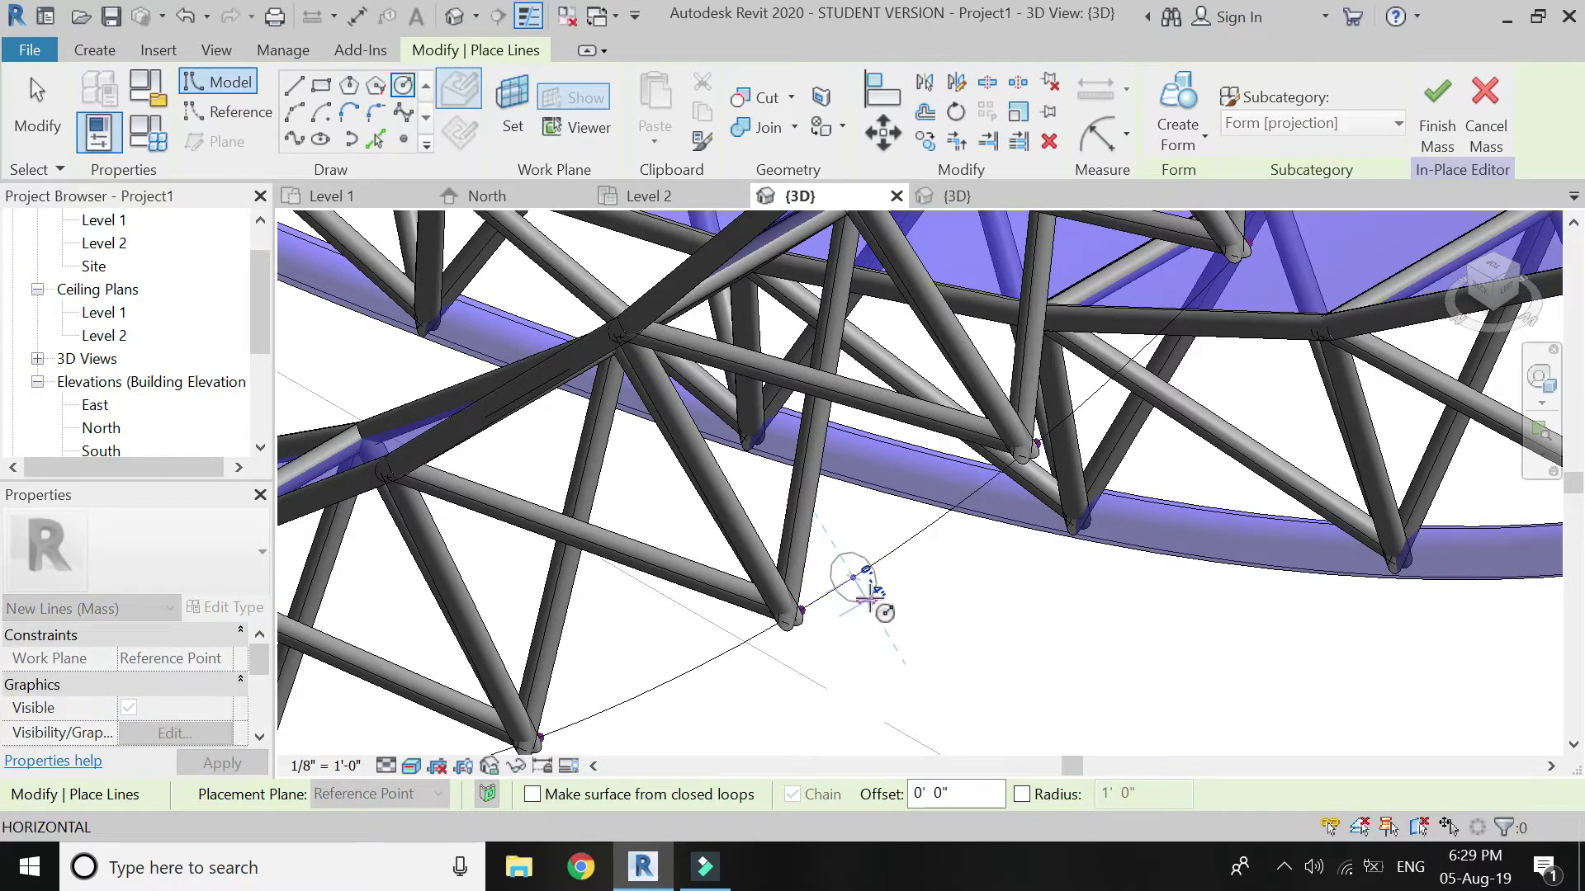
left_click(878, 590)
key("Escape")
key("Escape")
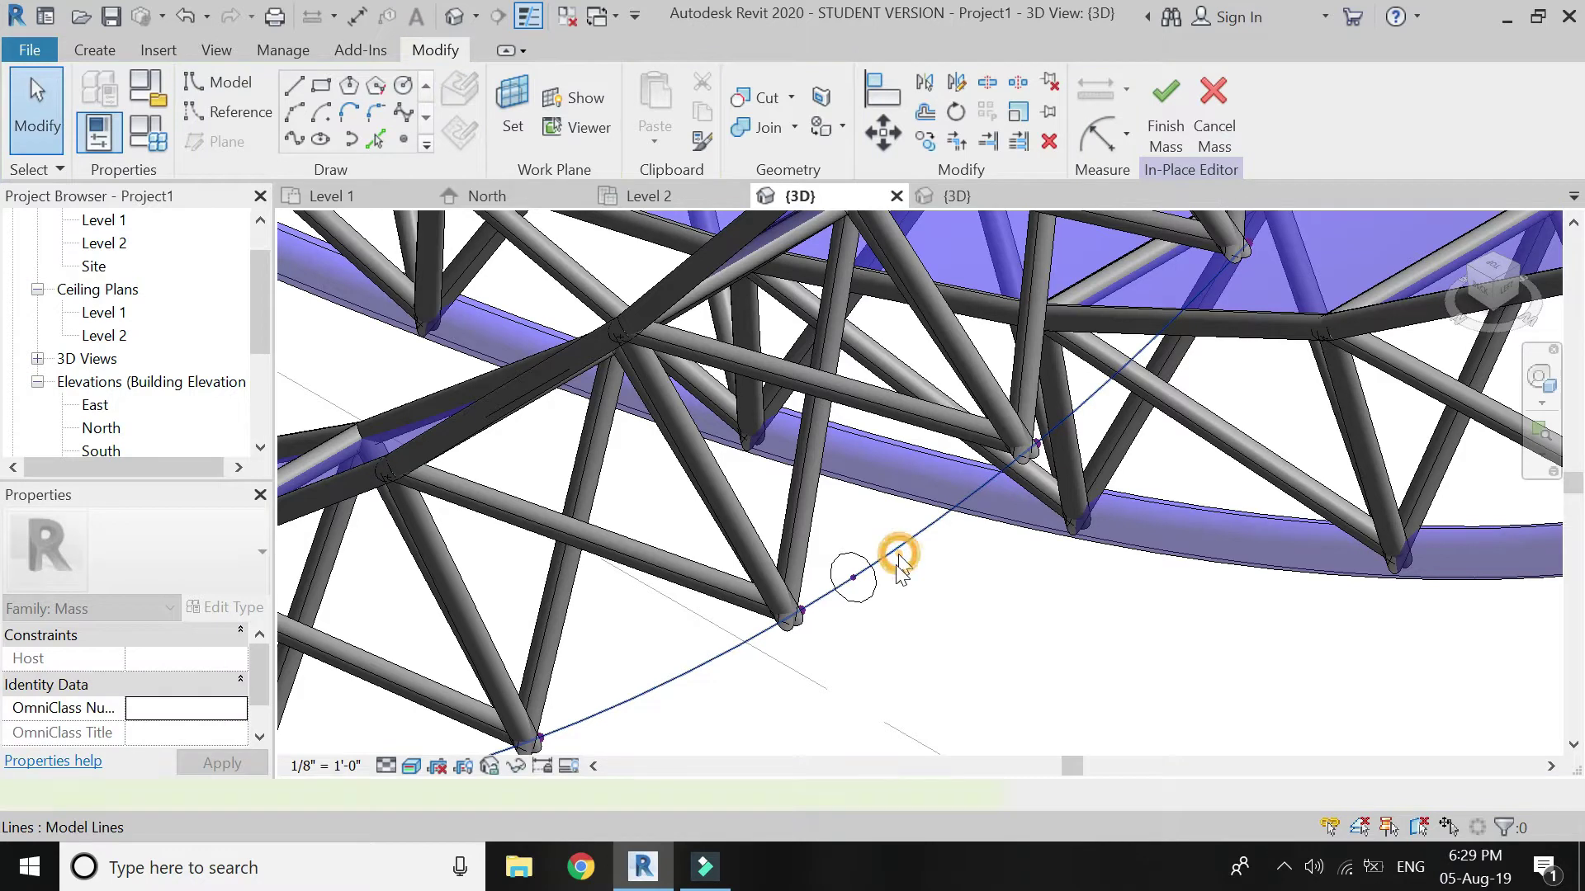
Step: Create a solid tube form from the circle and the second truss's lower spline
left_click(873, 592)
left_click(1142, 124)
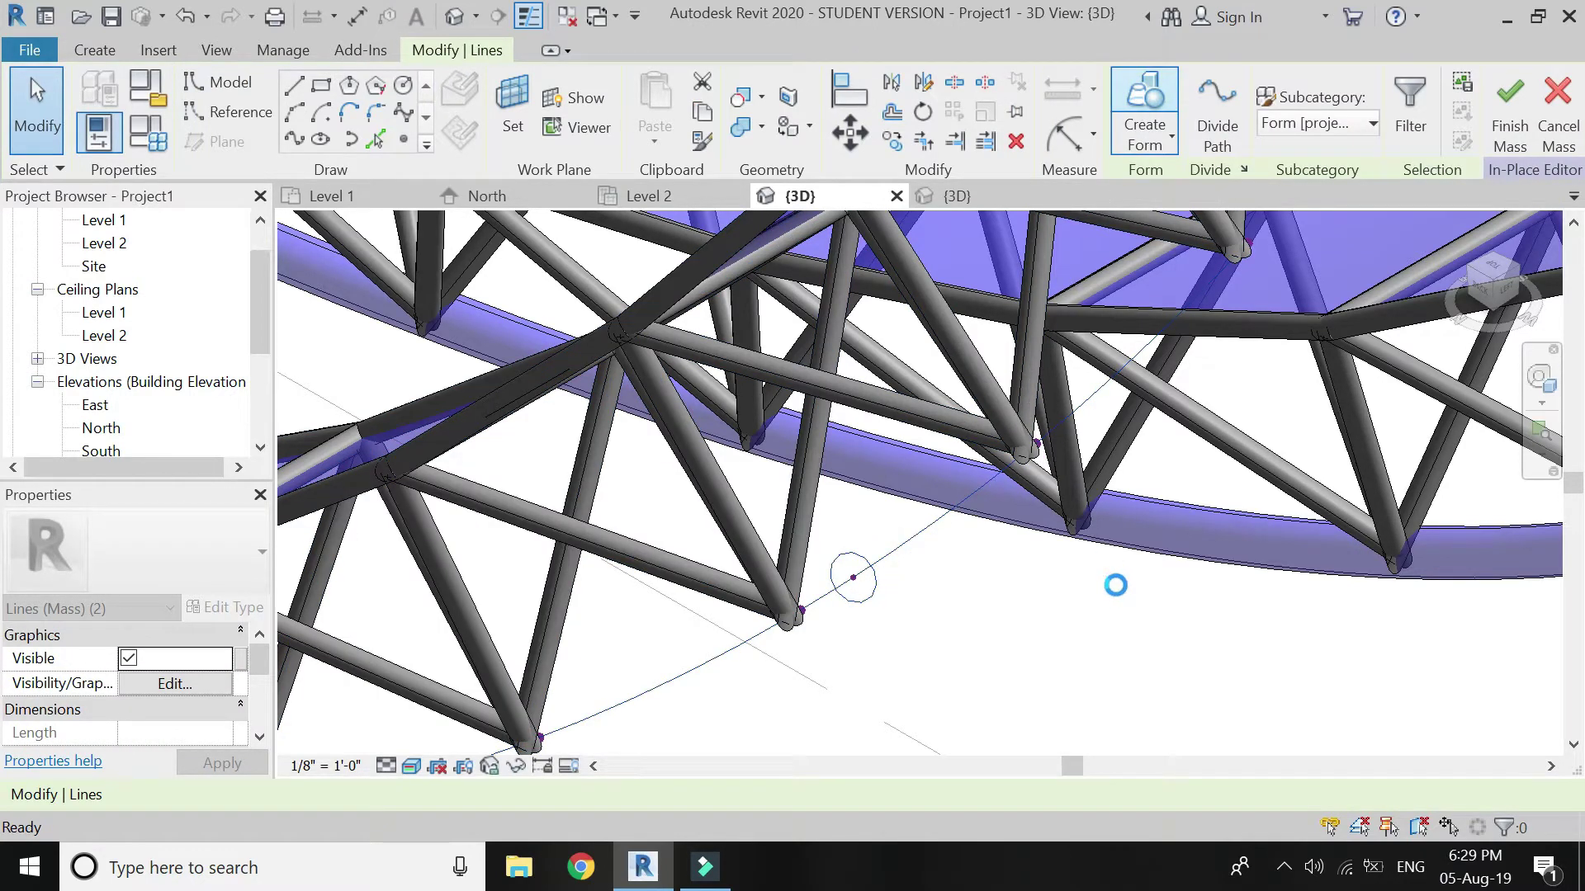
scroll(1114, 586, "down", 2)
key("Escape")
scroll(1081, 644, "down", 5)
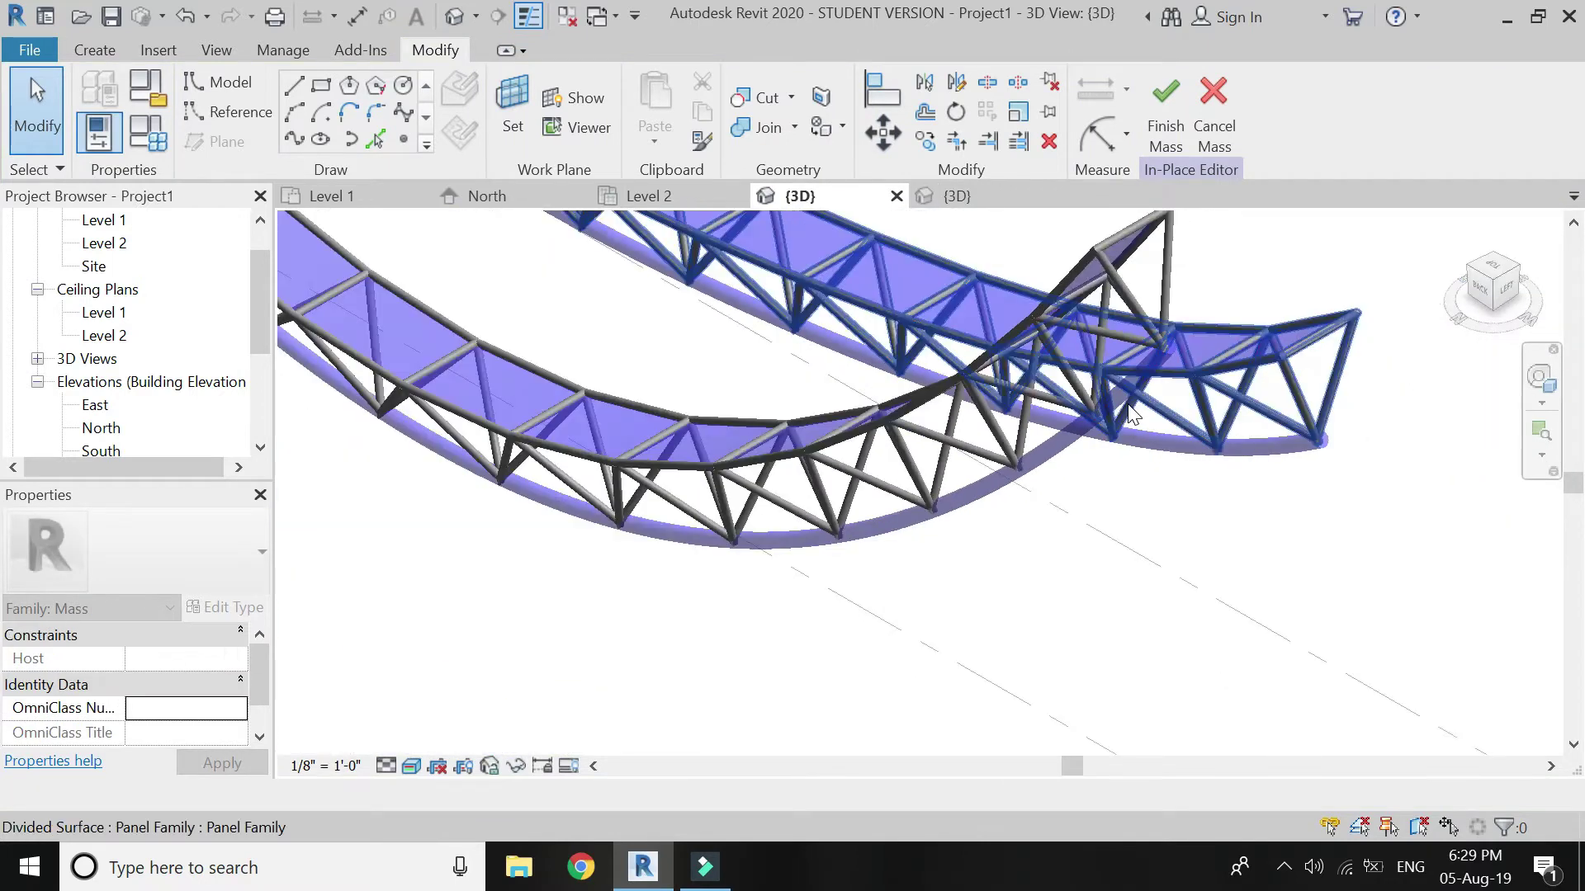
Step: Finish the in-place mass and dismiss the mass geometry warning
scroll(1138, 641, "down", 2)
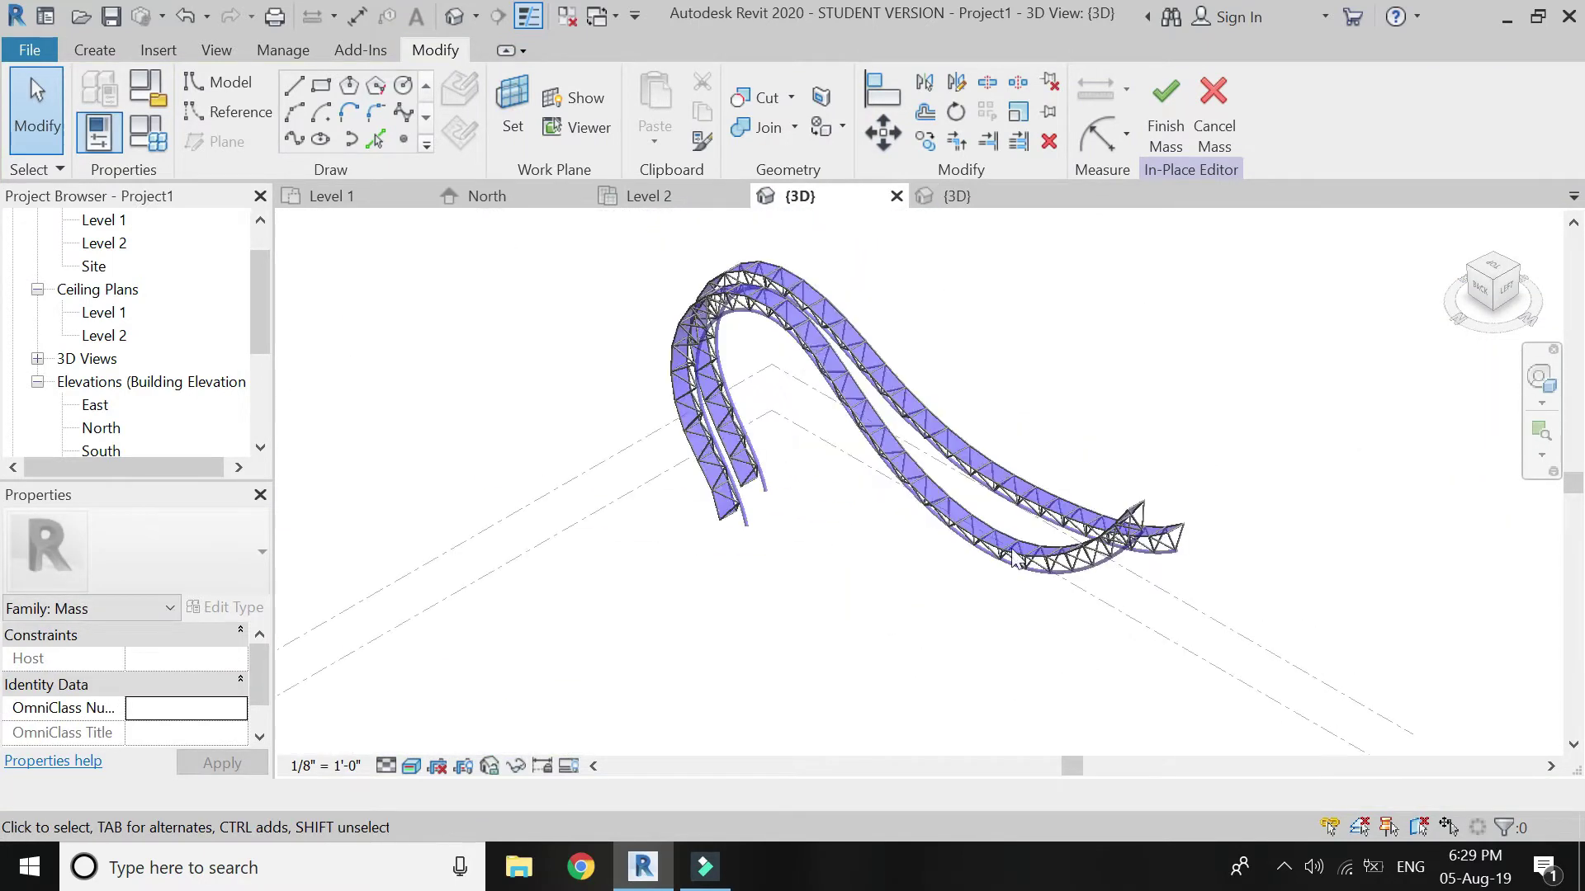
scroll(676, 427, "up", 5)
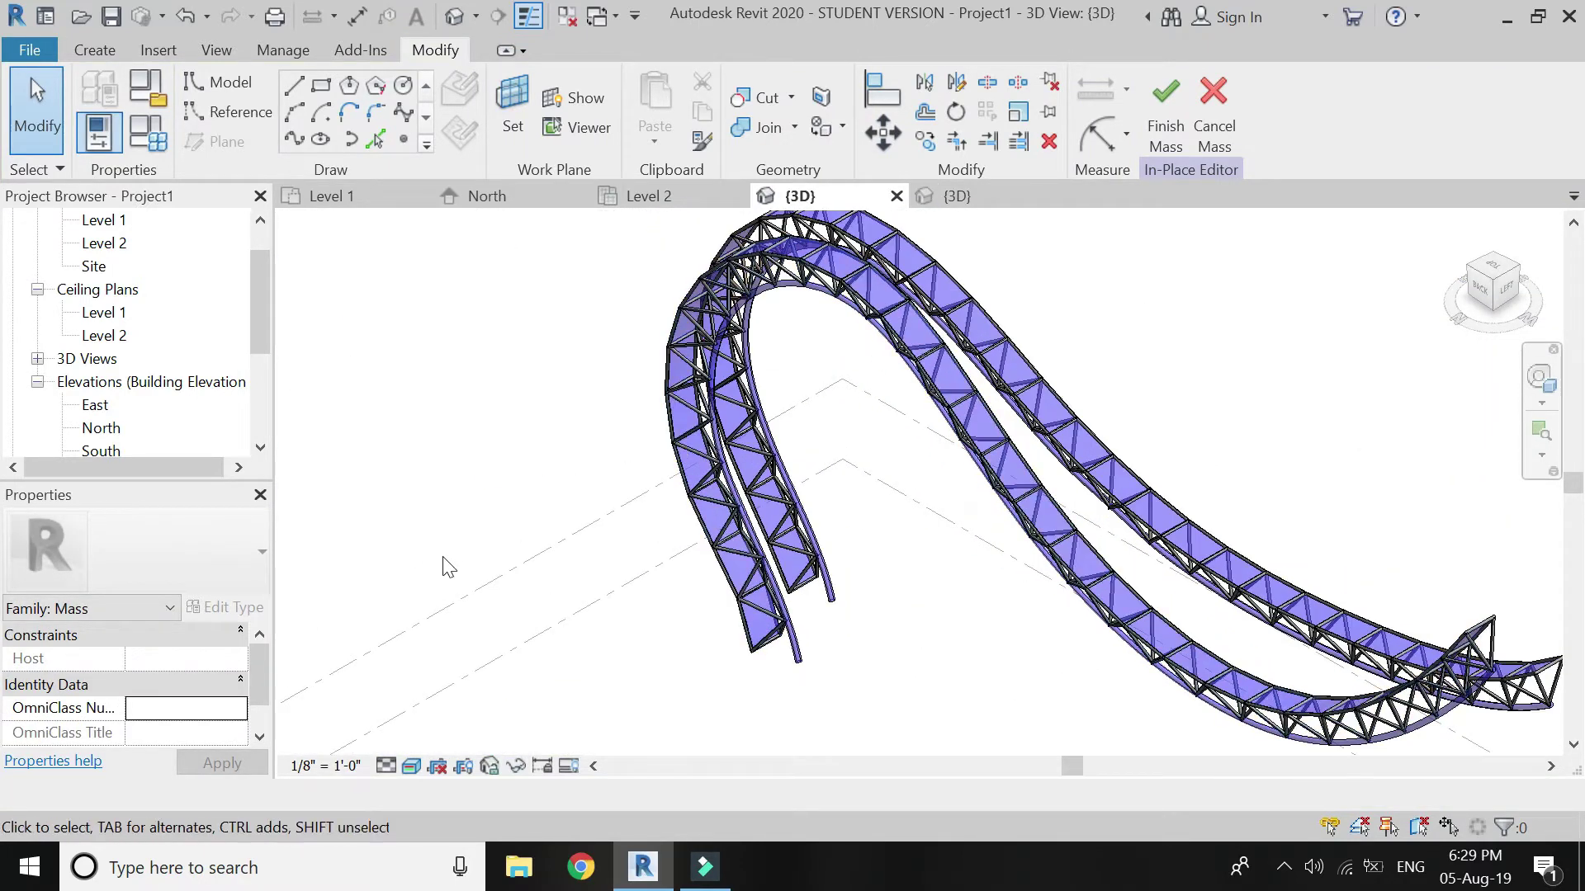
left_click(1163, 108)
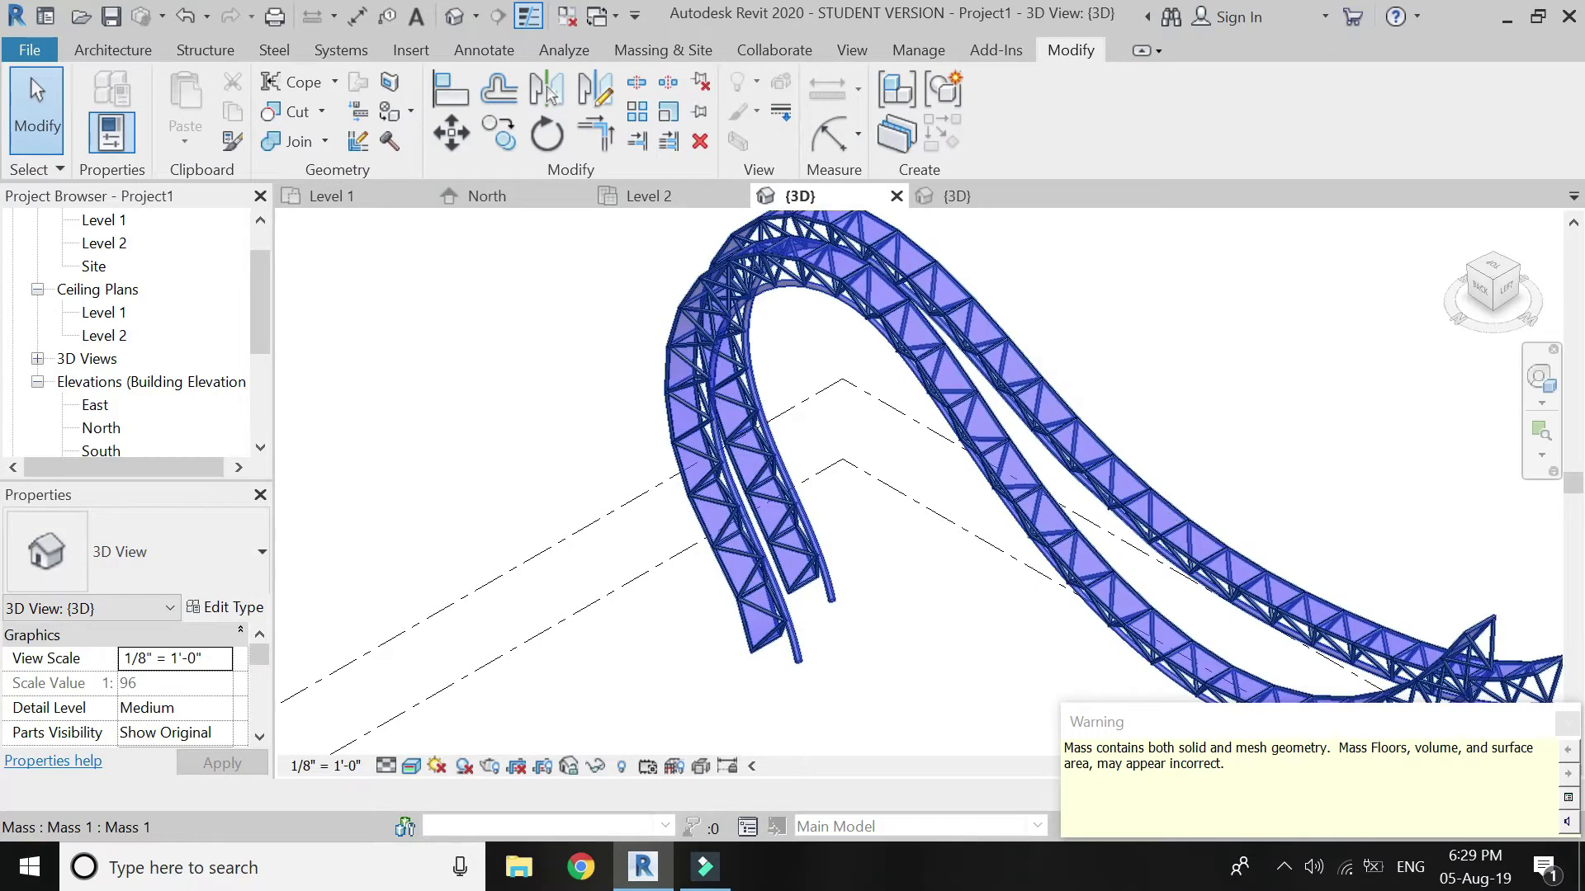
left_click(1567, 725)
Step: Examine both truss ribbons and their lower tubes from the back by orbiting around the finished mass
left_click(1540, 378)
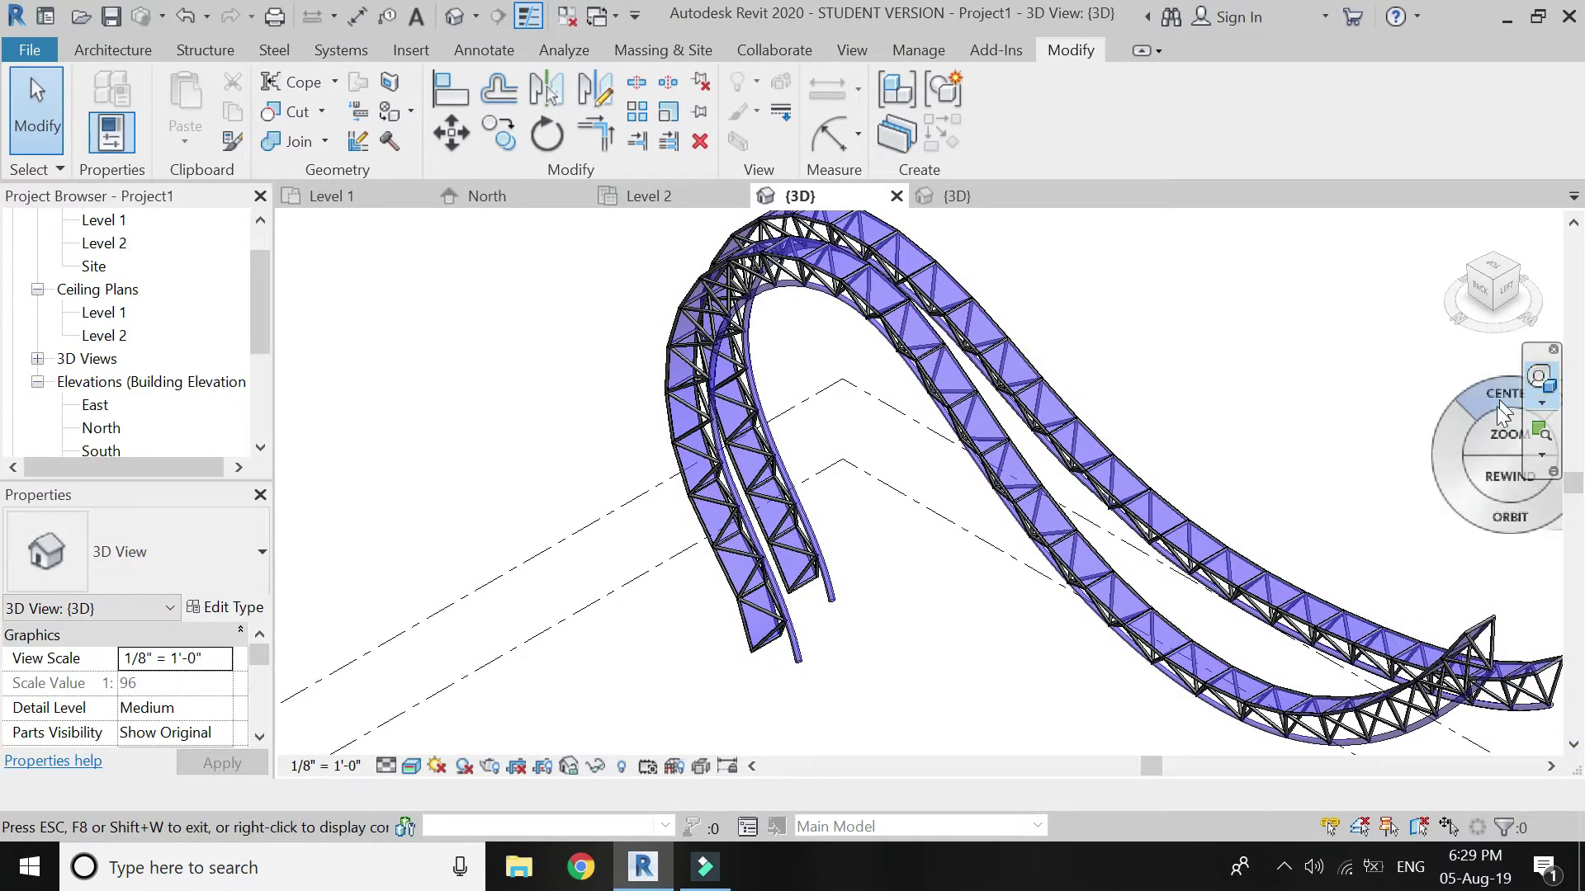
left_click(1492, 397)
left_click(921, 505)
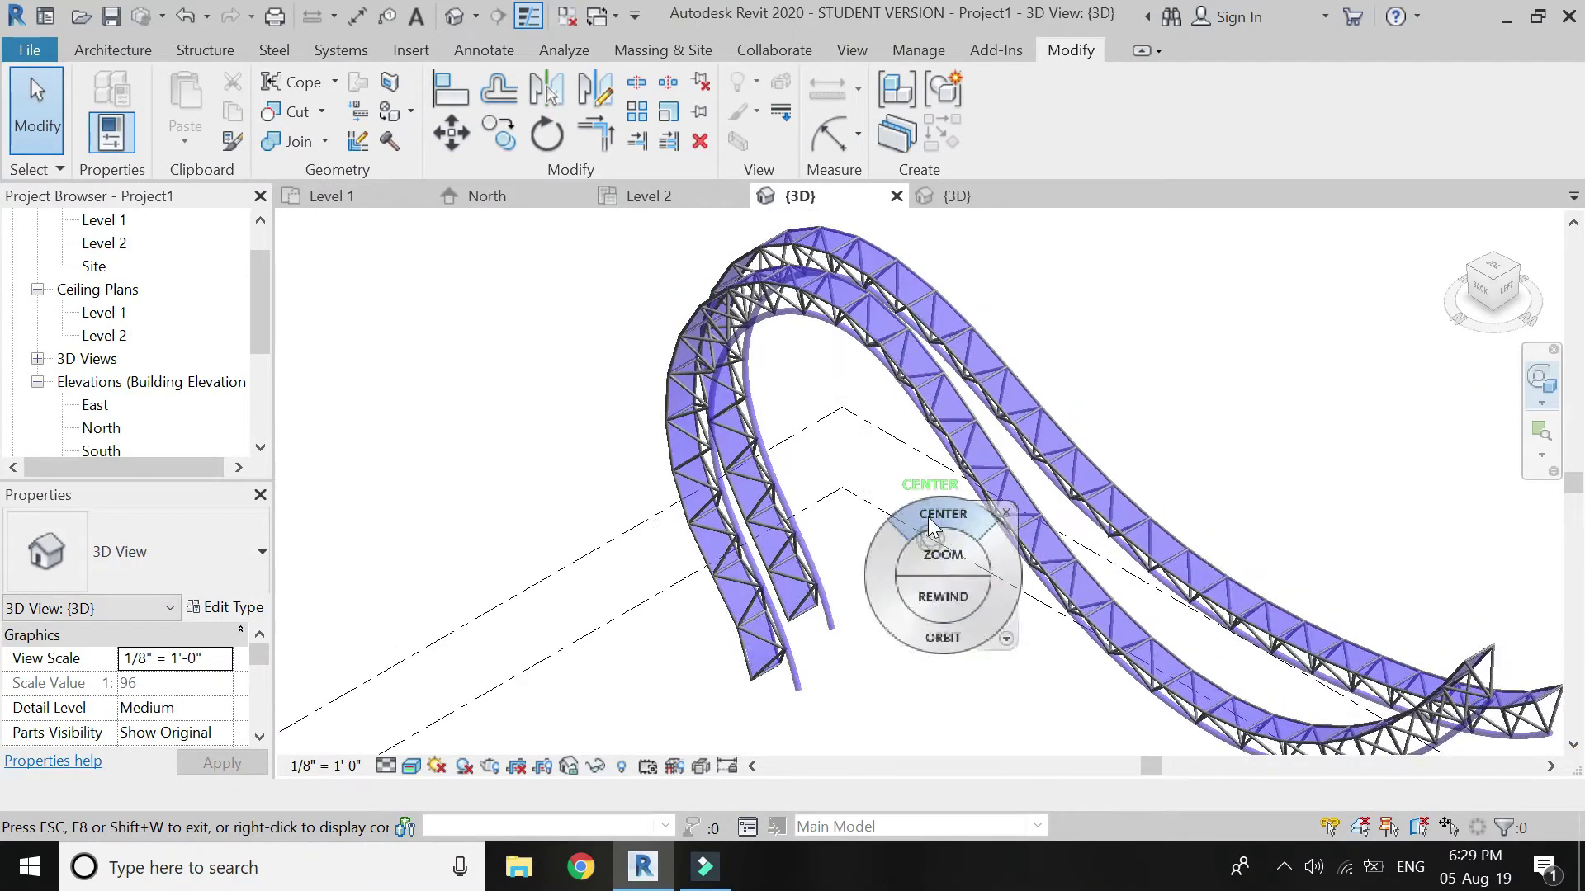
left_click_drag(948, 635, 1086, 640)
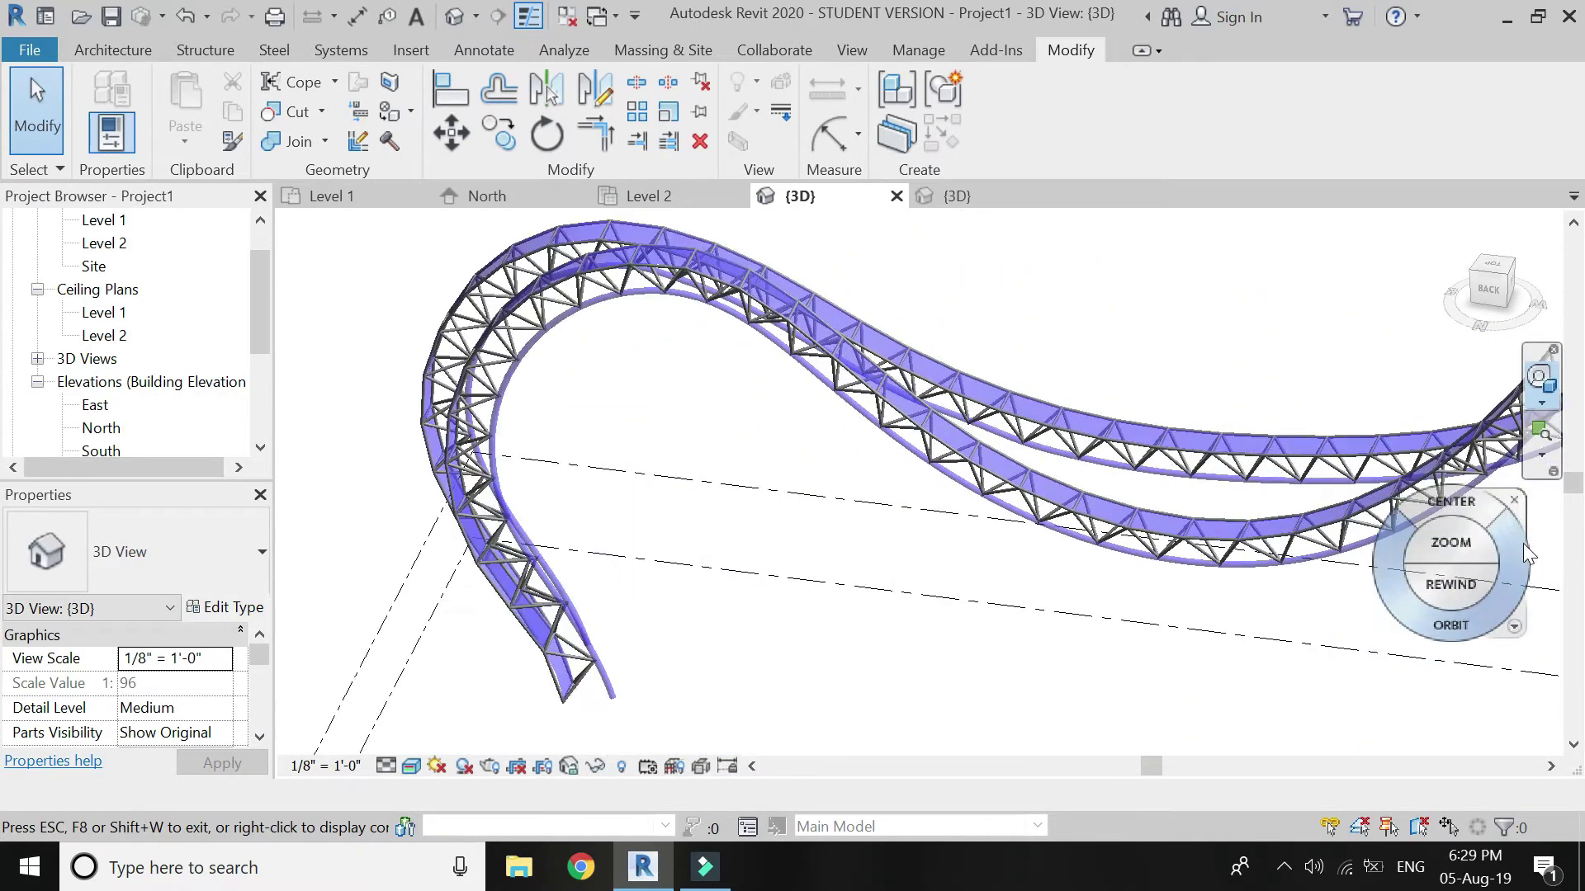
left_click_drag(1408, 611, 1461, 594)
key("Escape")
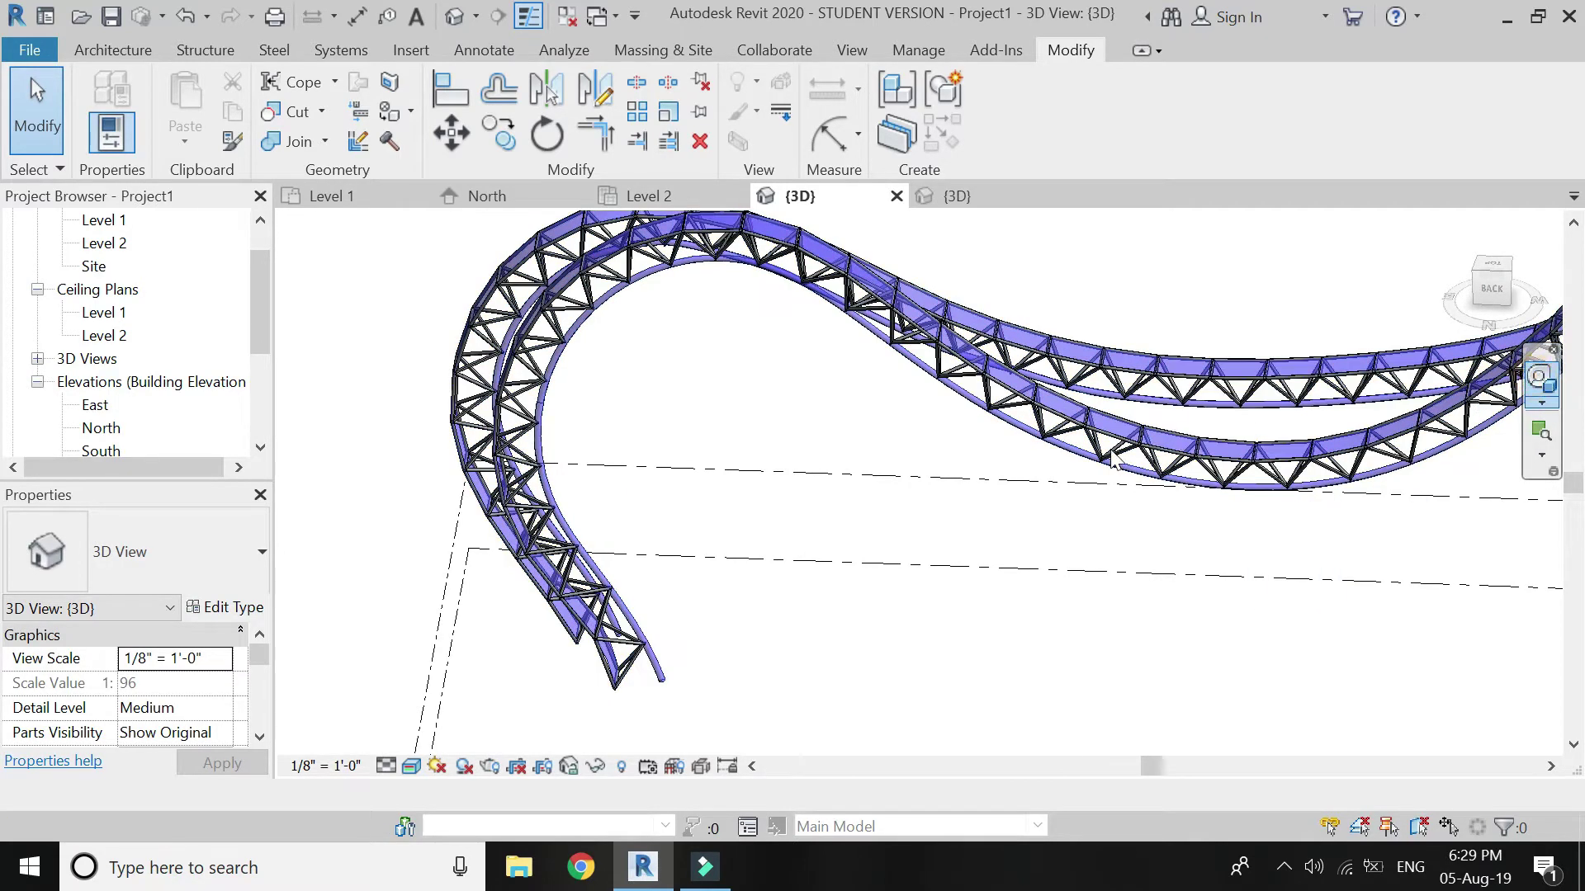
left_click(1537, 378)
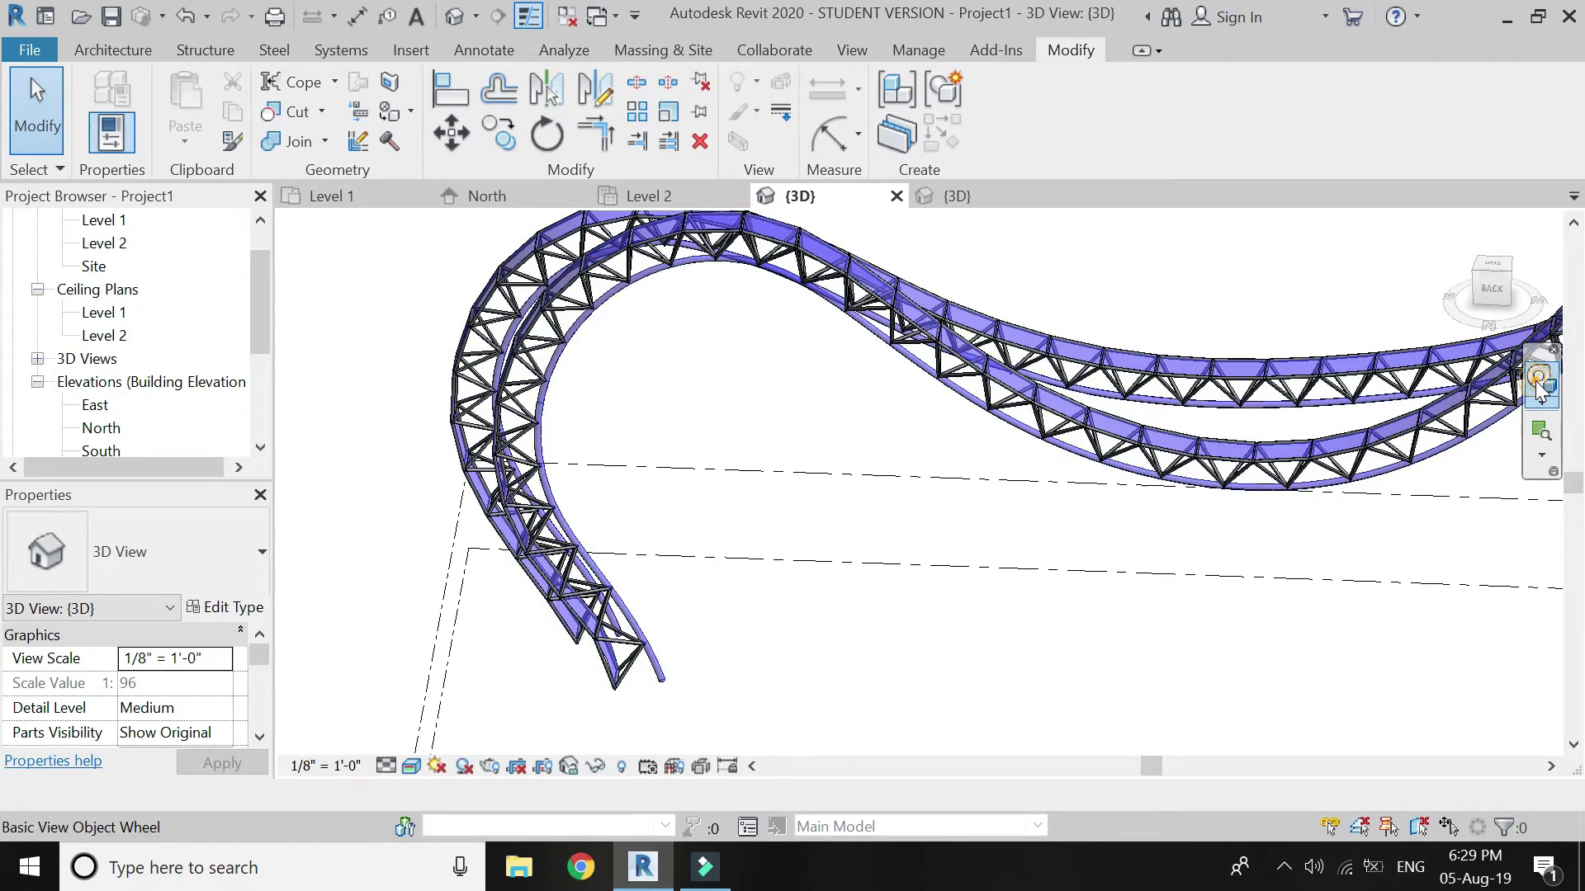
left_click_drag(1510, 406, 1094, 553)
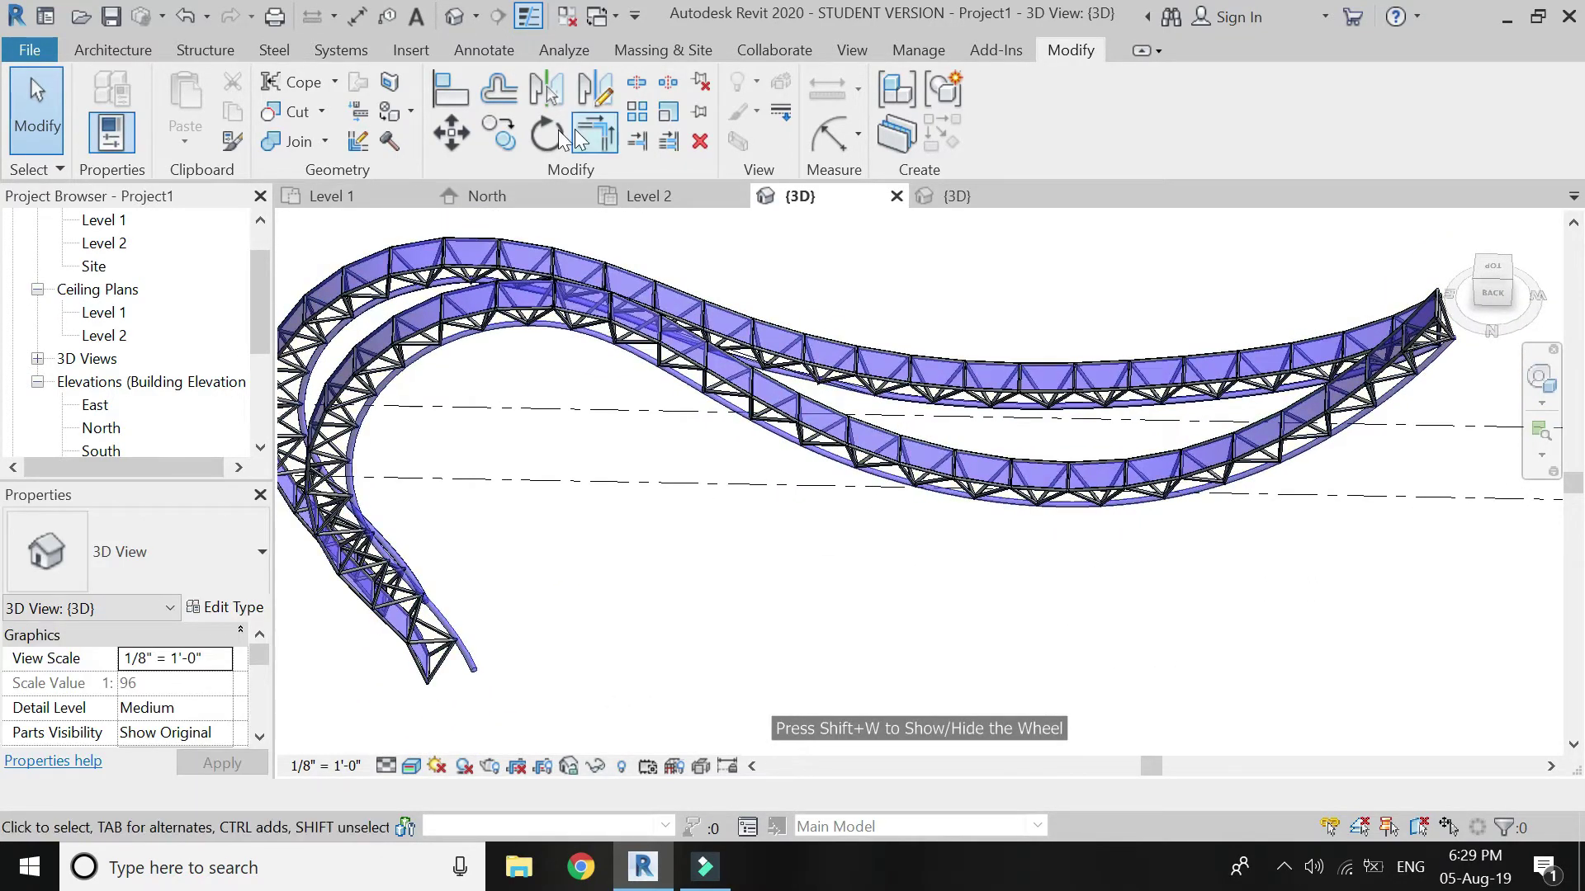
Step: Place a Basic Wall Generic - 8" by face on the upper surface of the nearer truss ribbon
left_click(639, 54)
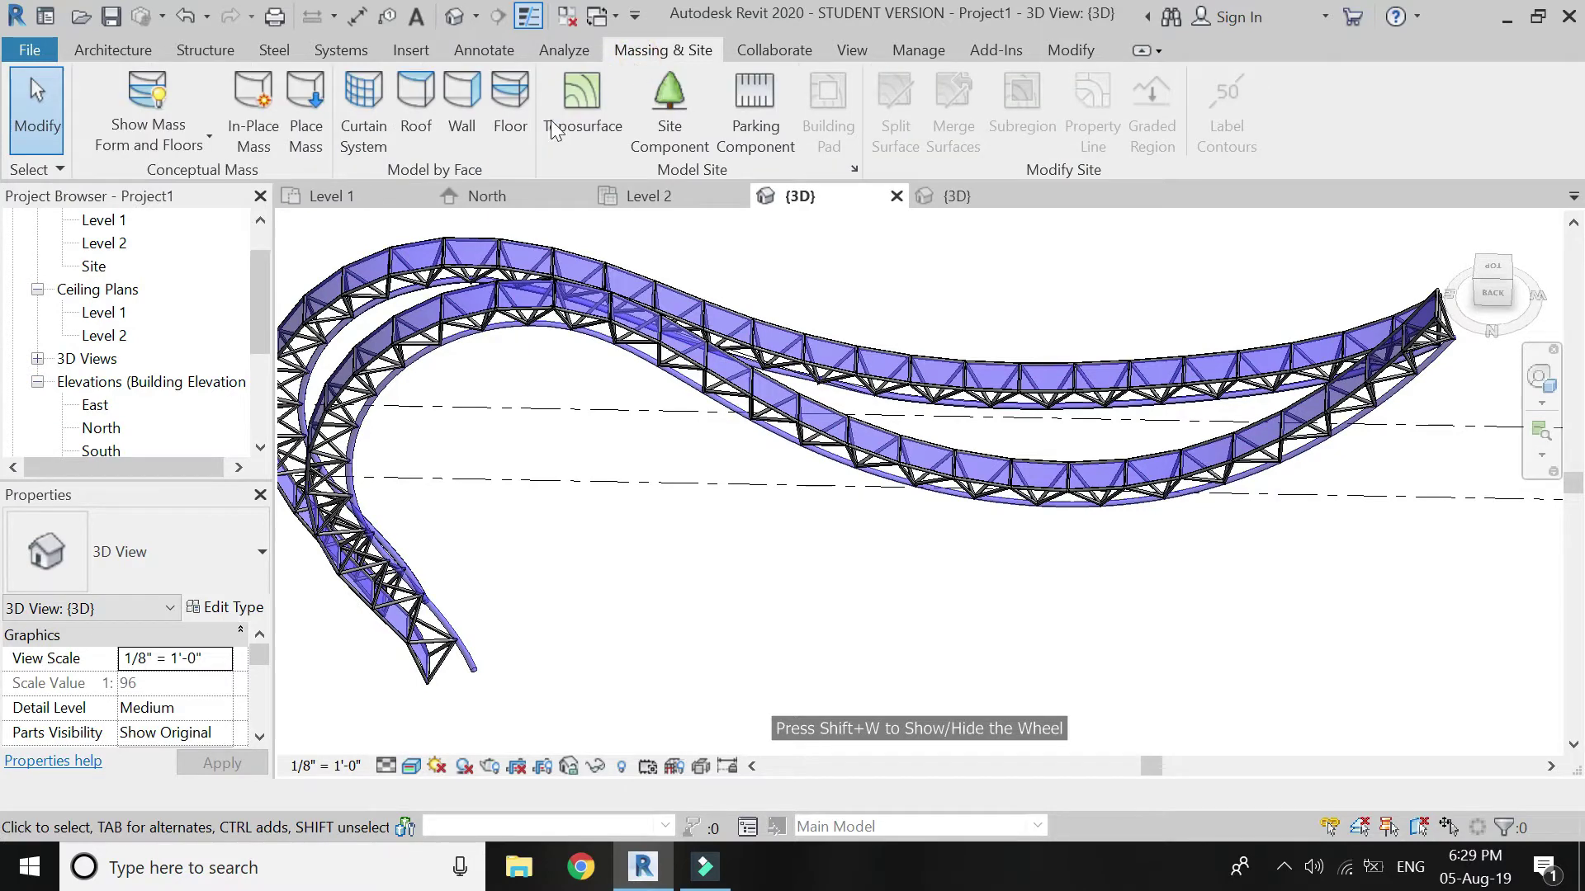
left_click(464, 128)
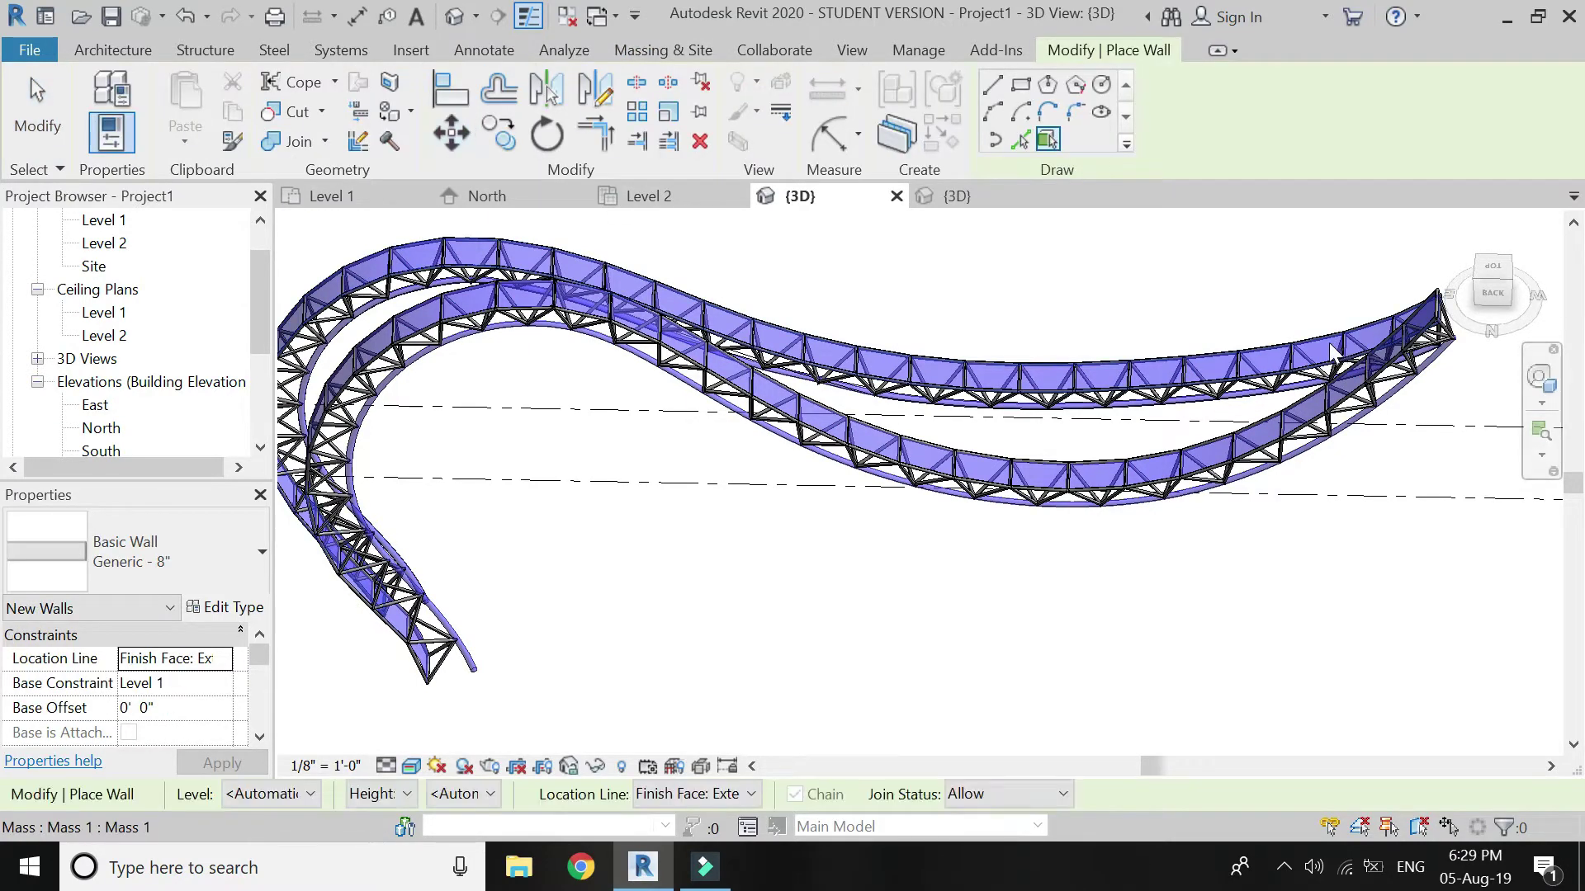
scroll(1443, 307, "up", 6)
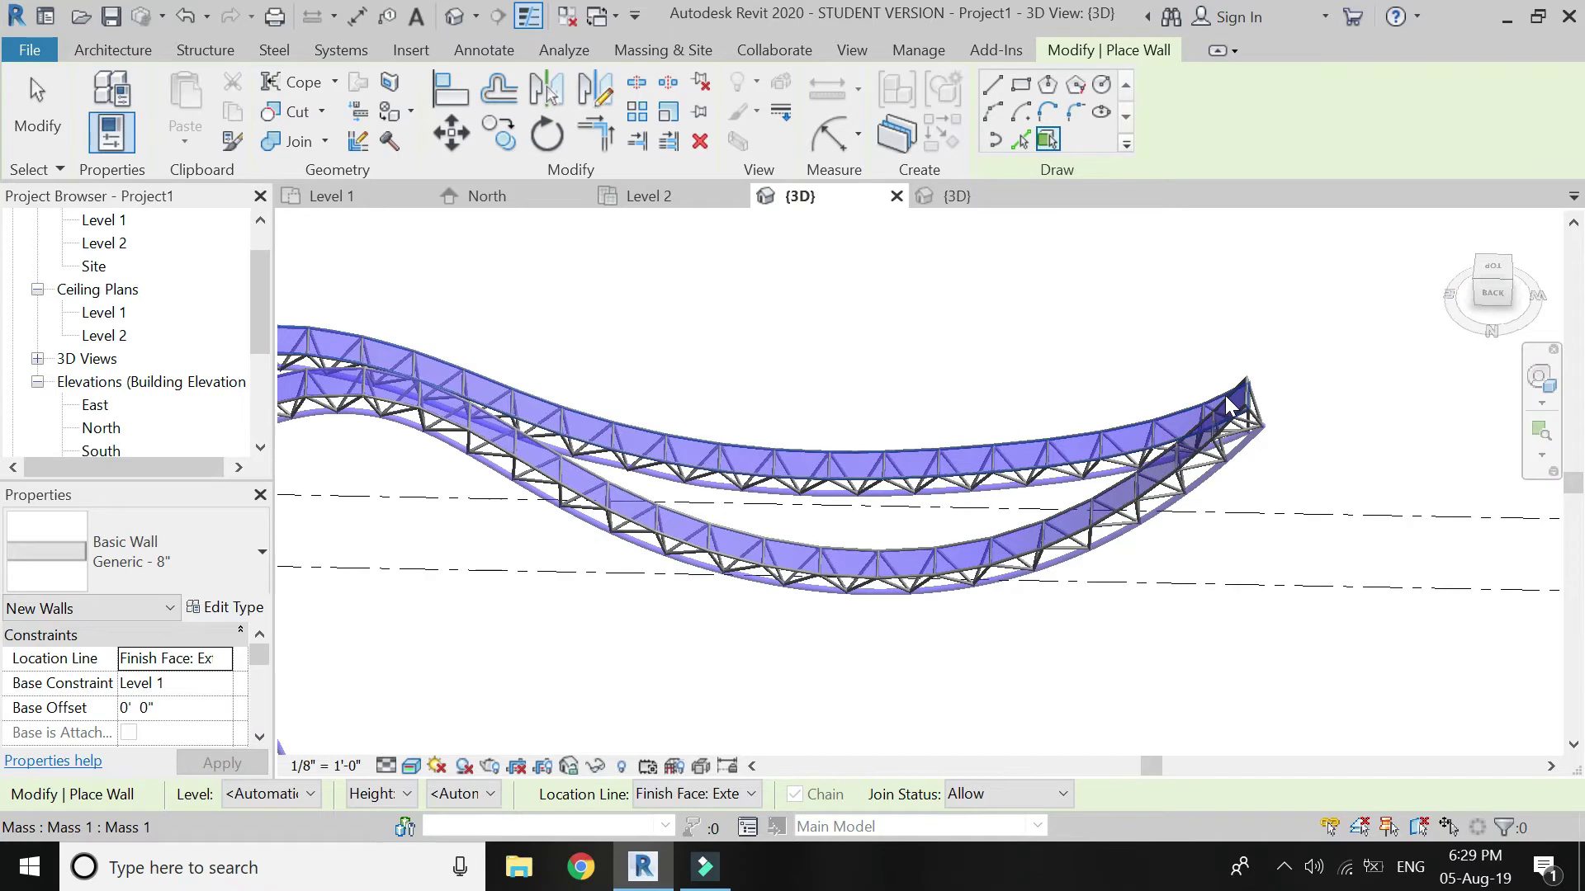
scroll(1230, 463, "down", 3)
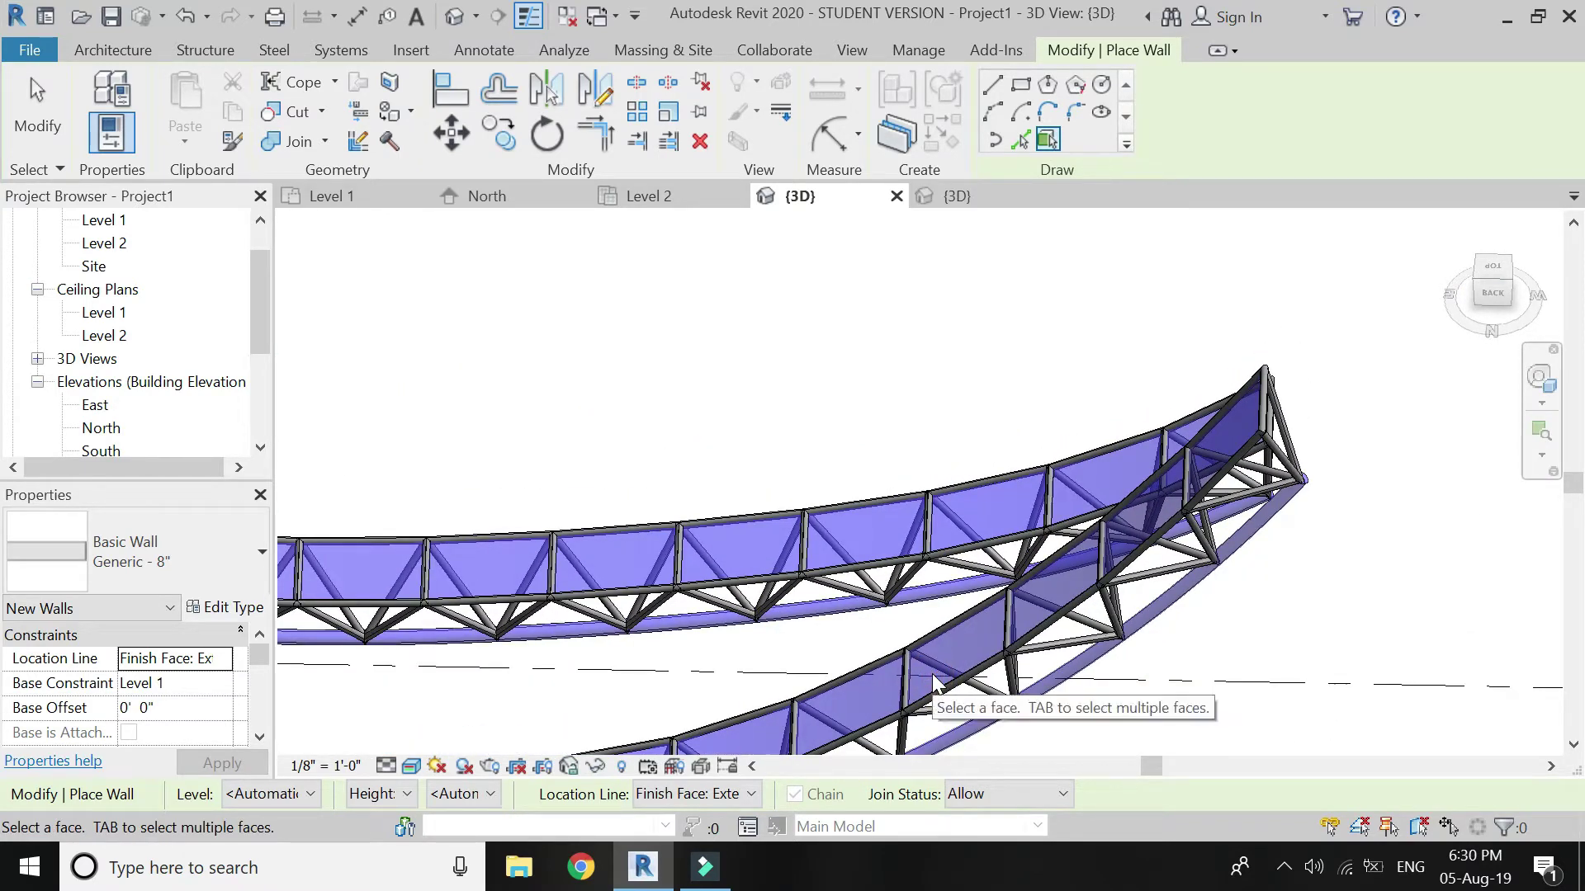
left_click(955, 688)
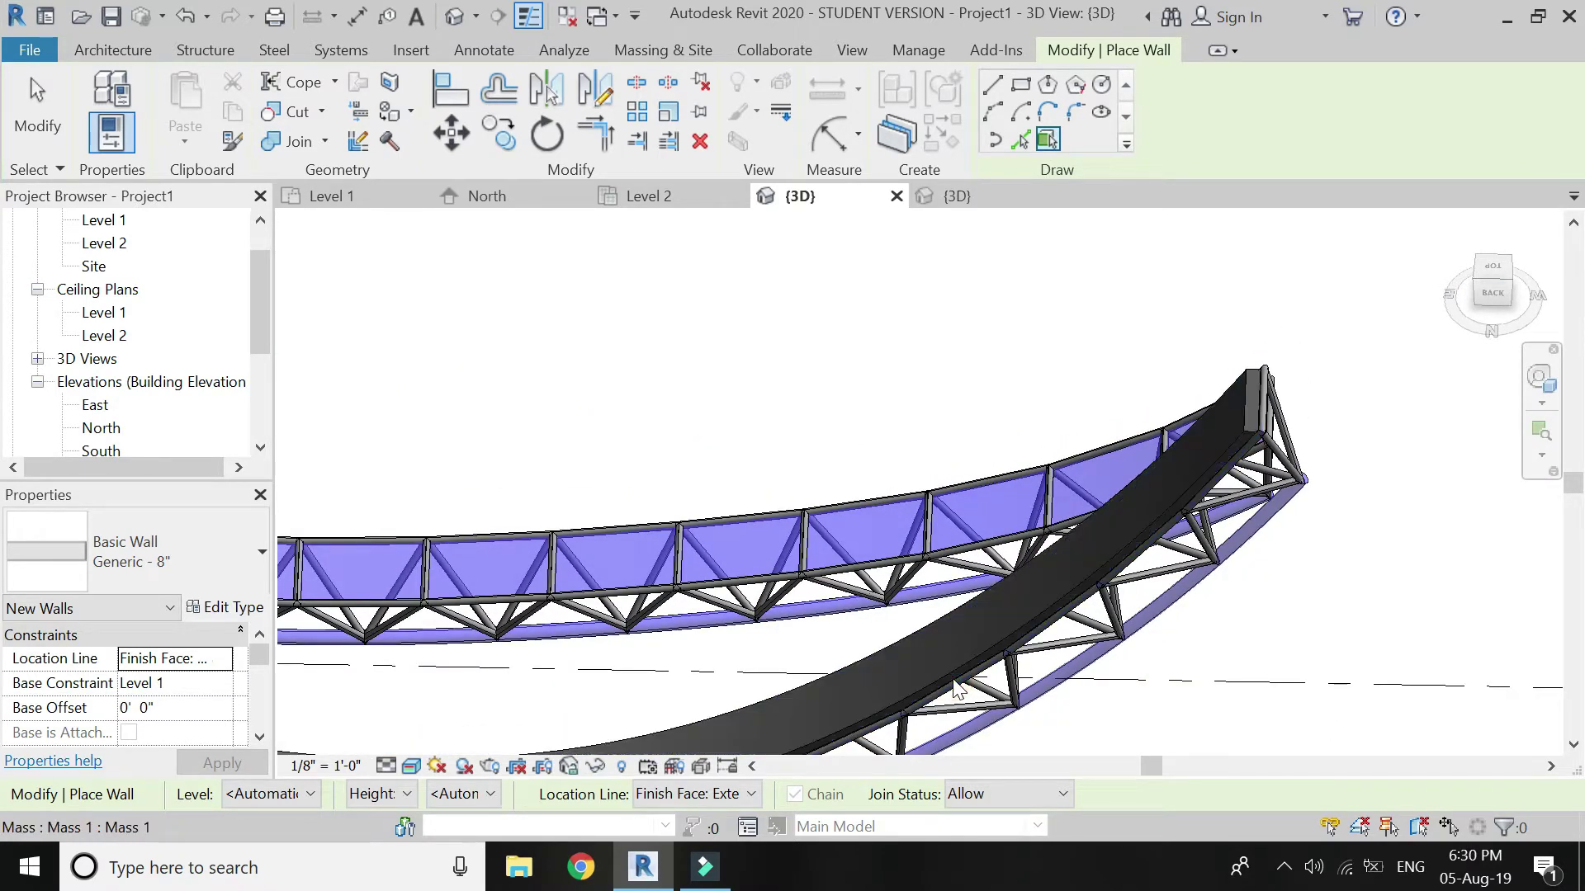
Step: Place a Basic Wall Generic - 8" by face on the upper surface of the farther truss ribbon and end the wall command
left_click(974, 545)
middle_click_drag(1252, 328, 798, 590, "shift")
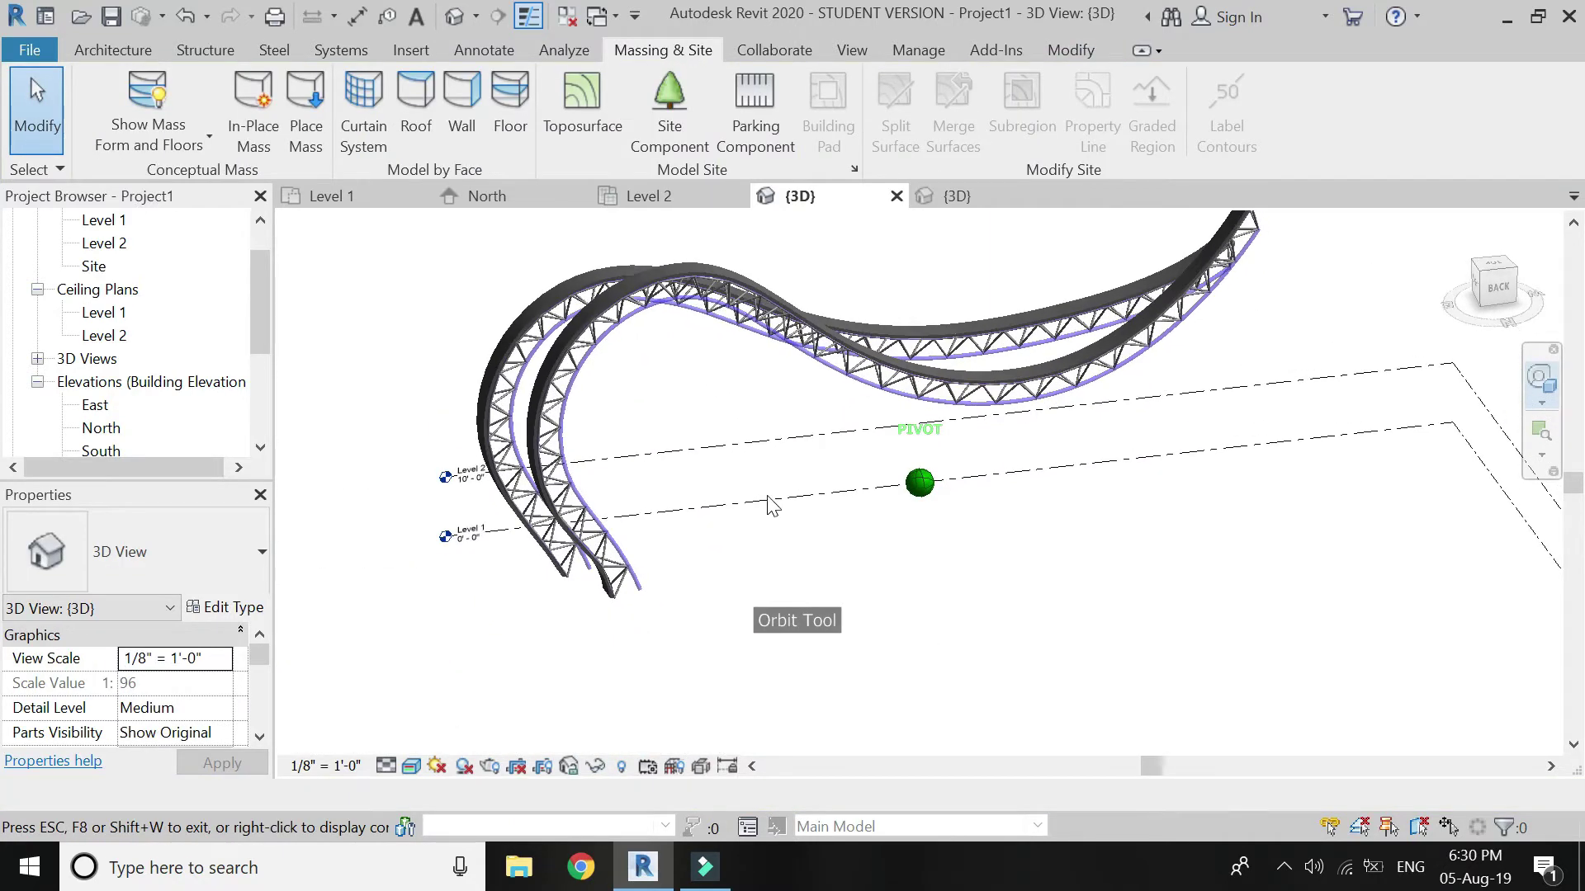
key("Escape")
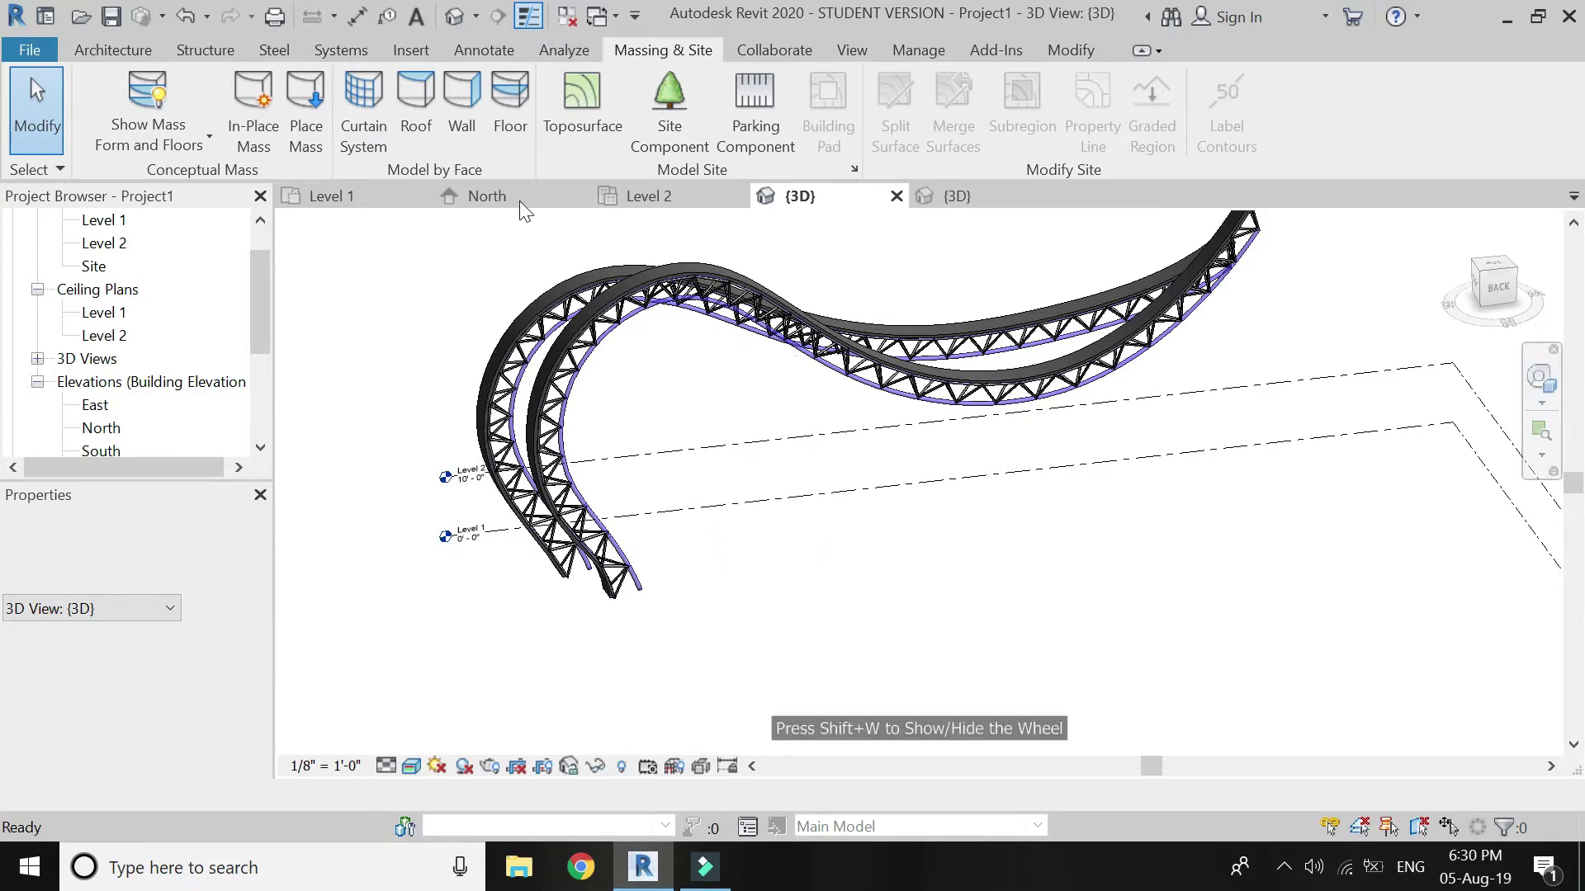
Step: Examine both walled truss ribbons in the North elevation and the Level 2 ceiling plan, ending in the North elevation
left_click(520, 200)
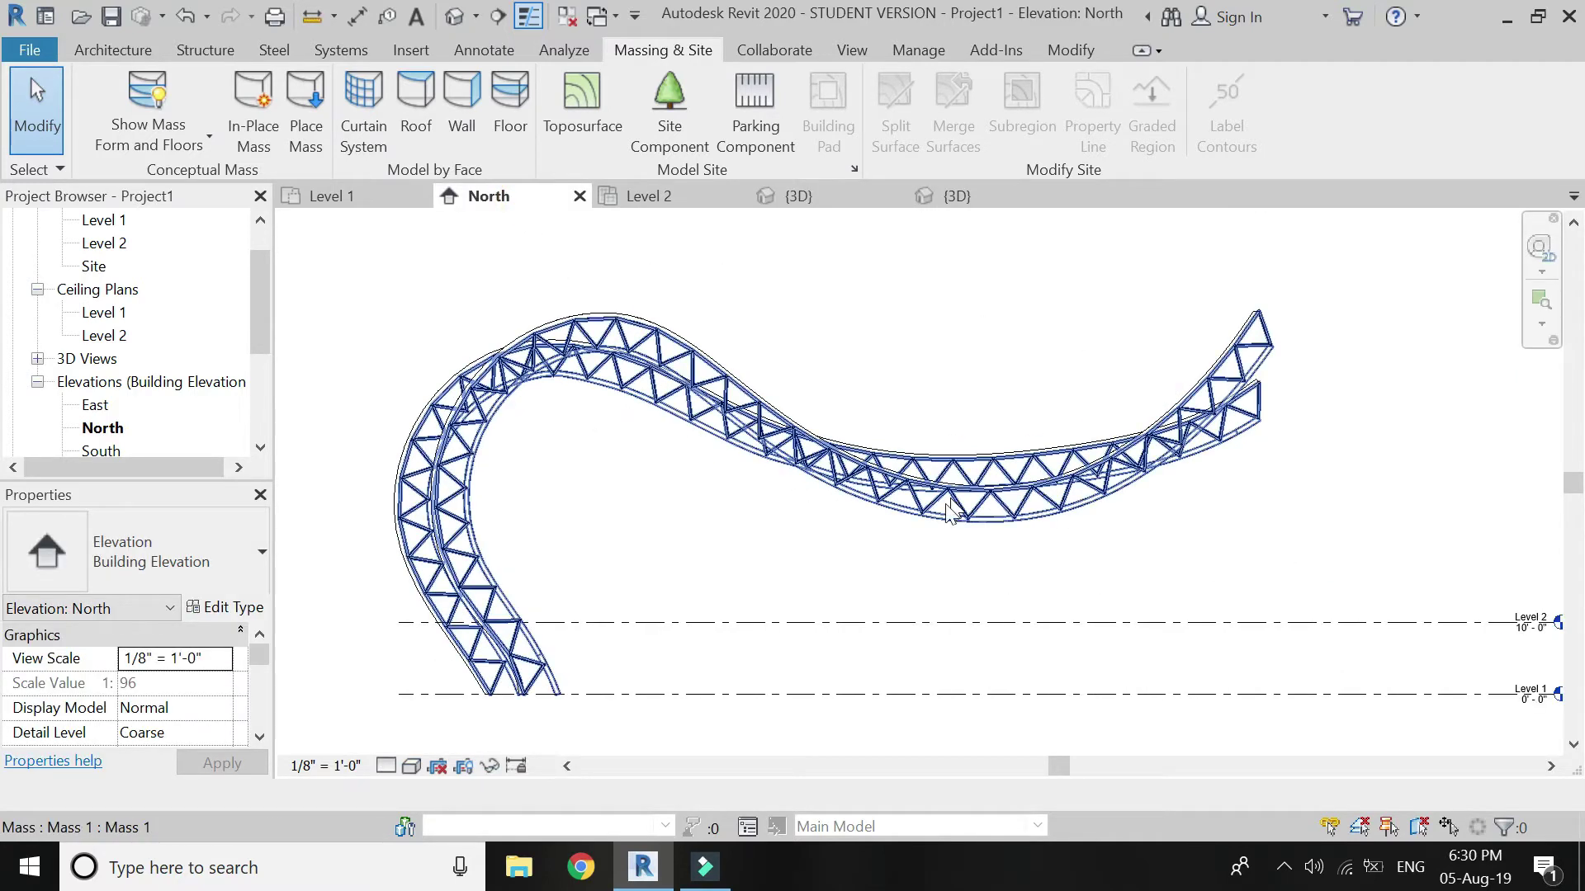
scroll(949, 511, "up", 2)
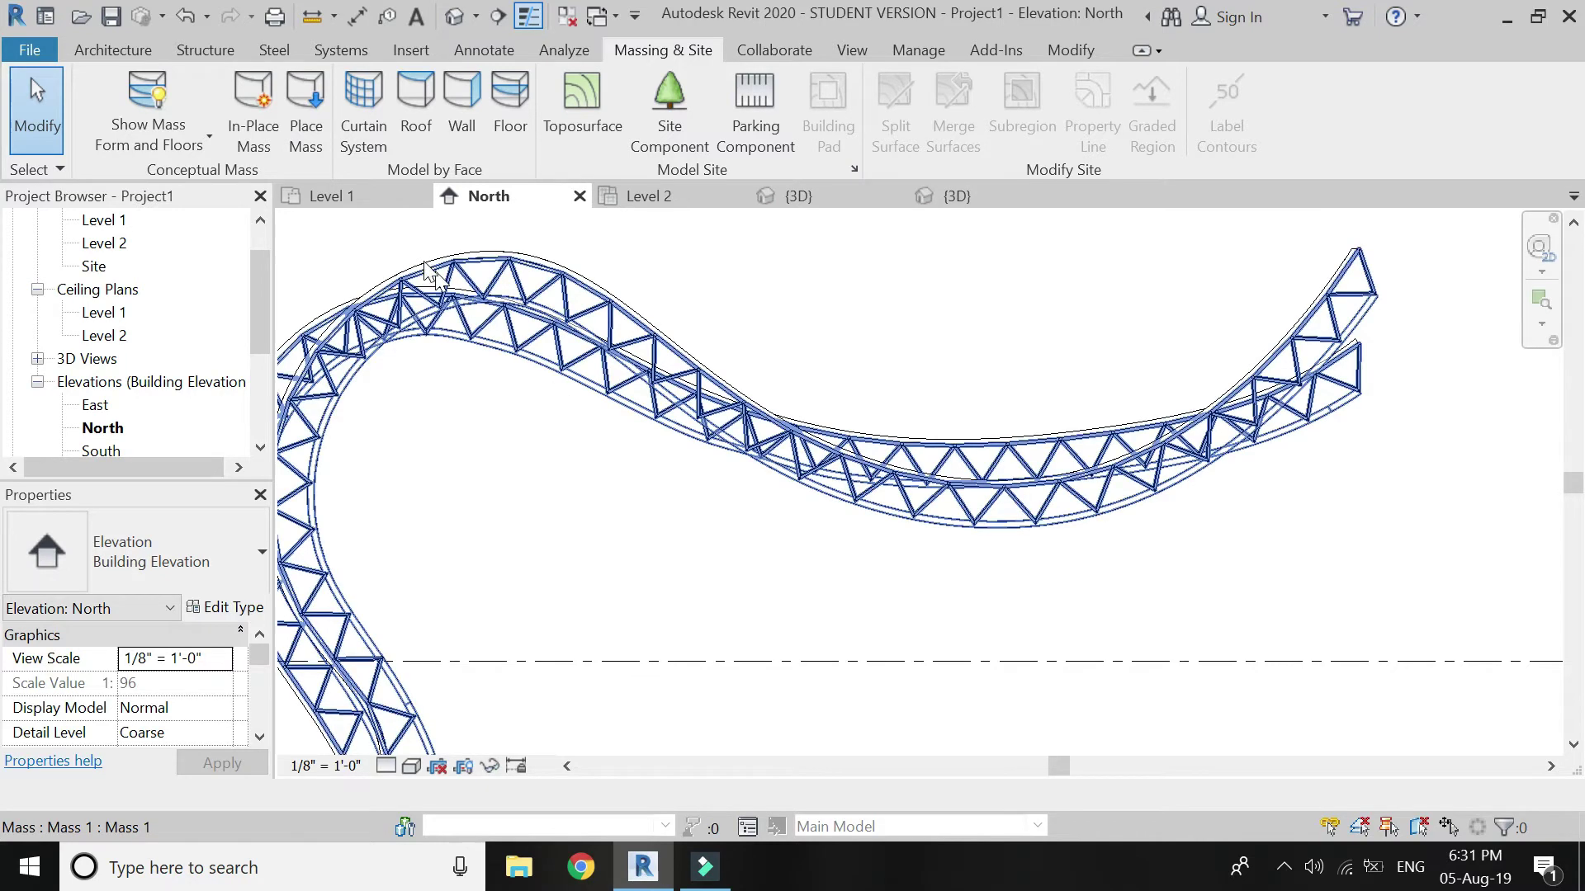
scroll(153, 375, "up", 1)
double_click(116, 360)
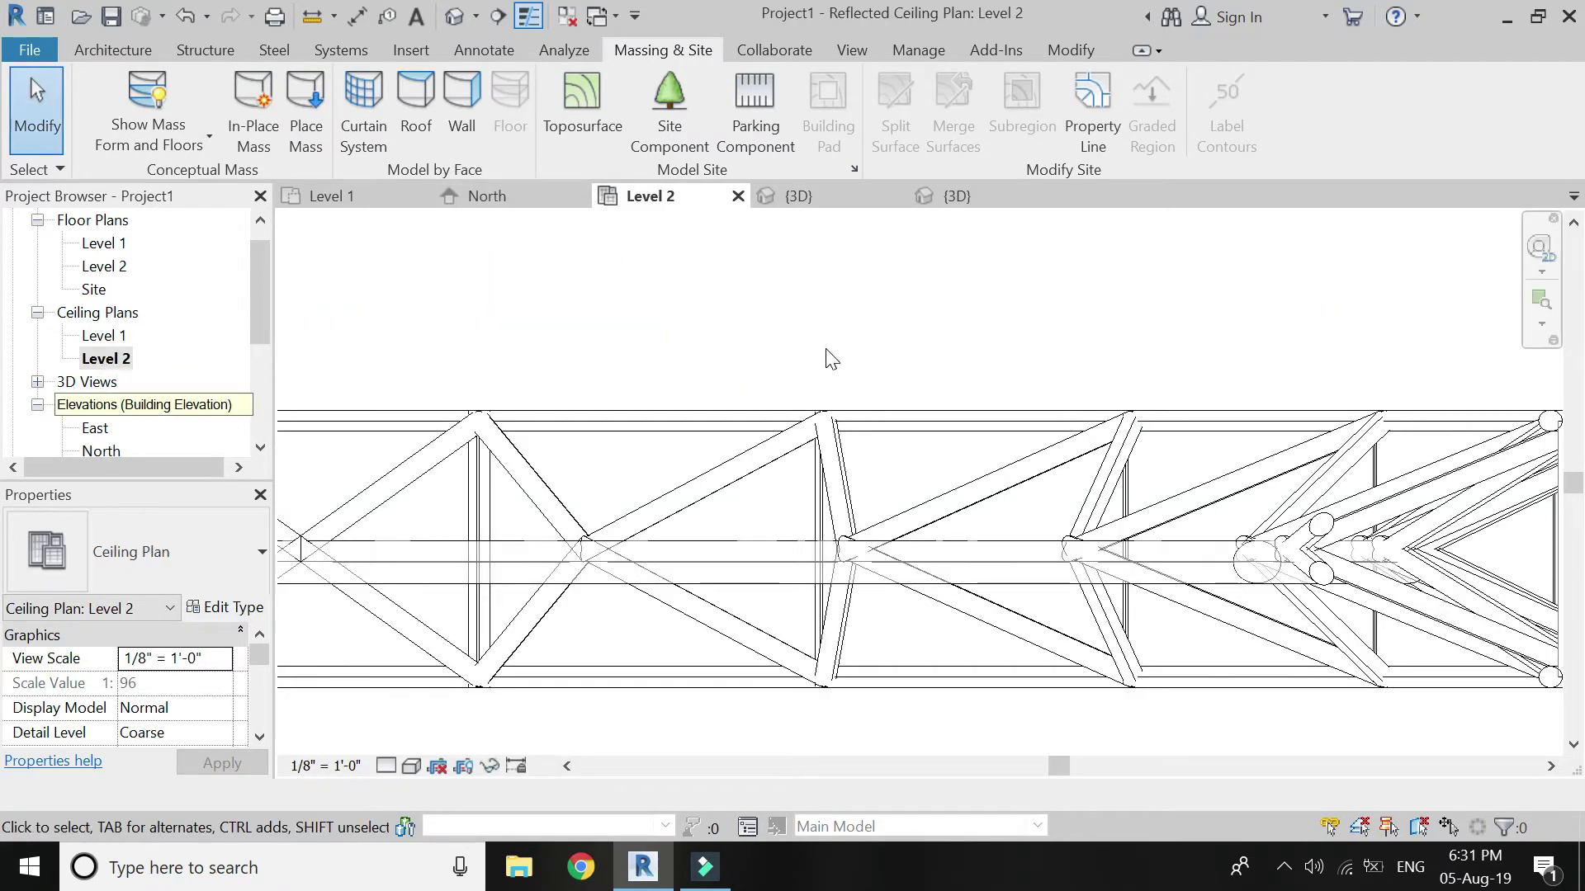
scroll(1221, 545, "down", 6)
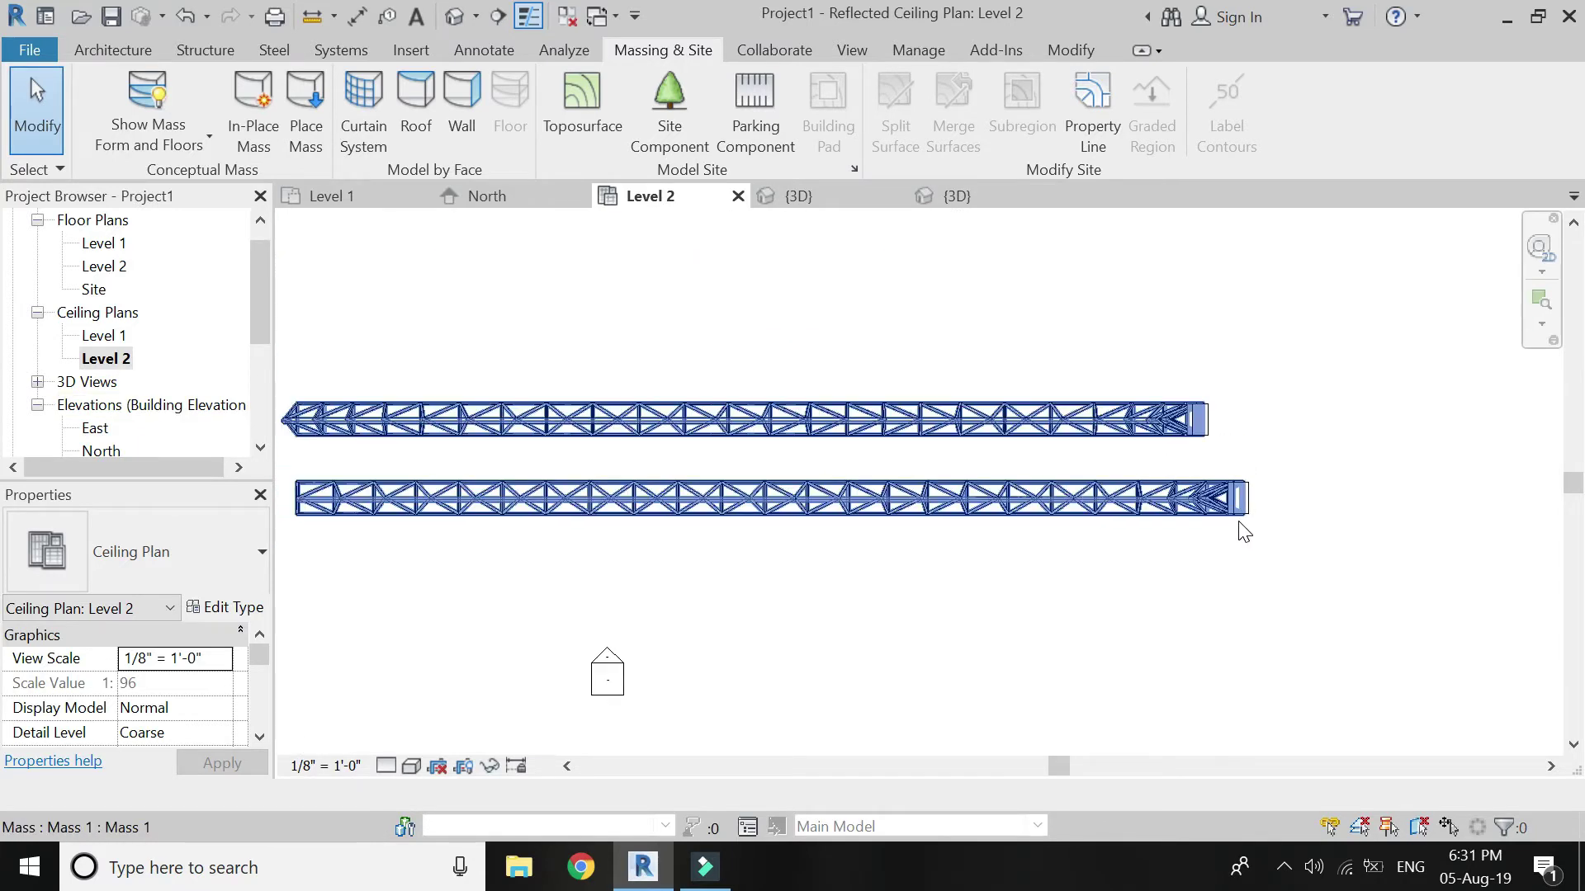
scroll(1210, 591, "down", 2)
scroll(582, 532, "up", 1)
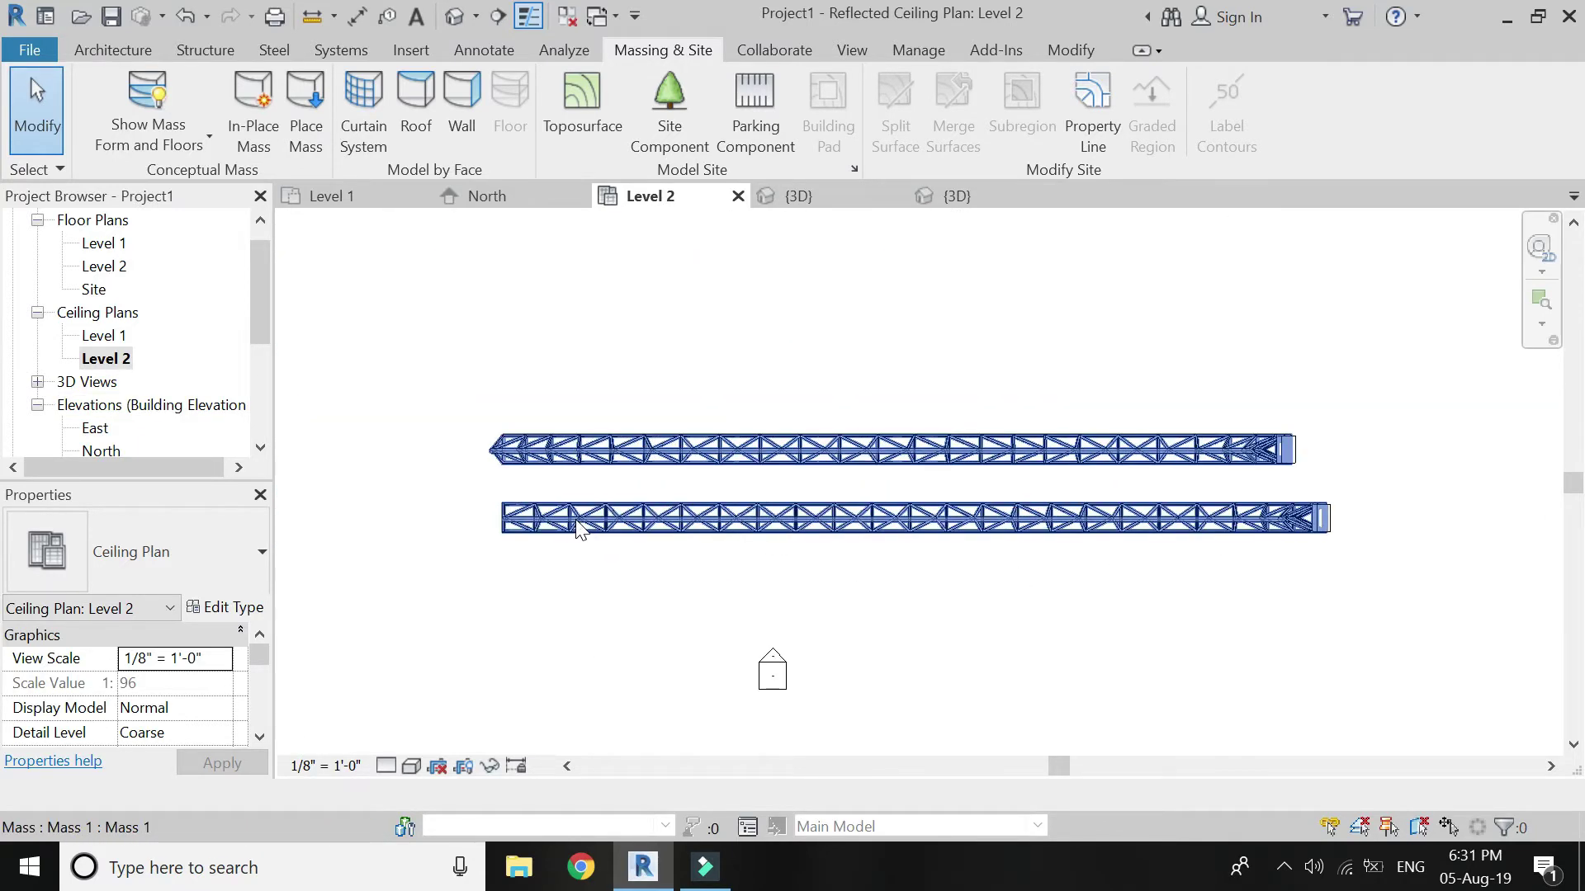
left_click(531, 195)
scroll(957, 581, "down", 2)
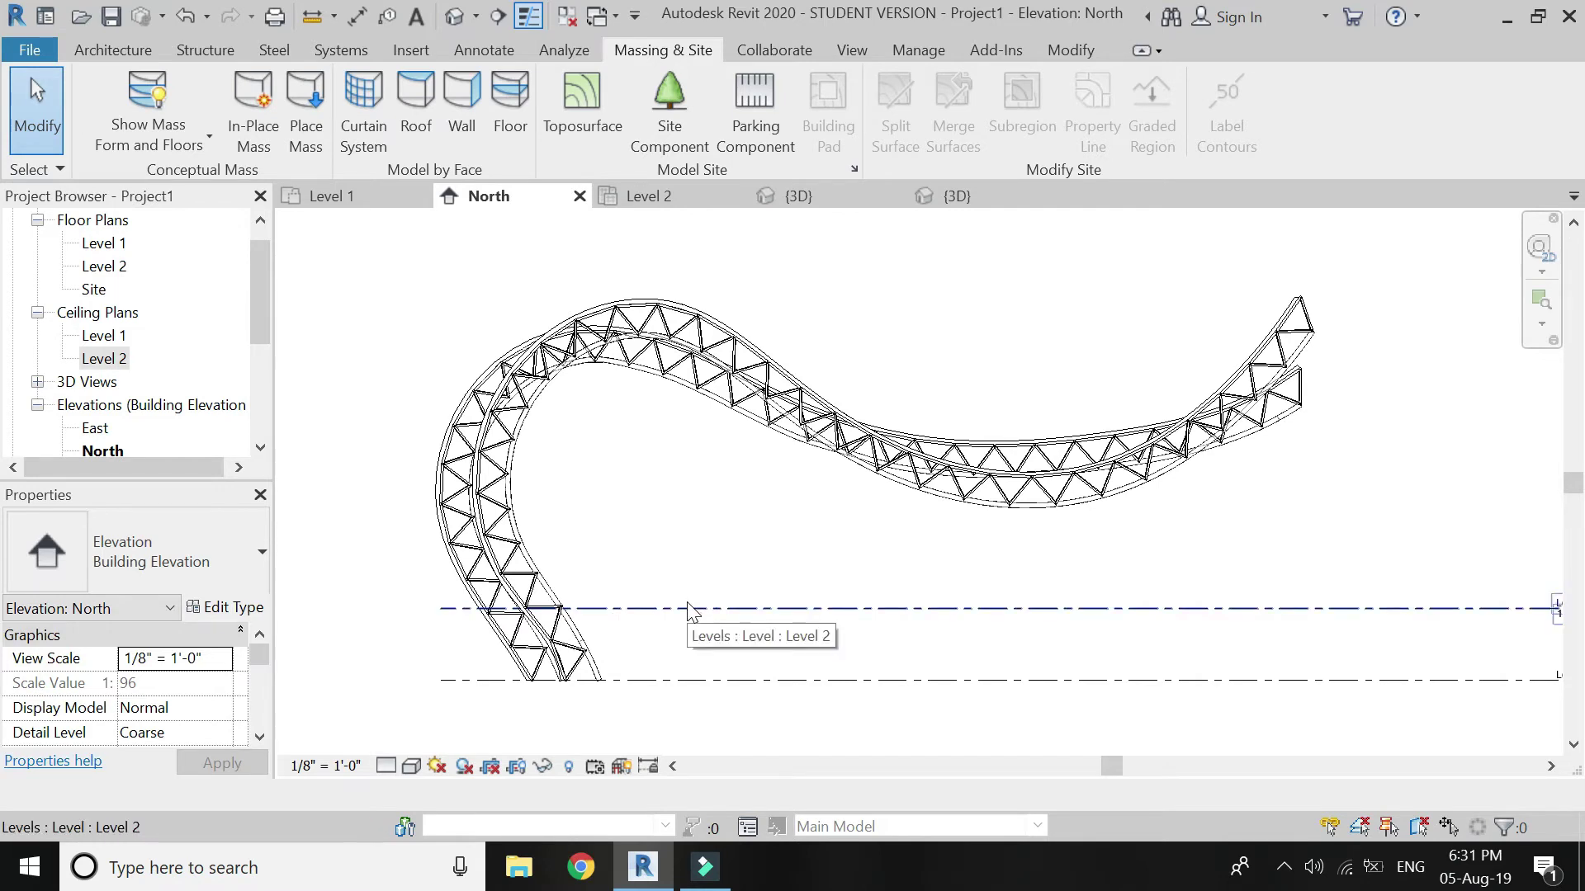
Step: Examine the walled truss ribbons in the 3D view from the top-right-back corner and level with the right-back edge
left_click(799, 196)
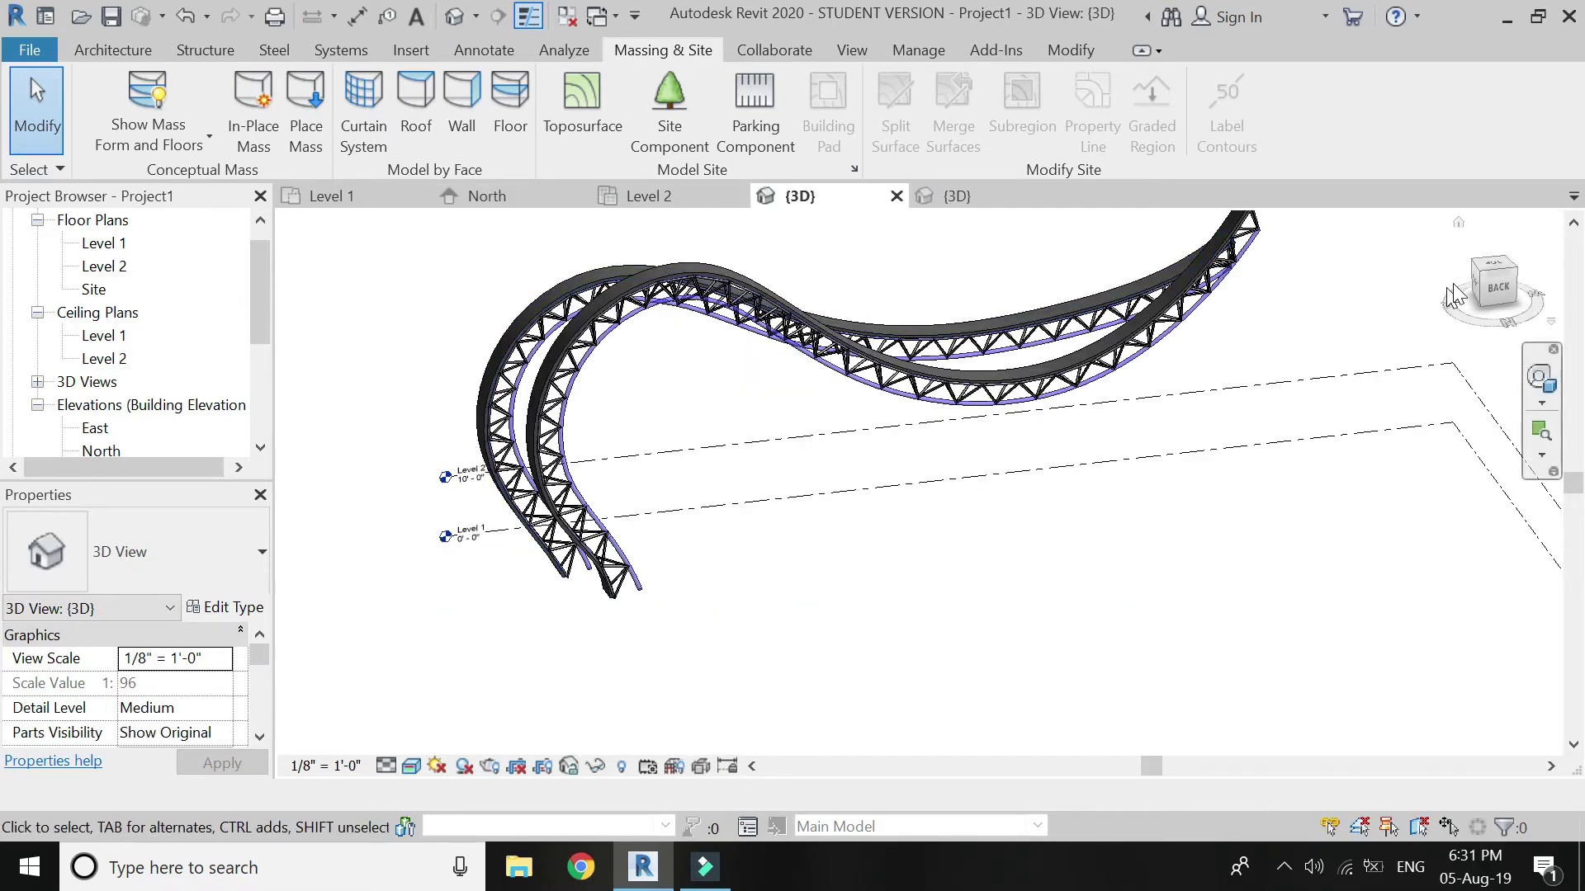
left_click(455, 20)
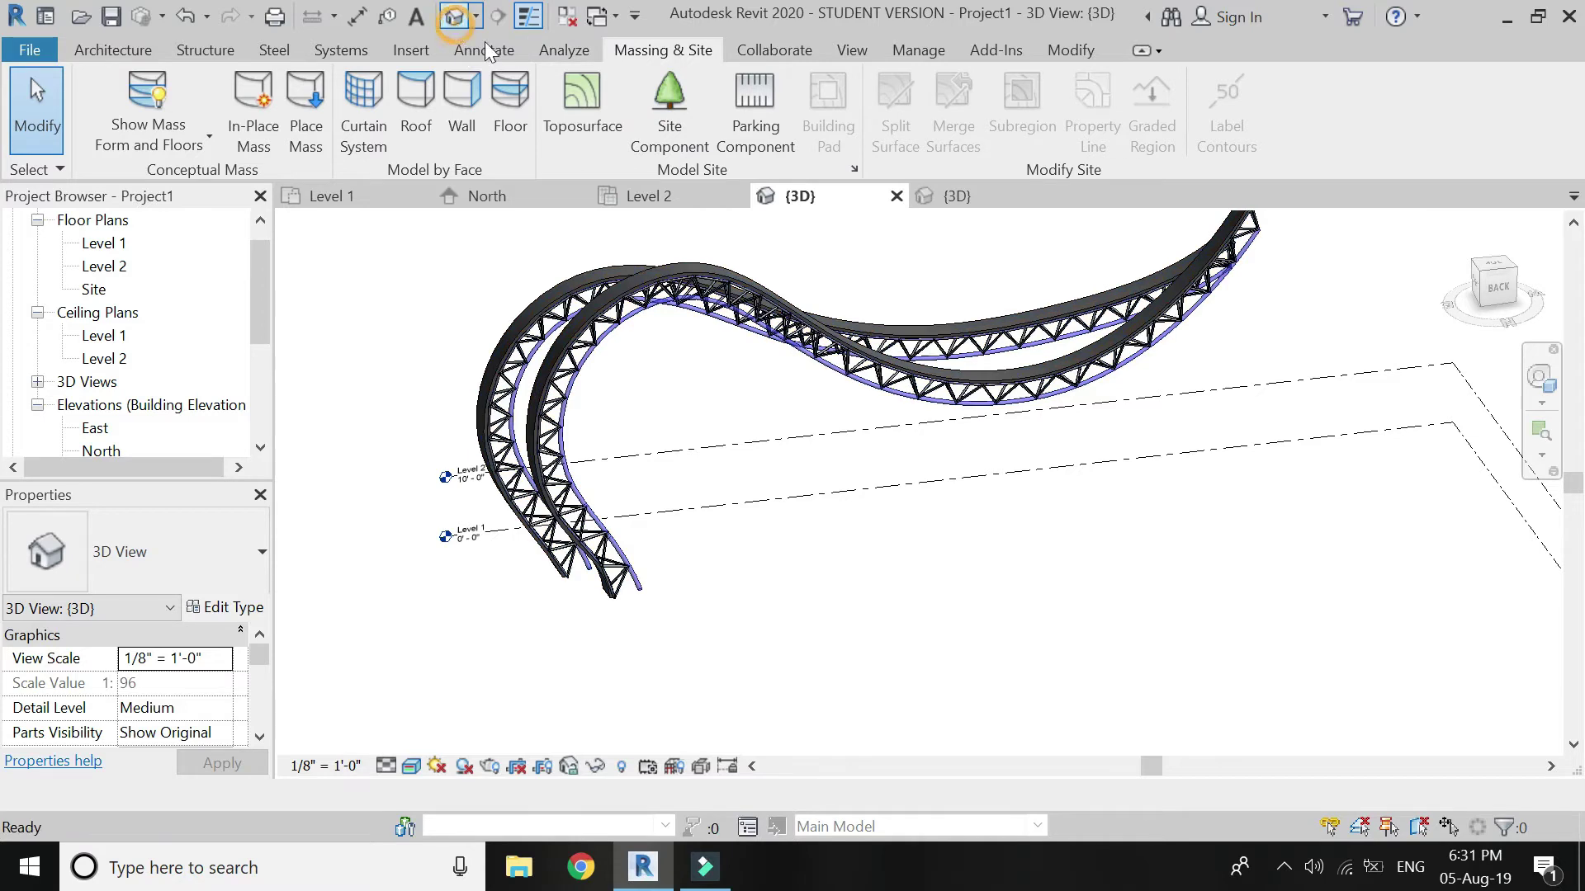
left_click(1476, 304)
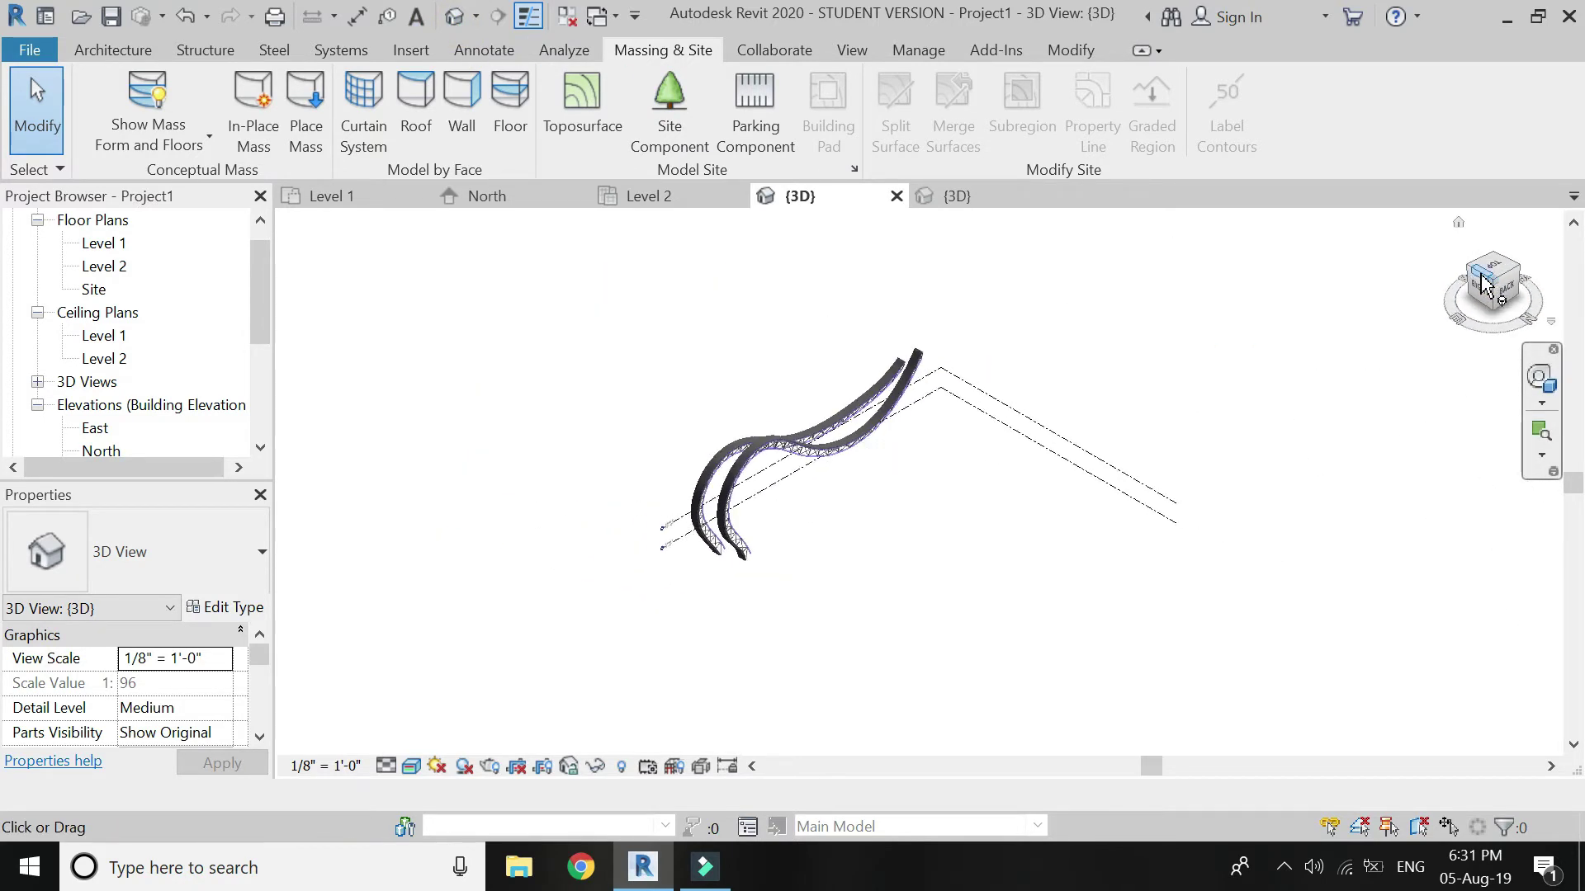
scroll(834, 500, "up", 5)
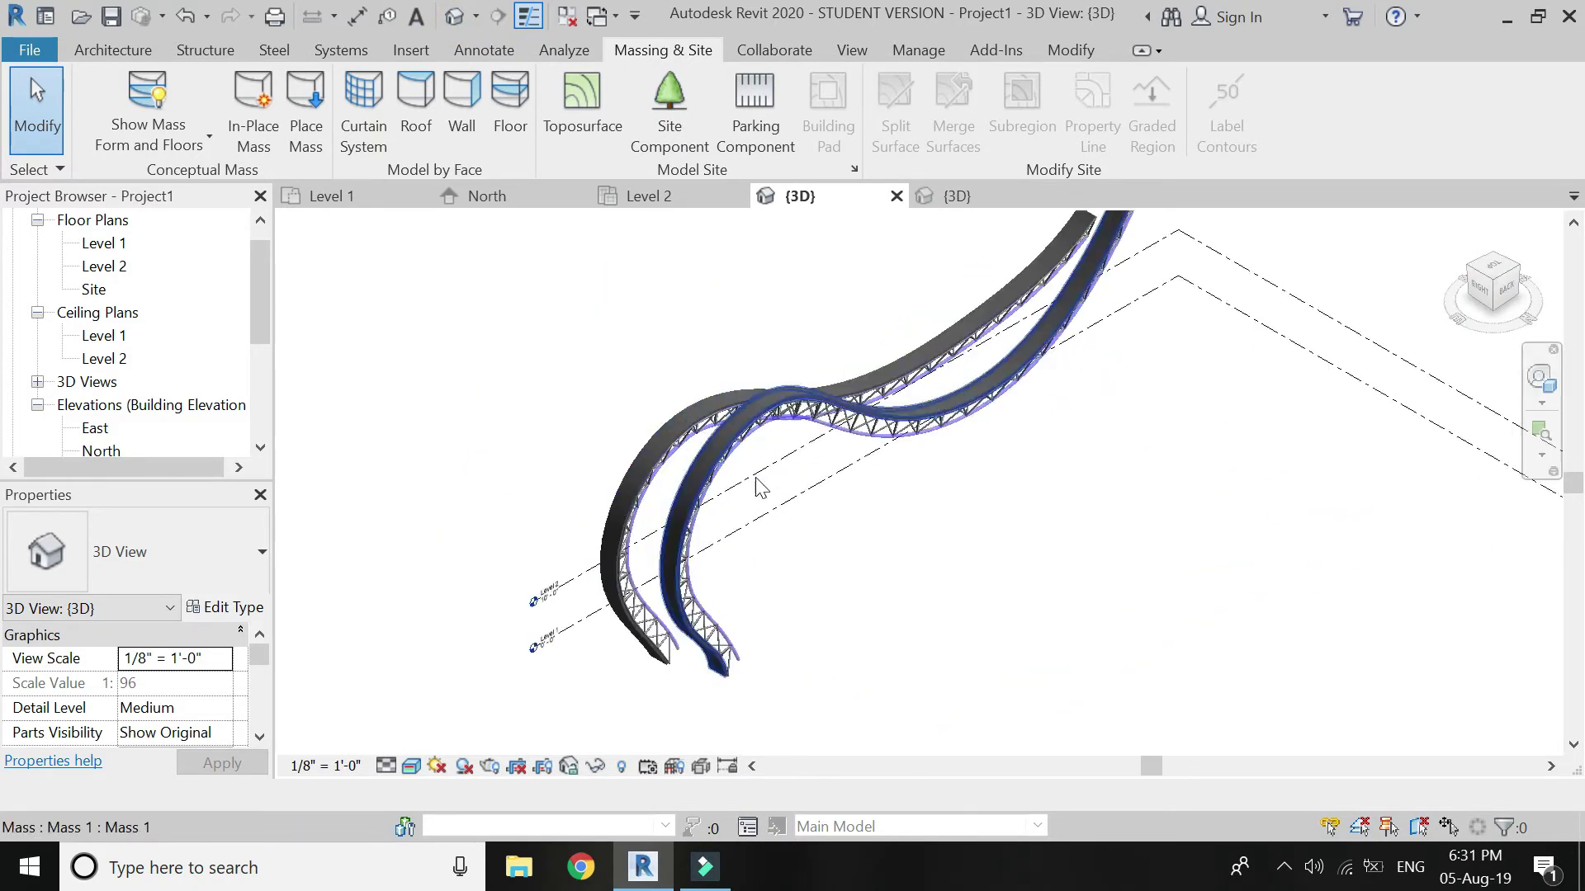
scroll(710, 591, "up", 1)
scroll(711, 591, "up", 2)
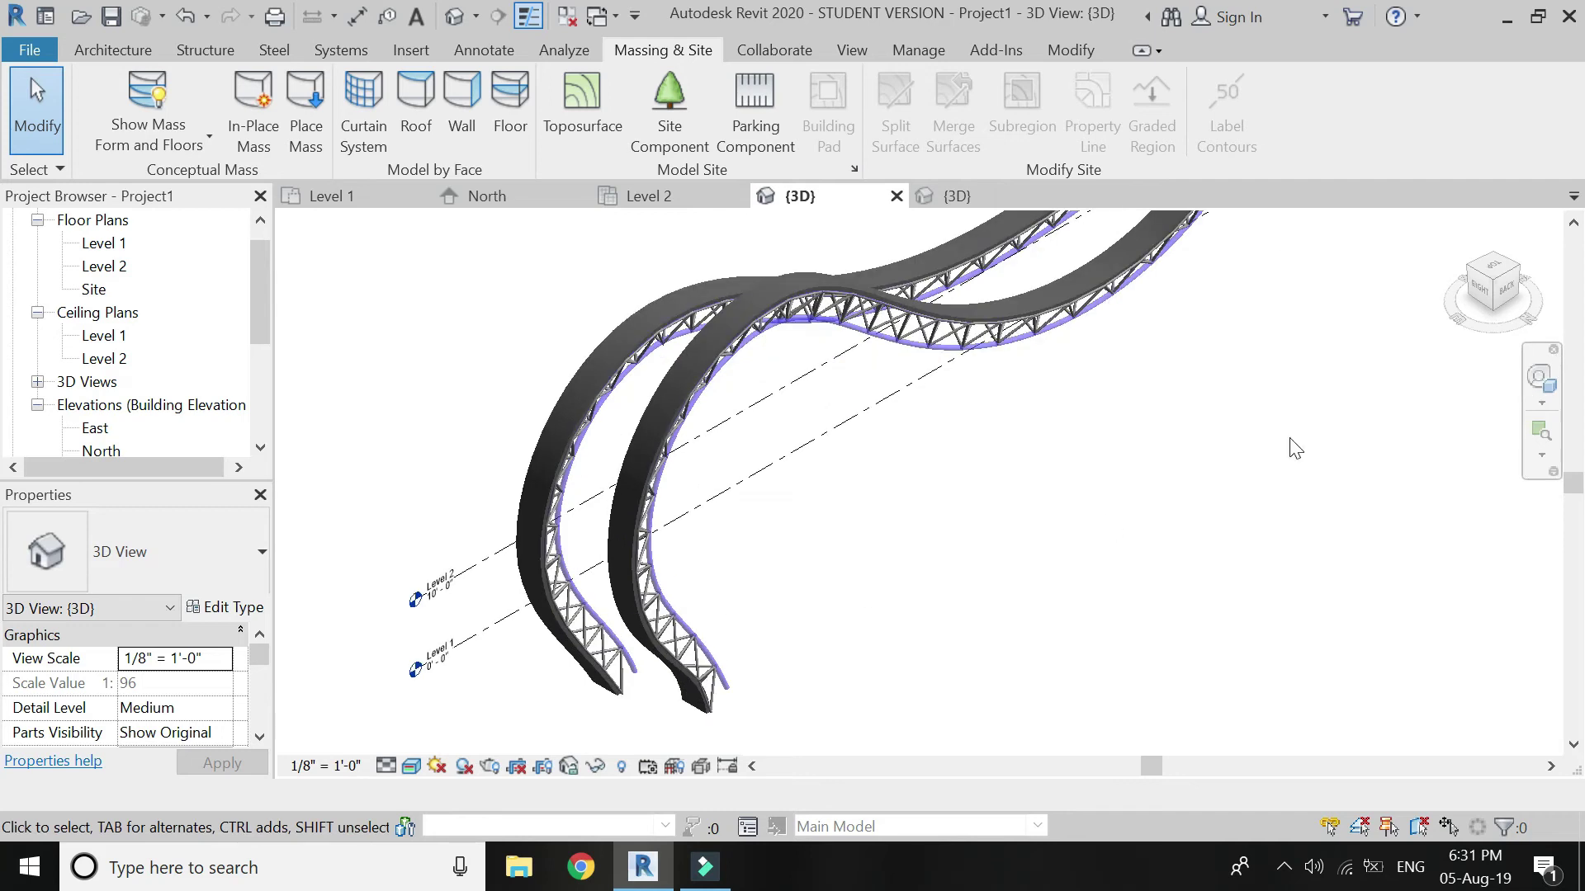
left_click(1500, 310)
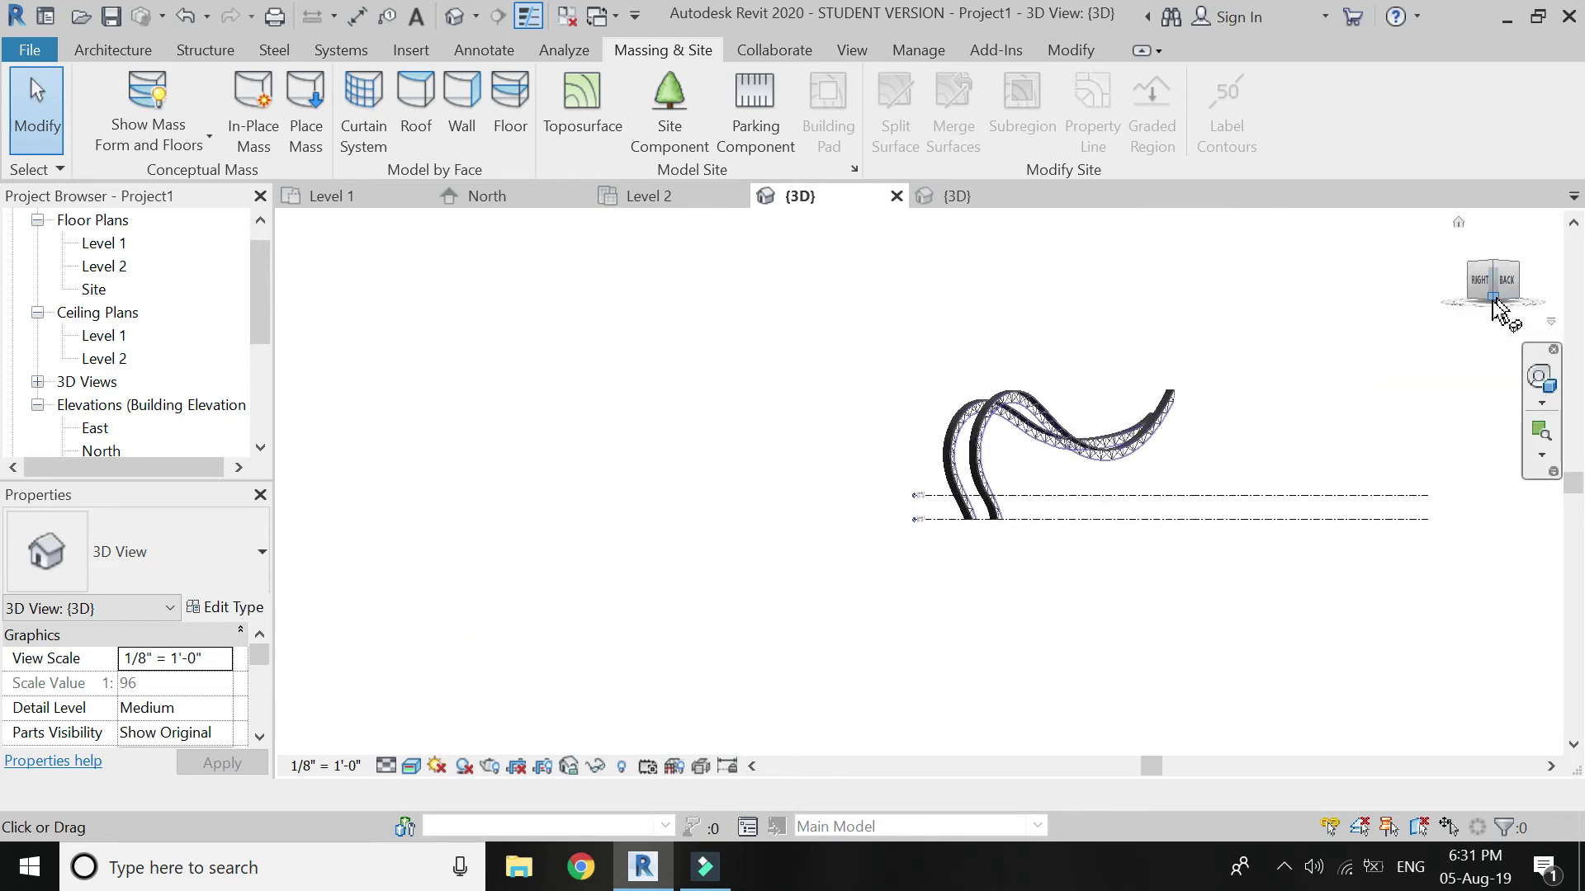
scroll(758, 513, "up", 3)
scroll(791, 442, "up", 3)
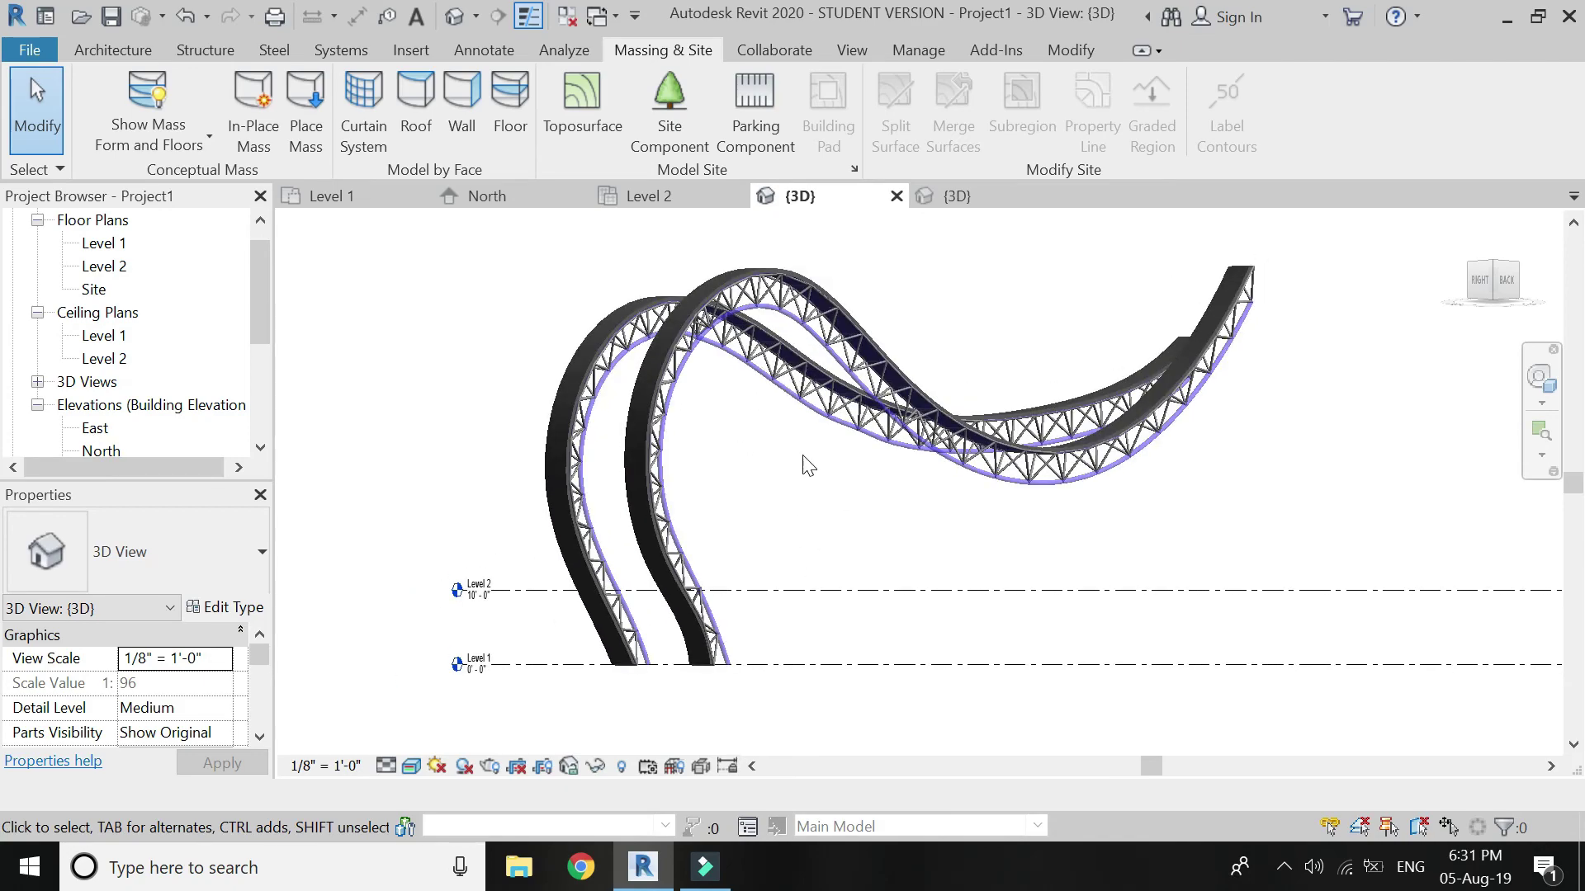